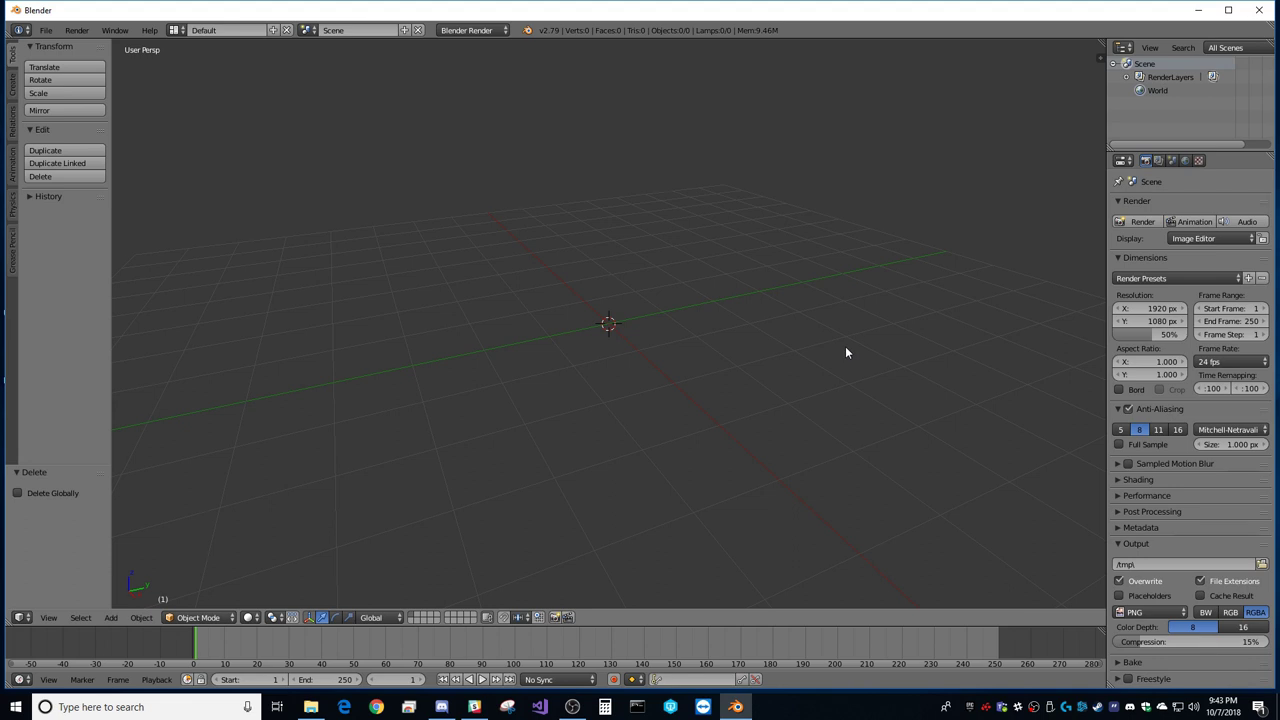
Step: Set the scene's unit preset to Centimeters
click(1172, 160)
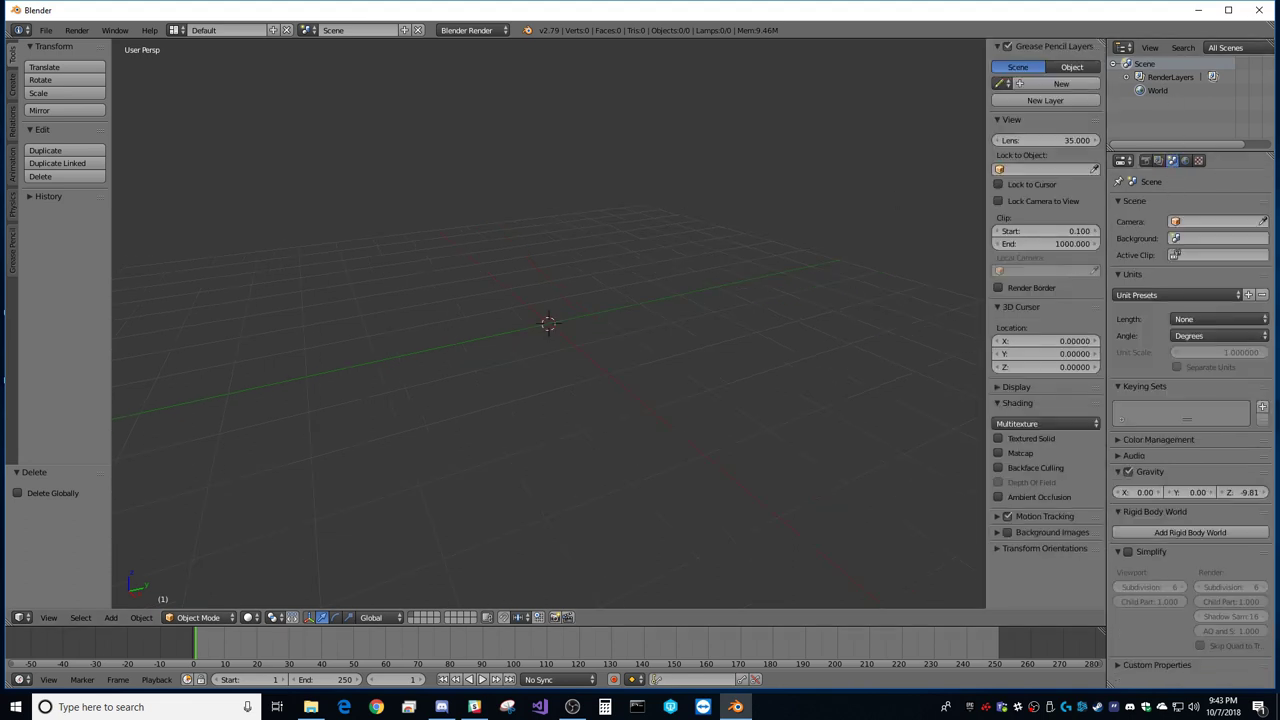
click(1150, 294)
click(1176, 310)
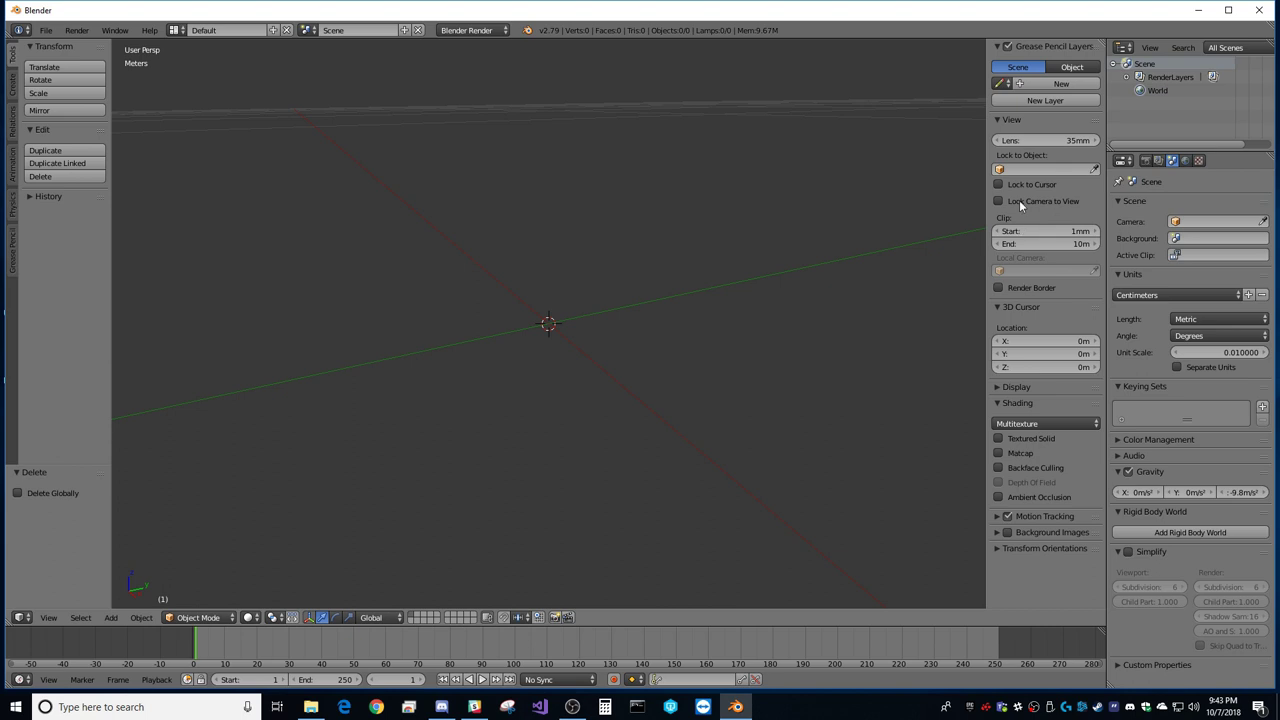
mouse_move(574, 286)
middle_down()
mouse_move(580, 260)
mouse_move(589, 270)
middle_up()
middle_drag(576, 316, 571, 500)
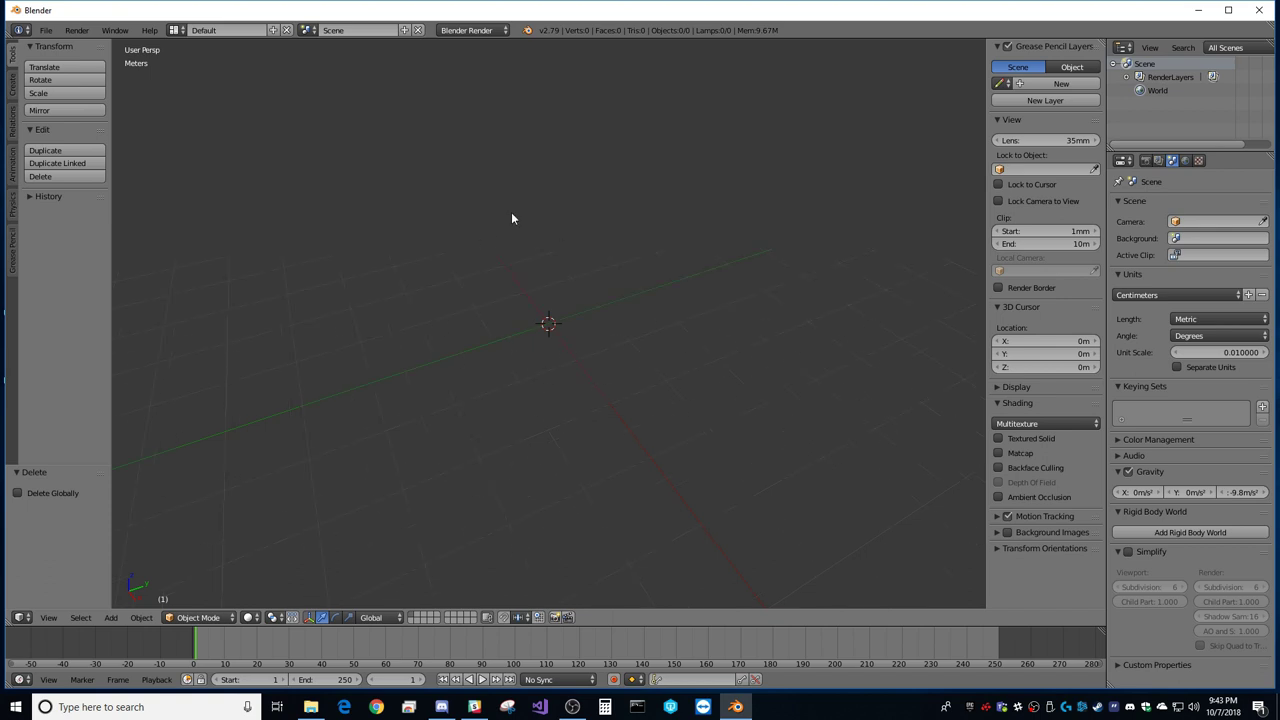
click(1040, 242)
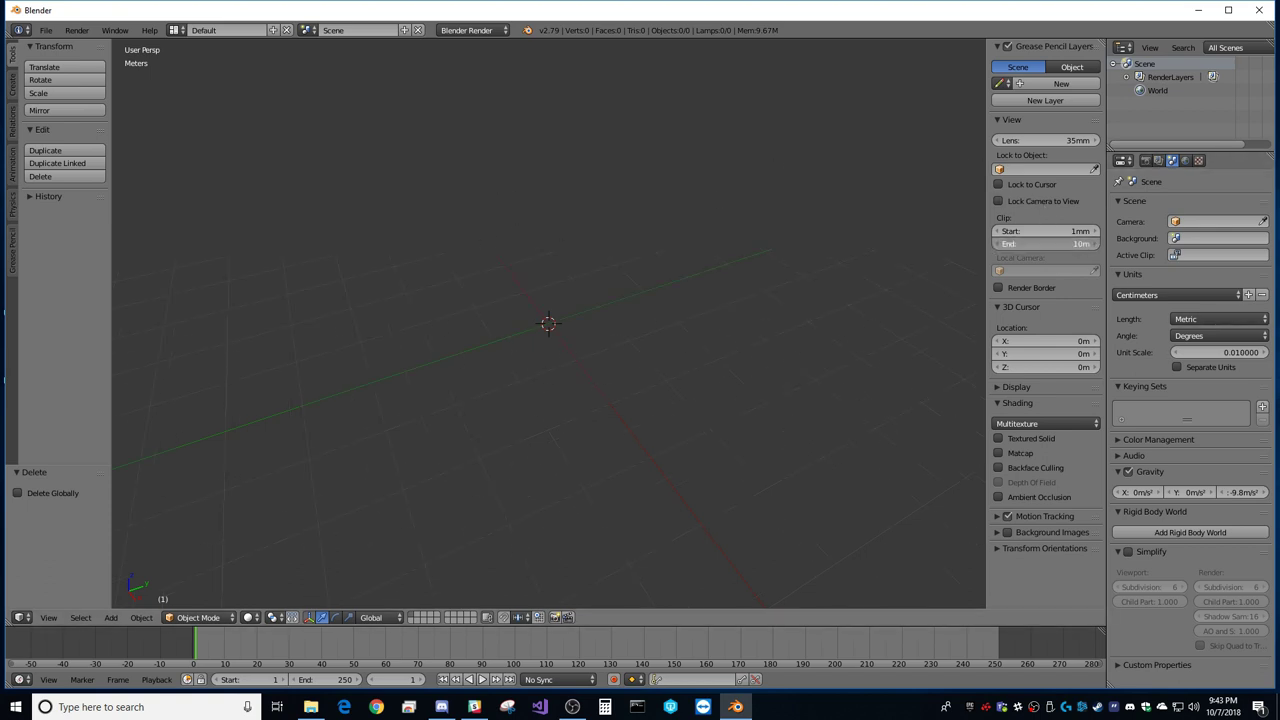
click(1004, 246)
text(n)
key(Return)
key(n)
key(n)
key(n)
key(n)
Step: Set the 3D viewport's clip end distance to 100 m
click(1066, 243)
click(1005, 245)
text(100m)
key(Return)
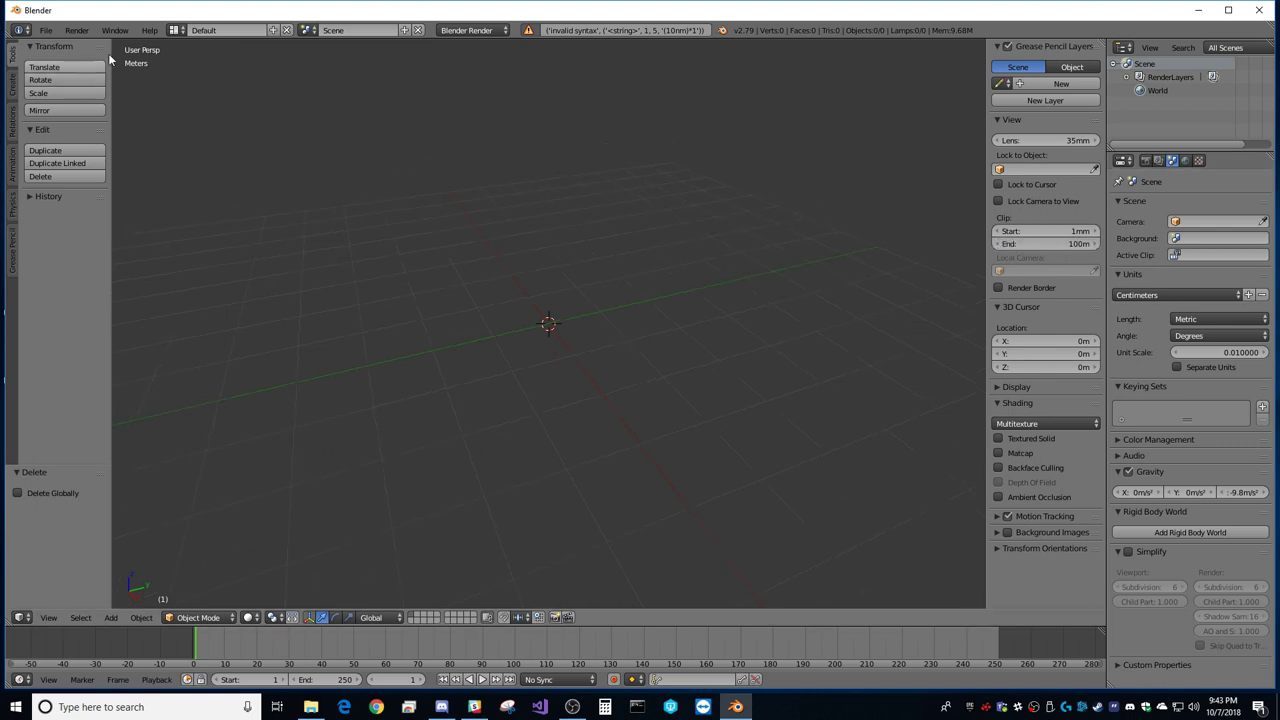
Step: Import LamborghiniReventon.fbx as FBX from Assets, Vehicles, VehicleBodies, LamborghiniReventon, FBX 2013
click(45, 30)
mouse_move(108, 286)
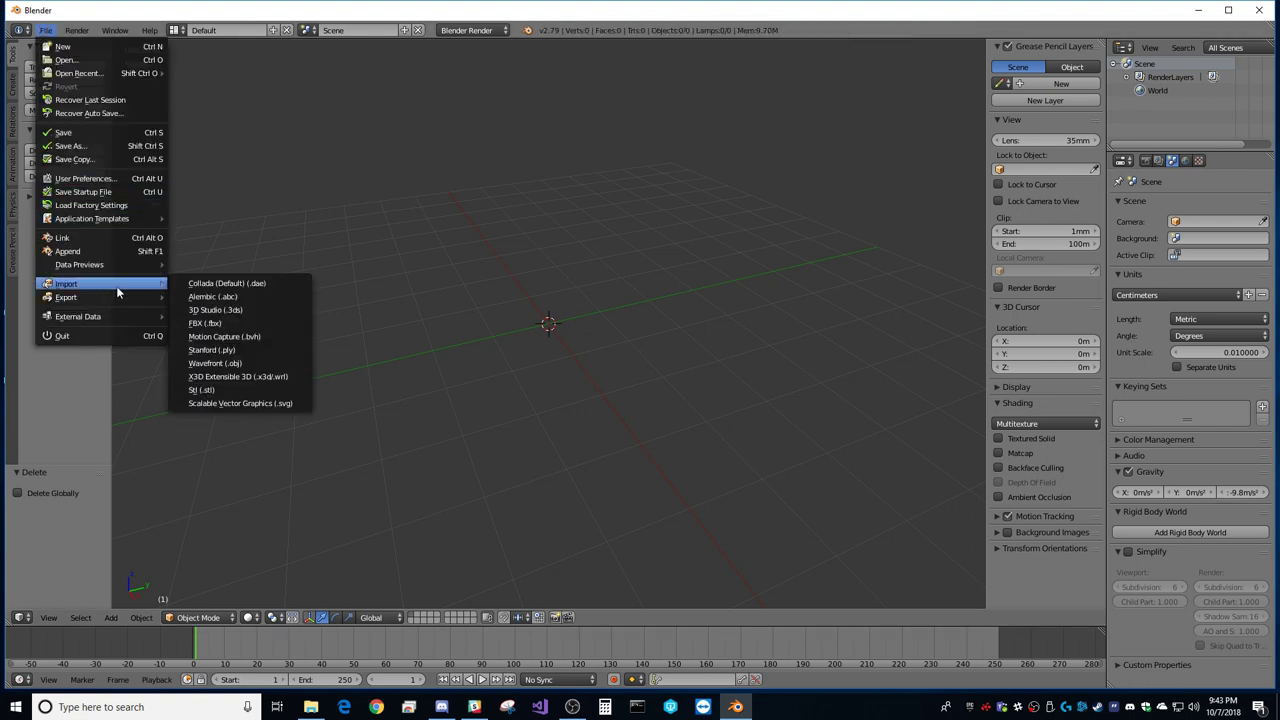
click(205, 323)
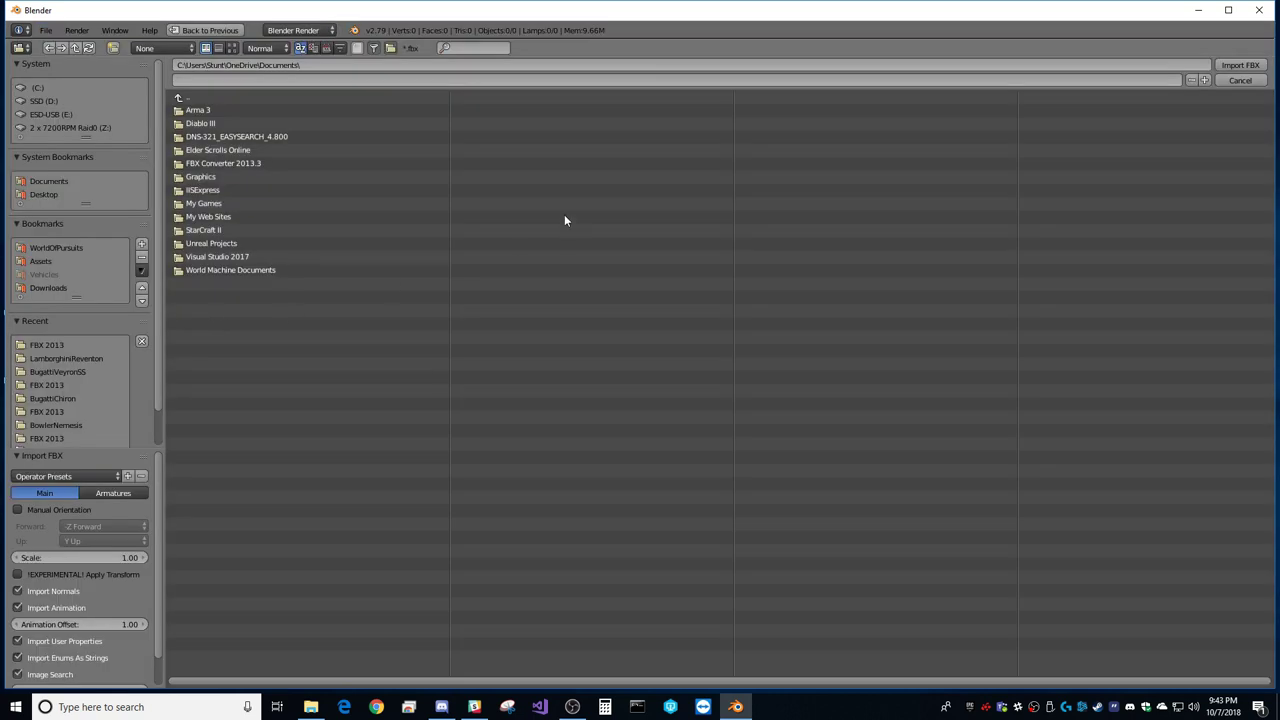
click(64, 261)
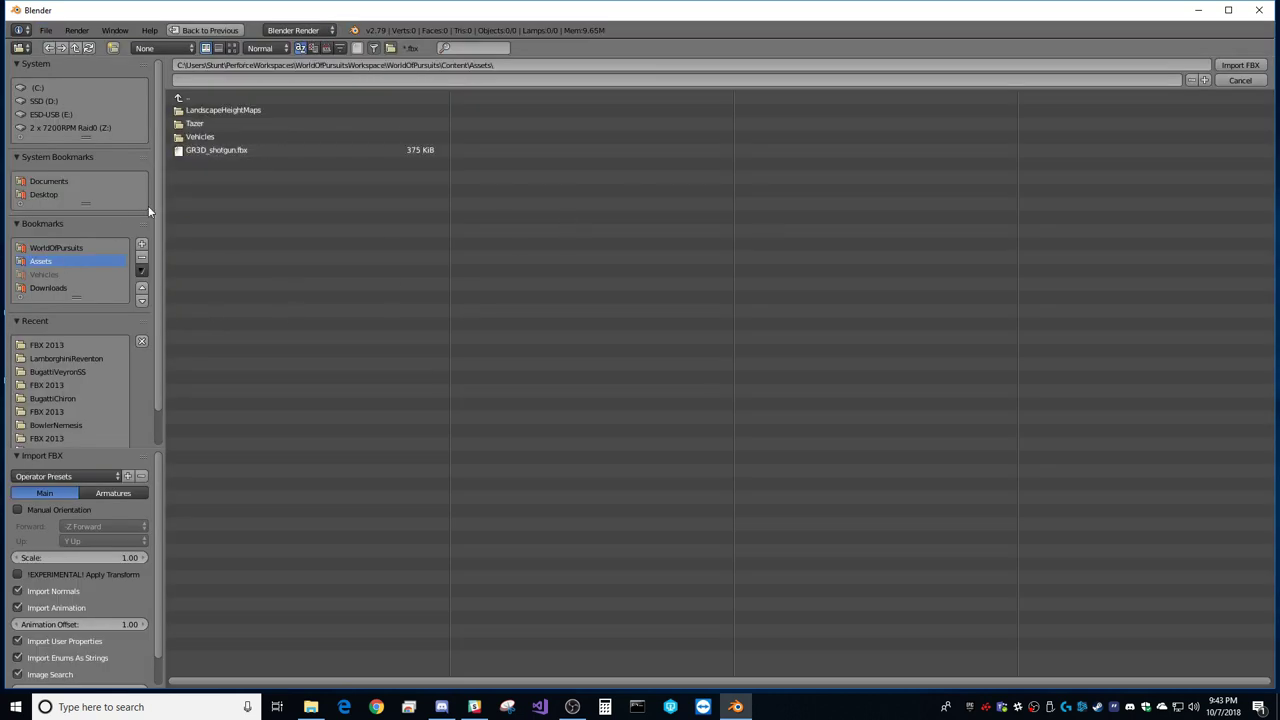
click(206, 137)
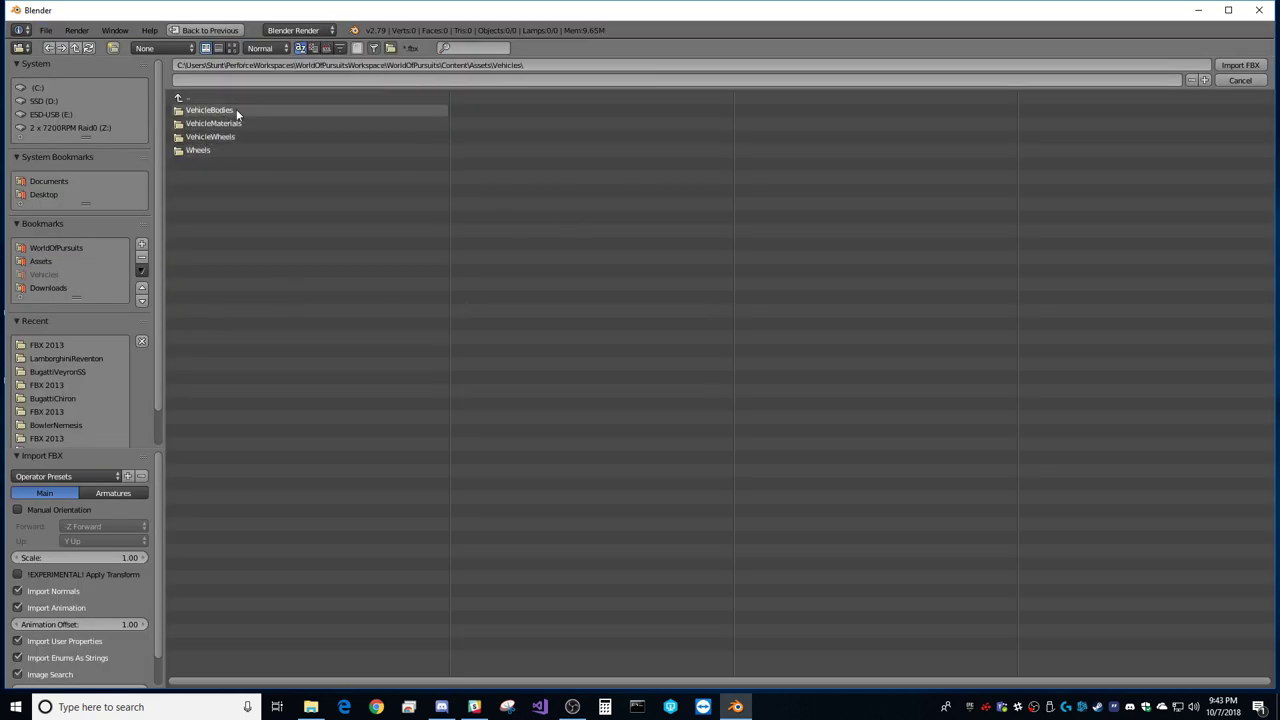
click(236, 112)
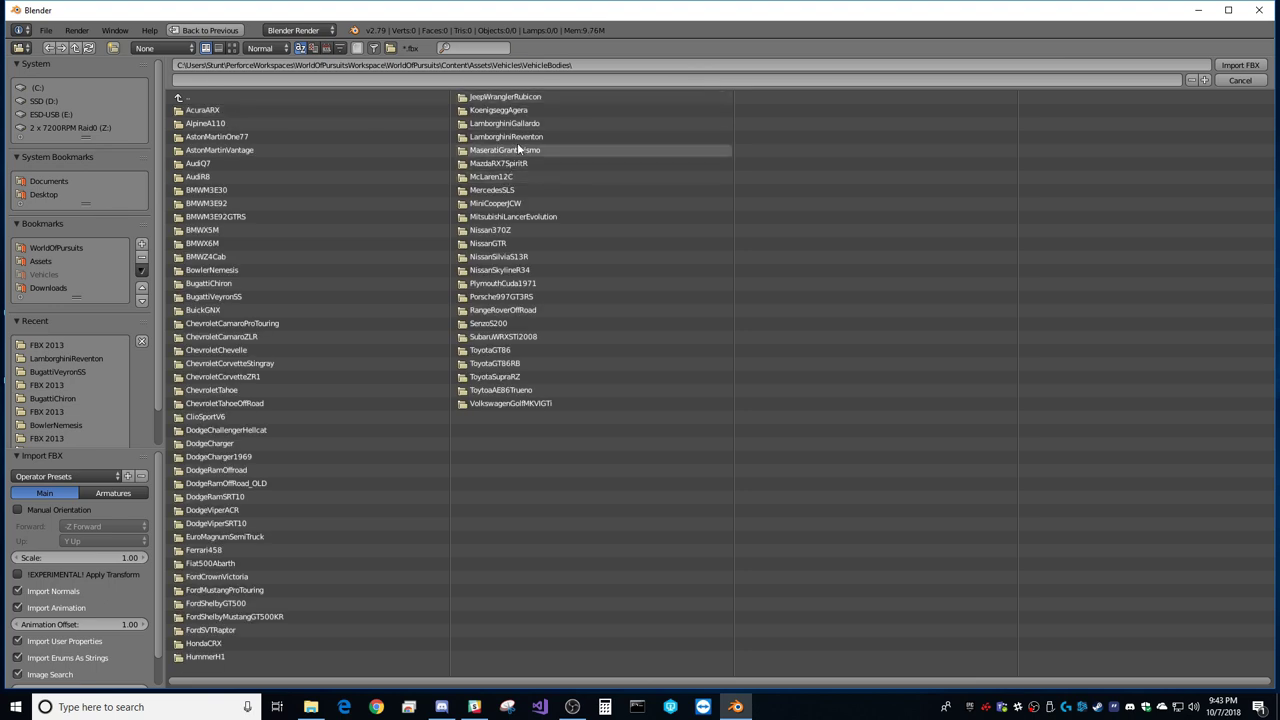
click(522, 137)
click(228, 111)
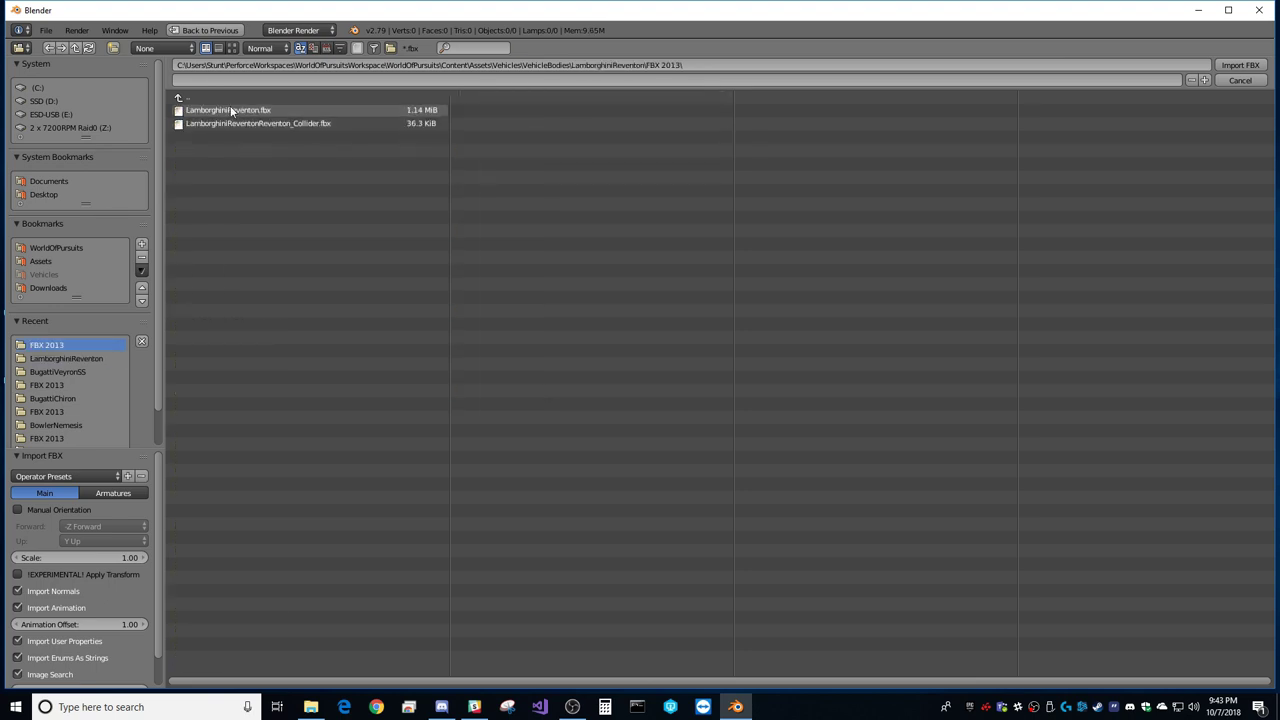
double_click(282, 111)
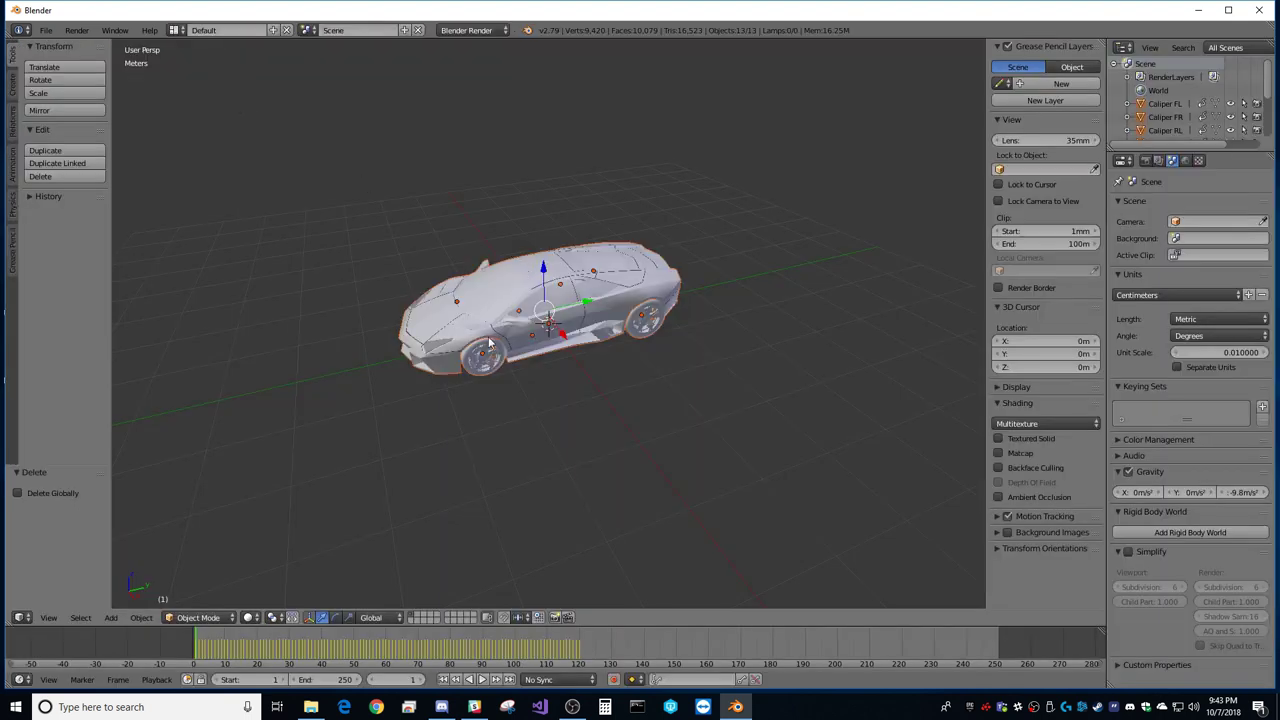
Step: Select all imported car objects and apply Remove Animation to them
middle_drag(465, 324, 492, 284)
scroll(556, 308, up, 2)
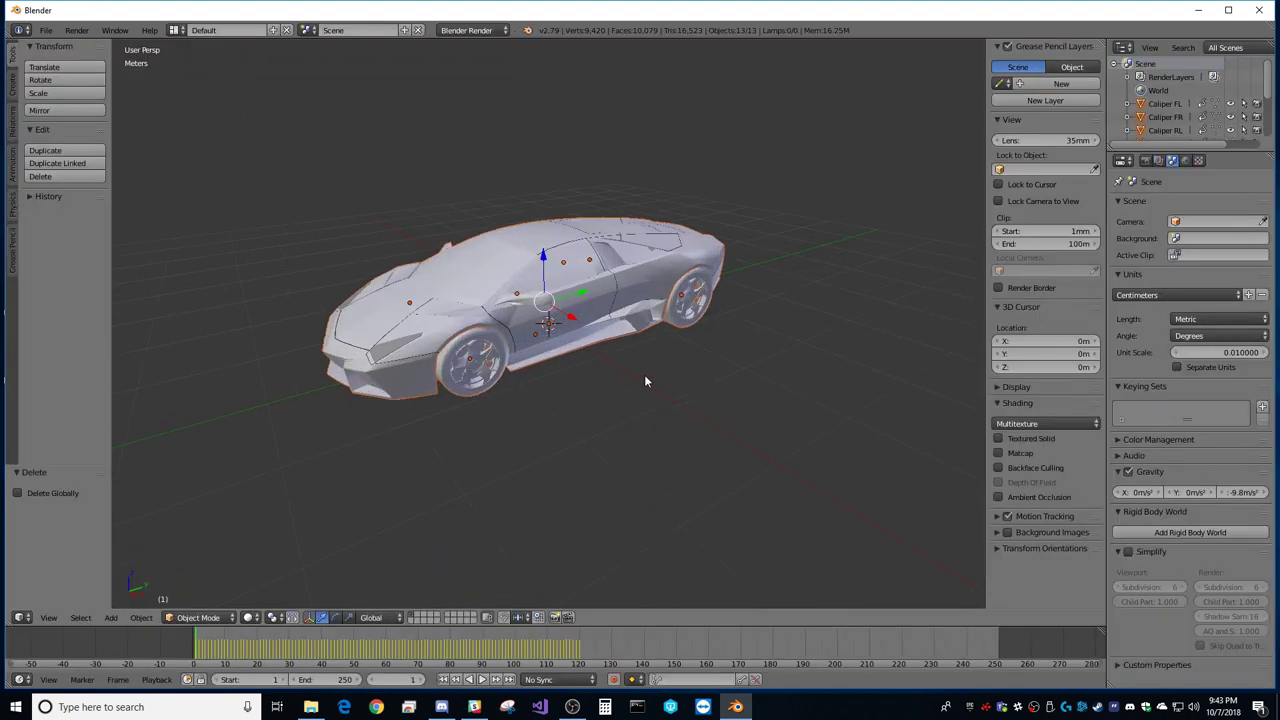
key(a)
key(a)
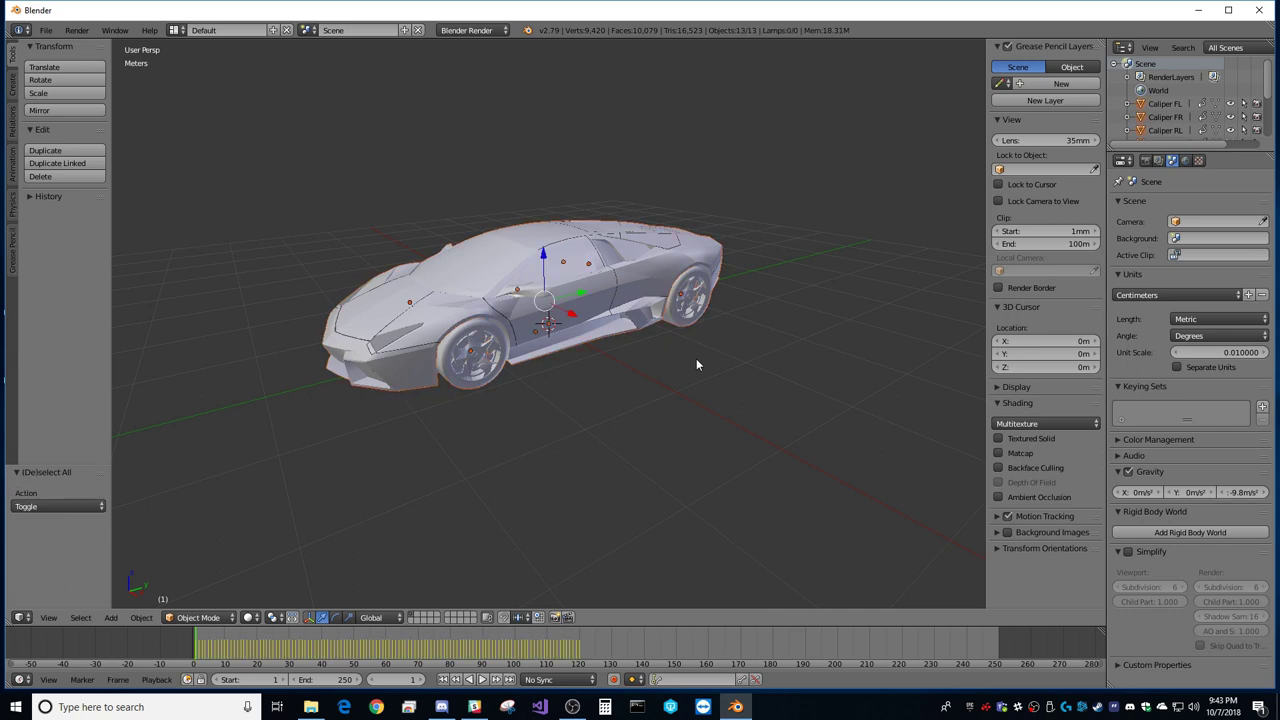
key(a)
key(a)
key(a)
key(a)
key(space)
text(remo)
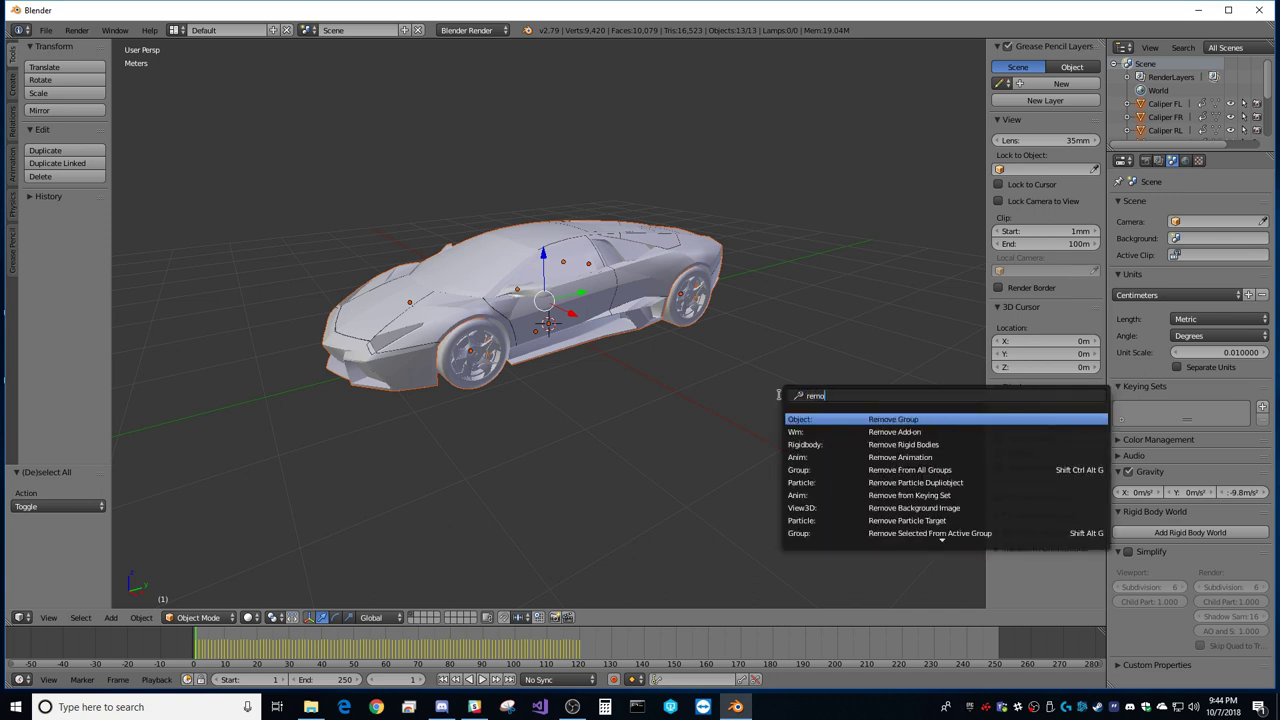
text(ve an)
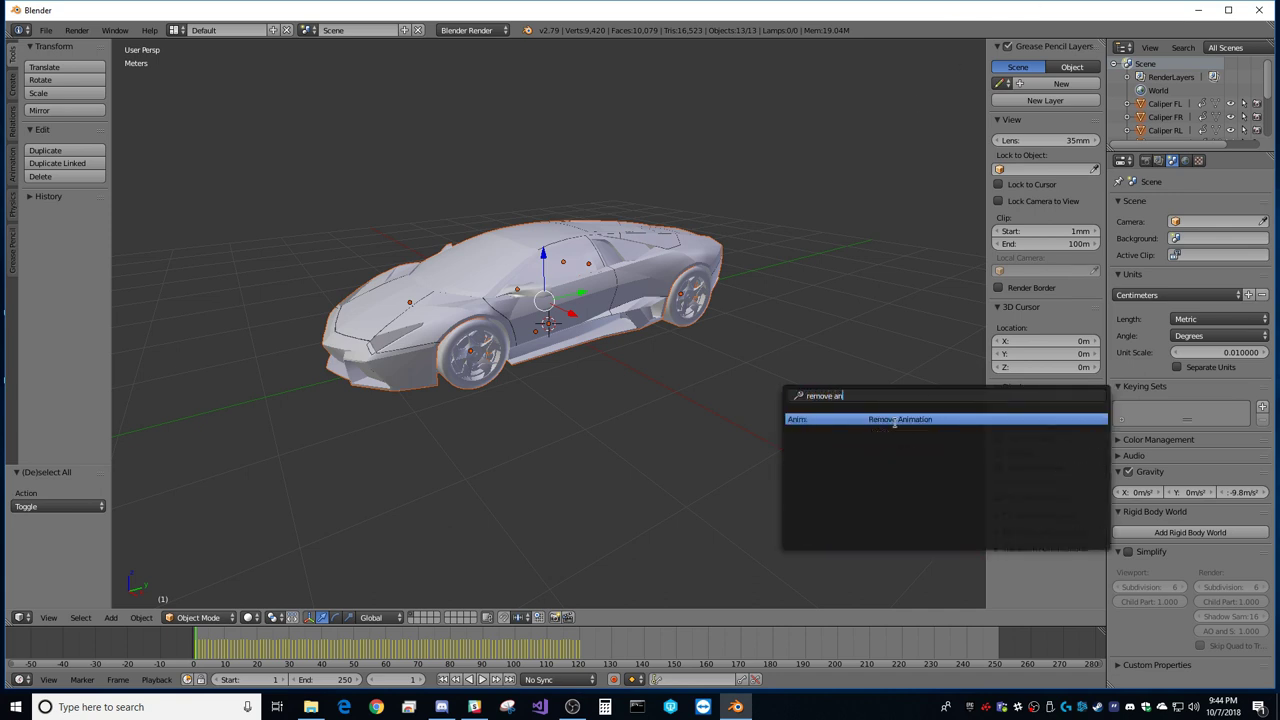
click(895, 421)
click(885, 424)
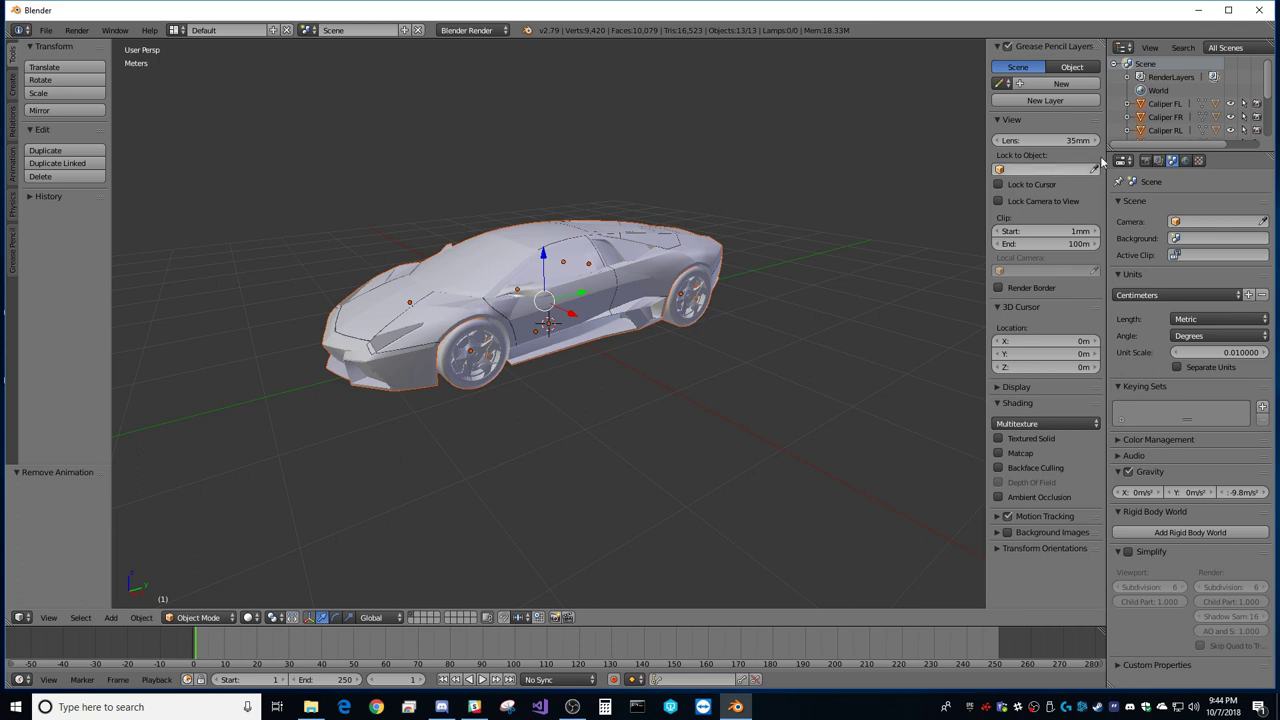
Step: Enlarge the outliner area to show more of the imported car parts
drag(1128, 153, 1123, 280)
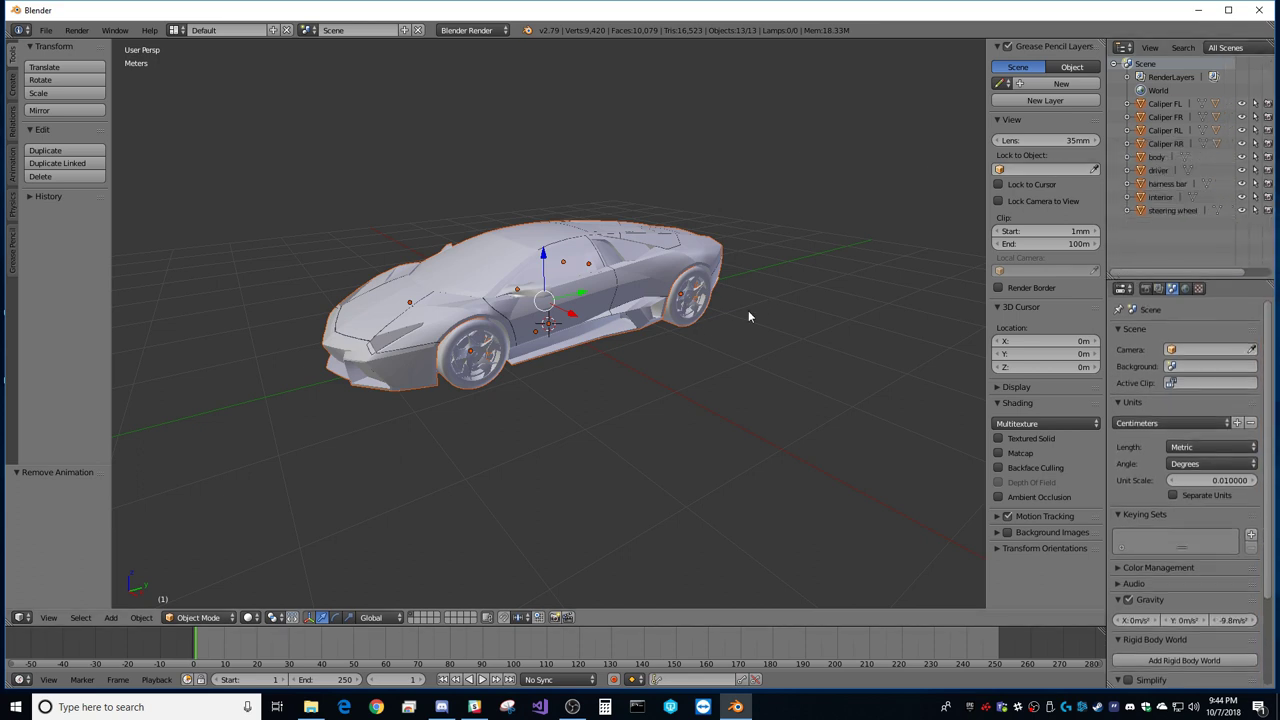
middle_drag(658, 376, 644, 377)
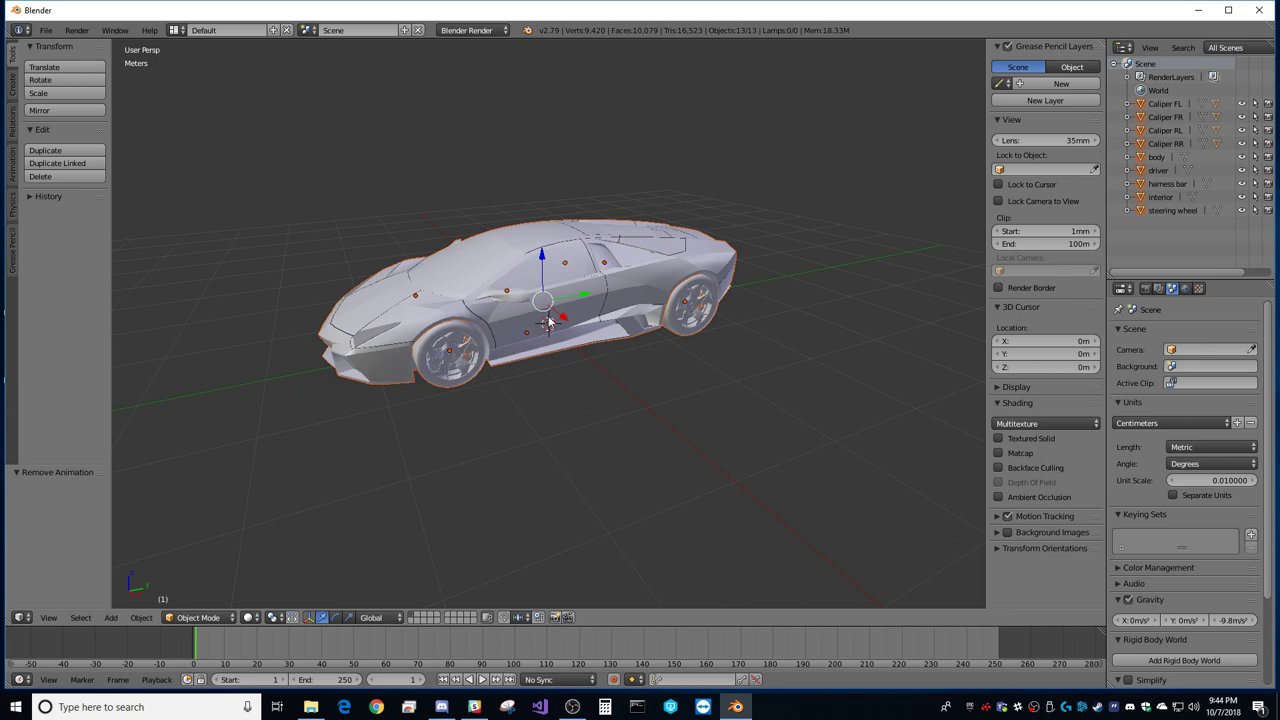
middle_drag(501, 393, 643, 443)
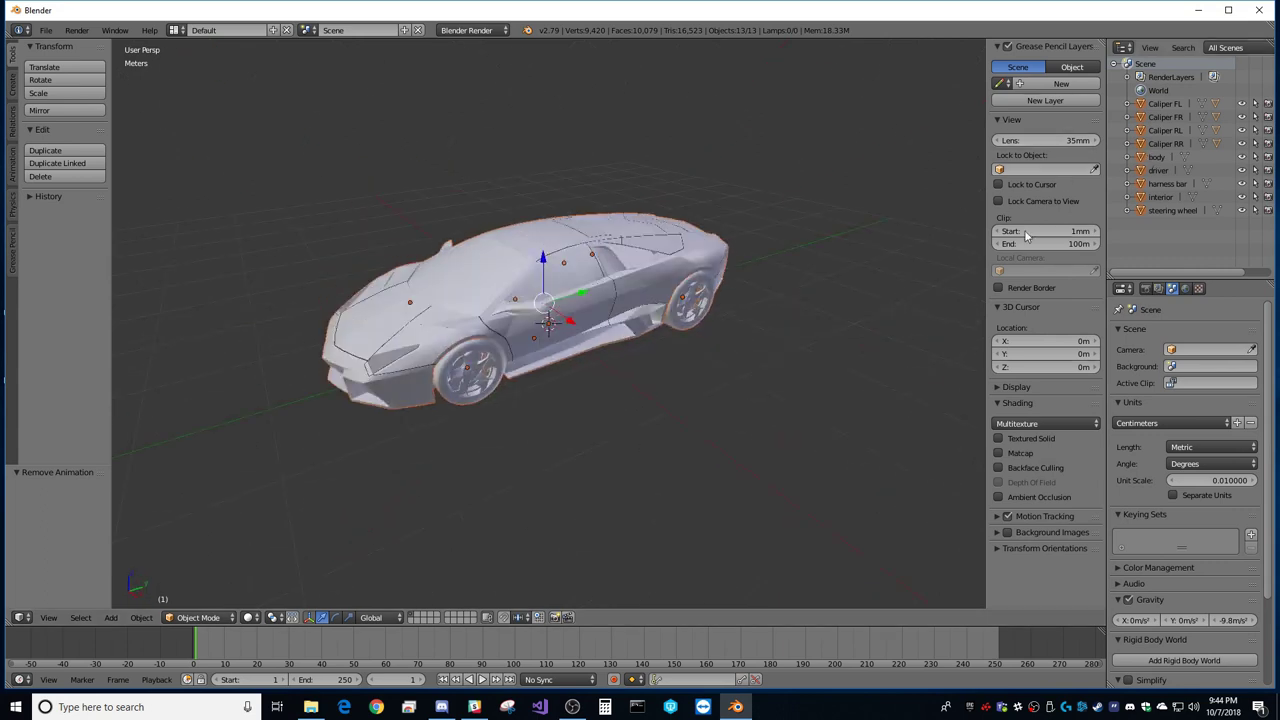
middle_drag(797, 371, 746, 352)
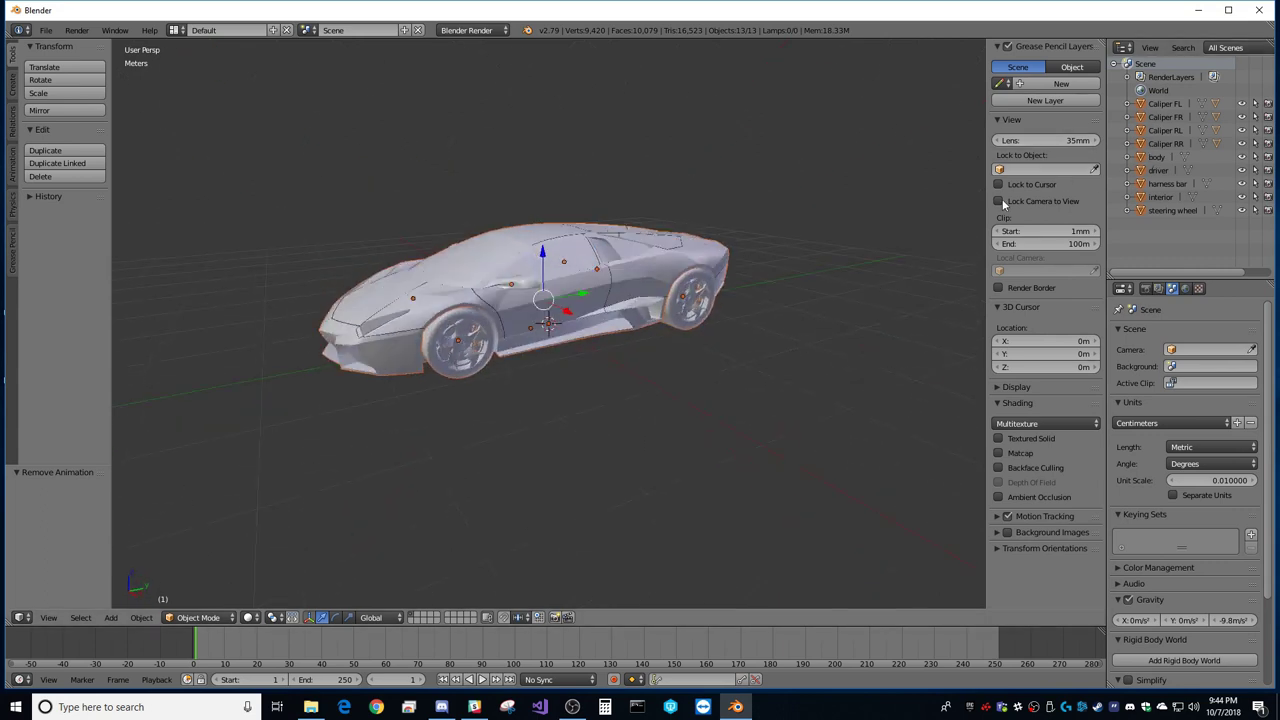
Step: Parent all car parts to the body object using Object (Keep Transform)
key(a)
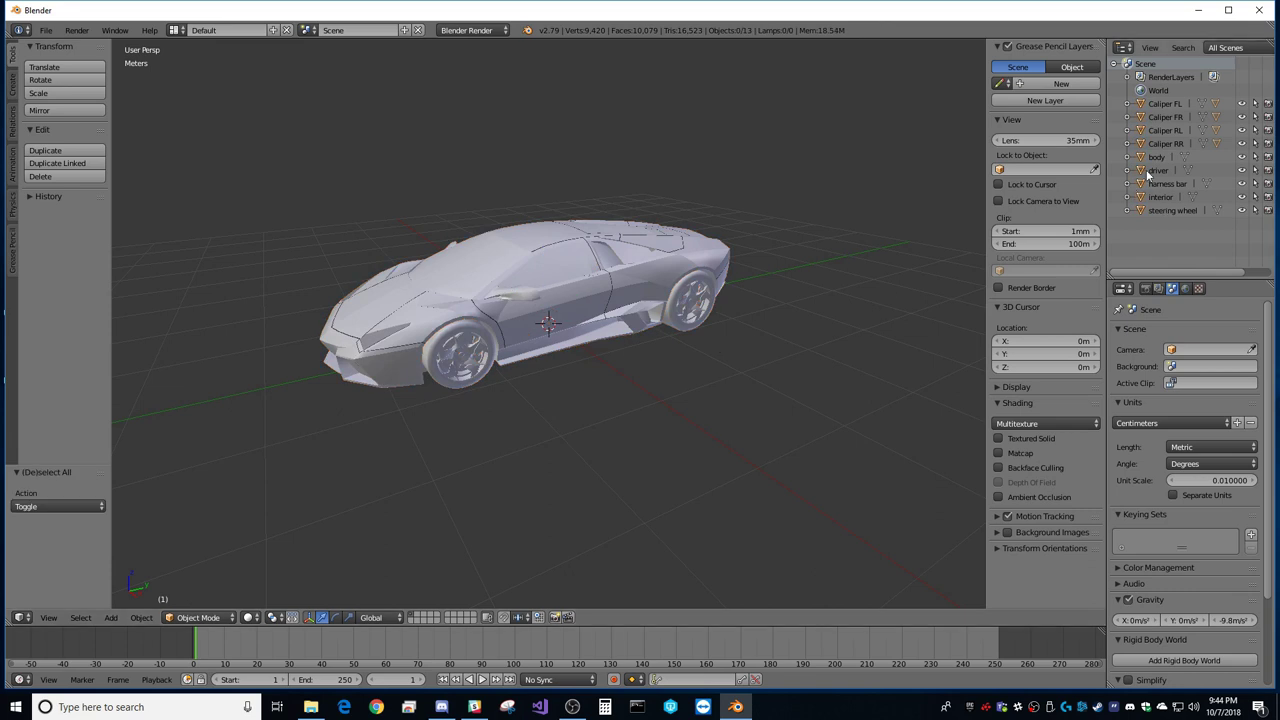
right_click(662, 342)
key(a)
key(a)
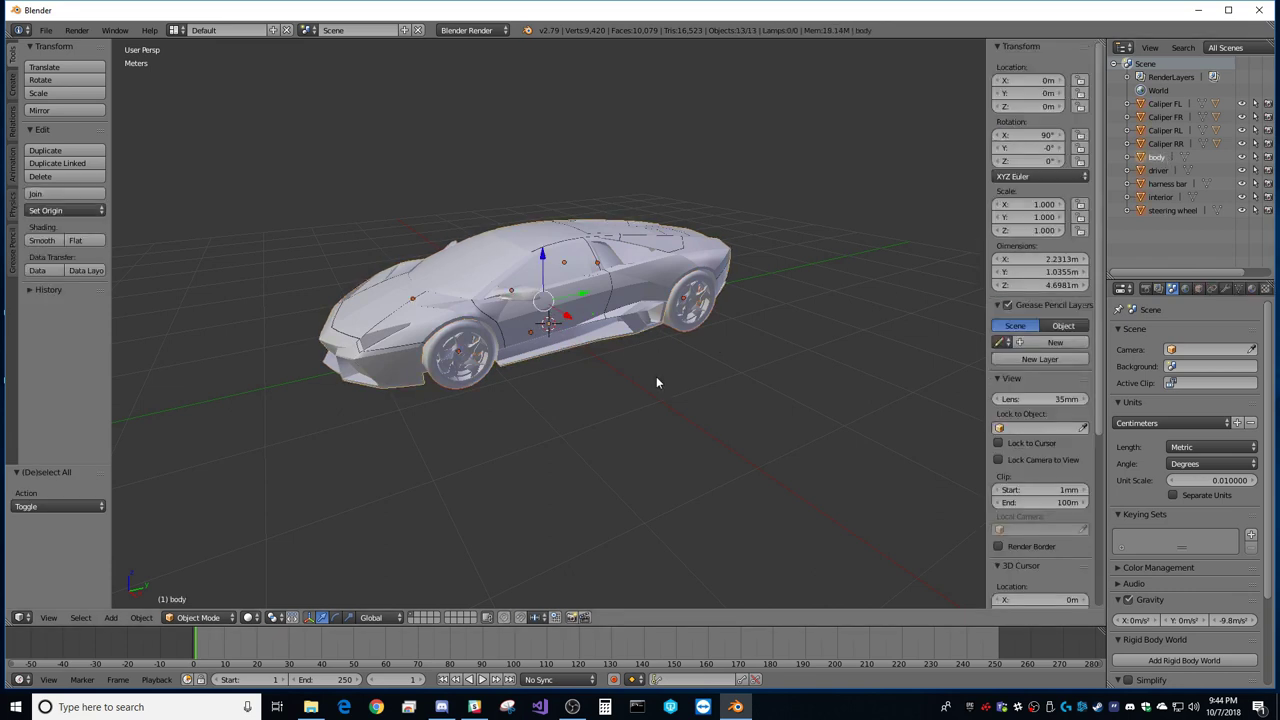
key(ctrl+p)
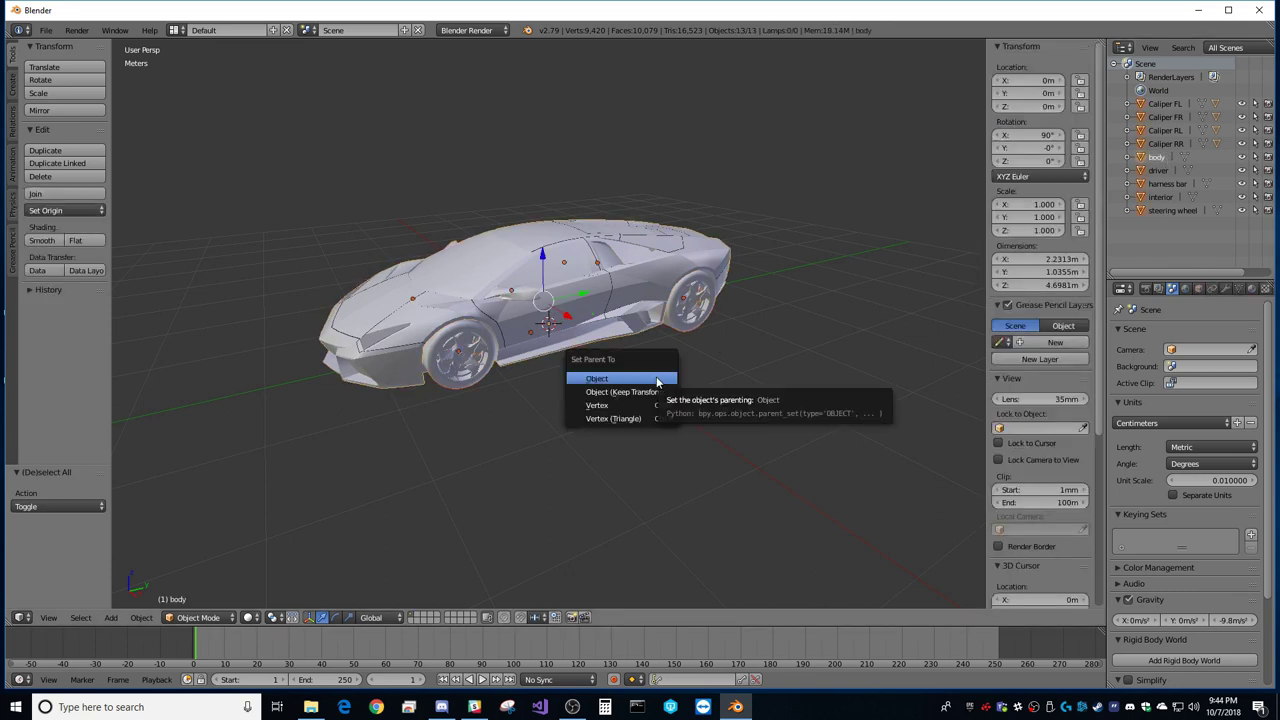
click(603, 392)
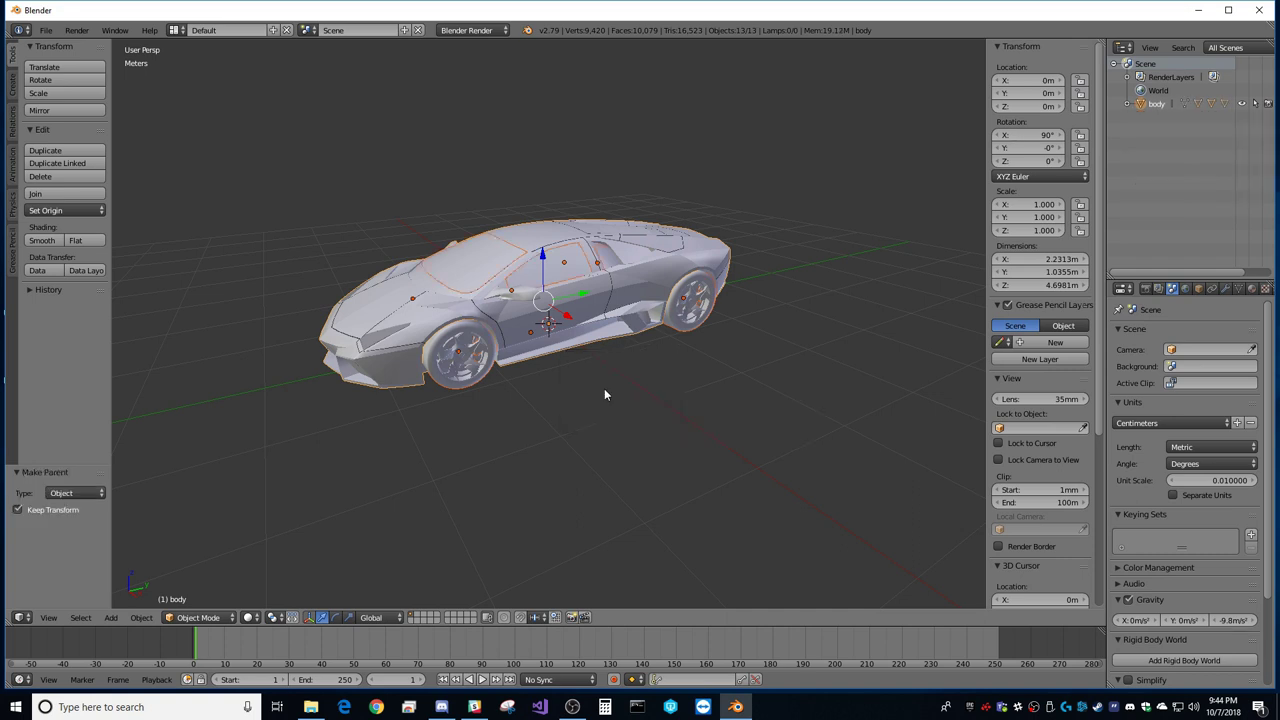
Step: Select only the parent body object and set its Z rotation to 90°
click(1144, 105)
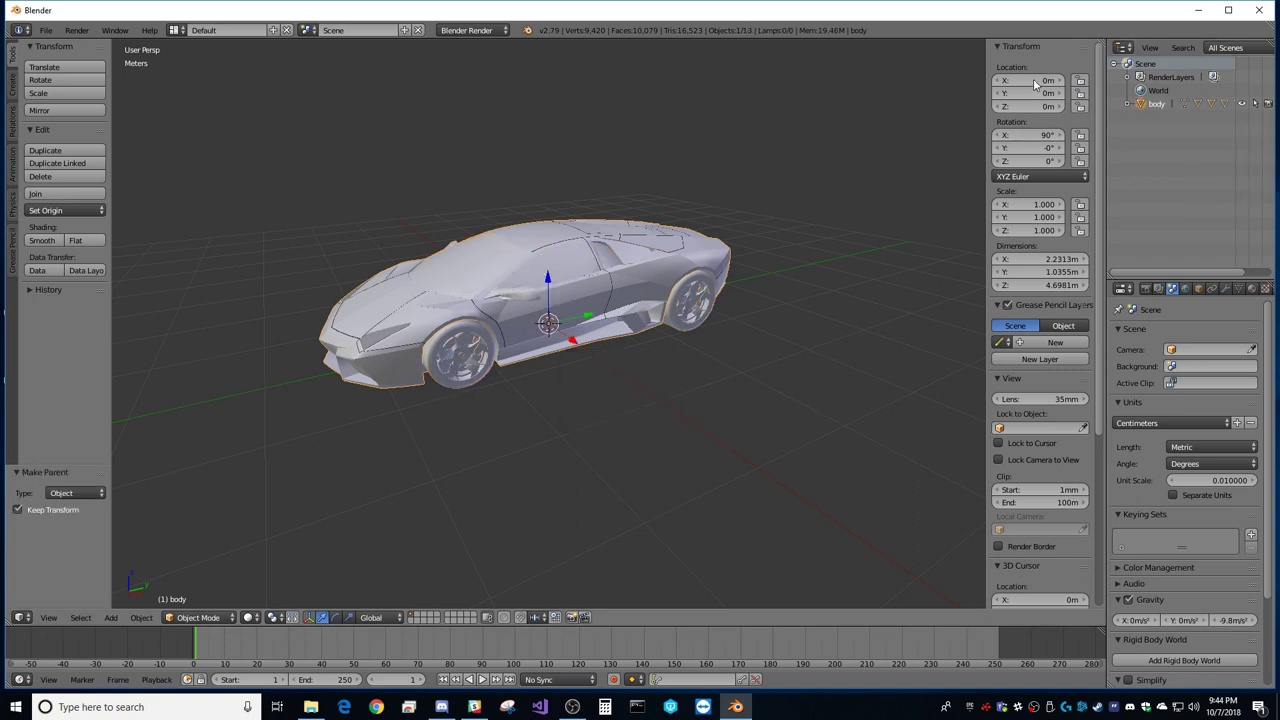
click(1030, 161)
text(90)
key(Return)
middle_drag(700, 360, 576, 343)
scroll(549, 352, up, 3)
middle_drag(627, 391, 687, 399)
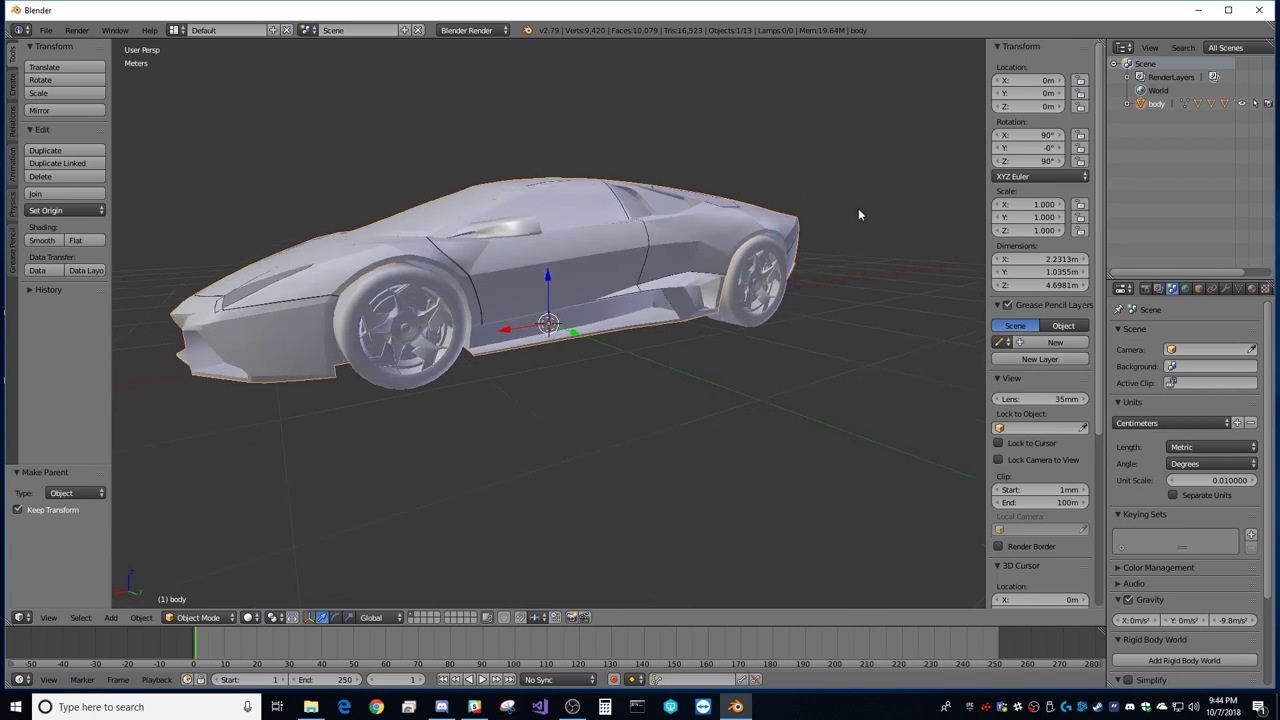
middle_drag(752, 344, 756, 358)
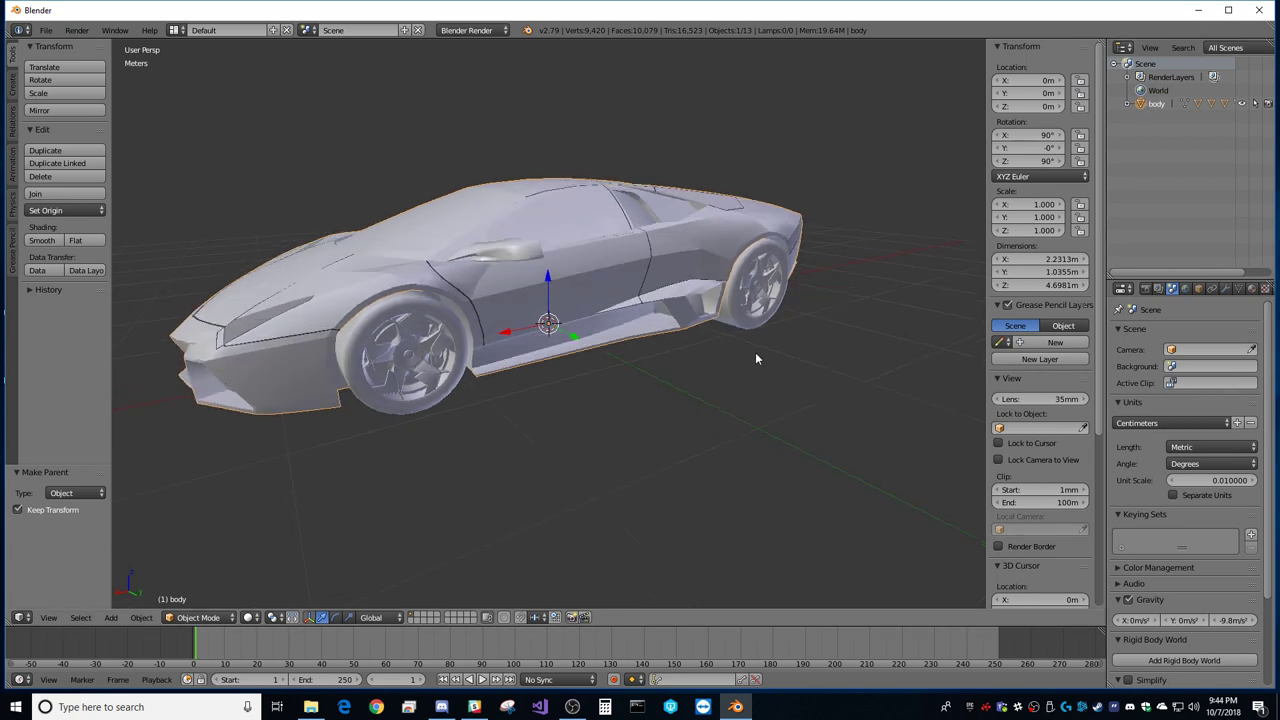
Step: Try the plain Clear Parent option on all selected car parts and undo it
key(a)
key(a)
key(alt+p)
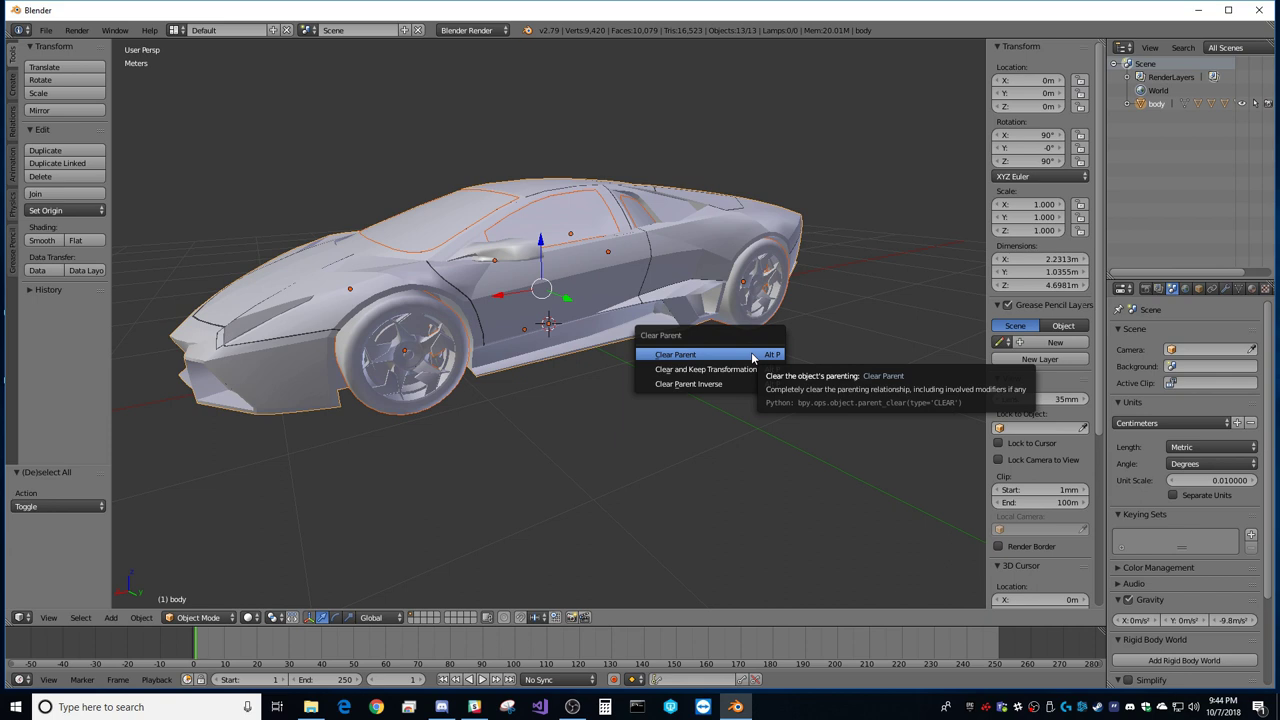
click(688, 355)
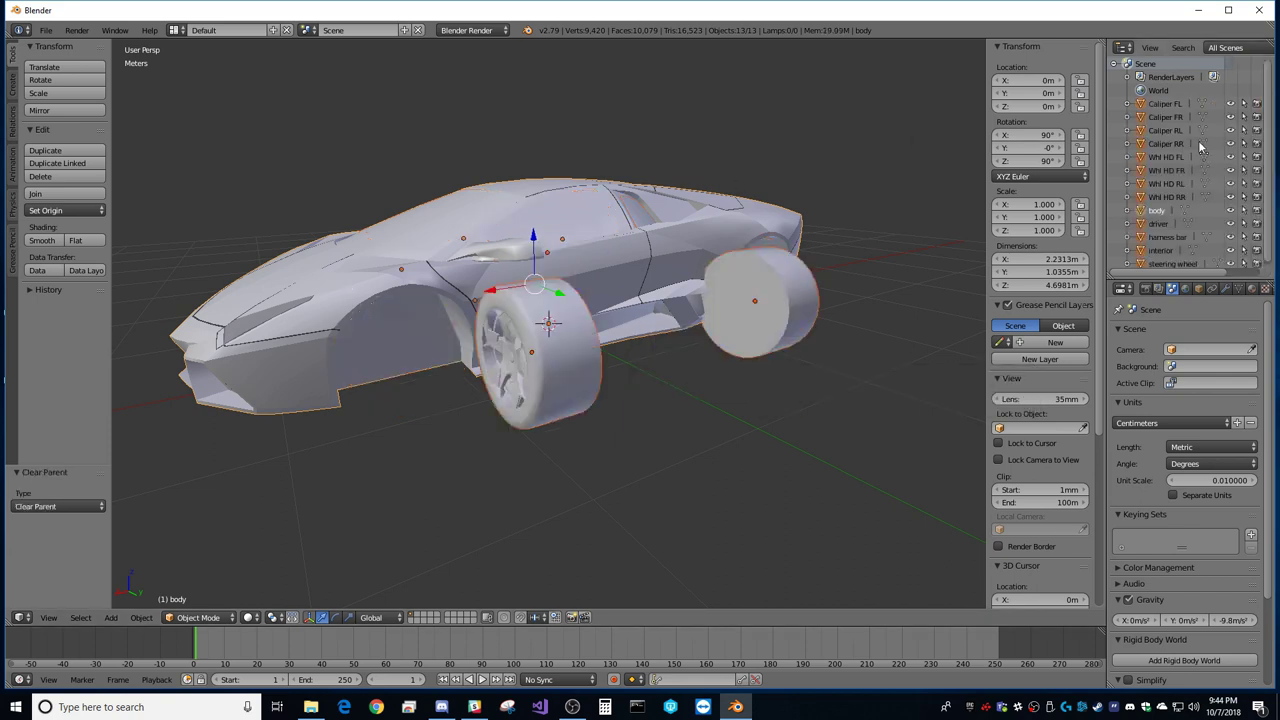
key(ctrl+z)
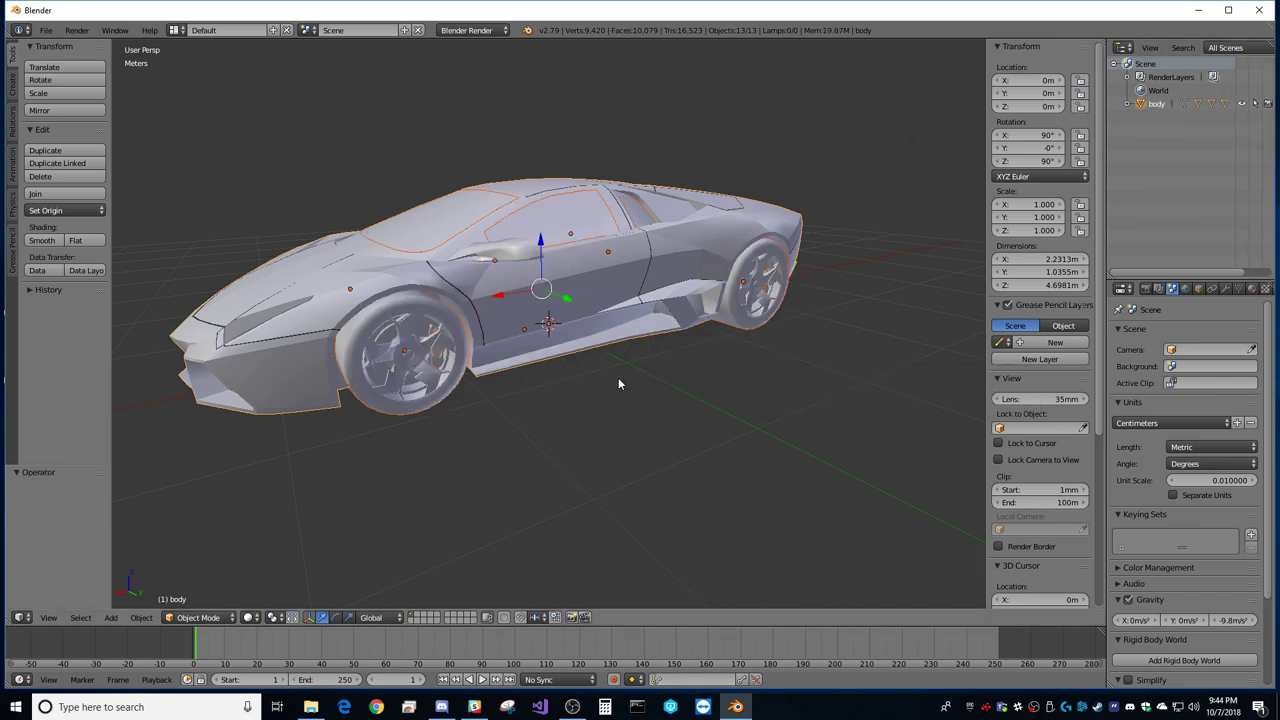
Step: Unparent all car parts from the body using Clear and Keep Transformation
key(alt+p)
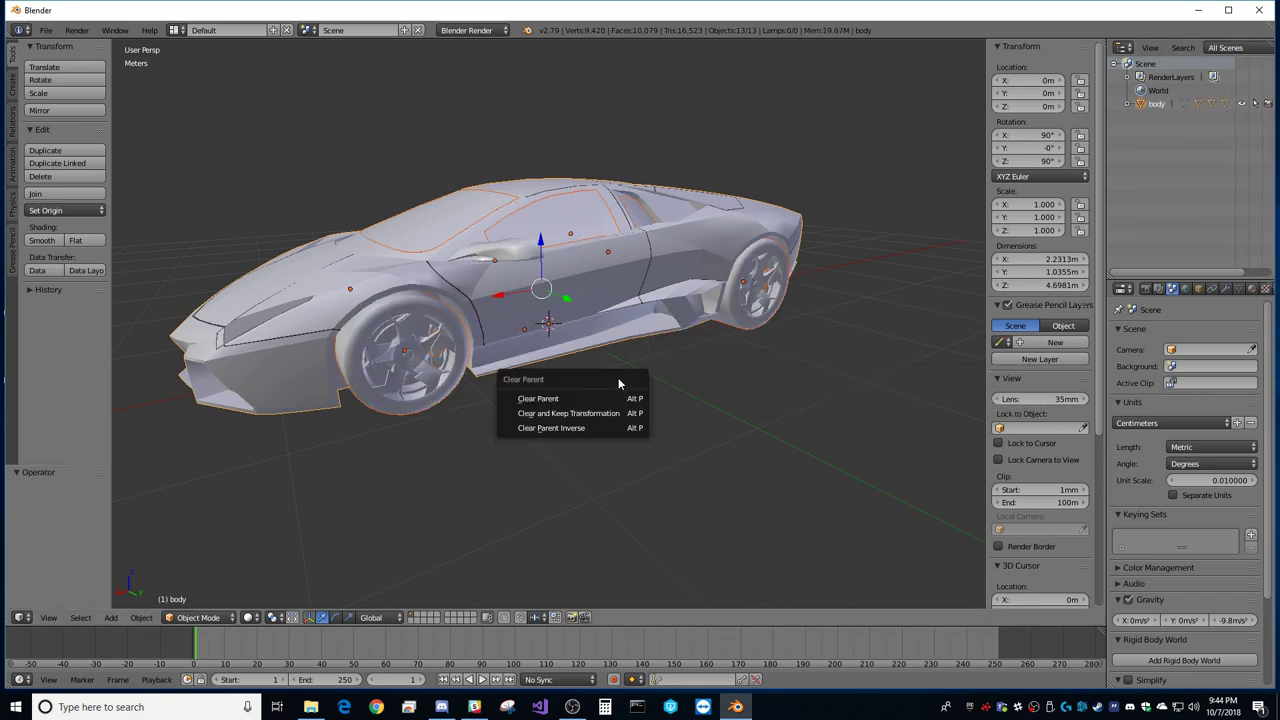
click(567, 415)
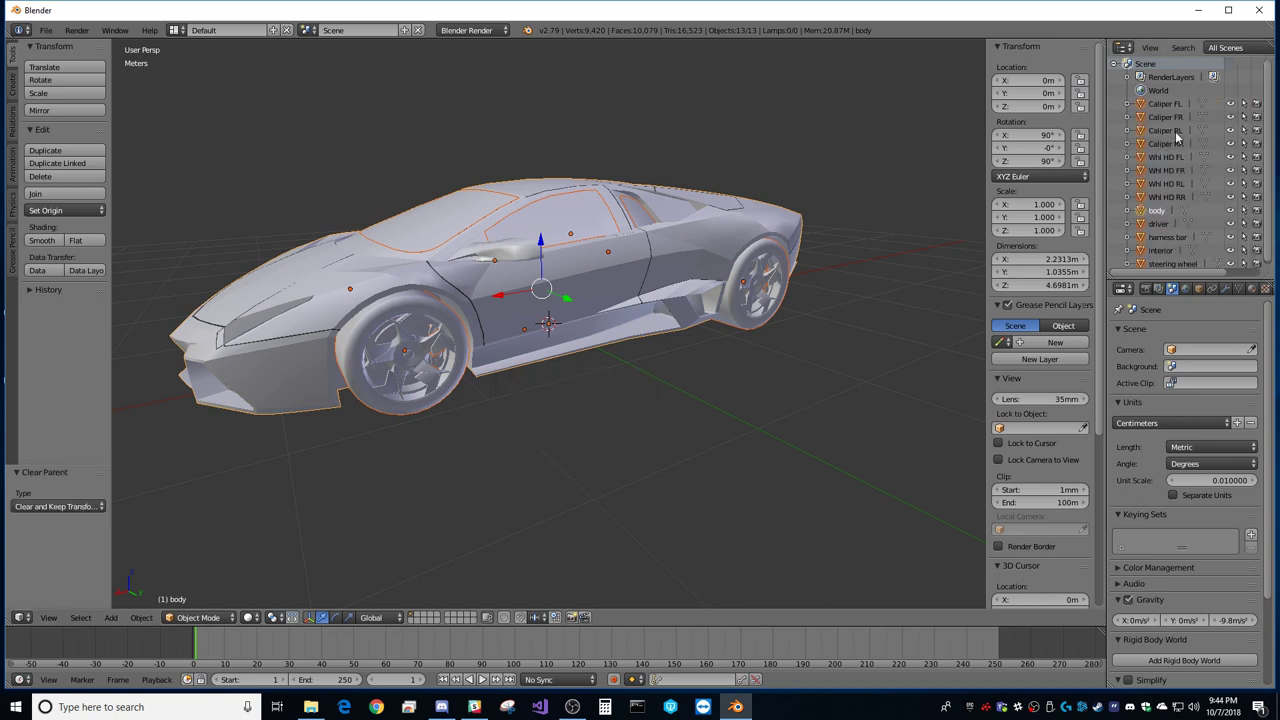
Step: Add a single-bone armature to the scene at the origin beneath the car
mouse_move(677, 436)
middle_down()
mouse_move(676, 397)
mouse_move(677, 414)
middle_up()
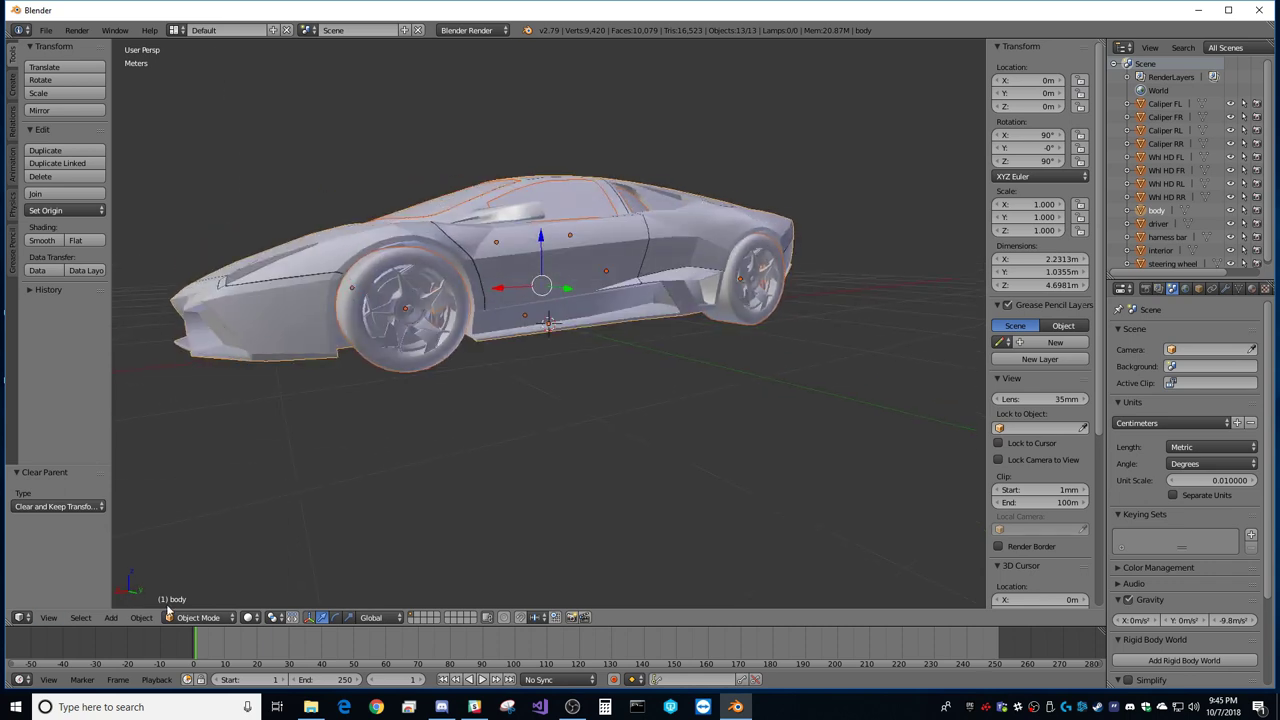
click(111, 618)
click(110, 618)
mouse_move(152, 529)
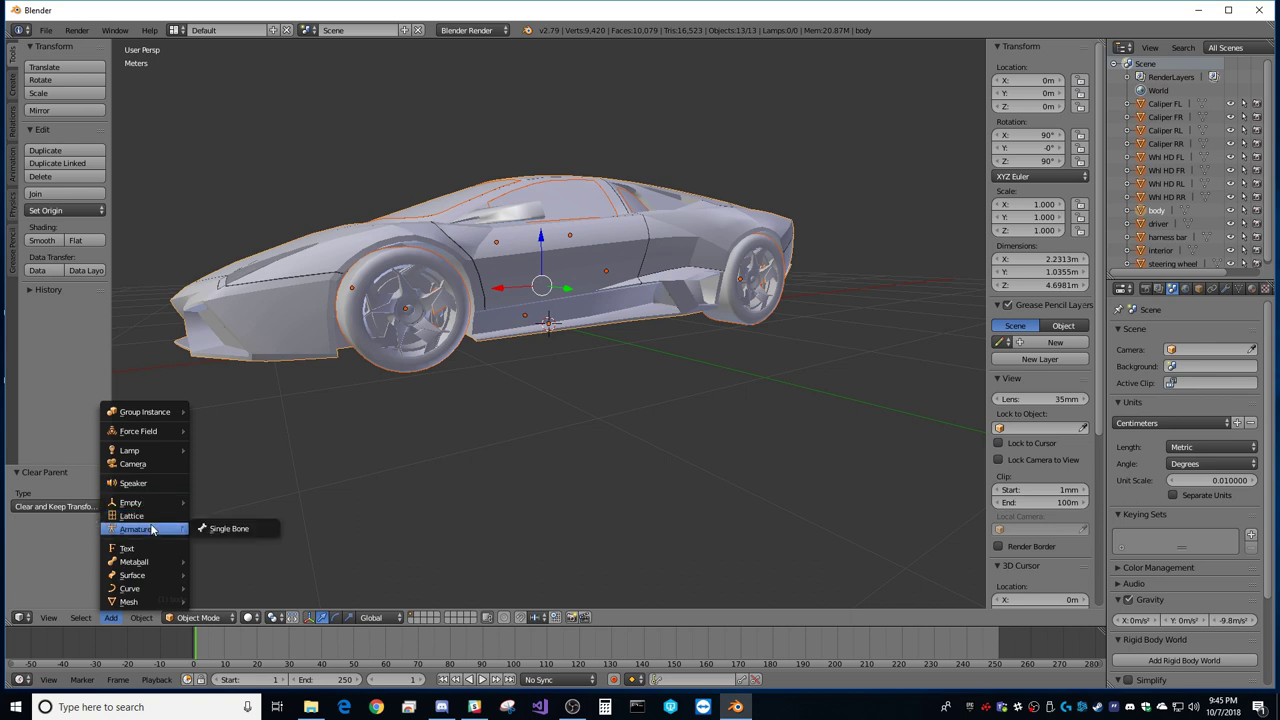
click(205, 529)
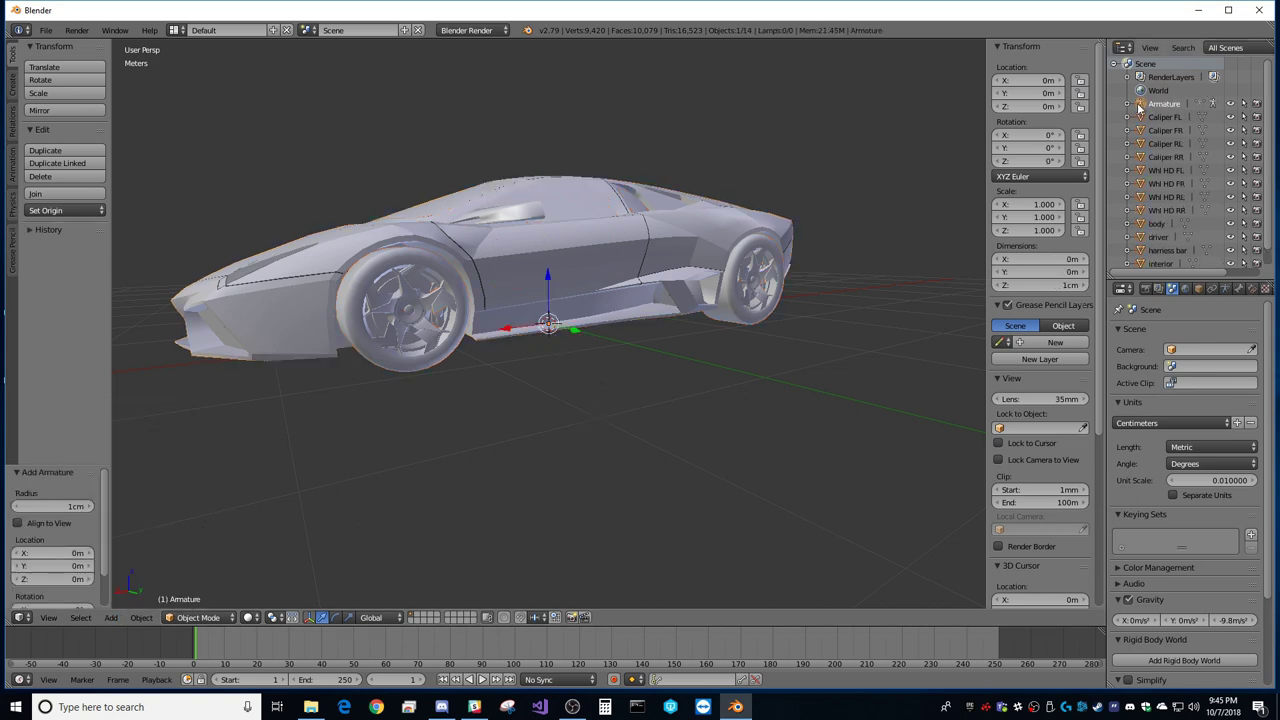
Step: Scale the armature to 50 on the X, Y and Z axes
key(KP_Decimal)
middle_drag(550, 419, 551, 400)
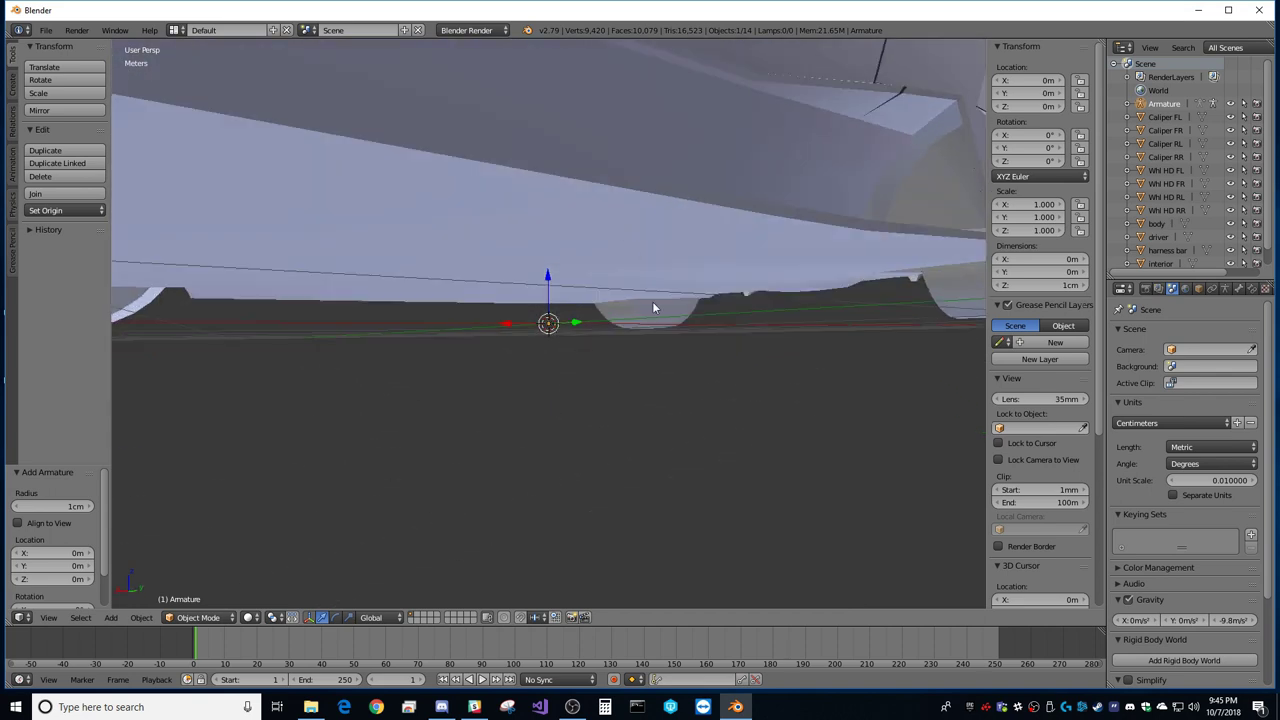
middle_drag(581, 464, 952, 226)
click(1038, 204)
text(50)
key(Return)
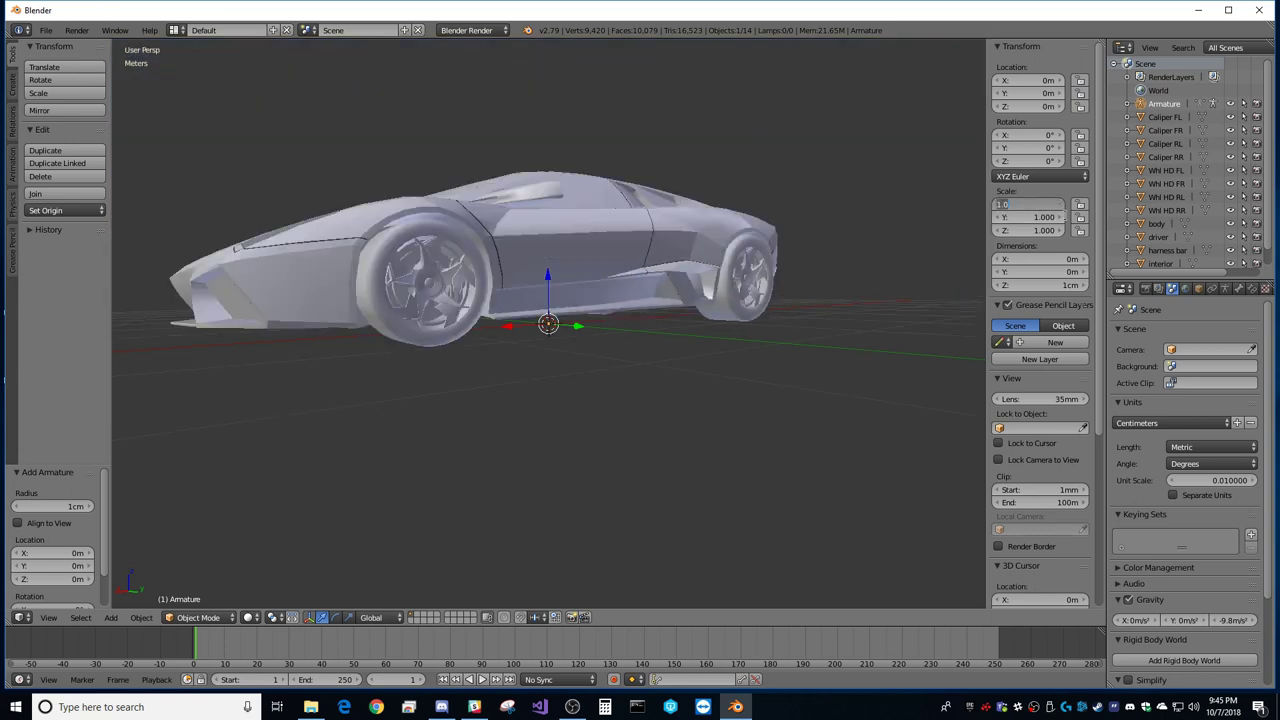
click(1045, 220)
text(50)
key(Return)
click(1040, 232)
text(50)
key(Return)
middle_drag(566, 370, 590, 389)
scroll(585, 389, up, 5)
scroll(585, 389, down, 4)
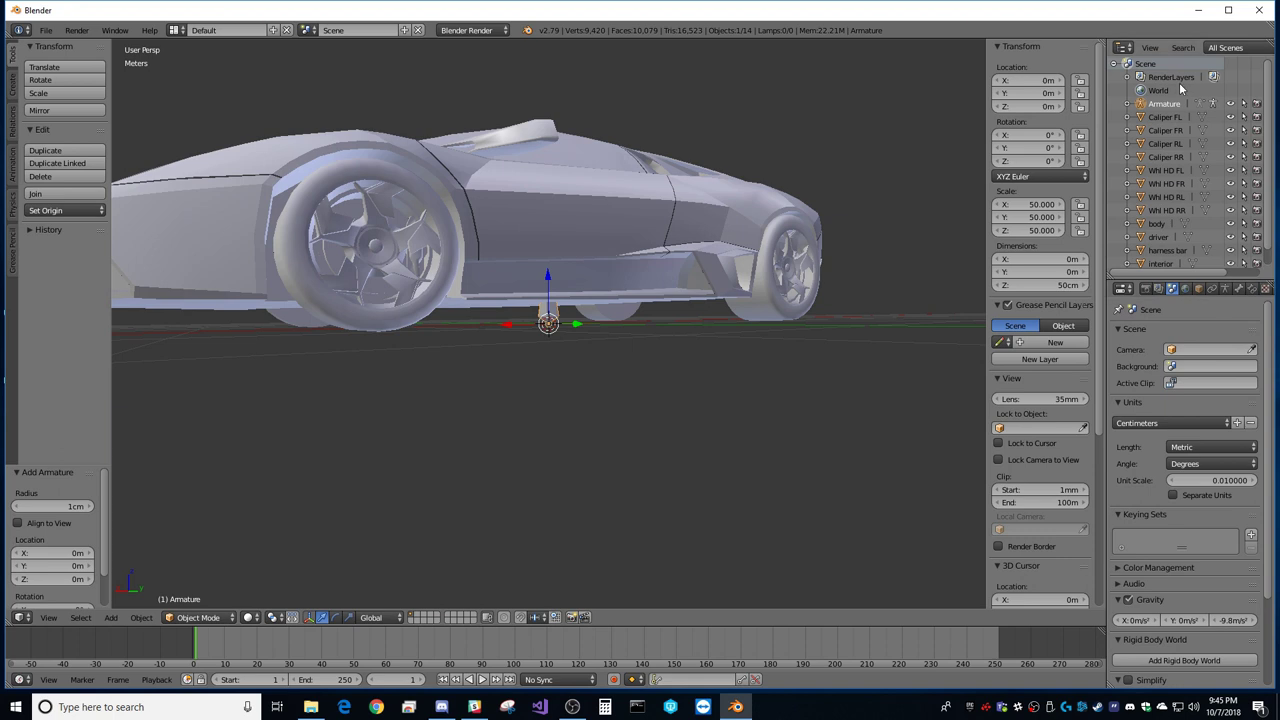
Step: Enlarge the outliner area and set the armature's X rotation to -90°
drag(1140, 277, 1140, 317)
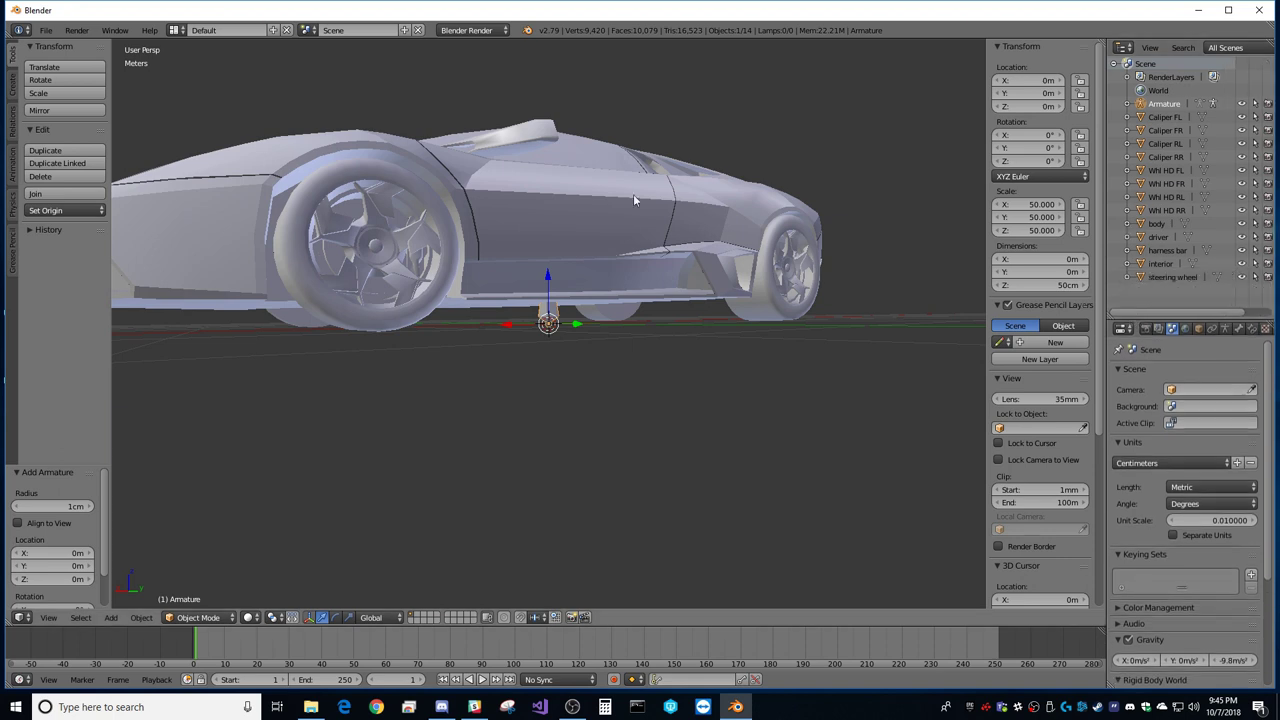
click(1042, 134)
text(-90)
key(Return)
scroll(596, 329, up, 4)
mouse_move(598, 431)
middle_down()
mouse_move(625, 401)
mouse_move(640, 407)
mouse_move(627, 421)
mouse_move(597, 418)
middle_up()
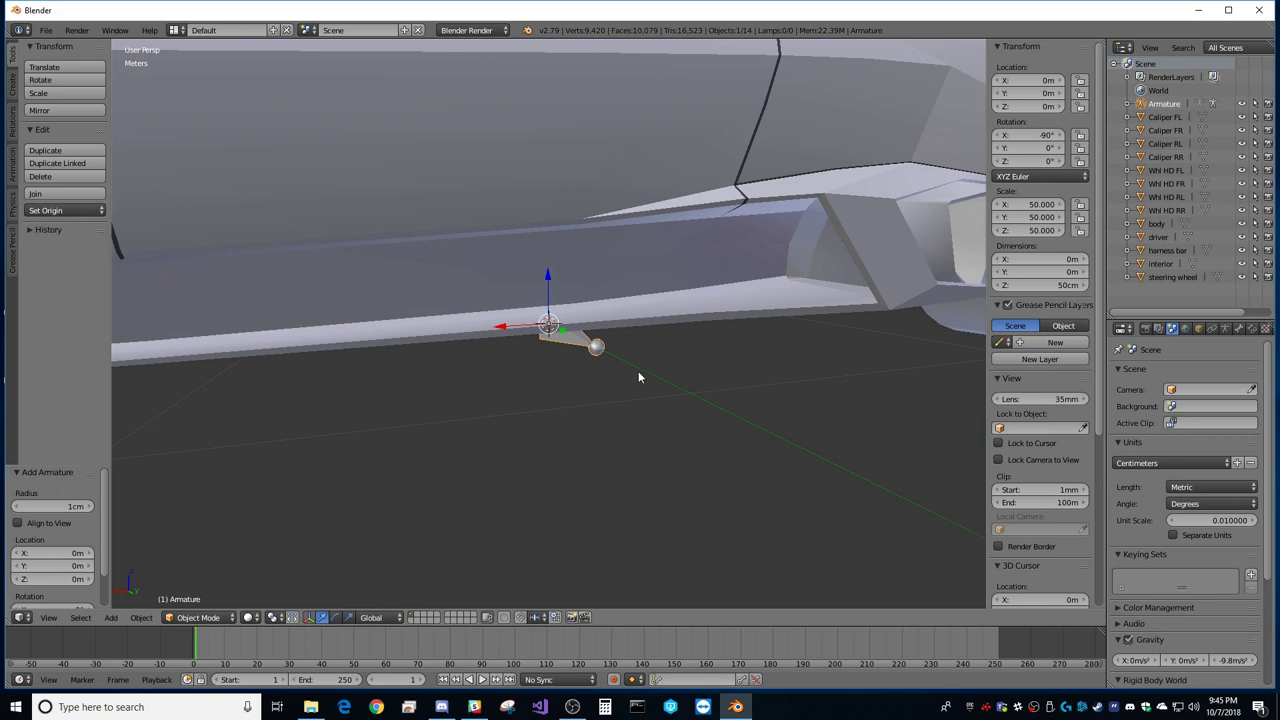
middle_drag(700, 300, 505, 385)
Step: Expand the armature's hierarchy in the outliner and rename its bone to Root
click(1128, 104)
click(1140, 117)
double_click(1182, 131)
key(BackSpace)
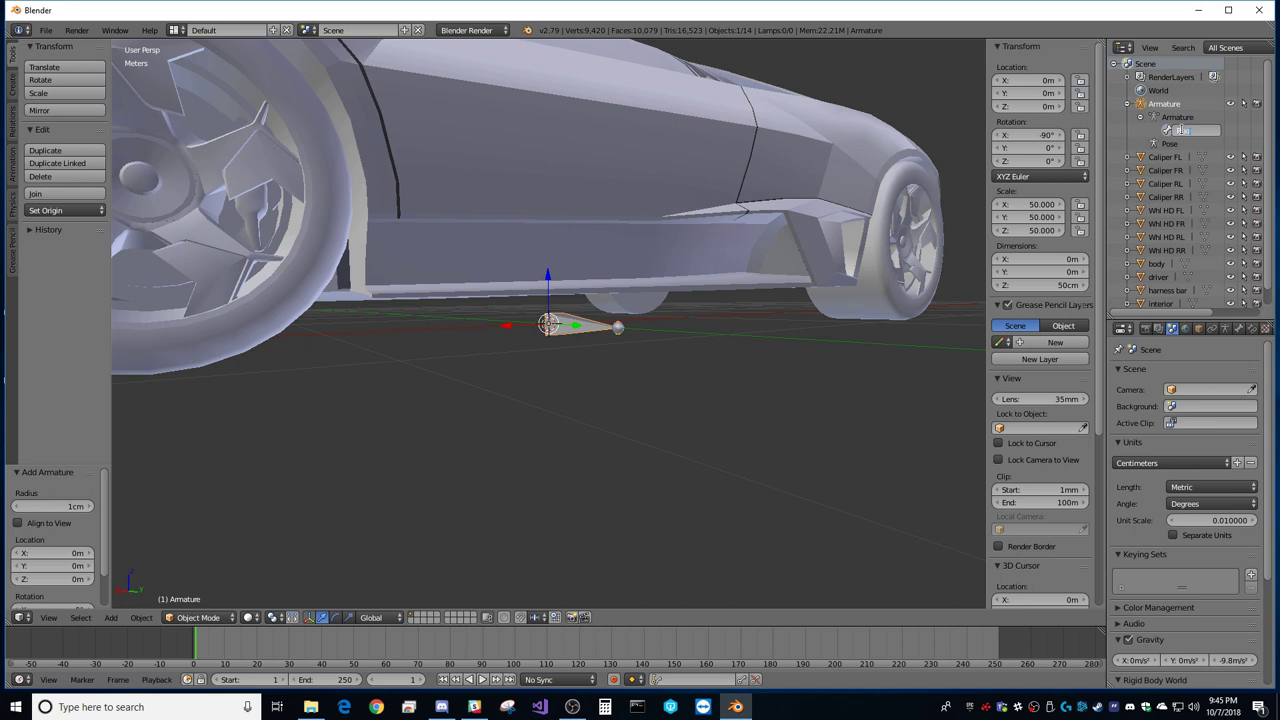
text(Root)
key(Return)
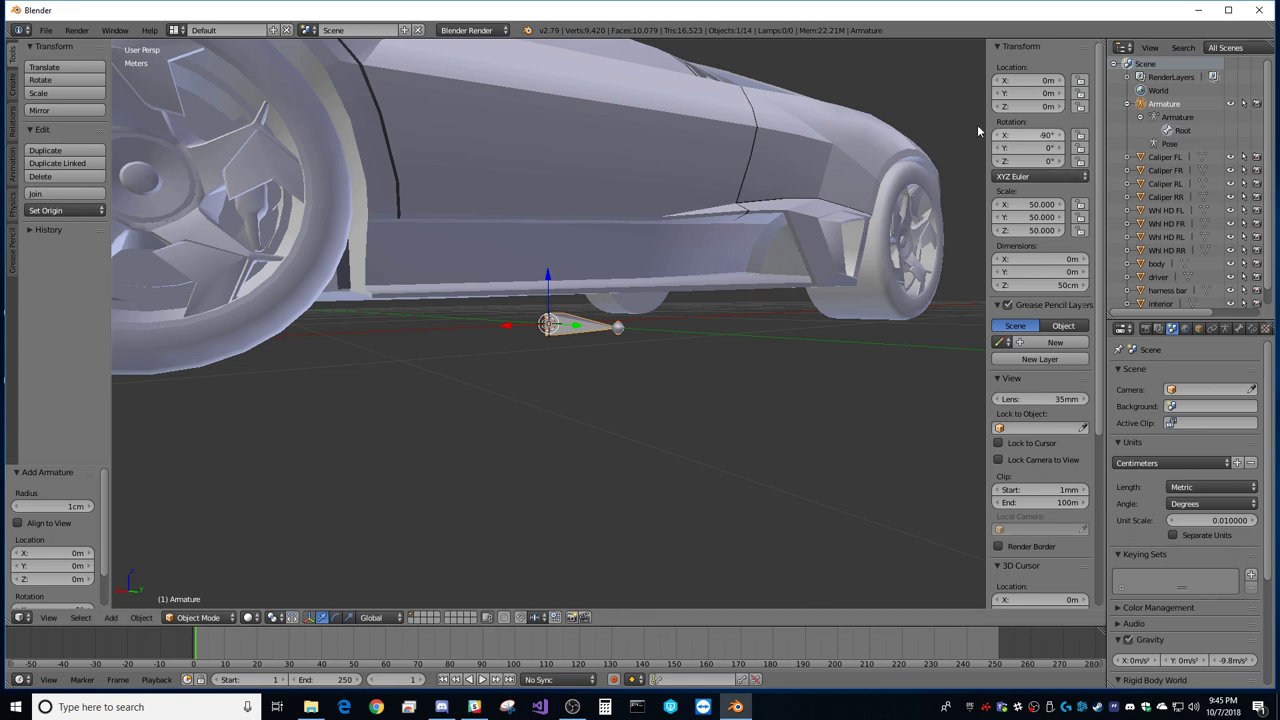
right_click(1158, 119)
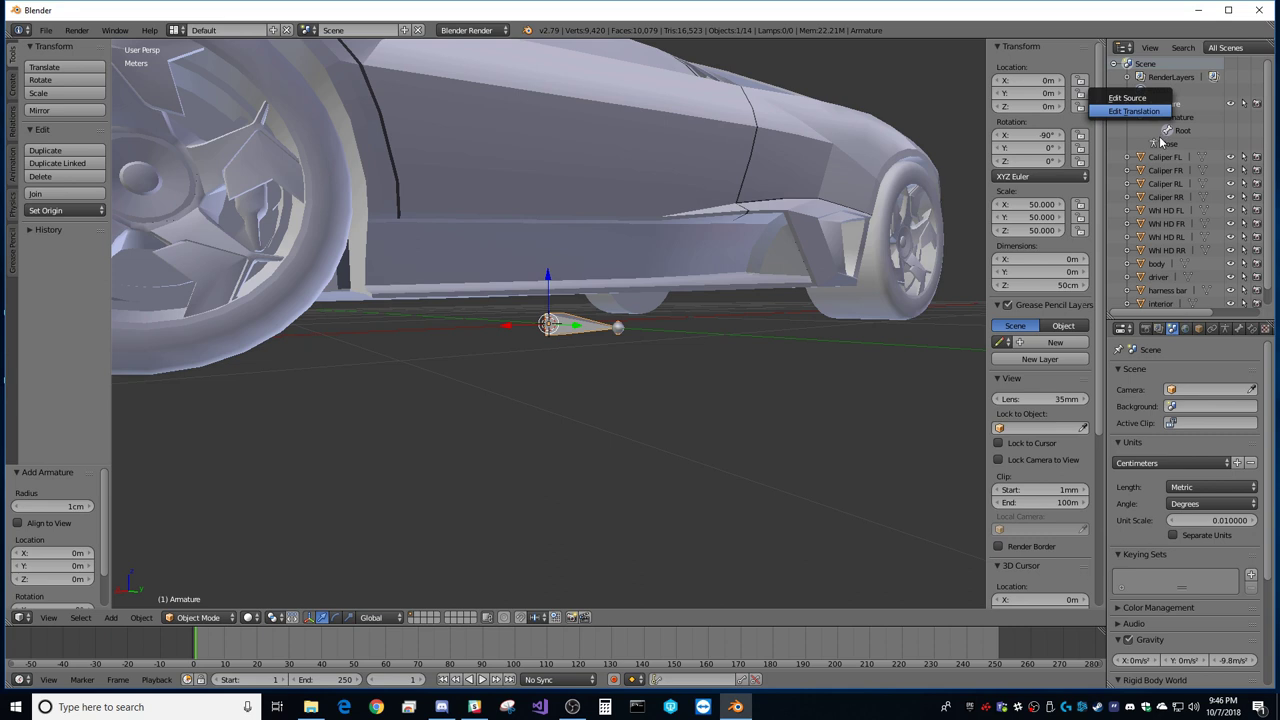
click(1158, 146)
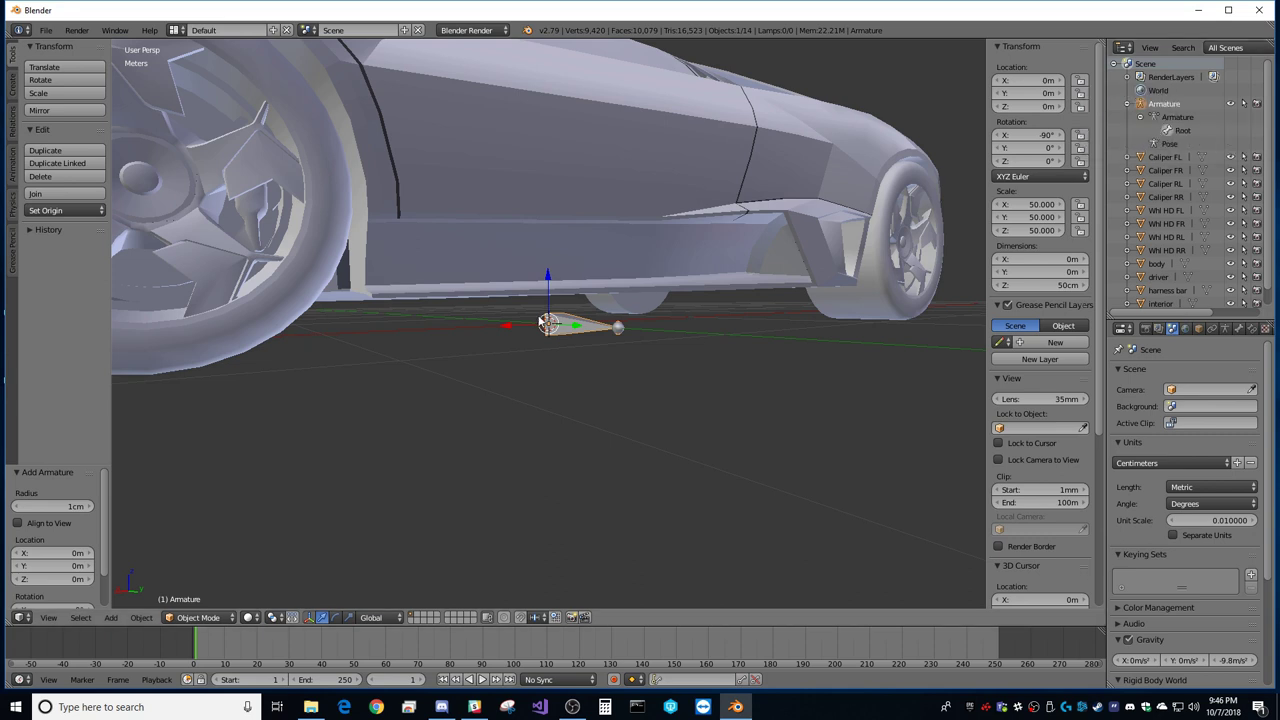
Step: Duplicate the Root bone four times in Edit Mode, placing the copies in a row beside the original
middle_drag(576, 325, 520, 385)
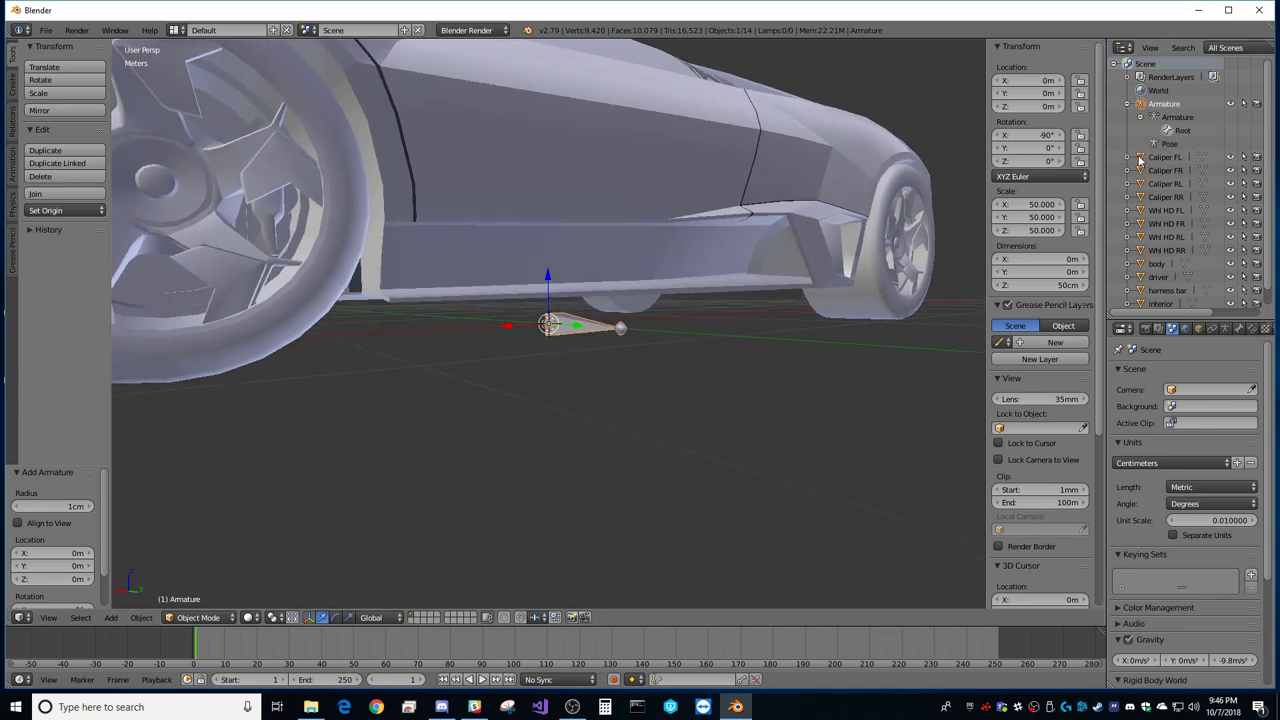
key(Tab)
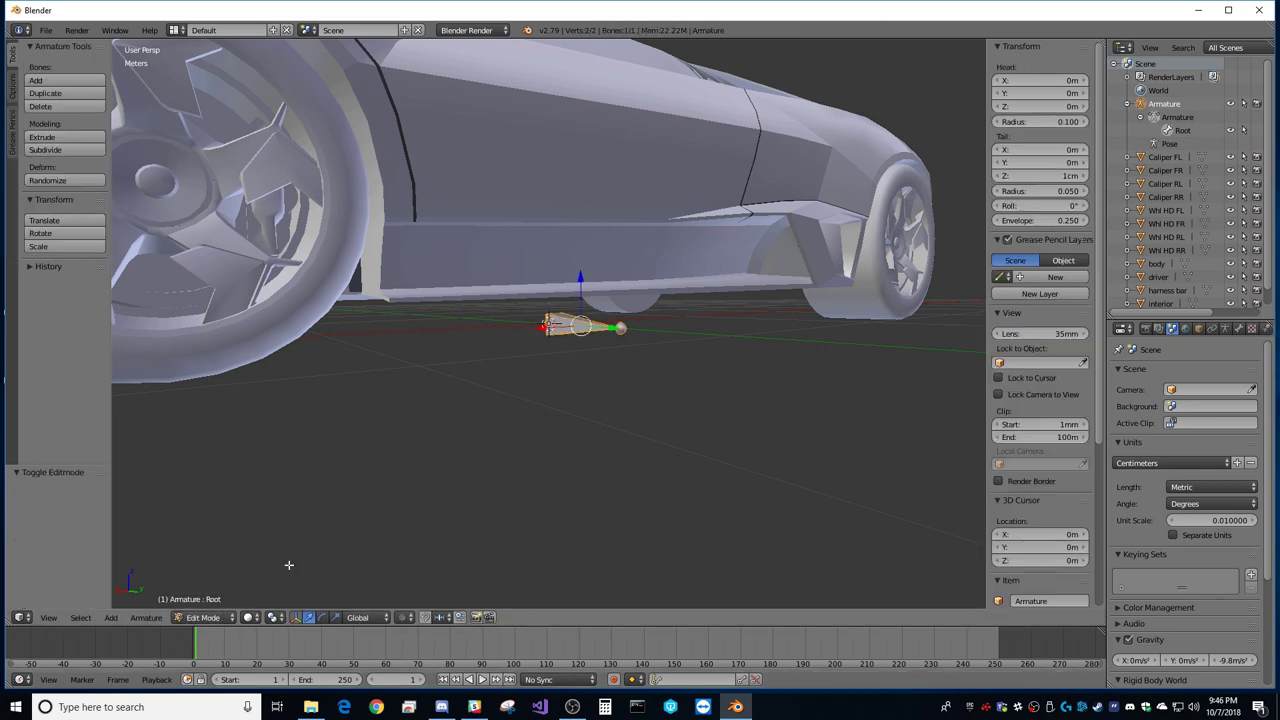
middle_drag(575, 326, 573, 327)
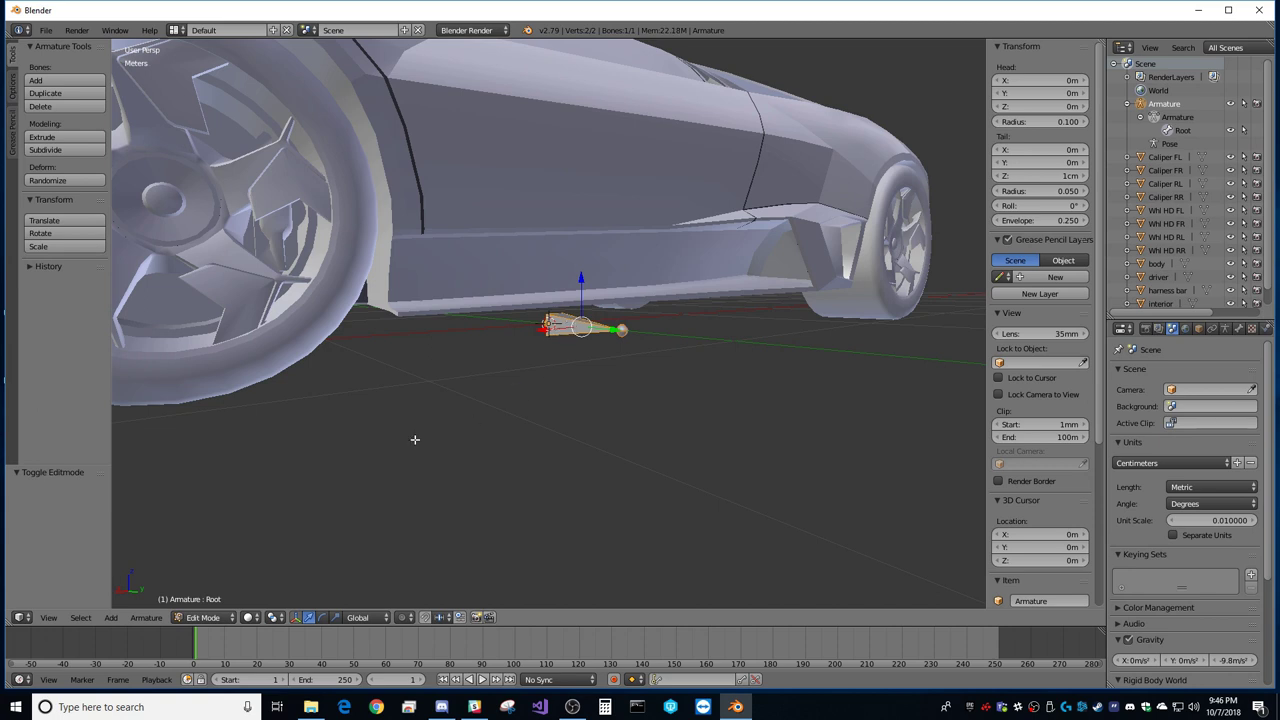
key(shift+d)
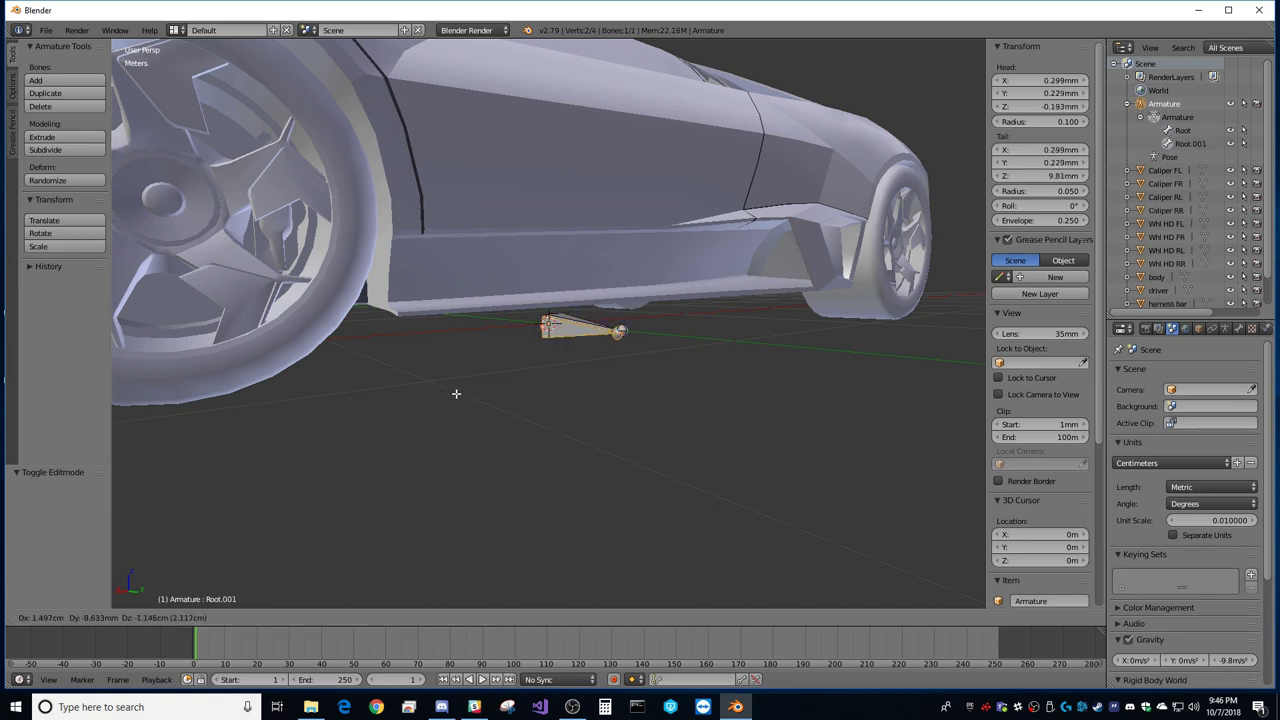
click(395, 431)
key(shift+d)
click(420, 429)
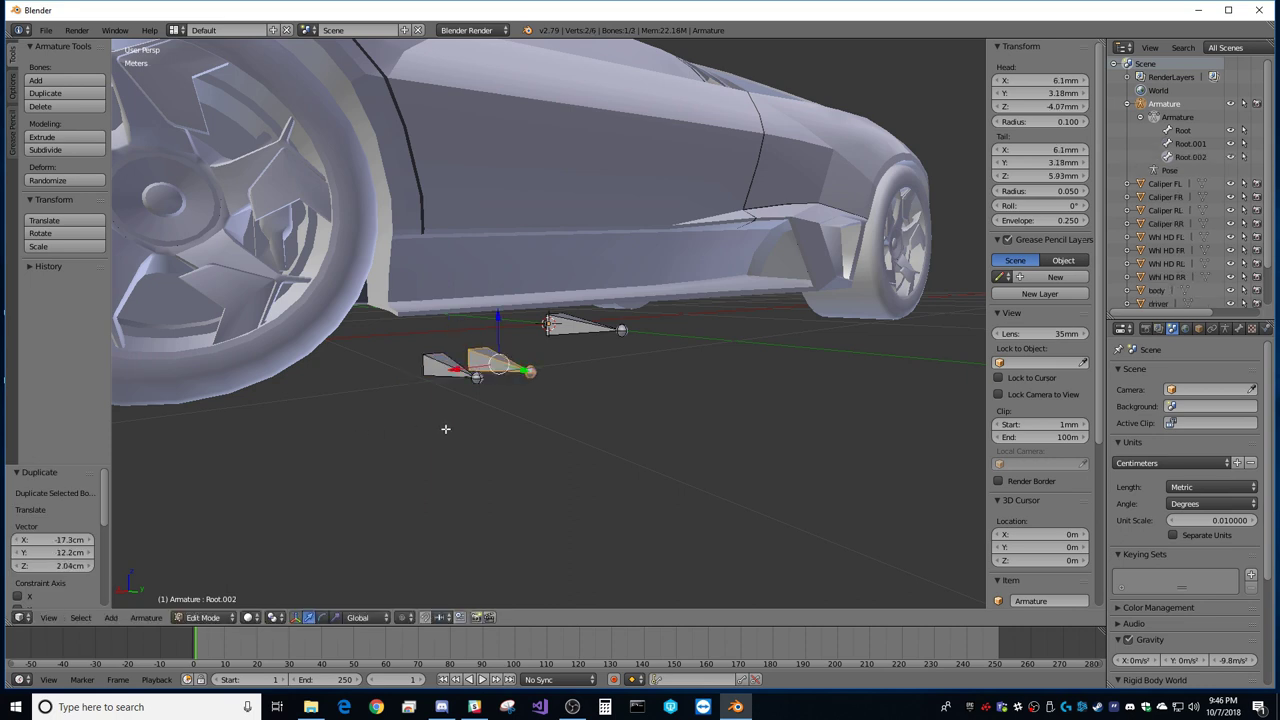
key(shift+d)
click(540, 423)
key(shift+d)
click(626, 416)
Step: Rename the first duplicated bone to FL and the second to FR
right_click(444, 366)
double_click(1190, 143)
text(FL)
key(Return)
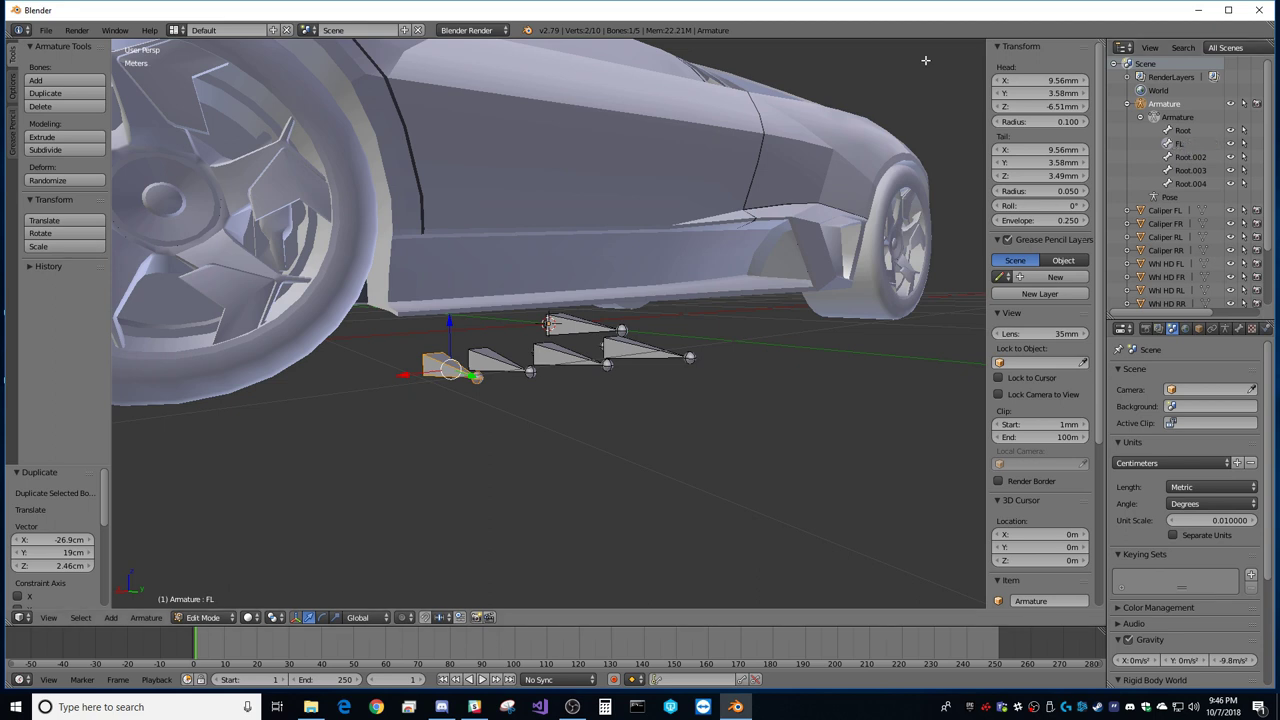
right_click(498, 362)
double_click(1195, 157)
key(BackSpace)
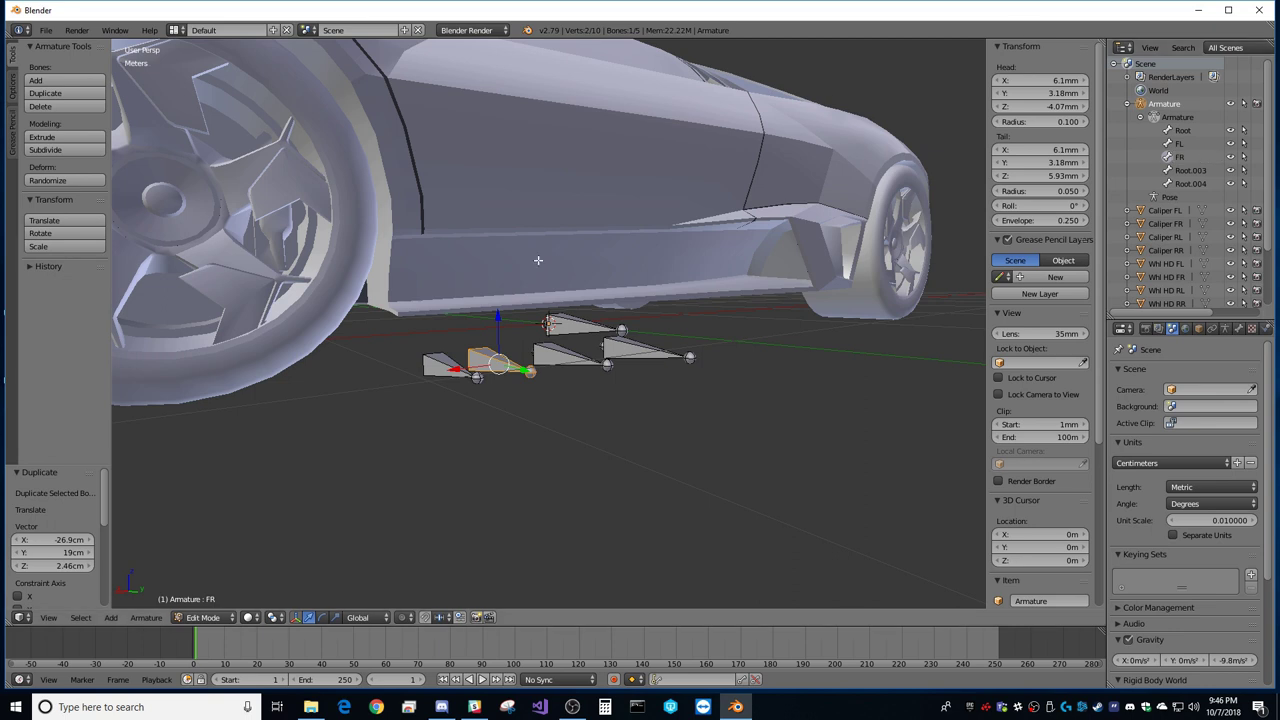
Step: Rename the third duplicated bone to RL and the fourth to RR
right_click(565, 359)
double_click(1194, 170)
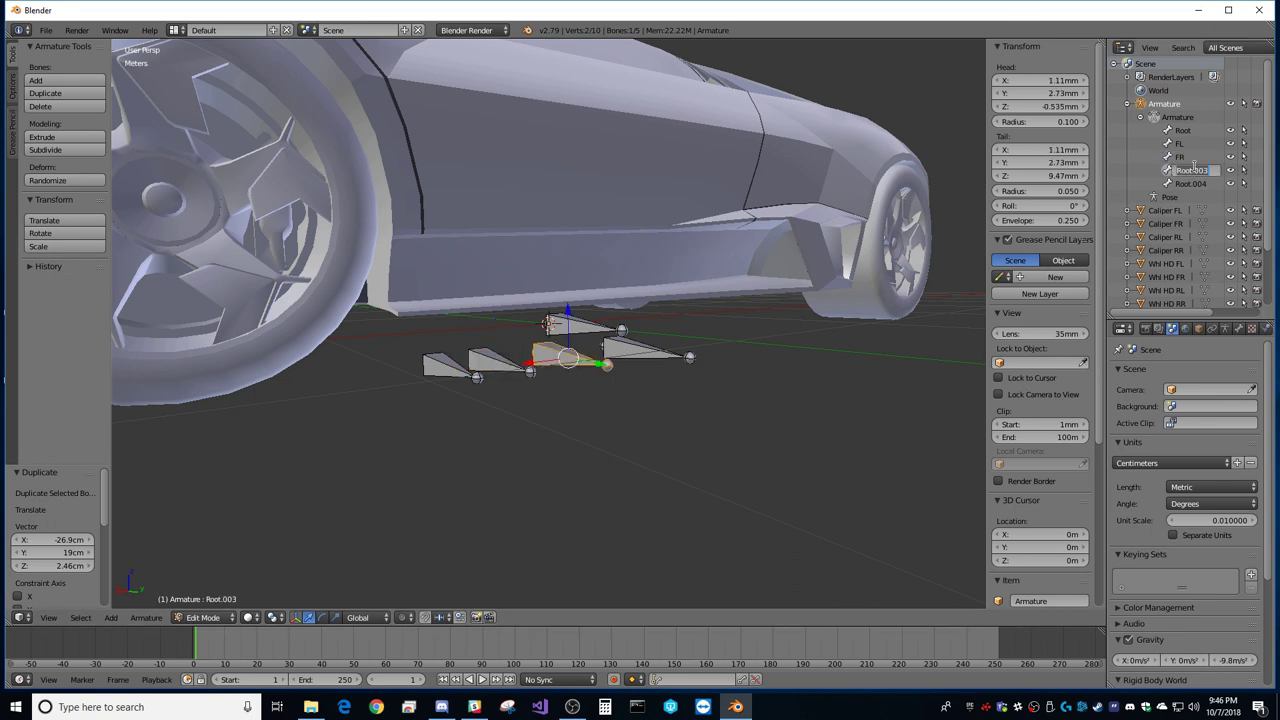
text(RL)
key(Return)
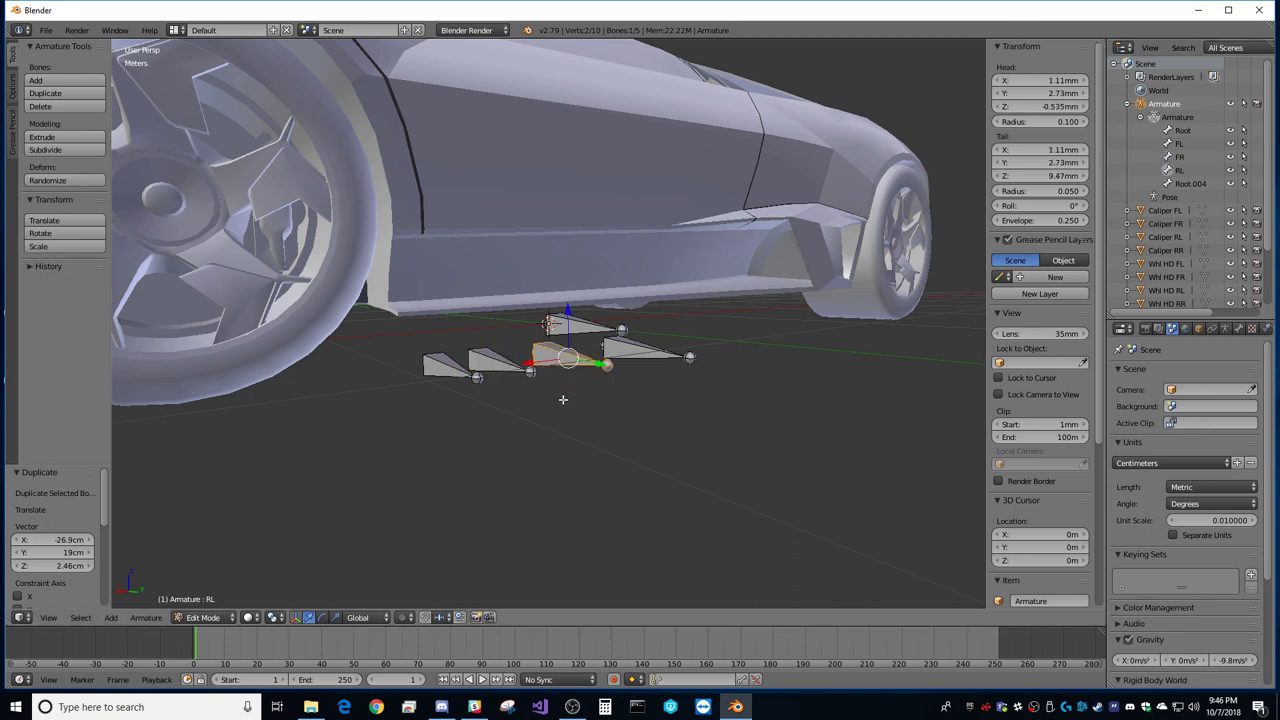
right_click(630, 349)
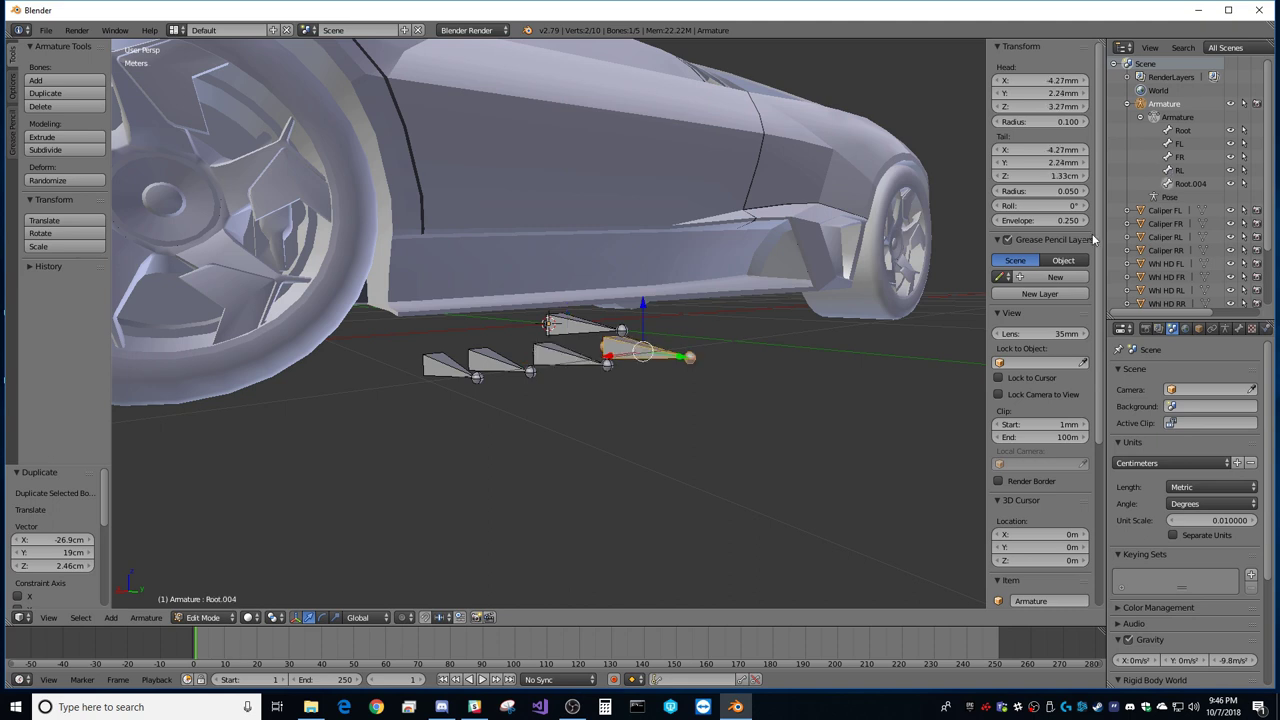
double_click(1194, 184)
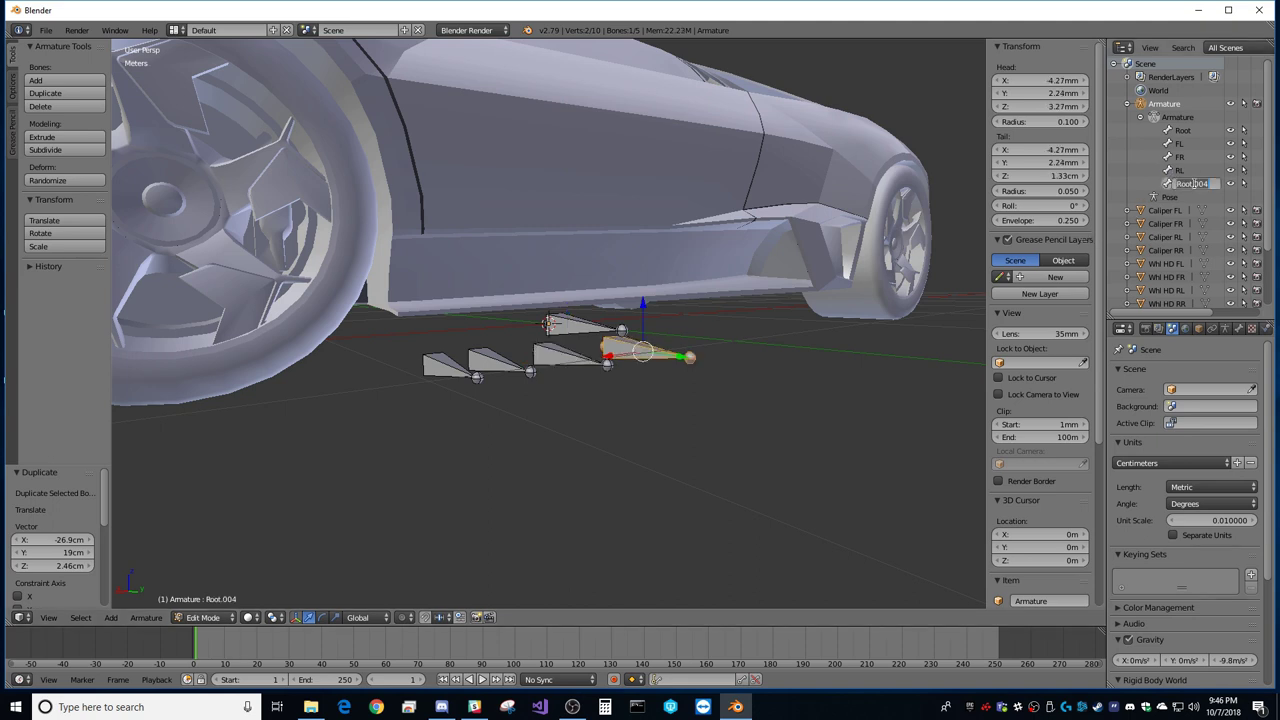
key(BackSpace)
key(Return)
Step: Select the FL bone and return the armature to Object Mode
middle_drag(243, 230, 255, 229)
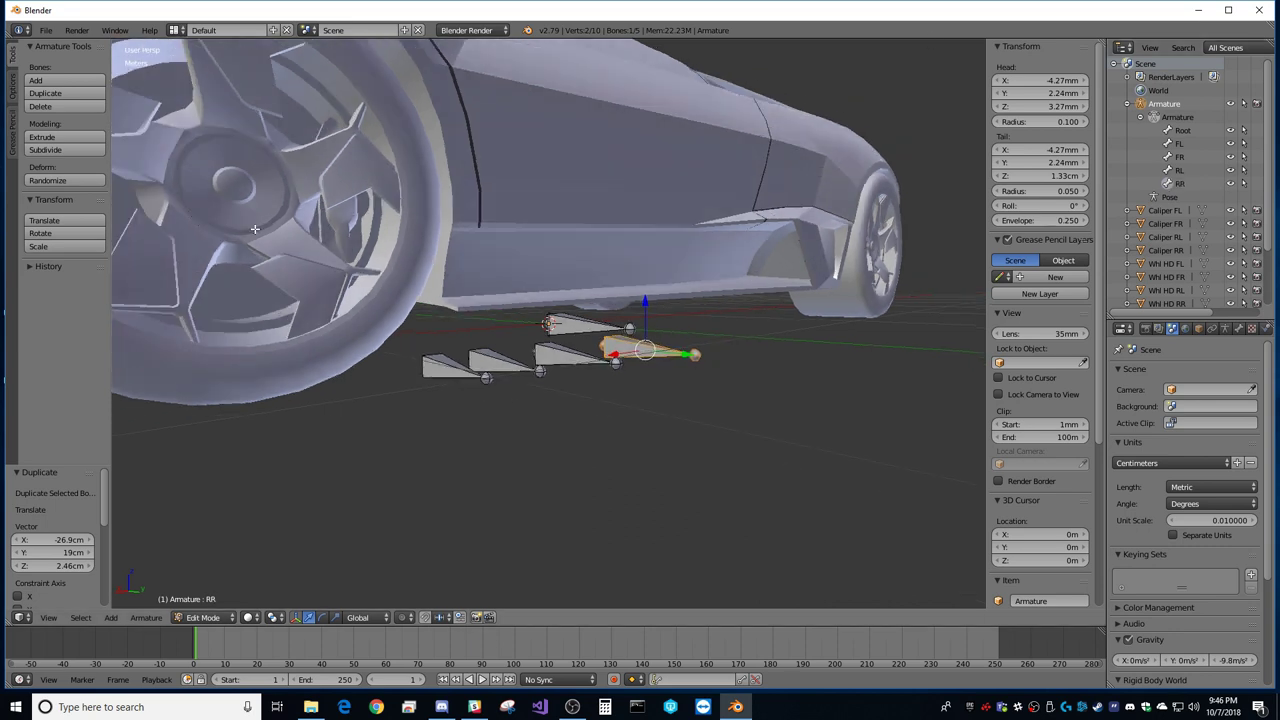
right_click(447, 369)
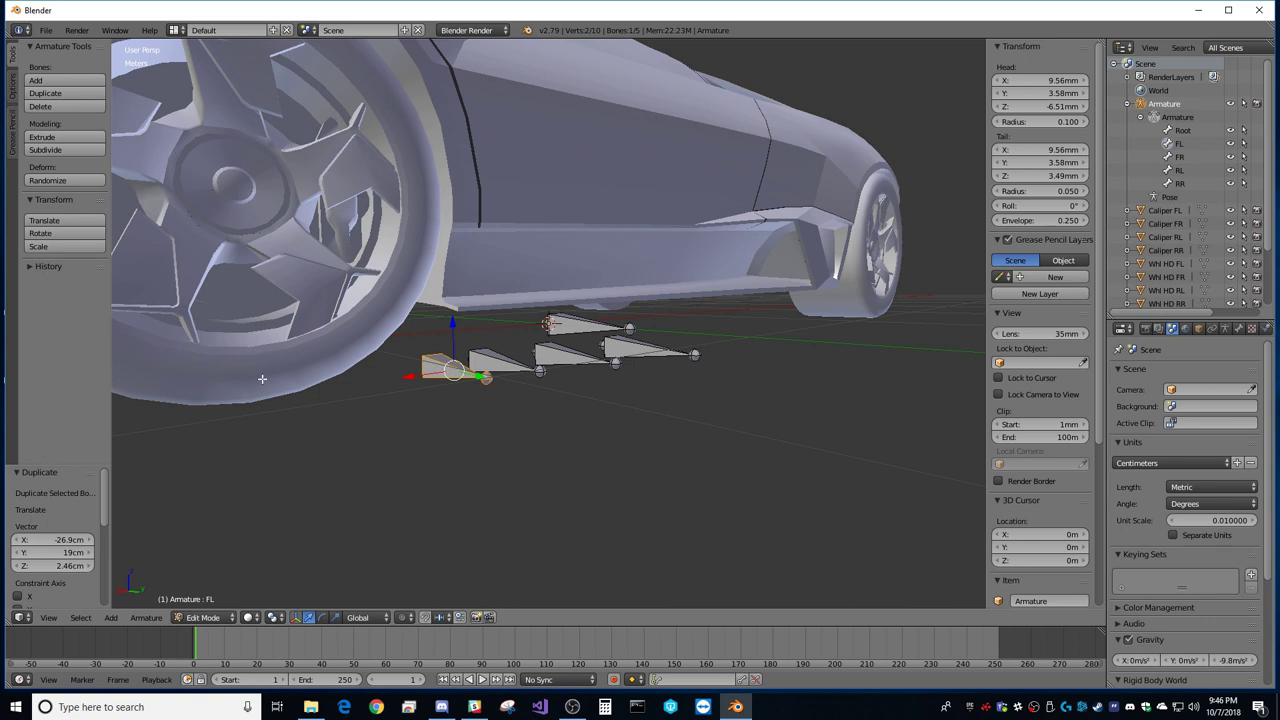
key(Tab)
mouse_move(252, 312)
middle_down()
mouse_move(293, 311)
mouse_move(268, 306)
mouse_move(262, 323)
middle_up()
scroll(262, 322, down, 3)
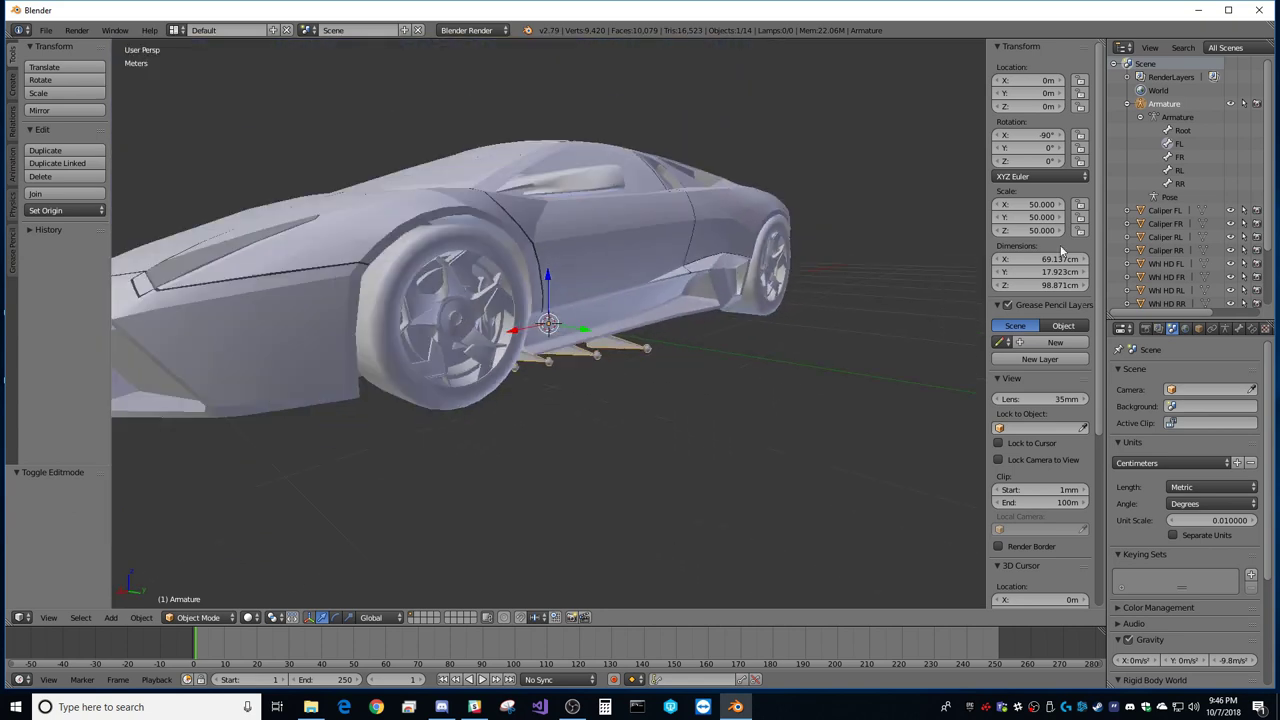
Step: Check the location of the Caliper FL object and select the Whl HD FL wheel object
click(1147, 212)
scroll(1146, 263, down, 1)
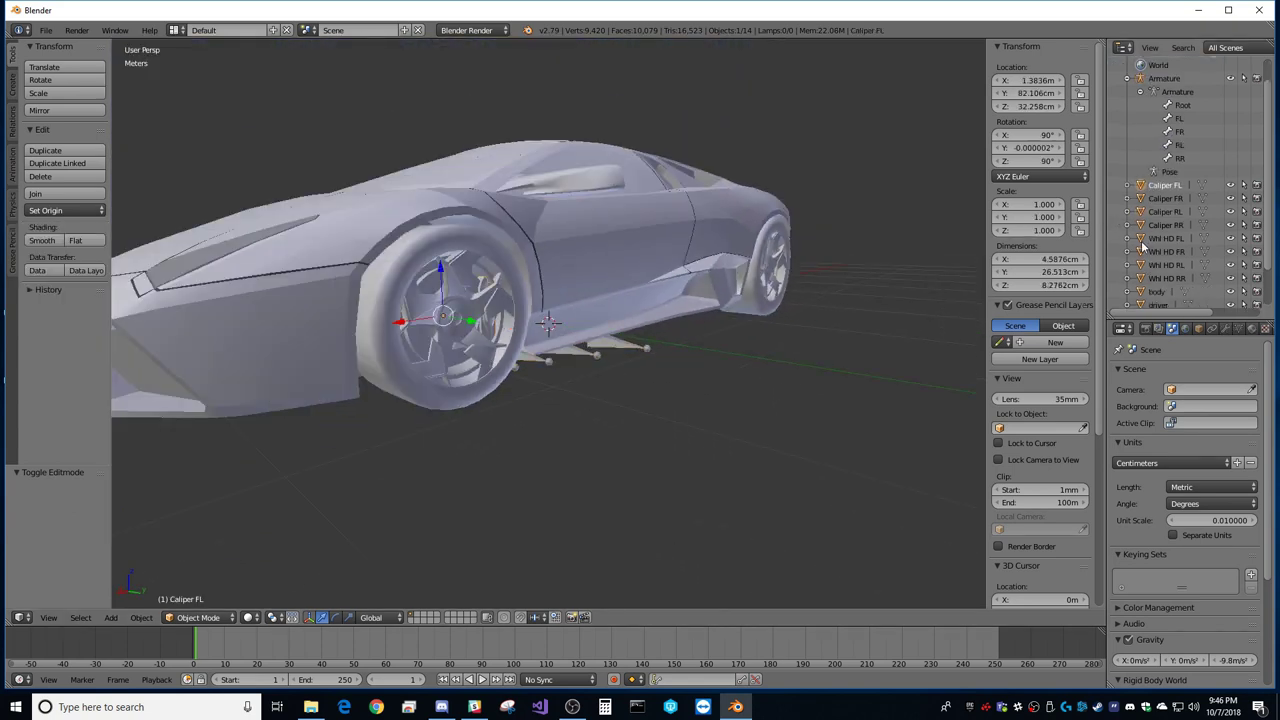
click(1147, 239)
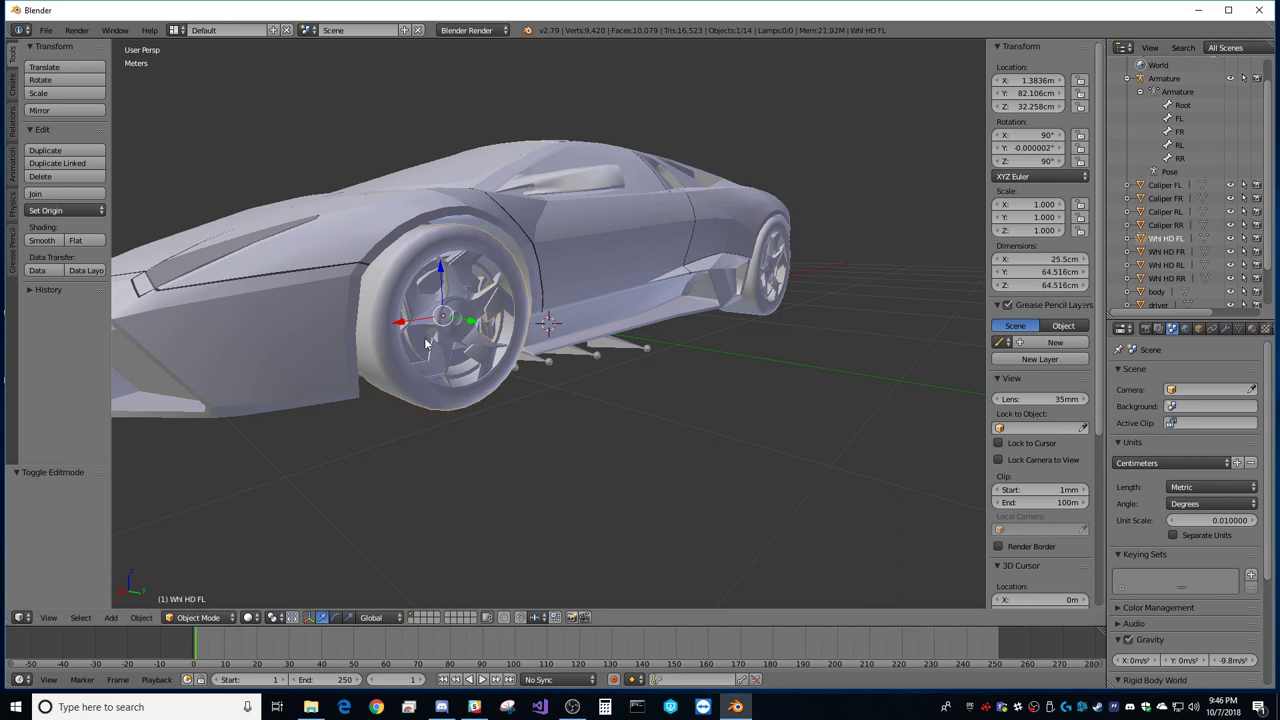
middle_drag(466, 338, 514, 250)
middle_drag(633, 131, 358, 326)
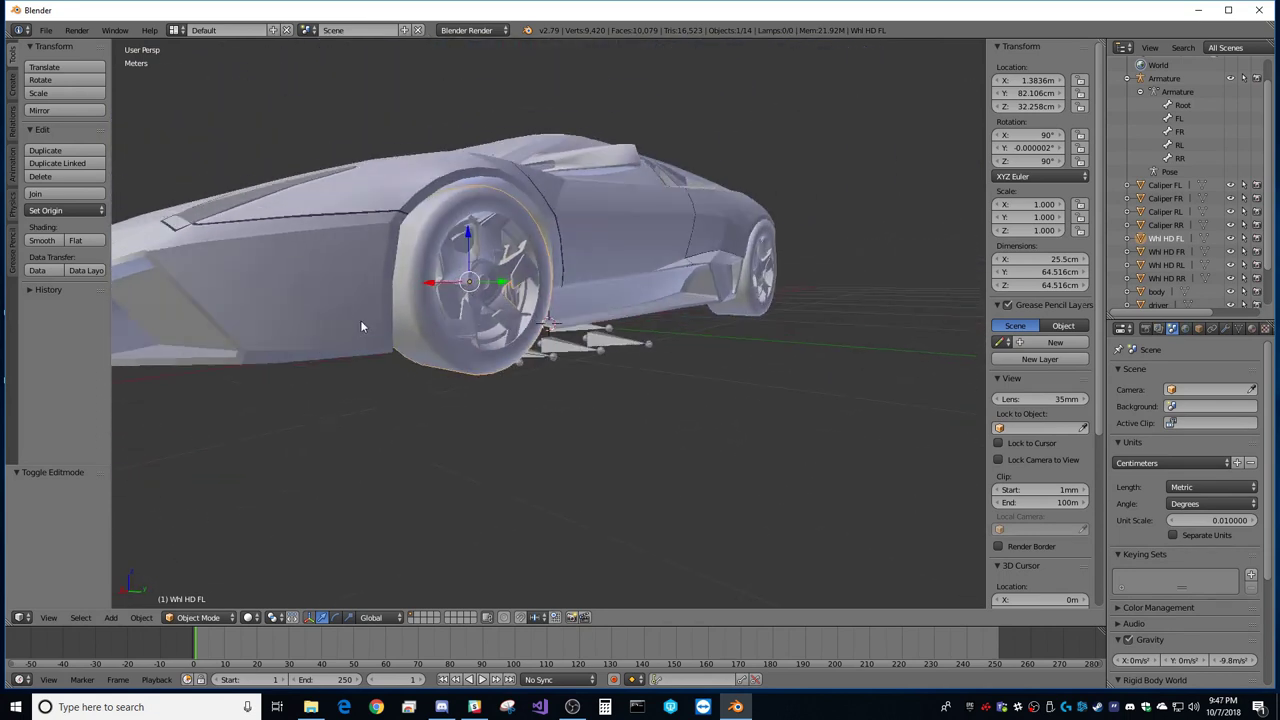
scroll(457, 278, up, 1)
middle_drag(846, 292, 860, 300)
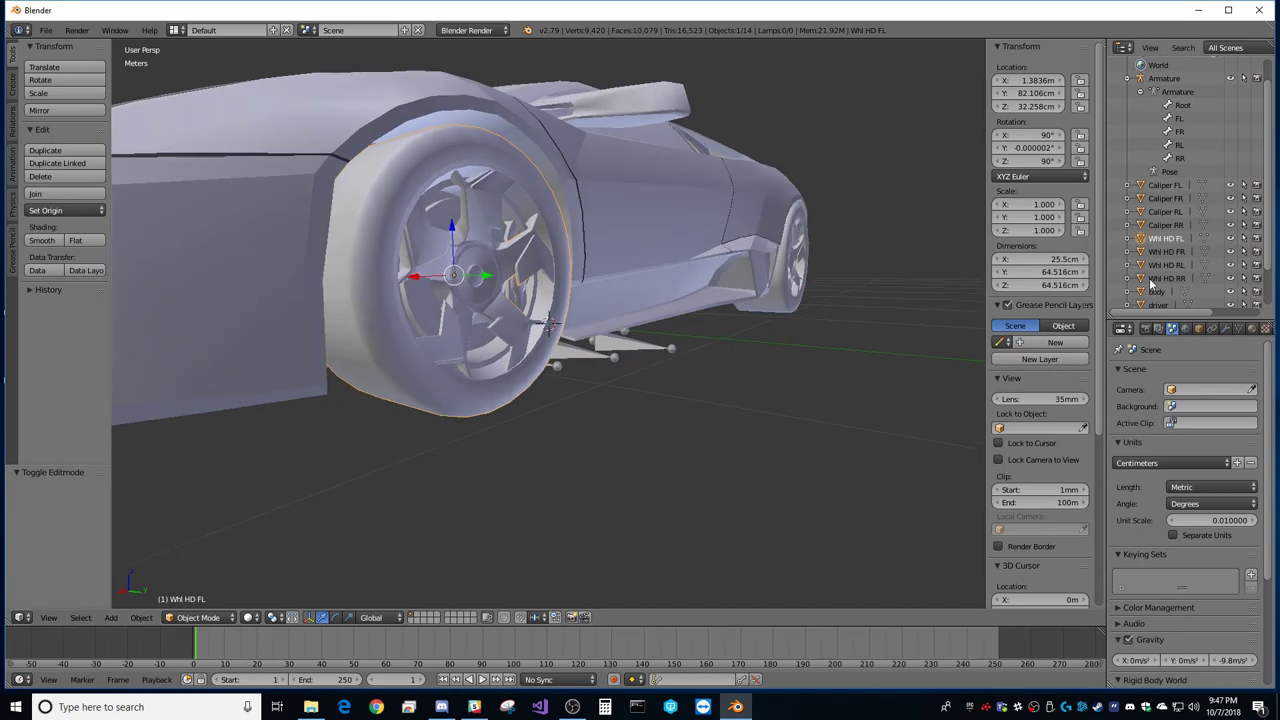
middle_drag(432, 380, 418, 379)
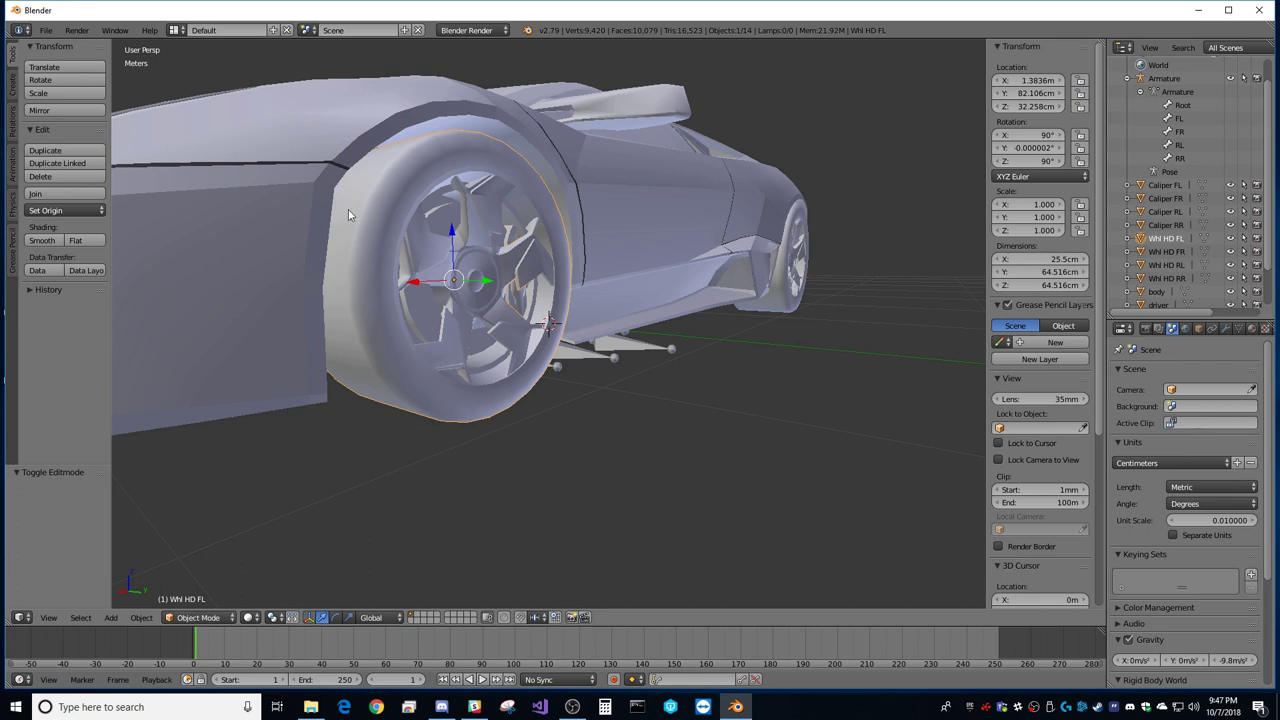
Step: Enter Edit Mode on the Whl HD FL wheel and select the vertex at the centre of its hub
key(Tab)
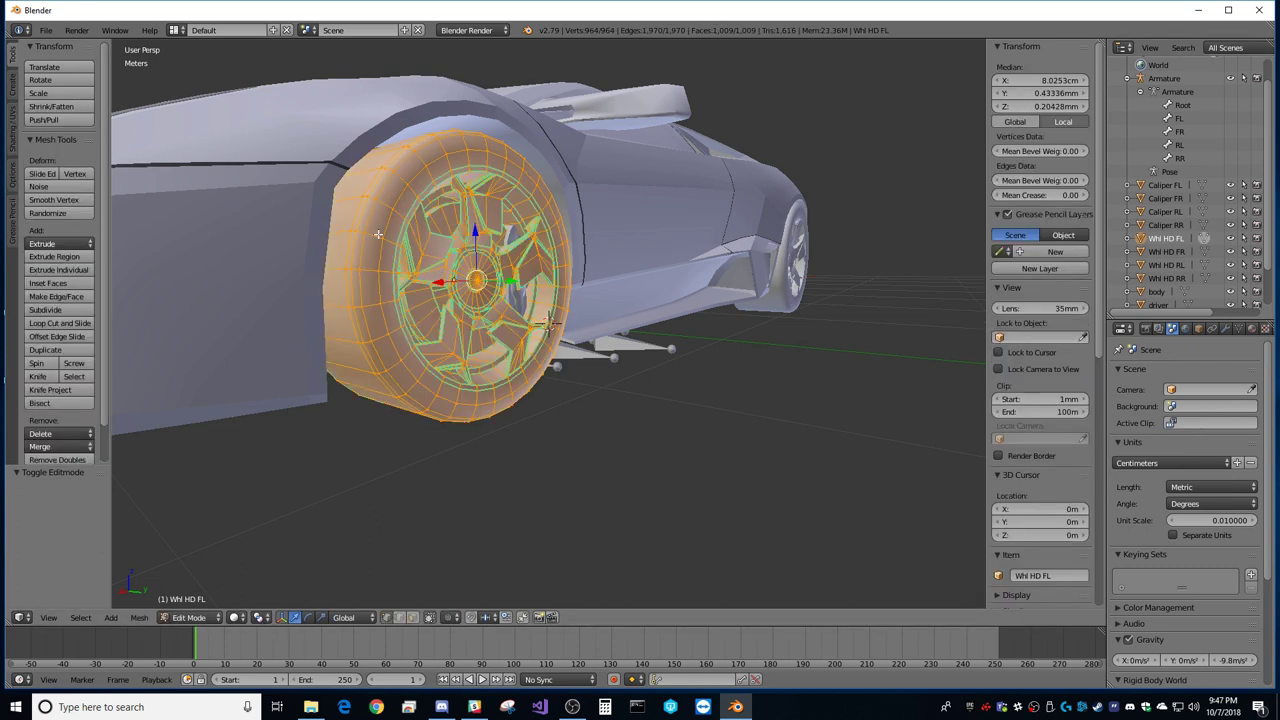
middle_drag(518, 355, 485, 362)
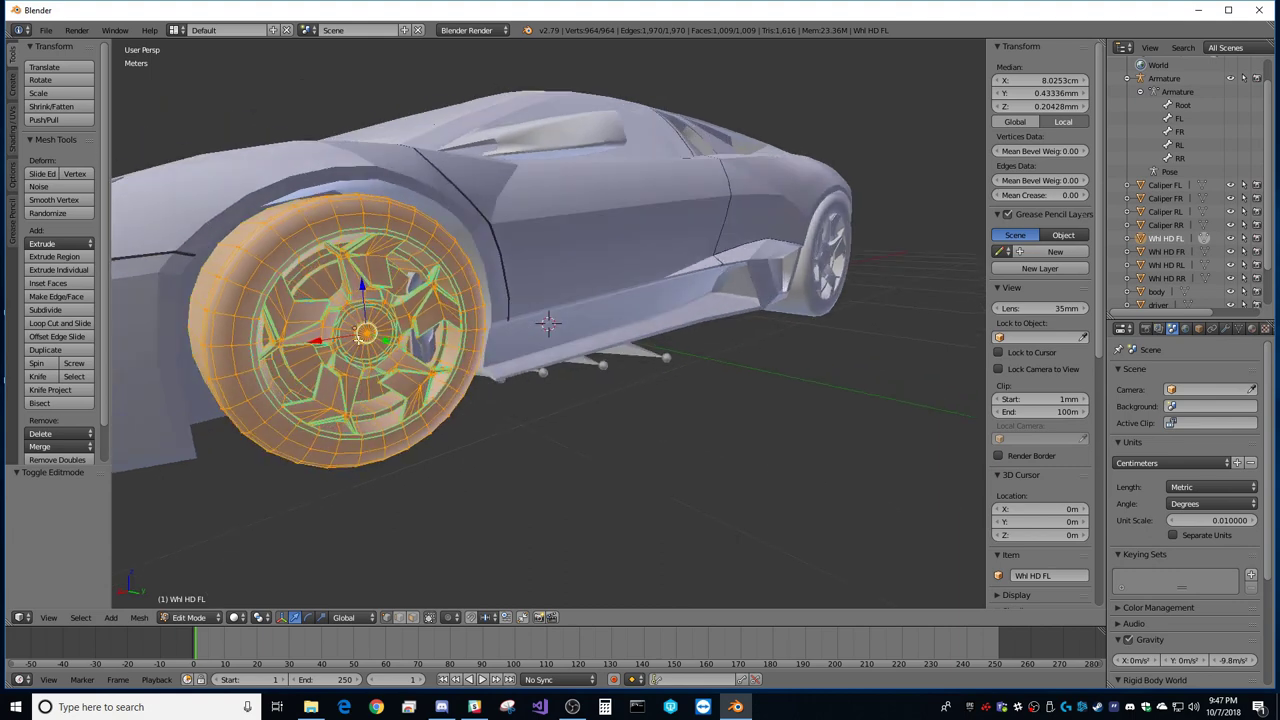
scroll(340, 351, up, 2)
middle_drag(280, 370, 341, 376)
middle_drag(634, 390, 630, 384)
scroll(630, 384, down, 4)
middle_drag(480, 330, 412, 297)
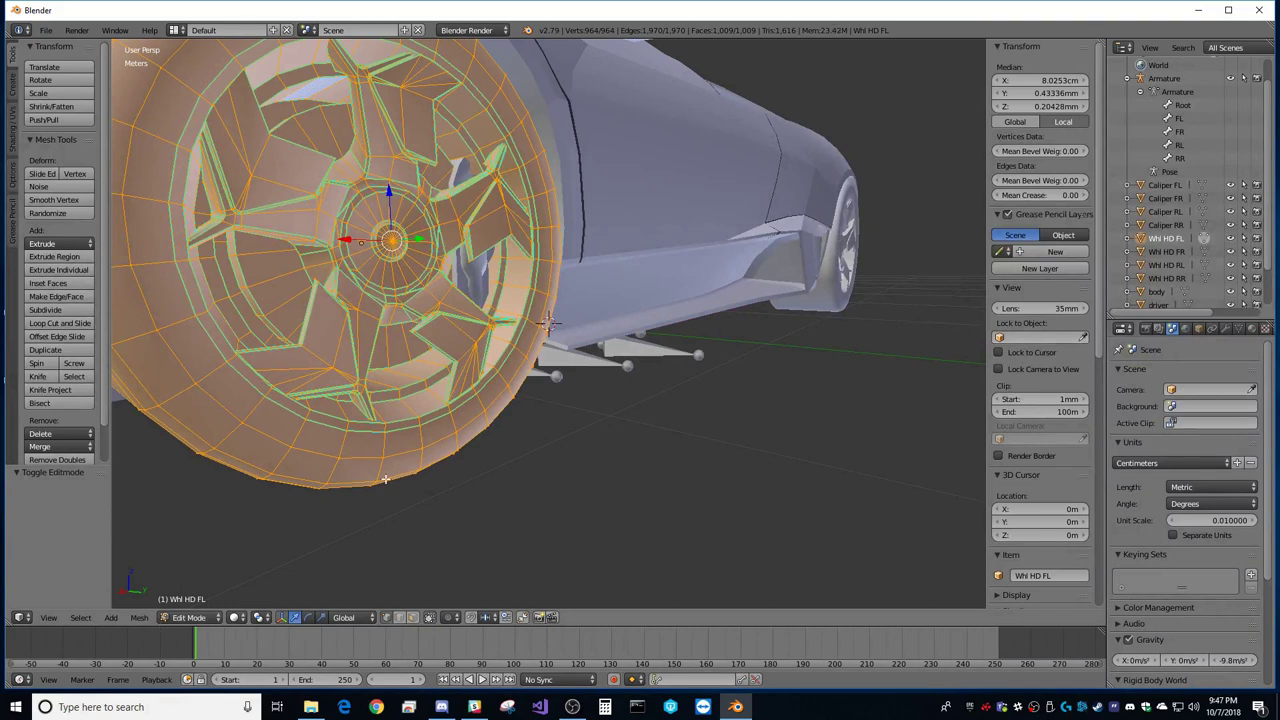
scroll(548, 323, up, 4)
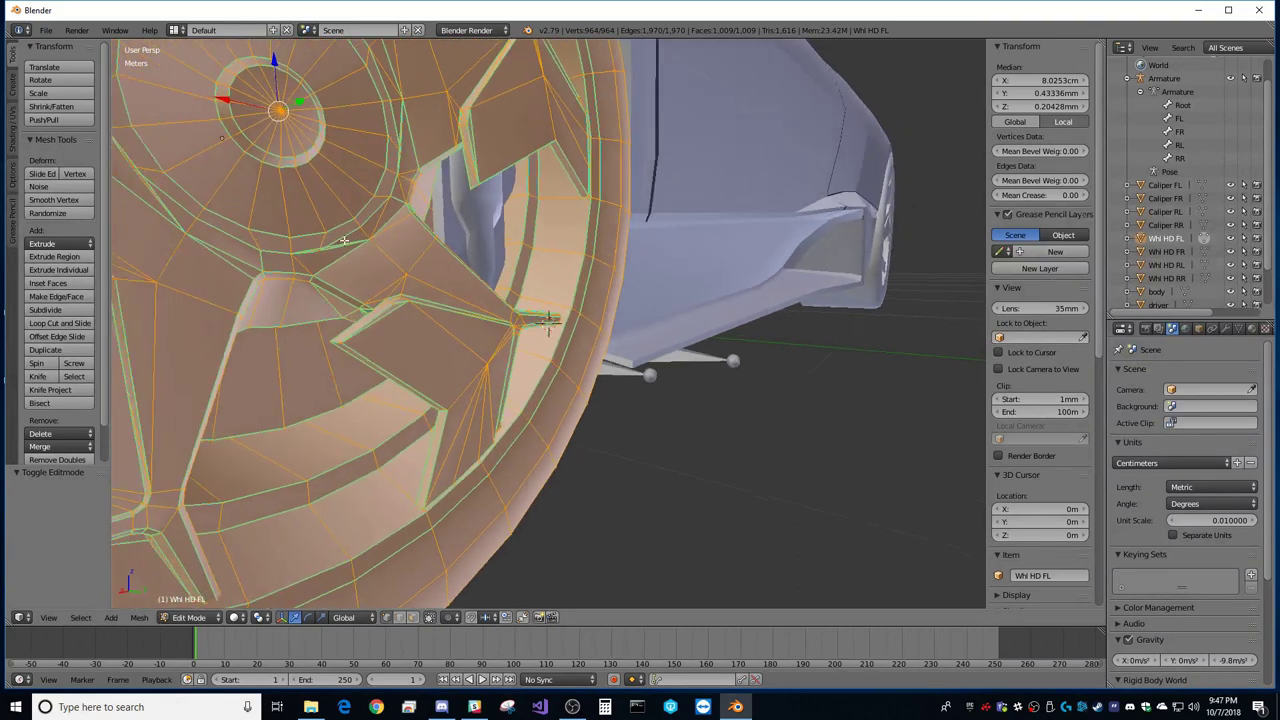
right_click(548, 323)
middle_drag(371, 138, 374, 147)
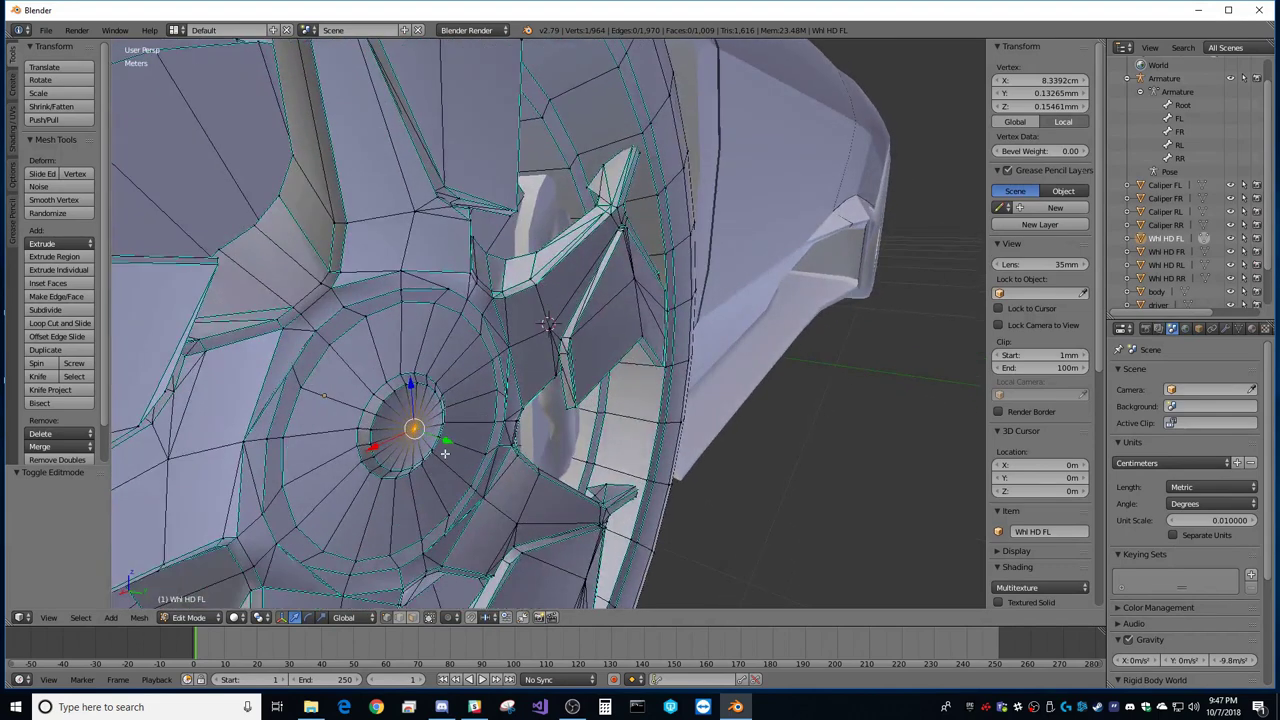
Step: Snap the 3D cursor to the selected hub vertex and check its placement on the wheel
scroll(445, 454, down, 10)
middle_drag(486, 412, 458, 394)
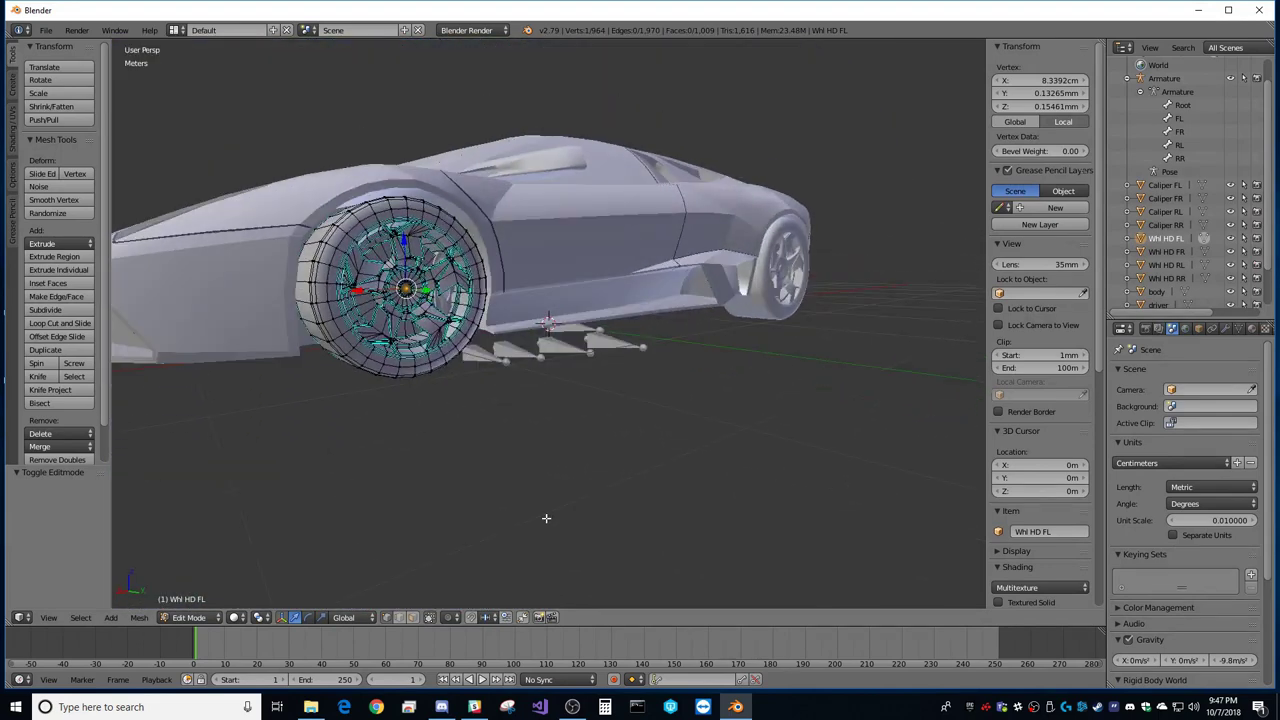
key(shift+s)
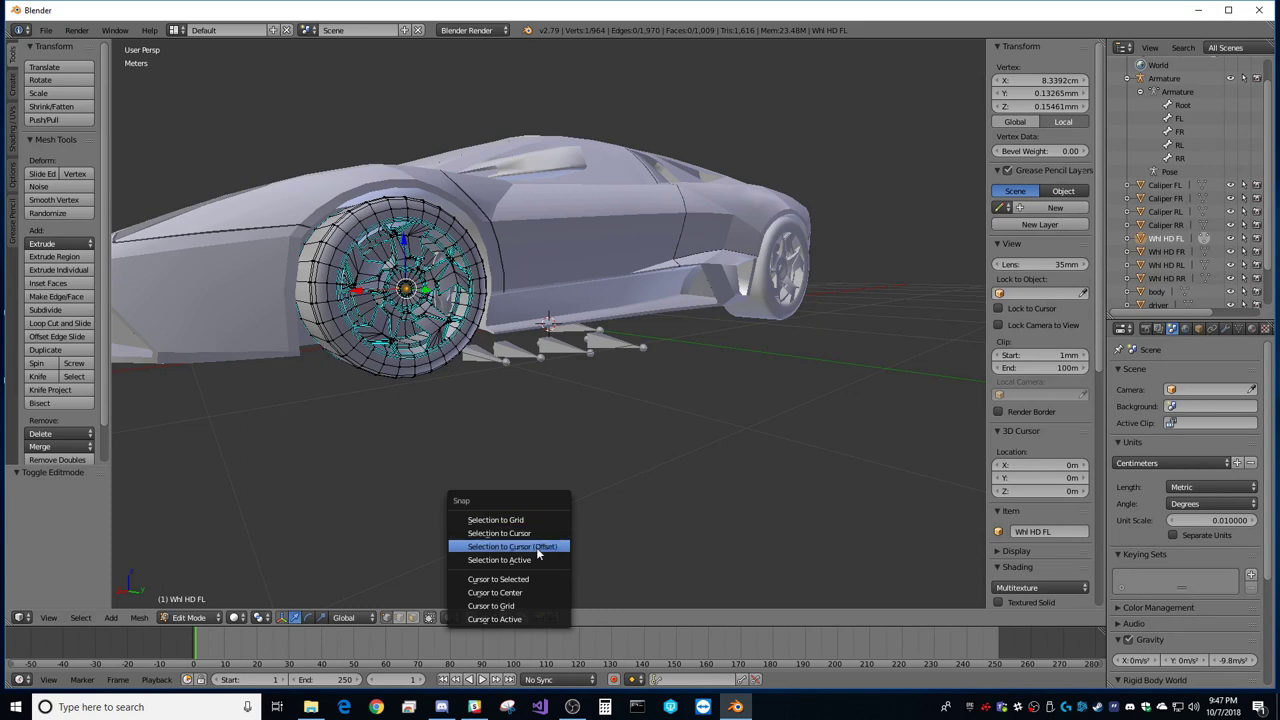
click(500, 579)
middle_drag(415, 304, 448, 301)
middle_drag(542, 299, 575, 346)
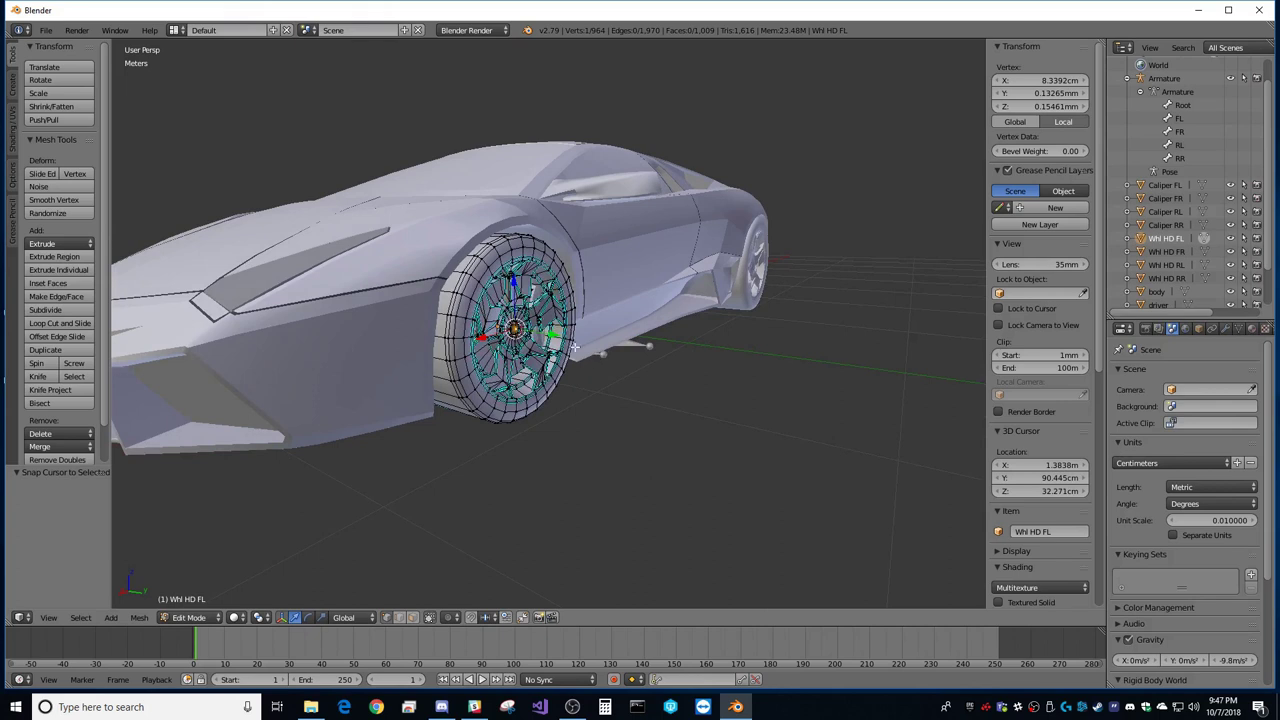
scroll(548, 320, up, 2)
mouse_move(500, 380)
middle_down()
mouse_move(525, 385)
mouse_move(484, 369)
middle_up()
scroll(464, 414, up, 2)
middle_drag(381, 444, 393, 426)
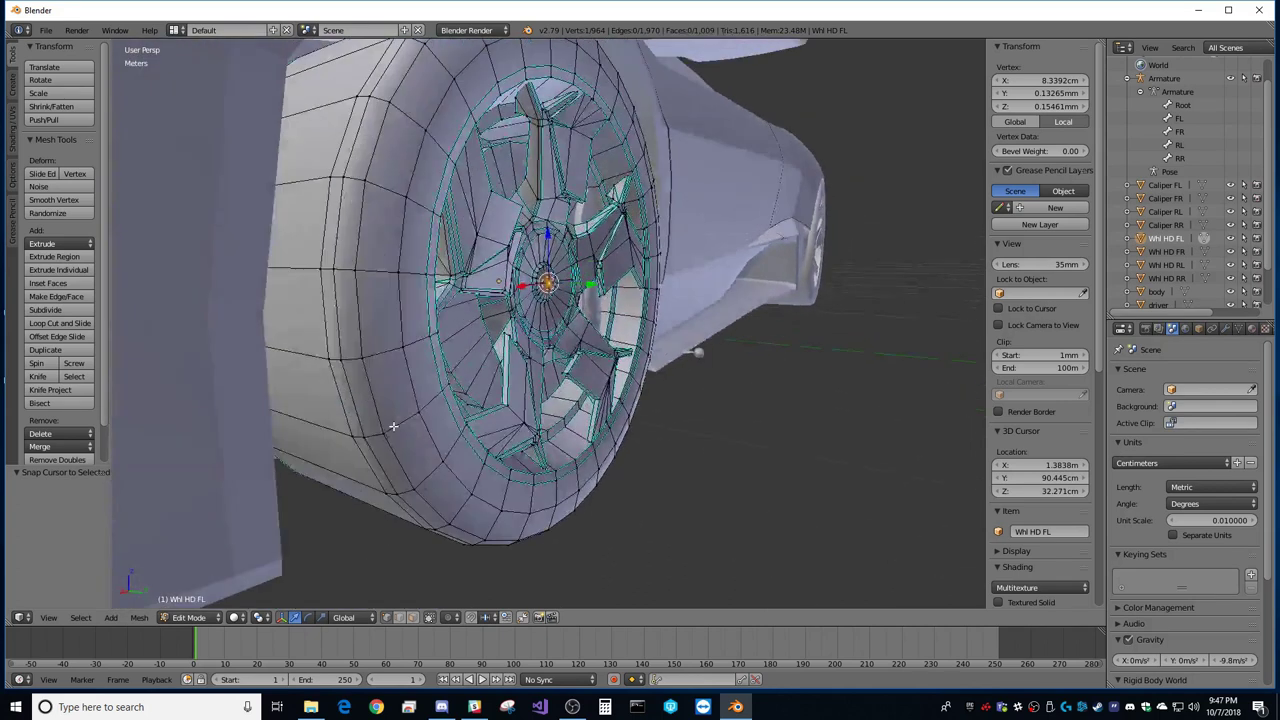
middle_drag(664, 401, 626, 395)
scroll(551, 366, down, 2)
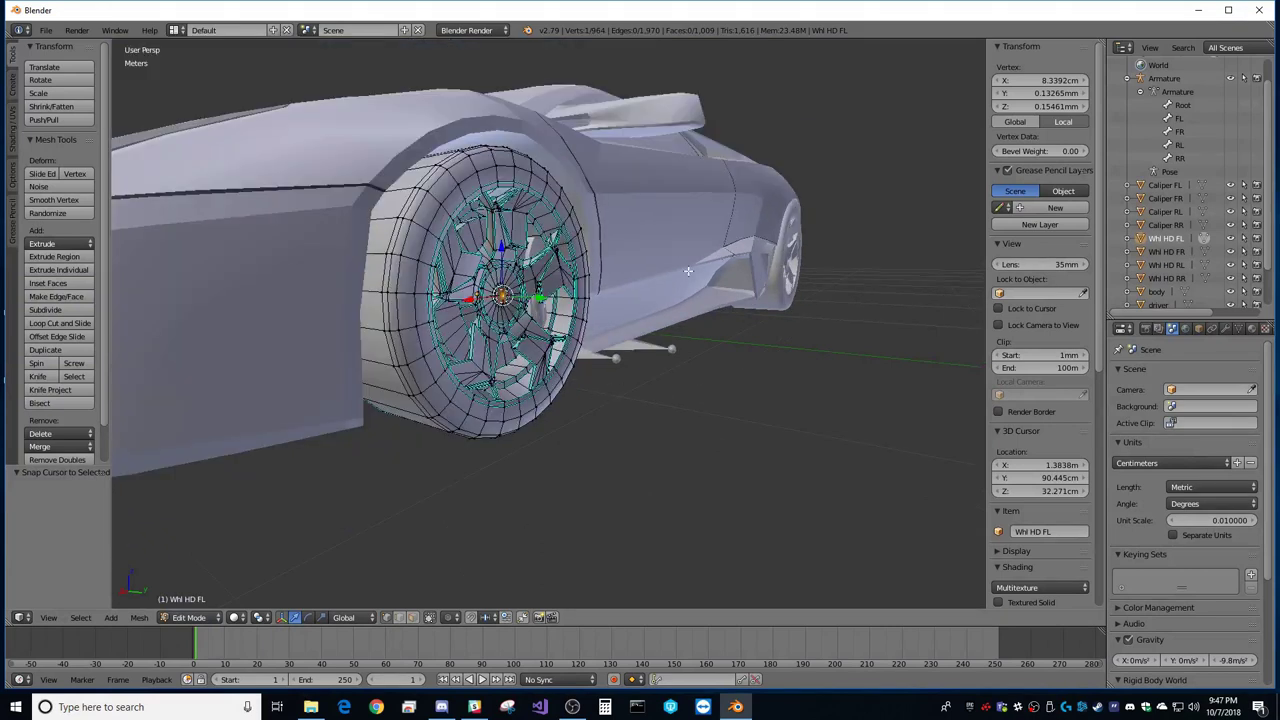
Step: Return the Whl HD FL wheel to Object Mode and snap the 3D cursor to the wheel's origin
click(198, 618)
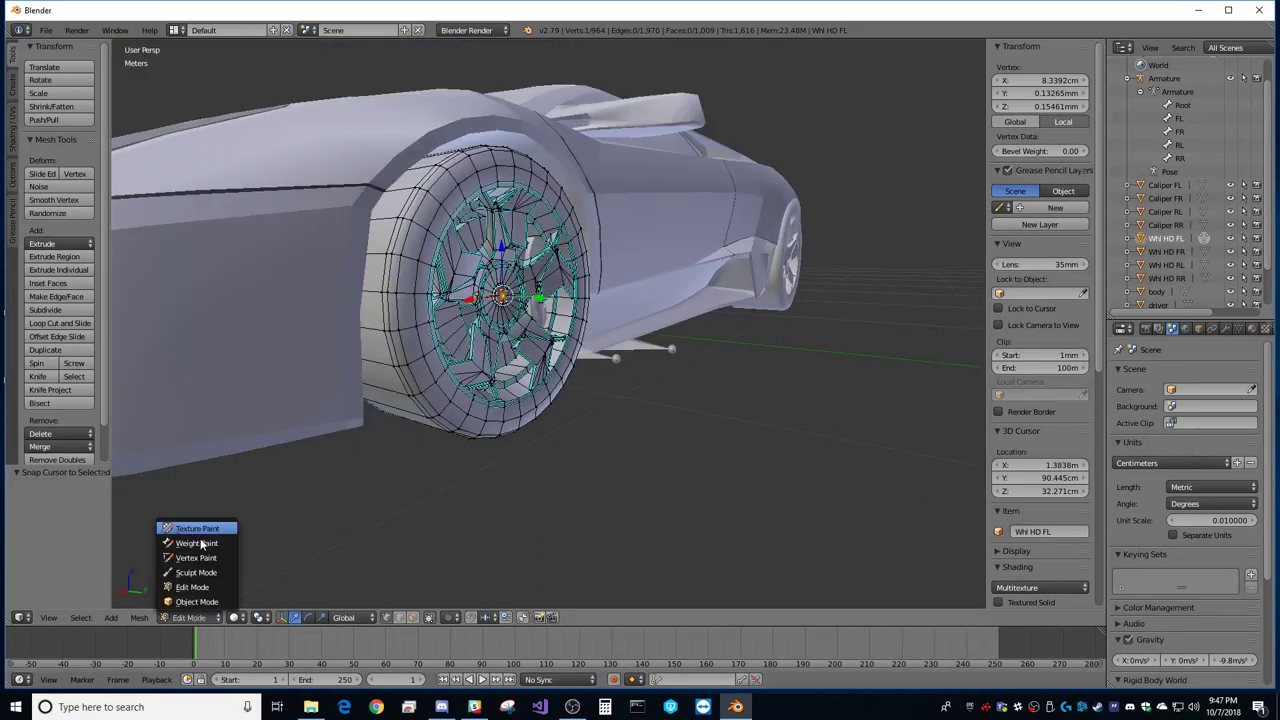
click(198, 604)
middle_drag(750, 322, 742, 325)
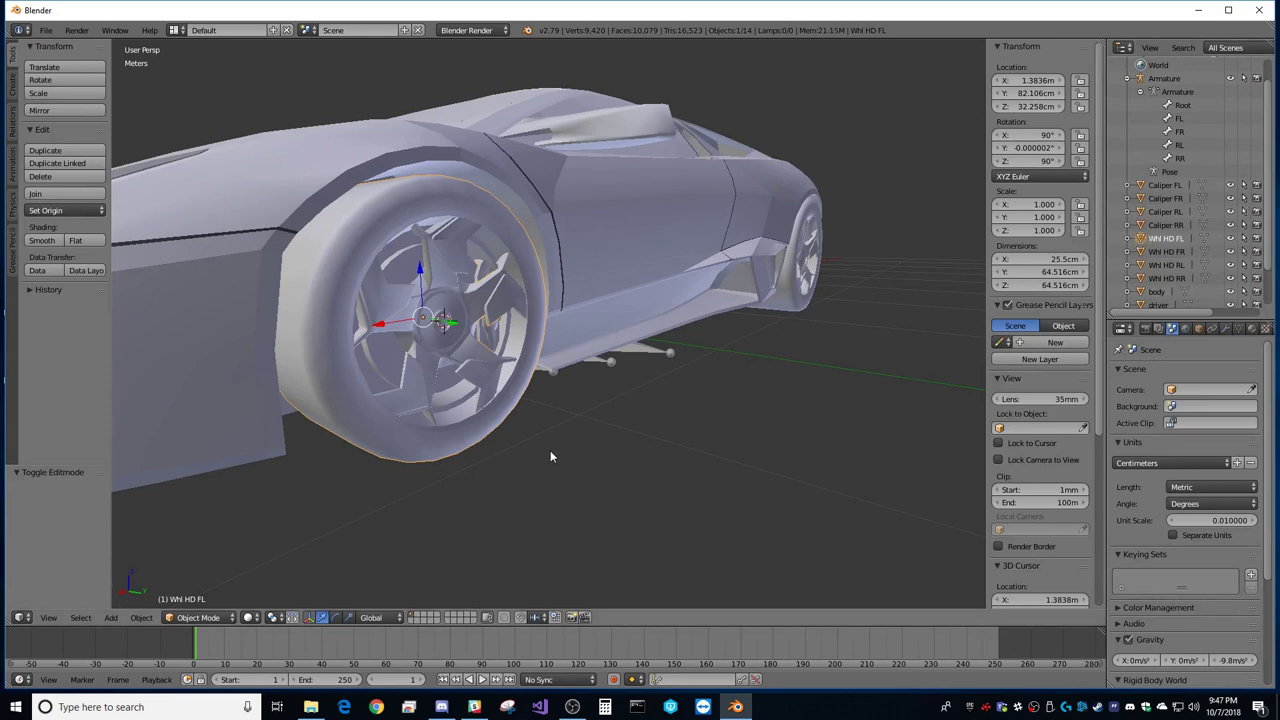
key(shift+s)
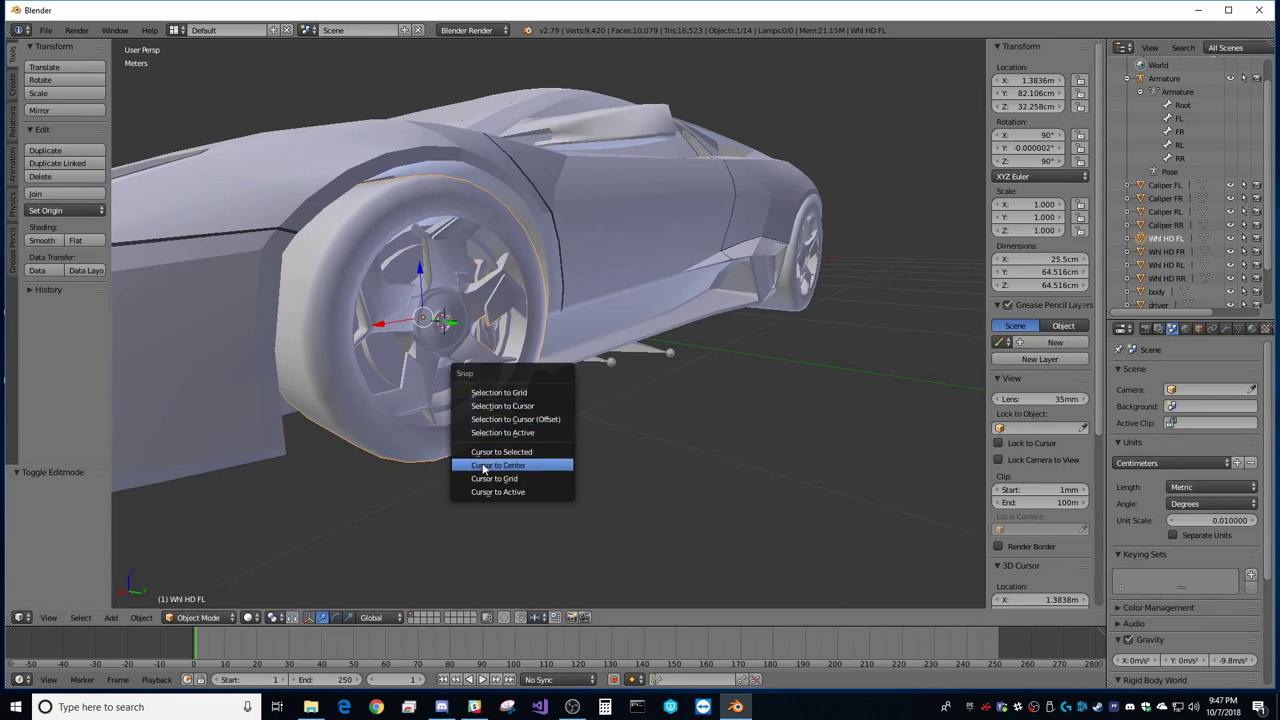
click(518, 456)
middle_drag(497, 326, 547, 286)
middle_drag(724, 125, 676, 175)
middle_drag(263, 395, 358, 266)
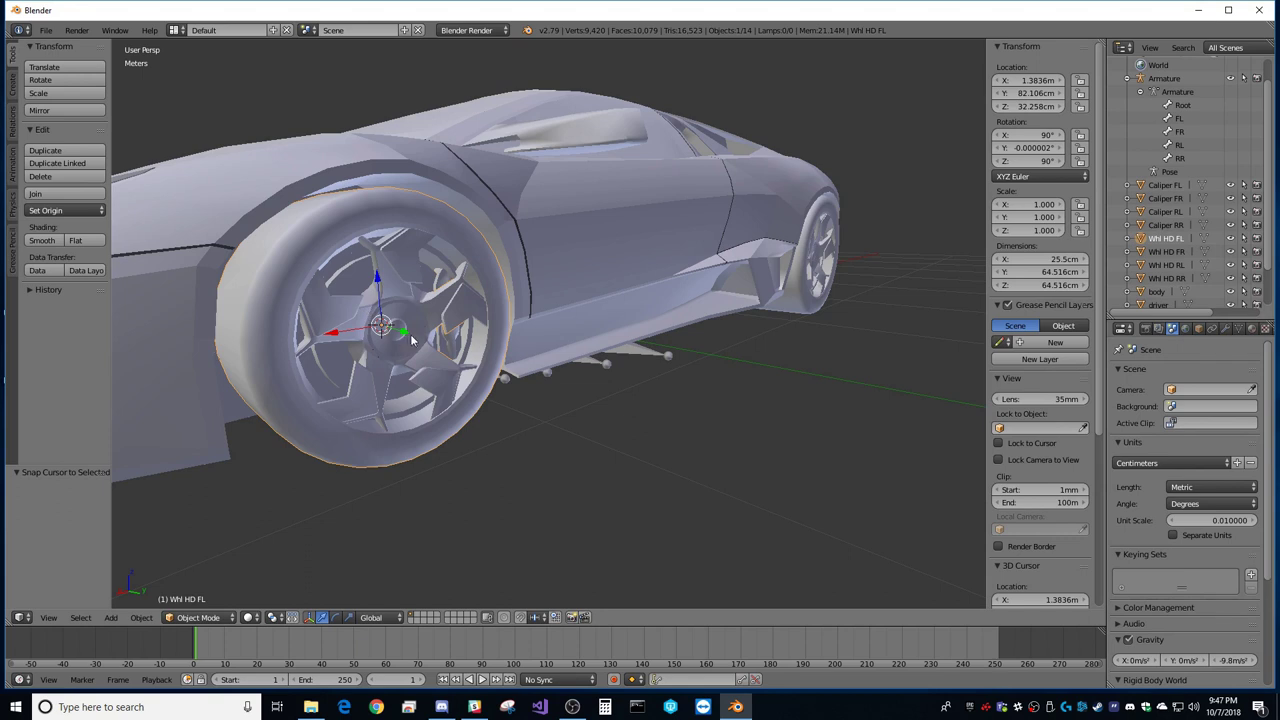
Step: Put the armature in Edit Mode and snap the FL bone to the 3D cursor at the front-left wheel
middle_drag(503, 392, 441, 311)
click(463, 357)
mouse_move(465, 360)
middle_down()
mouse_move(470, 408)
mouse_move(470, 370)
middle_up()
key(Tab)
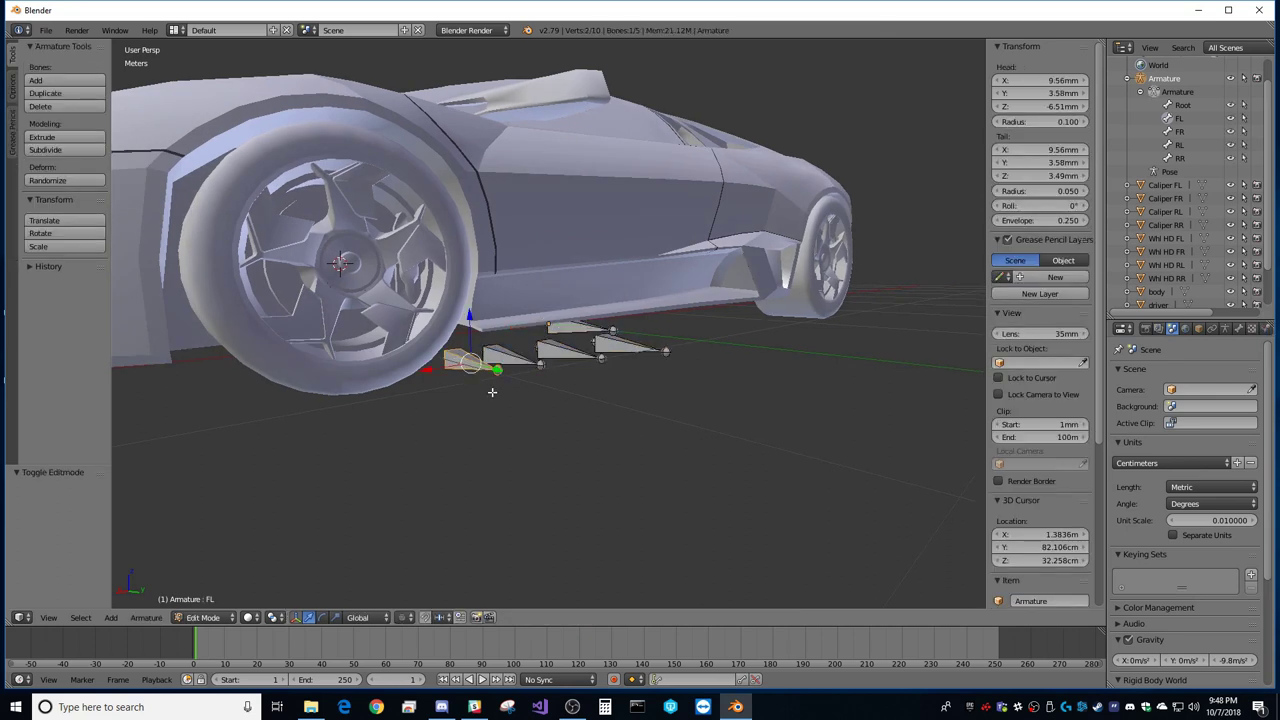
key(shift+s)
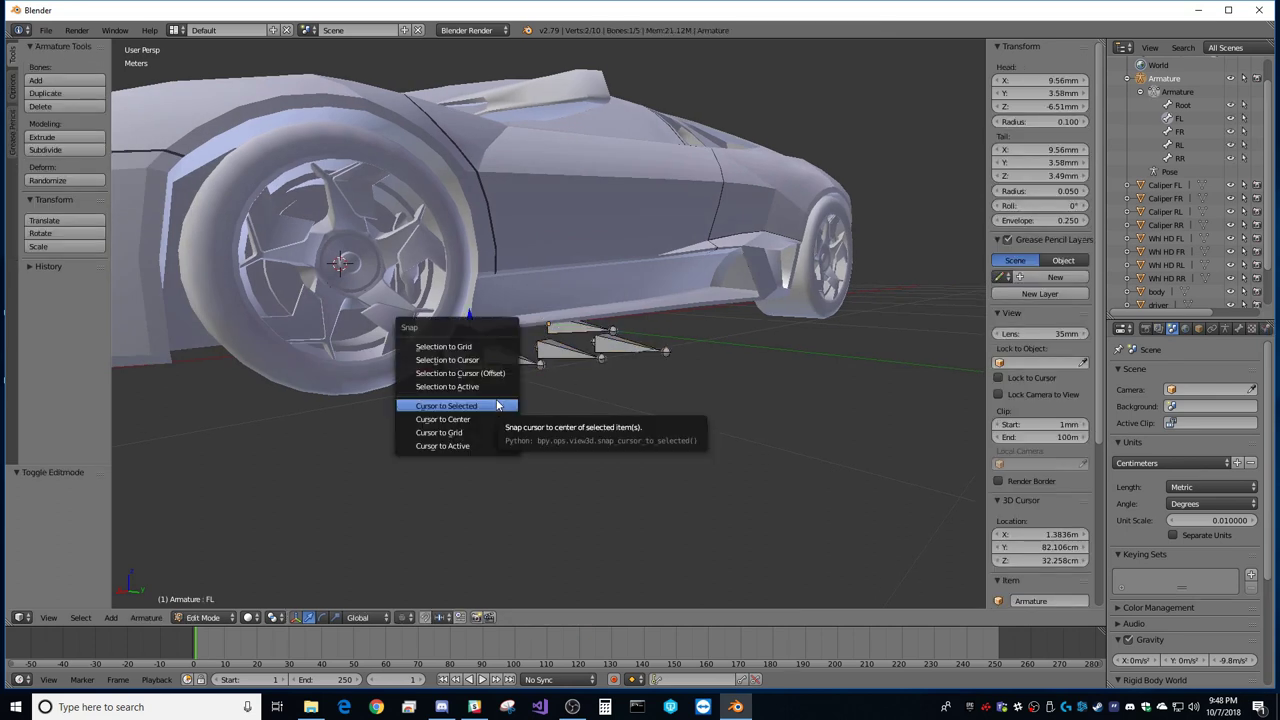
click(474, 364)
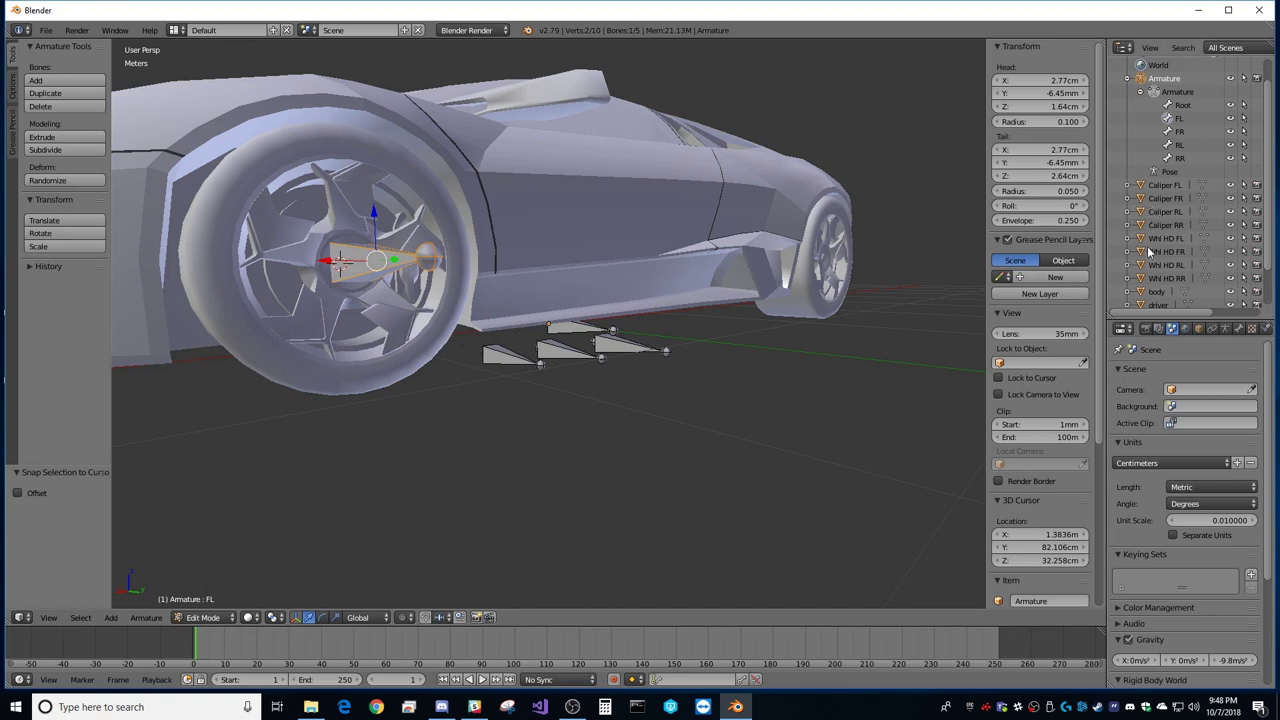
Step: Snap the 3D cursor to the origin of the Whl HD FR wheel in Object Mode
click(1152, 252)
key(Tab)
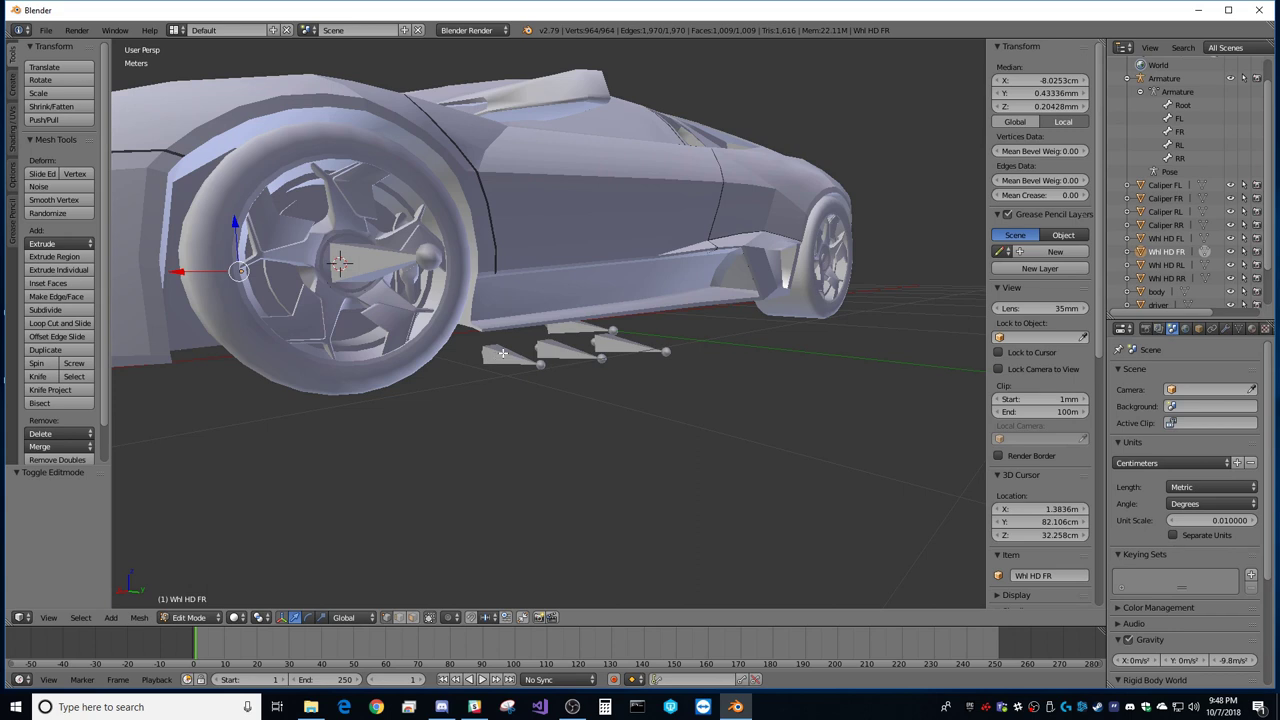
middle_drag(494, 367, 423, 432)
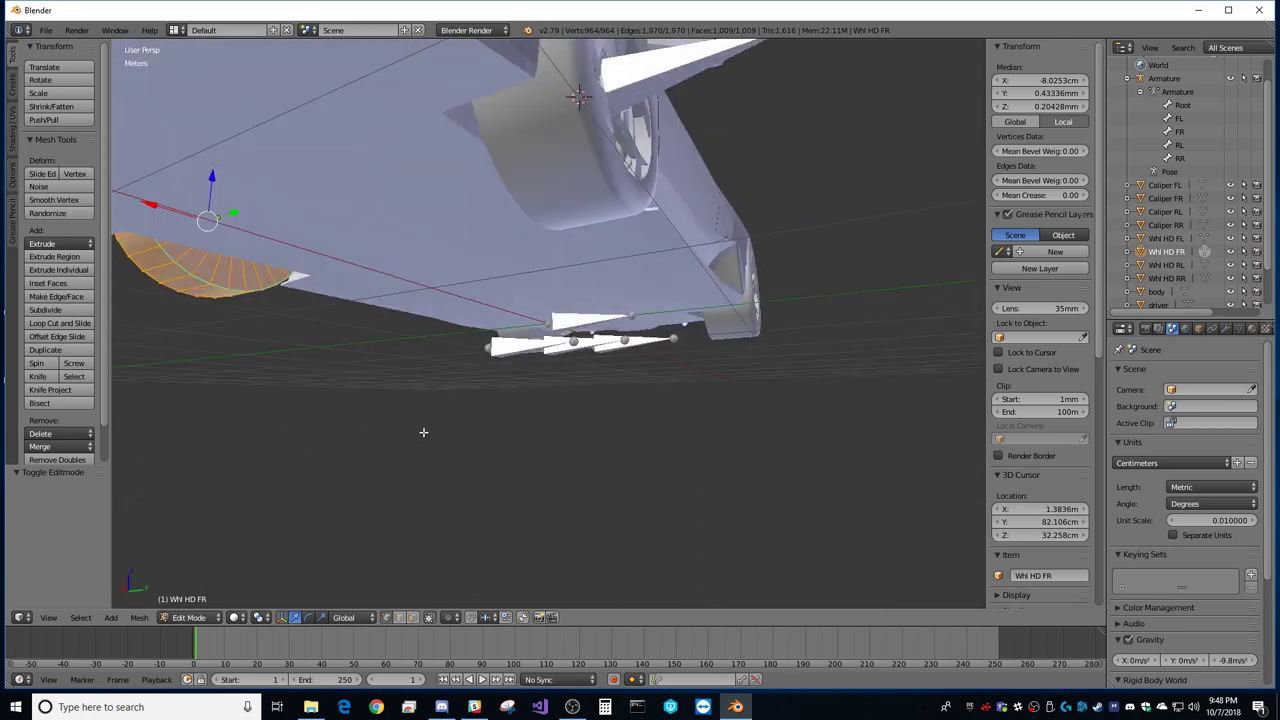
key(Tab)
key(shift+s)
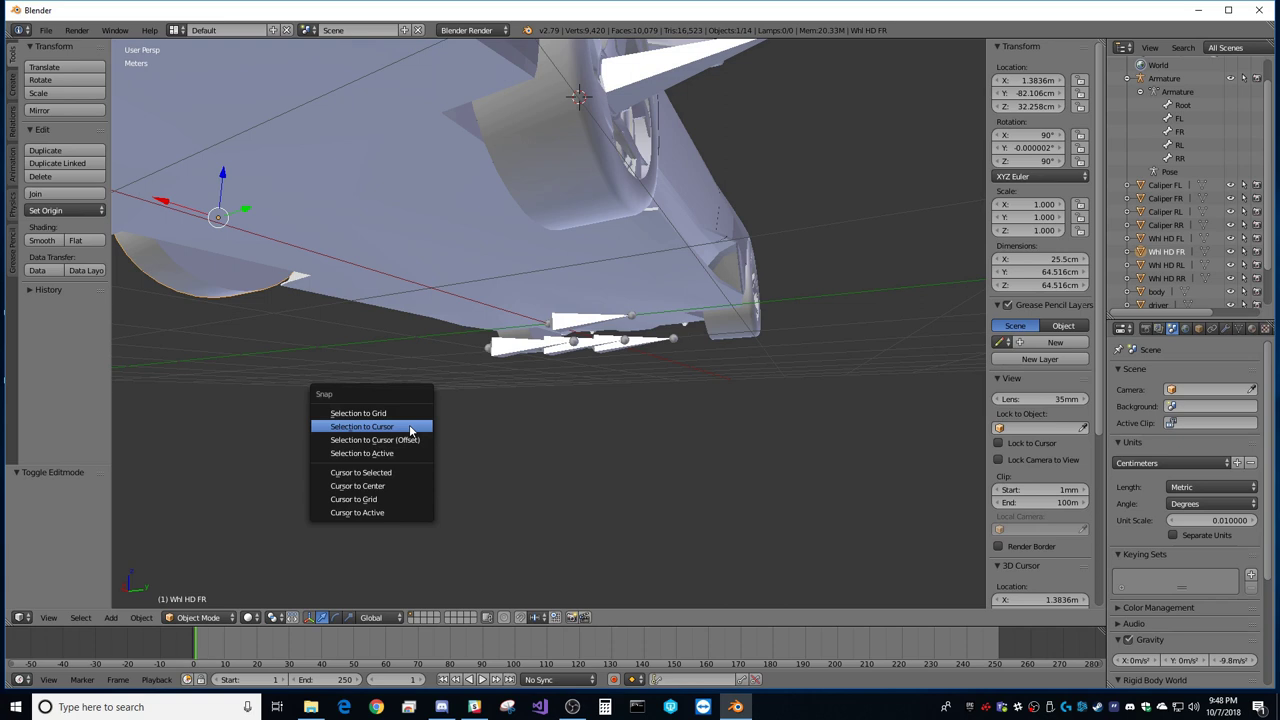
click(372, 468)
middle_drag(531, 400, 492, 413)
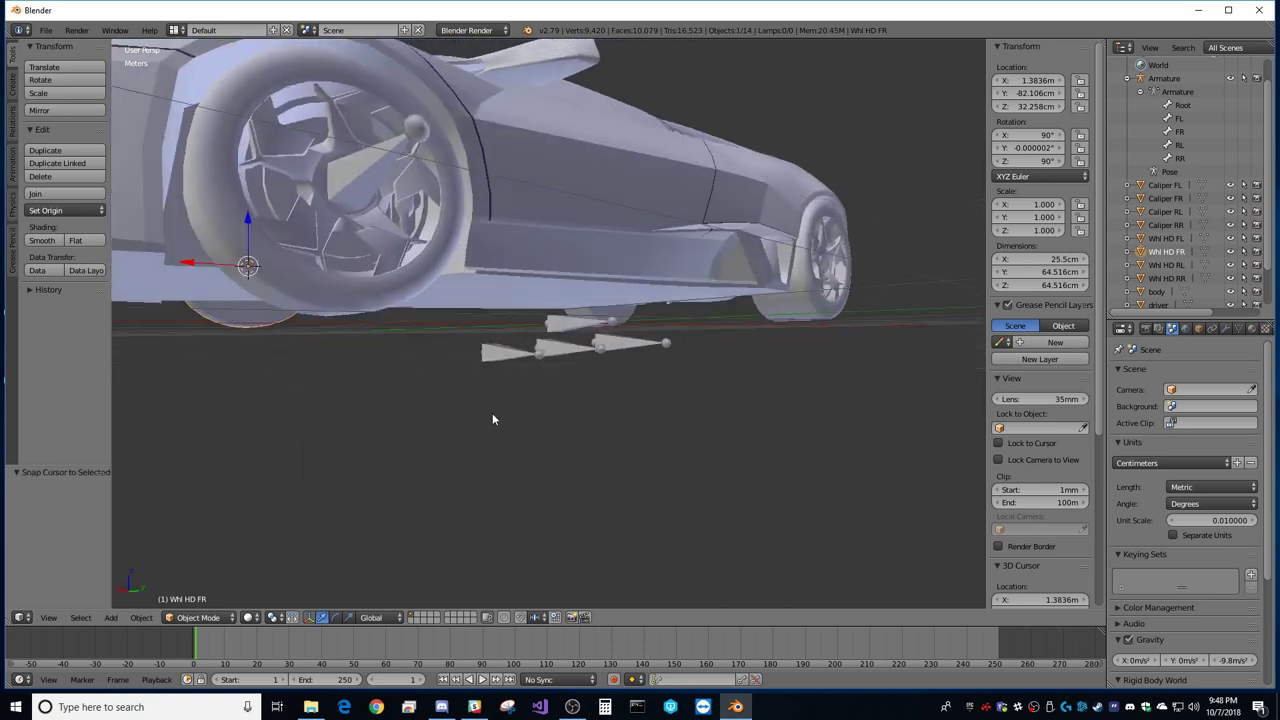
Step: Edit the armature and snap the FR bone to the 3D cursor at the front-right wheel
right_click(497, 354)
key(Tab)
right_click(498, 352)
key(shift+s)
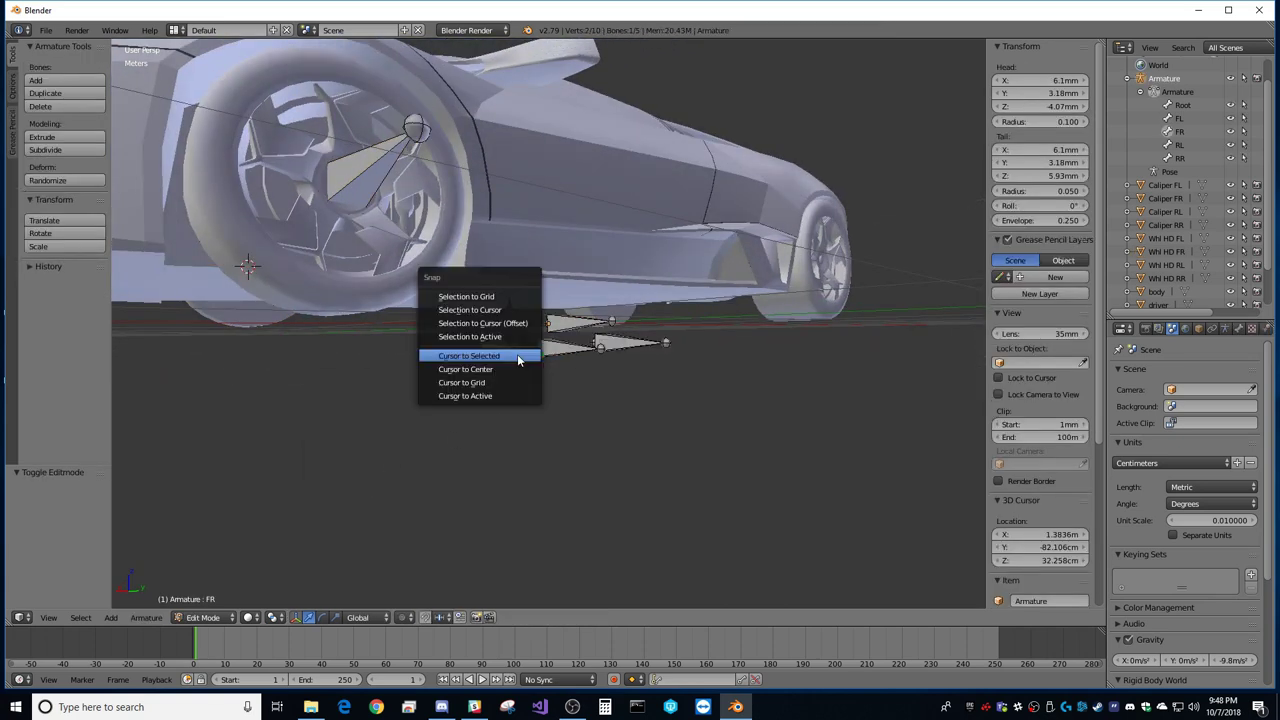
click(489, 311)
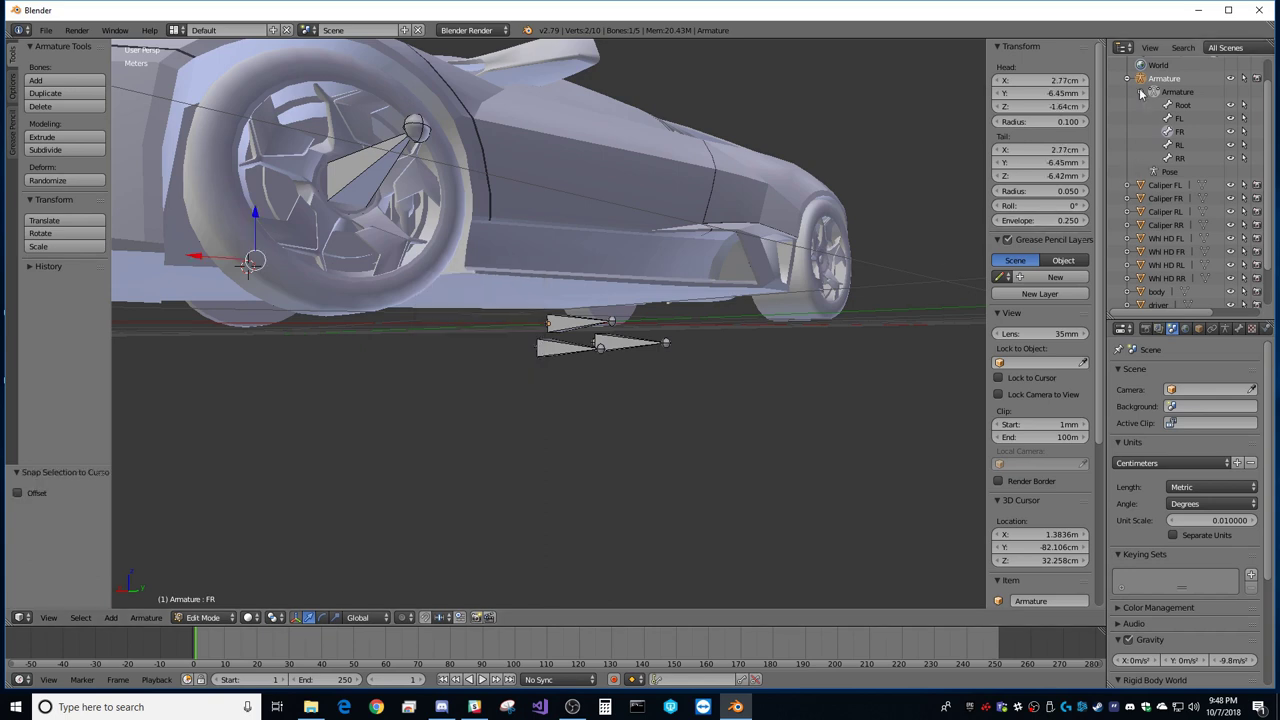
Step: Select the Caliper RL object and snap the 3D cursor to its origin
click(1145, 212)
middle_drag(895, 295, 735, 372)
key(shift+s)
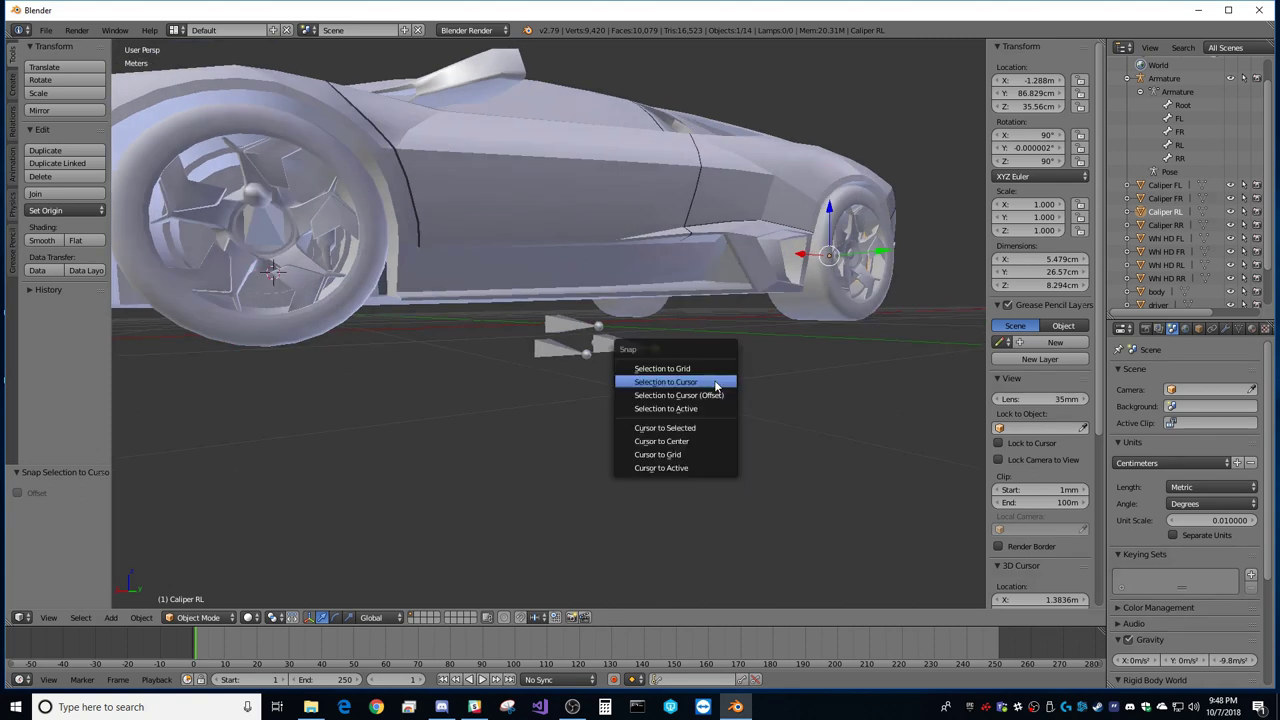
click(678, 428)
Step: Edit the armature and snap the RL bone to the 3D cursor at the rear-left wheel
right_click(583, 368)
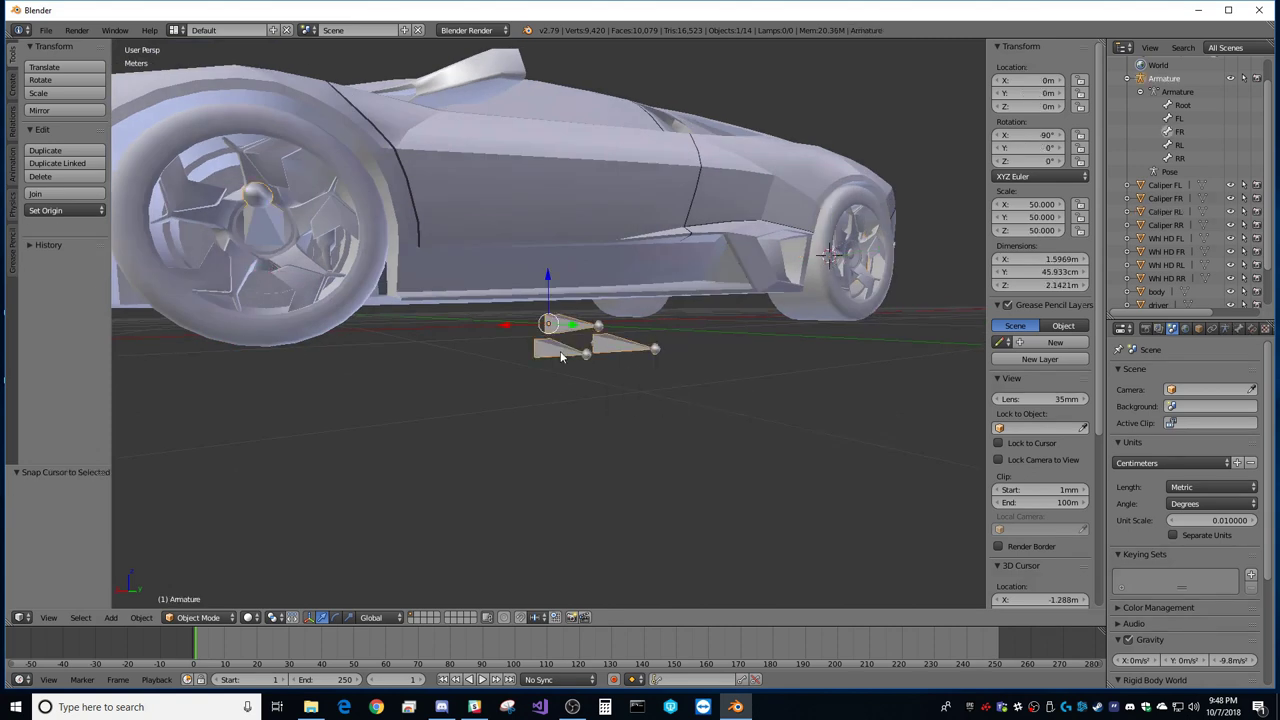
key(Tab)
right_click(583, 371)
key(shift+s)
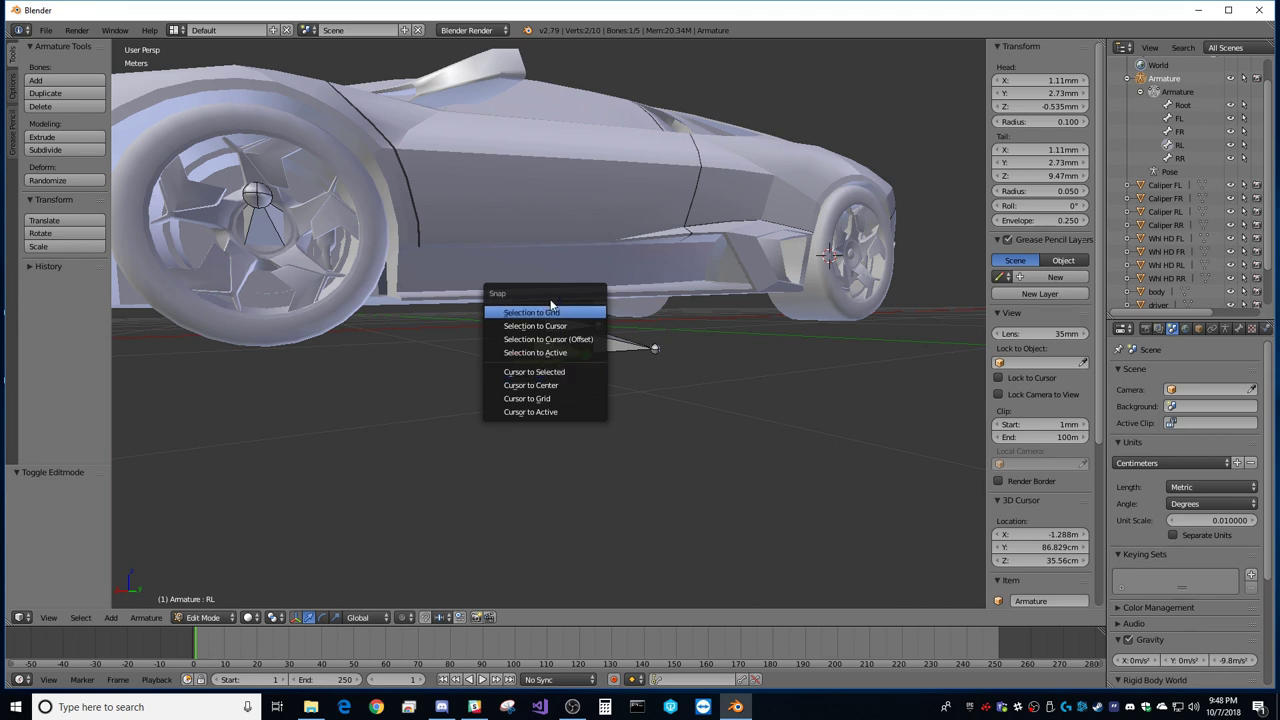
click(557, 330)
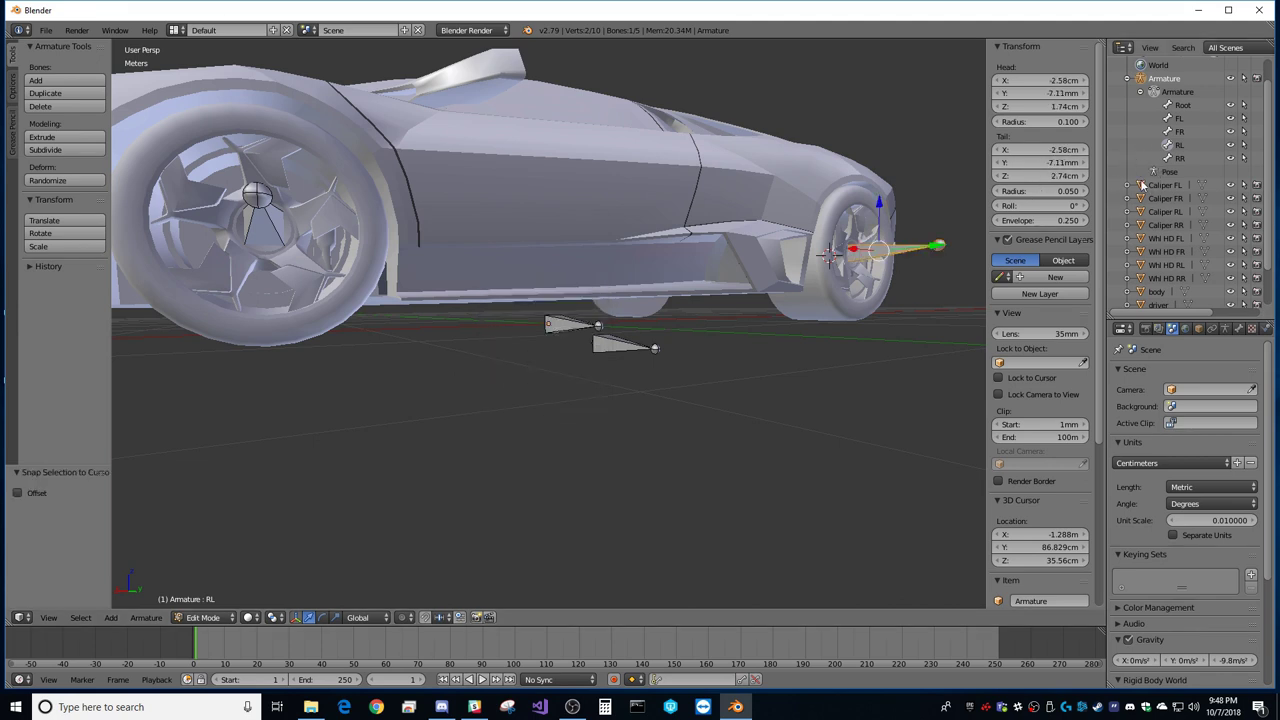
Step: Select the Whl HD RR wheel and snap the 3D cursor to its origin, staying in Object Mode
click(1143, 279)
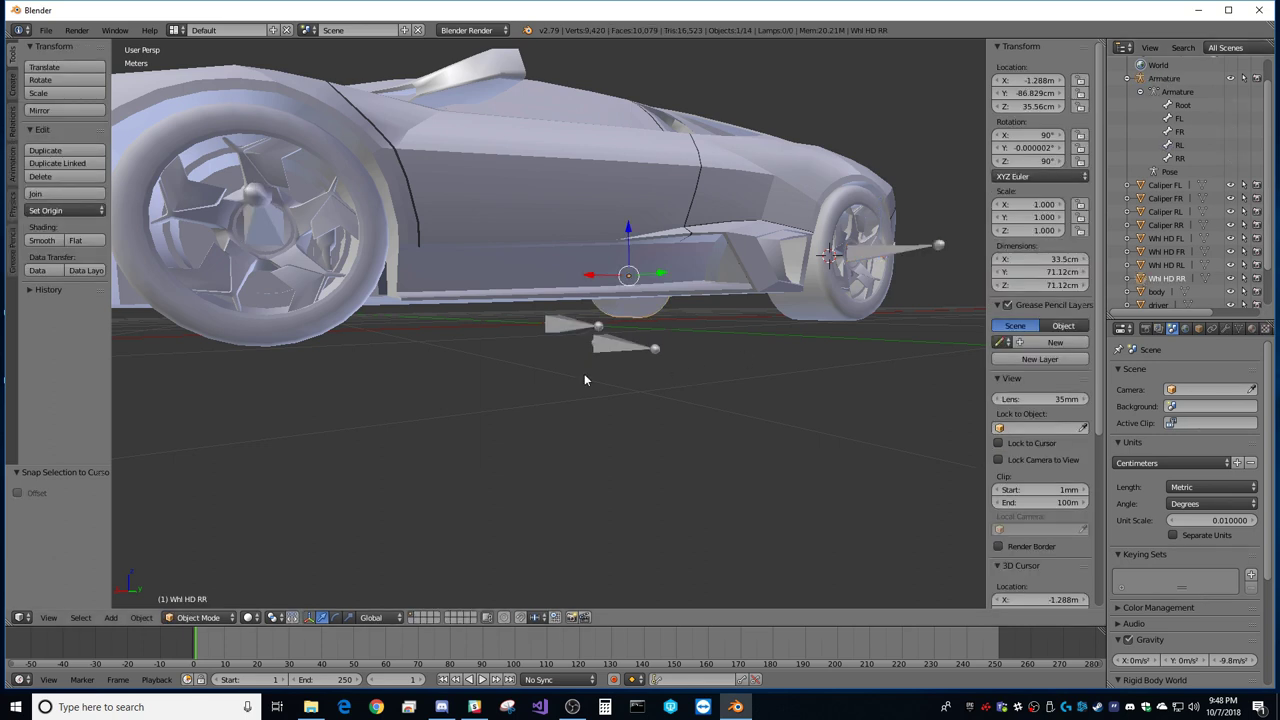
key(shift+s)
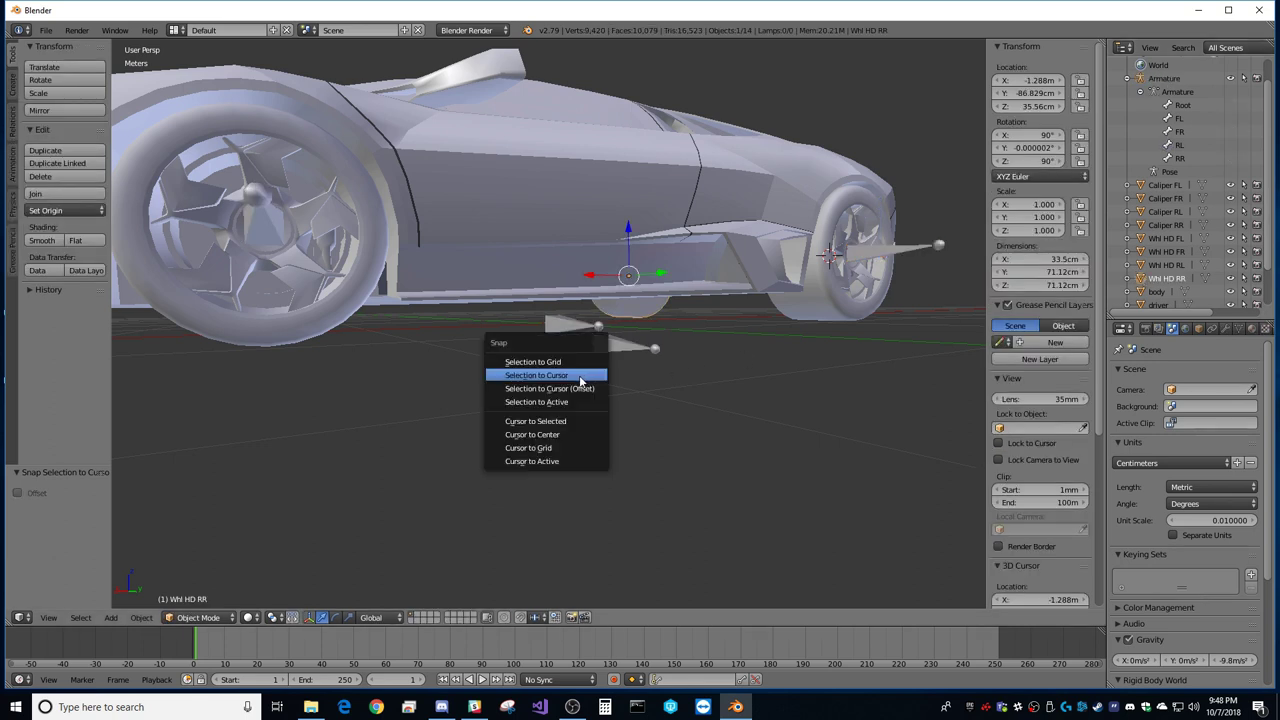
click(537, 424)
middle_drag(537, 408, 548, 388)
key(Tab)
key(Tab)
Step: Edit the armature and snap the RR bone to the 3D cursor at the rear-right wheel
right_click(571, 332)
key(Tab)
right_click(607, 347)
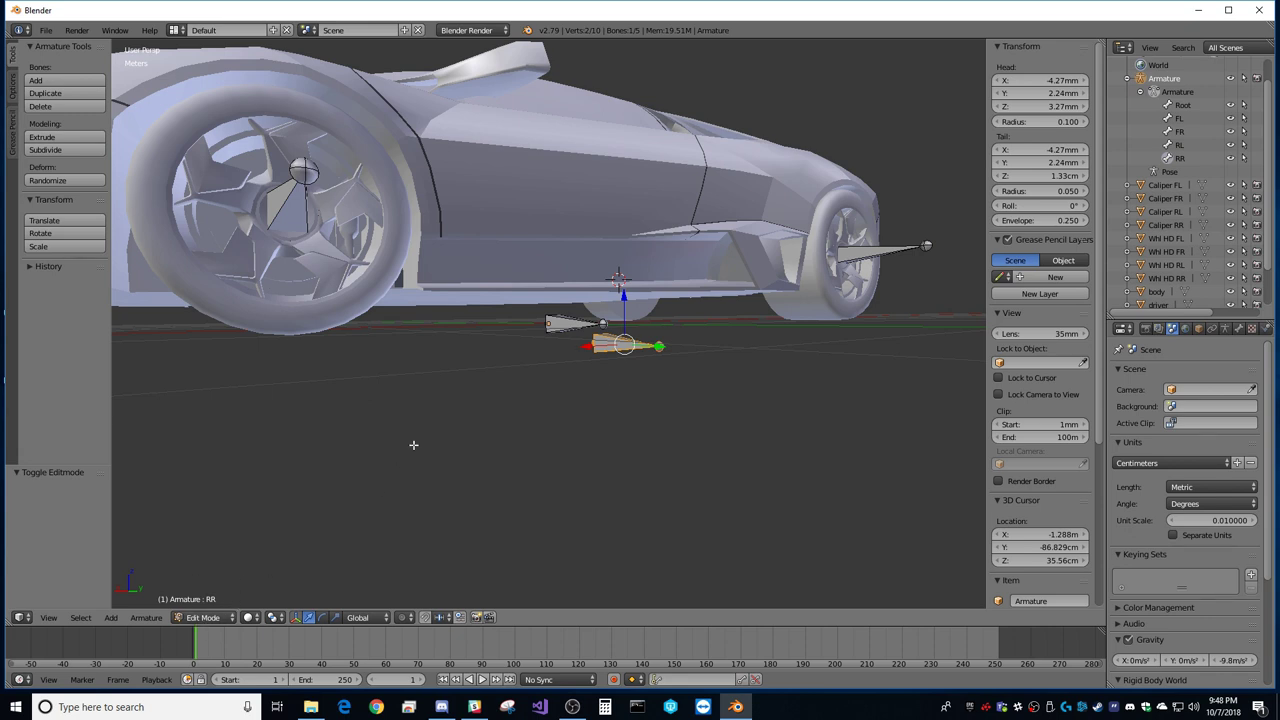
key(shift+s)
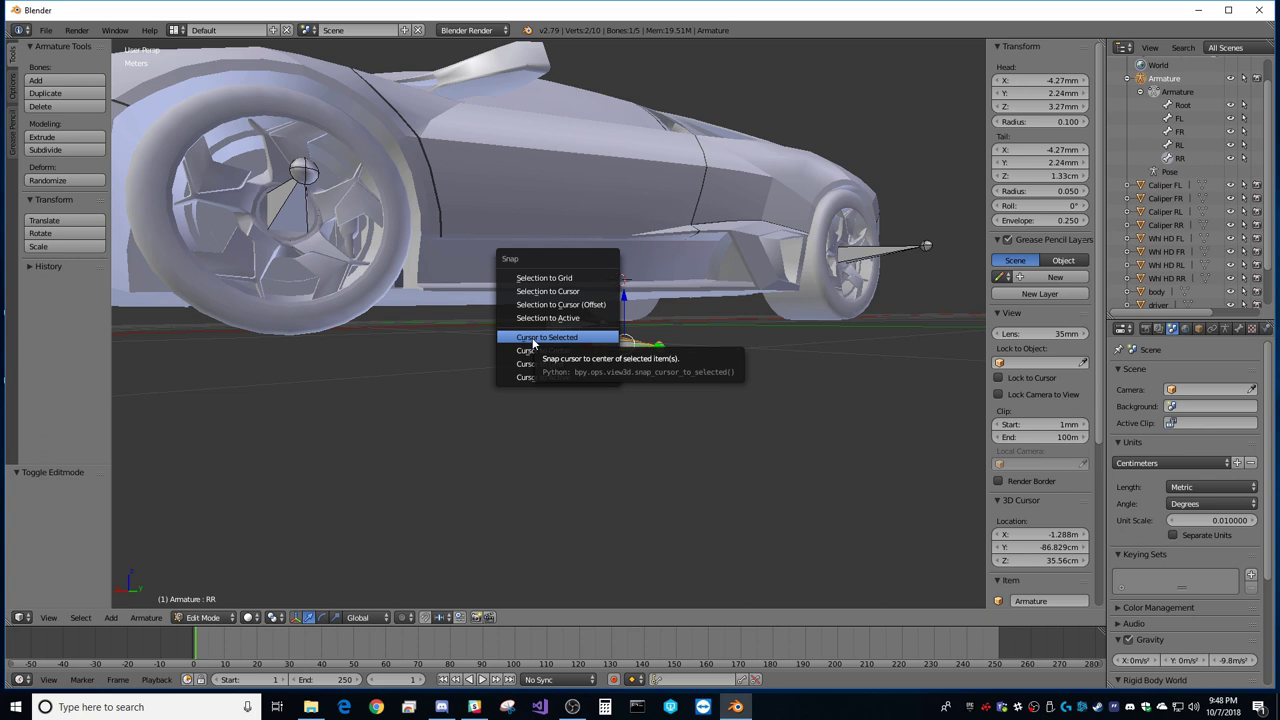
click(547, 291)
middle_drag(634, 354, 634, 367)
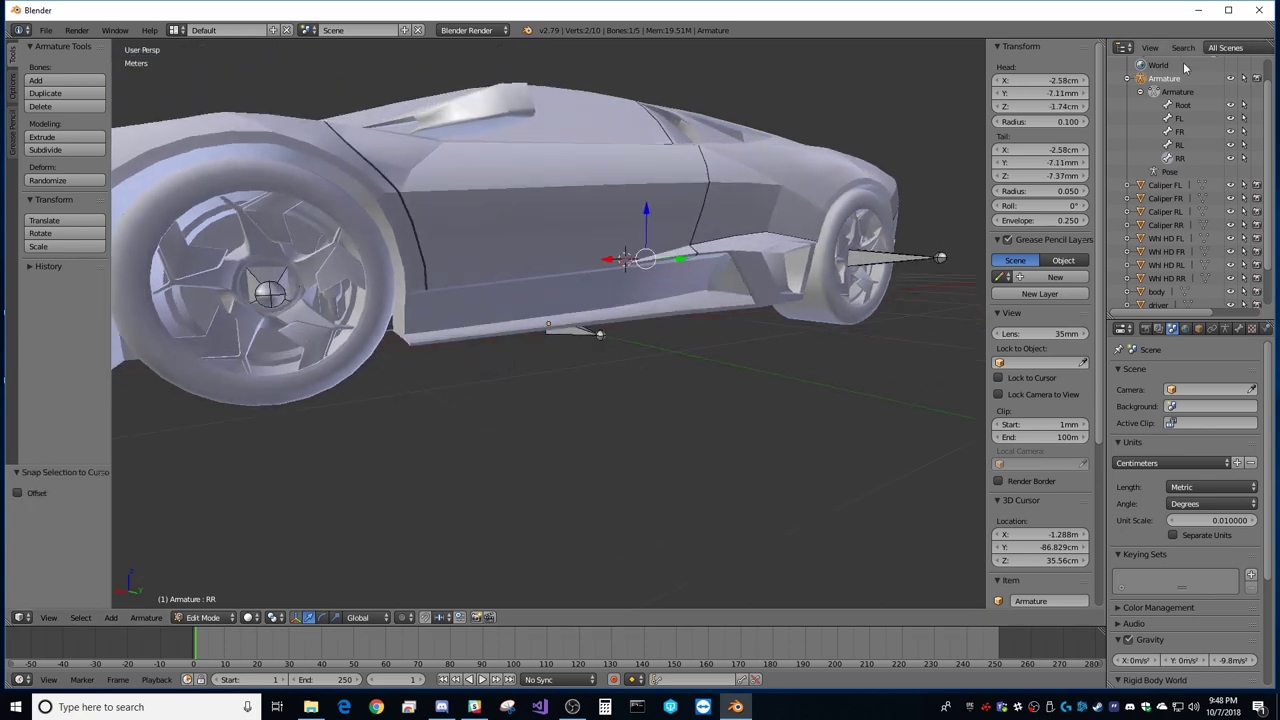
Step: Set the Root bone as the parent of the FL bone
mouse_move(714, 345)
middle_down()
mouse_move(700, 210)
mouse_move(716, 173)
mouse_move(826, 180)
mouse_move(818, 207)
mouse_move(763, 200)
mouse_move(733, 362)
middle_up()
scroll(733, 362, down, 6)
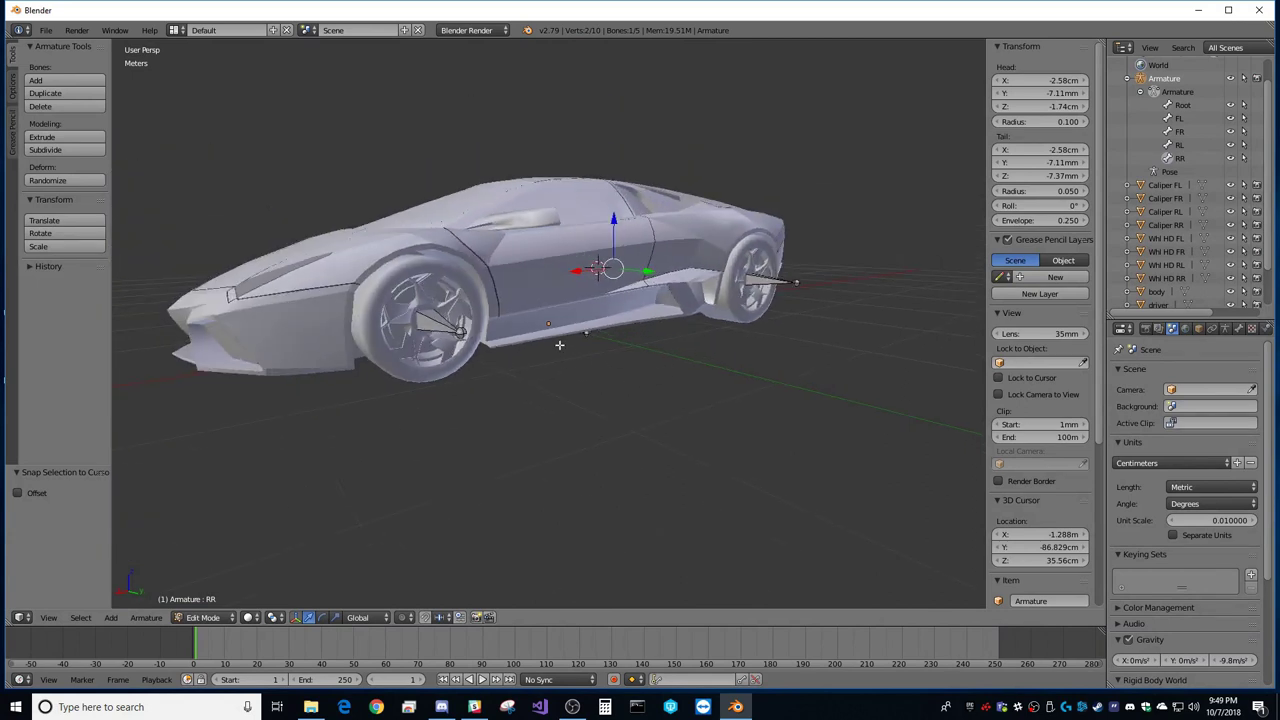
scroll(555, 341, up, 1)
middle_drag(614, 386, 600, 374)
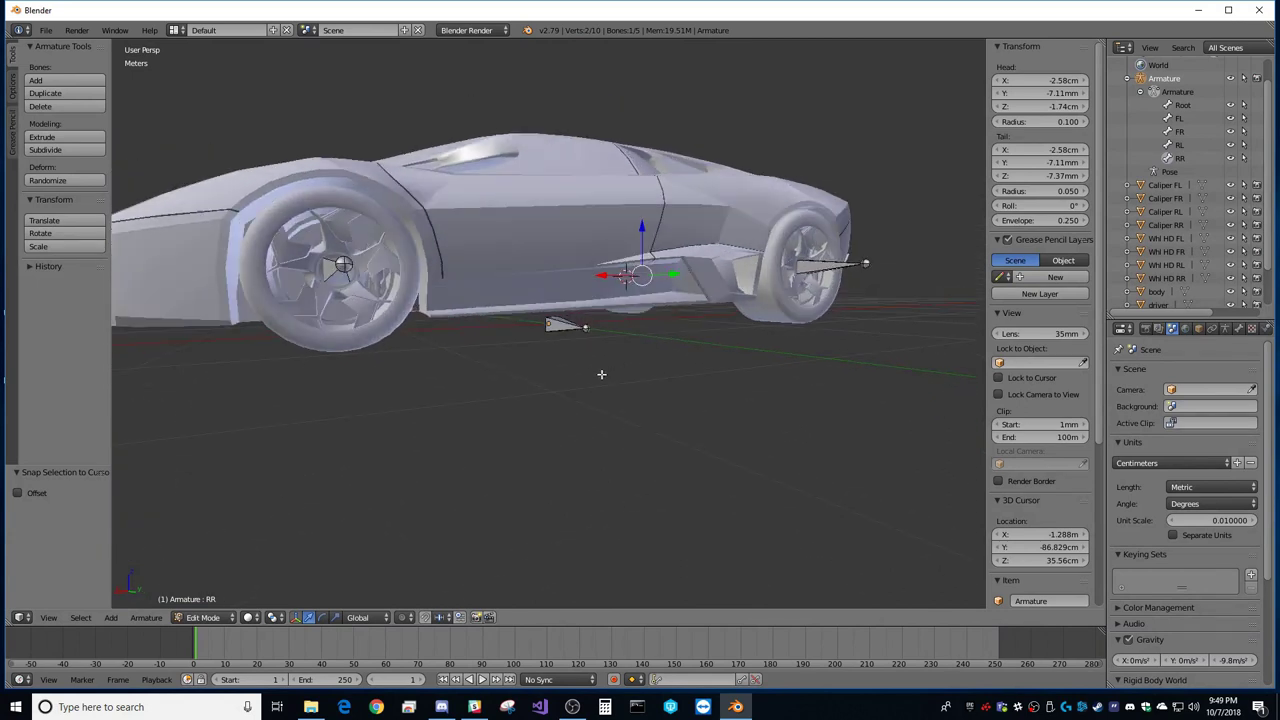
click(1175, 119)
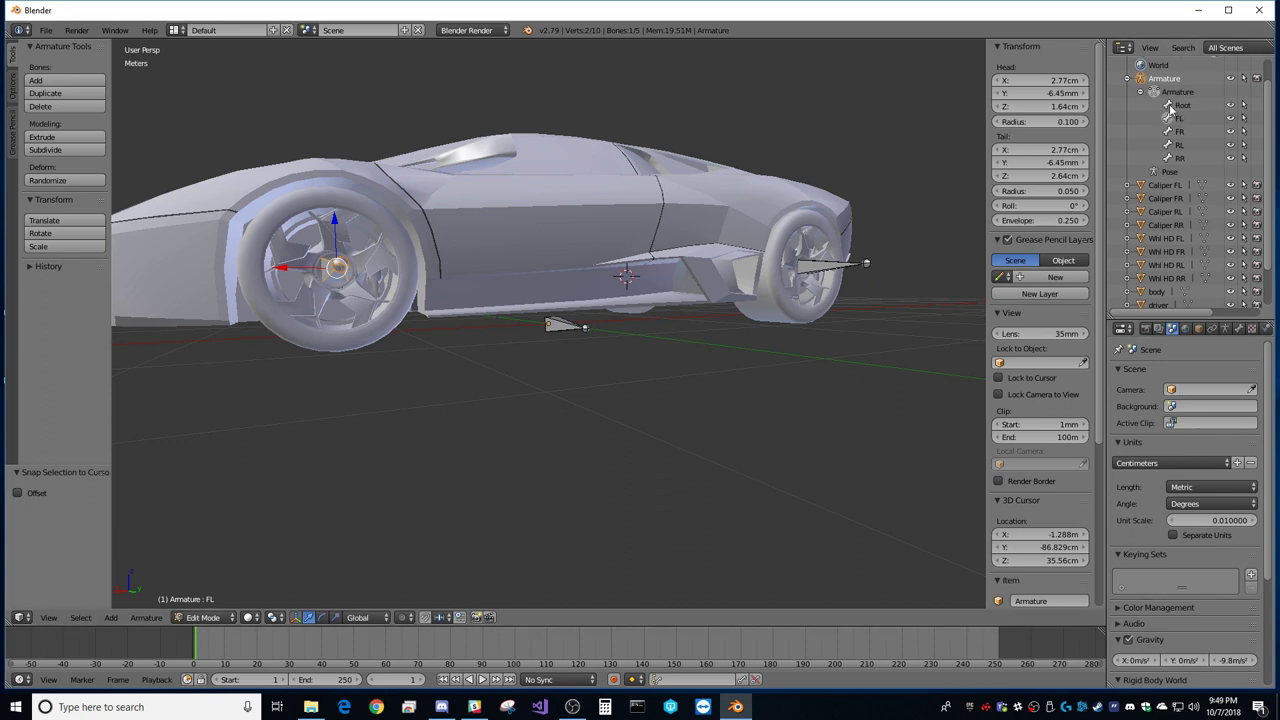
click(1238, 328)
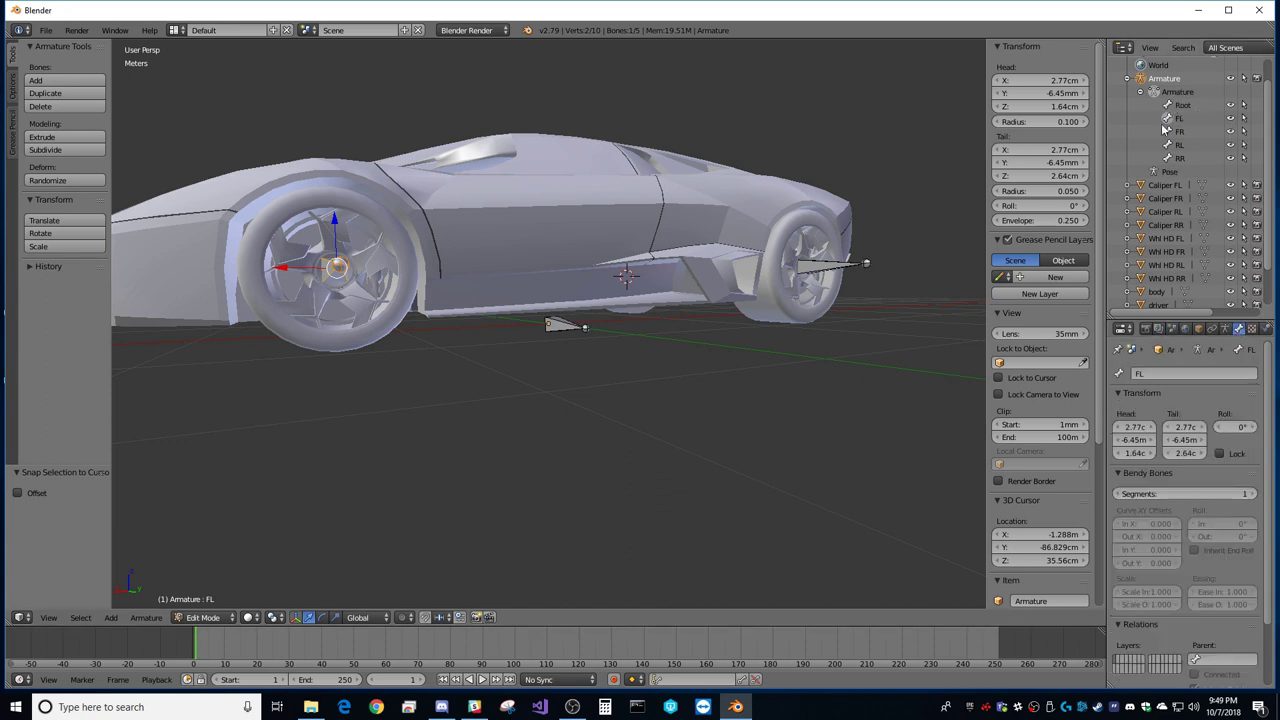
scroll(1228, 600, down, 2)
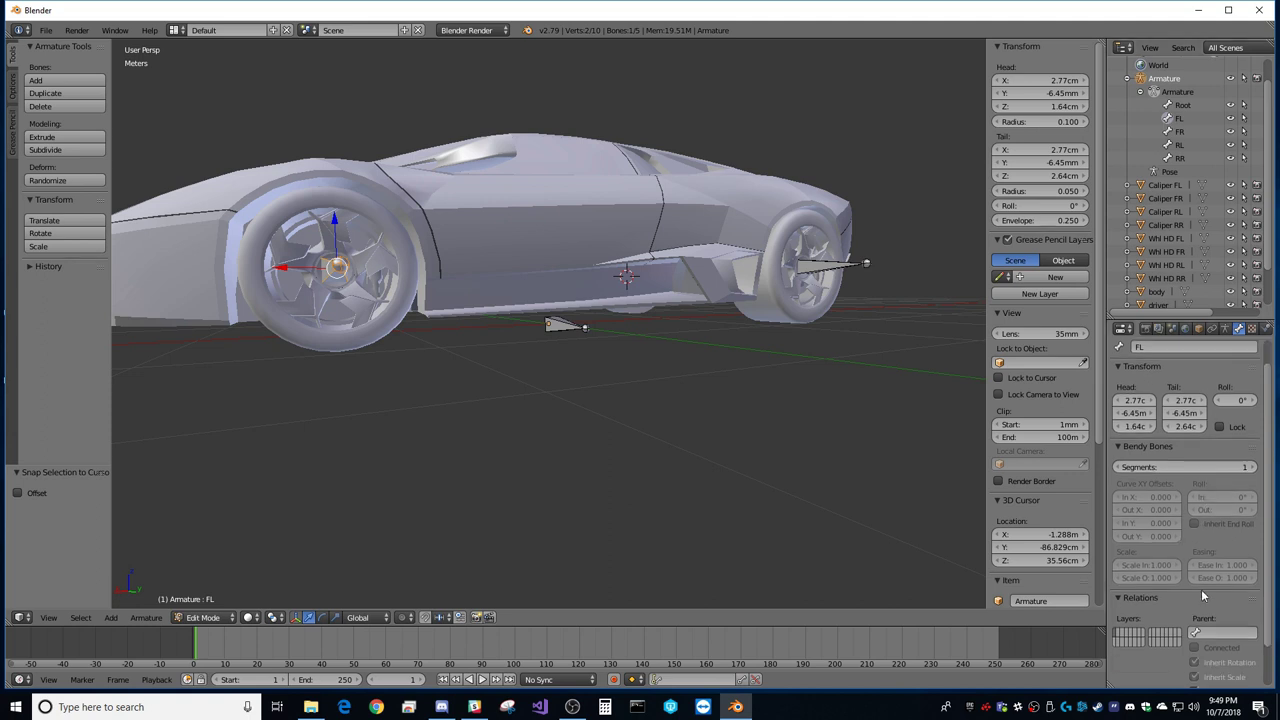
click(1228, 608)
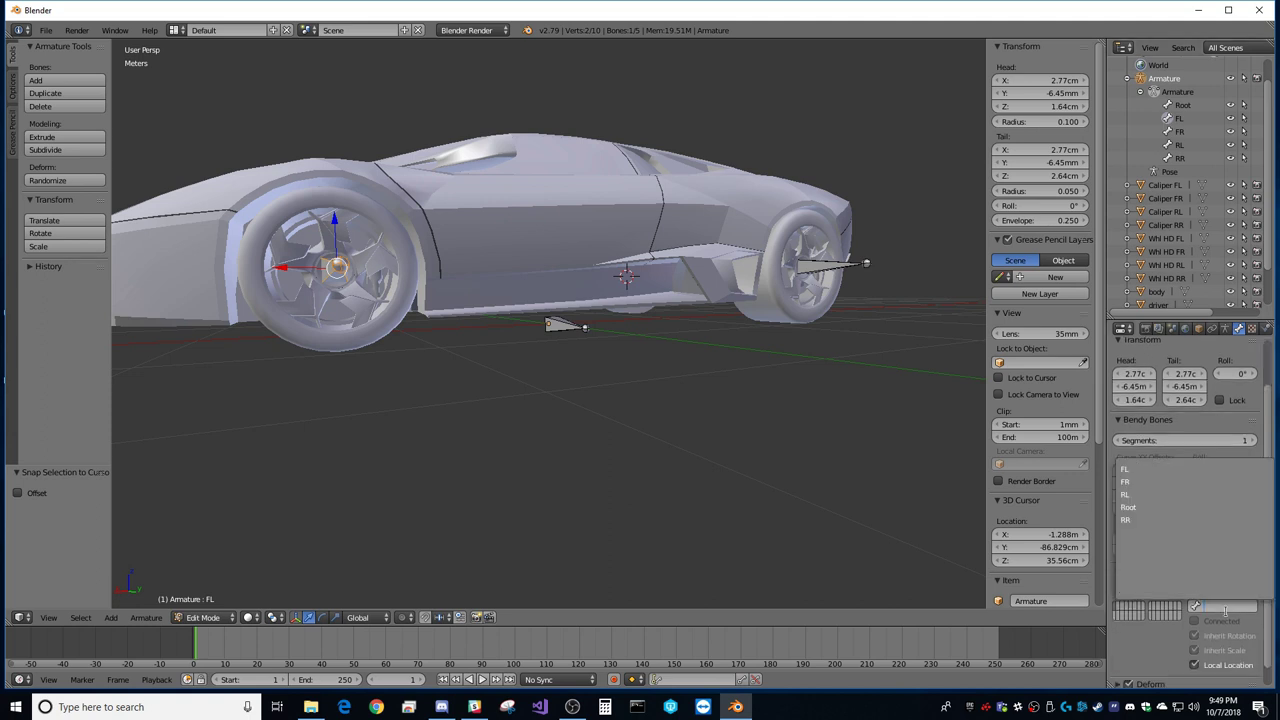
click(1158, 507)
Step: Set the Root bone as the parent of both the FR and RL bones
click(1176, 119)
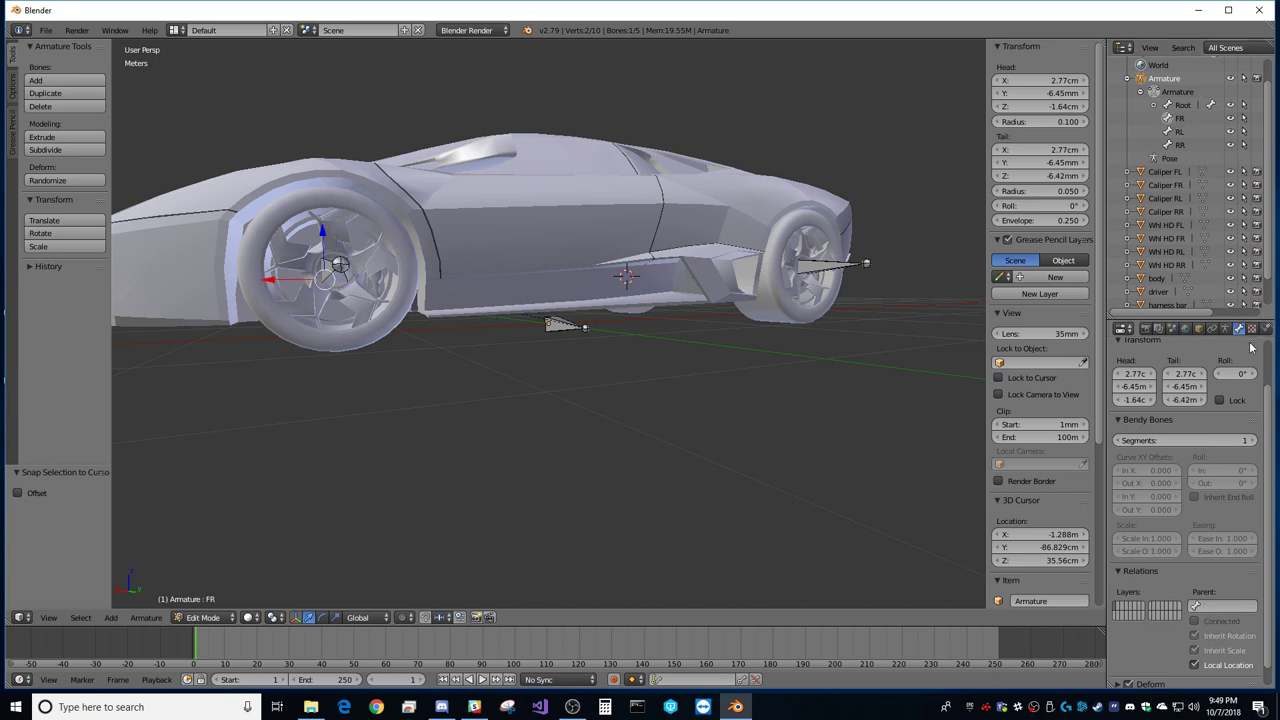
click(1221, 605)
click(1141, 508)
click(1180, 118)
click(1218, 606)
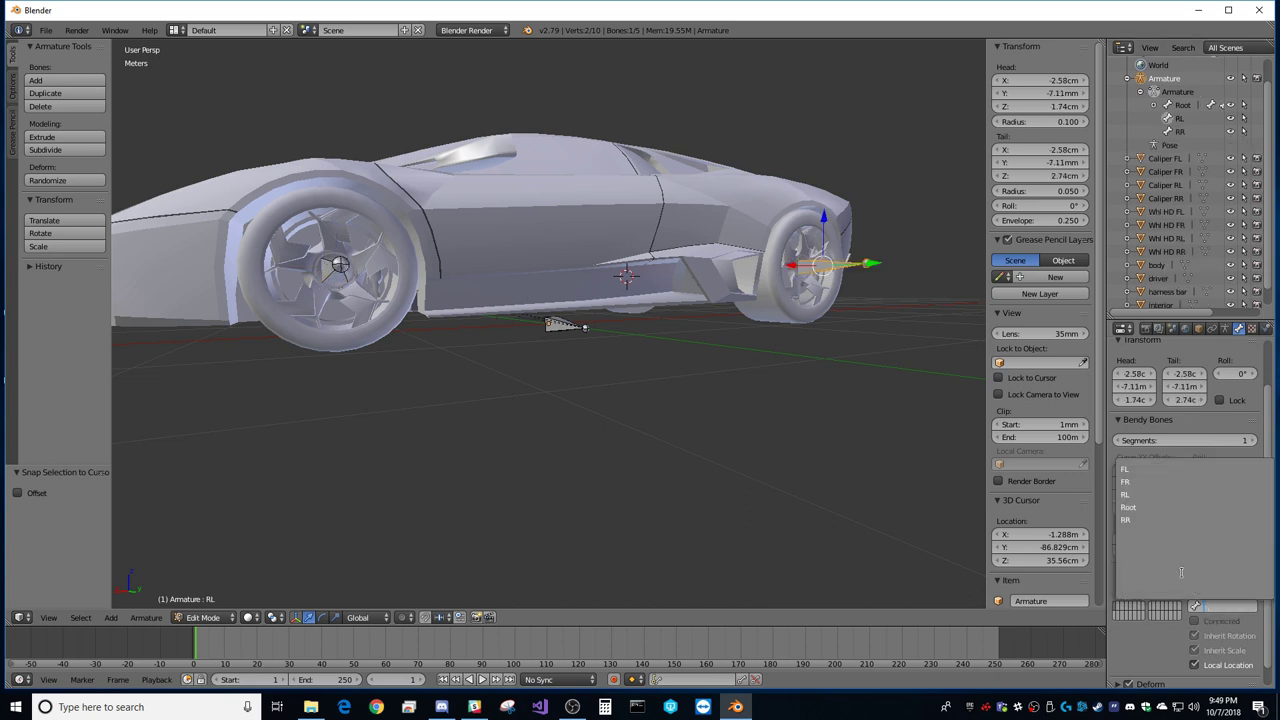
click(1130, 508)
Step: Parent the RR bone to Root, expand Root's child bones in the hierarchy and select the Root bone
click(1180, 118)
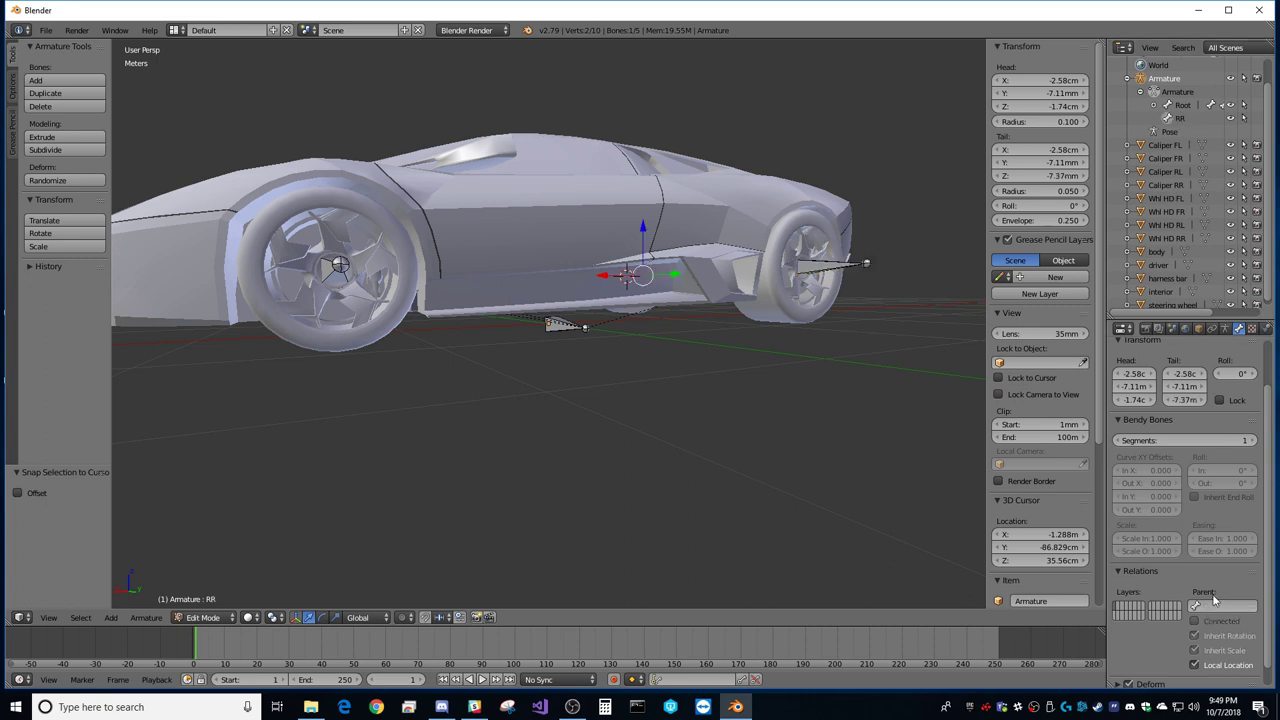
click(1218, 606)
click(1139, 508)
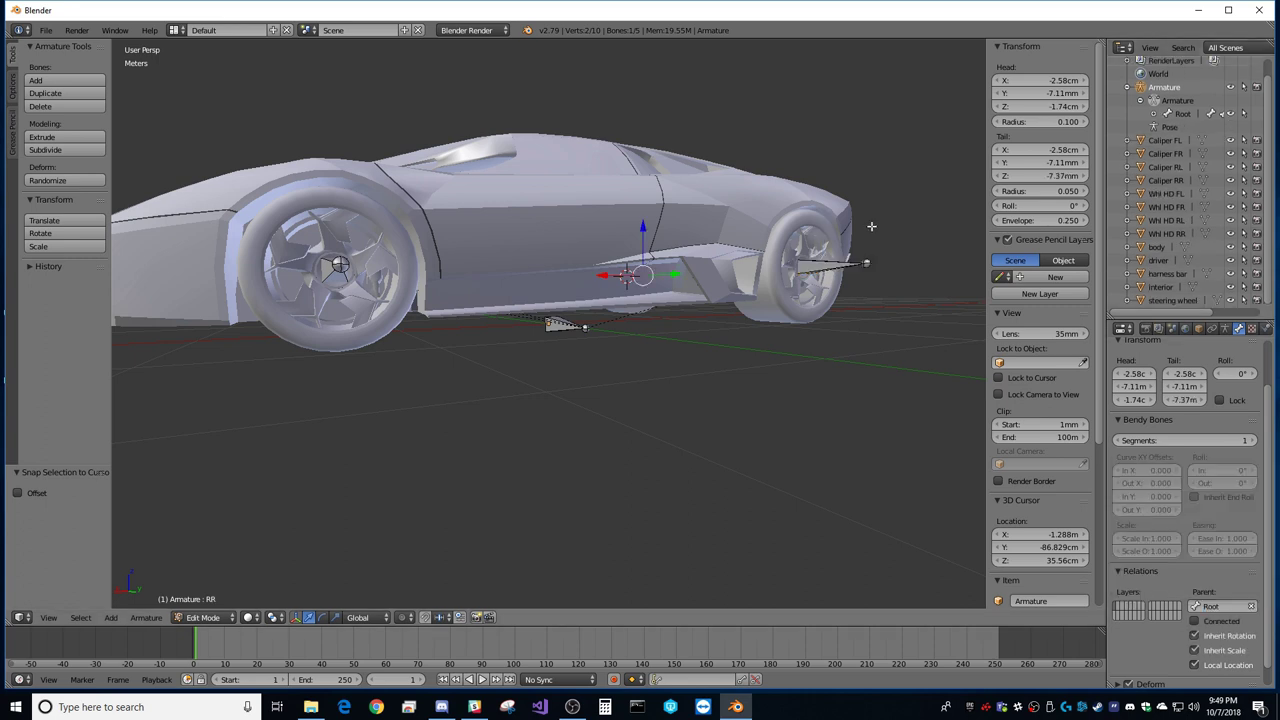
click(1153, 114)
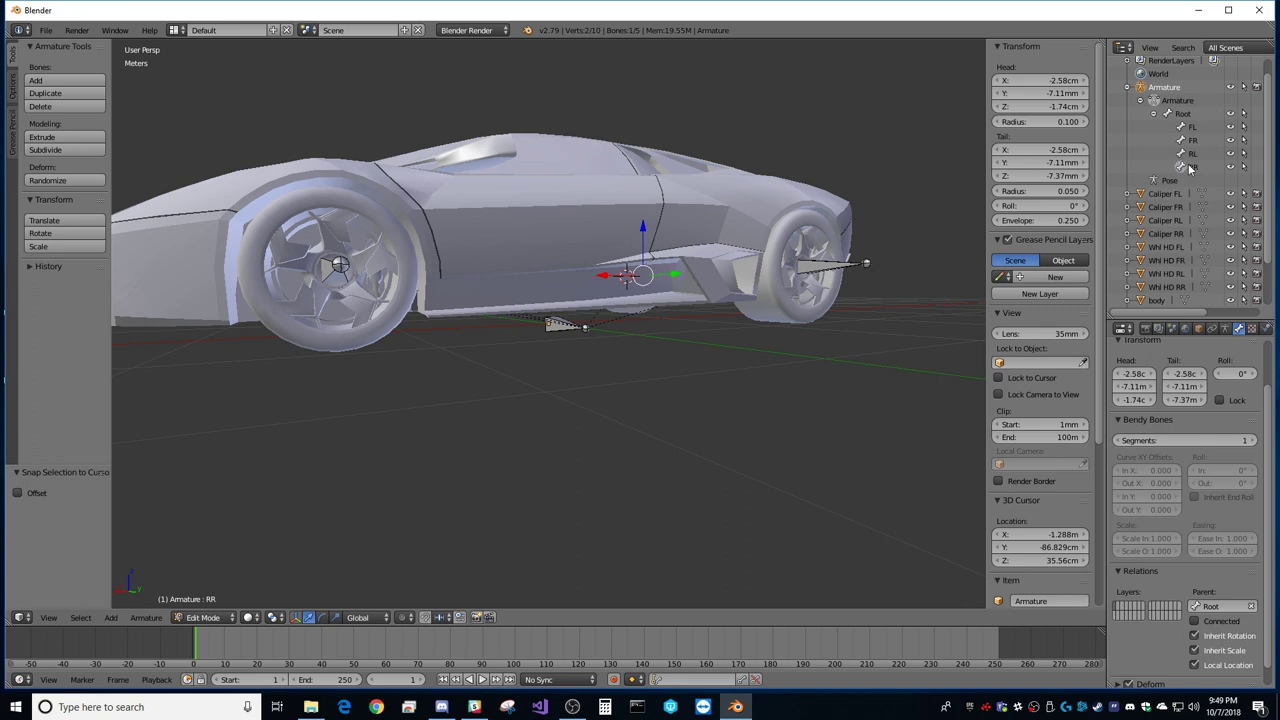
click(1170, 114)
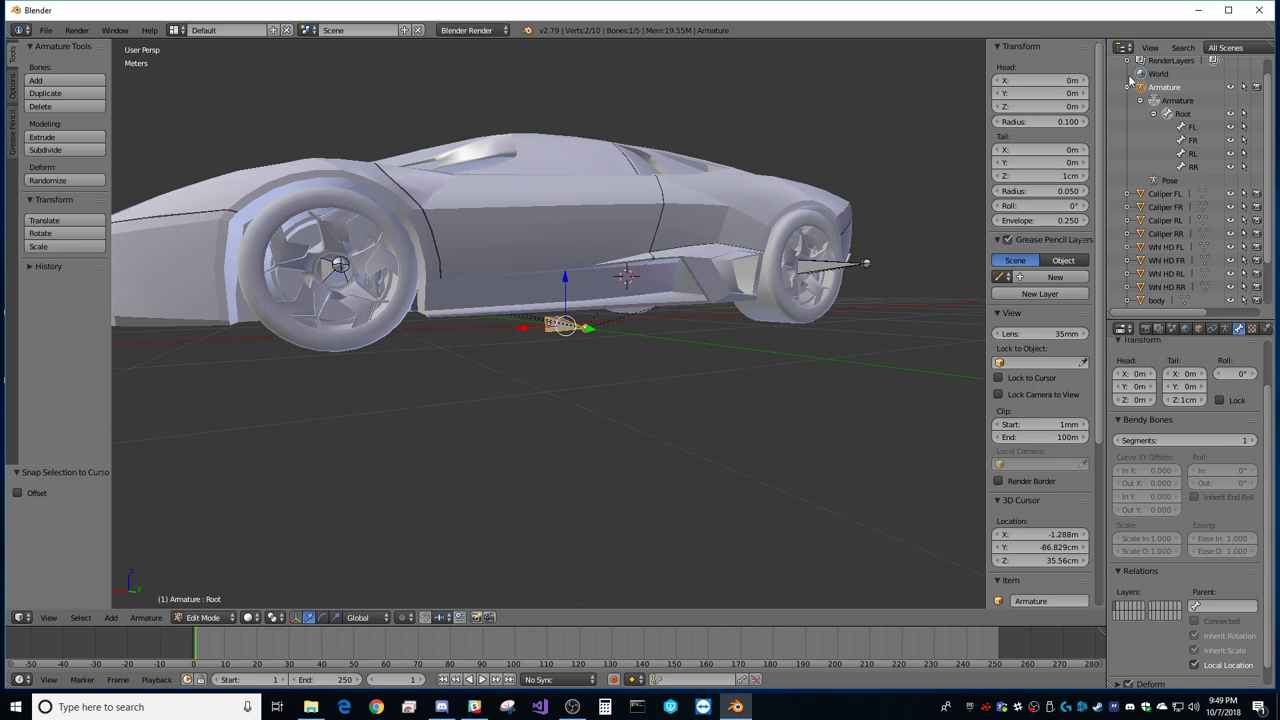
Step: Return the armature to Object Mode and parent all the car objects to it using Armature Deform With Empty Groups
mouse_move(493, 382)
middle_down()
mouse_move(497, 330)
mouse_move(503, 394)
middle_up()
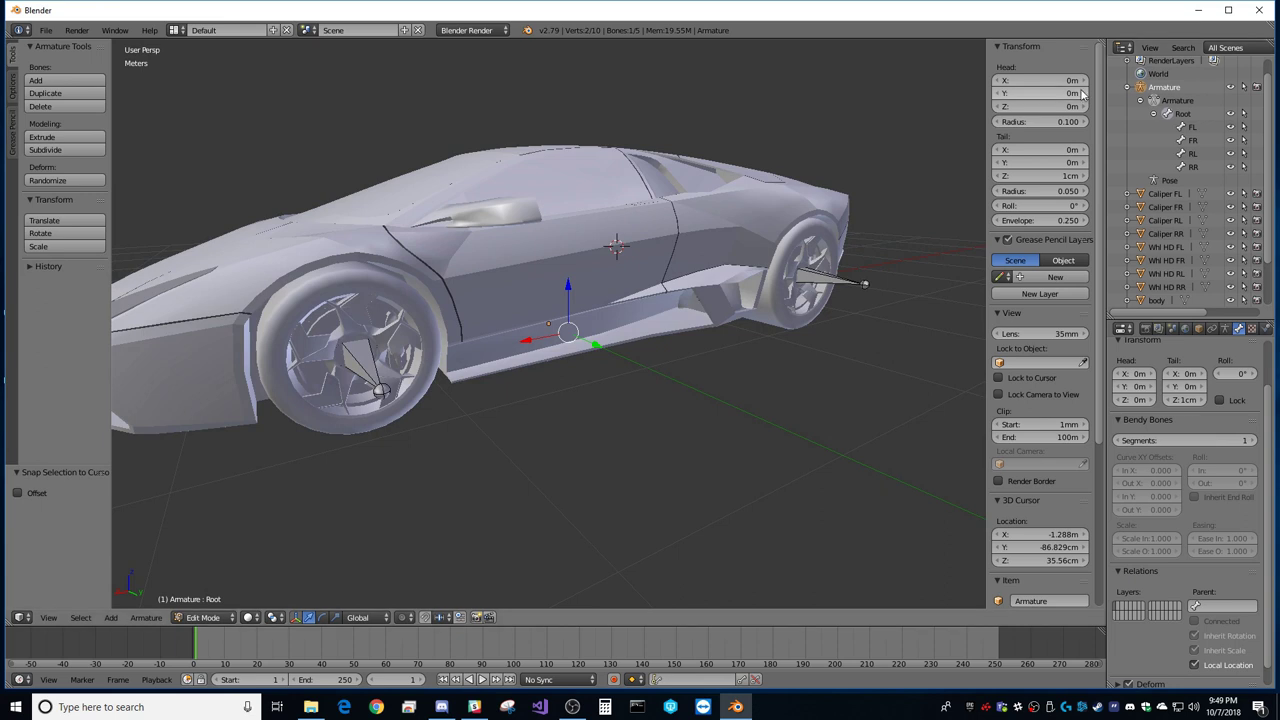
click(1127, 88)
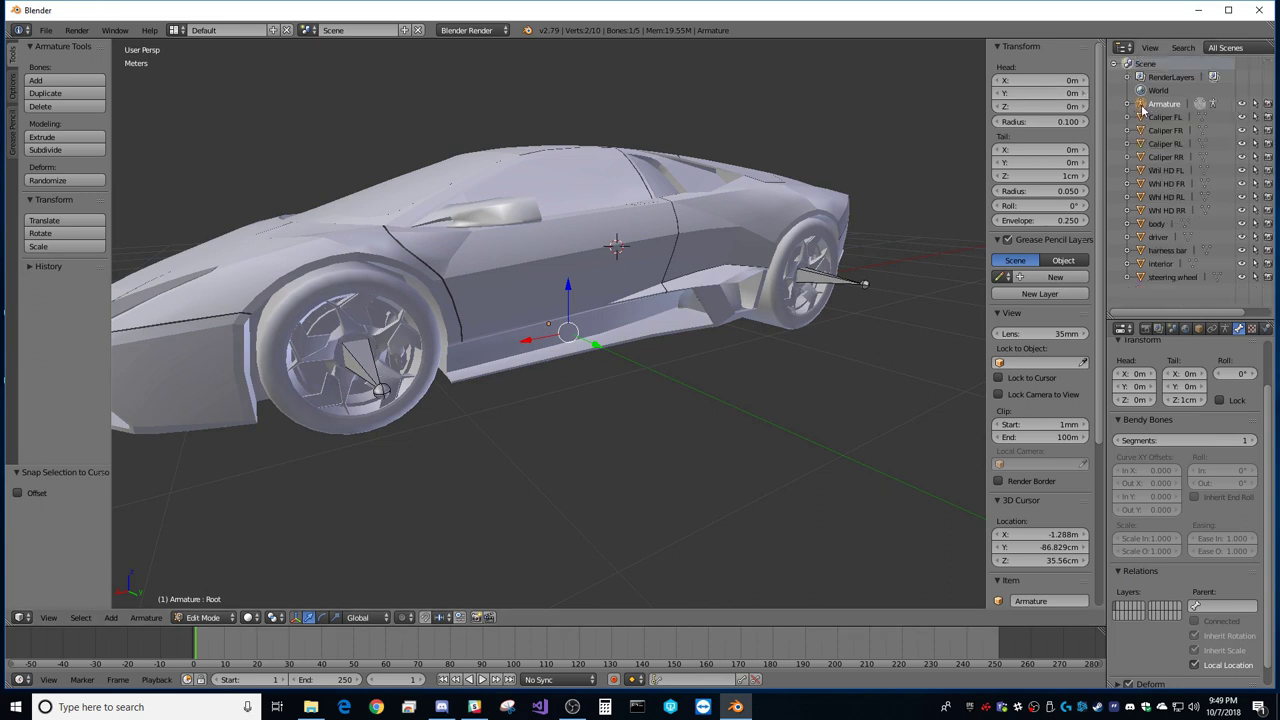
middle_drag(651, 437, 655, 437)
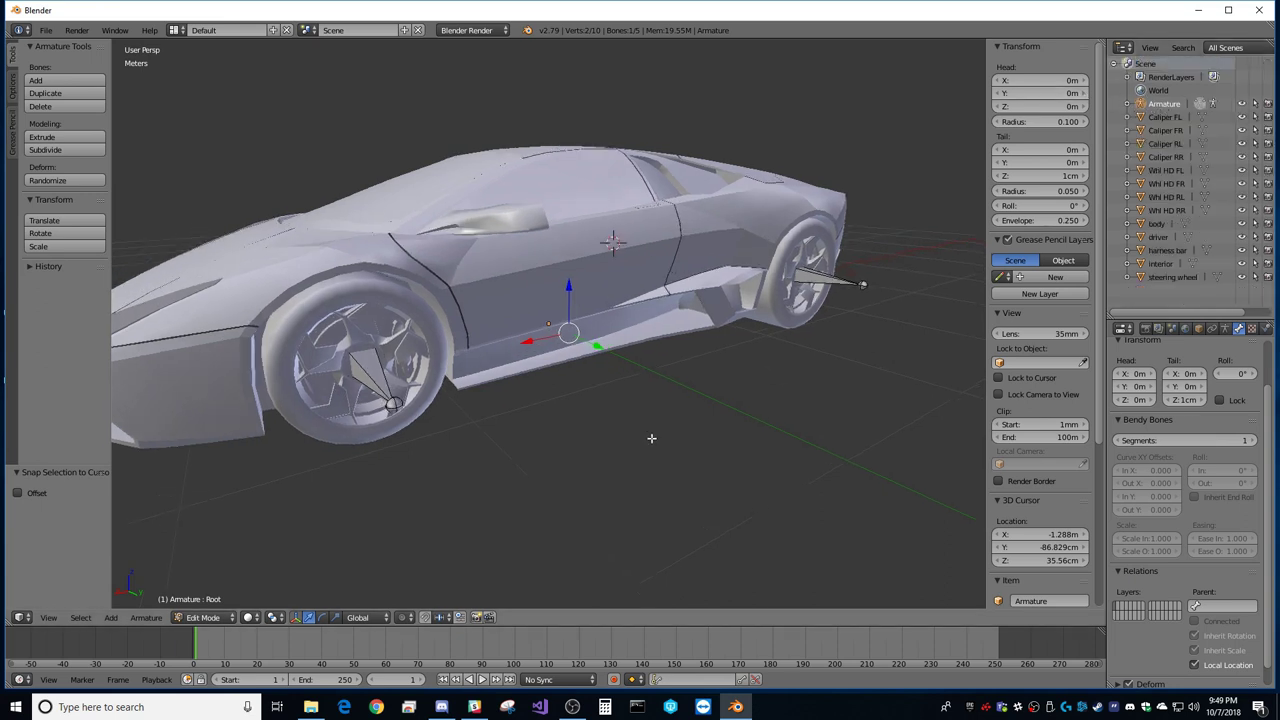
click(205, 617)
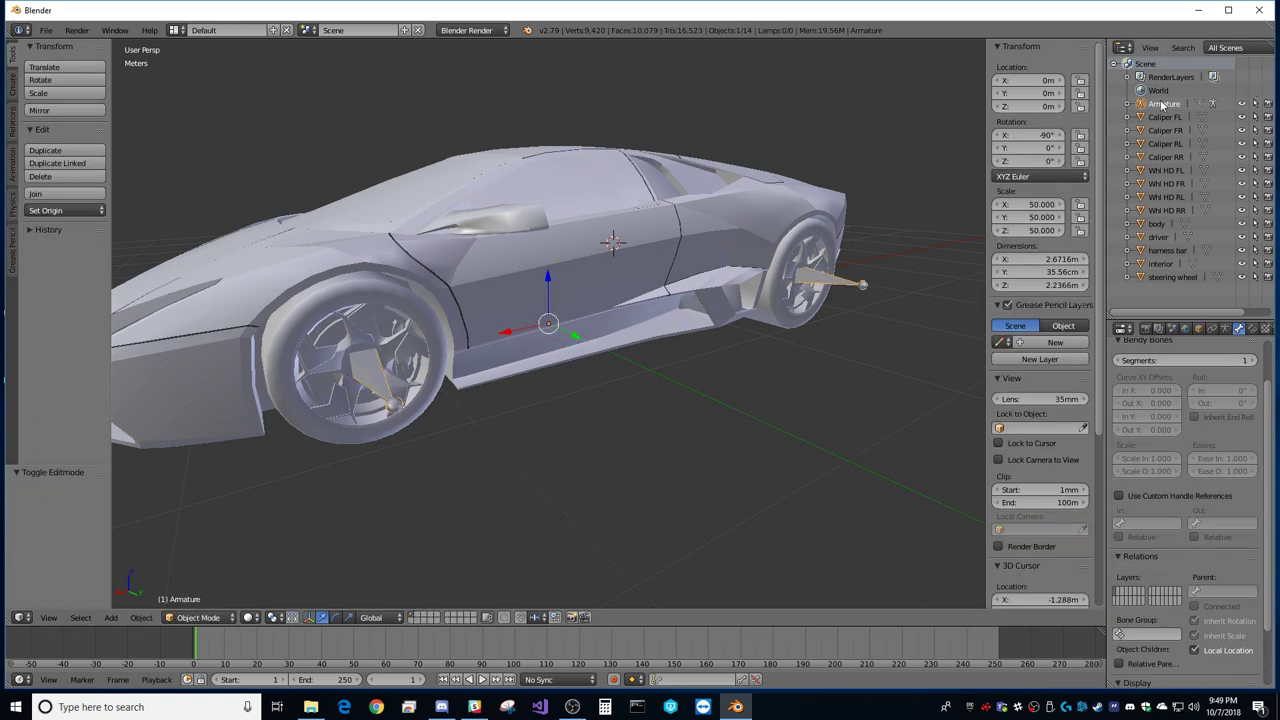
middle_drag(612, 416, 589, 410)
scroll(588, 415, down, 2)
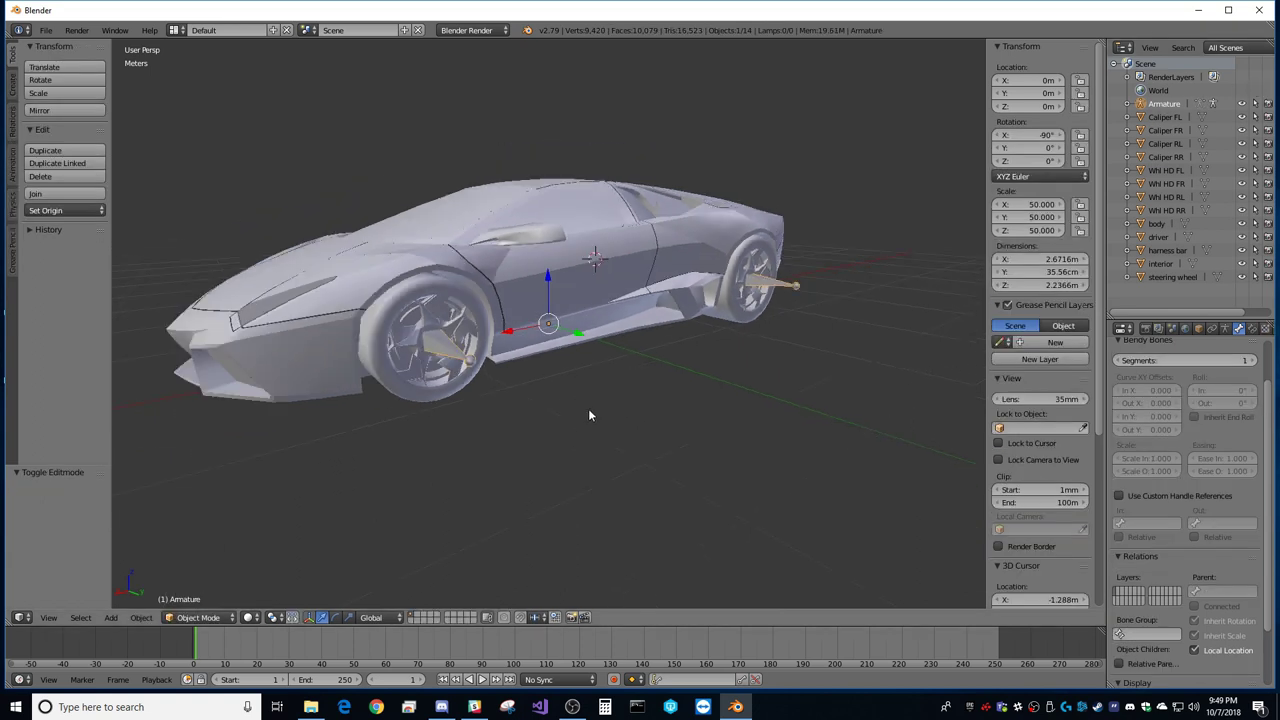
key(a)
key(a)
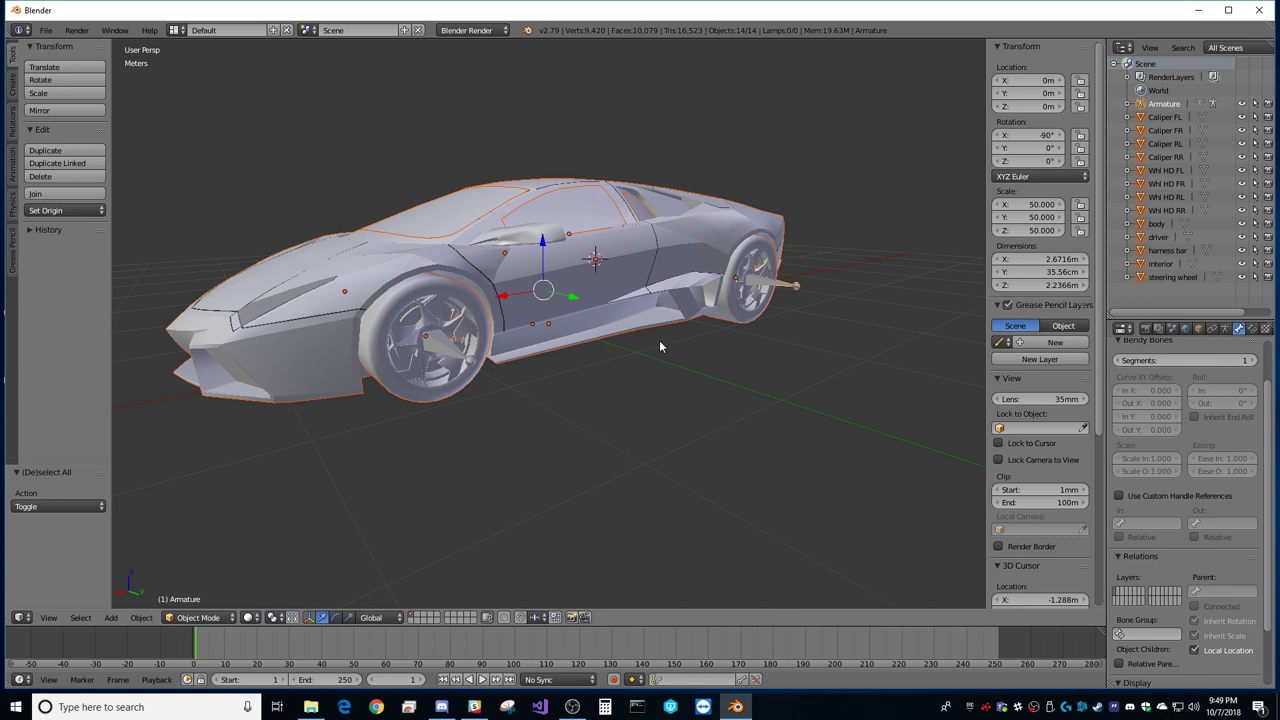
key(ctrl+p)
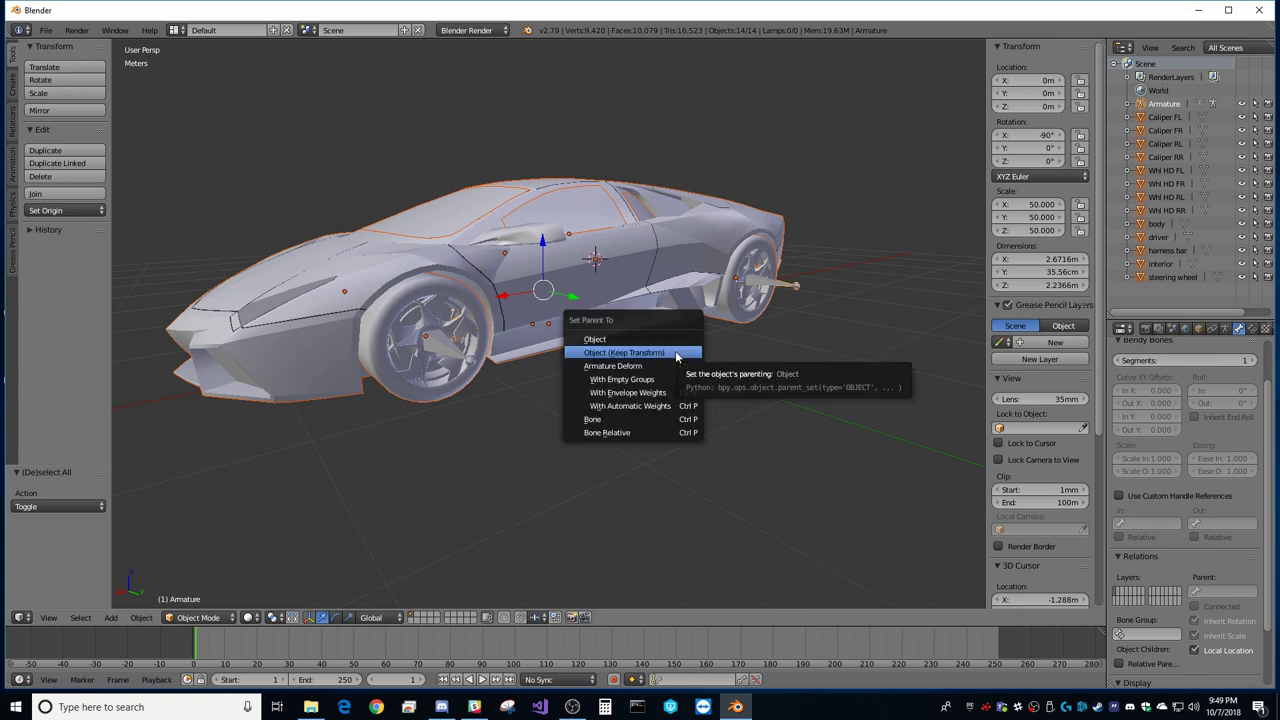
click(622, 380)
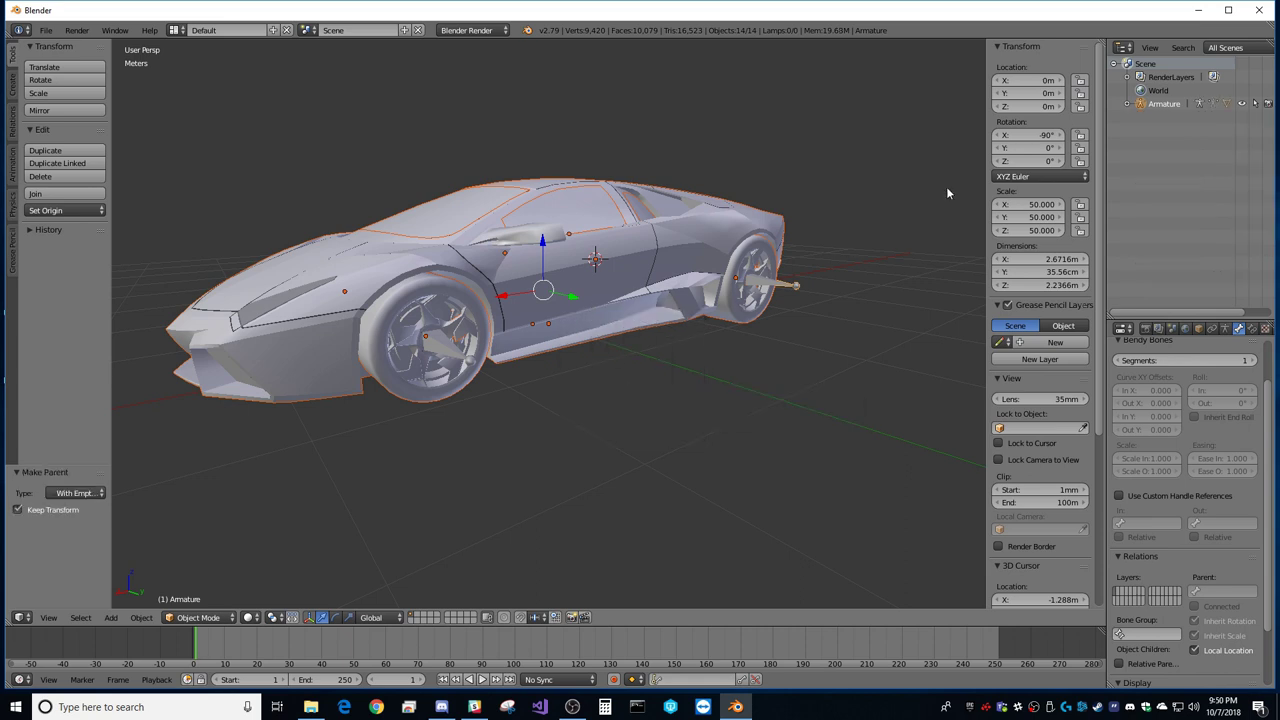
Step: Expand the armature's hierarchy and examine the vertex groups of the Caliper FL and Whl HD FL meshes
click(1127, 103)
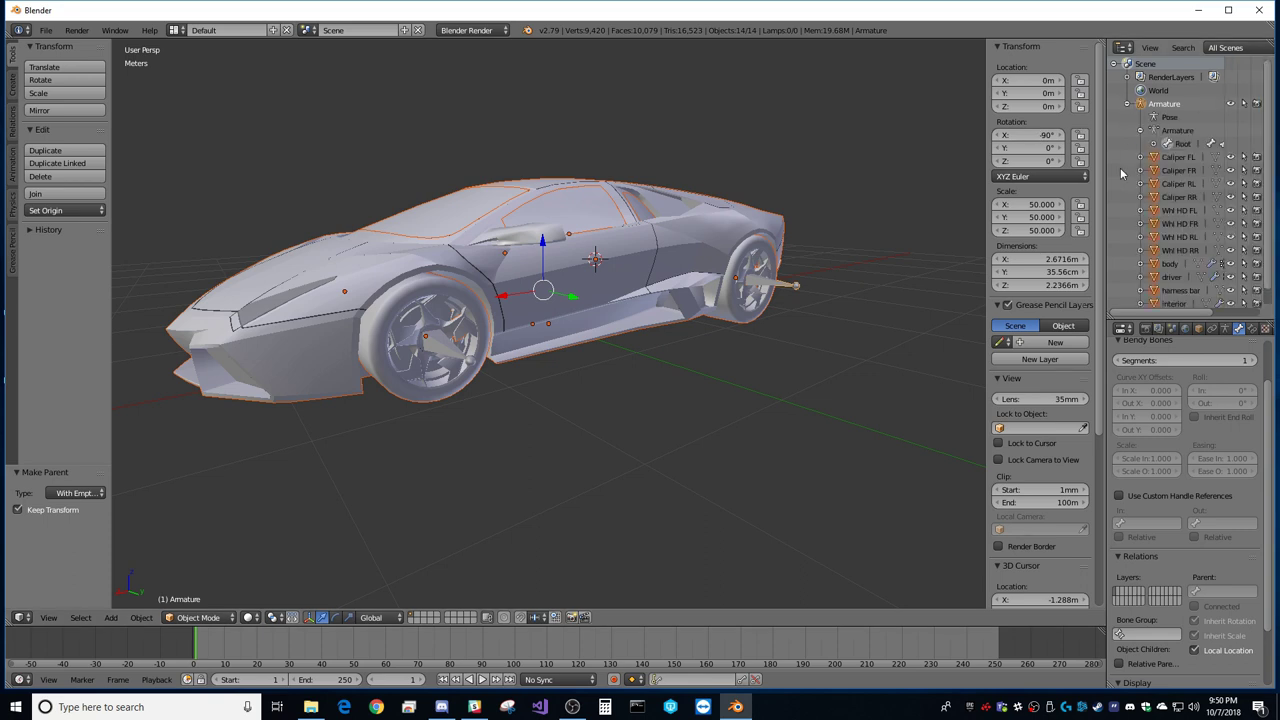
click(1153, 144)
scroll(1153, 147, down, 3)
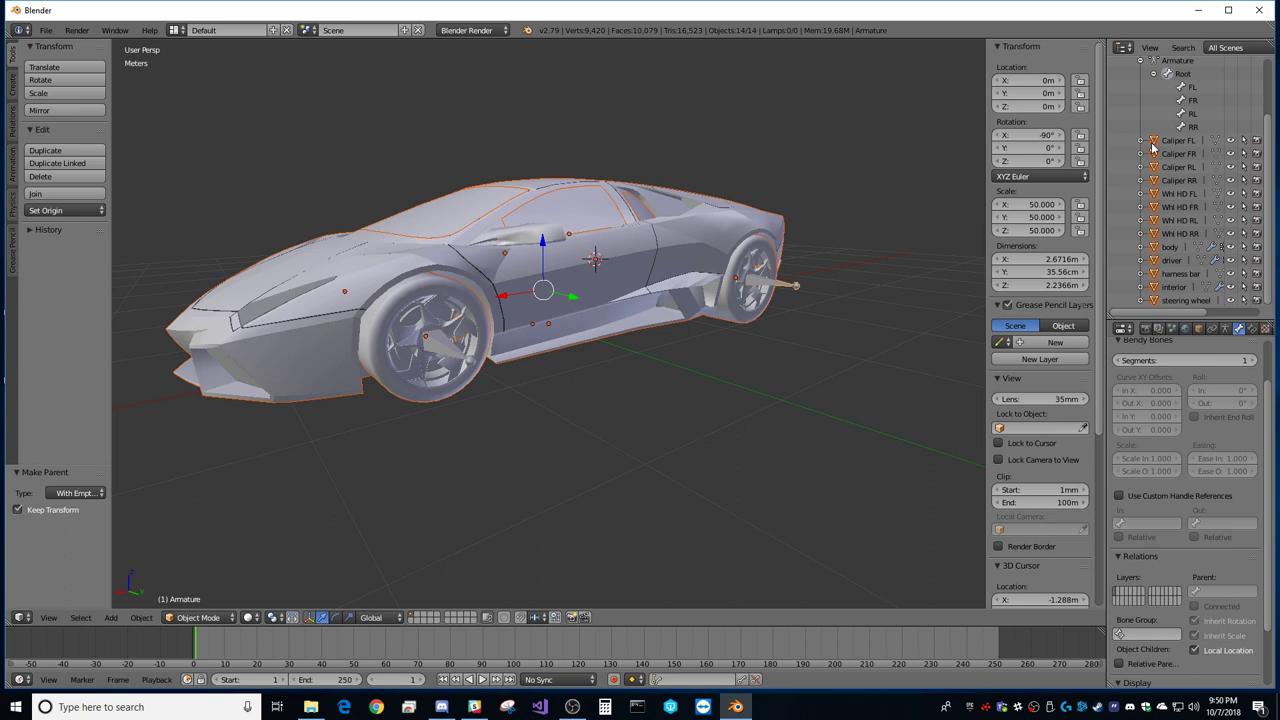
click(1170, 141)
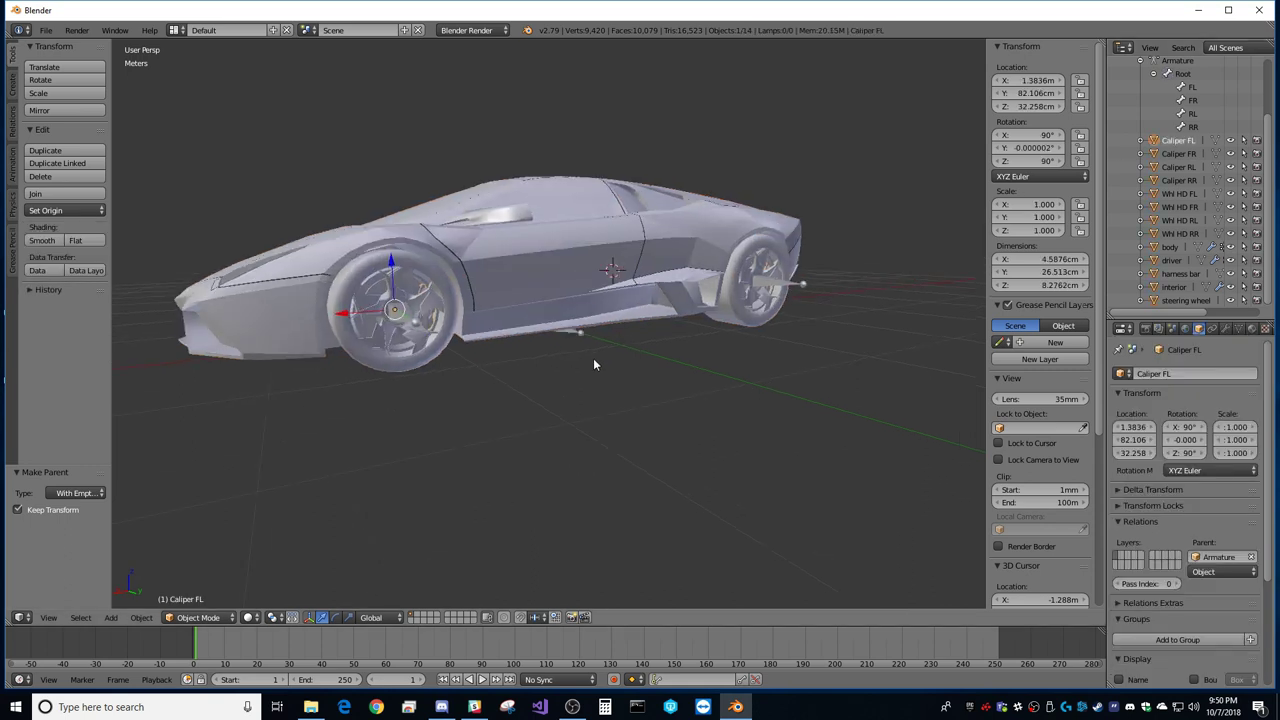
middle_drag(435, 298, 463, 322)
scroll(437, 305, up, 2)
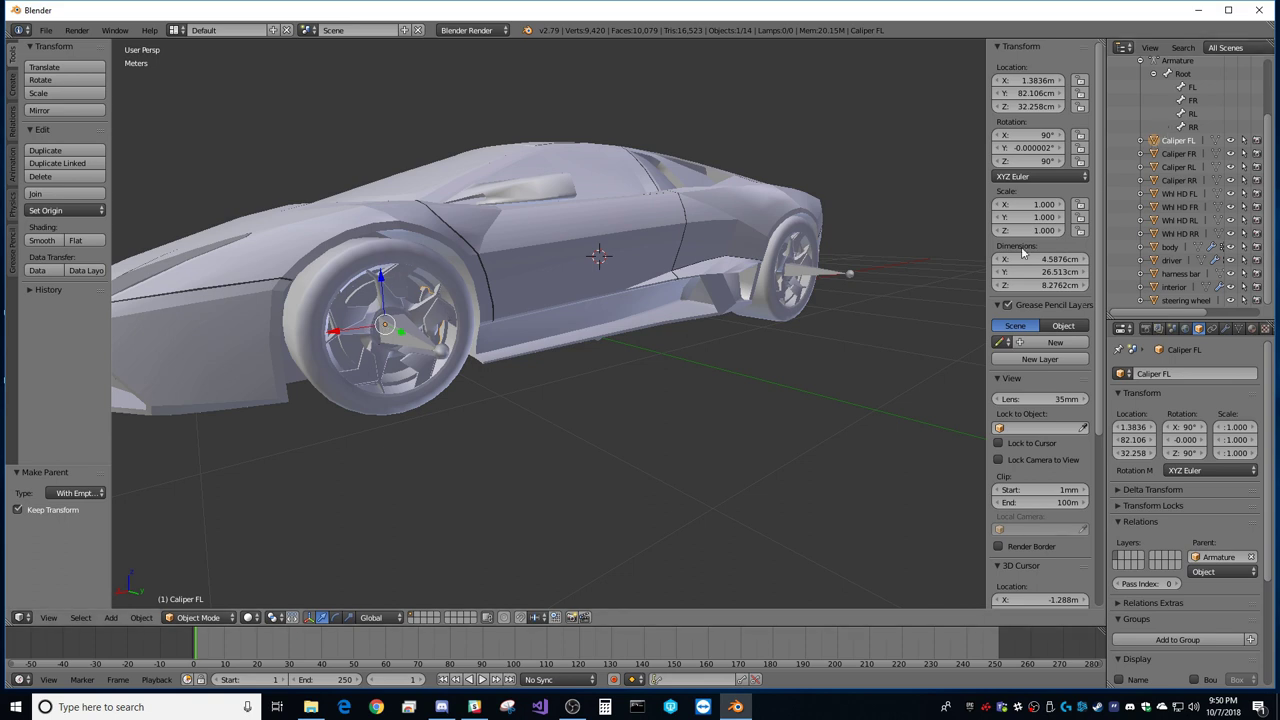
click(1238, 328)
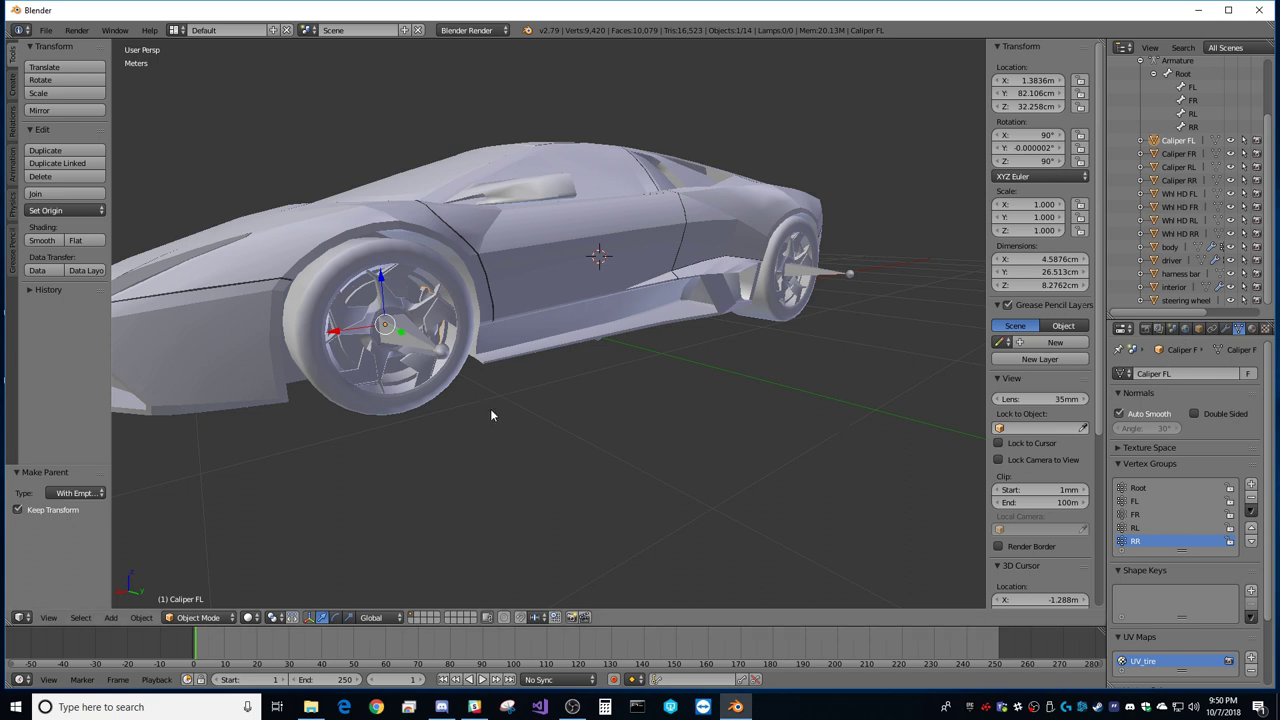
middle_drag(547, 373, 556, 367)
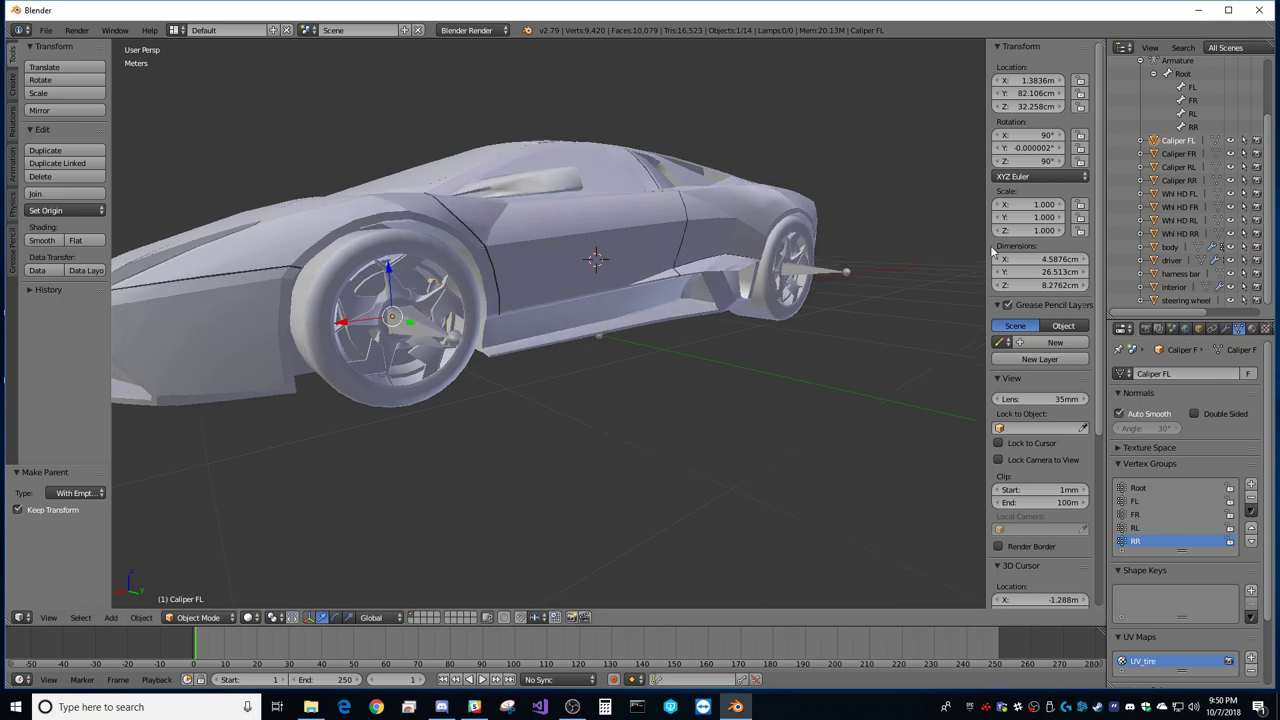
click(1153, 194)
middle_drag(519, 456, 529, 455)
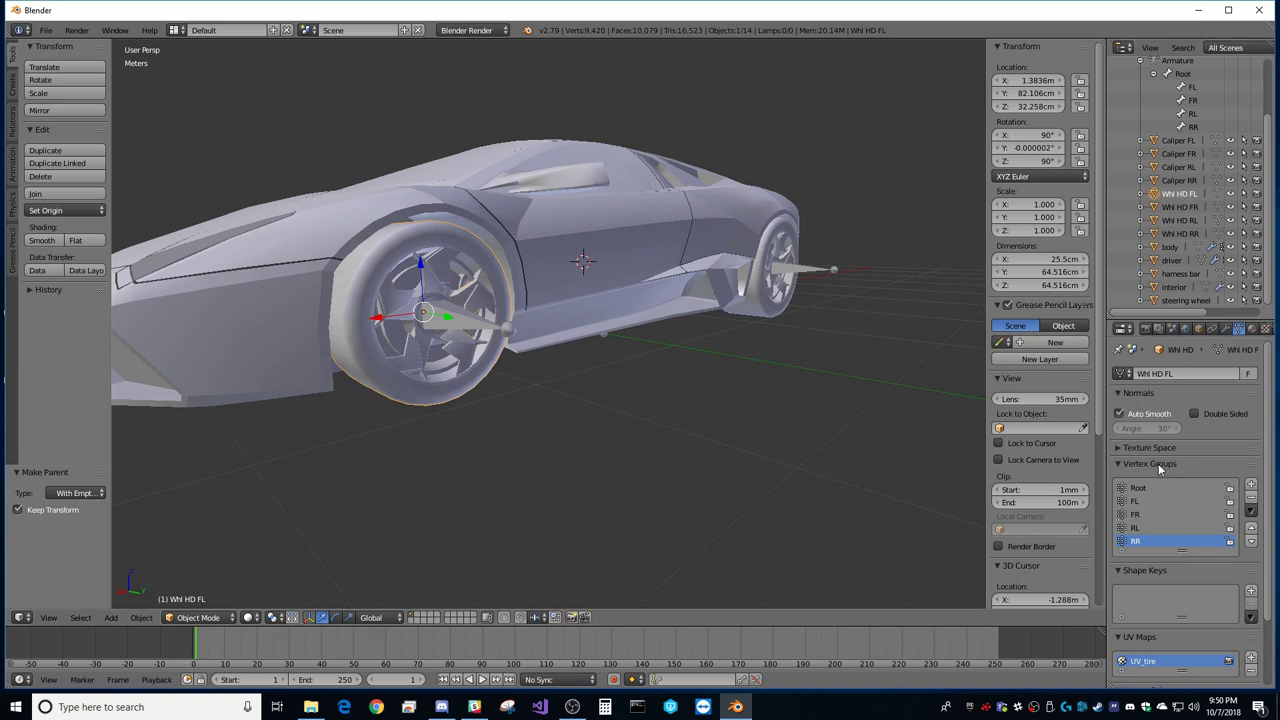
scroll(1181, 128, up, 2)
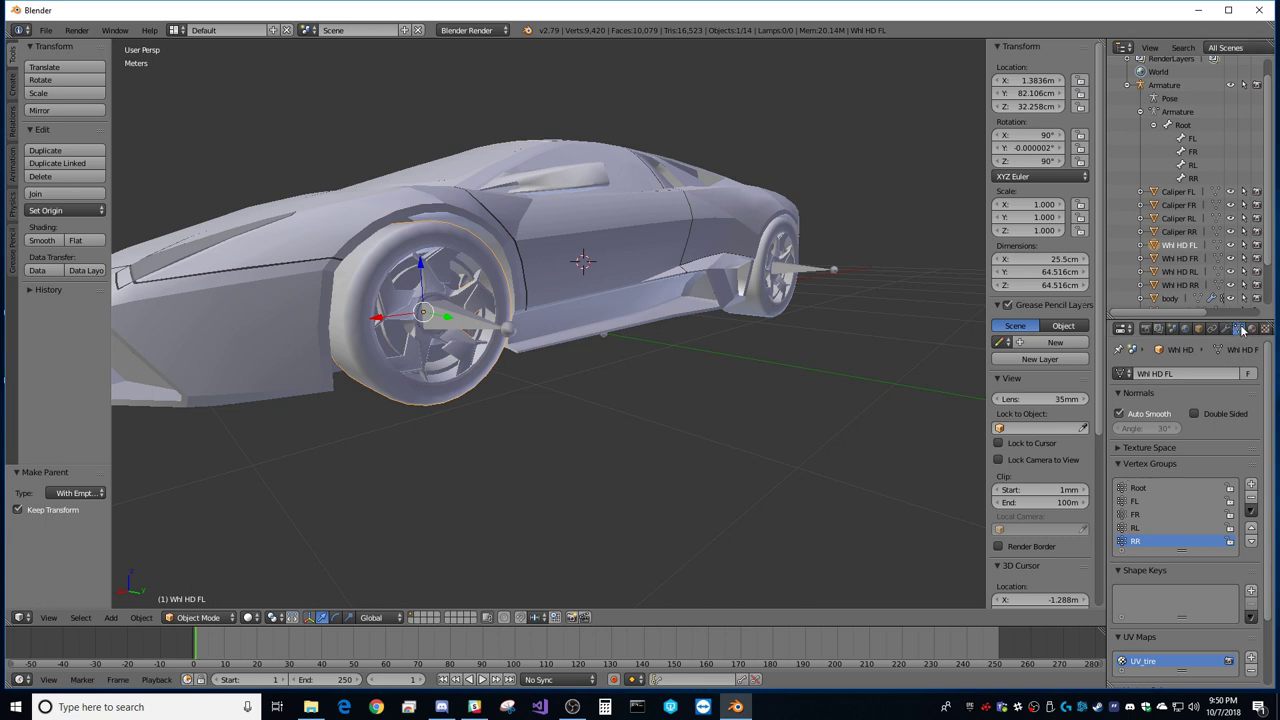
Step: Collapse the bone hierarchy, select all vertices of Whl HD FL in Edit Mode and make FL its active vertex group
click(1139, 112)
click(1127, 102)
click(1127, 103)
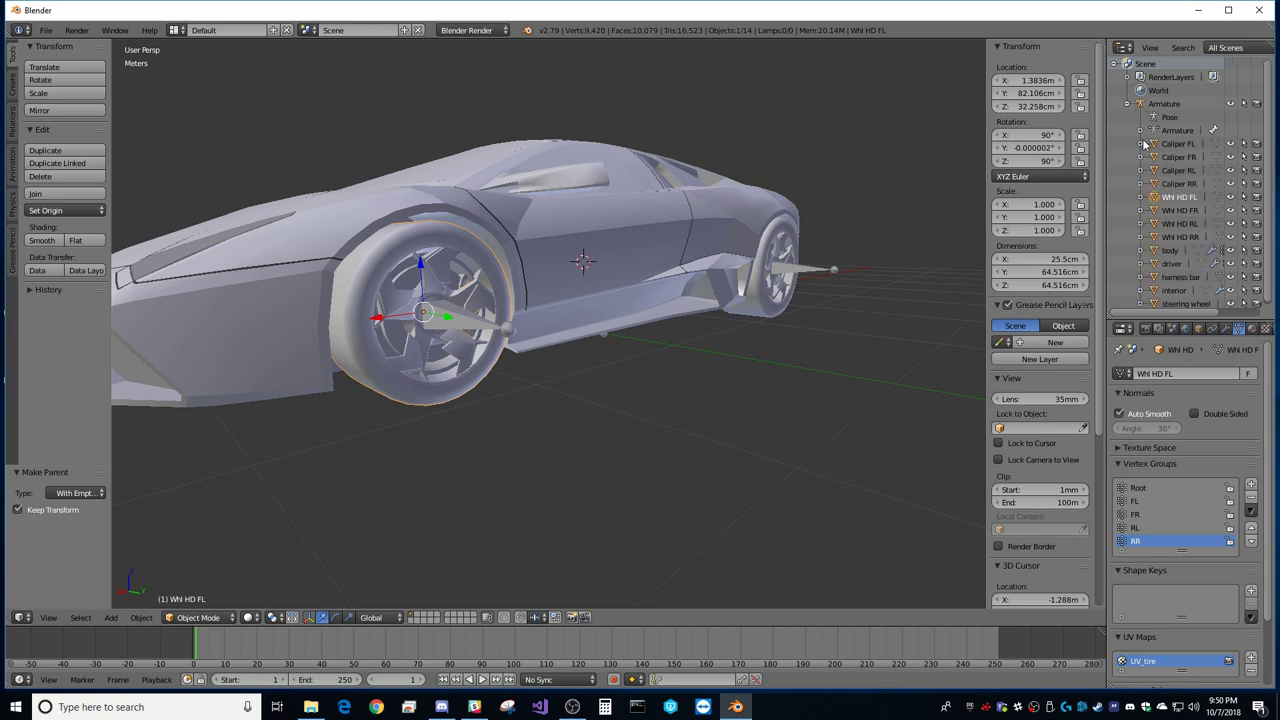
click(1169, 229)
click(1156, 197)
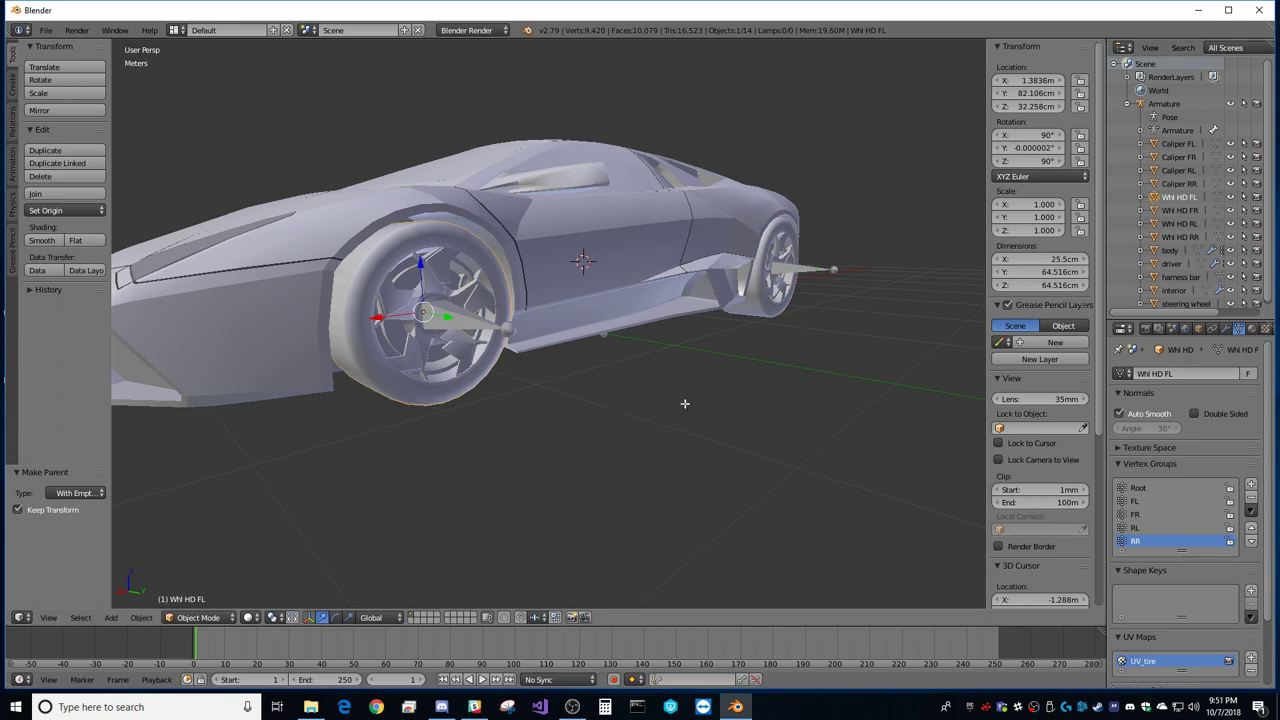
key(Tab)
key(a)
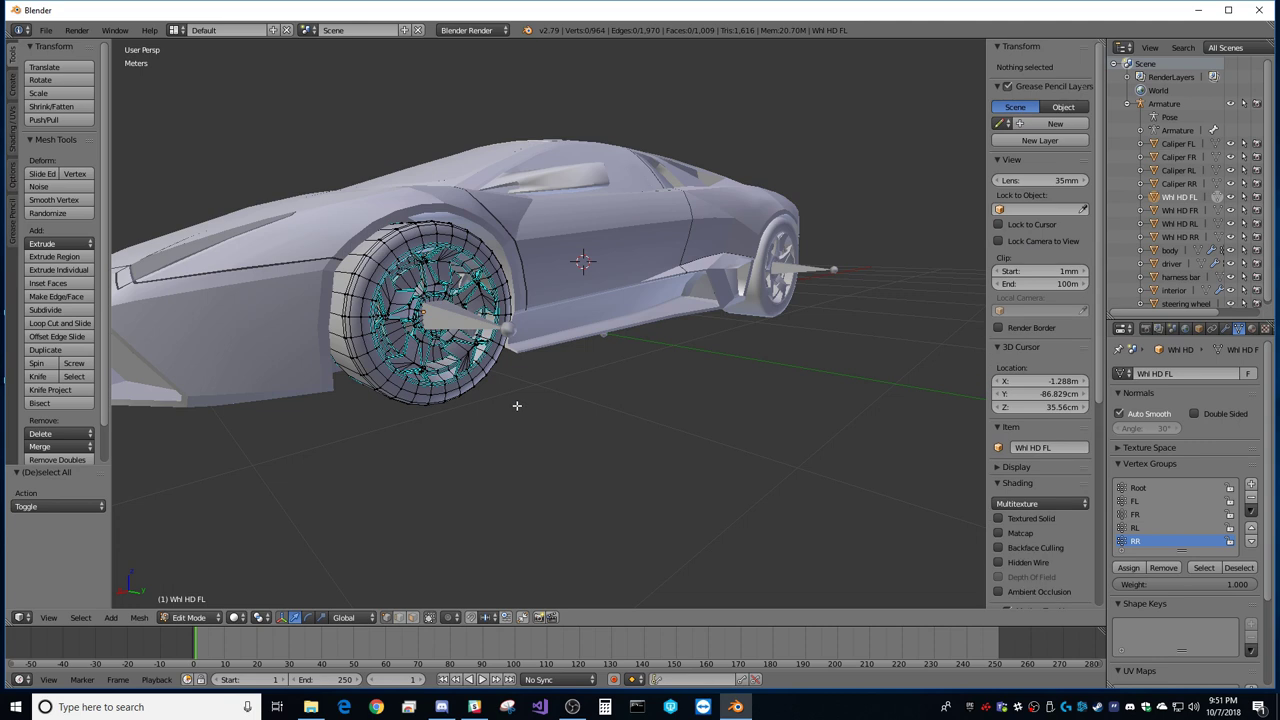
key(a)
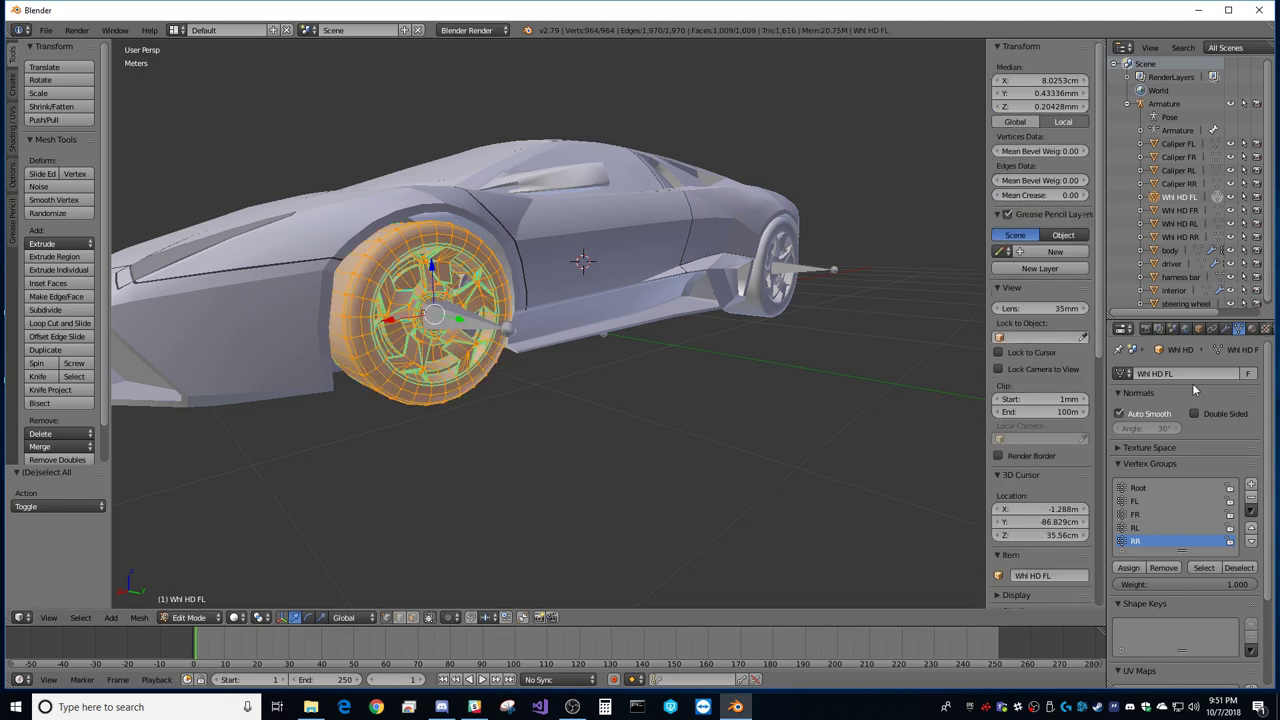
click(1136, 501)
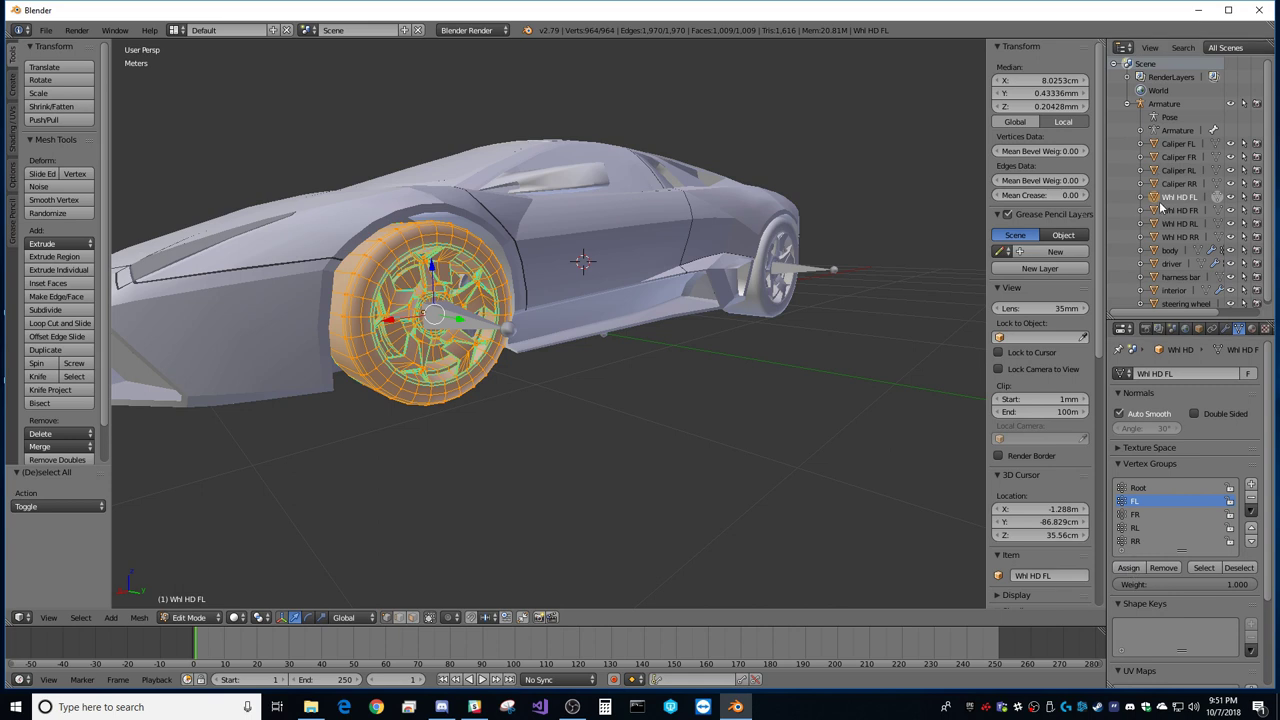
middle_drag(666, 344, 649, 341)
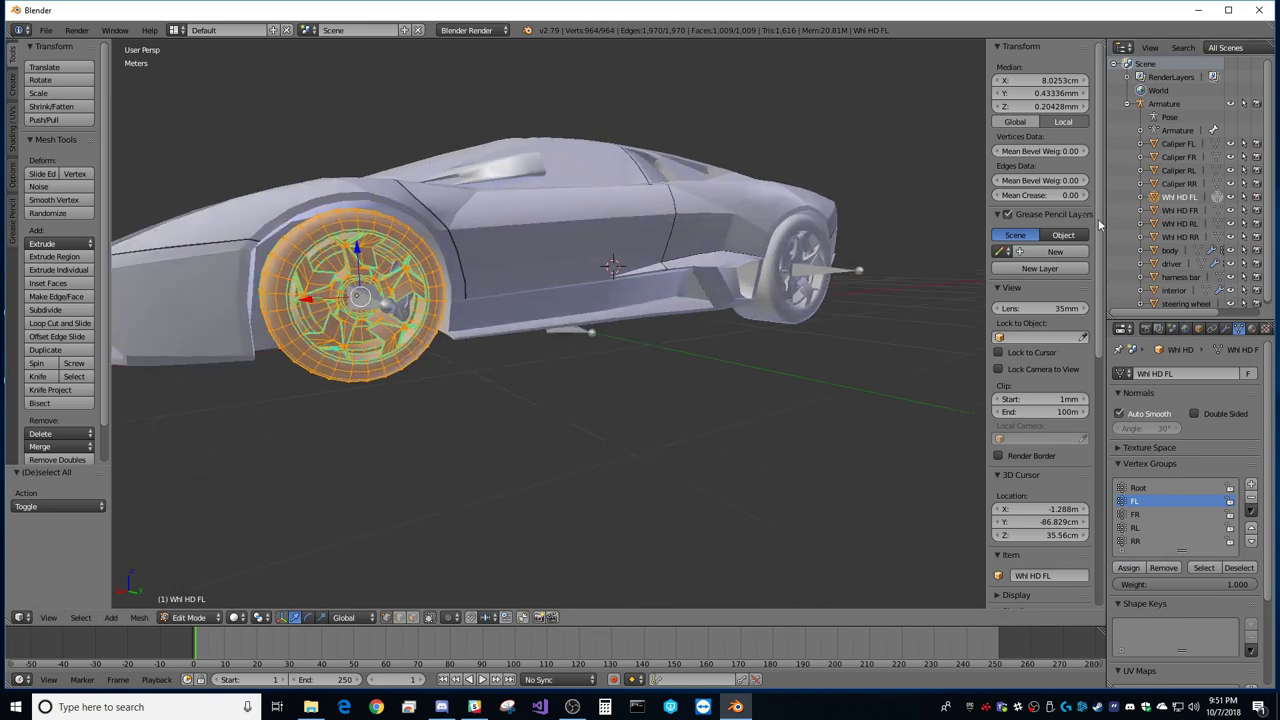
Step: Assign all vertices of the Caliper FL mesh to its FL vertex group in Edit Mode
click(1158, 145)
middle_drag(545, 445, 527, 443)
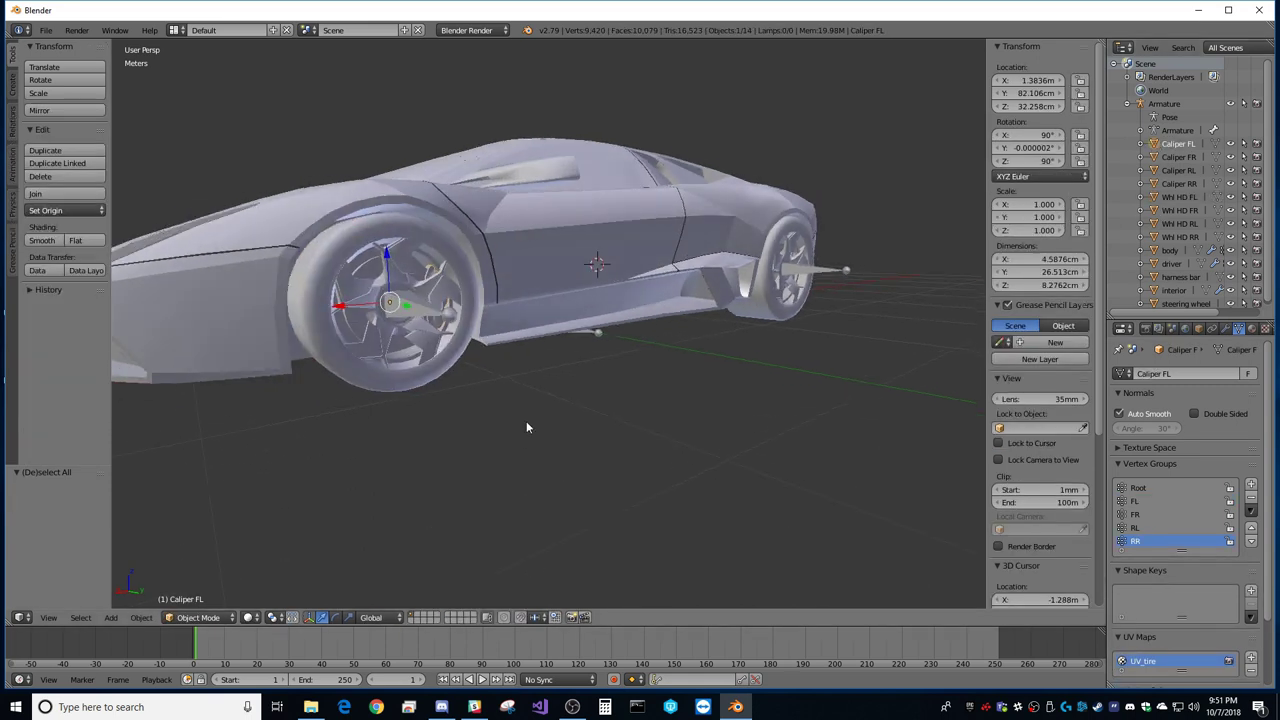
key(a)
key(a)
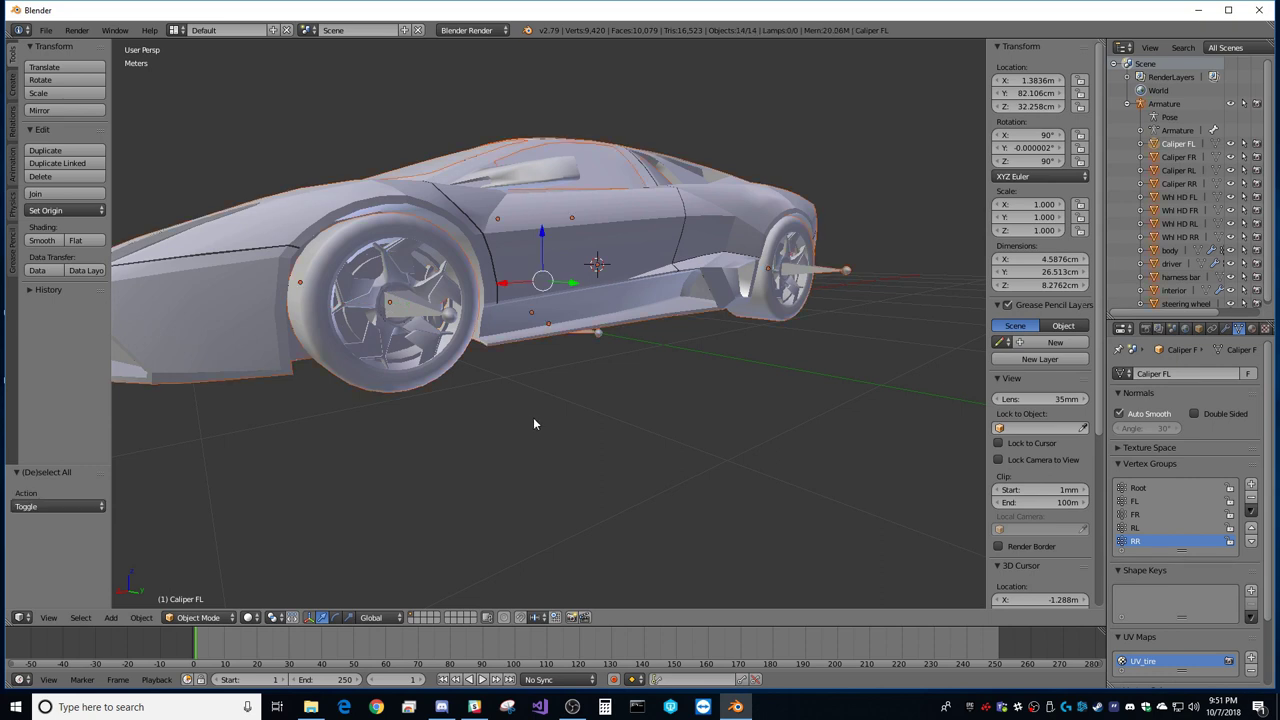
click(1154, 145)
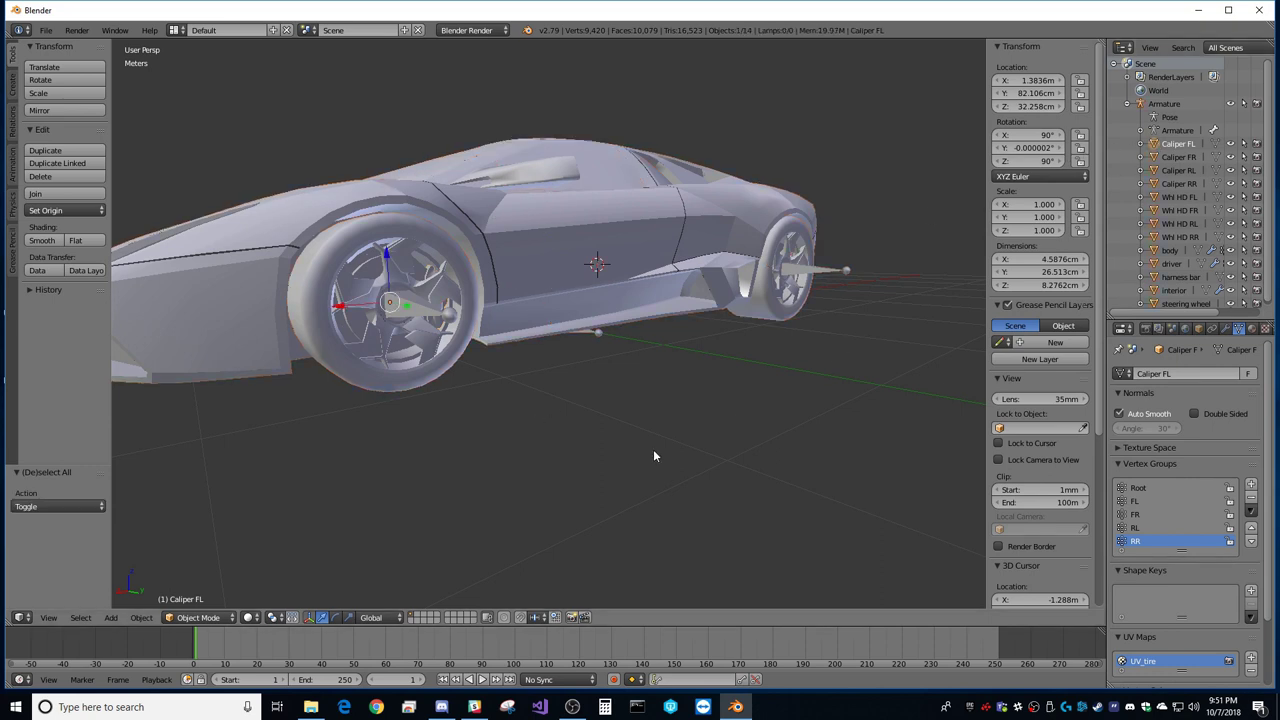
key(Tab)
click(1150, 501)
click(1128, 567)
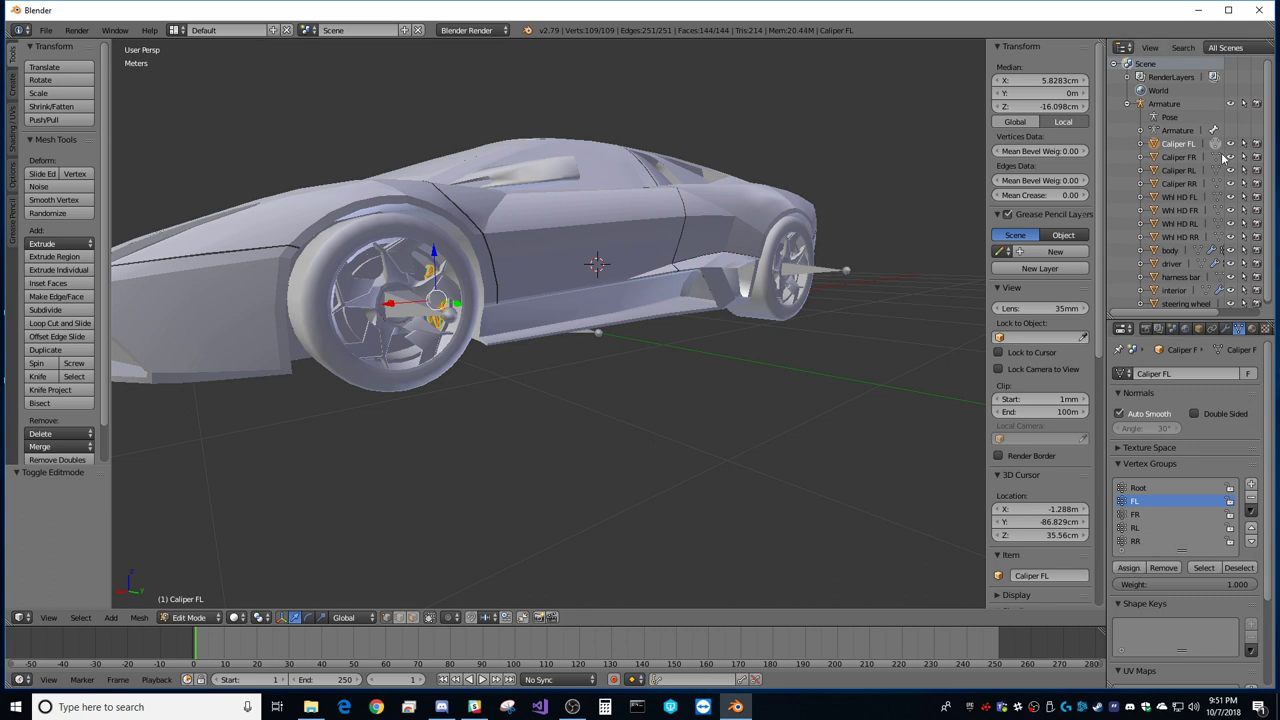
Step: Assign the vertices of Caliper FR to the FR vertex group and those of Caliper RL to the RL group
click(1161, 160)
key(Tab)
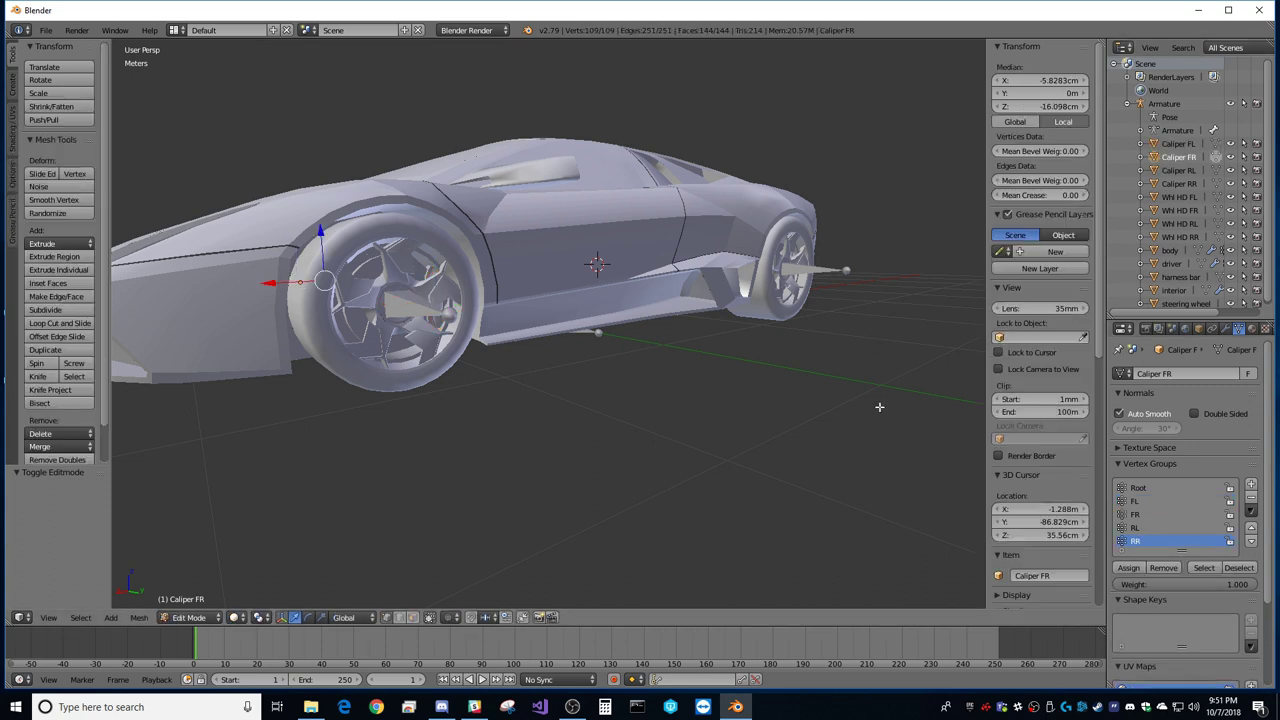
click(1135, 514)
click(1128, 567)
click(1178, 170)
key(Tab)
click(1135, 527)
click(1128, 567)
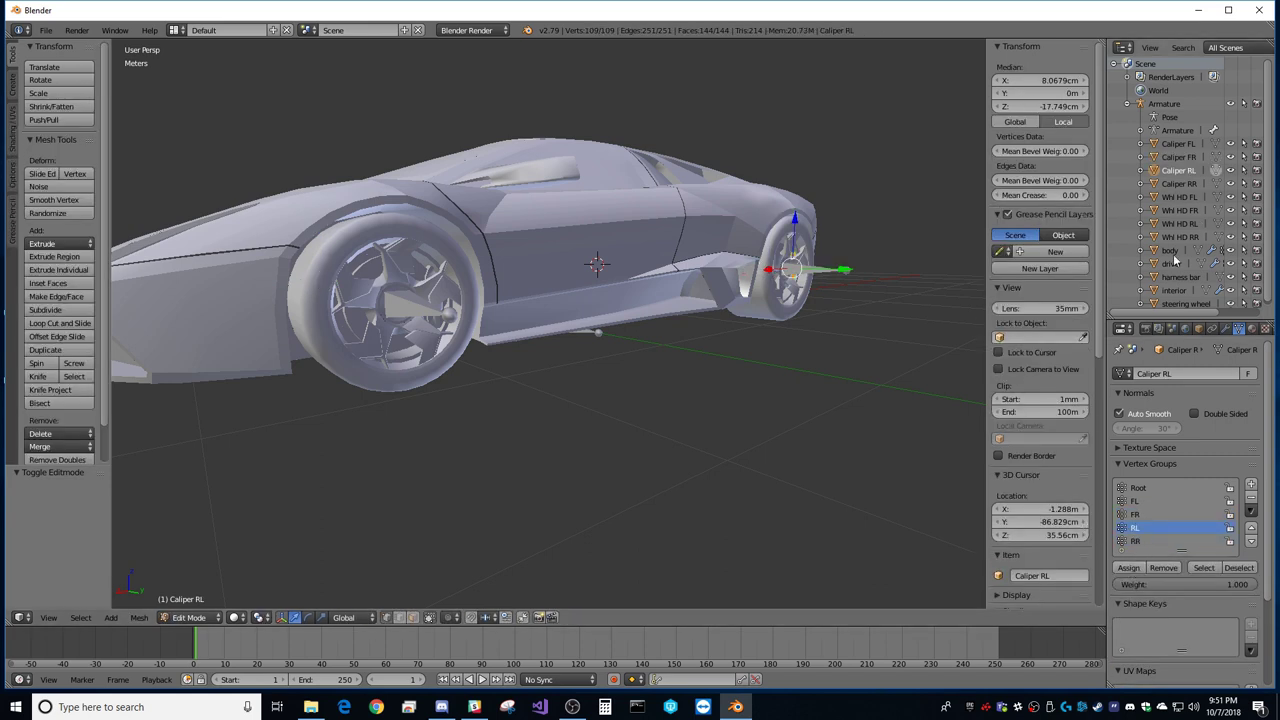
Step: Assign all vertices of the Caliper RR mesh to its RR vertex group
click(1180, 184)
key(Tab)
click(1136, 538)
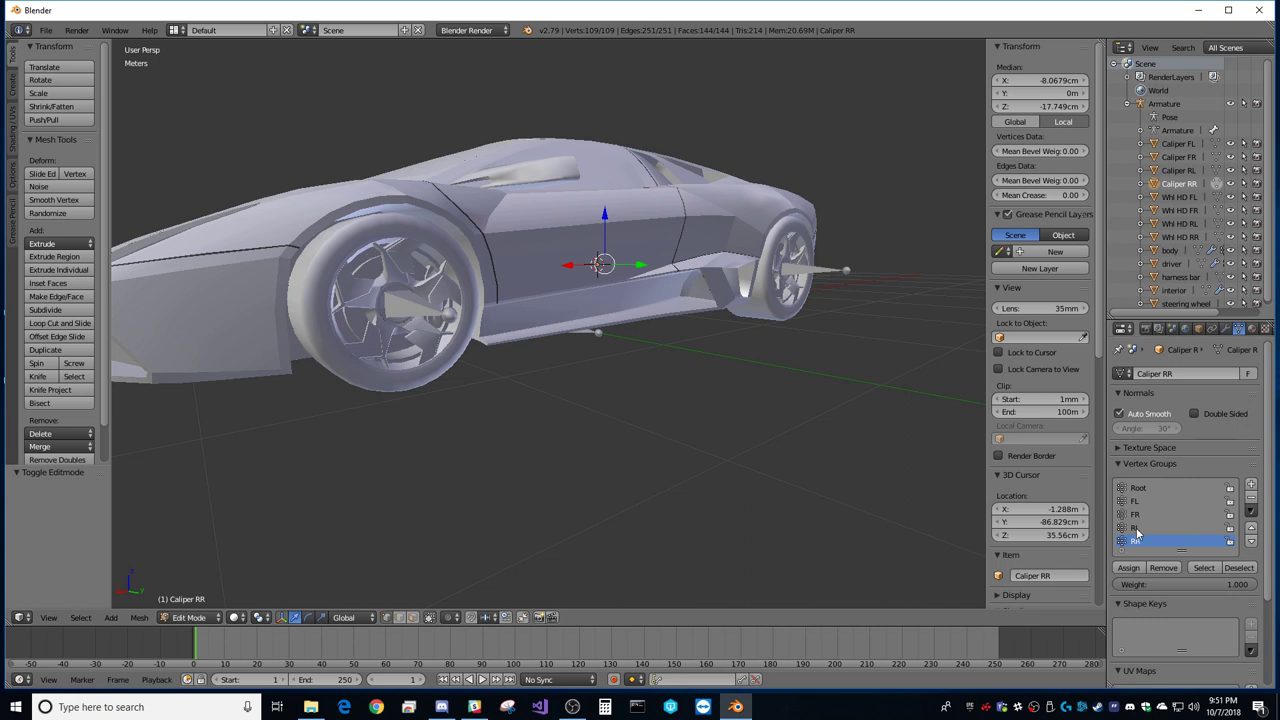
click(1128, 567)
Step: Assign the vertices of Whl HD FL to the FL vertex group and those of Whl HD FR to the FR group
click(1180, 197)
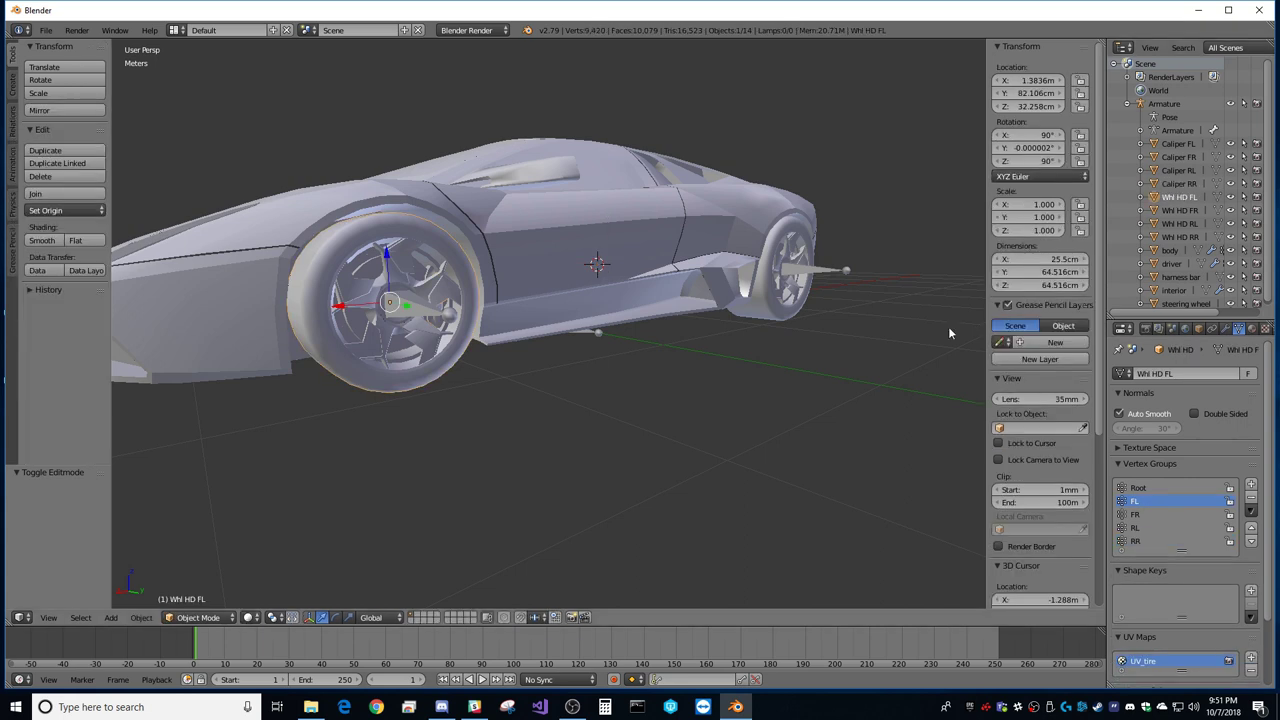
key(Tab)
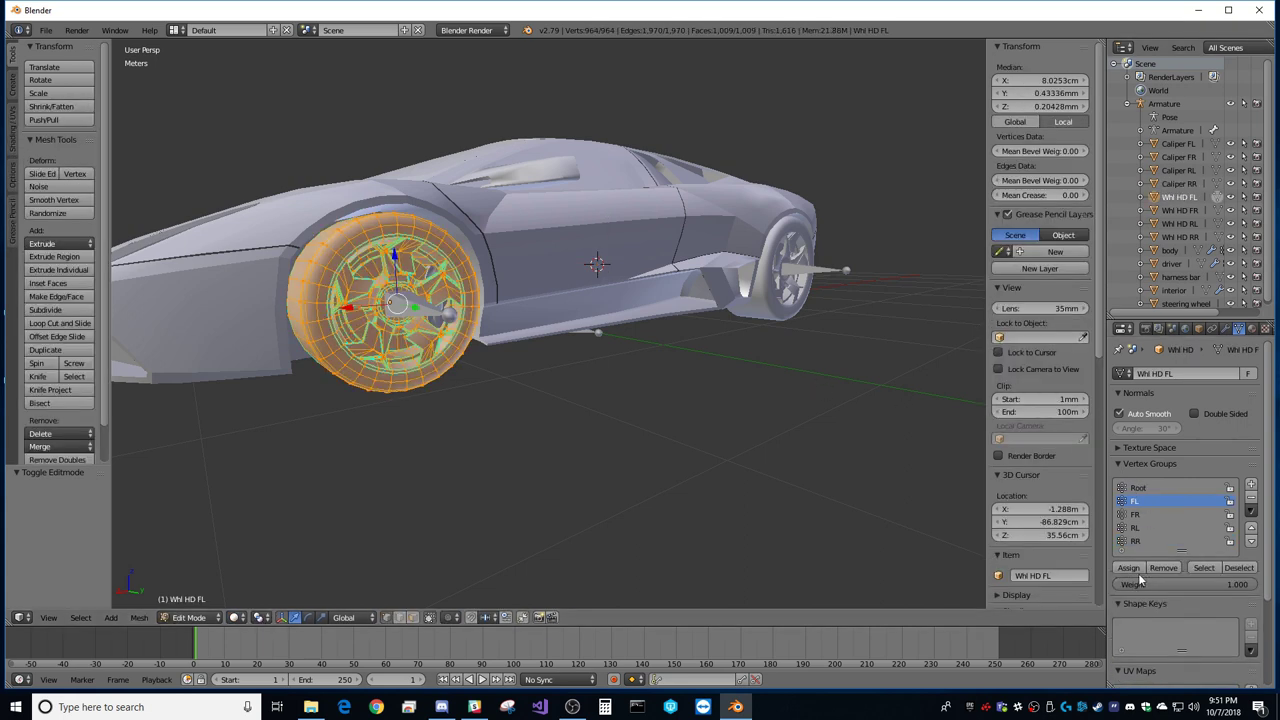
click(1180, 210)
key(Tab)
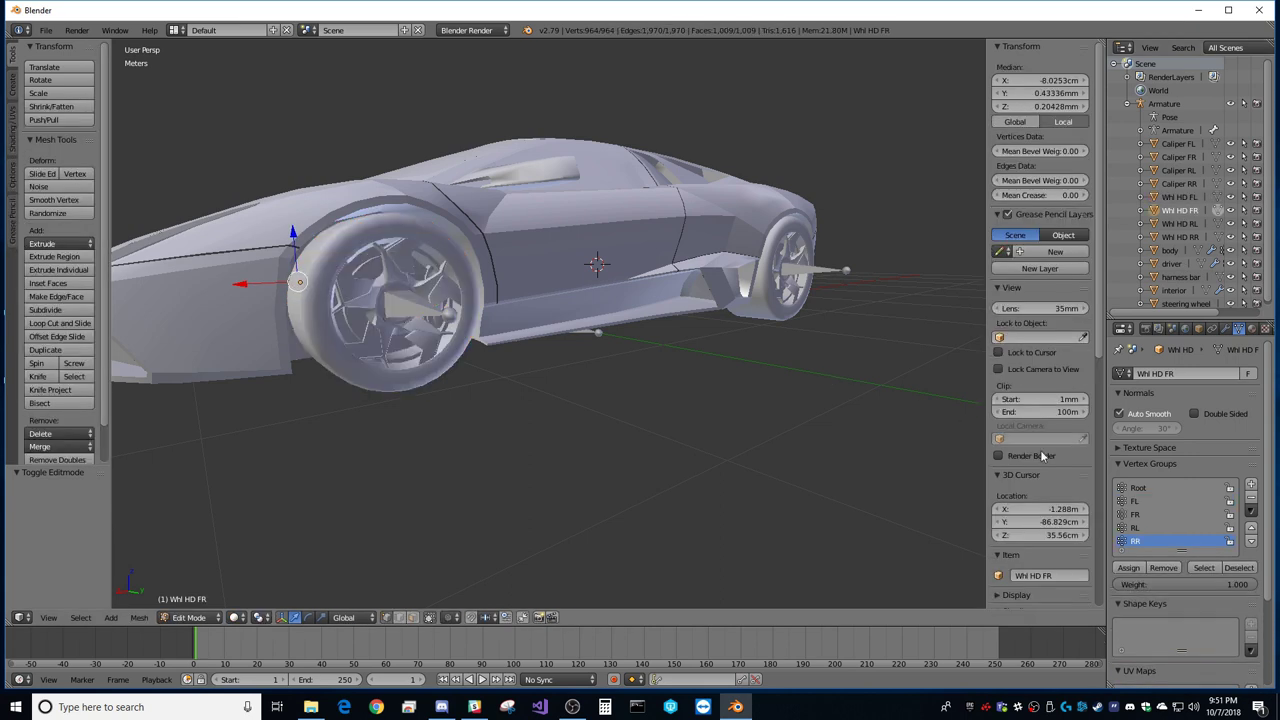
click(1140, 514)
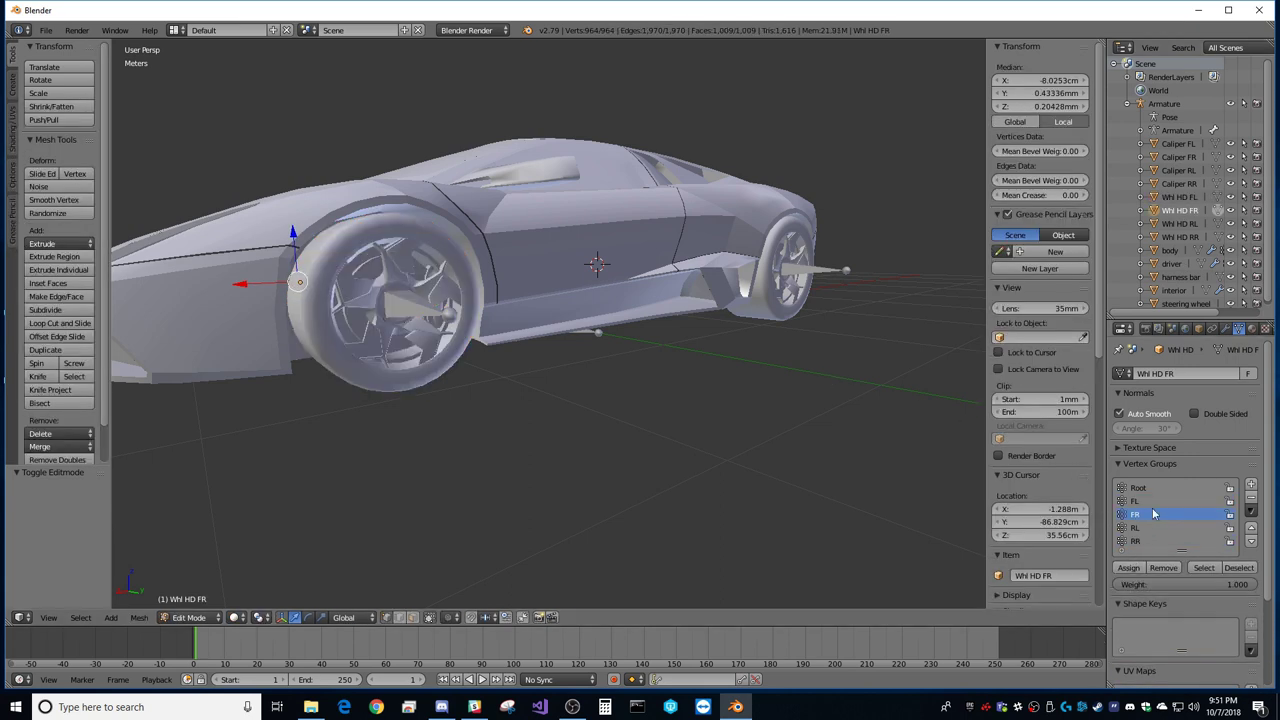
Step: Assign the vertices of Whl HD RL to the RL vertex group and those of Whl HD RR to the RR group
click(1185, 224)
key(Tab)
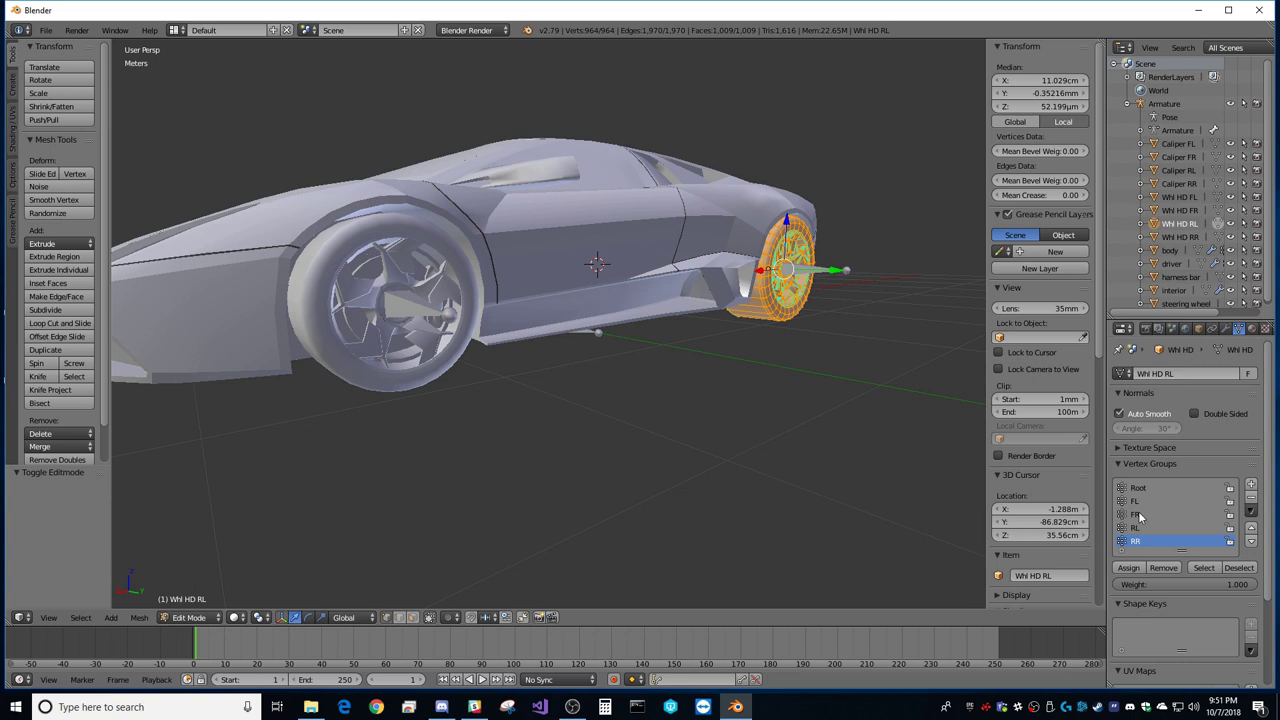
click(1183, 237)
key(Tab)
click(1133, 567)
Step: Assign all vertices of the body mesh to its Root vertex group
scroll(1160, 250, down, 1)
click(1162, 246)
key(Tab)
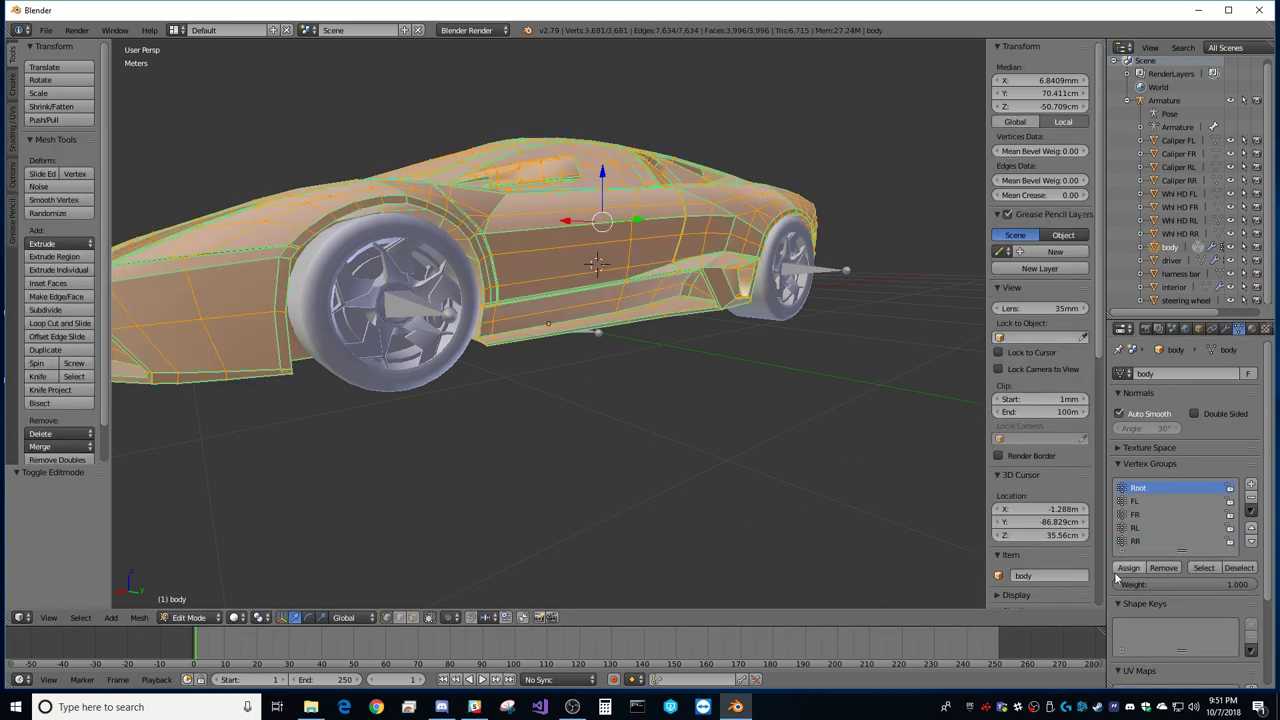
Step: Delete the driver object from the scene
click(1170, 260)
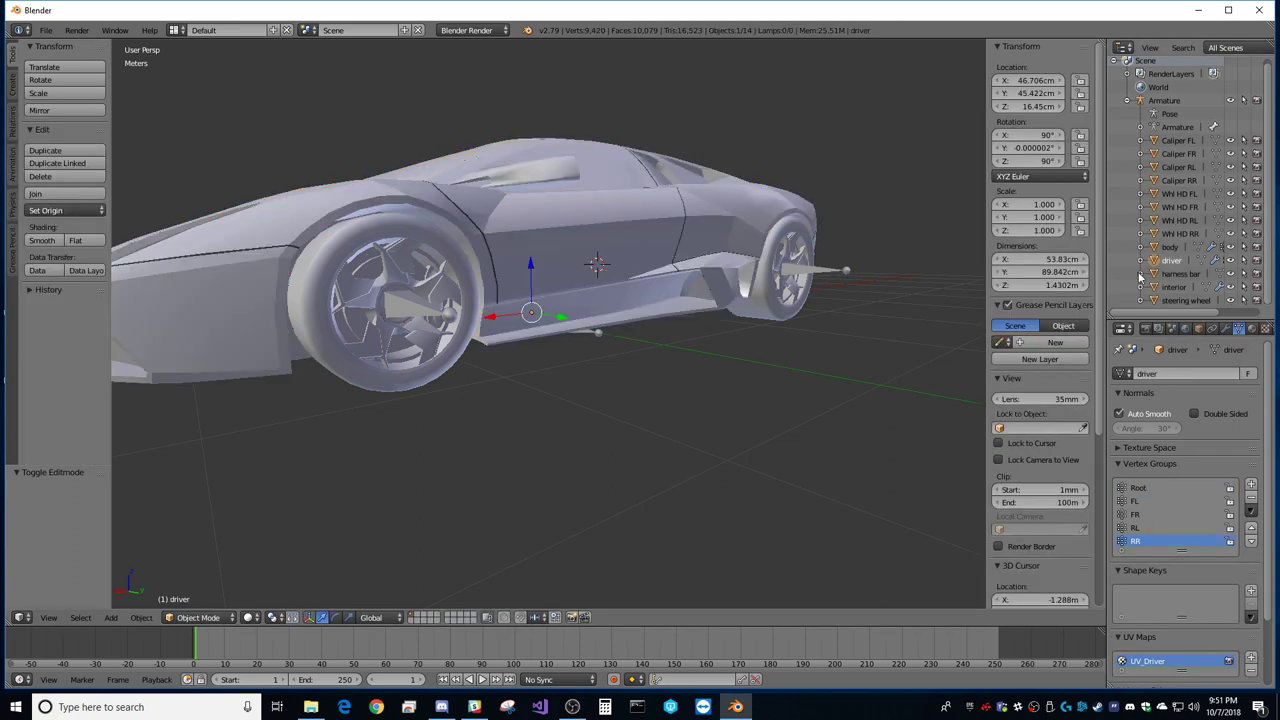
key(x)
click(790, 324)
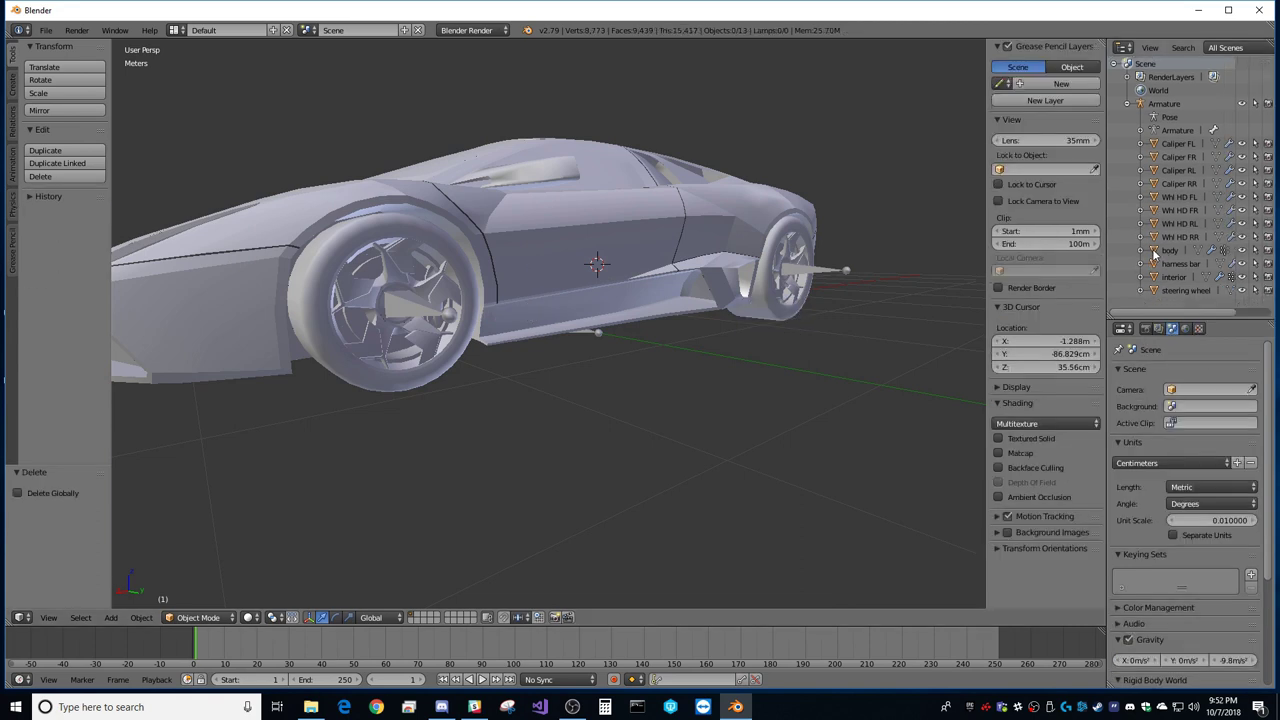
Step: Assign all vertices of the harness bar, interior and steering wheel meshes to their Root vertex groups
click(1158, 264)
key(Tab)
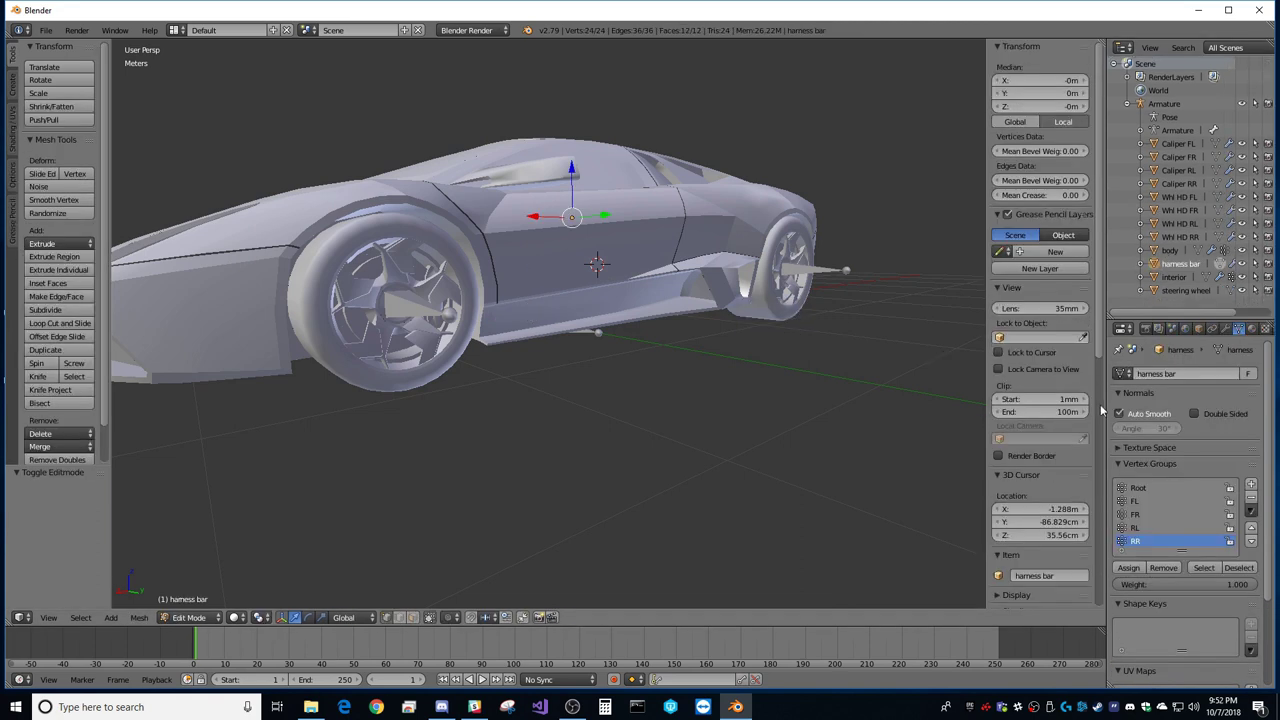
click(1138, 488)
click(1150, 278)
key(Tab)
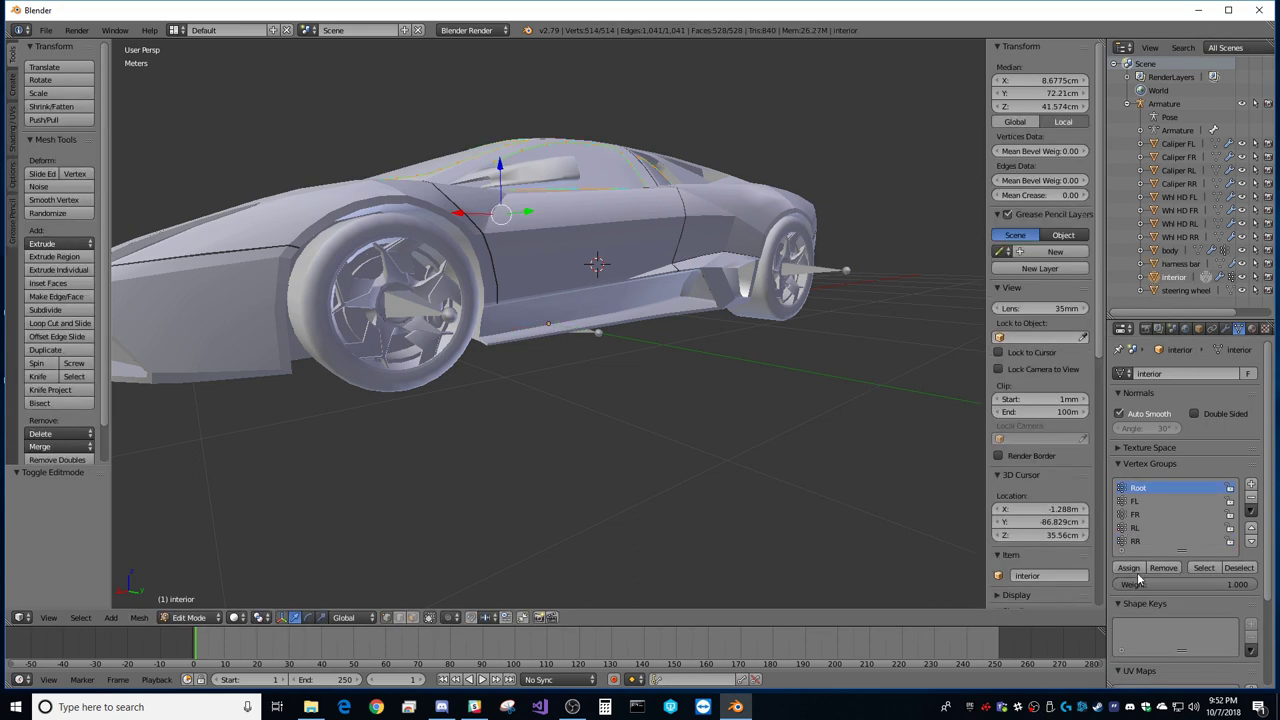
click(1160, 291)
key(Tab)
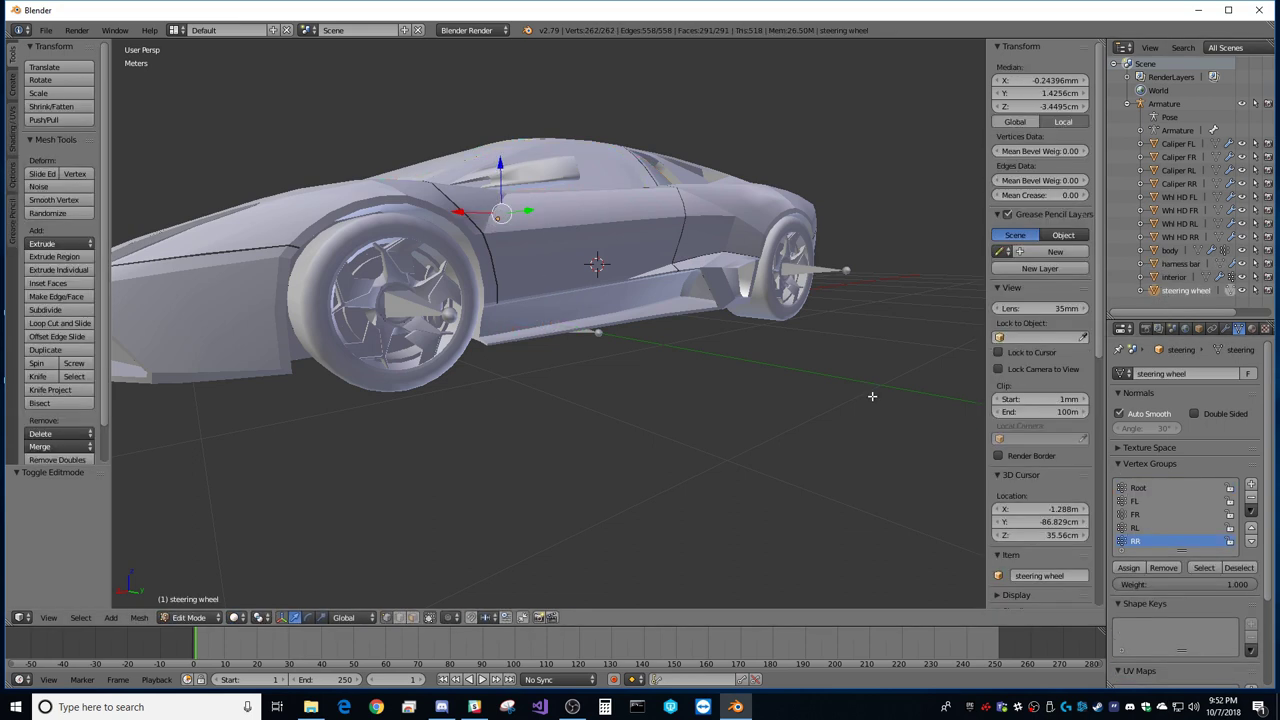
click(1138, 488)
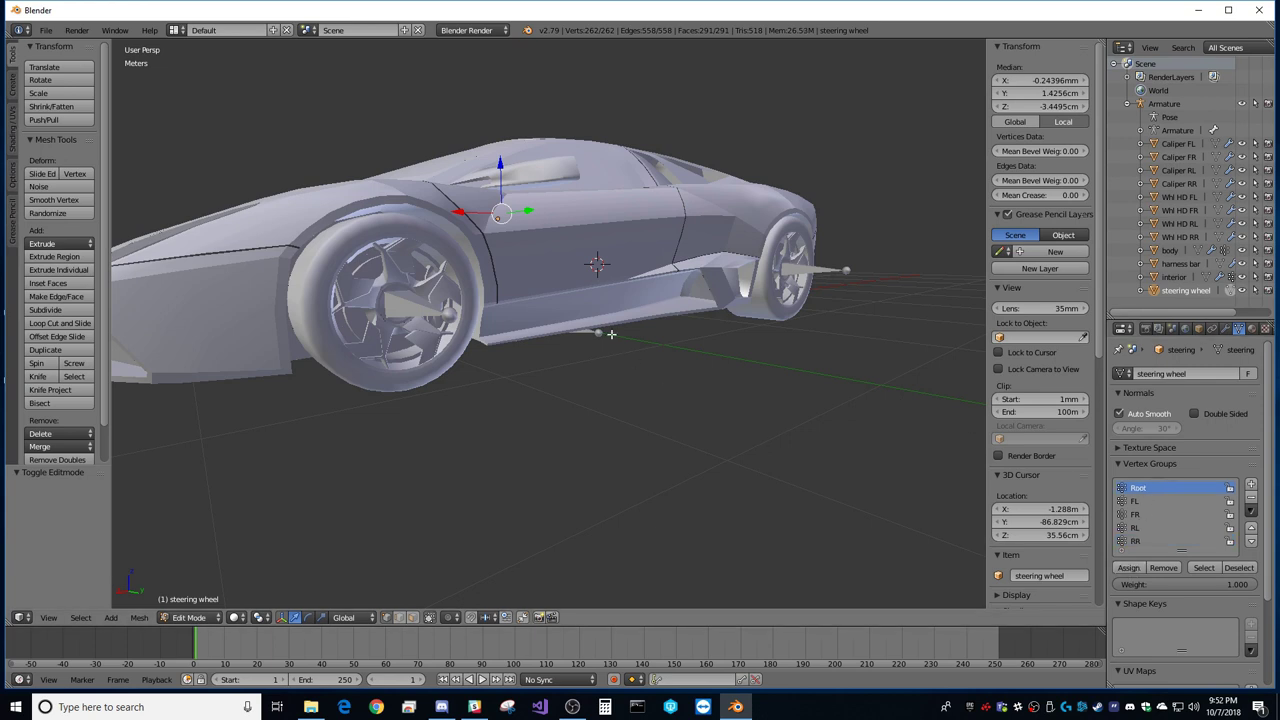
Step: Expand the armature's pose bones and test-rotate the Root bone in Pose Mode, cancelling the rotation after checking how the car follows
middle_drag(655, 366, 590, 330)
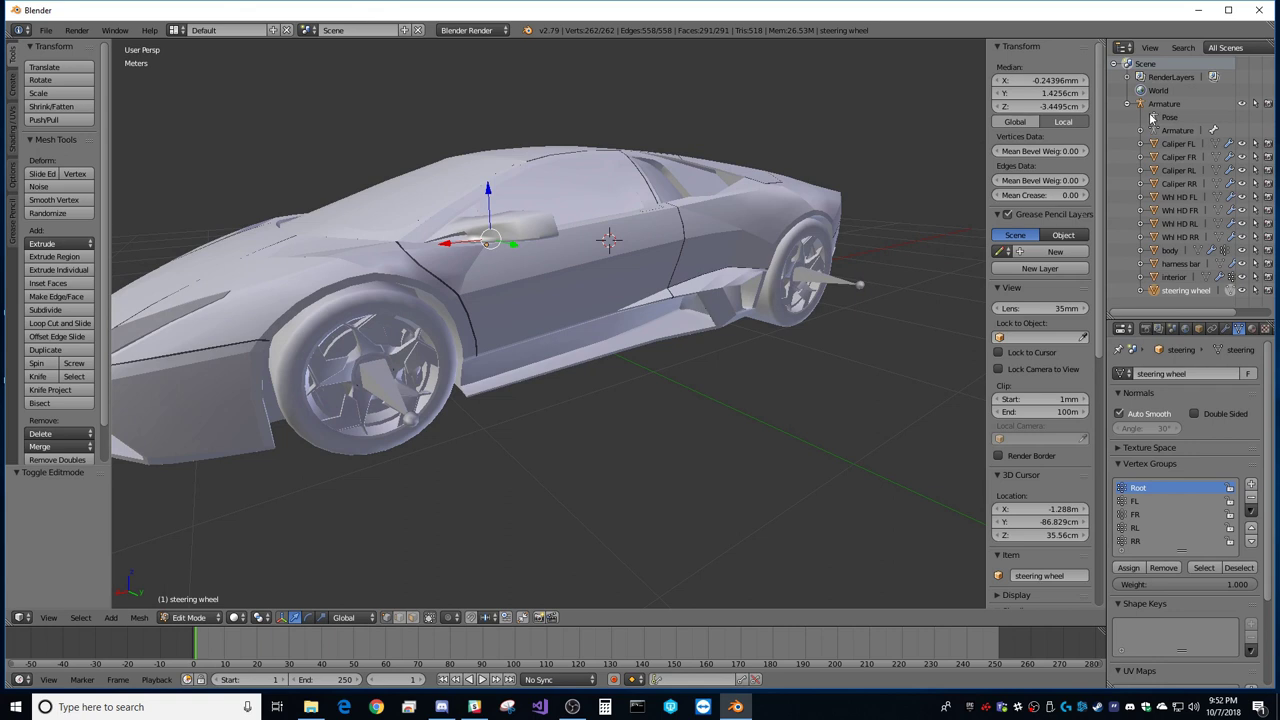
click(1152, 117)
click(1141, 118)
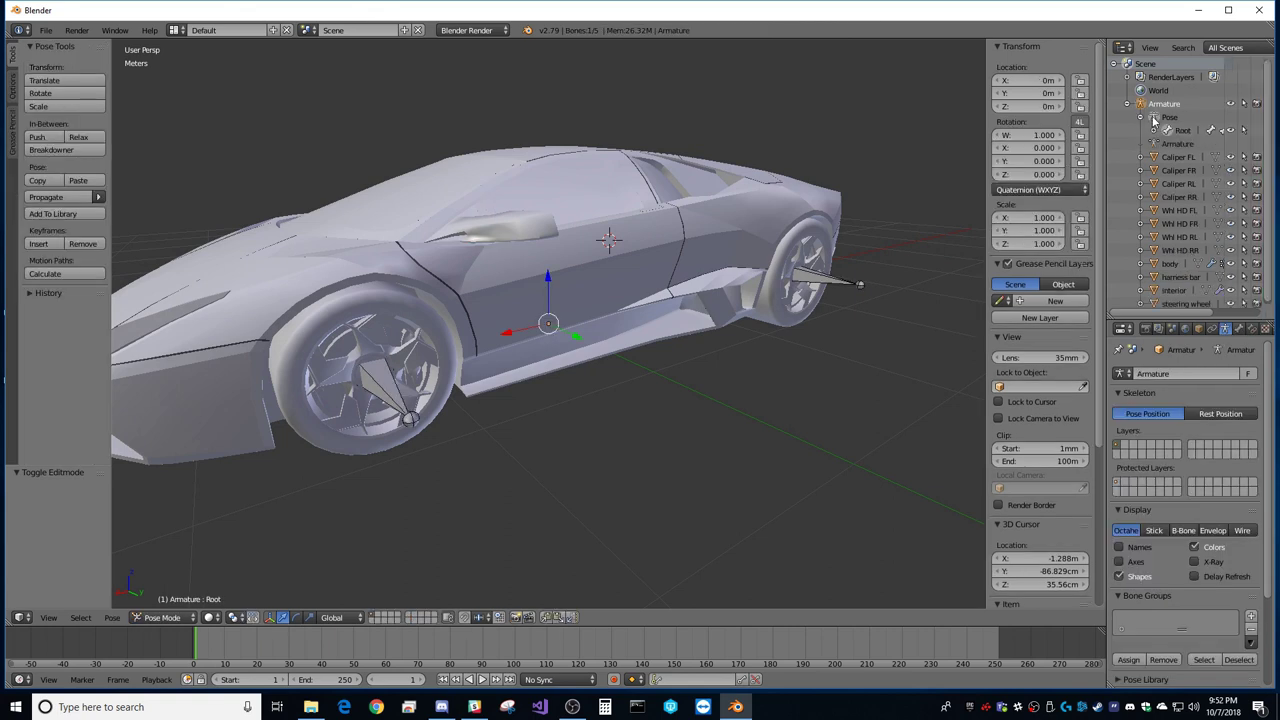
click(1153, 130)
key(r)
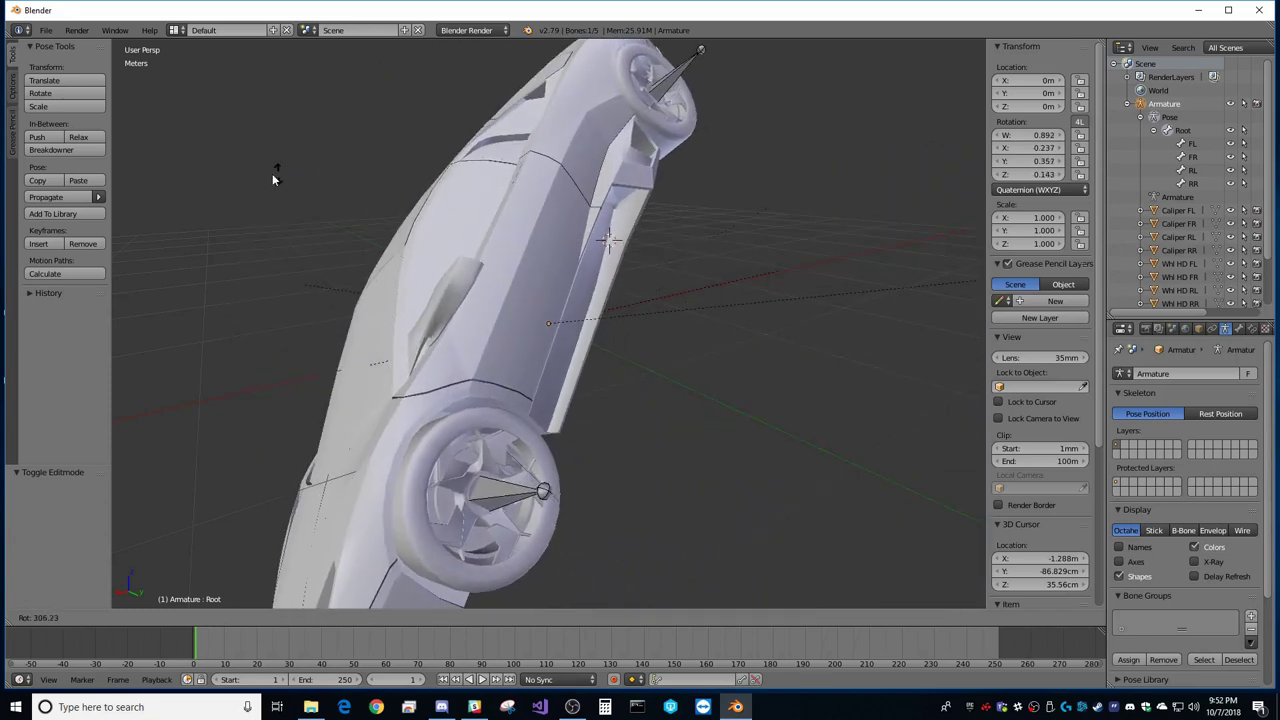
key(Escape)
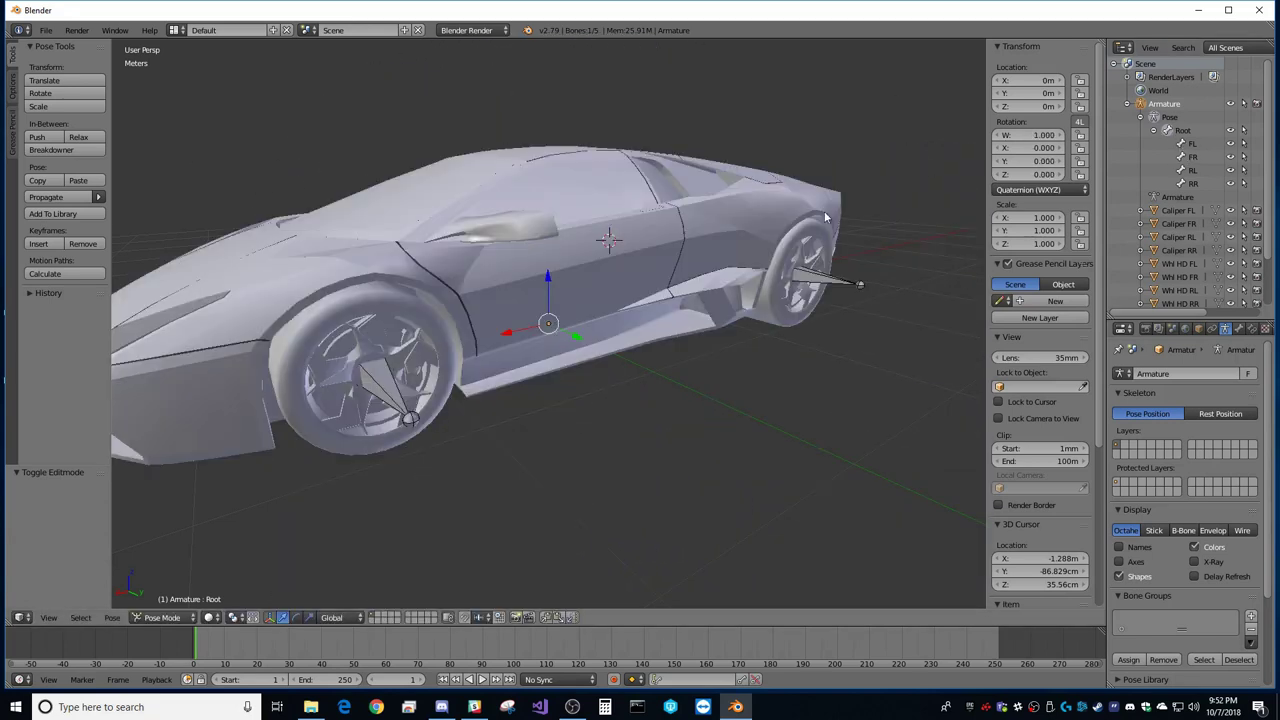
Step: Test-rotate the FL and RL bones to check their wheel binding, cancelling each rotation
click(1187, 145)
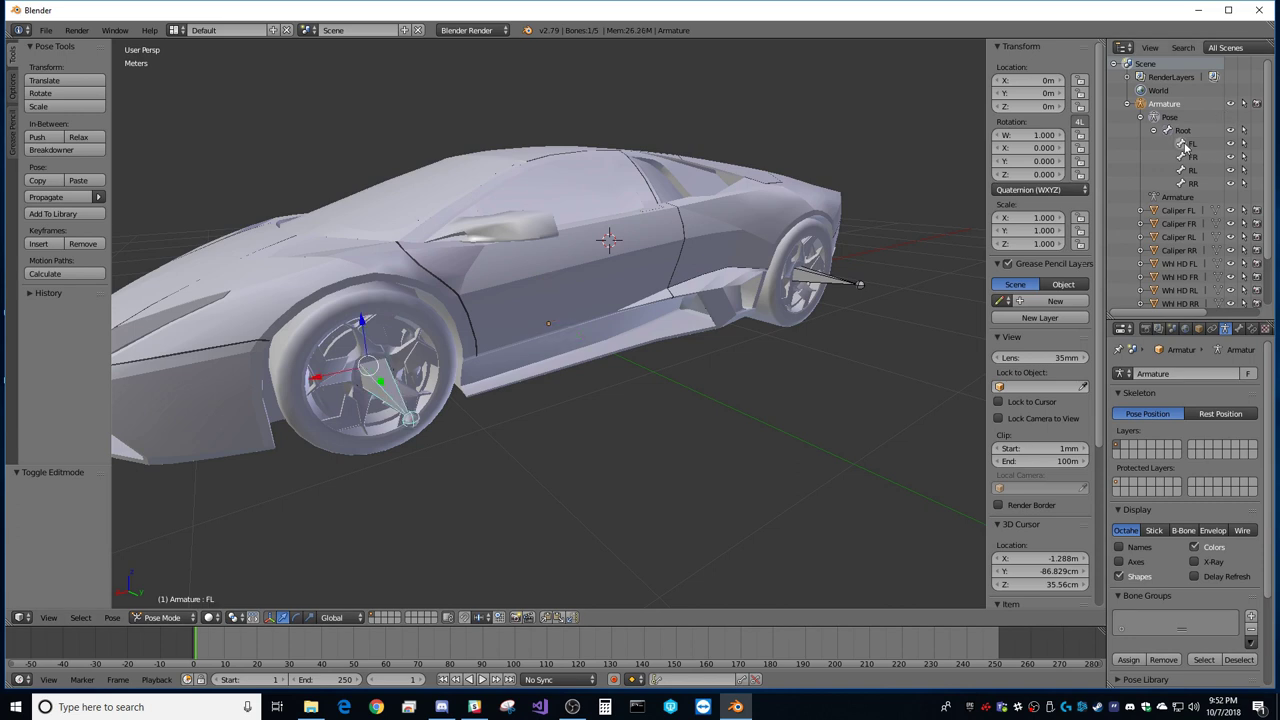
key(r)
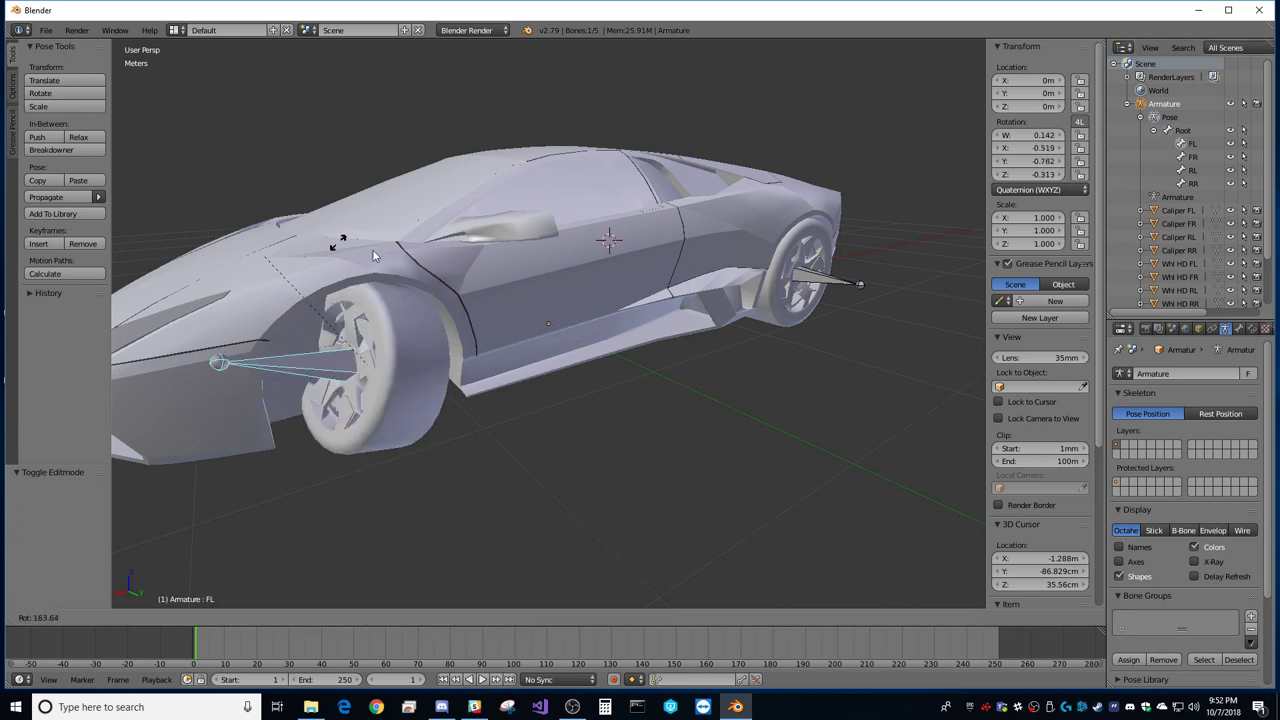
key(Escape)
click(1184, 172)
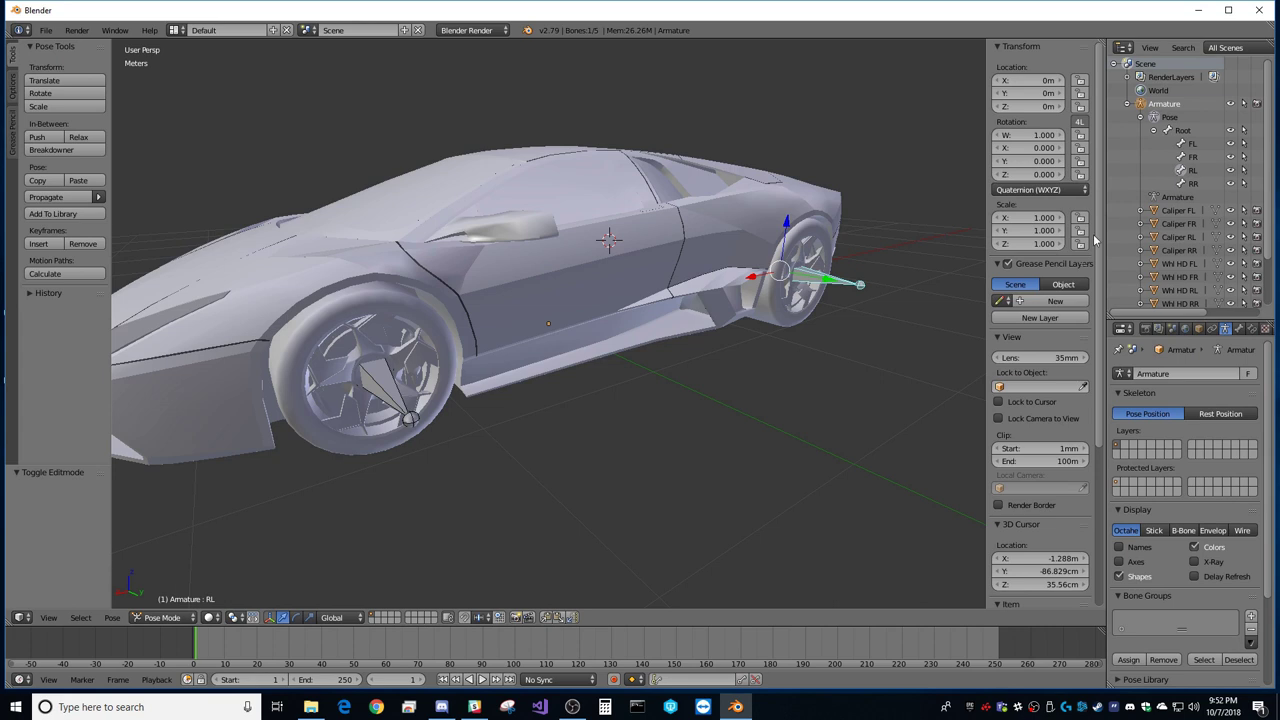
key(r)
key(Escape)
Step: Test-rotate the FR and RR bones on the car's other side to check their wheel binding, cancelling each rotation
middle_drag(410, 421, 605, 421)
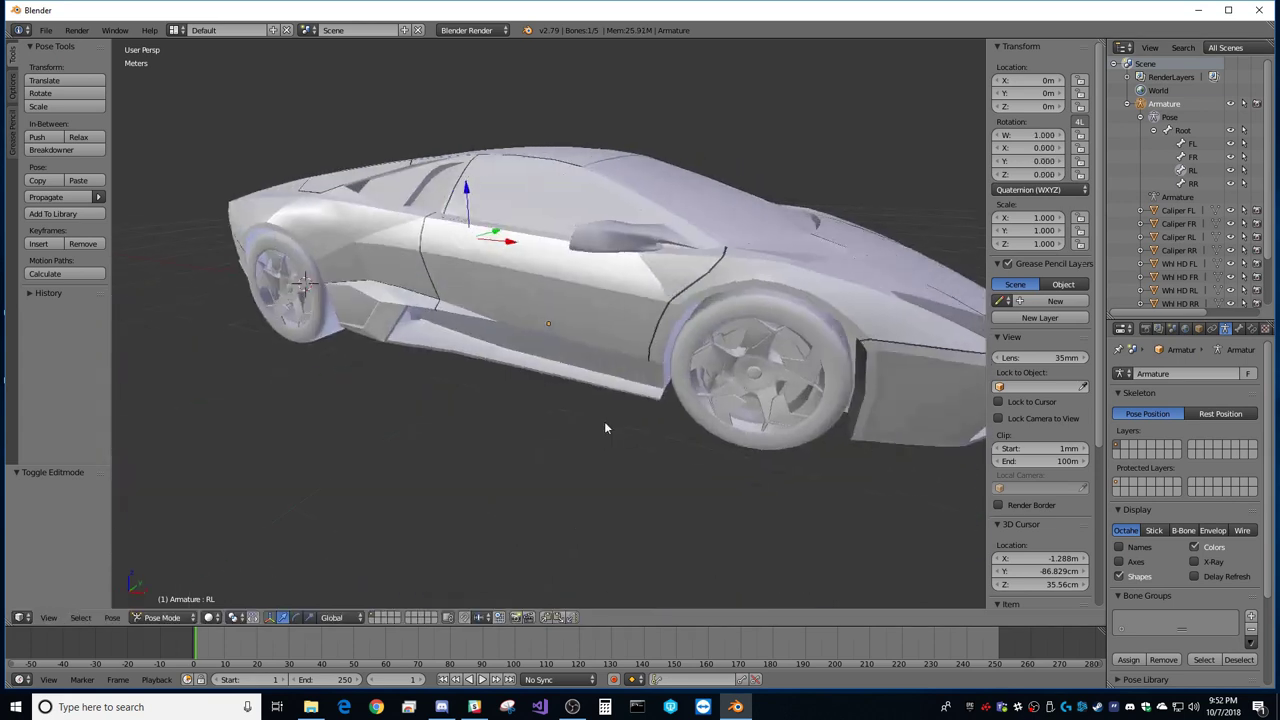
click(1189, 158)
key(r)
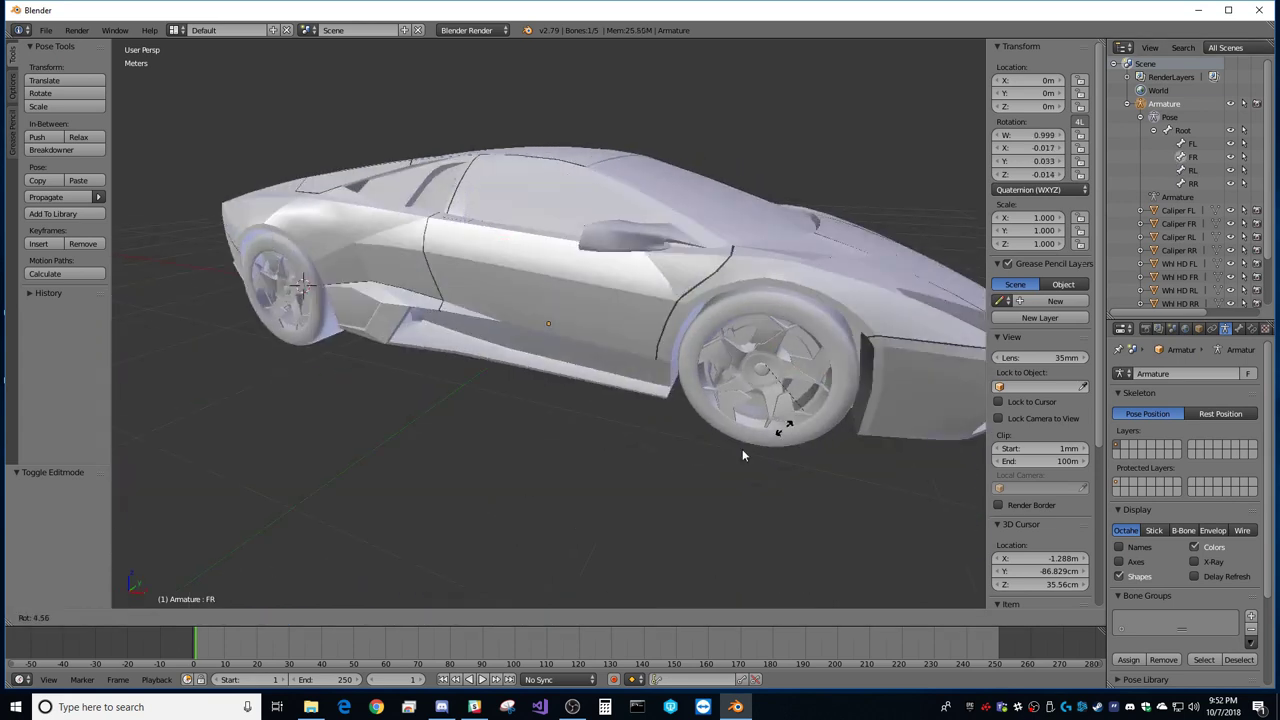
key(Escape)
click(1185, 184)
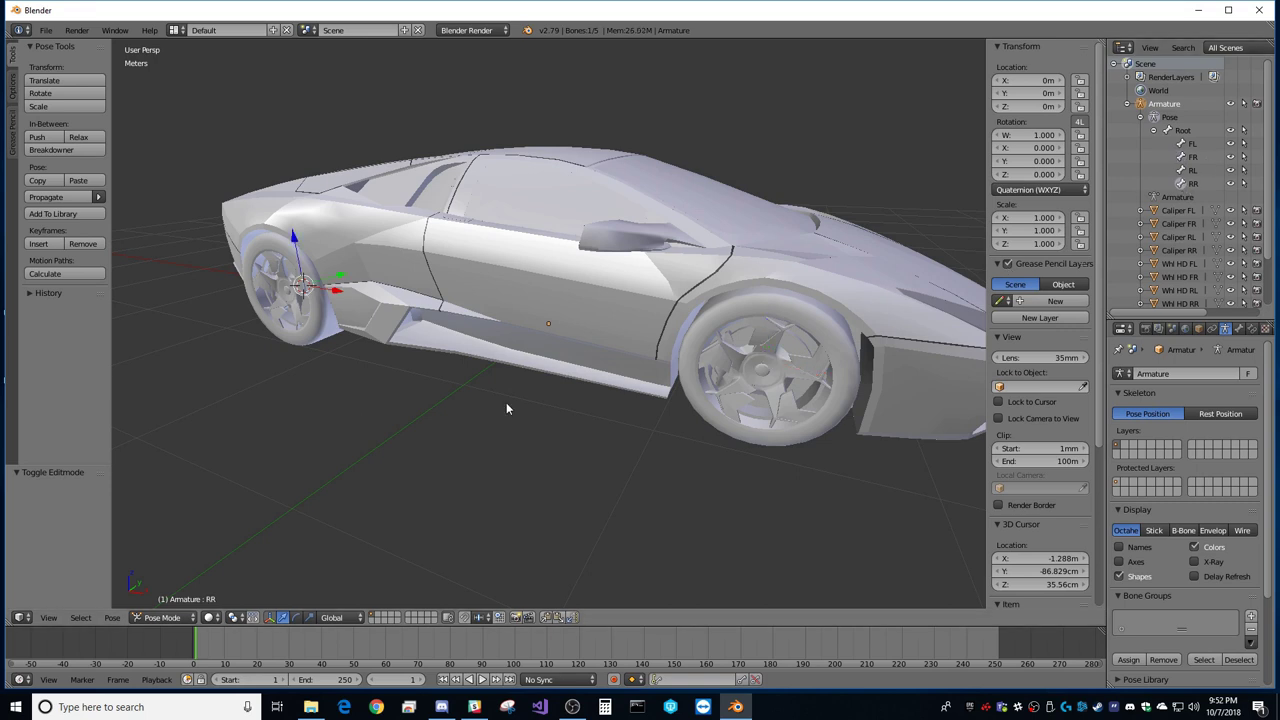
key(r)
key(Escape)
middle_drag(805, 470, 543, 477)
middle_drag(583, 437, 478, 414)
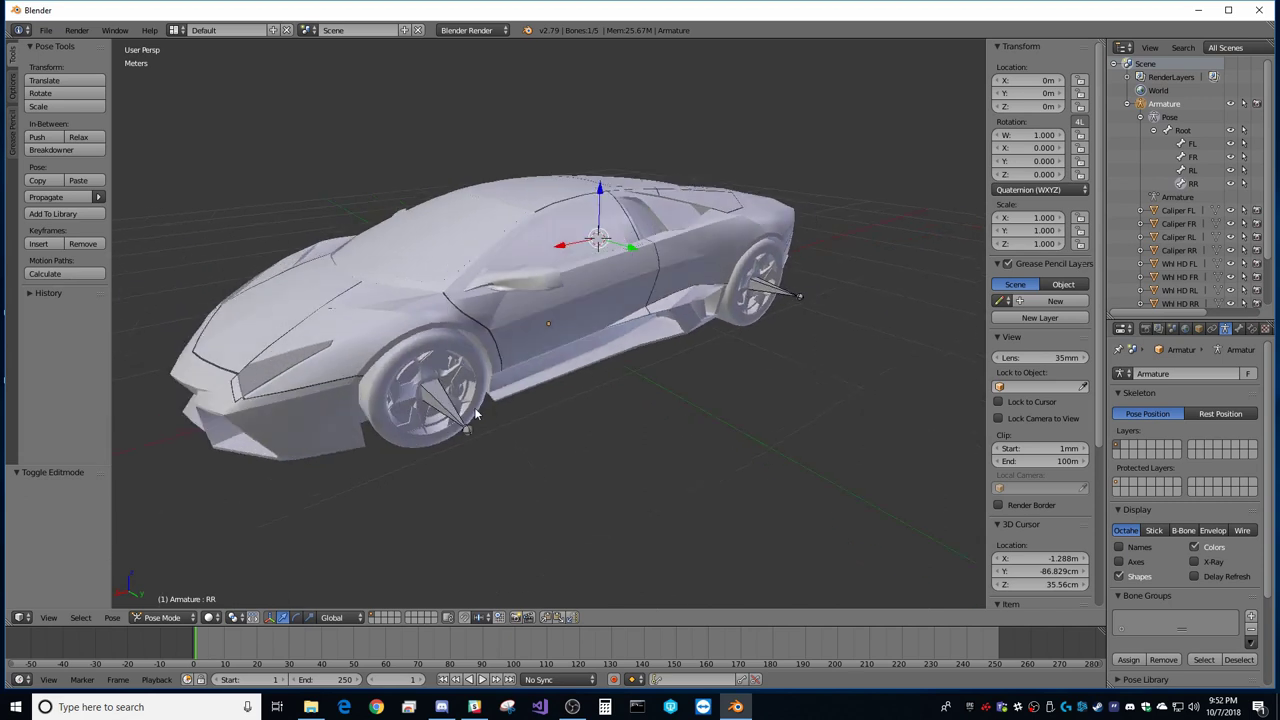
Step: Collapse the bone hierarchy, return the armature to Object Mode and select all objects in the scene
click(1141, 118)
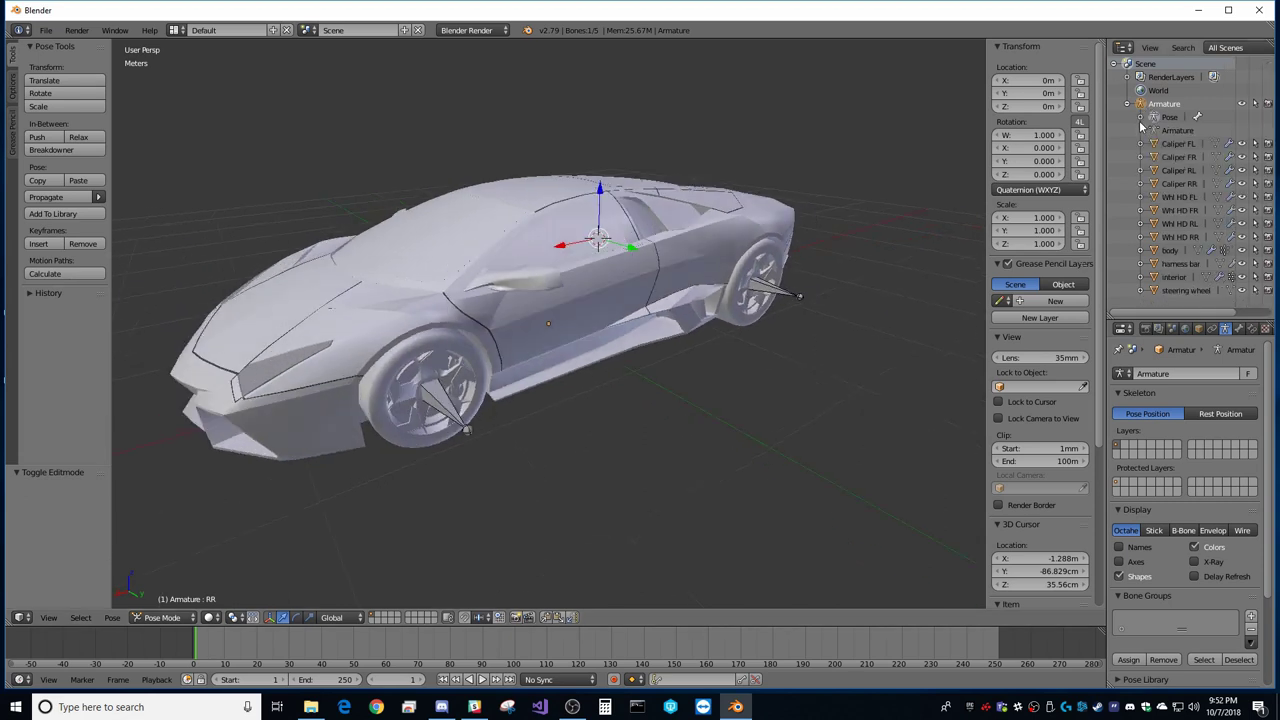
middle_drag(737, 307, 741, 297)
click(1128, 104)
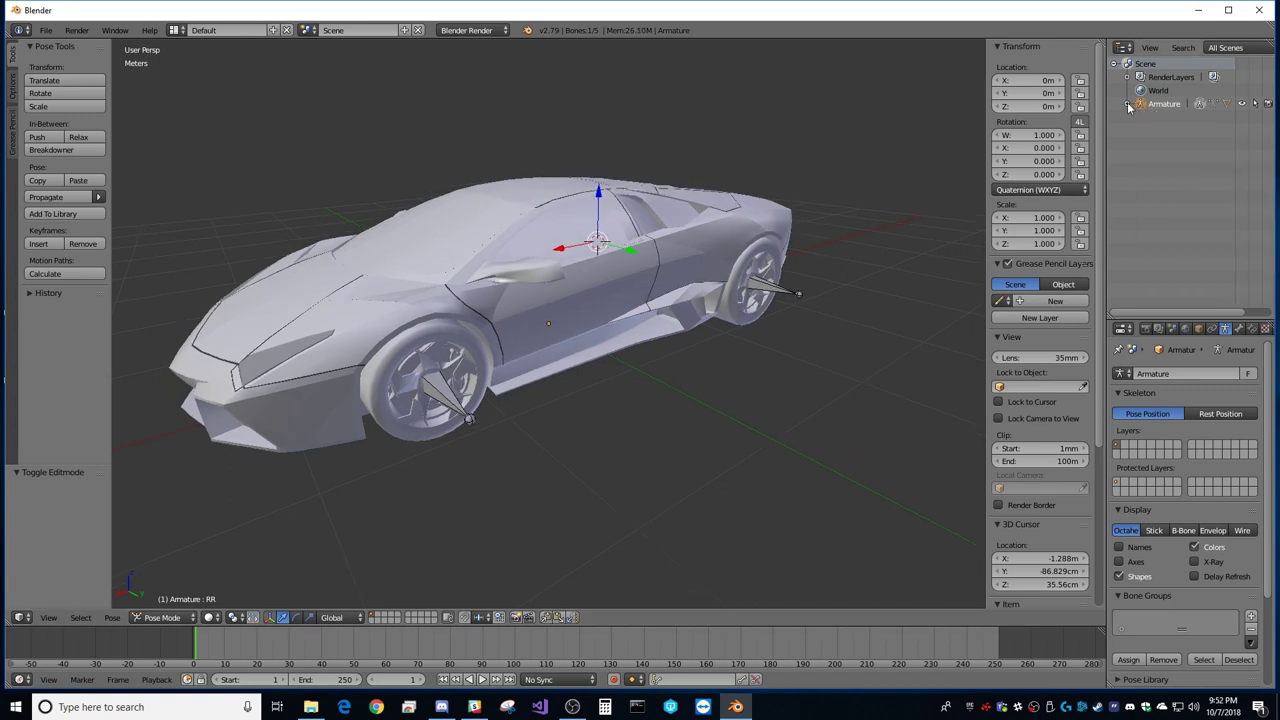
click(160, 617)
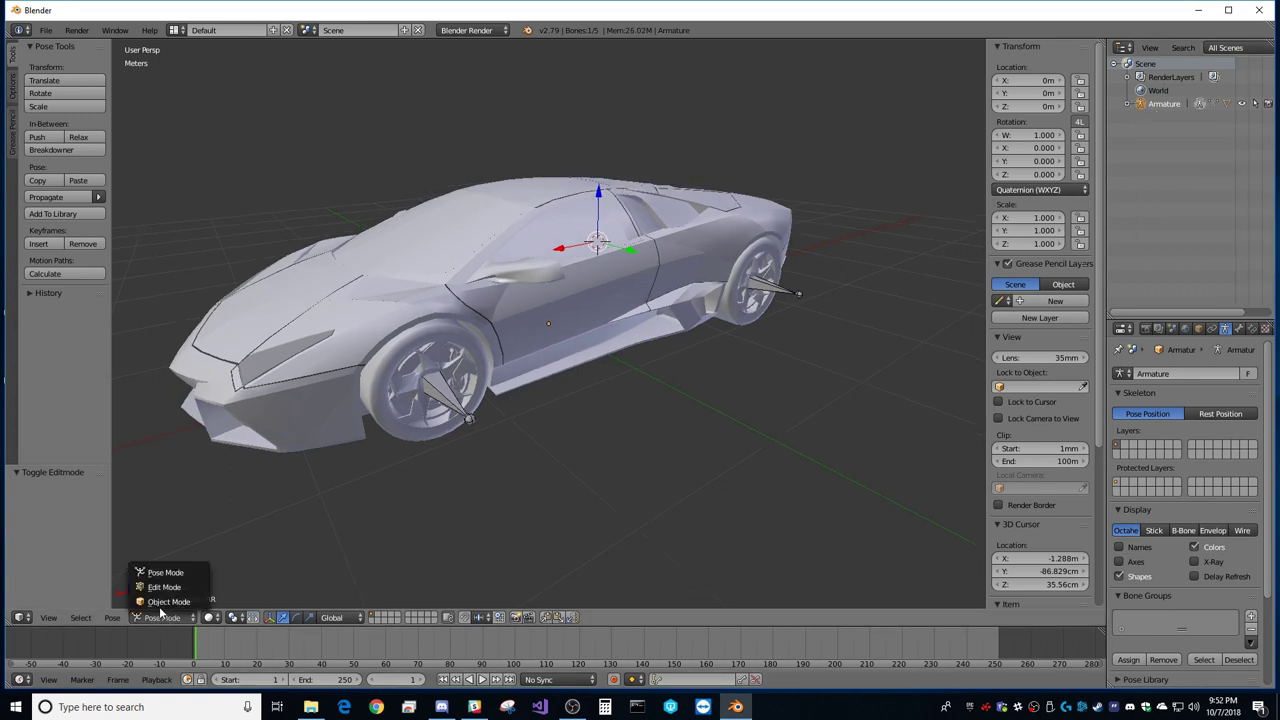
click(165, 604)
click(1128, 104)
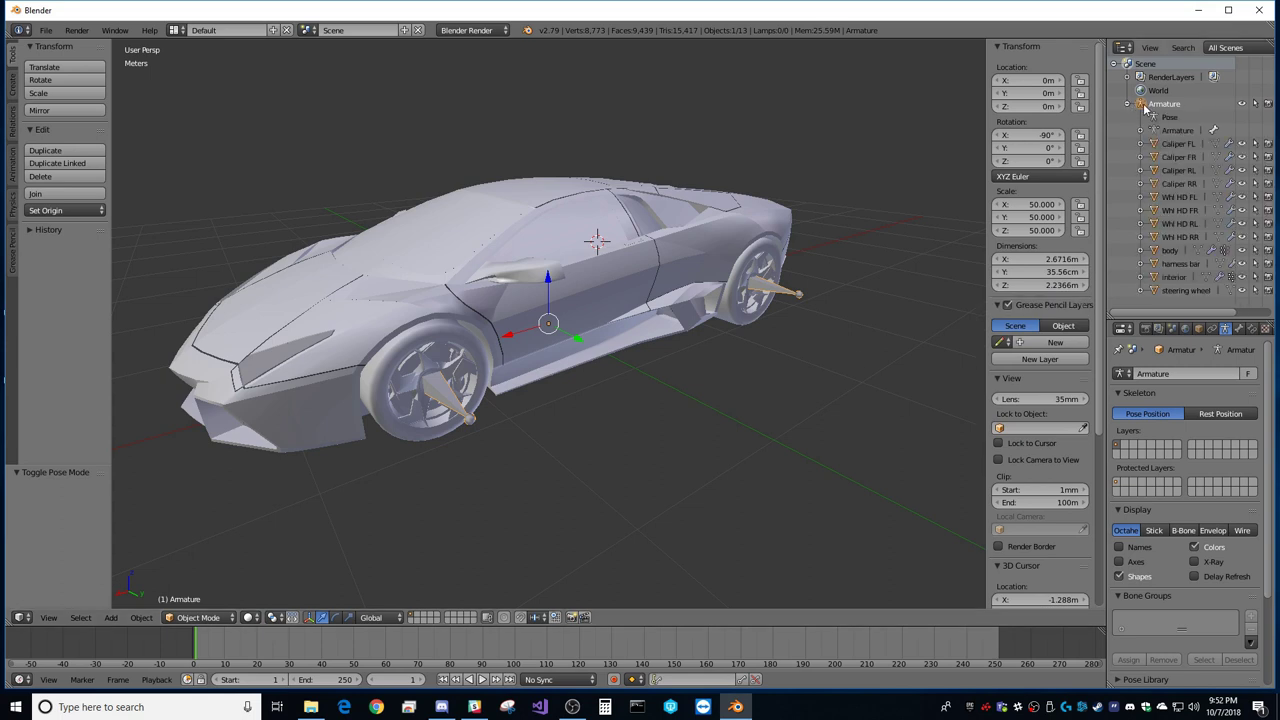
middle_drag(778, 407, 741, 405)
key(a)
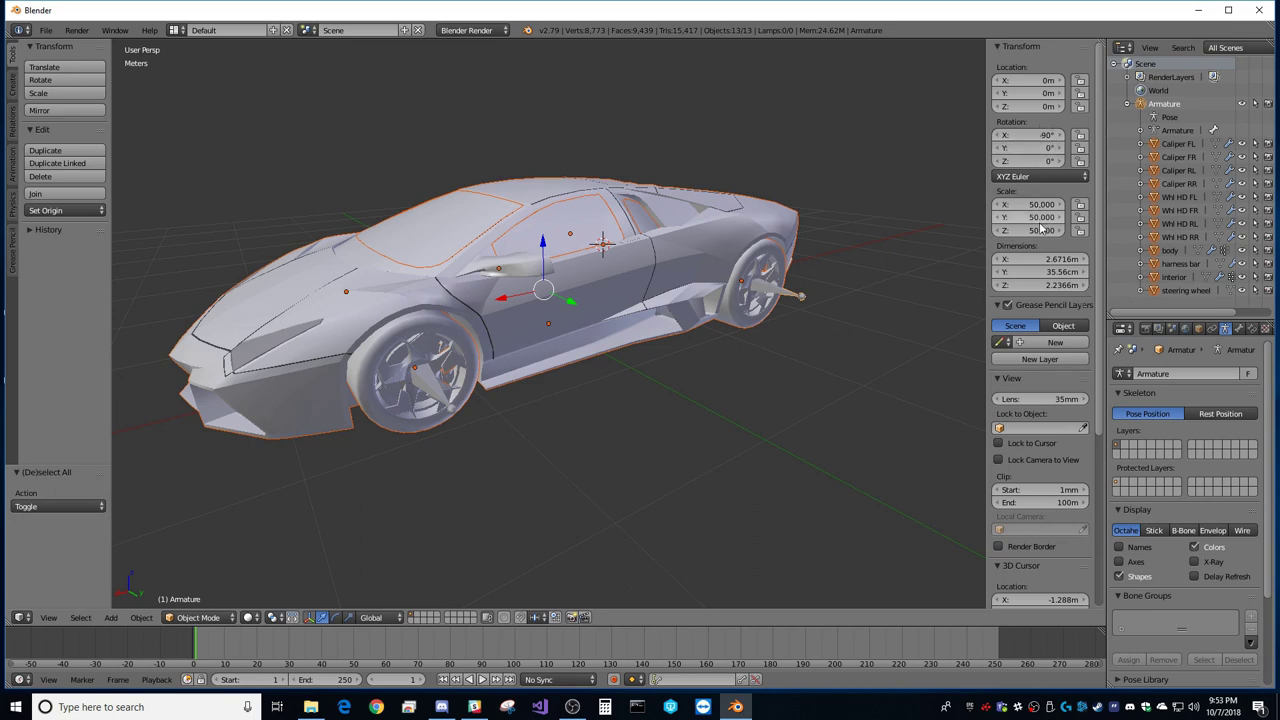
Step: Apply rotation and scale, plus location, to the armature and all selected car objects
key(minus)
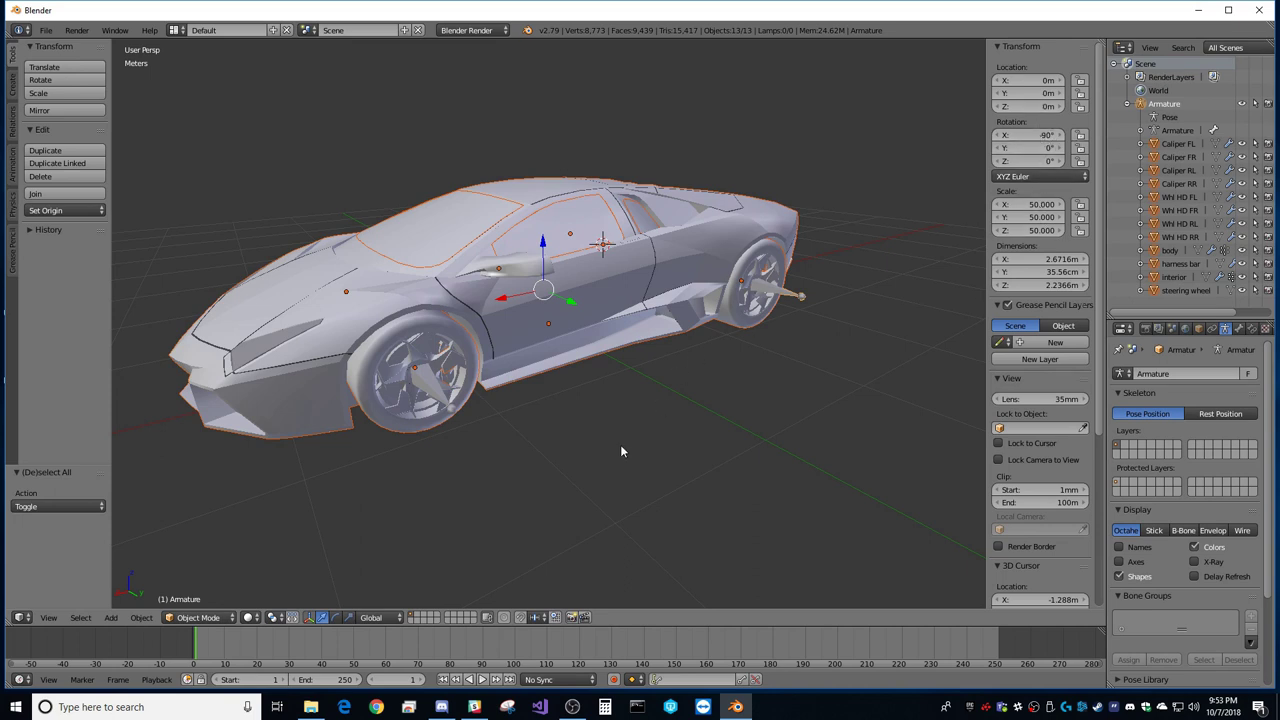
key(ctrl+a)
key(ctrl+a)
click(508, 471)
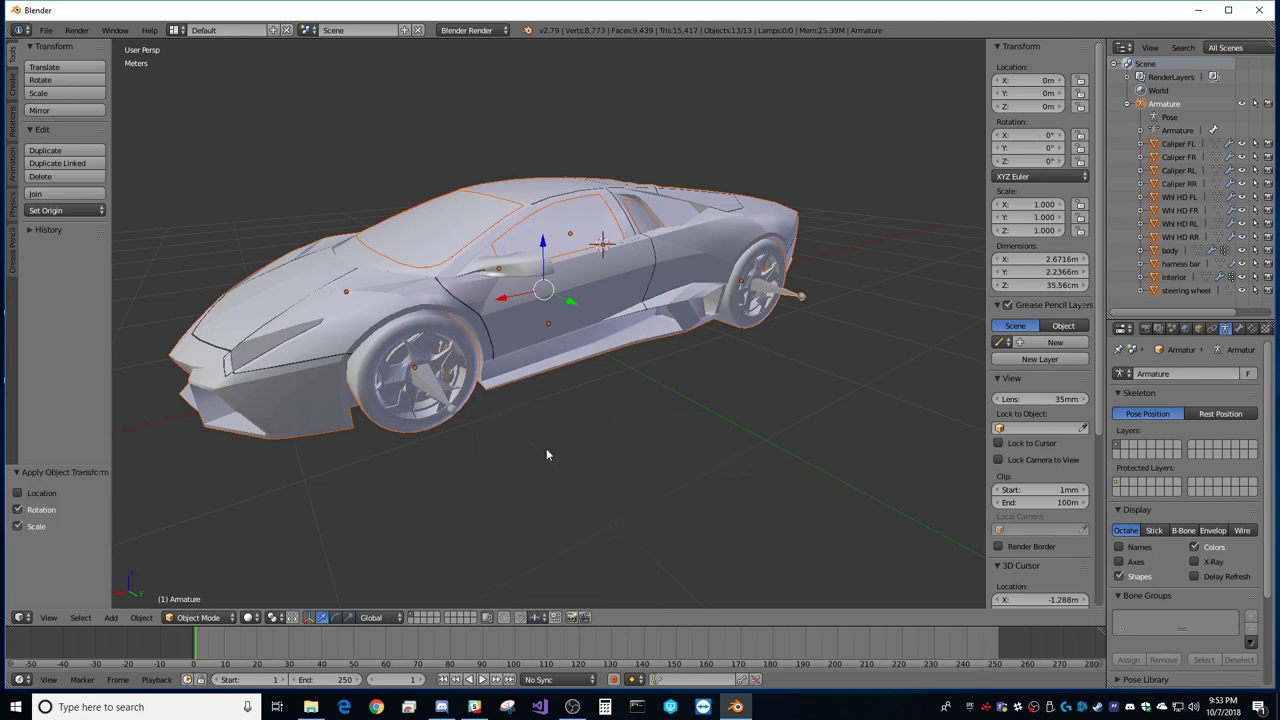
key(ctrl+a)
click(515, 402)
key(ctrl+a)
click(596, 403)
key(ctrl+a)
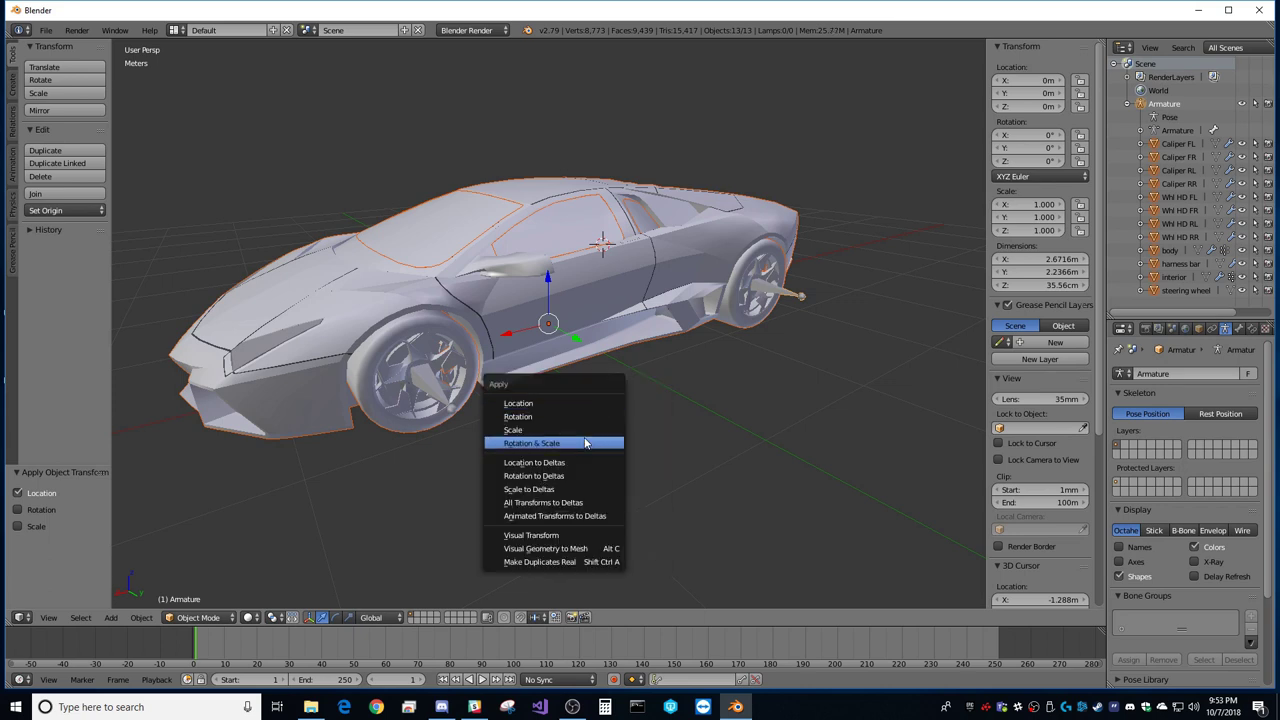
click(585, 443)
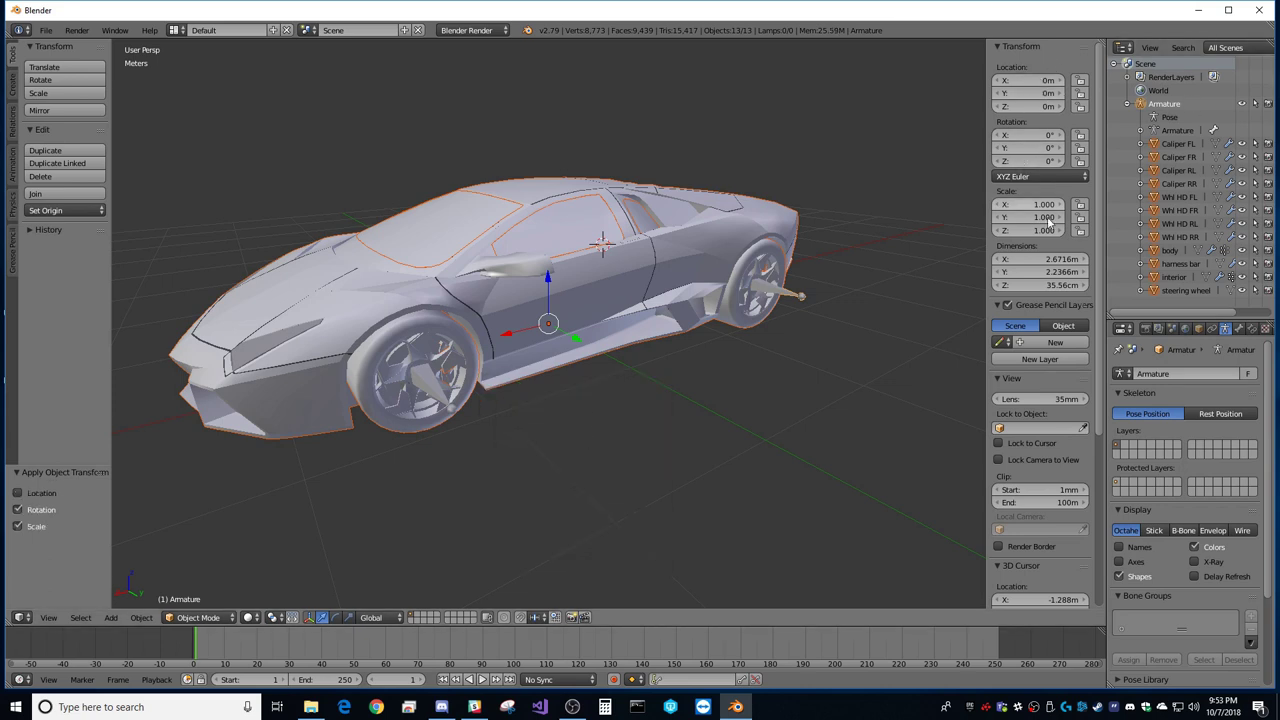
middle_drag(573, 364, 589, 356)
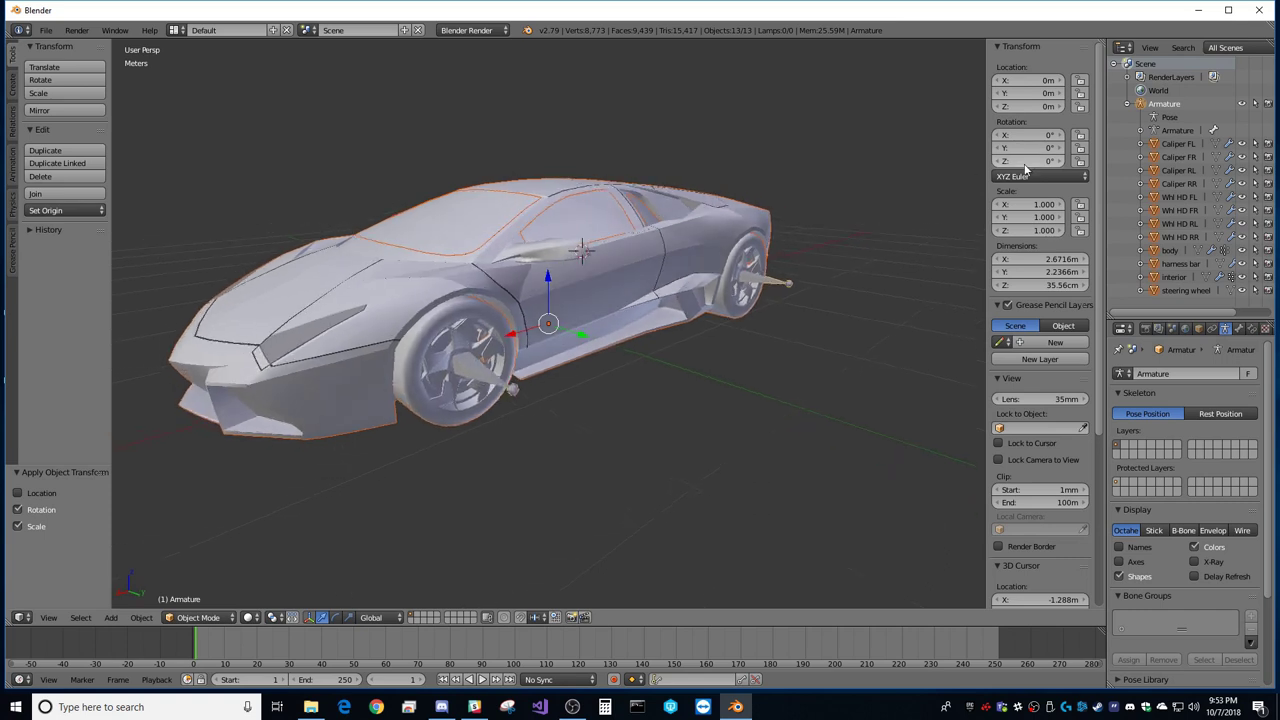
middle_drag(735, 342, 741, 331)
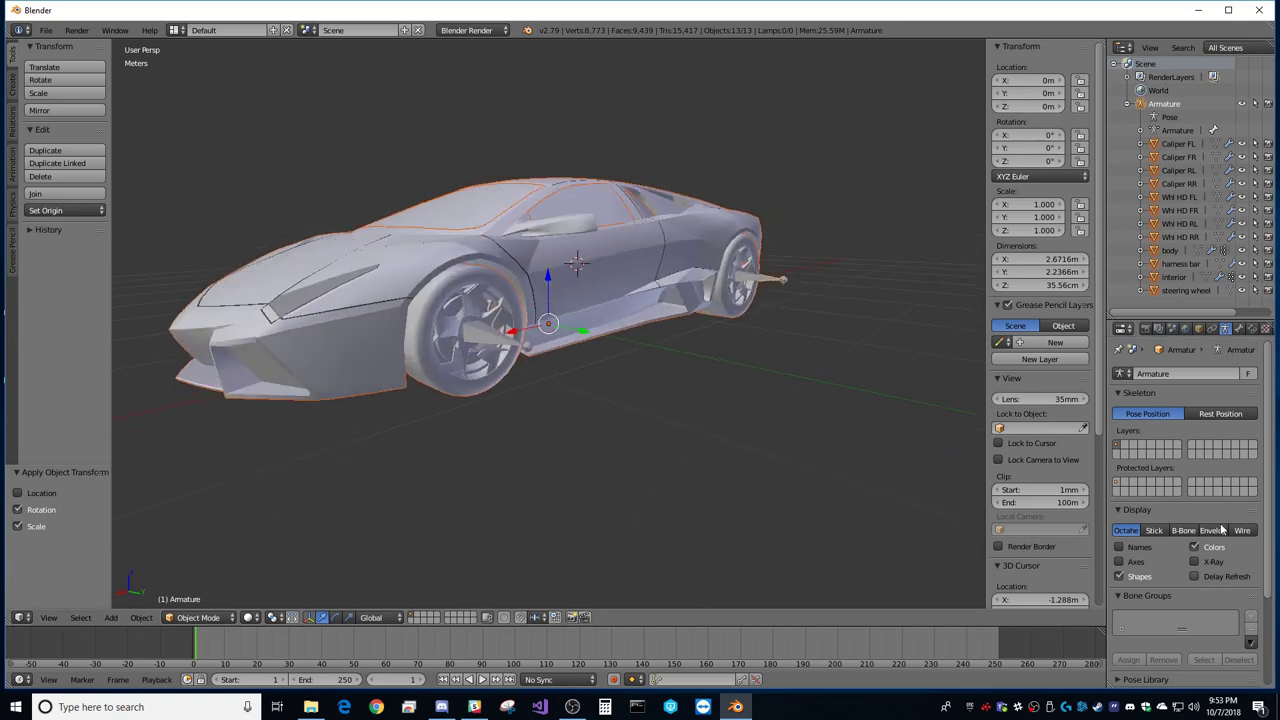
Step: Deselect all objects and save the scene as LamborghiniReventon.blend in the LamborghiniReventon folder, overwriting the existing file
click(46, 31)
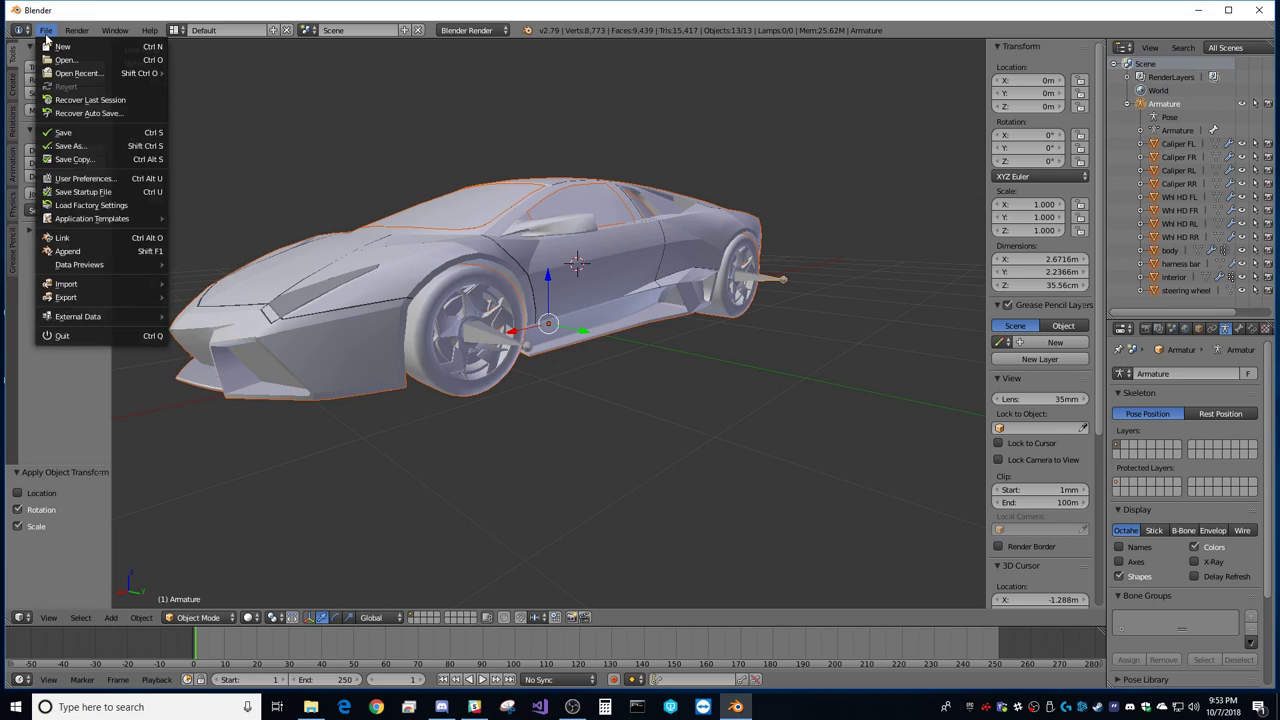
middle_drag(540, 430, 540, 441)
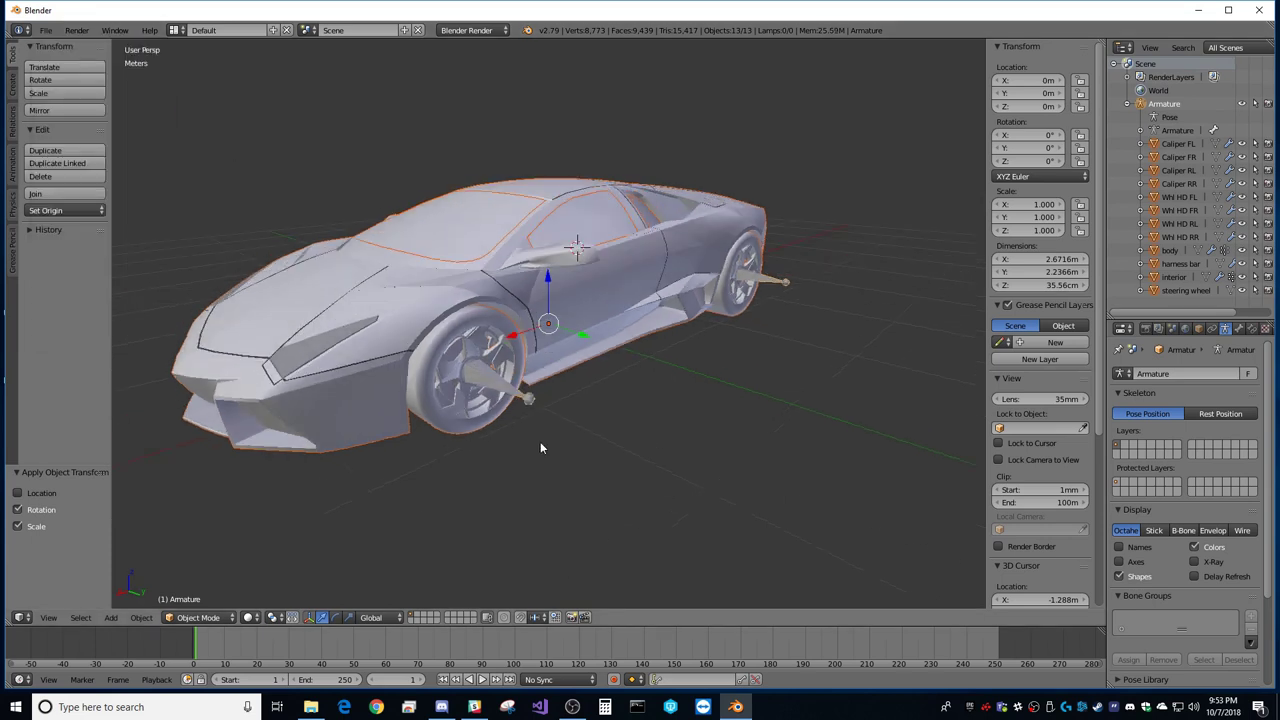
key(a)
middle_drag(664, 443, 656, 451)
key(ctrl+s)
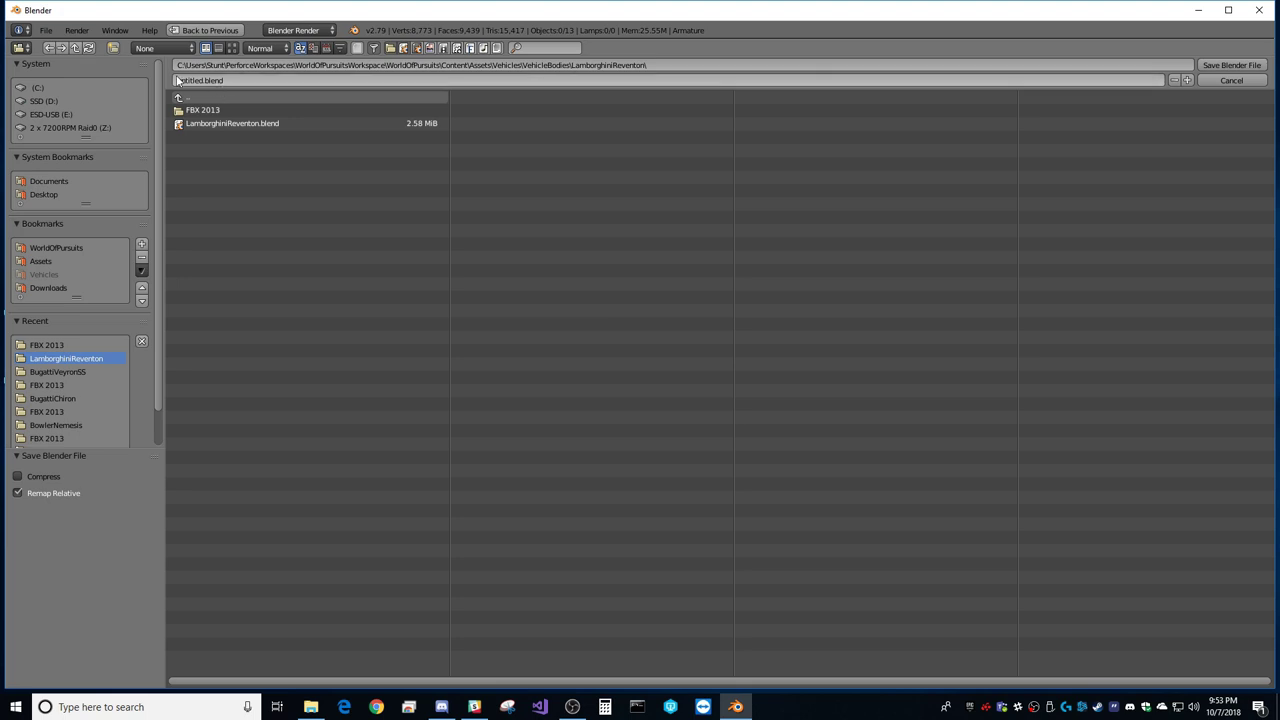
click(596, 65)
click(571, 65)
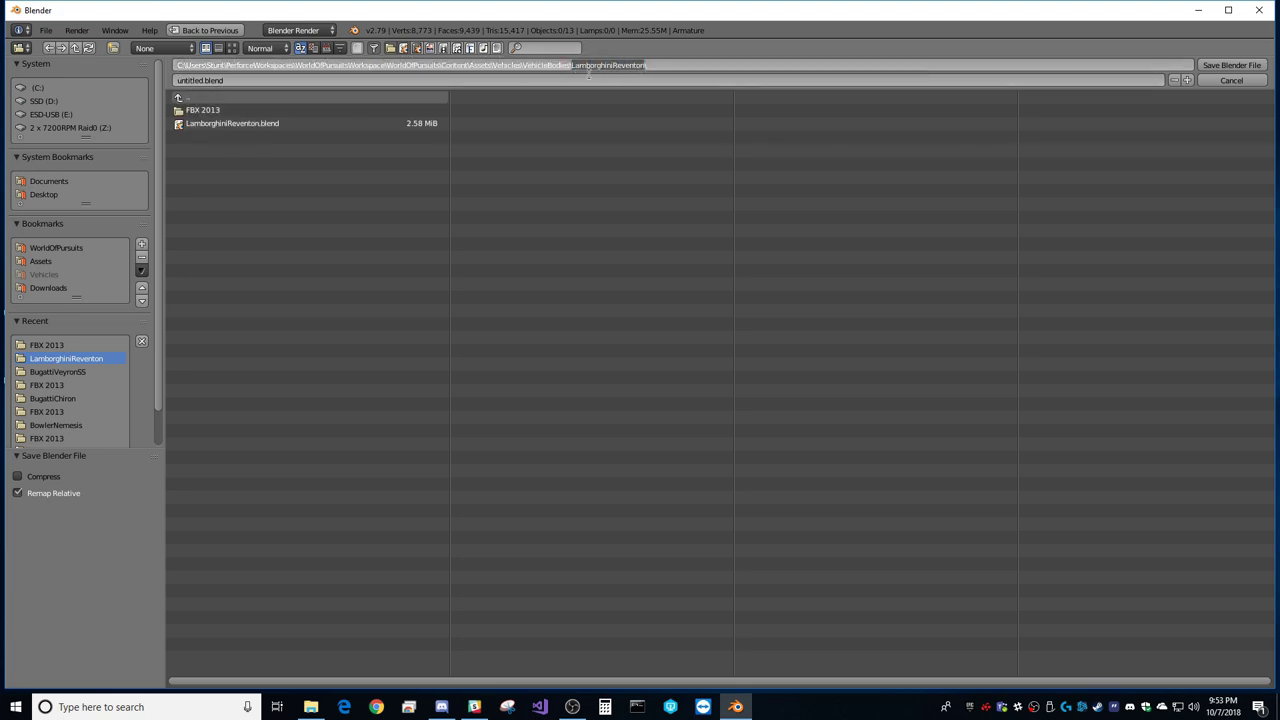
click(201, 81)
double_click(203, 81)
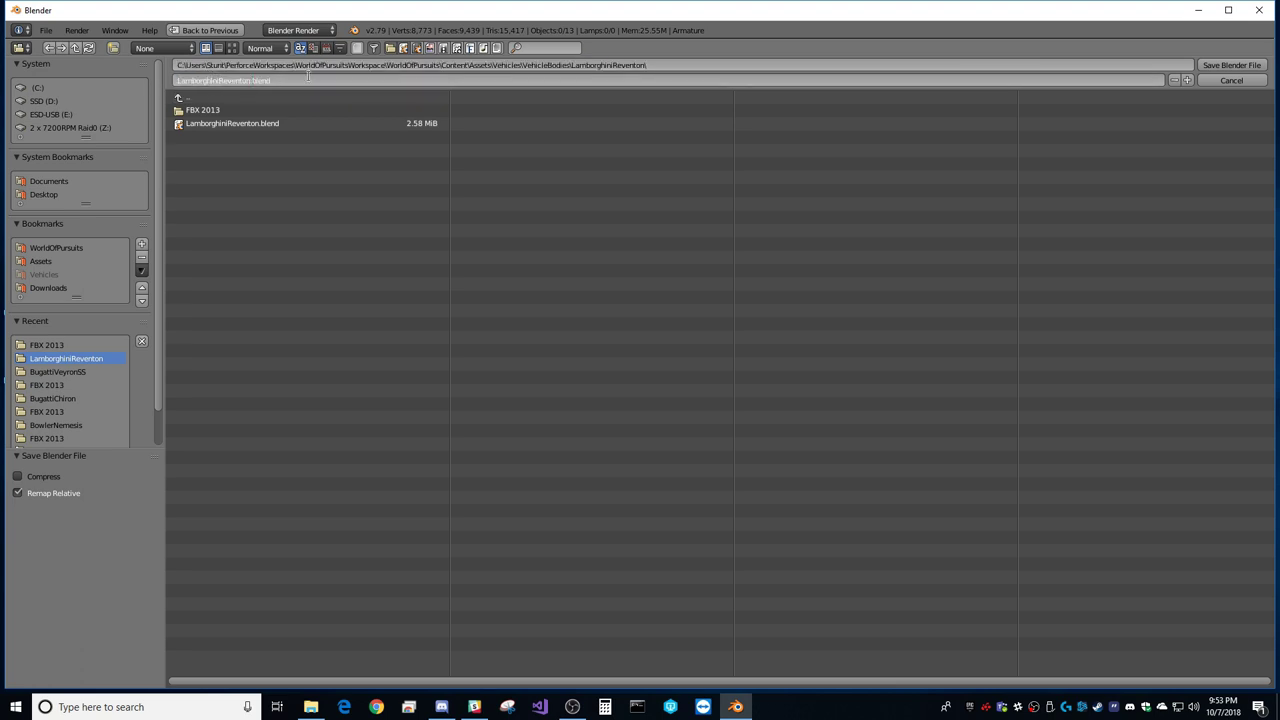
key(Return)
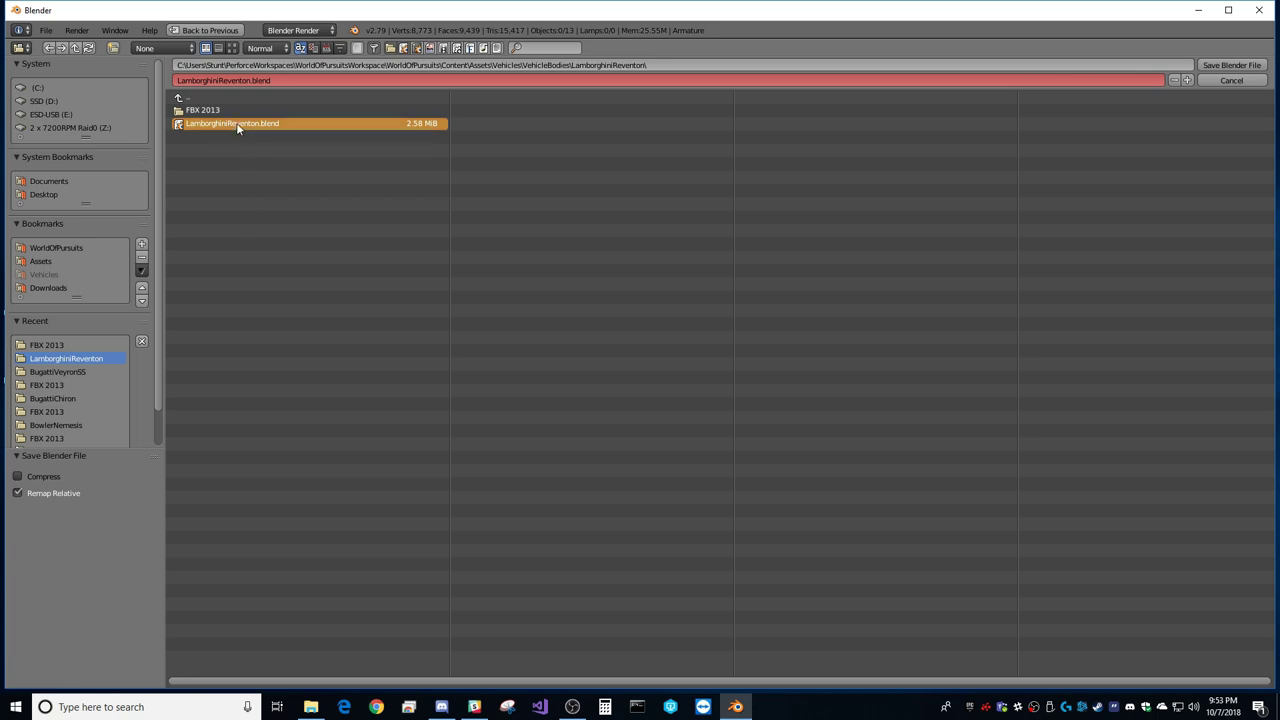
double_click(237, 124)
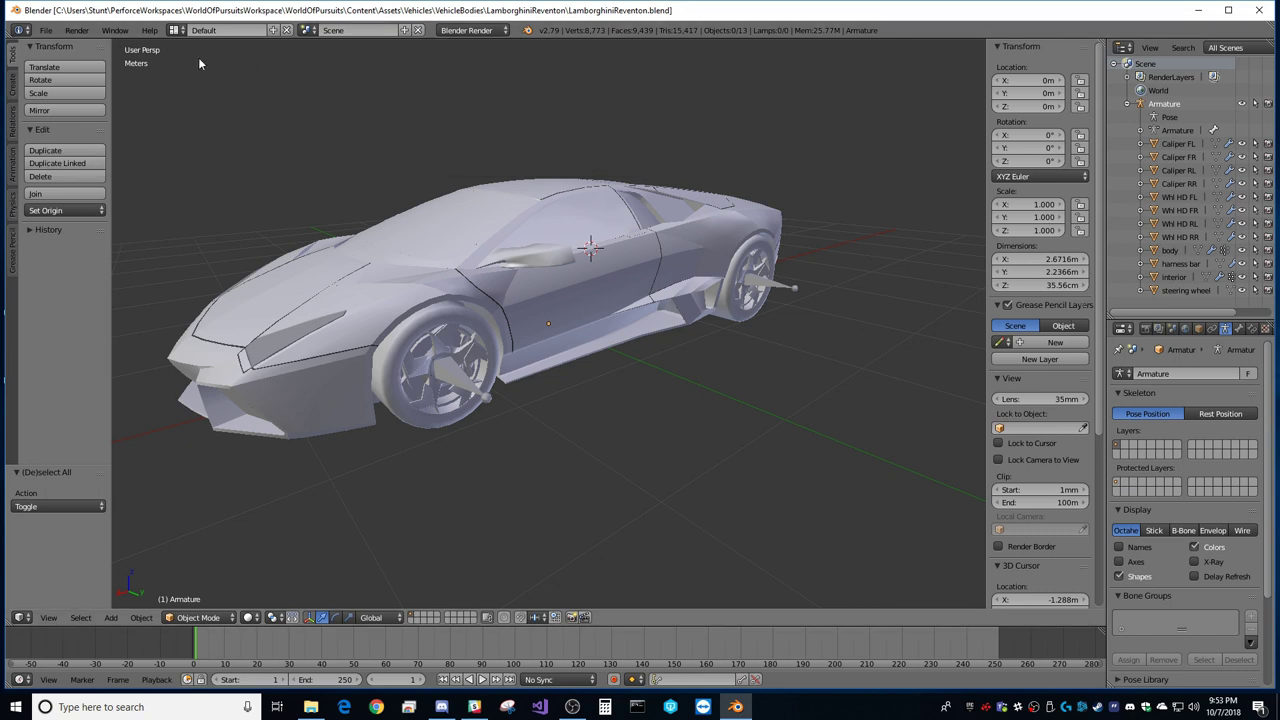
Step: Start an FBX export of the car and limit the exported object types to Armature and Mesh
click(45, 30)
click(47, 31)
click(47, 31)
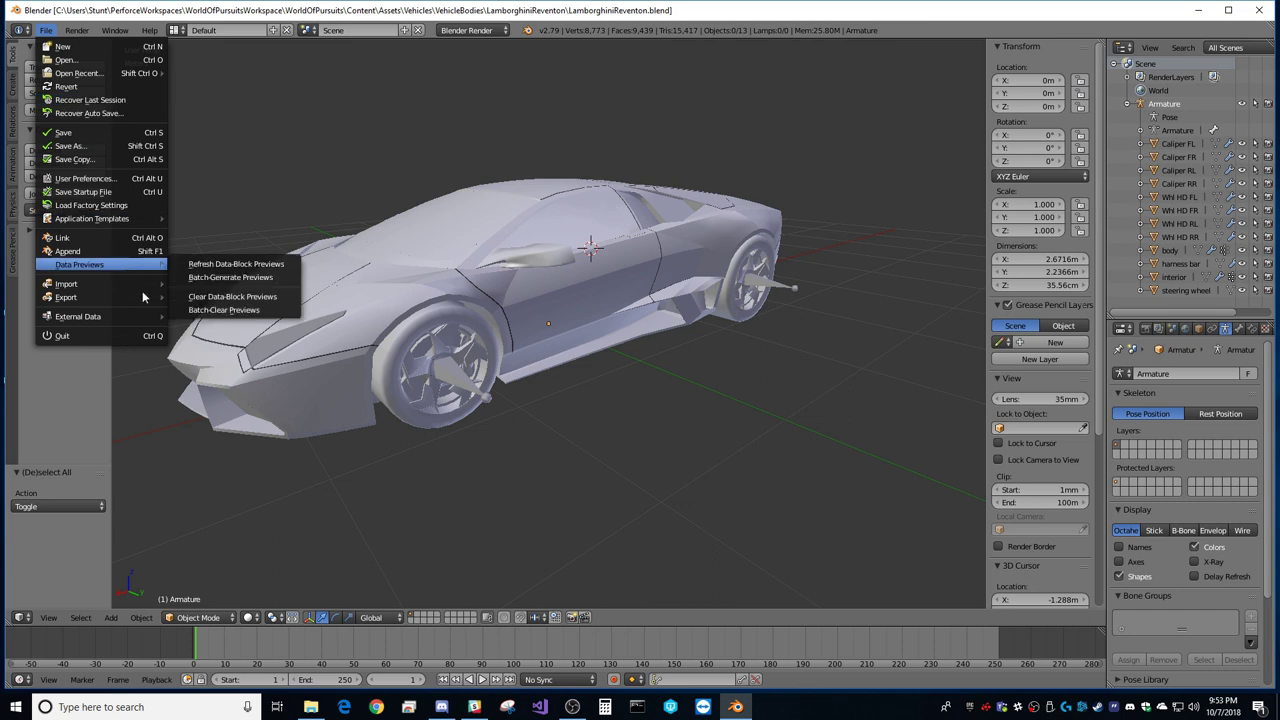
mouse_move(136, 300)
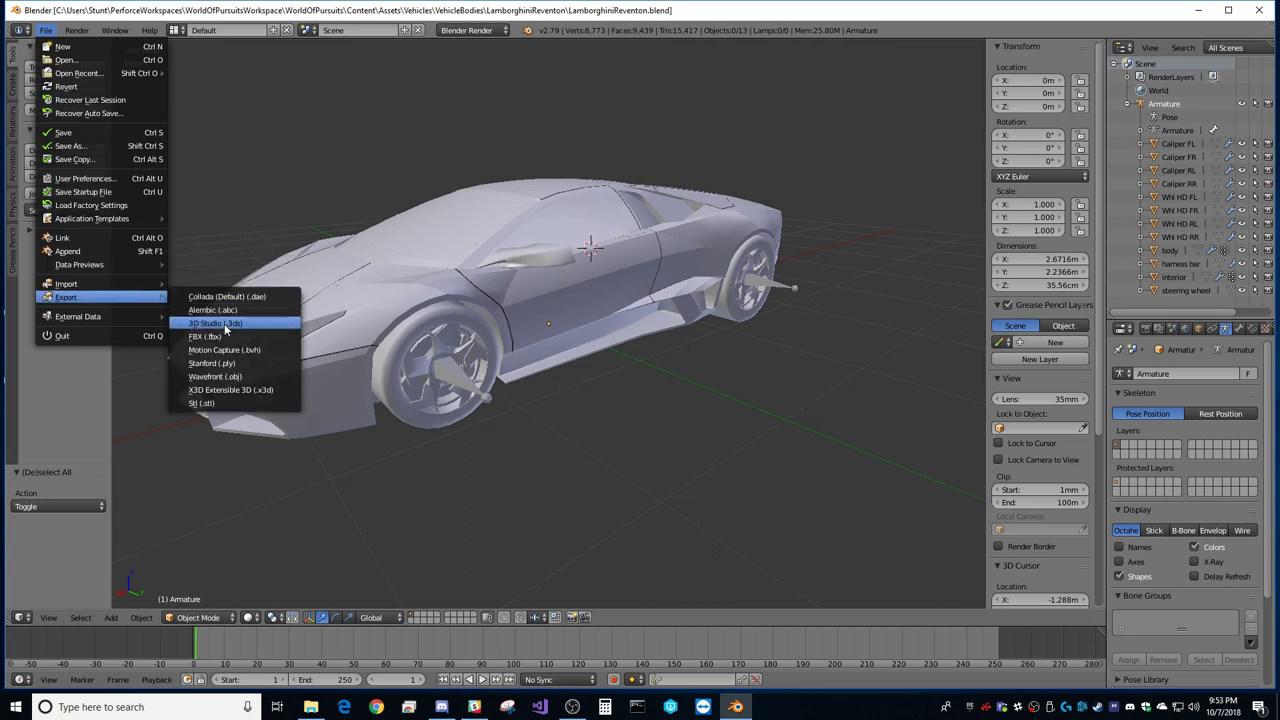
click(172, 335)
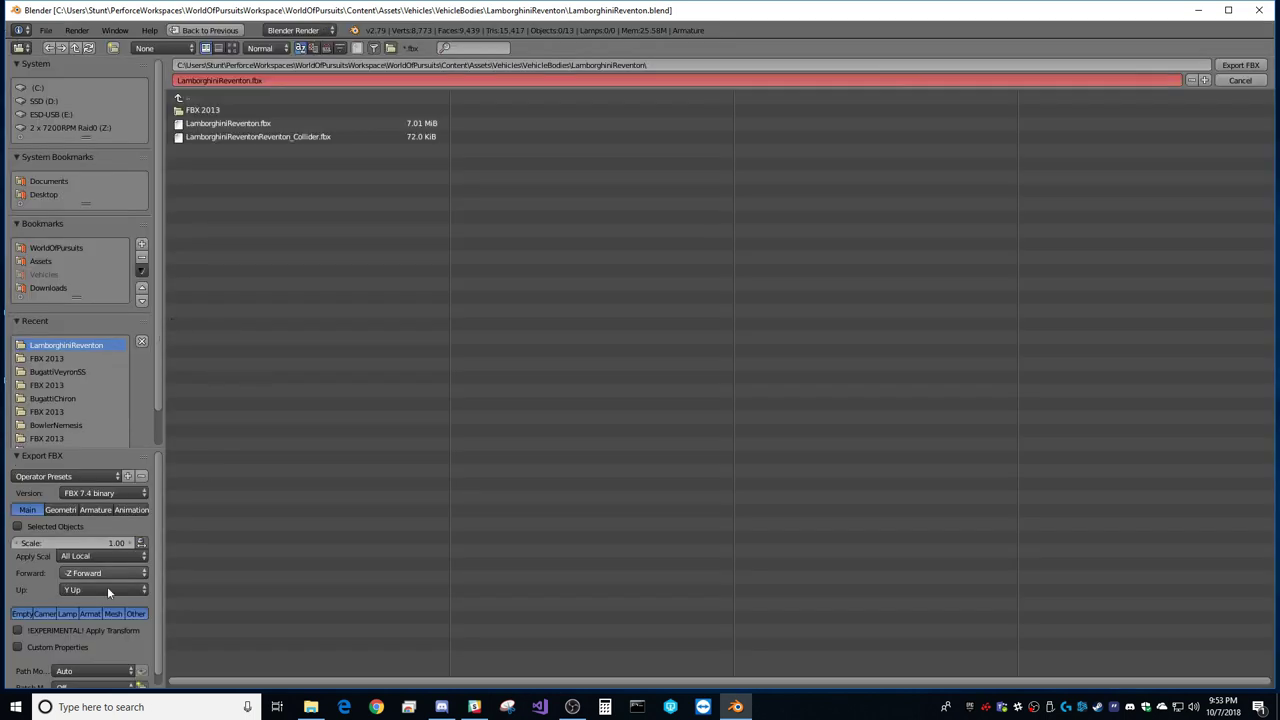
click(90, 614)
shift+click(110, 614)
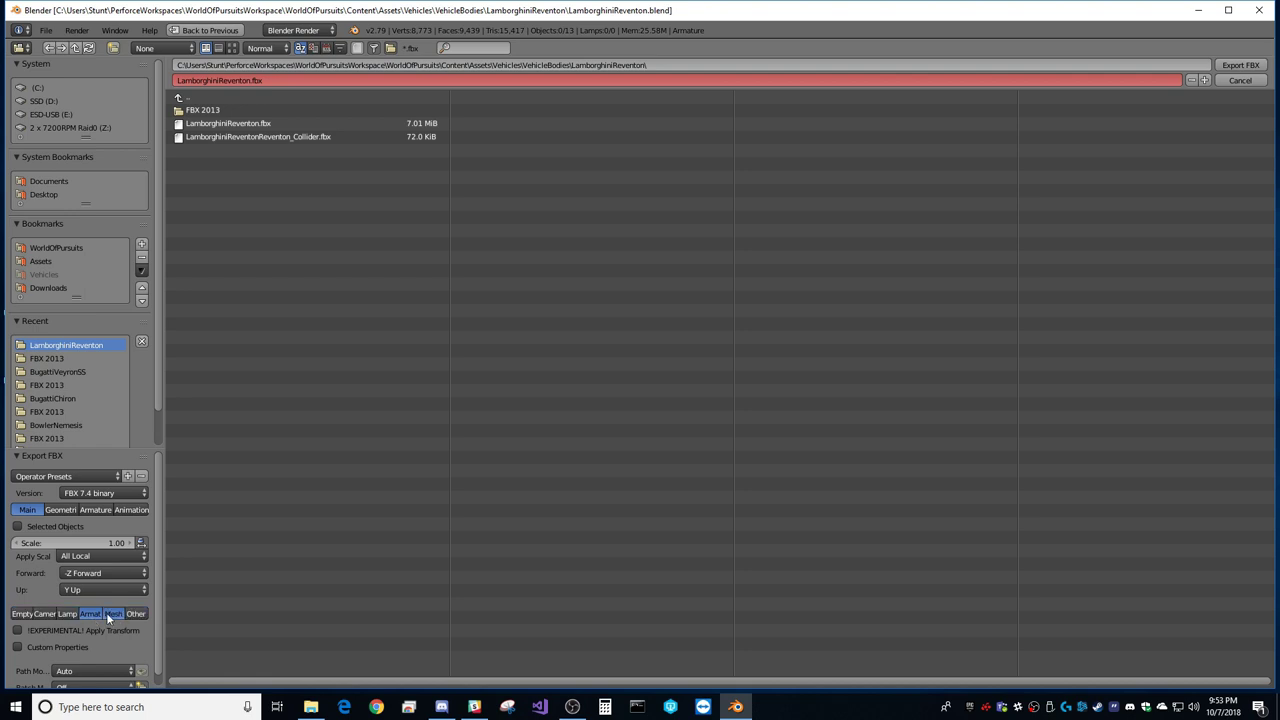
Step: Set the FBX export axes to Z Up and X Forward
click(90, 589)
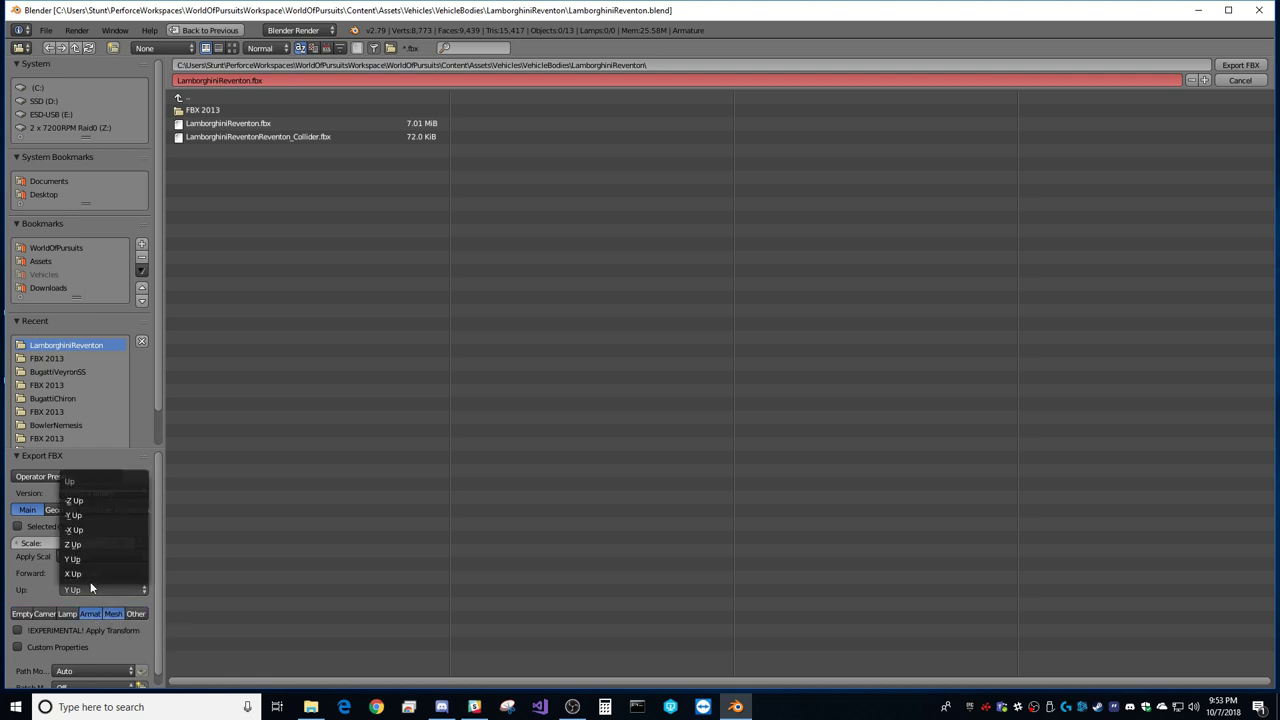
click(81, 545)
click(82, 573)
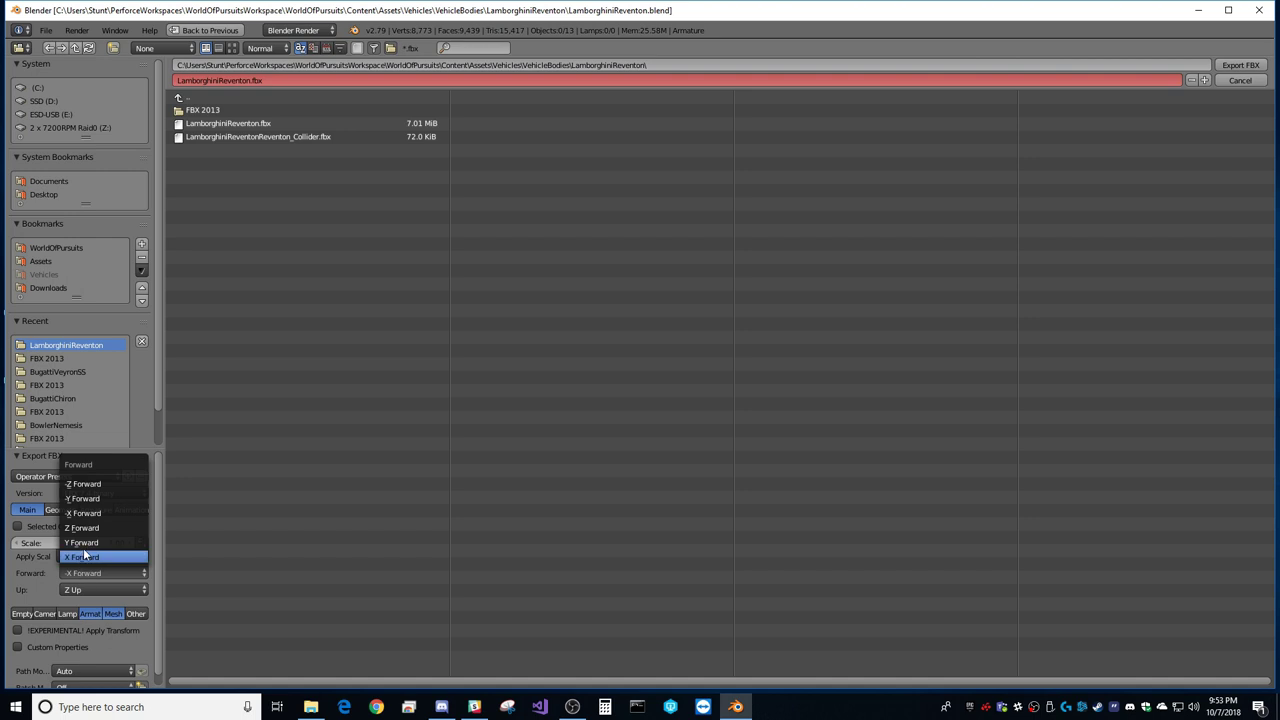
click(82, 557)
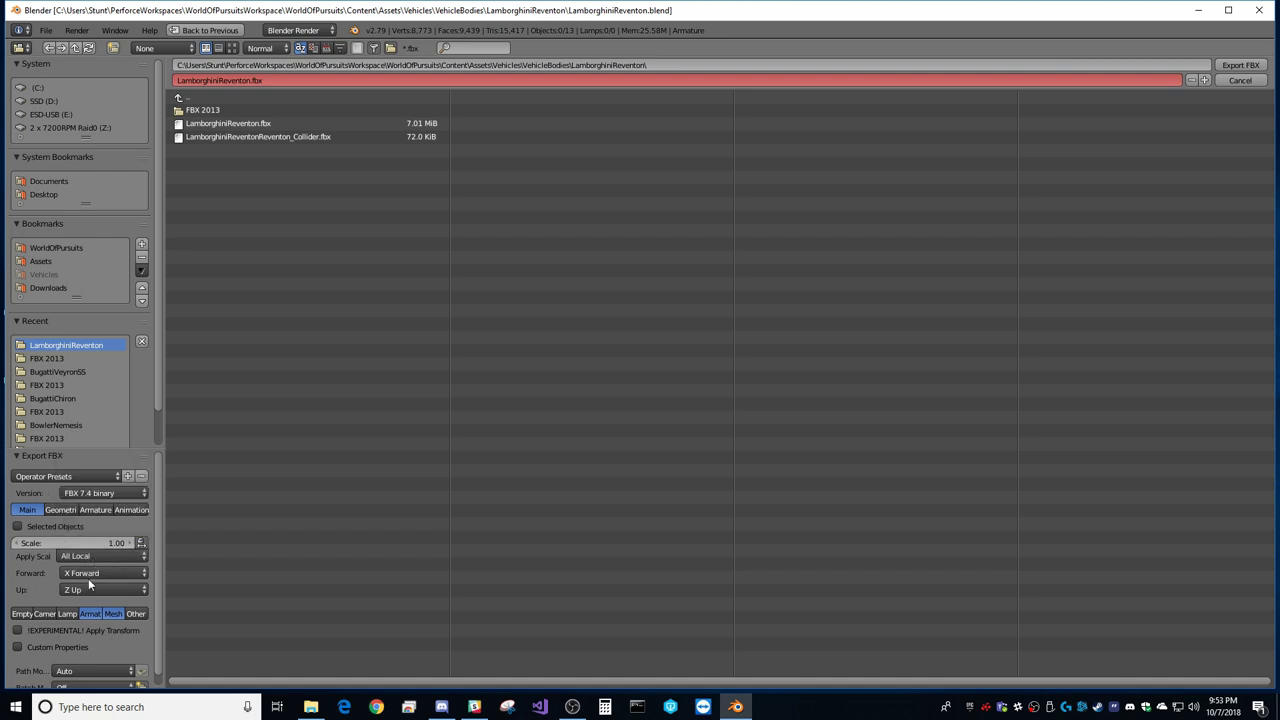
Step: Set the FBX smoothing to Face and disable both Add Leaf Bones and Baked Animation
click(64, 510)
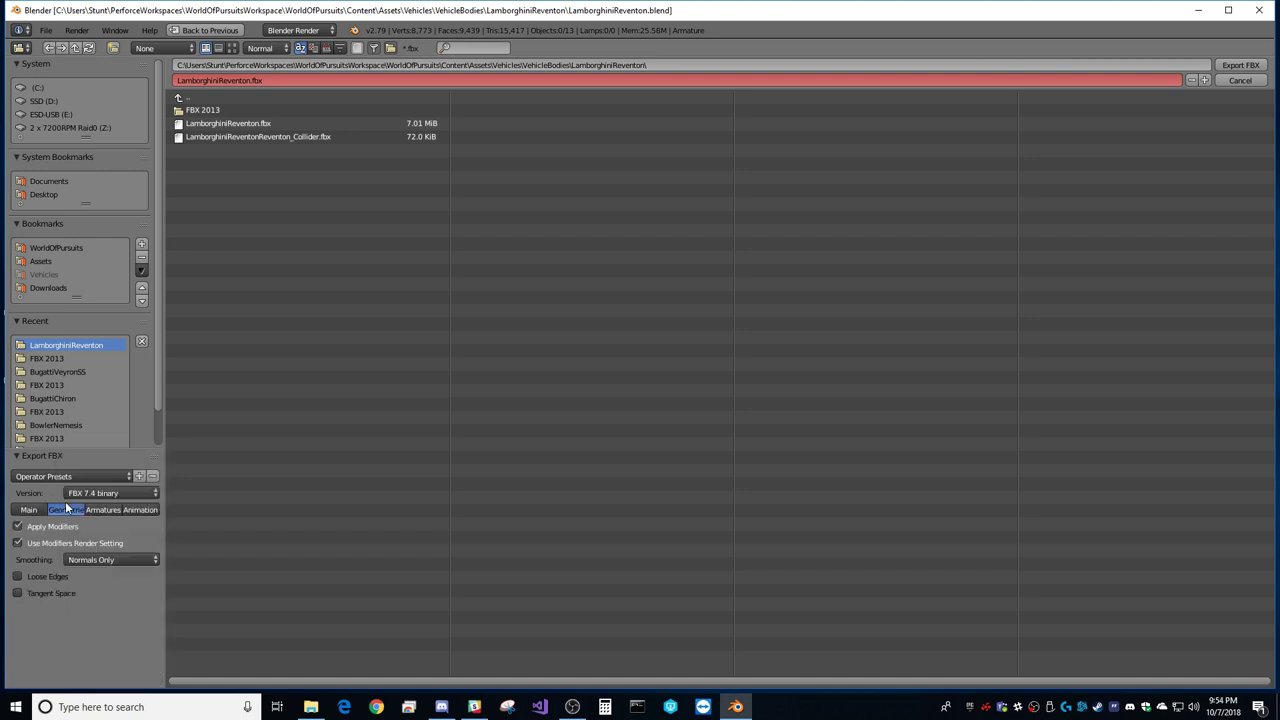
click(92, 560)
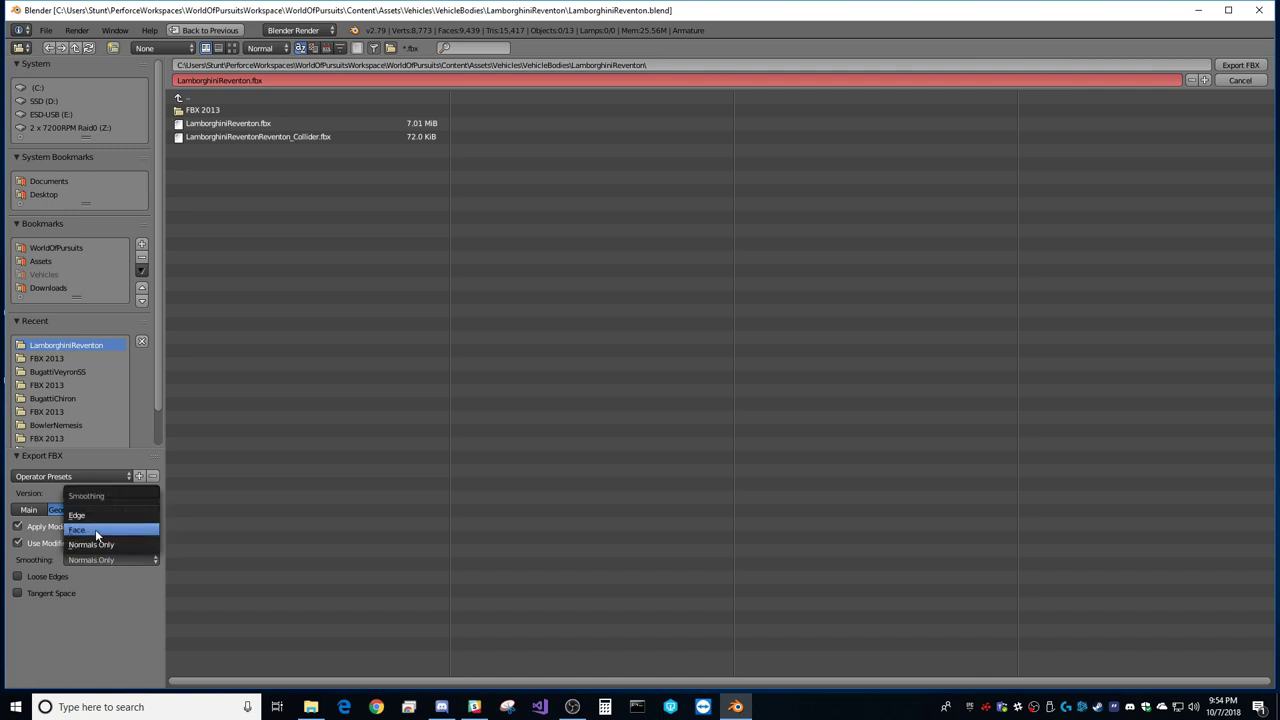
click(95, 529)
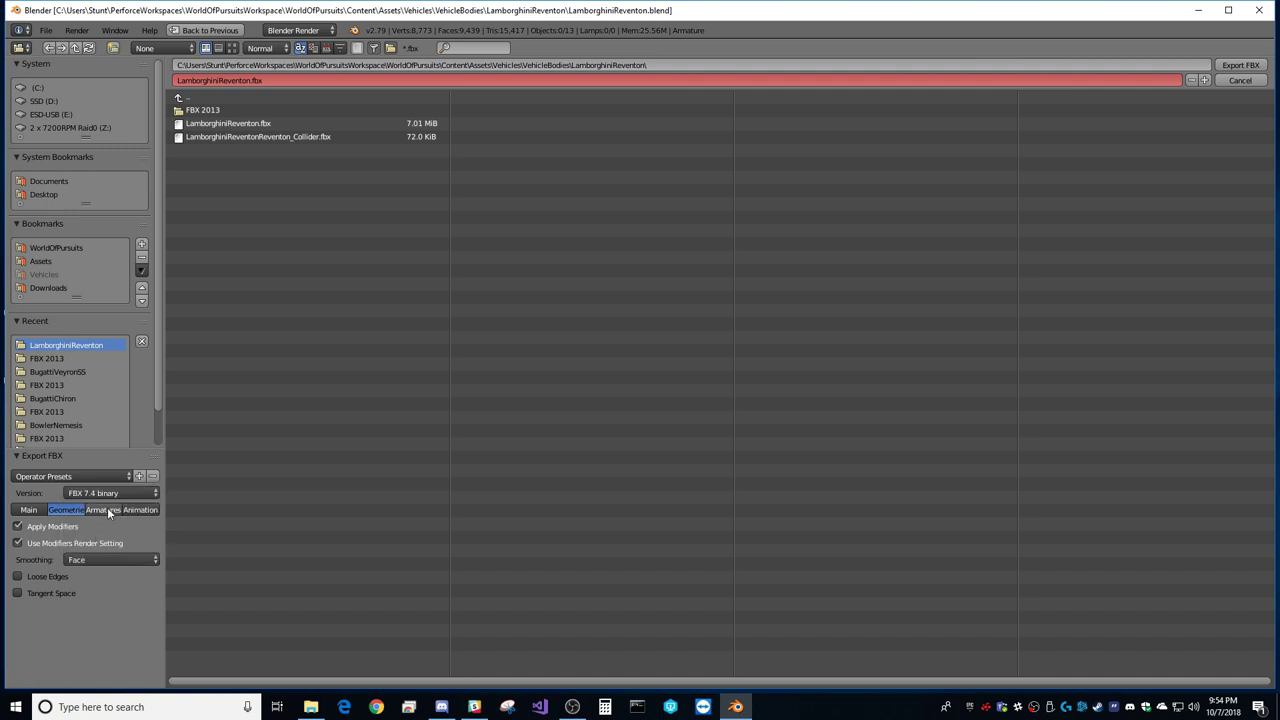
click(104, 510)
click(42, 541)
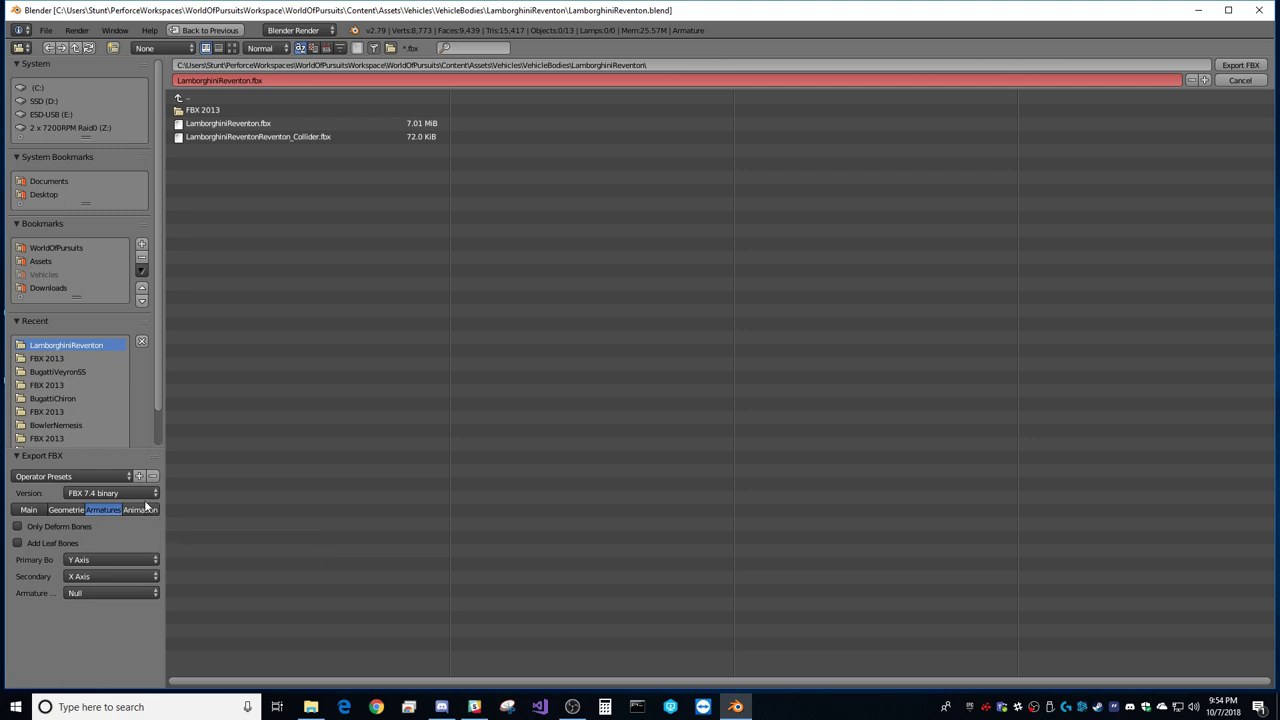
click(140, 510)
click(52, 526)
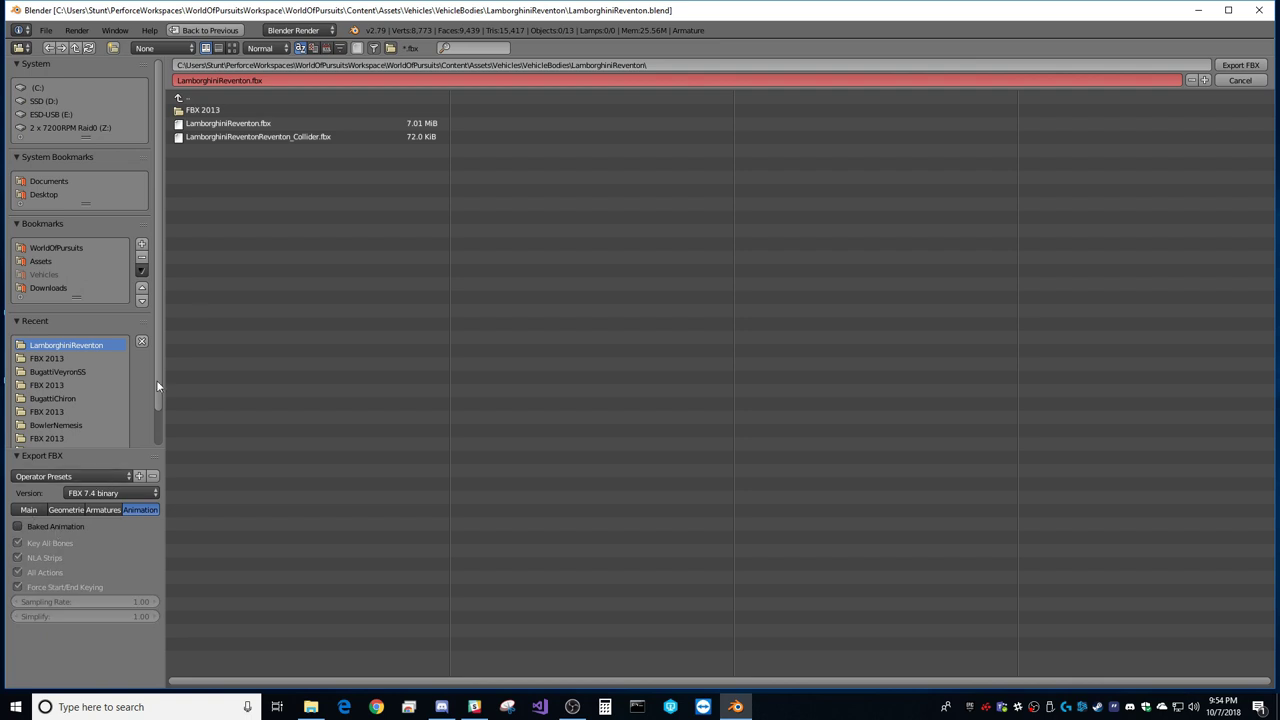
Step: Export the rigged car as LamborghiniReventon.fbx and save the Blender file over its existing version
click(56, 510)
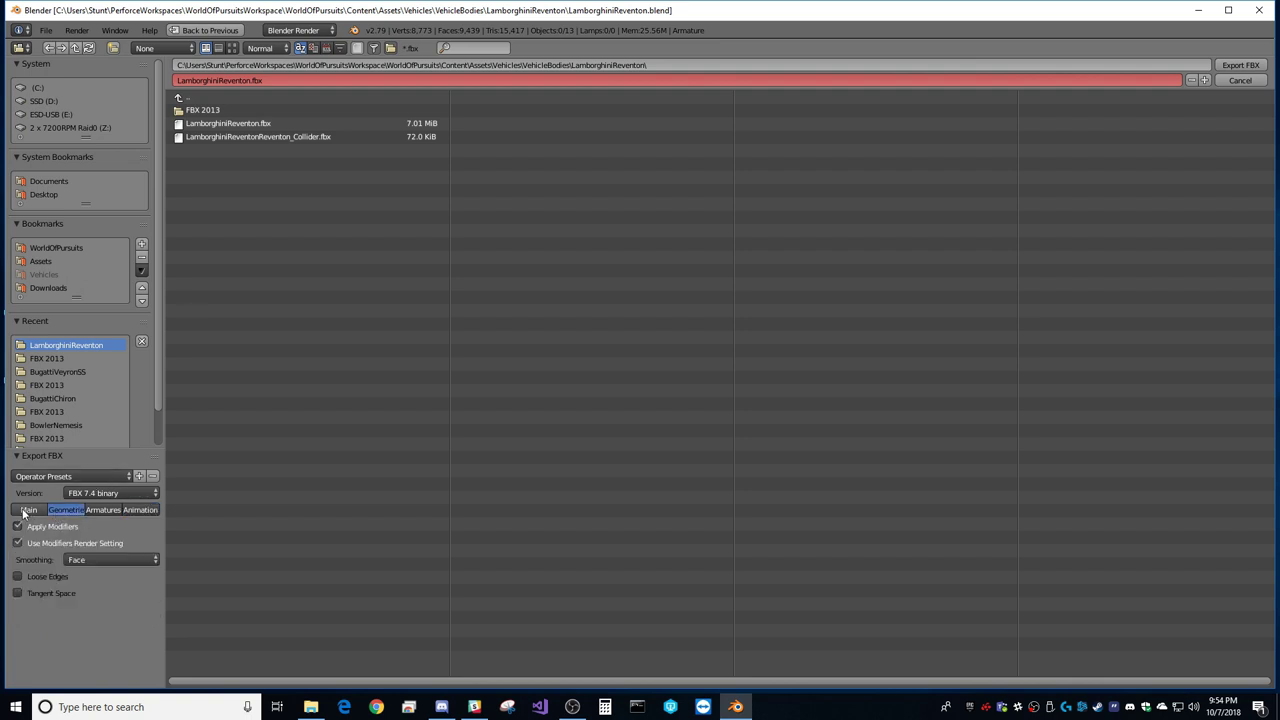
click(25, 511)
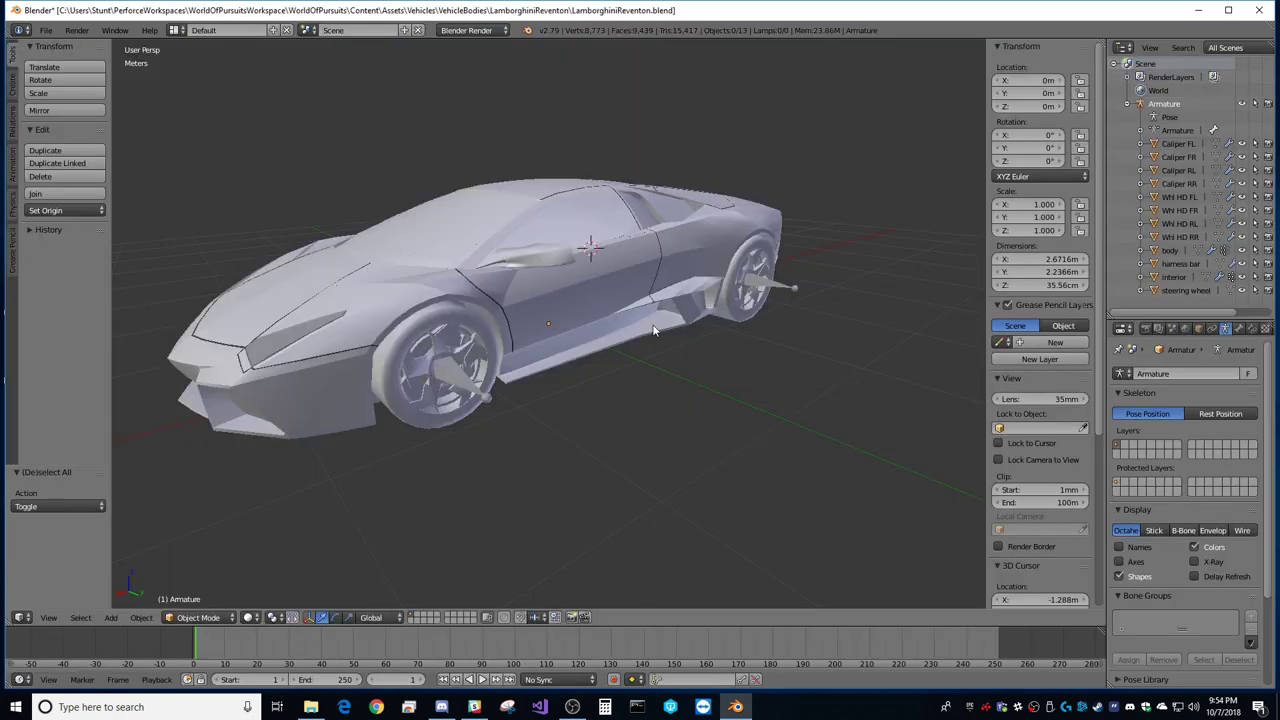
key(ctrl+s)
click(704, 336)
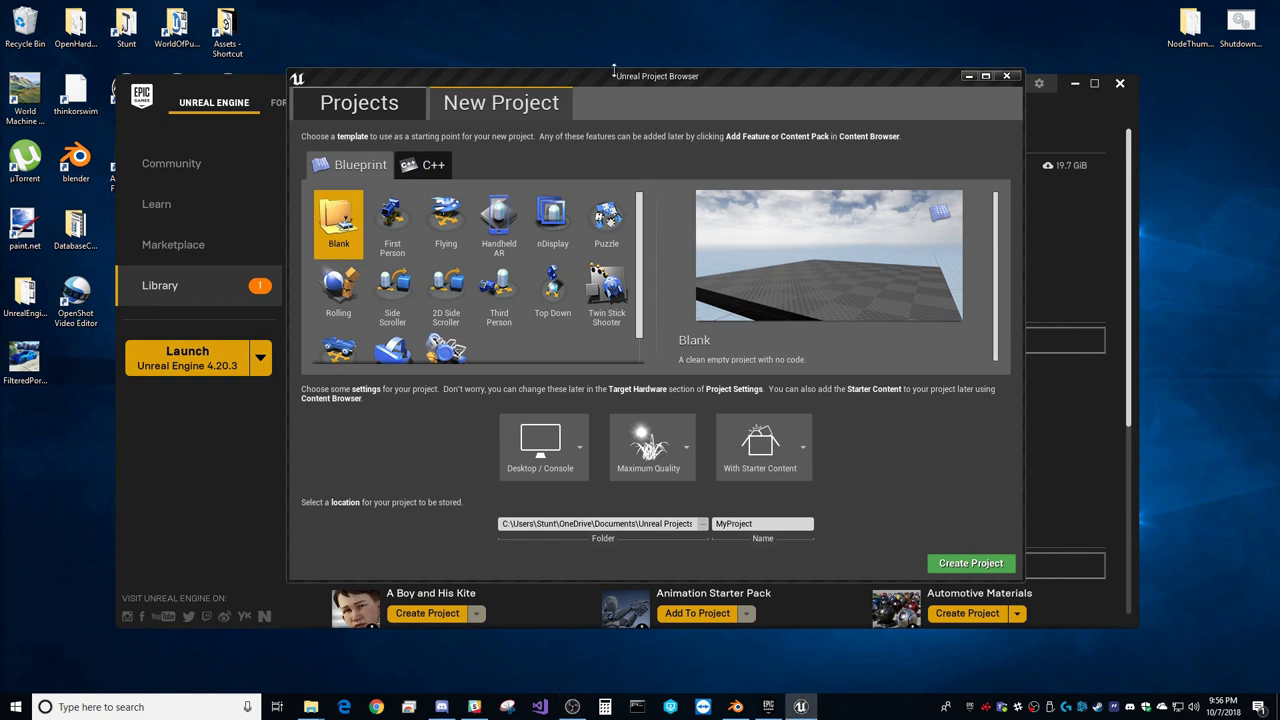
Step: In Unreal Engine, create a blank Blueprint project with starter content named TutorialProject and show the content folder tree
mouse_move(605, 80)
mouse_down()
mouse_move(676, 327)
mouse_move(656, 326)
mouse_move(604, 136)
mouse_move(612, 99)
mouse_up()
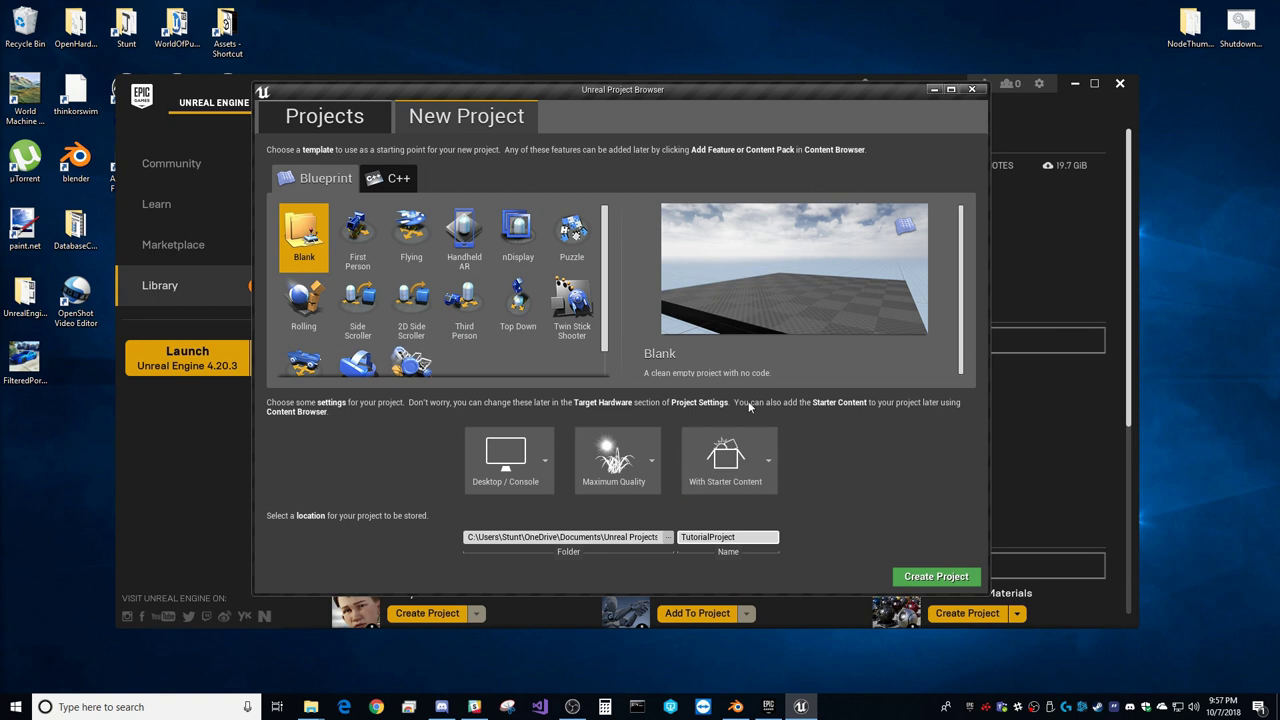
click(895, 576)
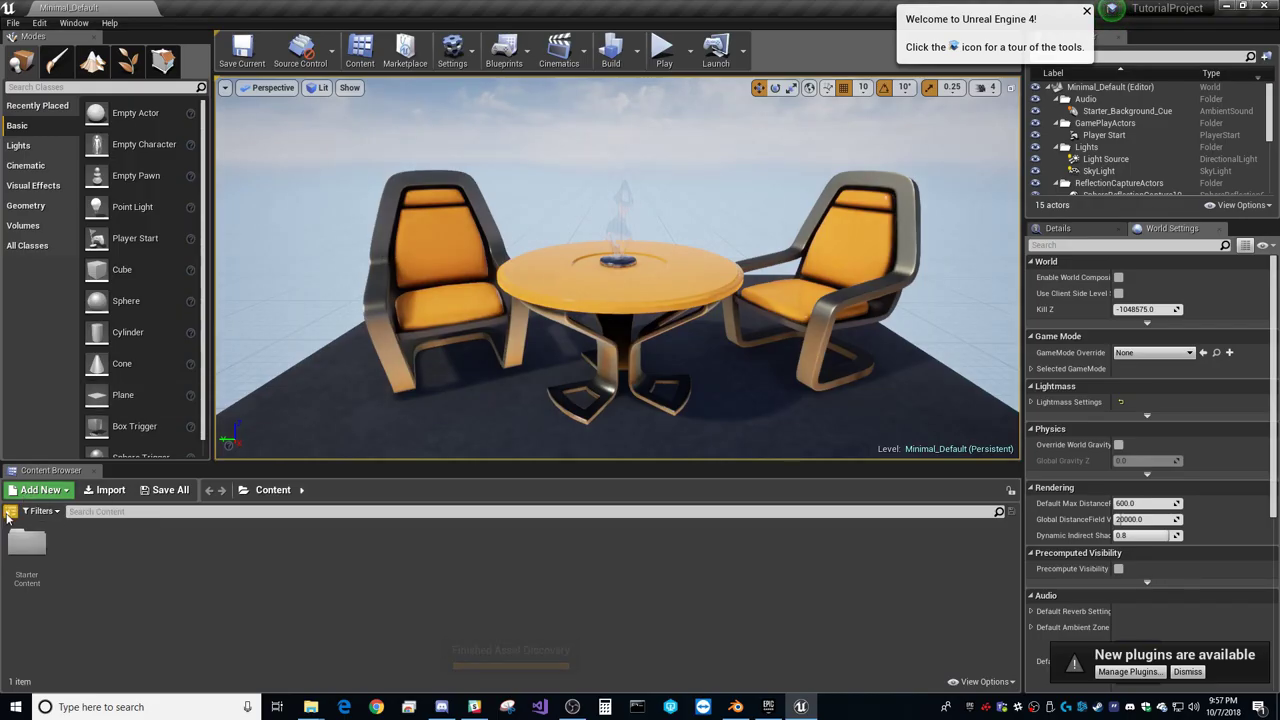
drag(257, 590, 110, 558)
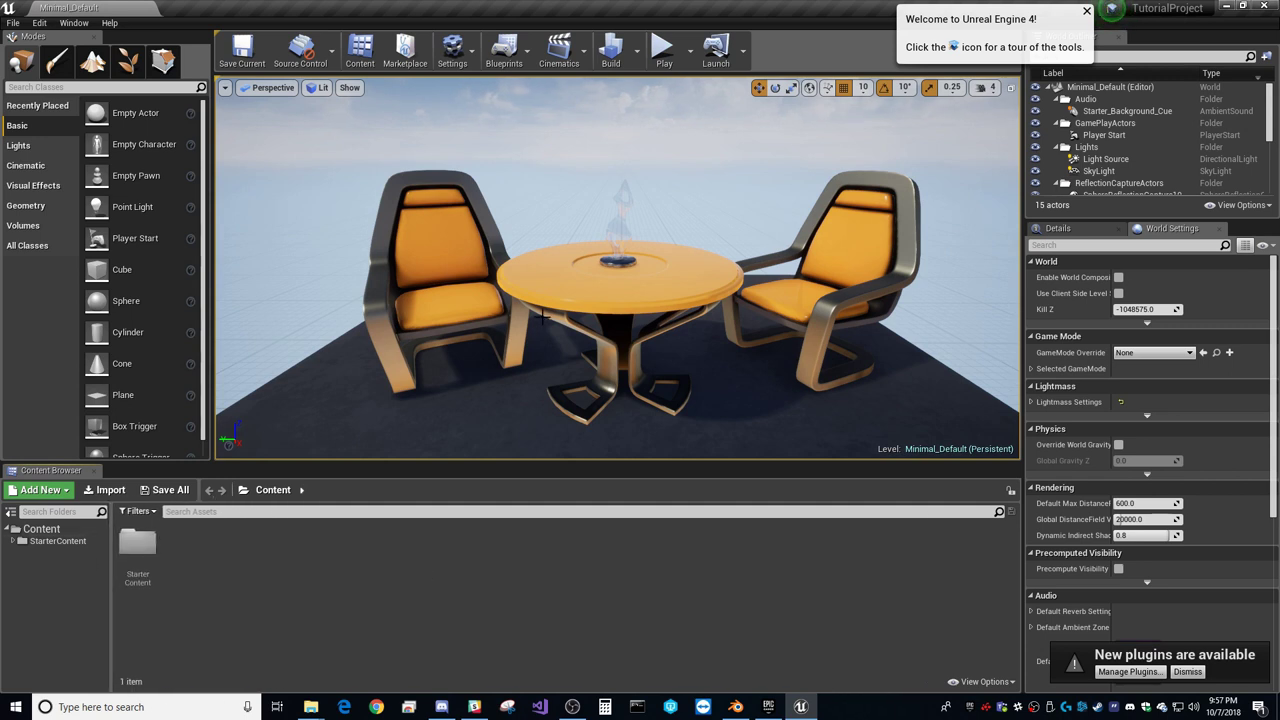
Step: Add a new level with its default name to the Content folder and open it without saving the pending content
right_click(403, 568)
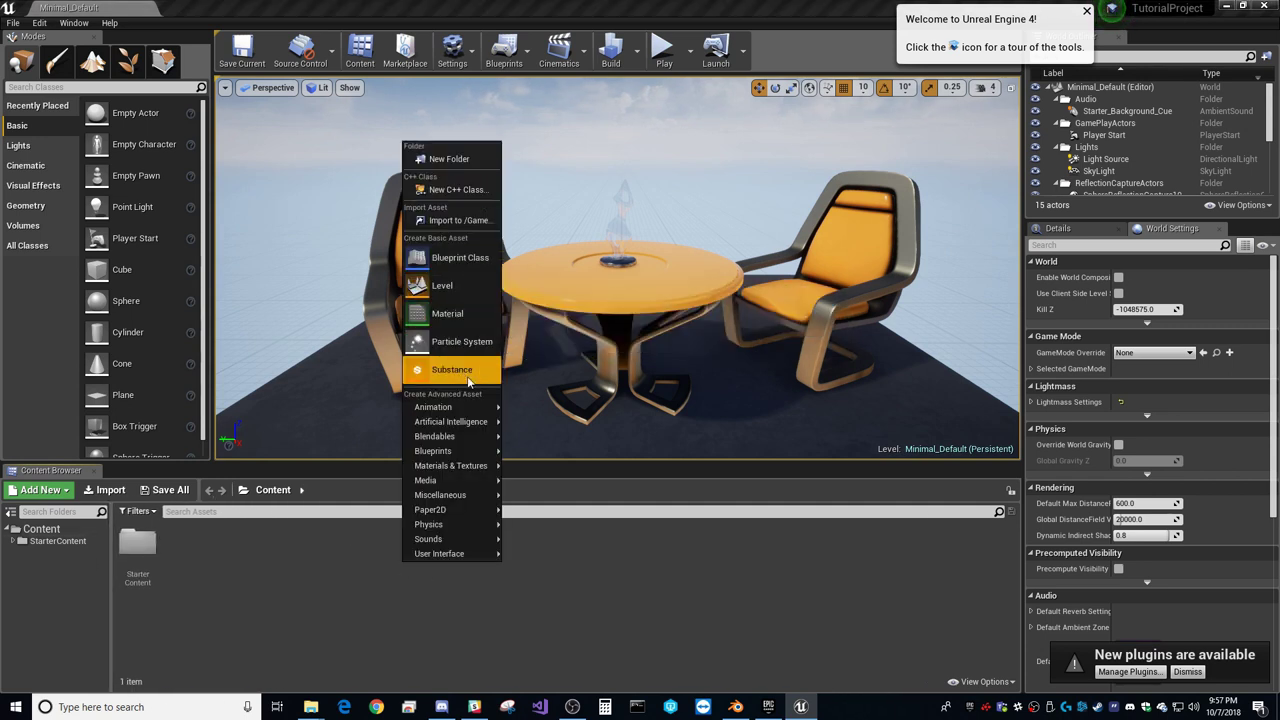
click(461, 290)
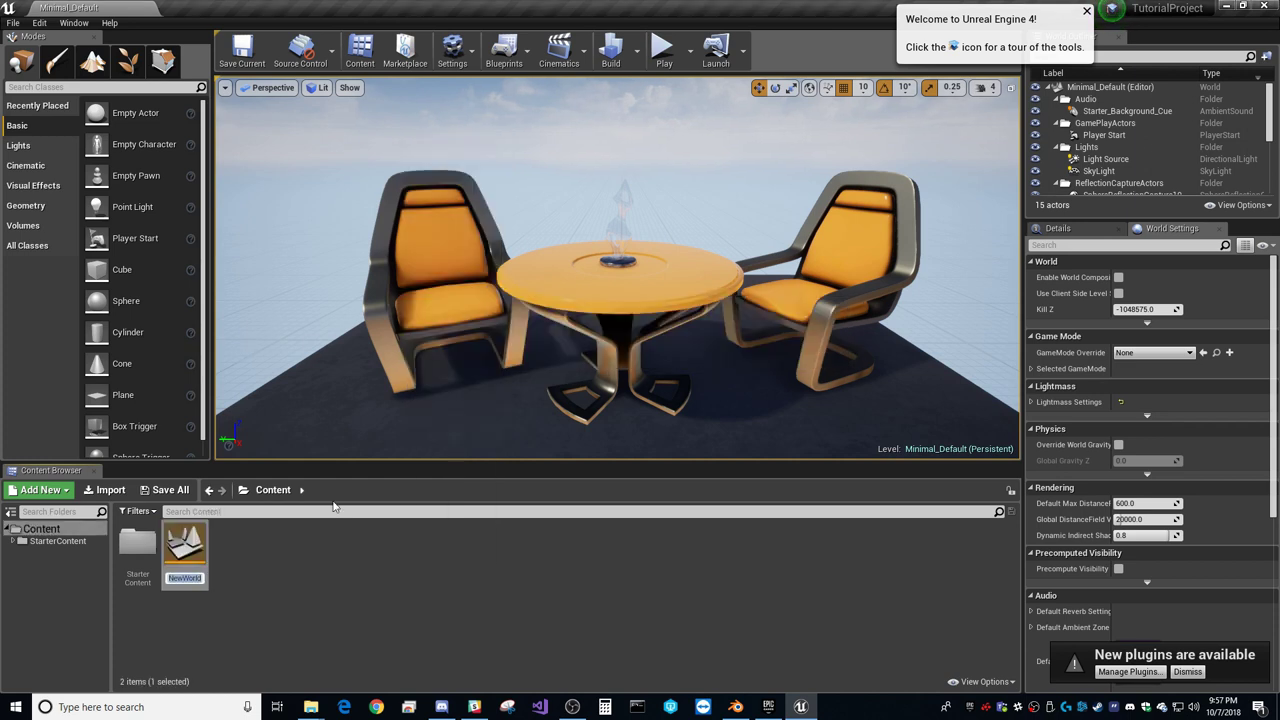
double_click(195, 545)
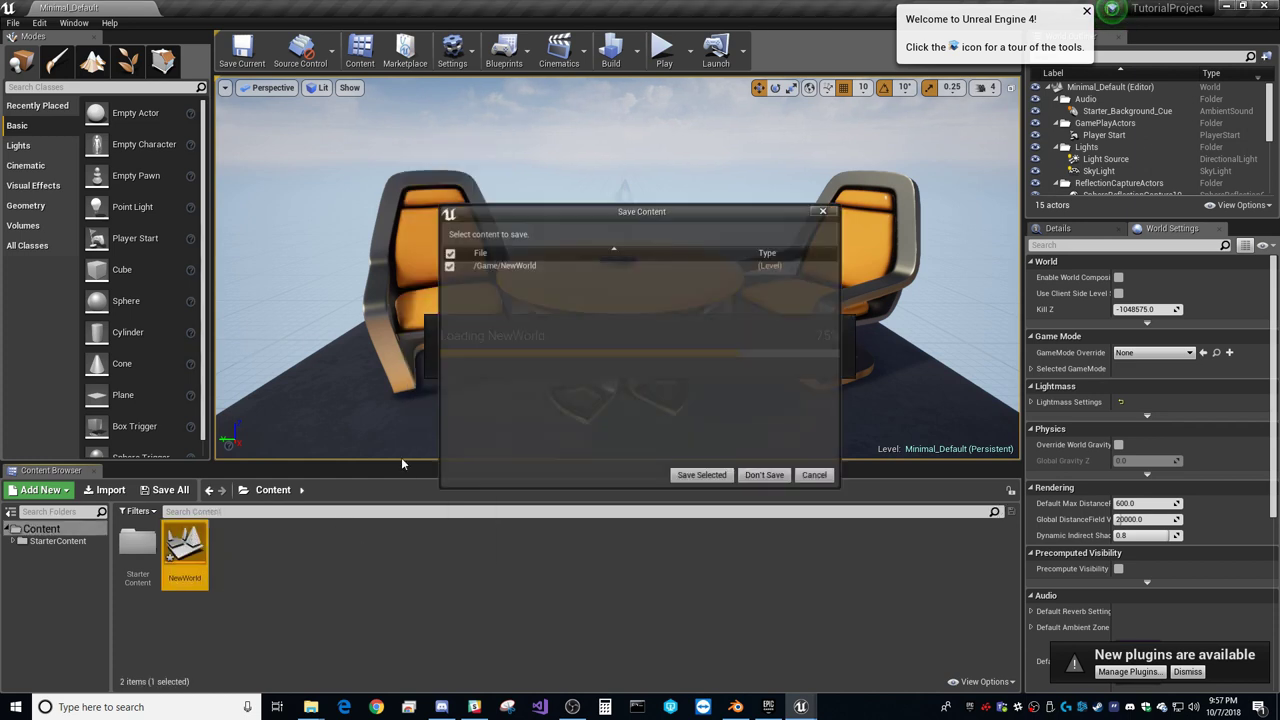
click(765, 476)
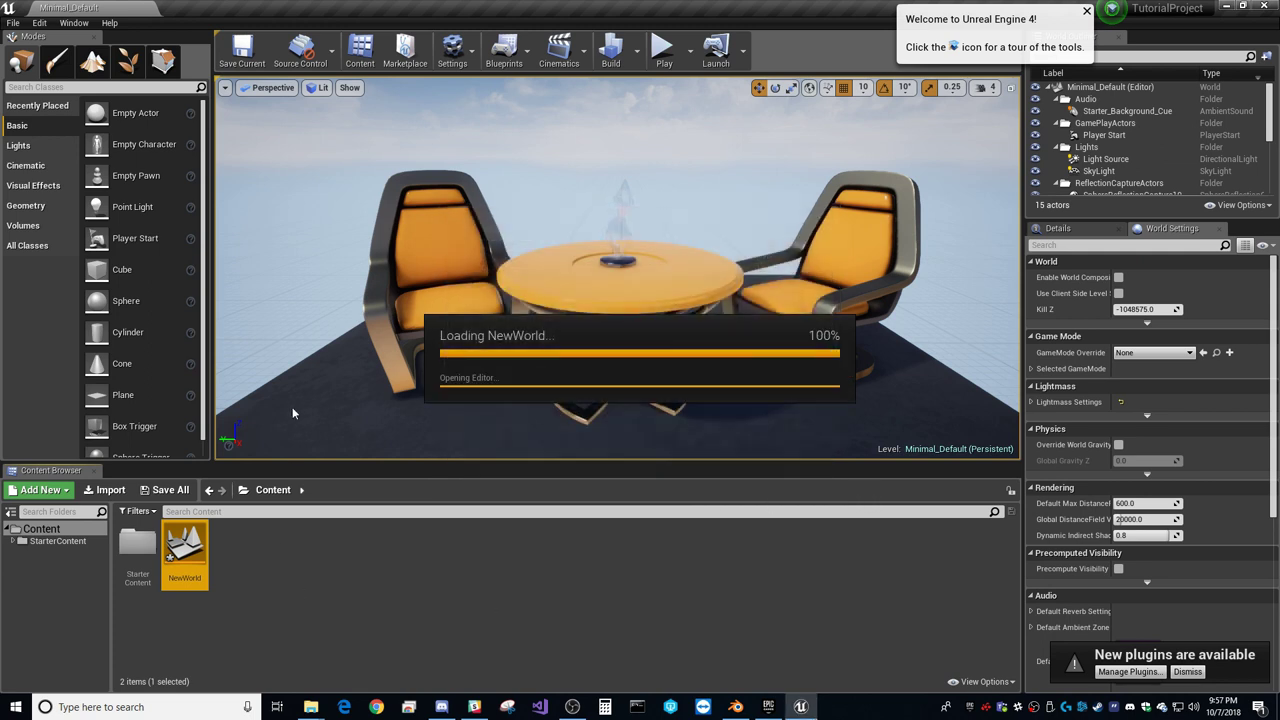
Step: Place a cube at about X 770, Y -30, Z -20 as the floor and set its scale to 100000 in X and 10000 in Y
drag(112, 269, 600, 278)
click(1090, 228)
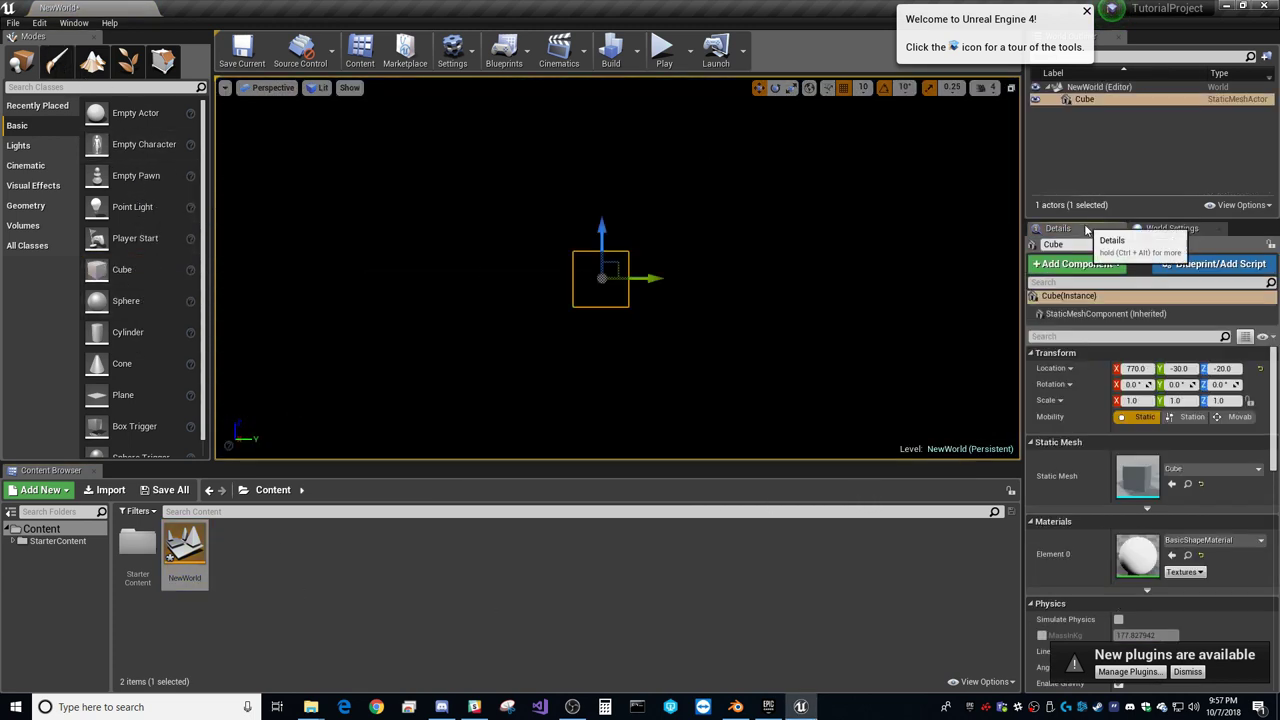
text(100000)
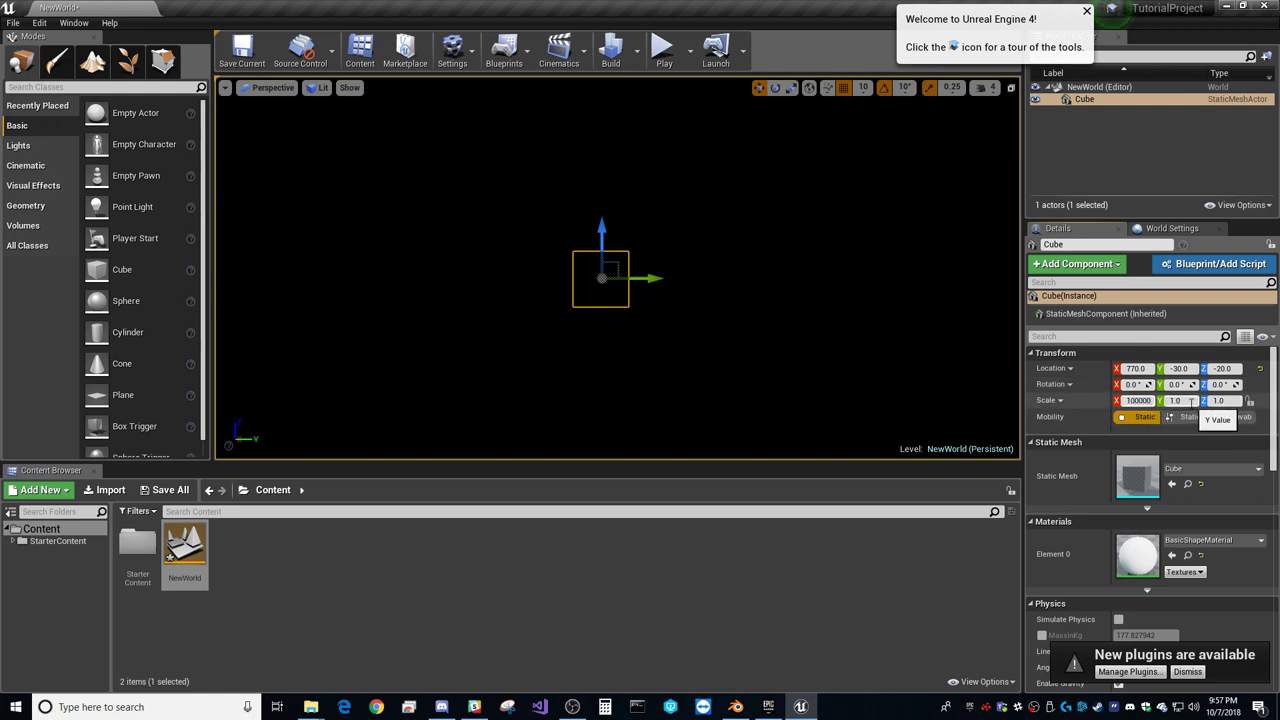
key(Return)
click(1178, 400)
text(10000)
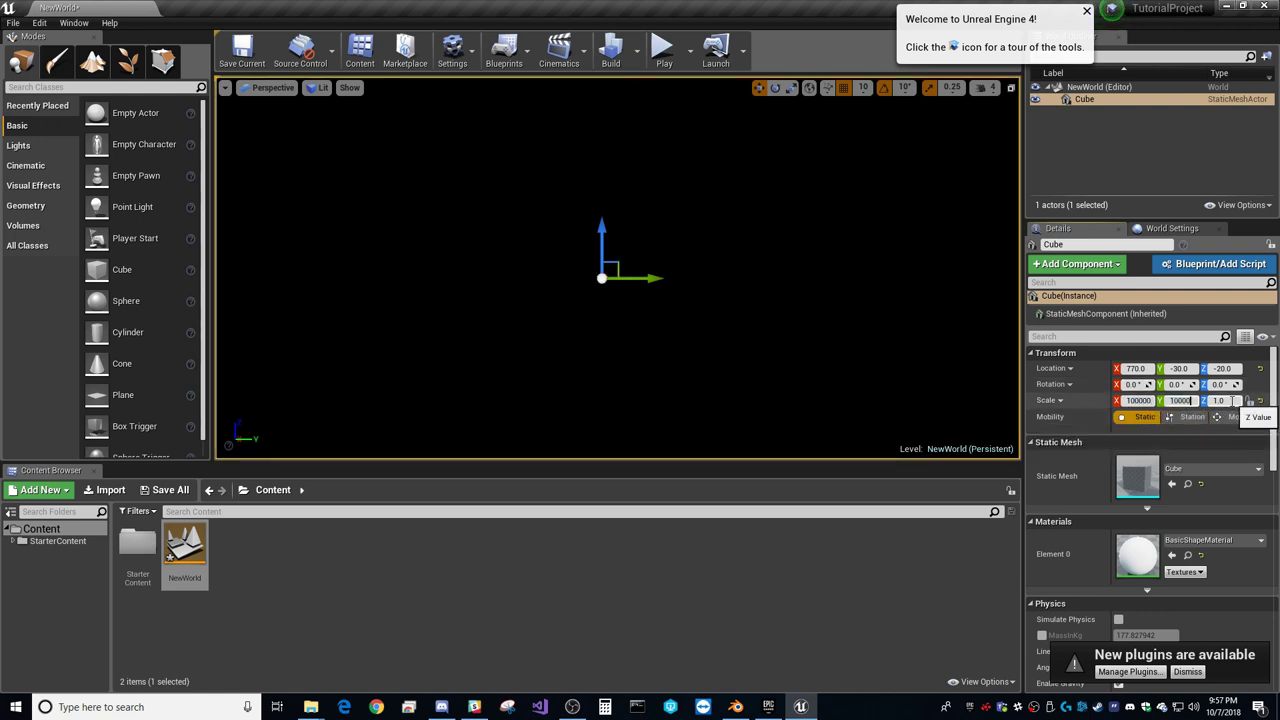
click(1232, 400)
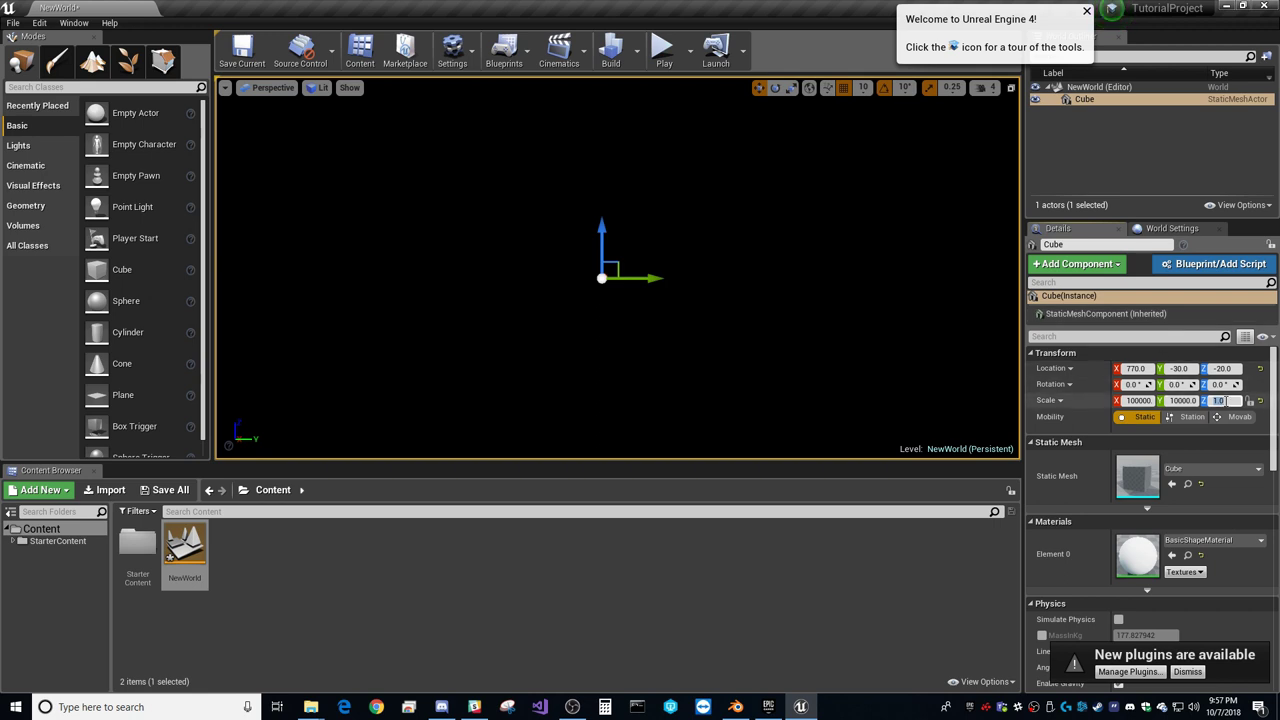
Step: Place a directional light above the floor cube at about X 740, Y 70, Z 260
click(44, 147)
drag(135, 113, 655, 128)
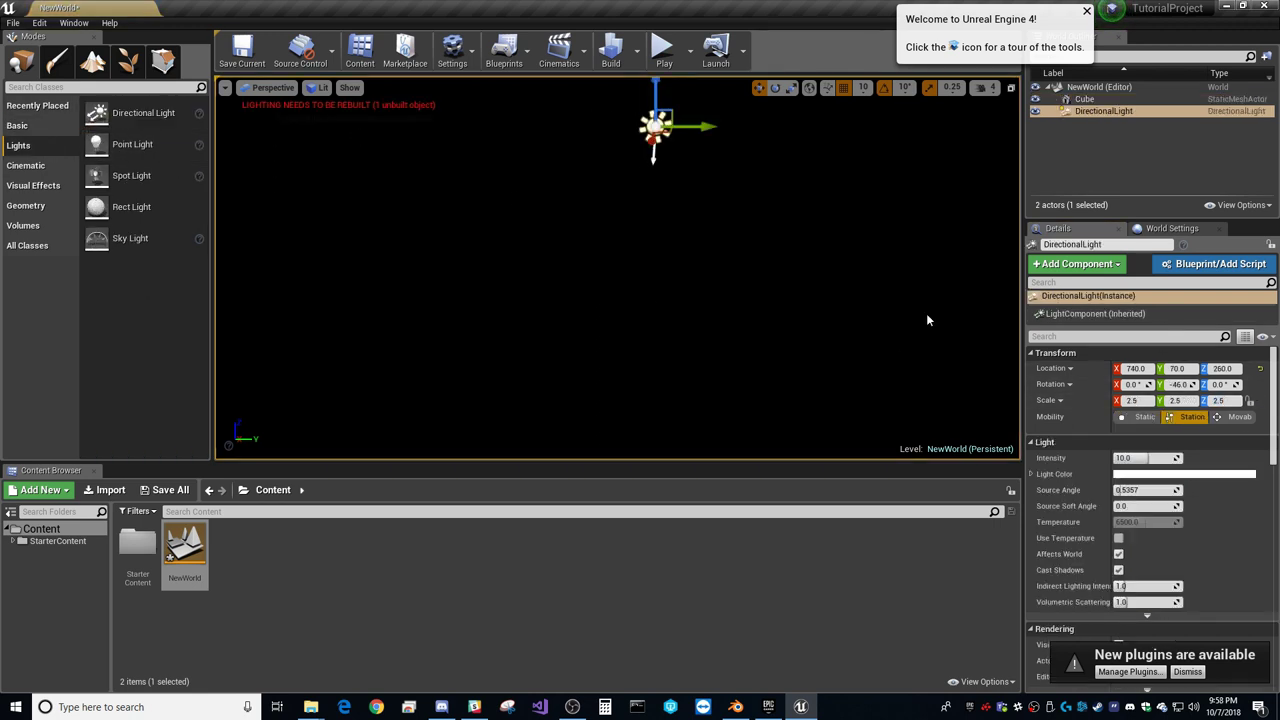
right_drag(753, 272, 790, 315)
key(f)
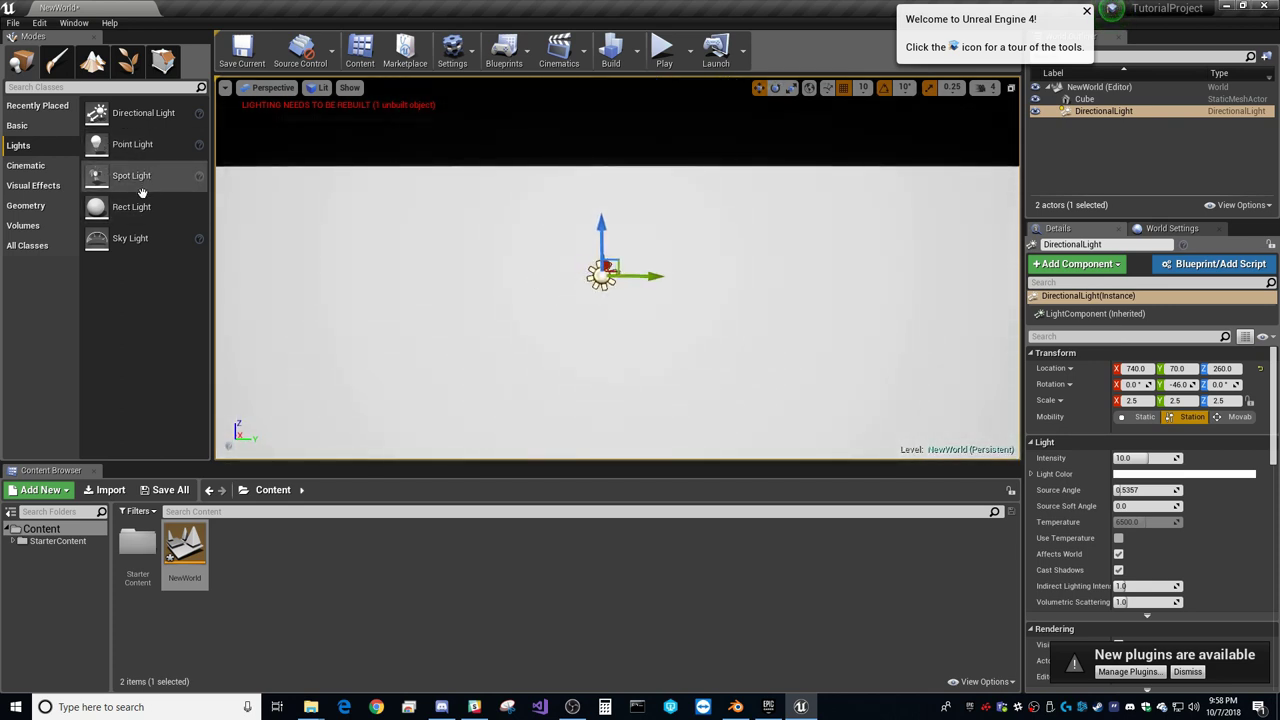
Step: Place a Player Start on the floor at about X 960, Y 210, Z 122
click(17, 125)
drag(135, 238, 710, 340)
key(f)
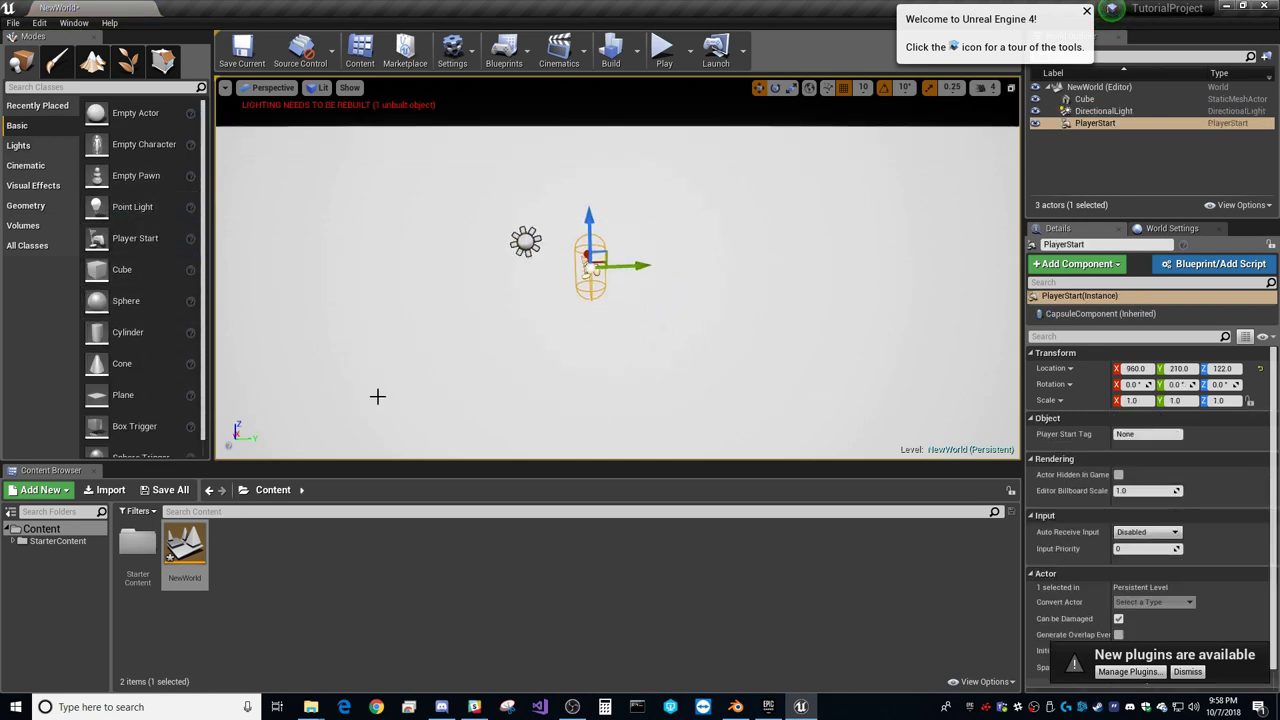
Step: Dismiss the new plugins notification and start importing an asset into the Content folder
right_click(368, 570)
click(1114, 660)
right_click(262, 542)
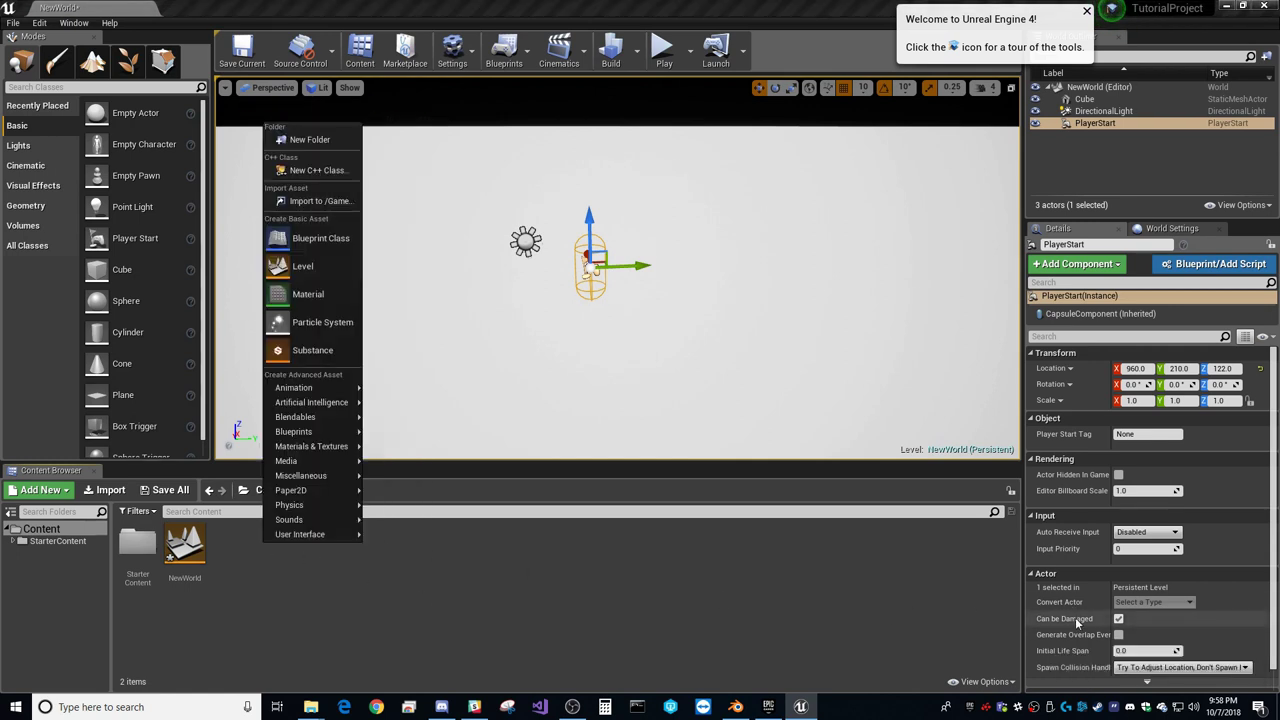
click(425, 552)
right_click(281, 567)
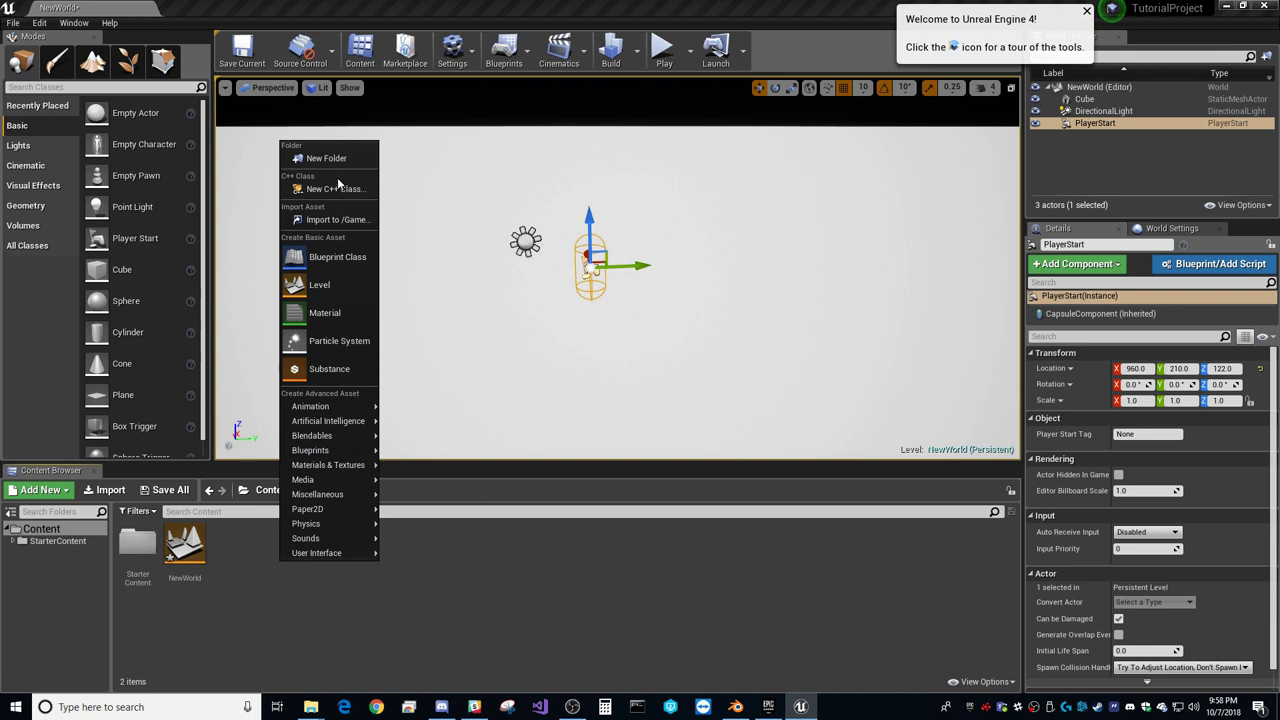
click(338, 219)
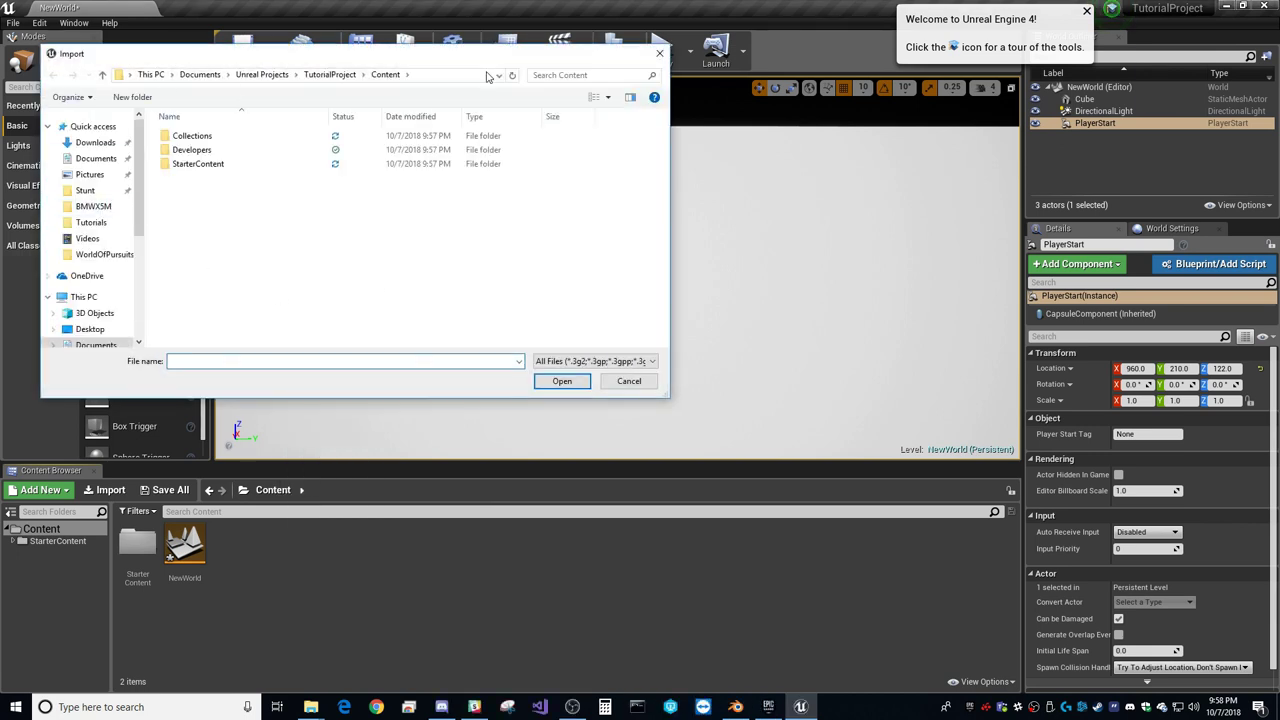
Step: Choose LamborghiniReventon_Tutorial.fbx for import from the LamborghiniReventon folder under WorldOfPursuits, Content, Assets, Vehicles, VehicleBodies
click(110, 254)
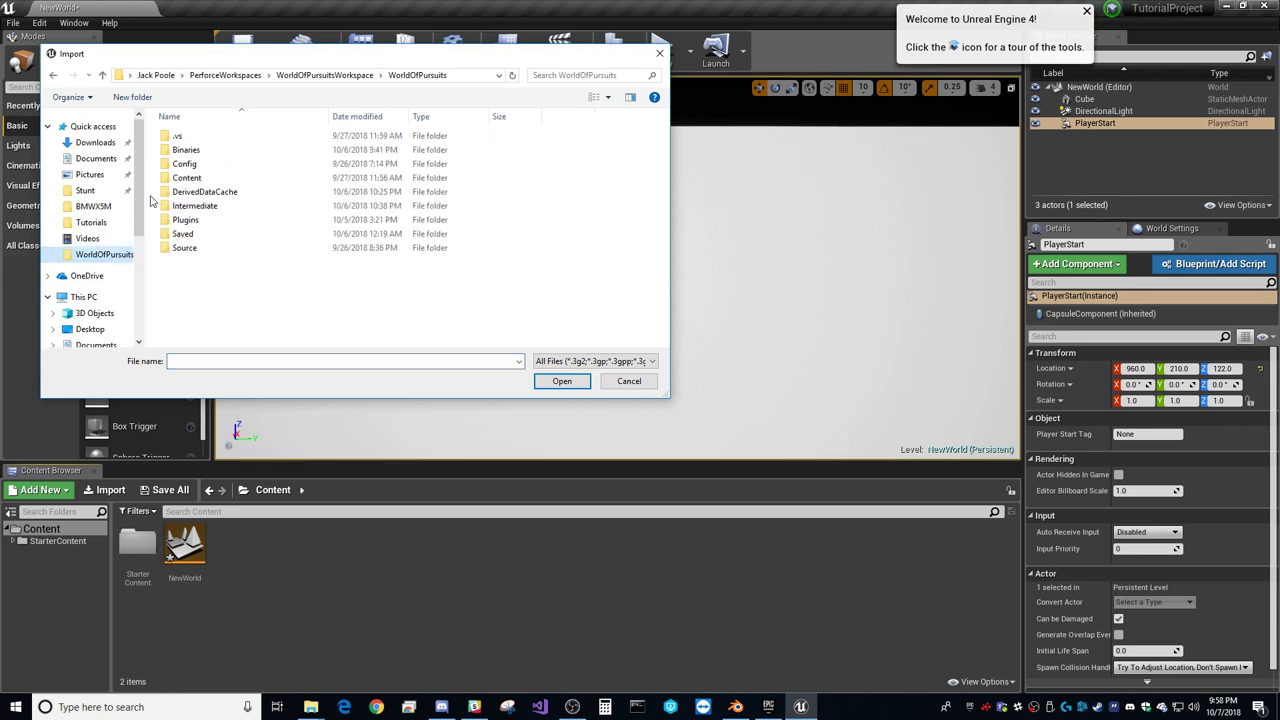
double_click(205, 176)
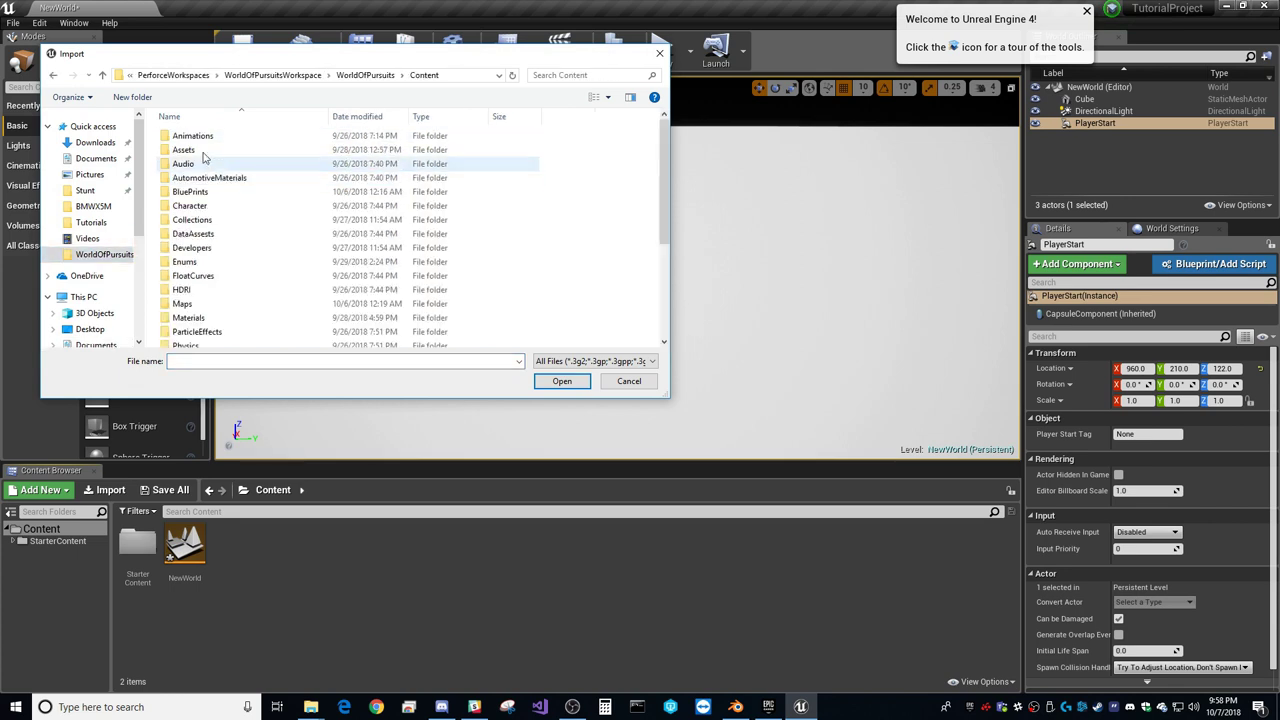
double_click(199, 149)
double_click(186, 163)
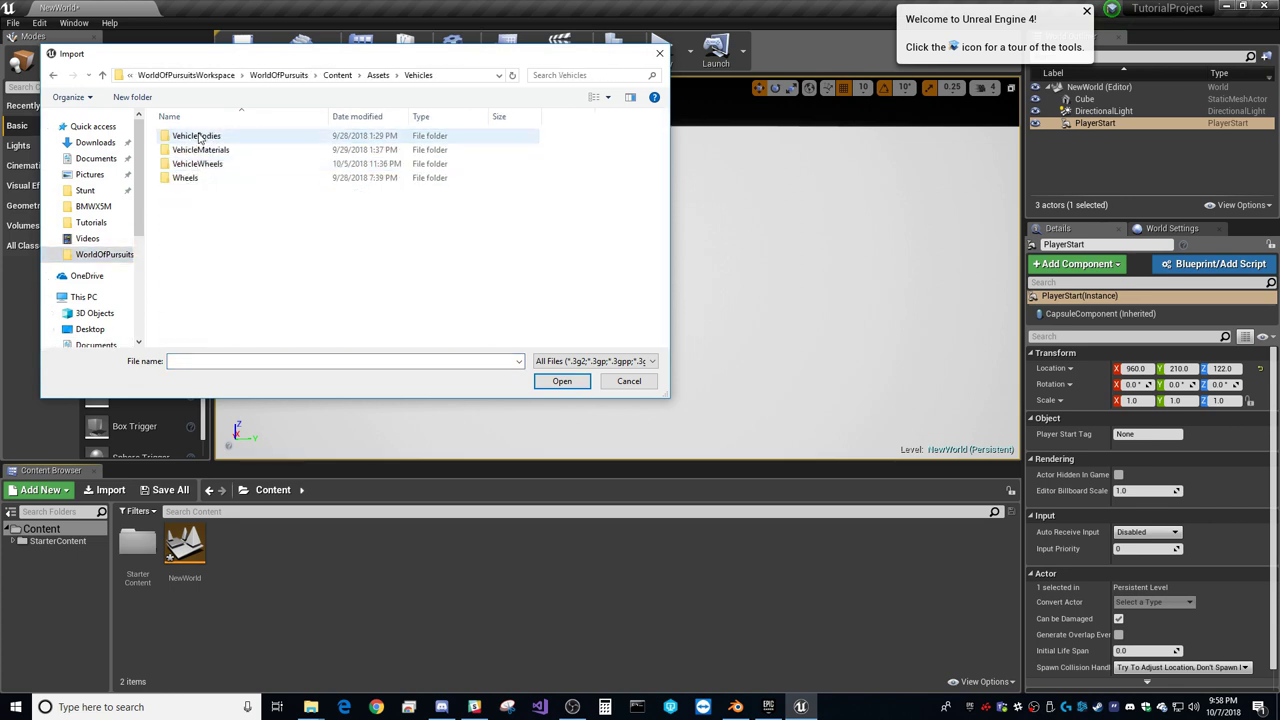
double_click(192, 135)
scroll(221, 150, down, 10)
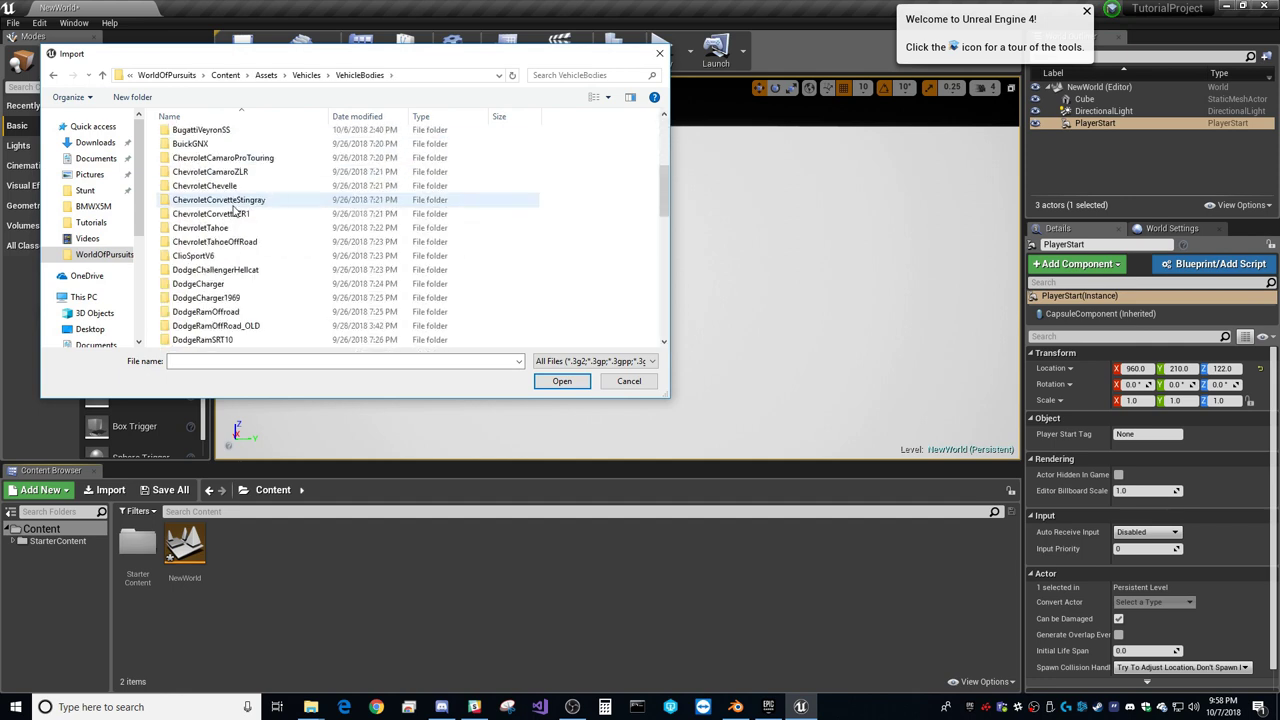
double_click(211, 311)
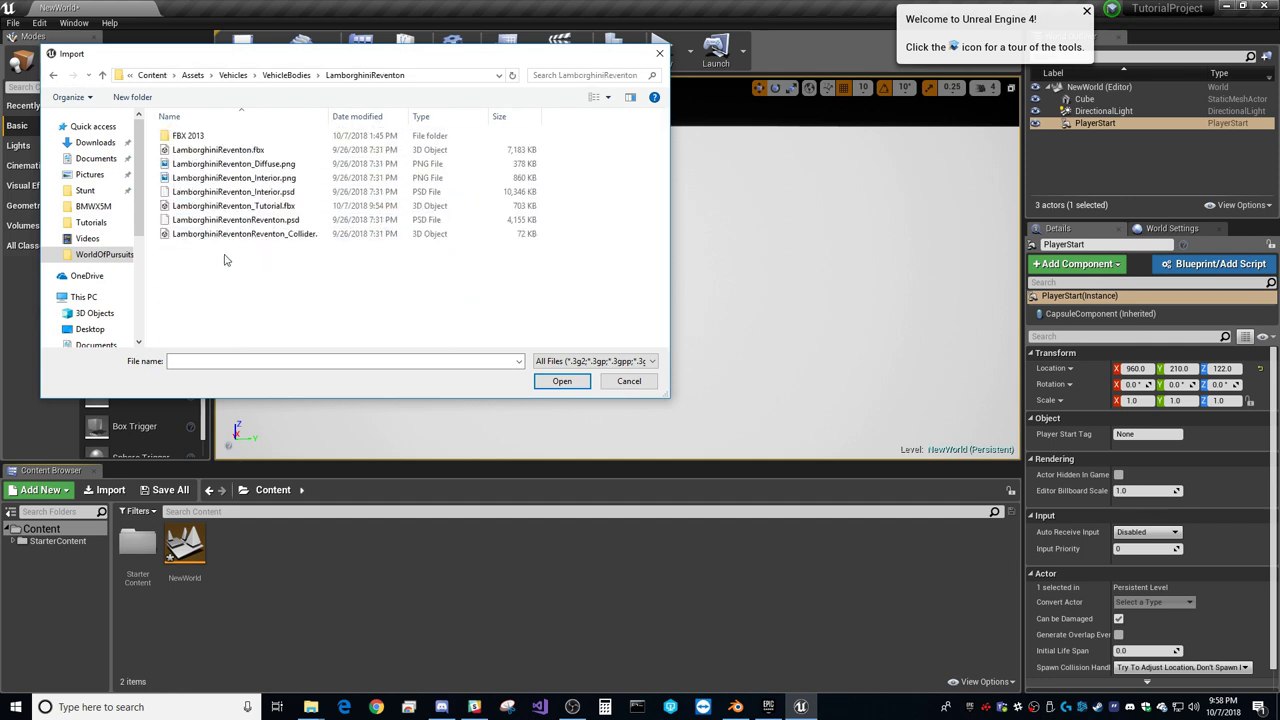
click(430, 116)
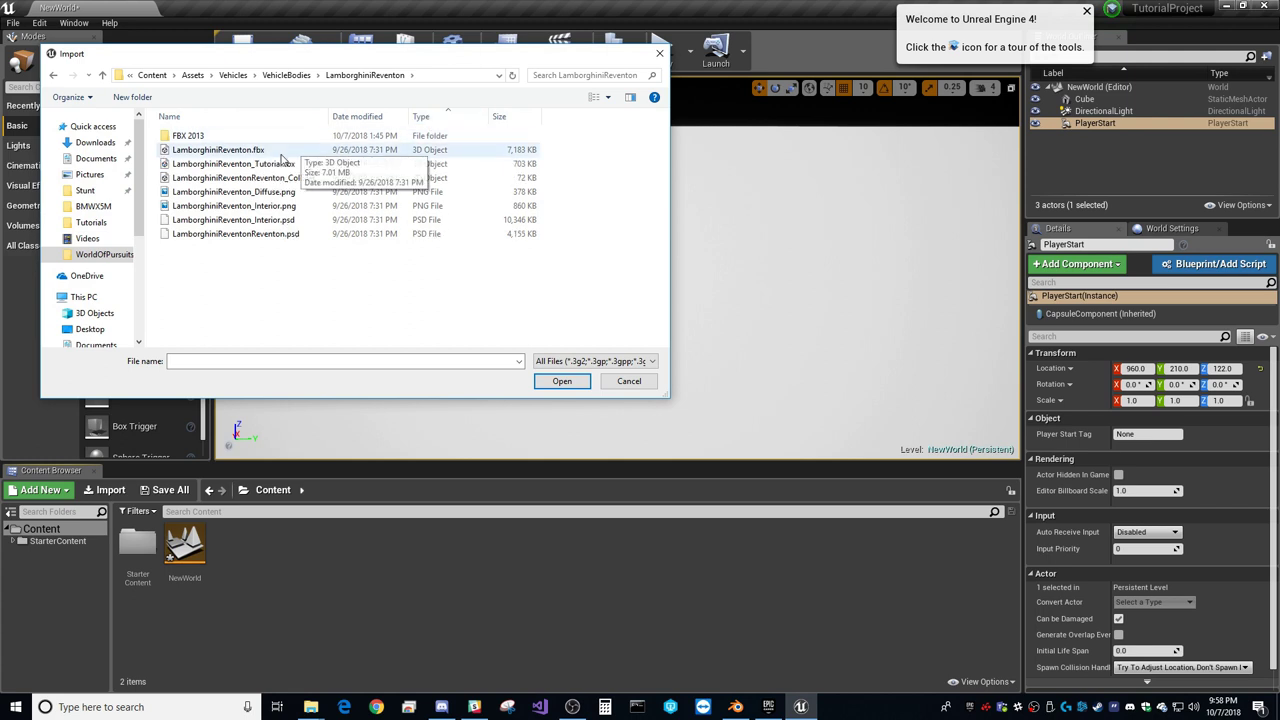
double_click(278, 165)
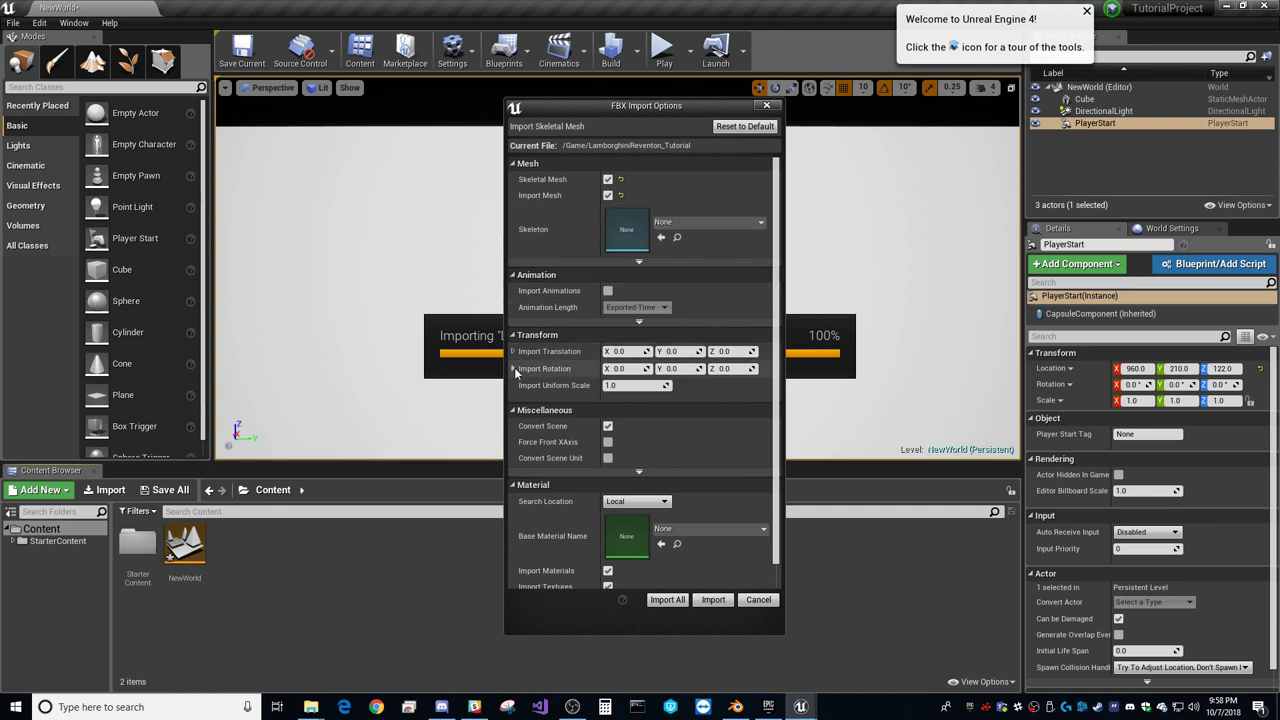
Step: Review the advanced mesh and animation import options and import everything from the FBX as a skeletal mesh
scroll(590, 360, down, 1)
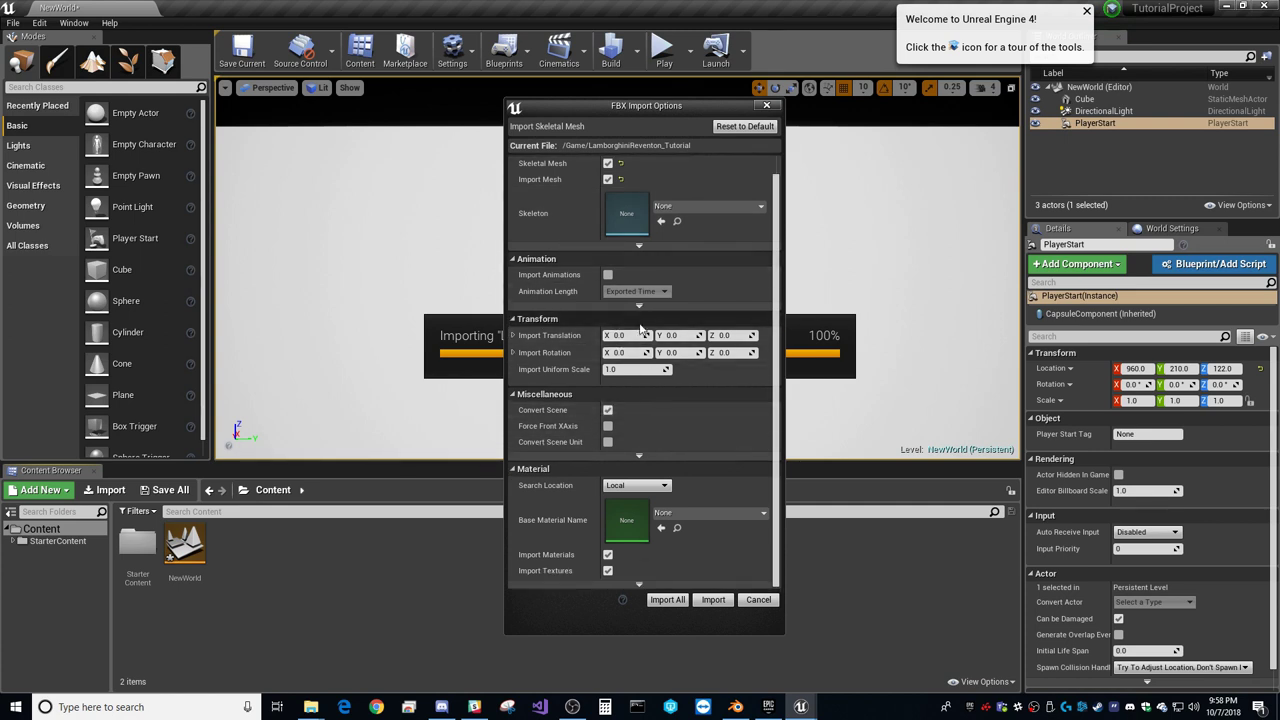
click(639, 245)
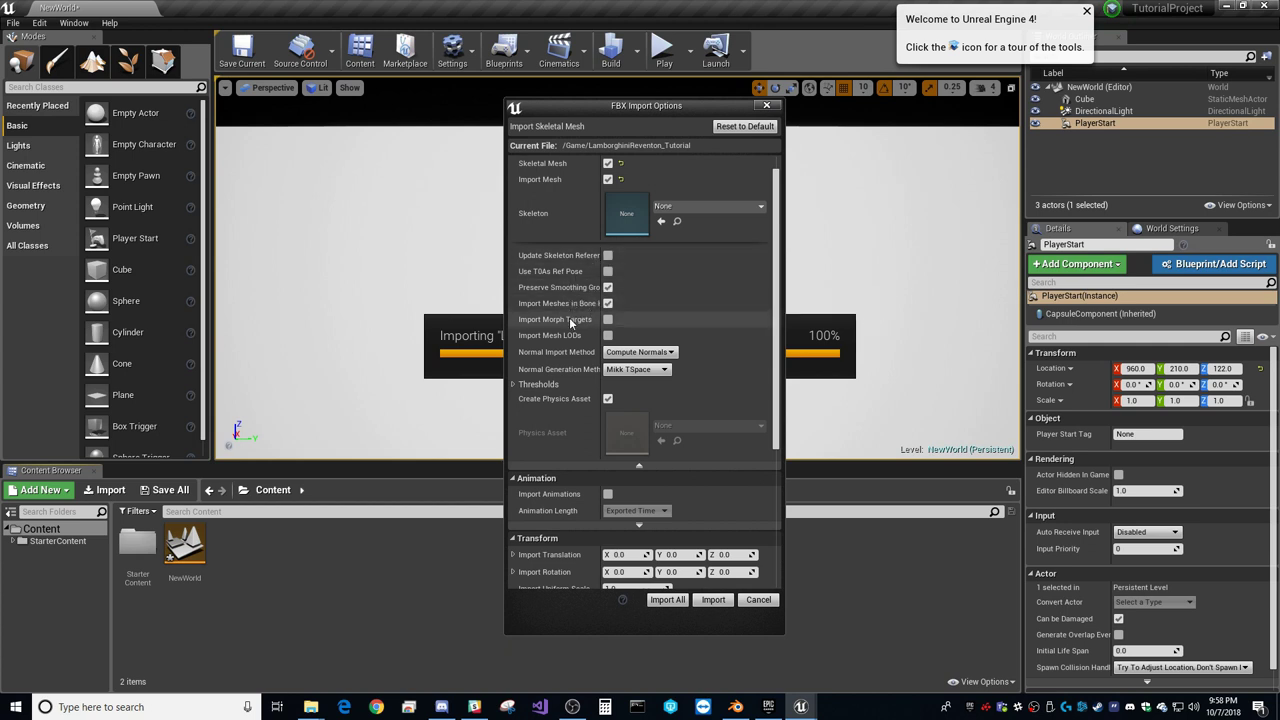
click(620, 527)
scroll(674, 300, down, 2)
scroll(670, 298, down, 5)
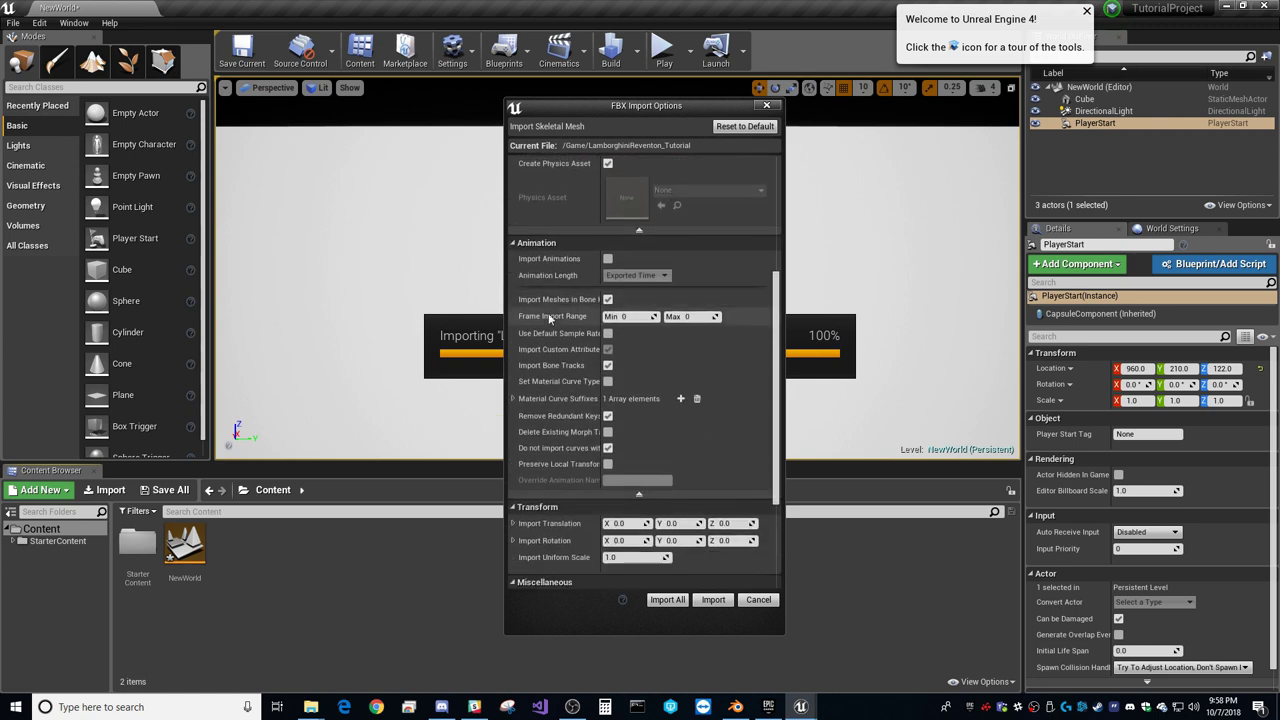
scroll(540, 326, down, 1)
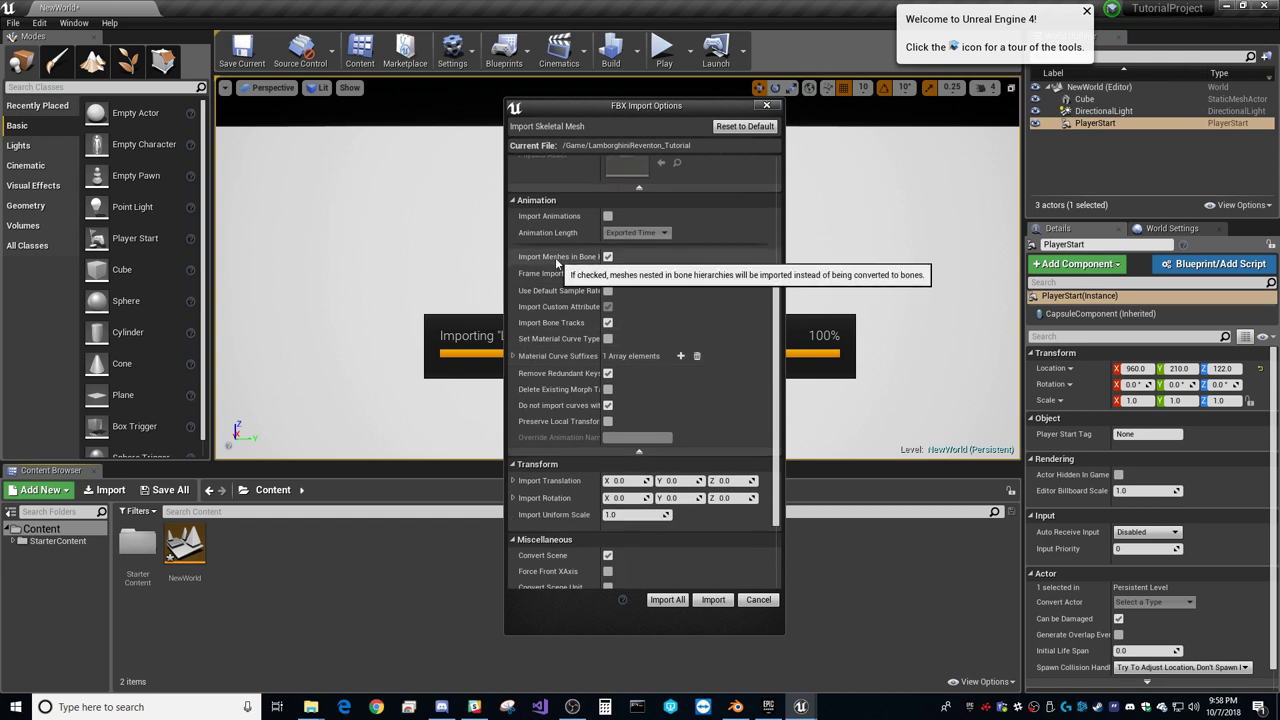
scroll(581, 428, down, 1)
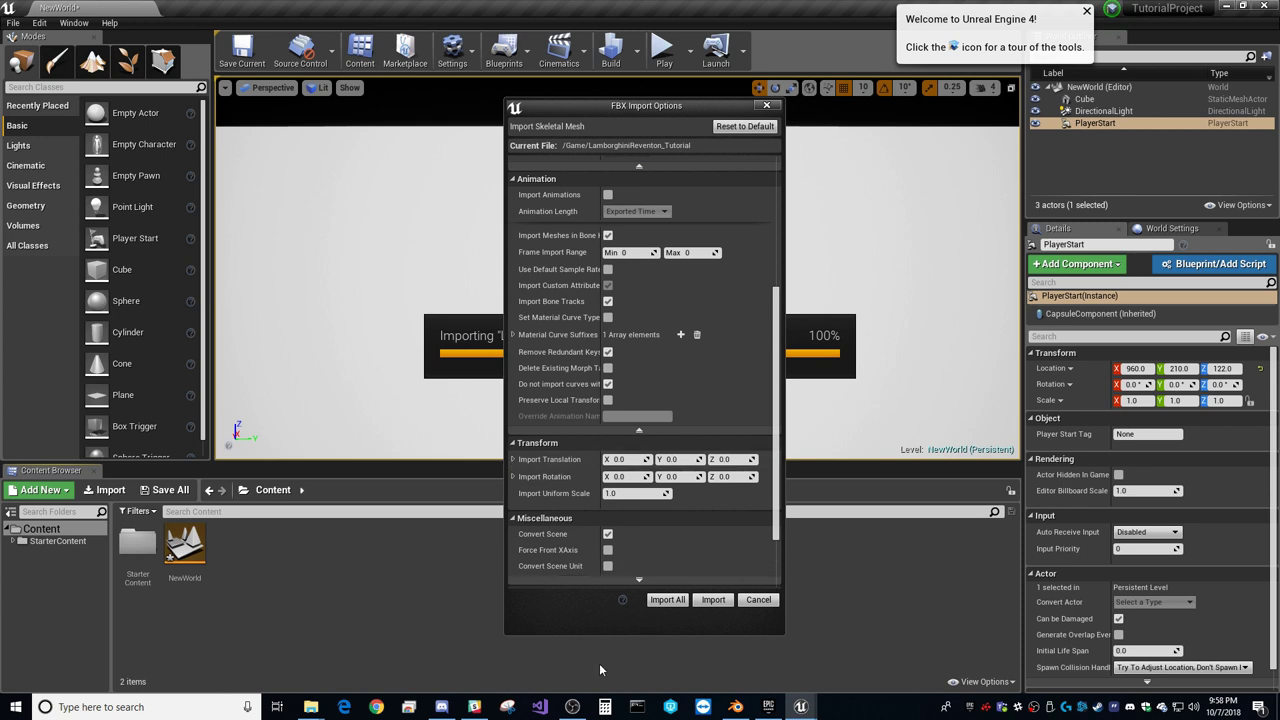
click(667, 600)
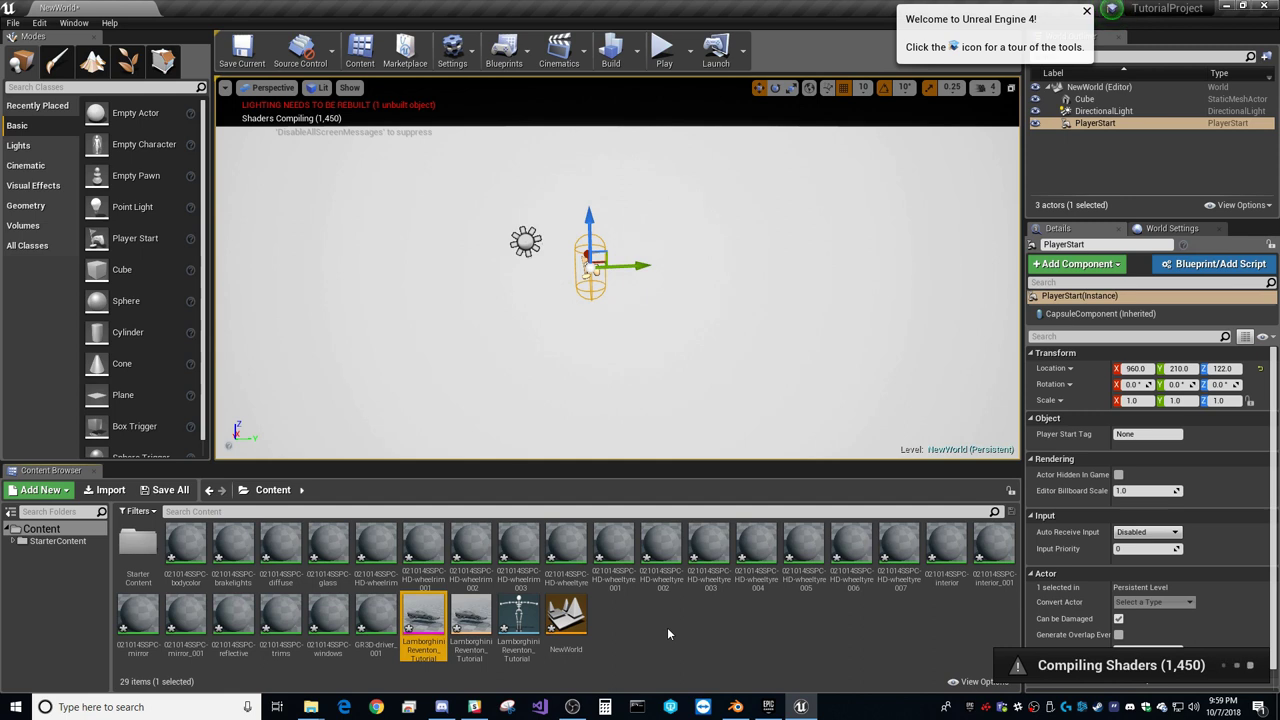
Step: Open the imported LamborghiniReventon_Tutorial skeletal mesh, examine the car in the preview, and close its editor
mouse_move(437, 628)
double_click(433, 622)
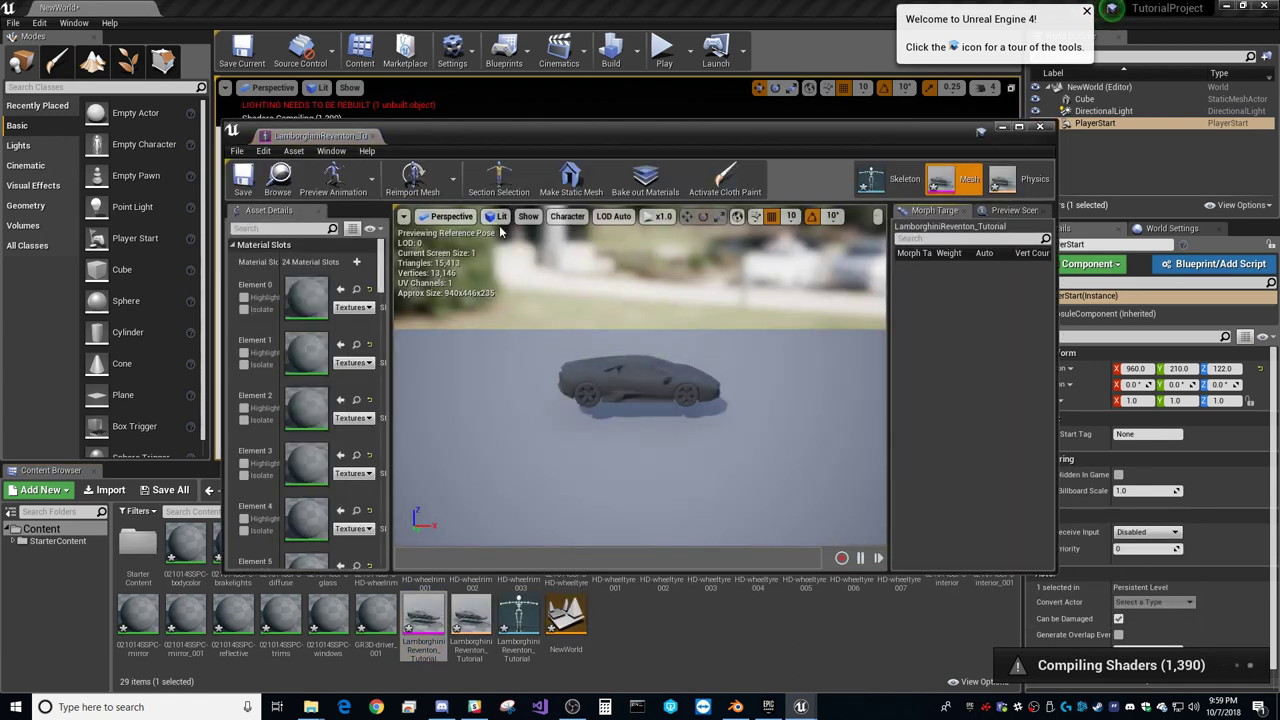
scroll(690, 471, up, 3)
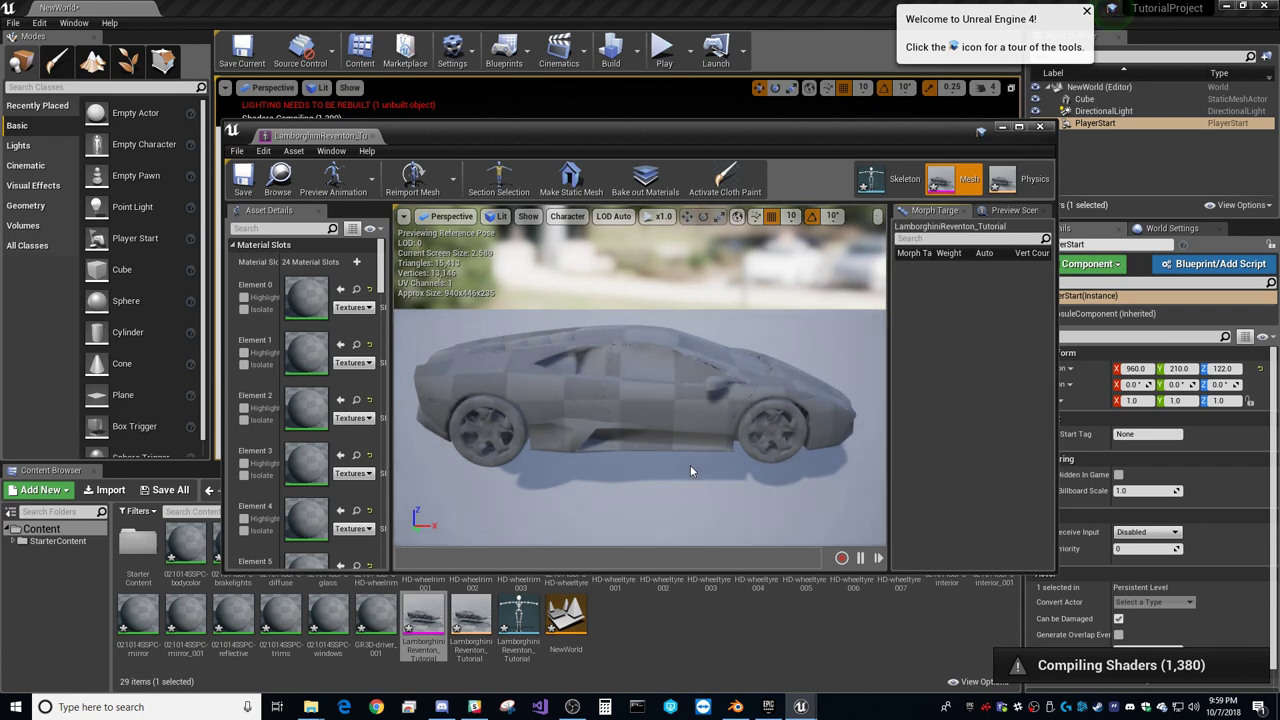
scroll(690, 465, down, 4)
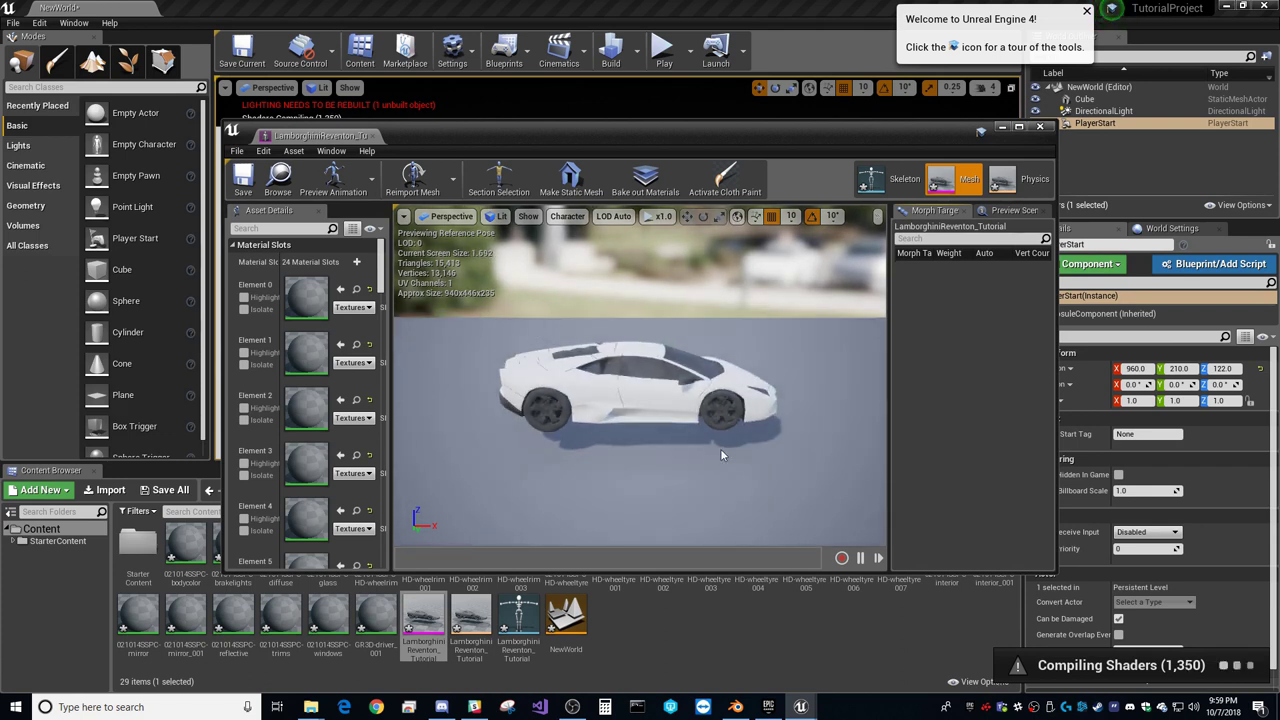
right_drag(720, 448, 734, 486)
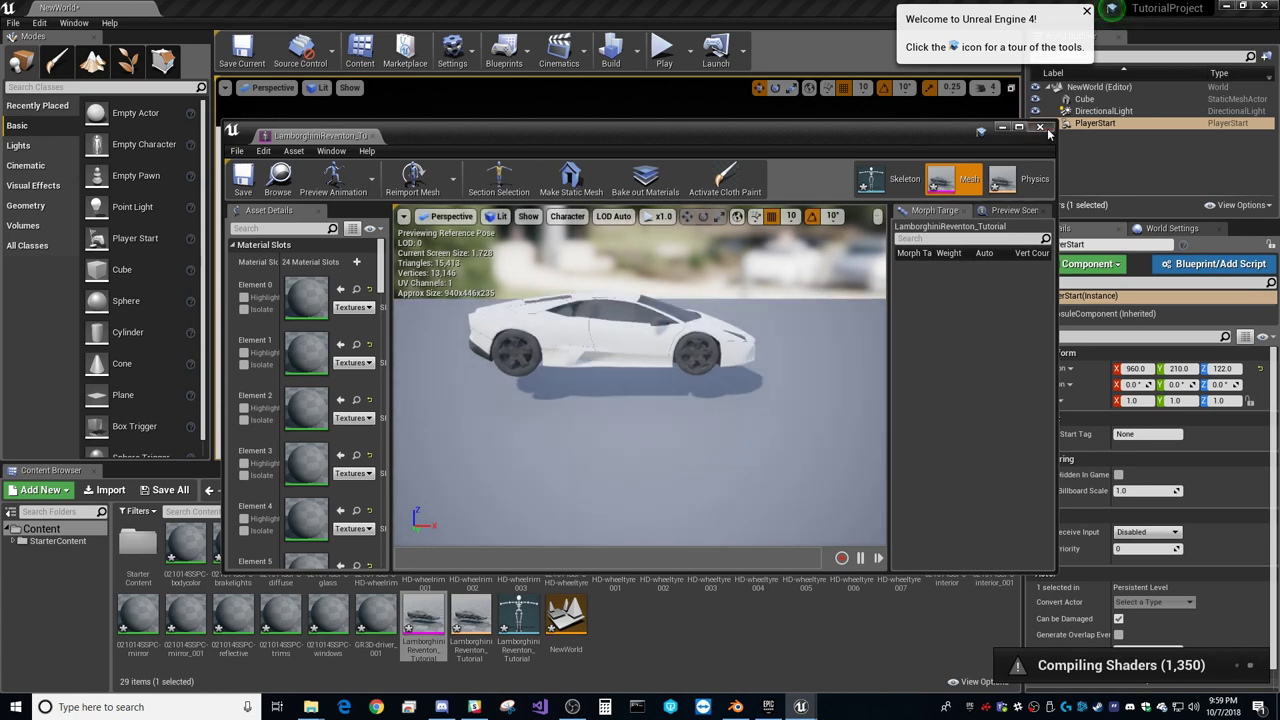
click(1040, 127)
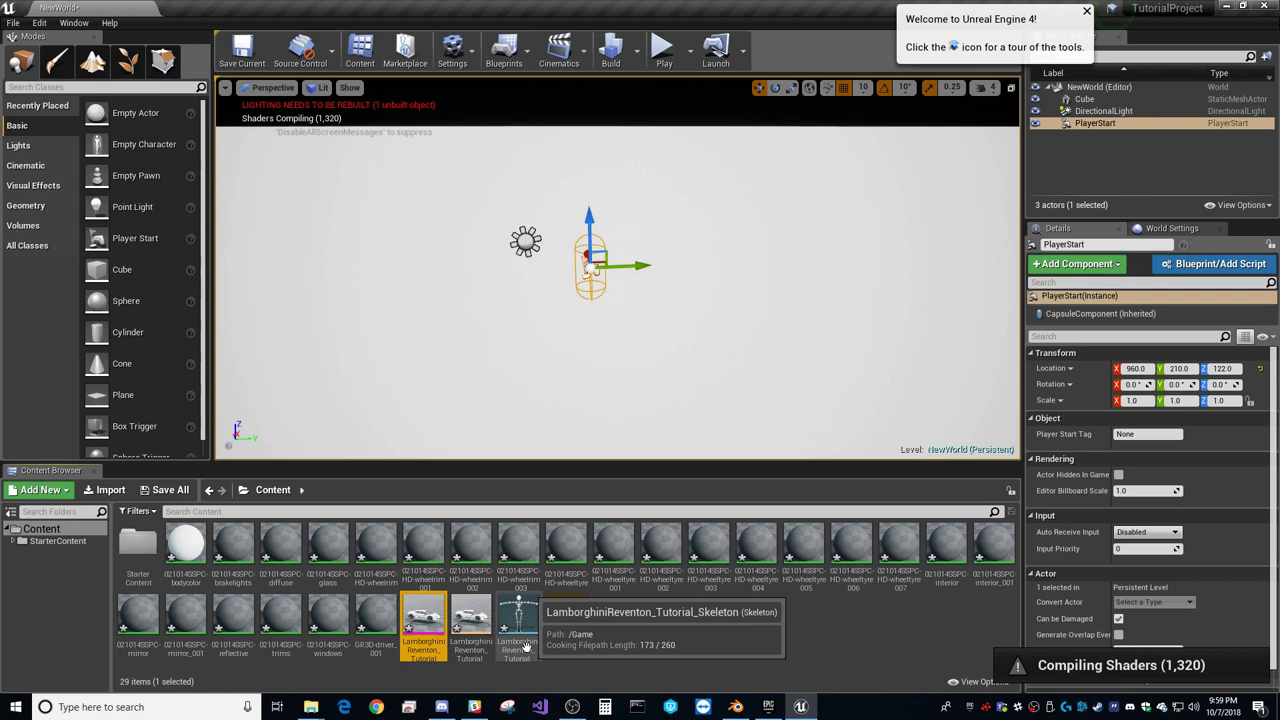
Step: Open the LamborghiniReventon_Tutorial skeleton, dock its editor beside the level, and inspect the FL and FR wheel bones on the car
double_click(527, 625)
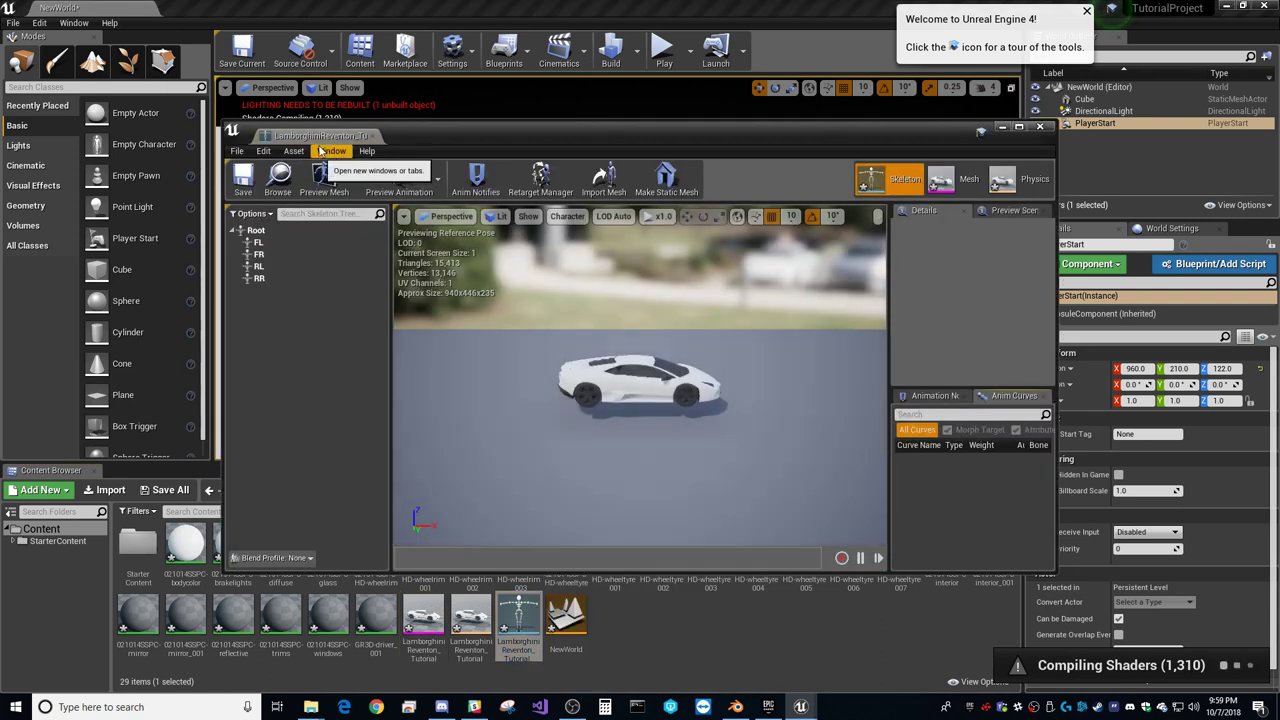
drag(322, 135, 220, 8)
click(34, 115)
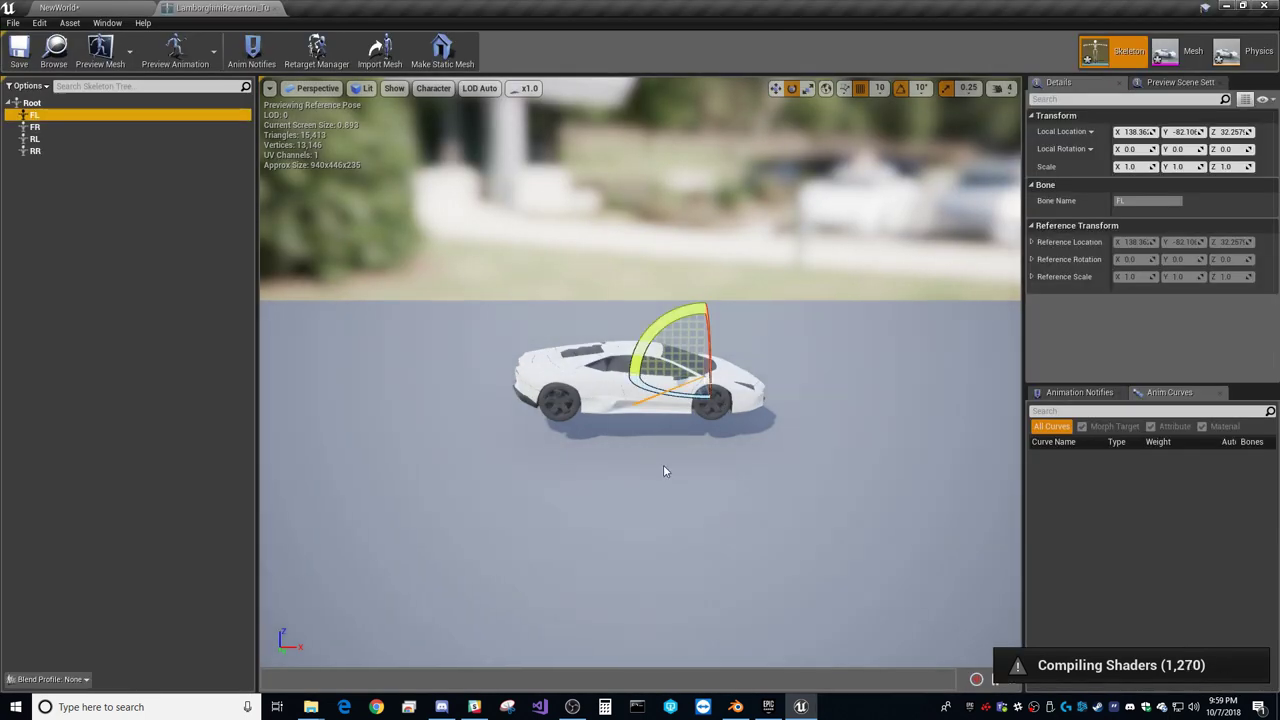
click(36, 128)
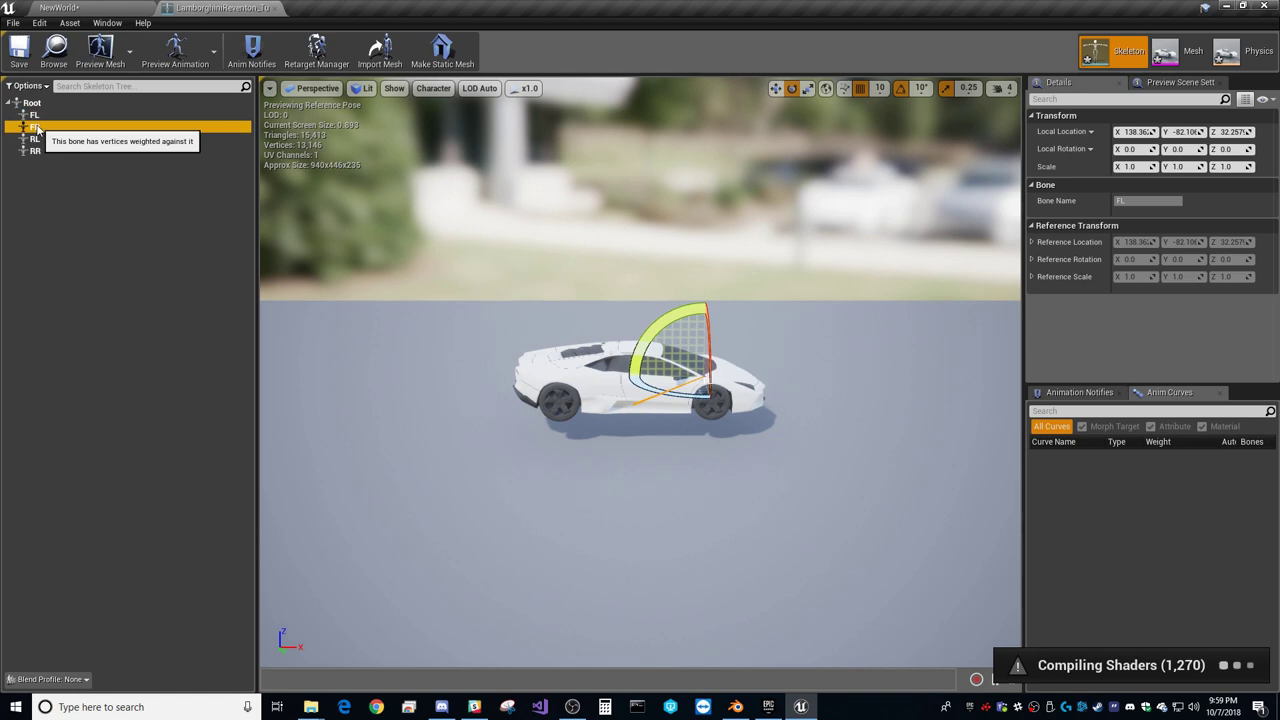
scroll(760, 428, up, 4)
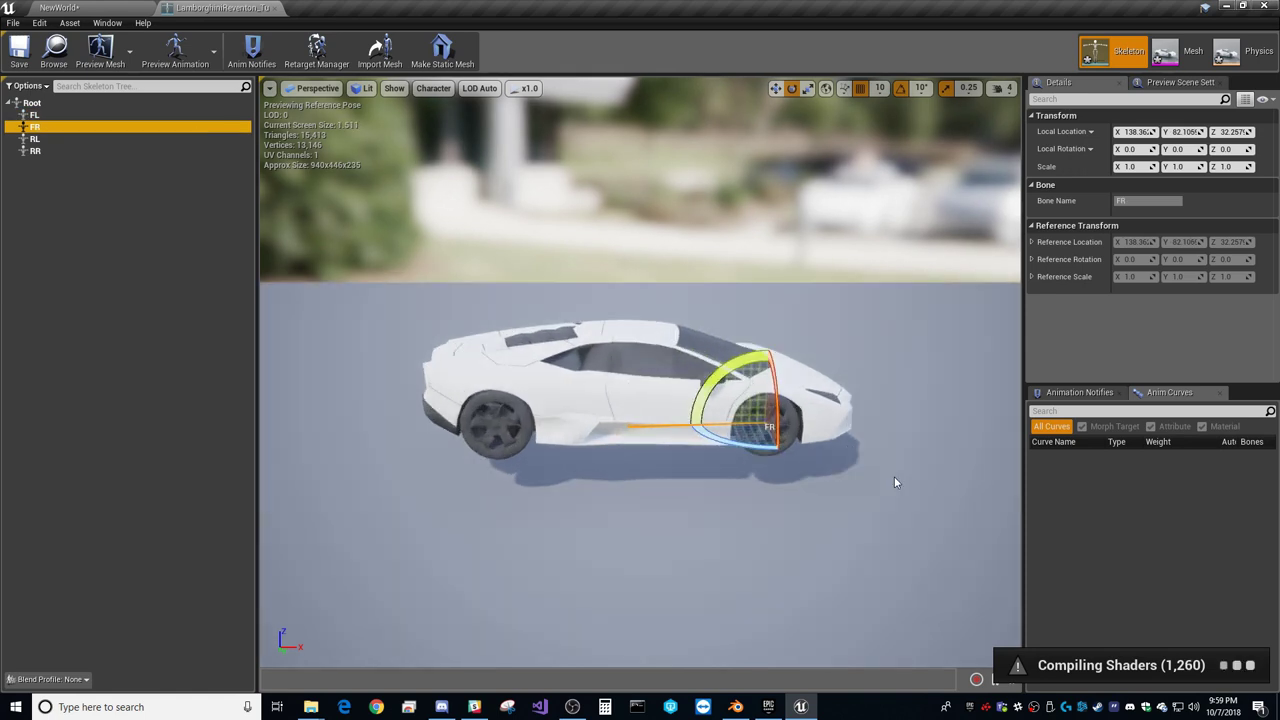
scroll(895, 482, up, 2)
drag(900, 480, 972, 481)
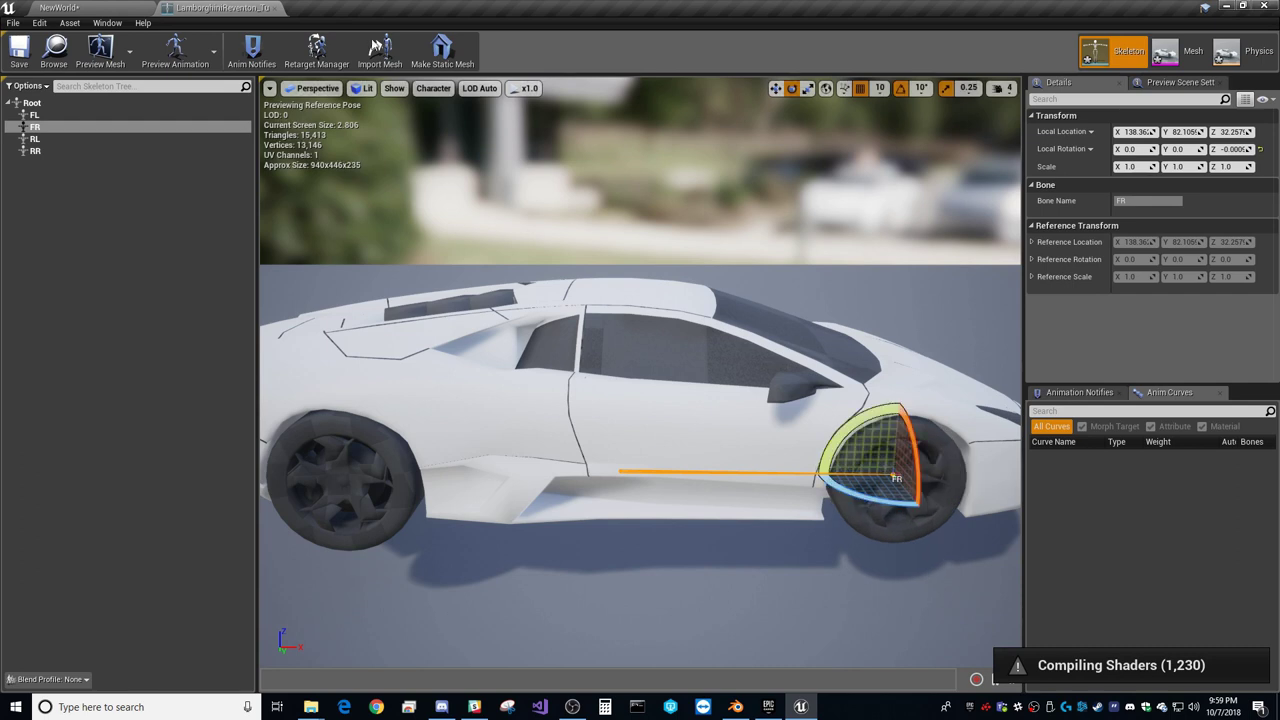
Step: Open the car's physics asset, add a box shape to the Root body, and delete its original capsule
click(1240, 50)
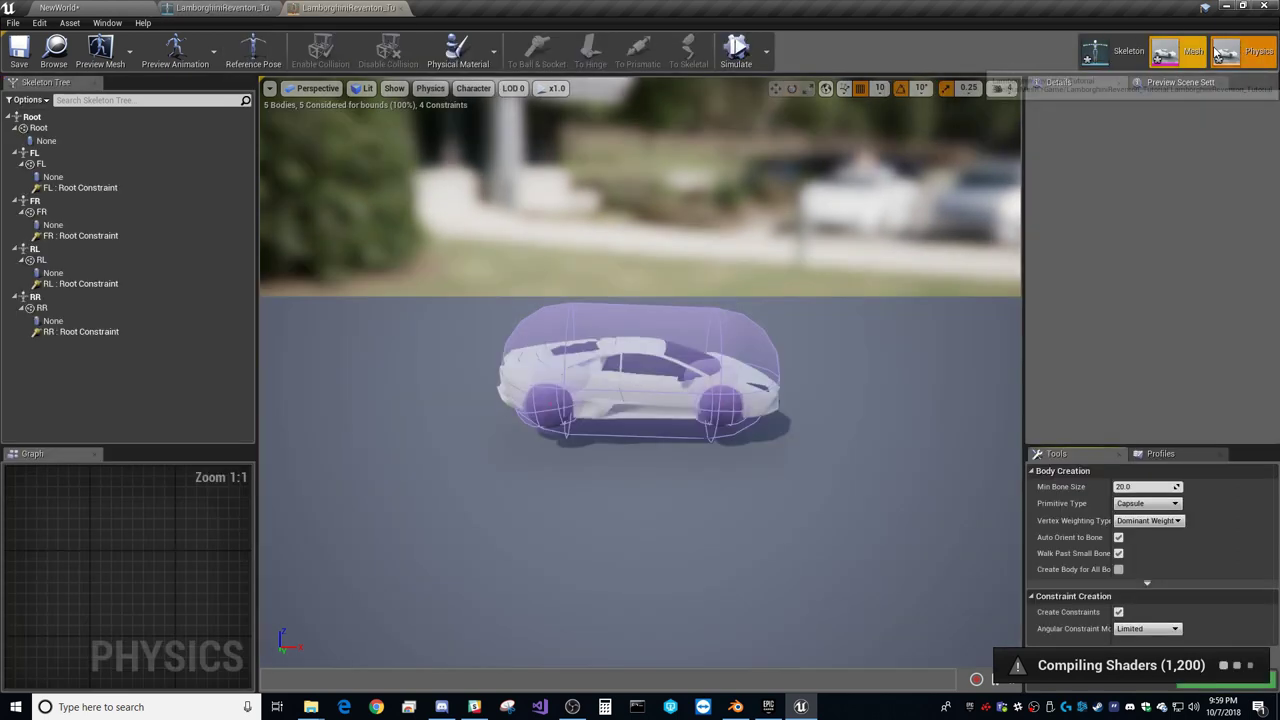
right_click(40, 128)
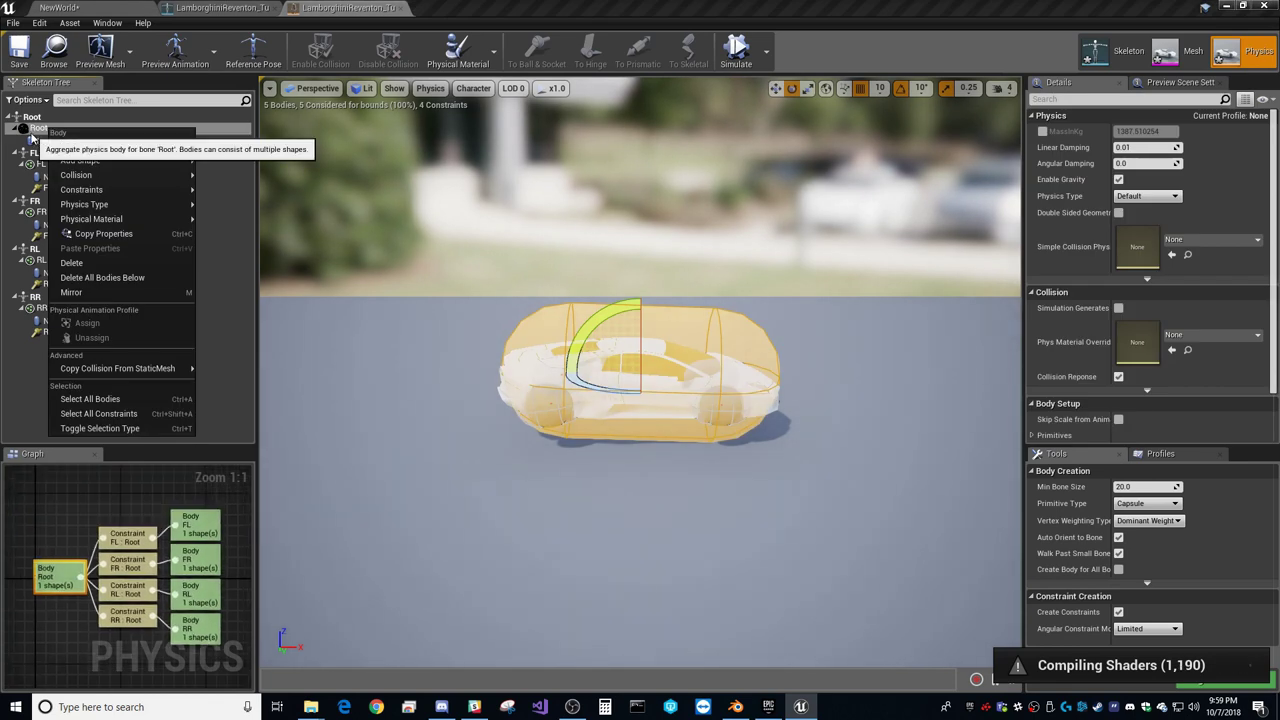
mouse_move(121, 181)
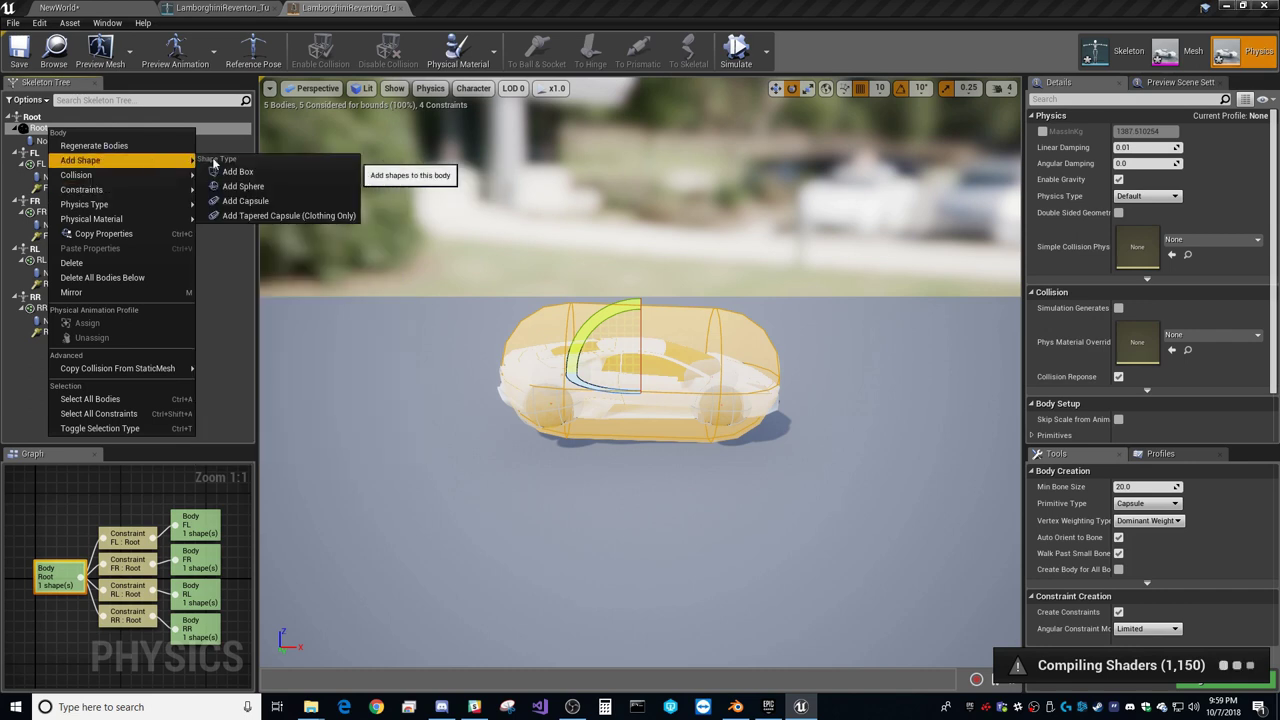
click(228, 175)
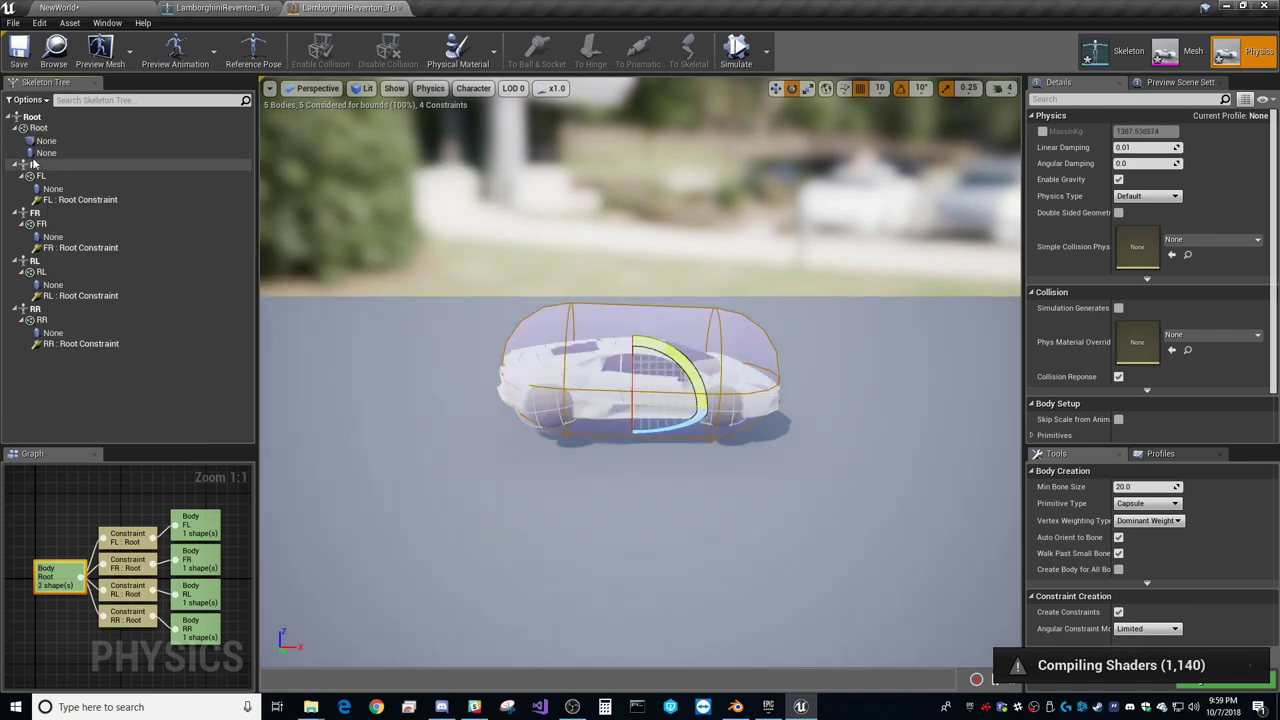
click(46, 152)
key(Delete)
Step: Expand the Root body's box primitive settings and set the box's X extent to 400
click(46, 140)
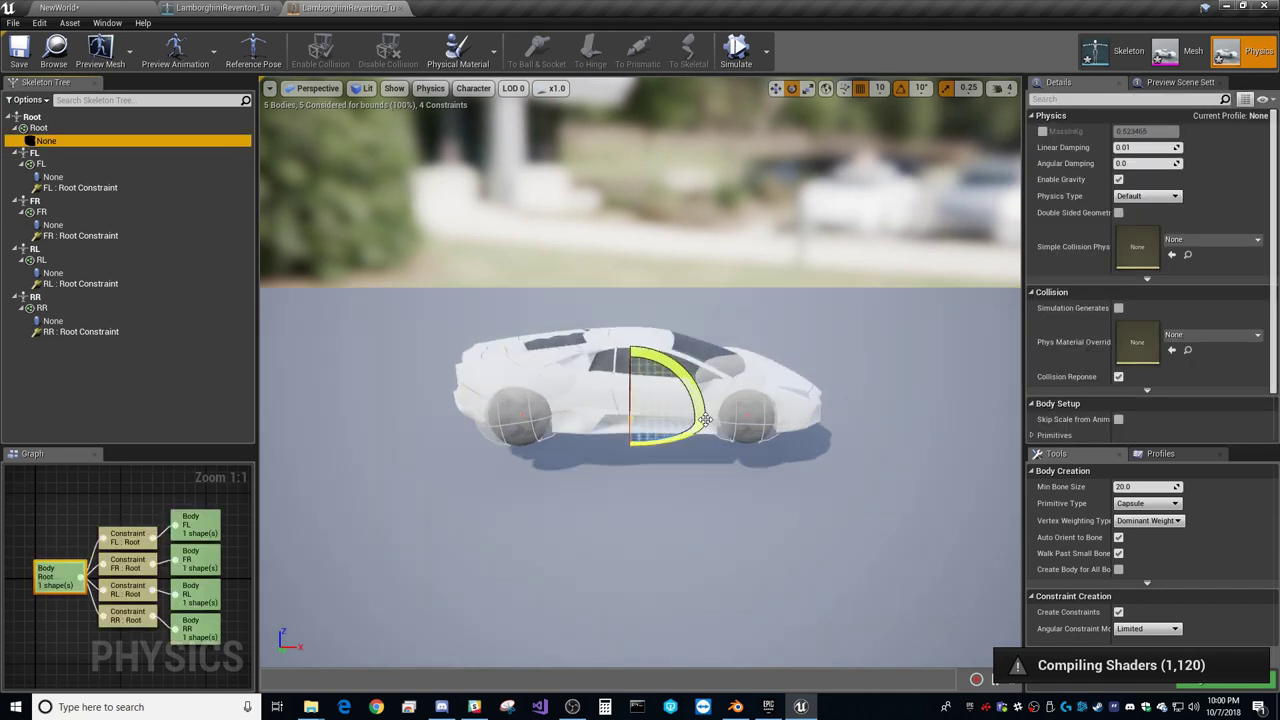
scroll(706, 420, up, 4)
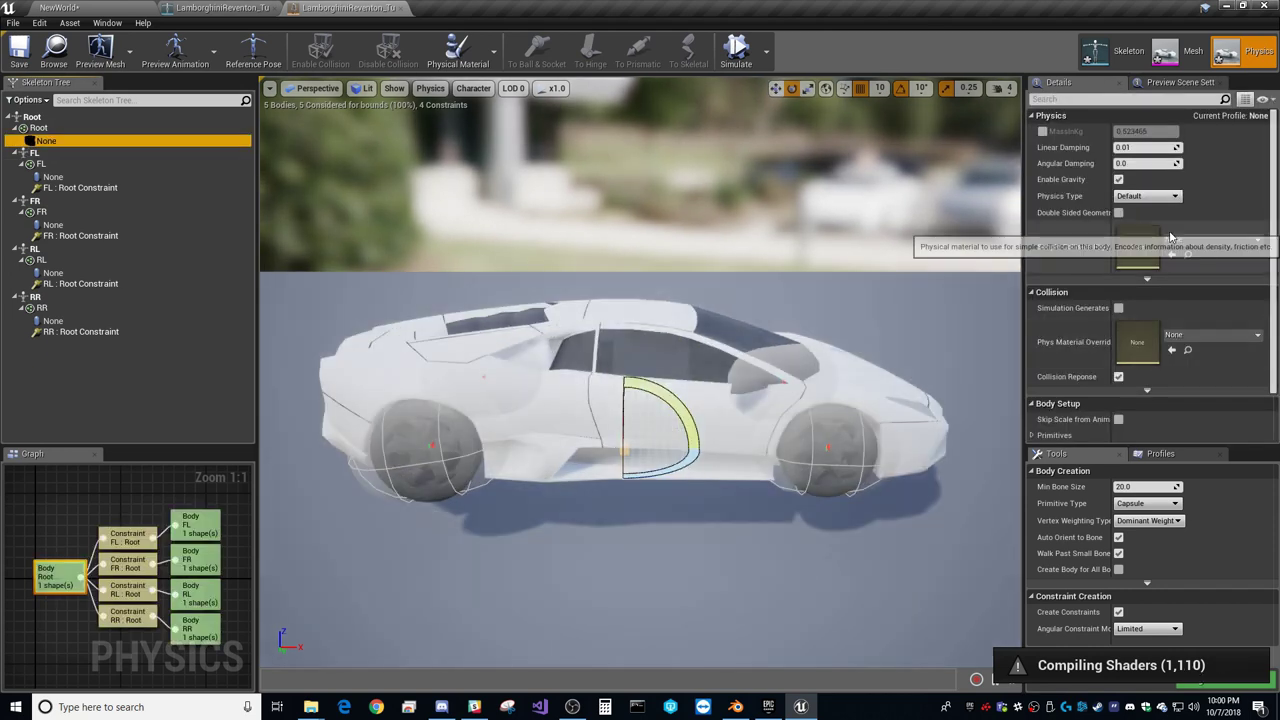
scroll(1100, 320, down, 1)
click(1033, 394)
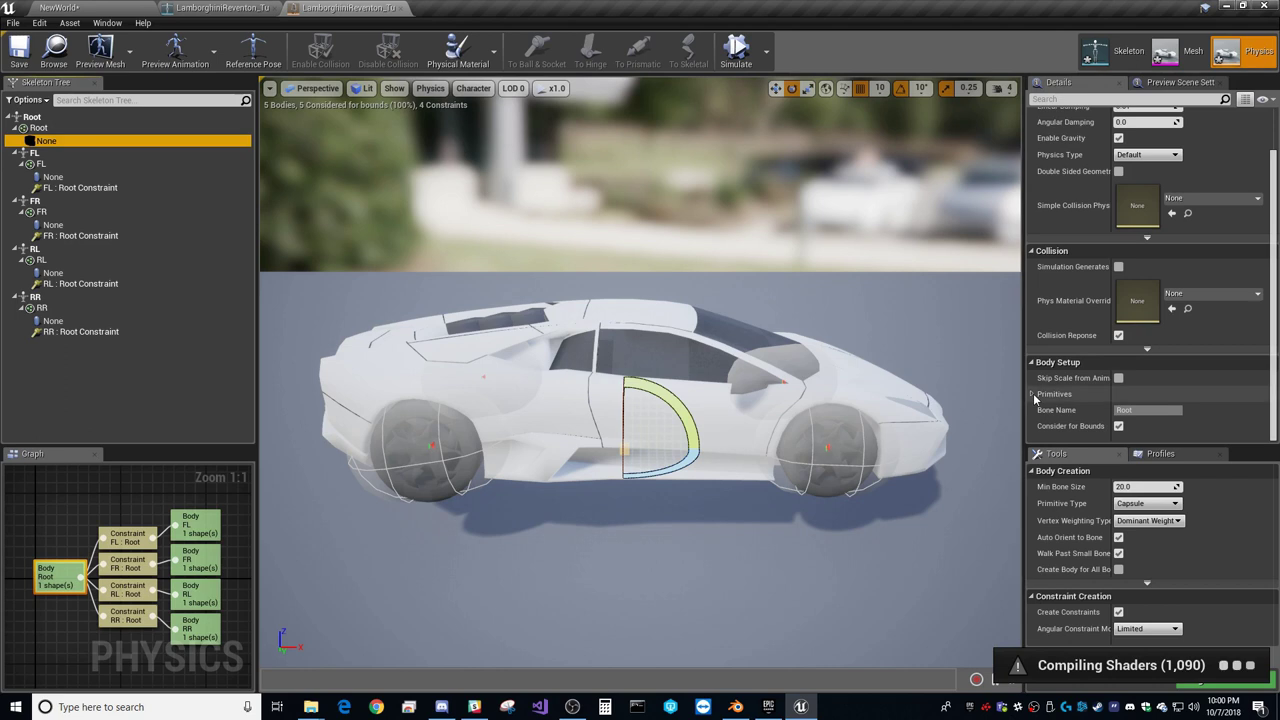
click(1033, 394)
scroll(1036, 380, down, 2)
click(1040, 346)
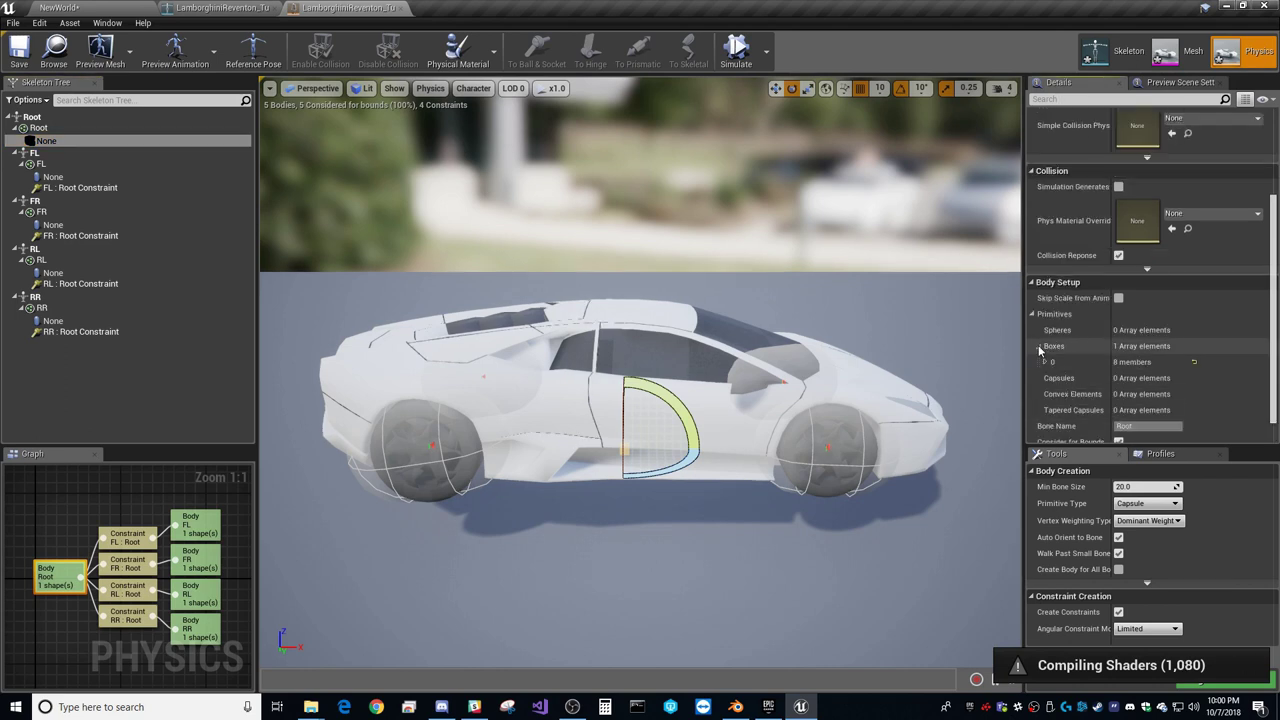
scroll(1054, 354, down, 1)
click(1045, 347)
scroll(1088, 364, down, 2)
click(1137, 354)
text(400)
key(Return)
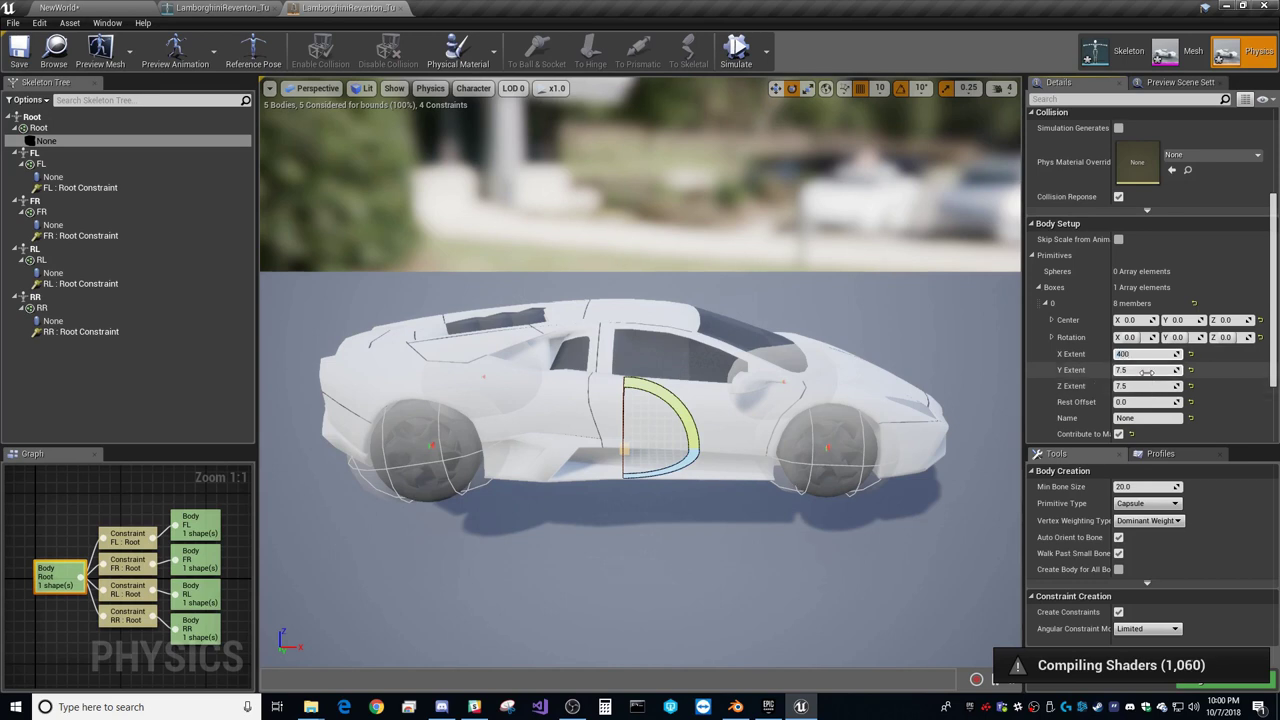
Step: Set the Root collision box's Y extent to 200 and its Z extent to 100
click(1147, 371)
text(200)
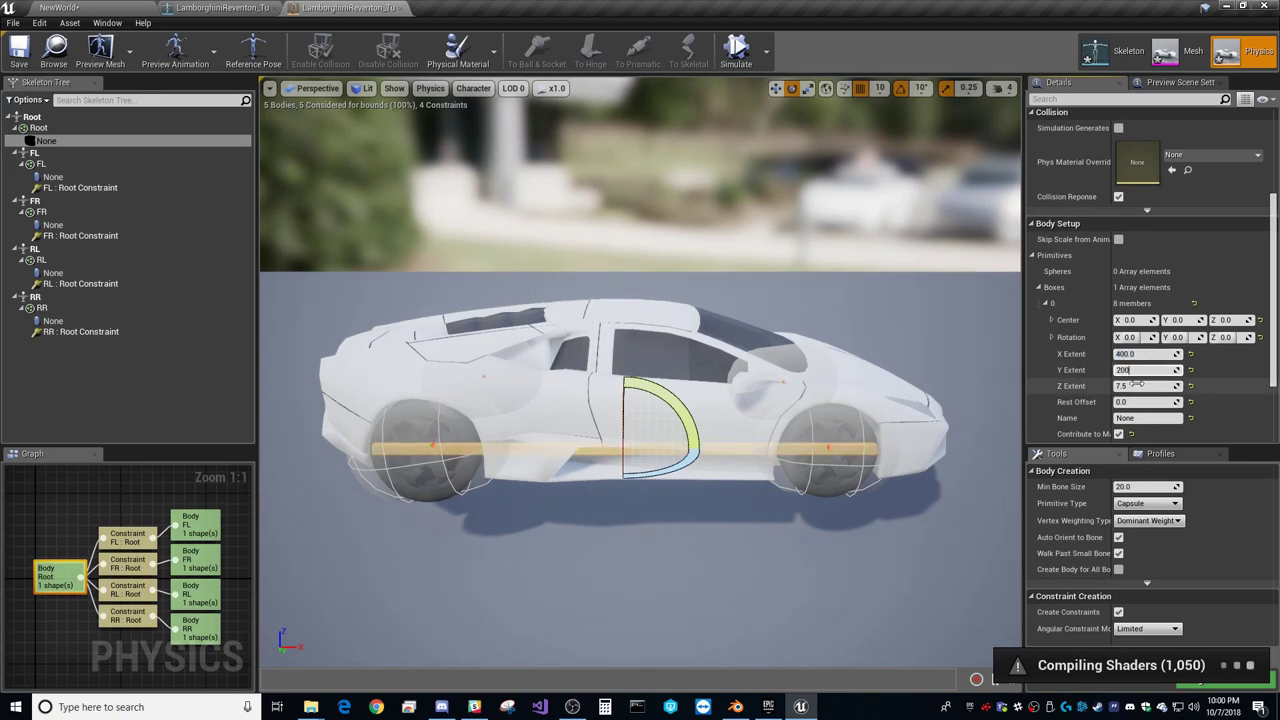
key(Return)
click(1137, 385)
text(100)
key(Return)
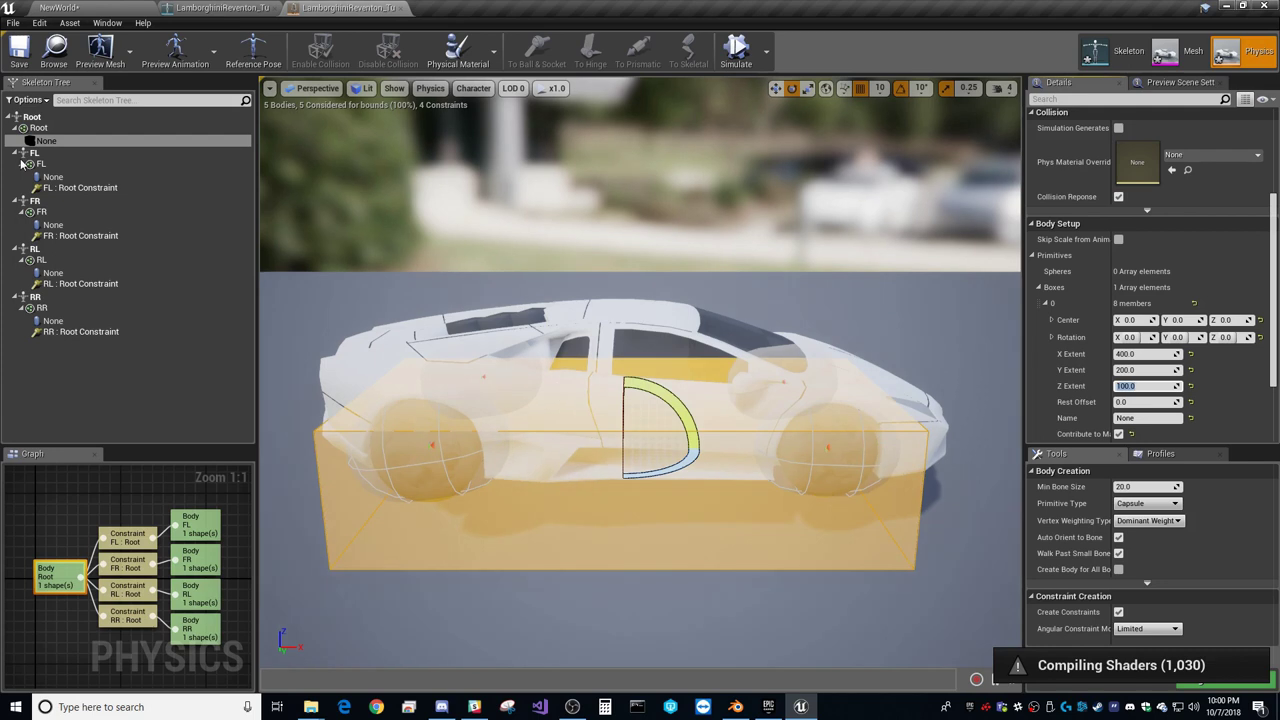
Step: Raise the Root collision box around the car body, to a center Z of about 66.4
click(46, 140)
mouse_move(686, 424)
mouse_down()
mouse_move(692, 434)
mouse_move(686, 424)
mouse_up()
key(w)
drag(614, 400, 613, 323)
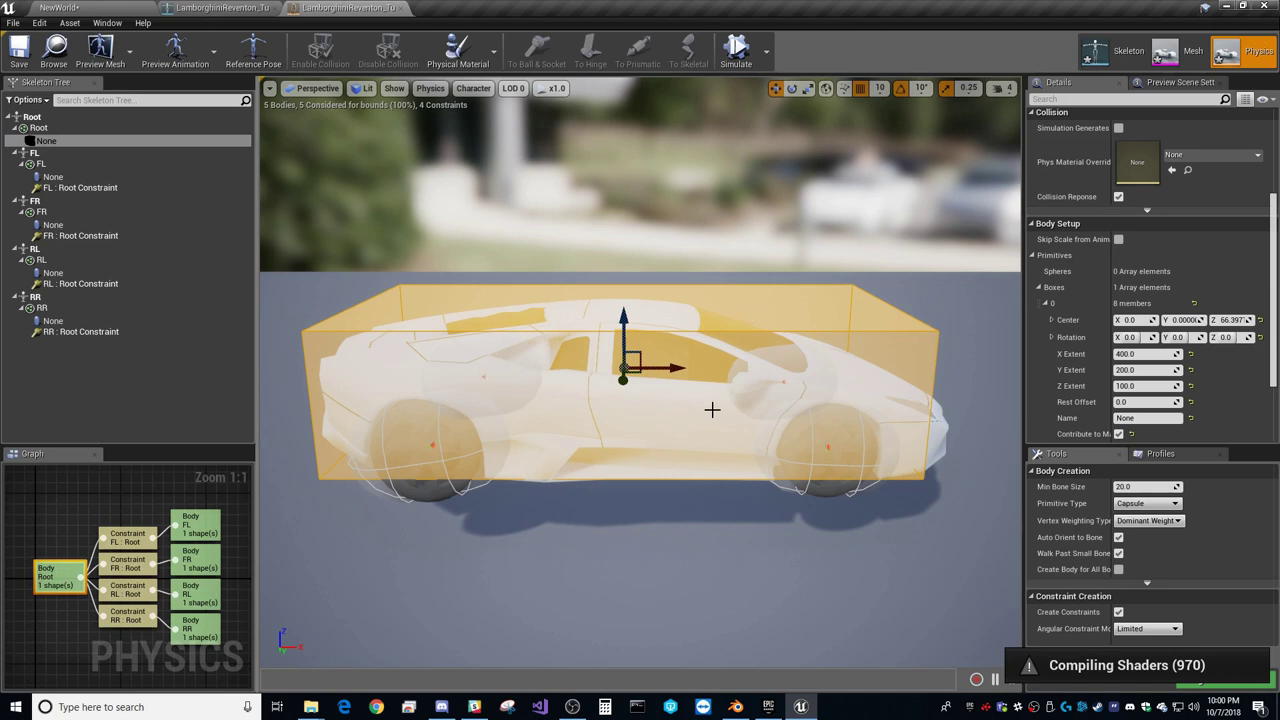
Step: Add a sphere shape to the FL wheel body and delete its original capsule
right_click(60, 163)
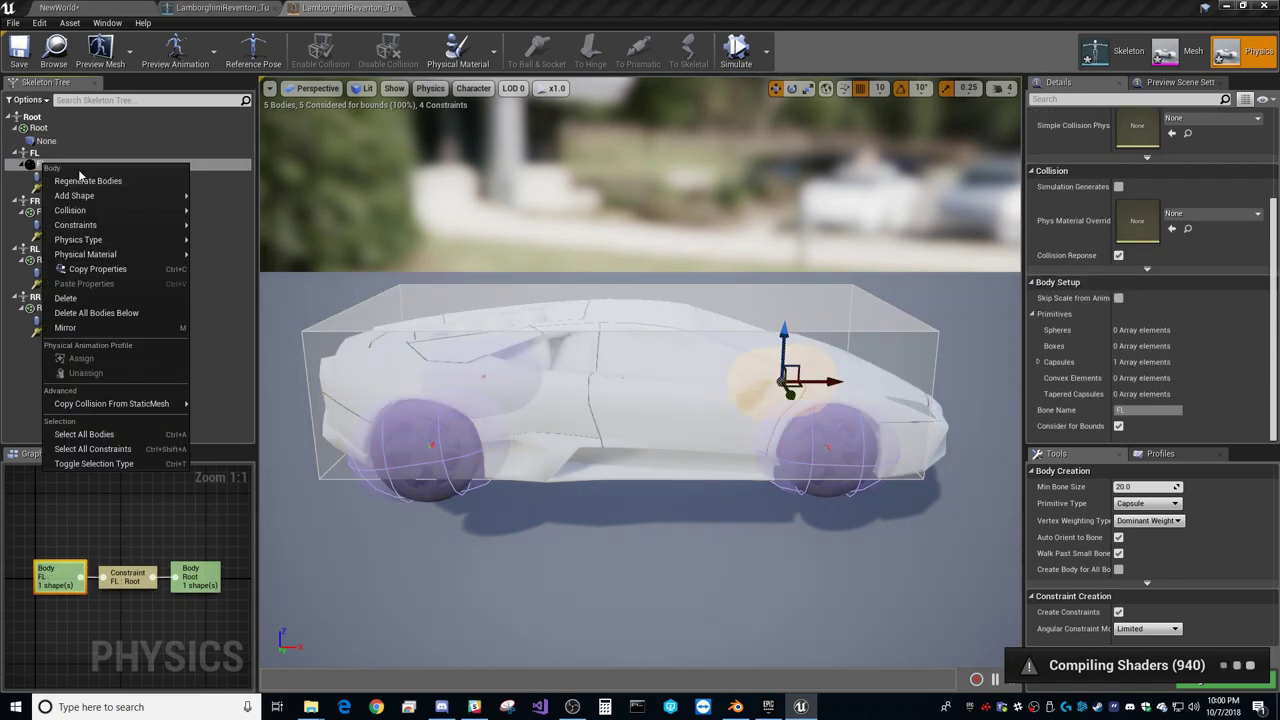
mouse_move(140, 196)
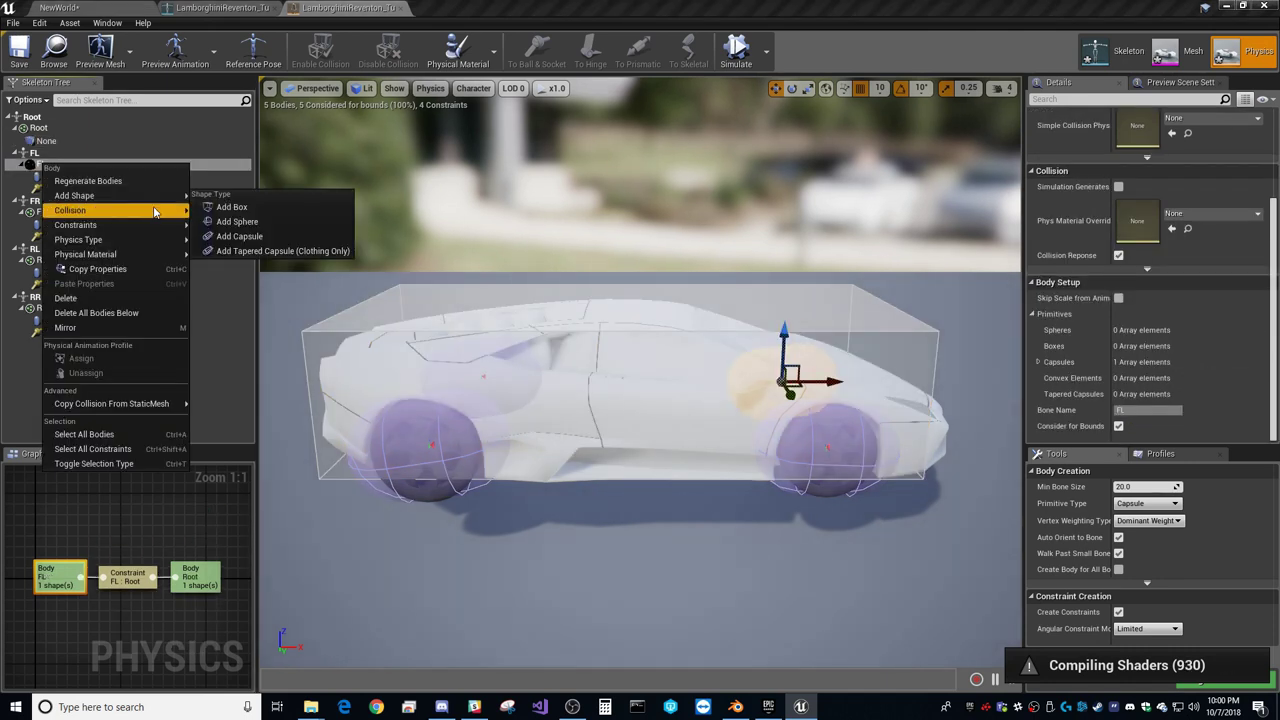
click(237, 221)
click(52, 187)
key(Delete)
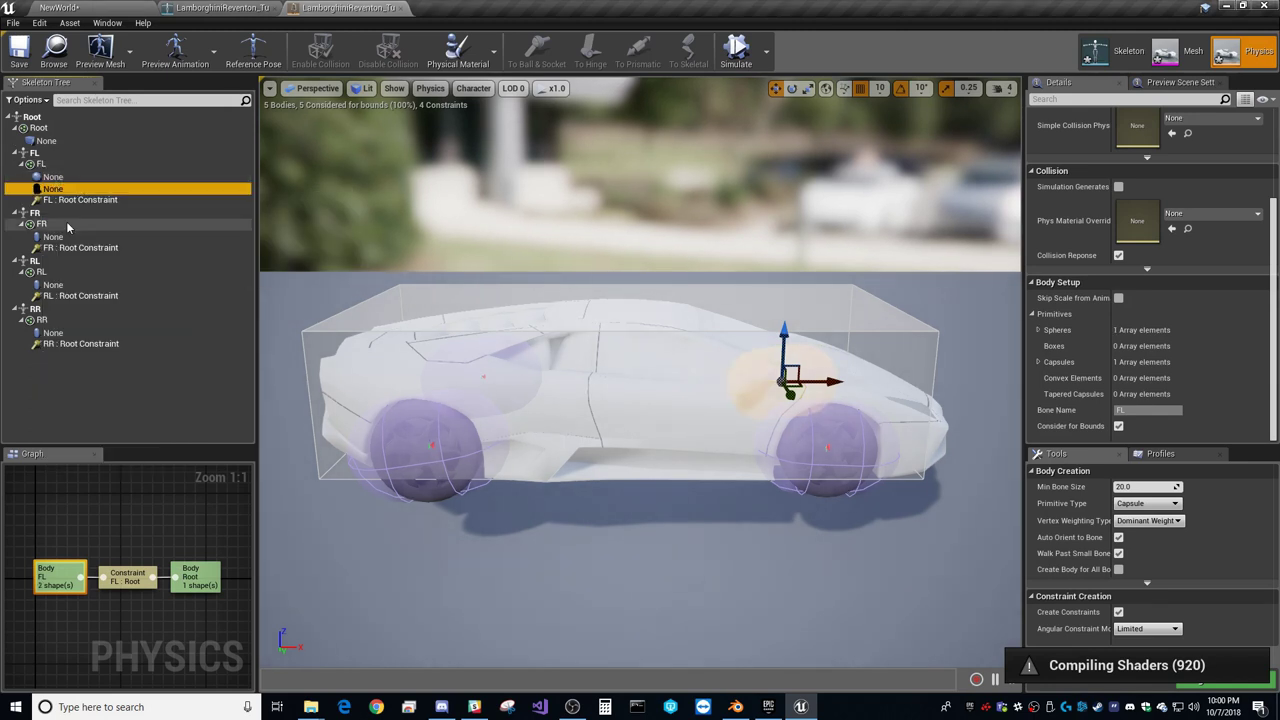
Step: Replace the FR wheel body's capsule with a sphere shape
right_click(63, 215)
mouse_move(145, 246)
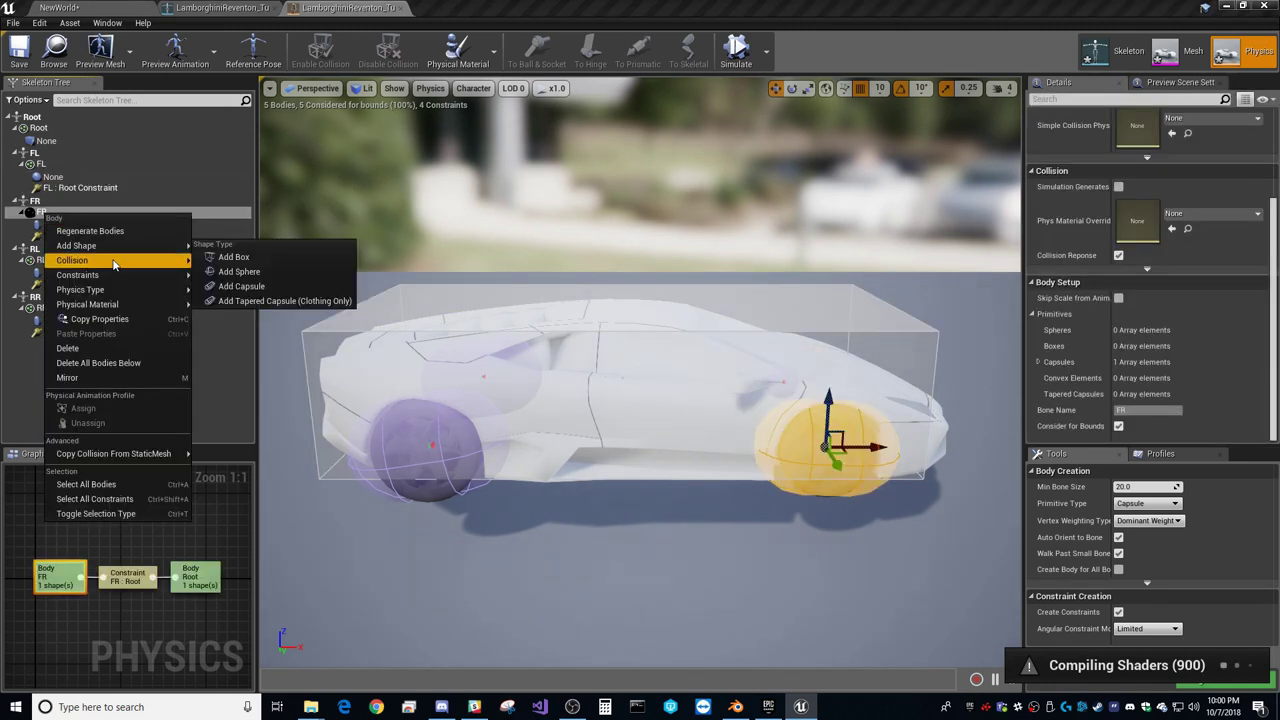
click(239, 271)
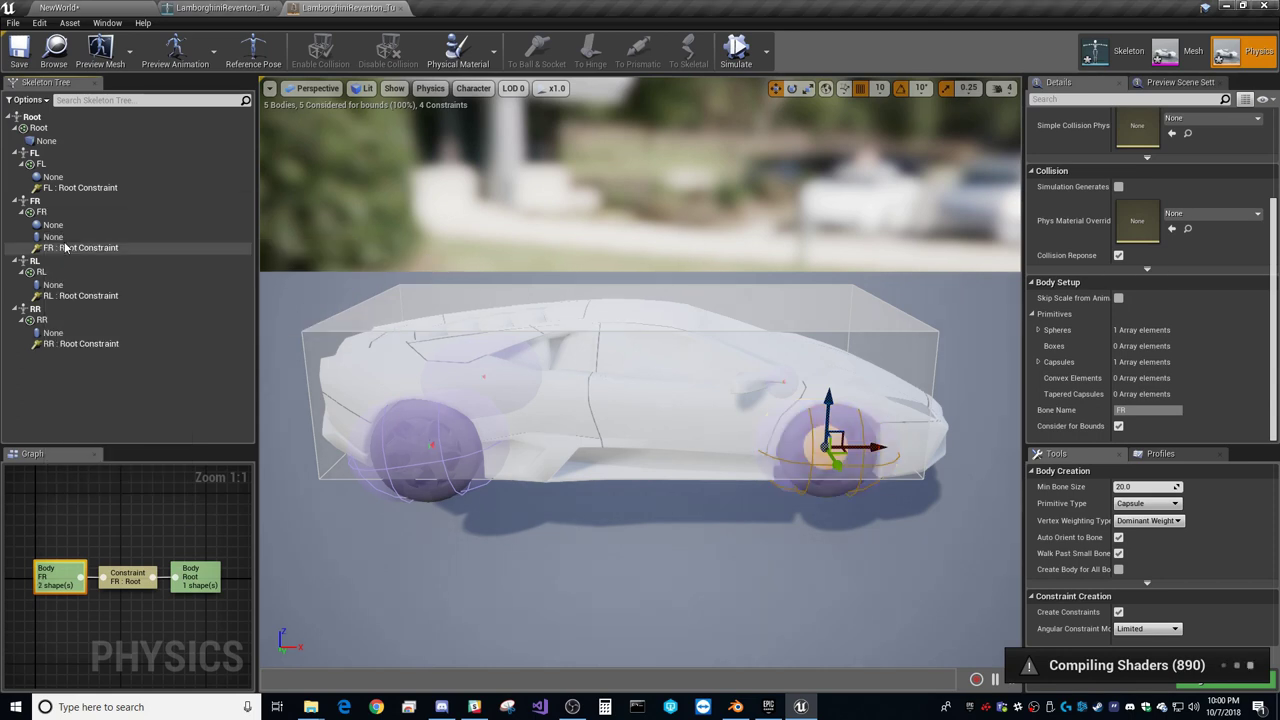
click(60, 237)
key(Delete)
Step: Replace the capsules of the RL and RR rear wheel bodies with sphere shapes
right_click(50, 261)
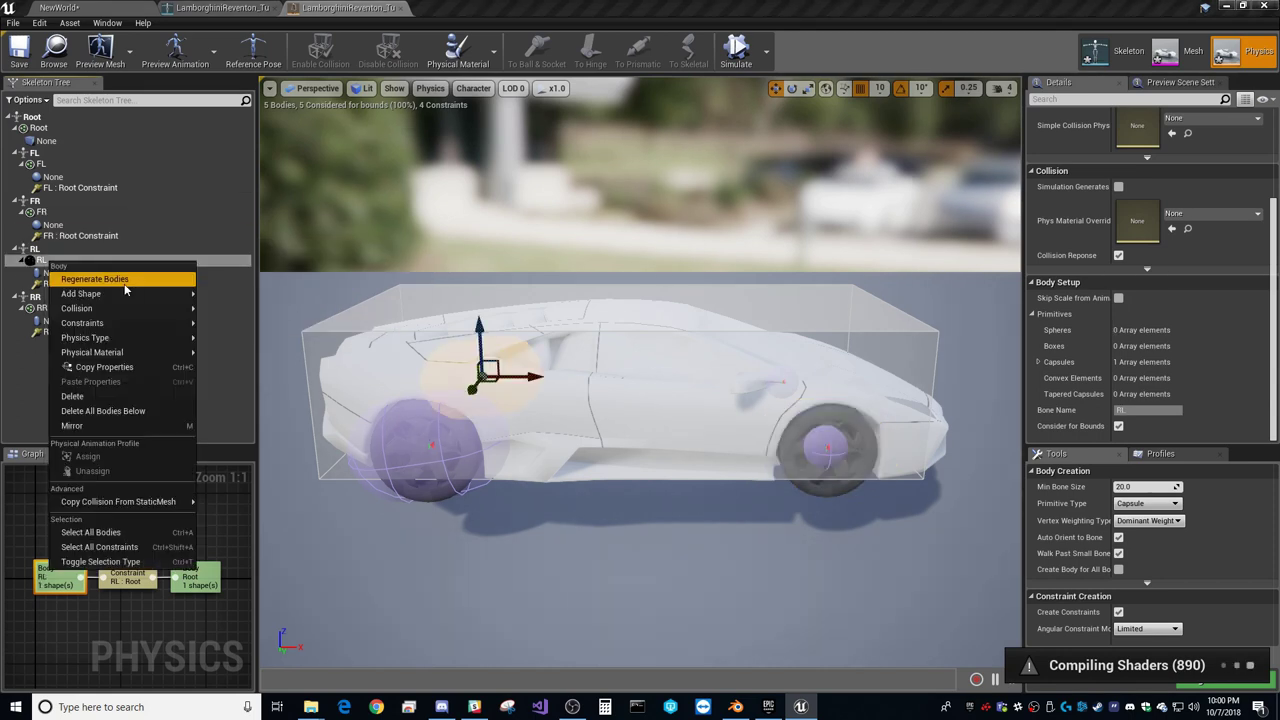
mouse_move(150, 293)
click(275, 322)
click(51, 312)
right_click(51, 310)
mouse_move(150, 342)
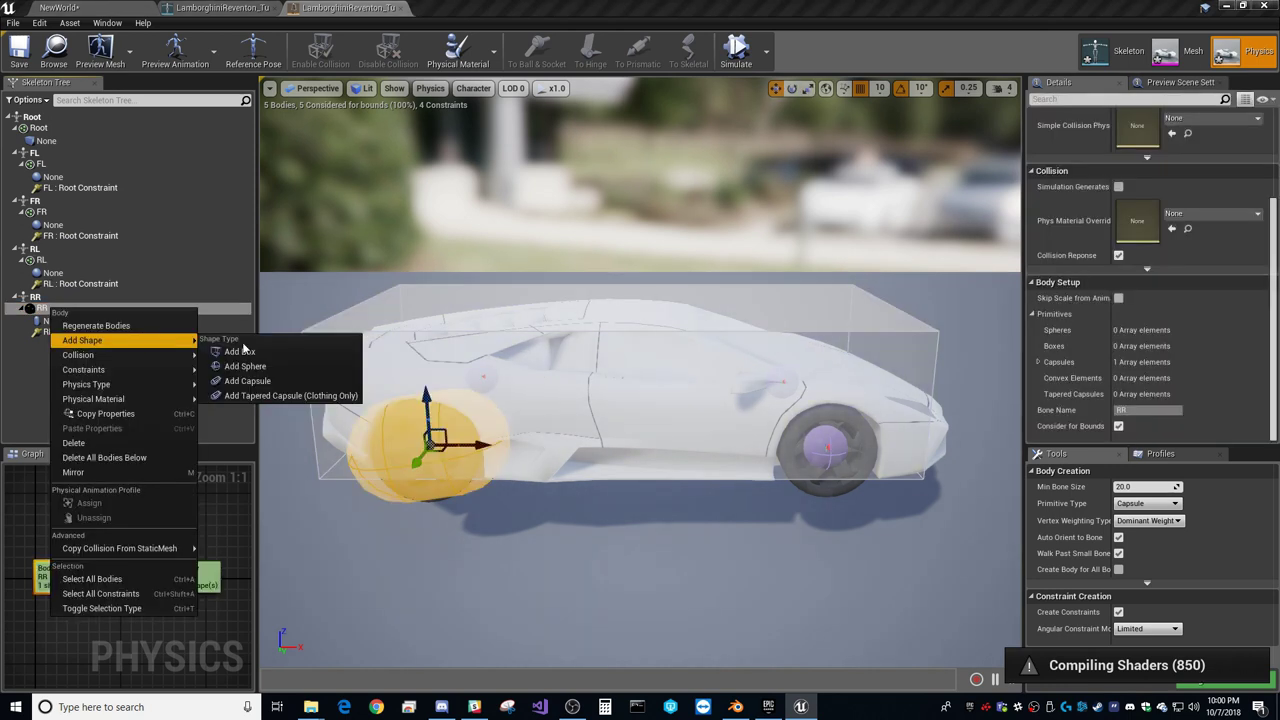
click(275, 369)
key(Delete)
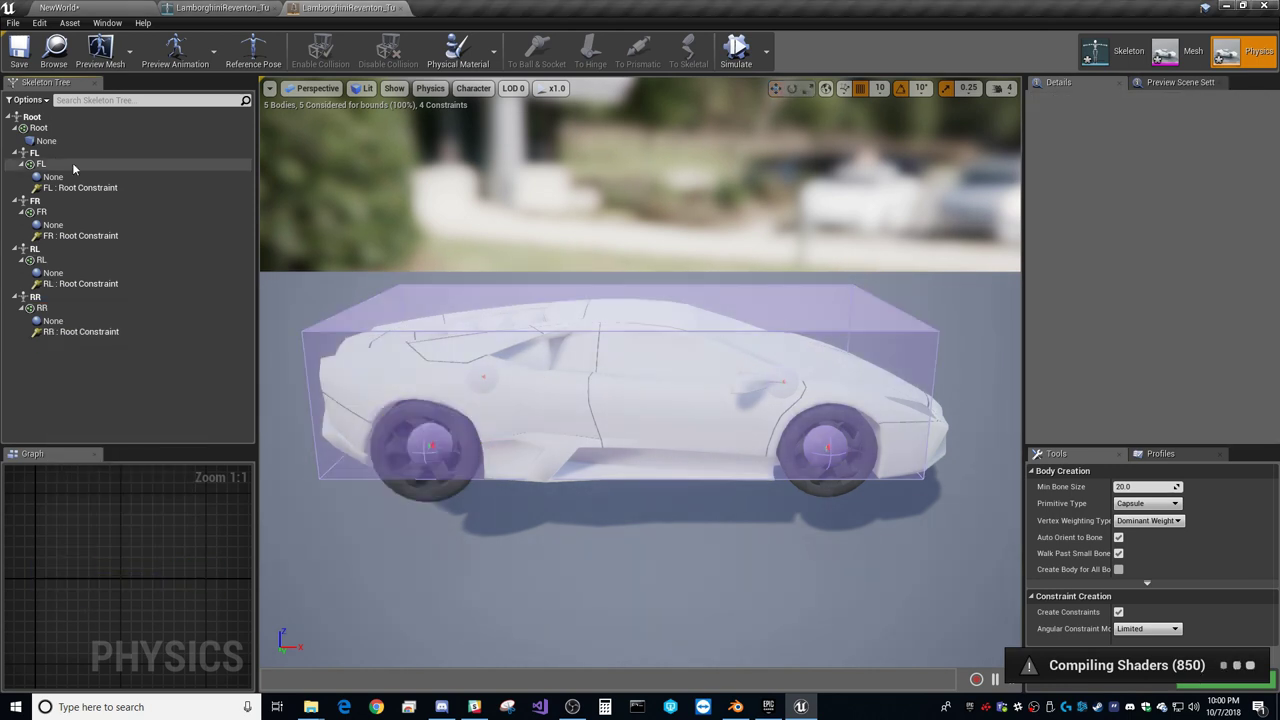
Step: Select the FL wheel's sphere, switch to Blender, and check the X dimension of the Whl HD FL wheel
click(126, 178)
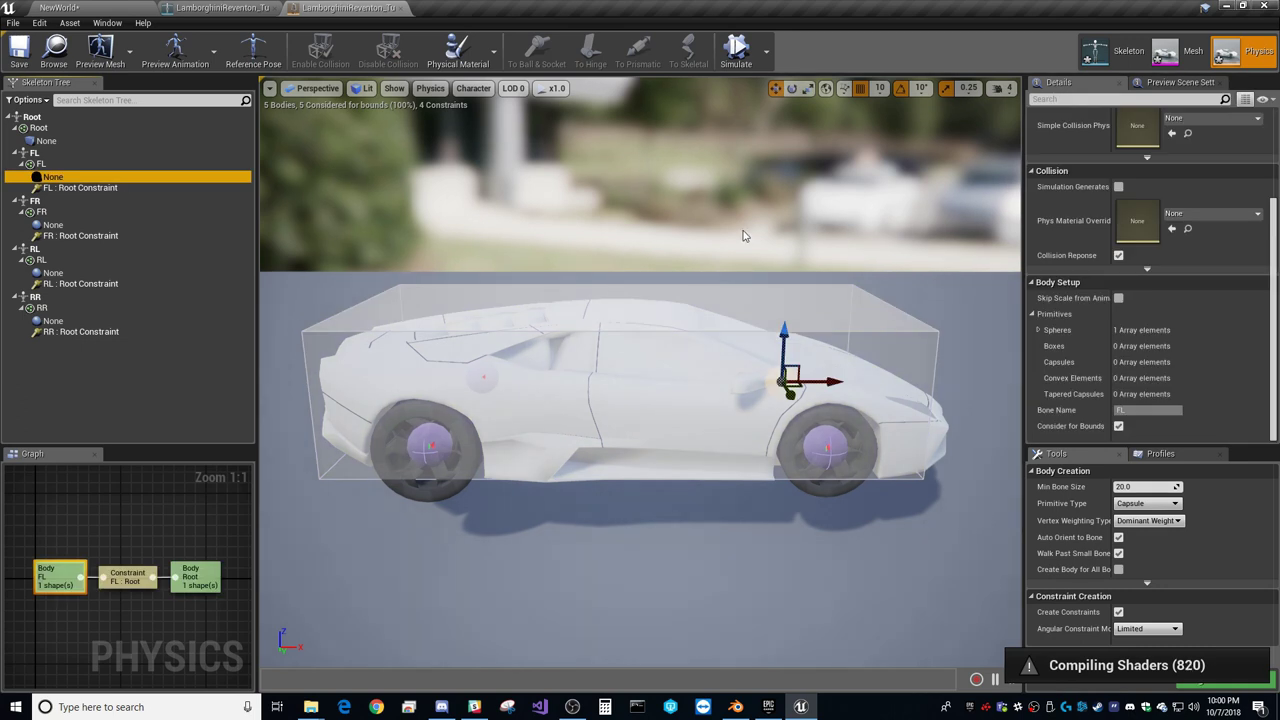
right_drag(751, 610, 300, 570)
click(735, 707)
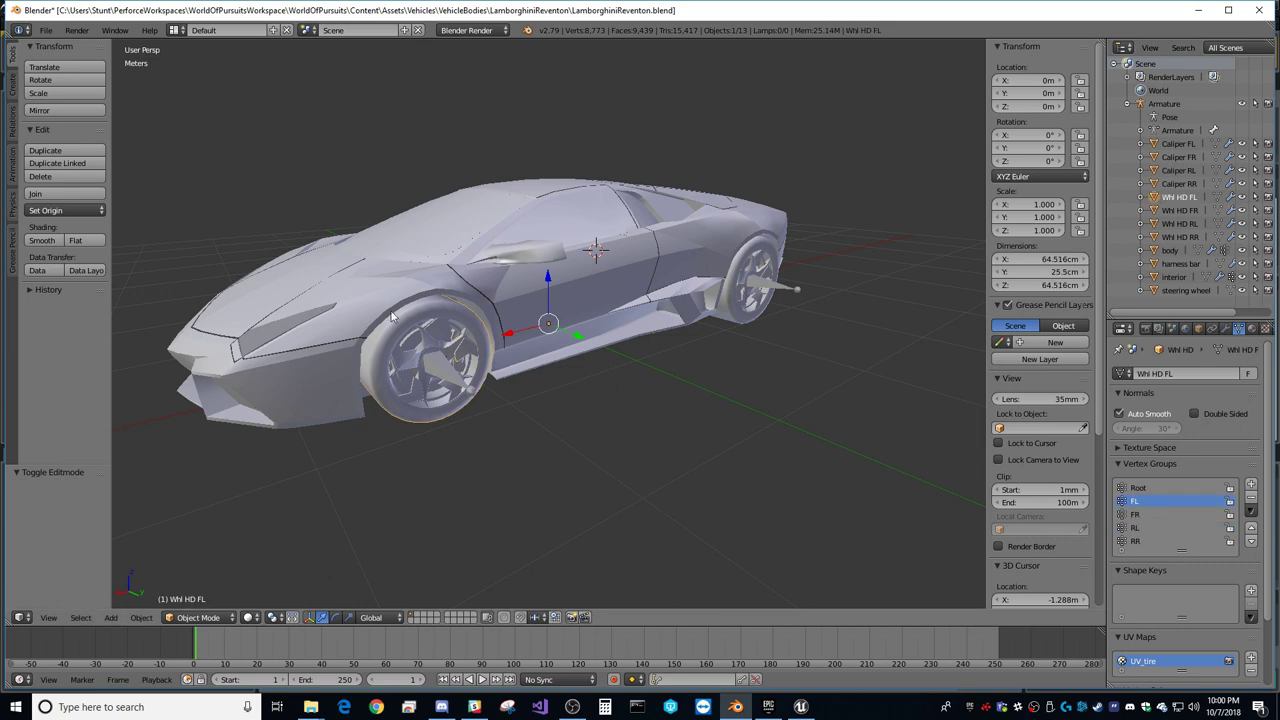
click(1048, 260)
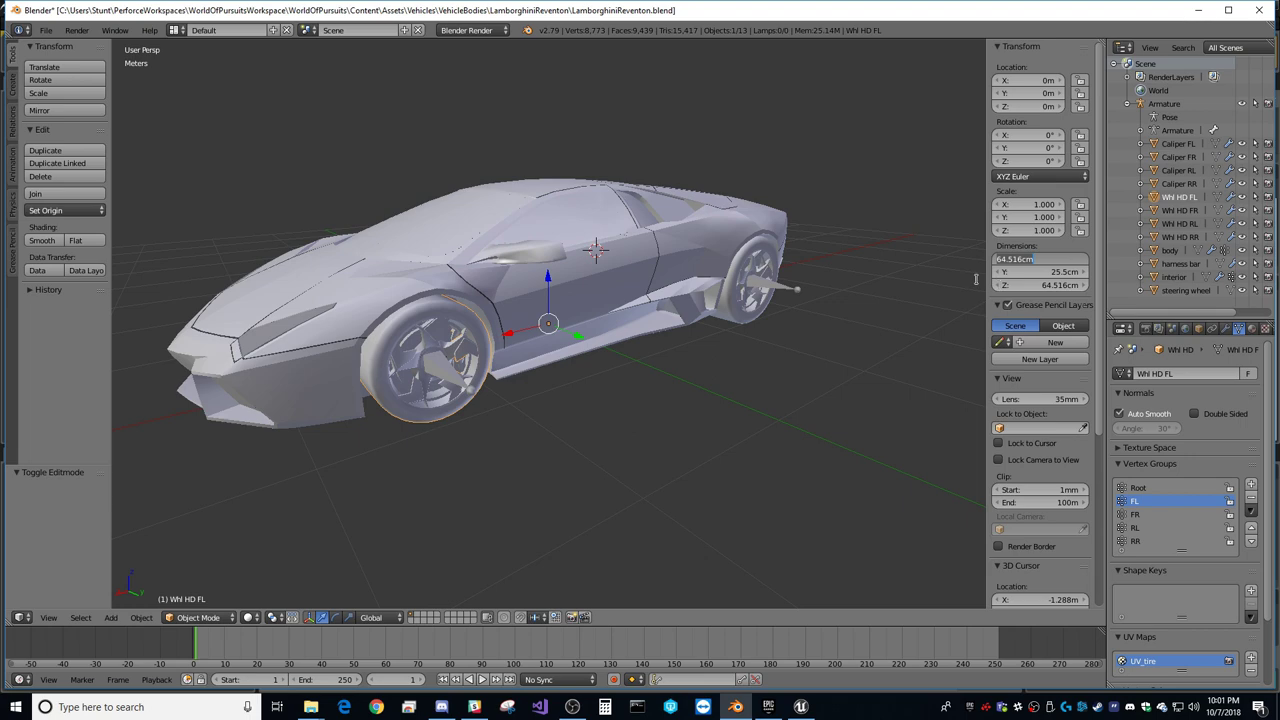
Step: Switch to Unreal Engine and set the radius of the FL wheel body's collision sphere to 64.516/2
click(801, 708)
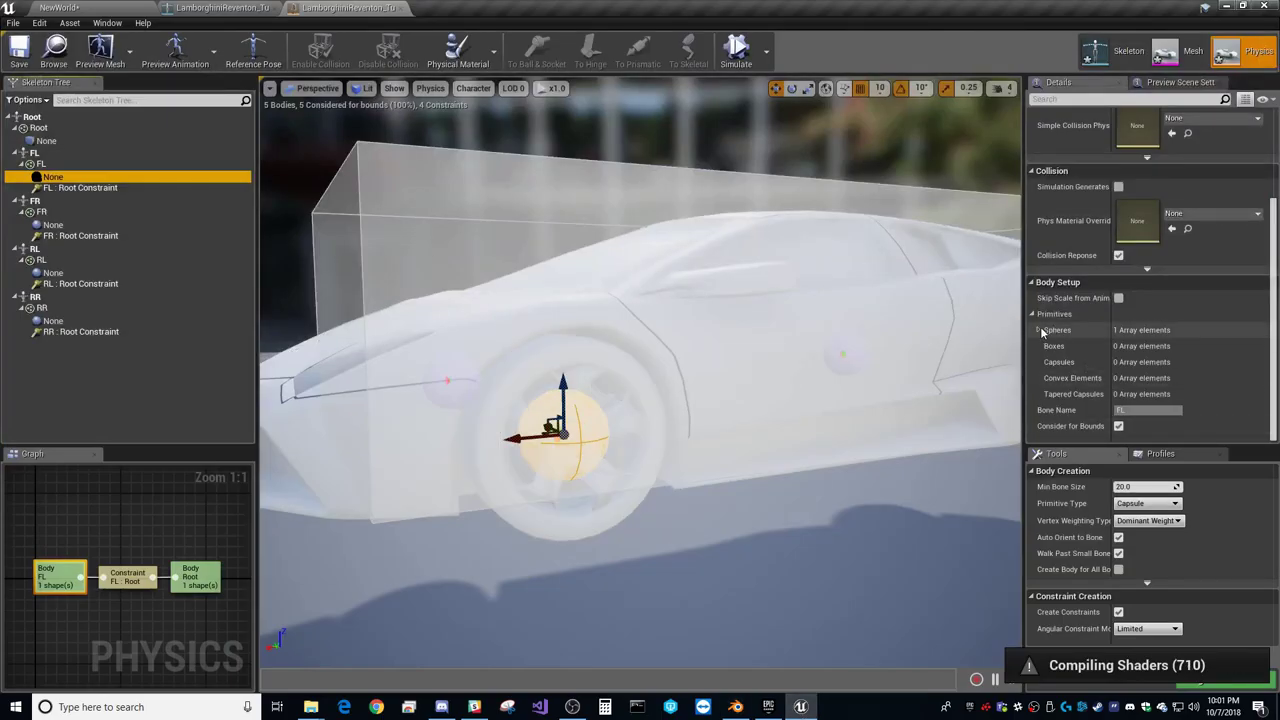
click(1043, 331)
click(1039, 330)
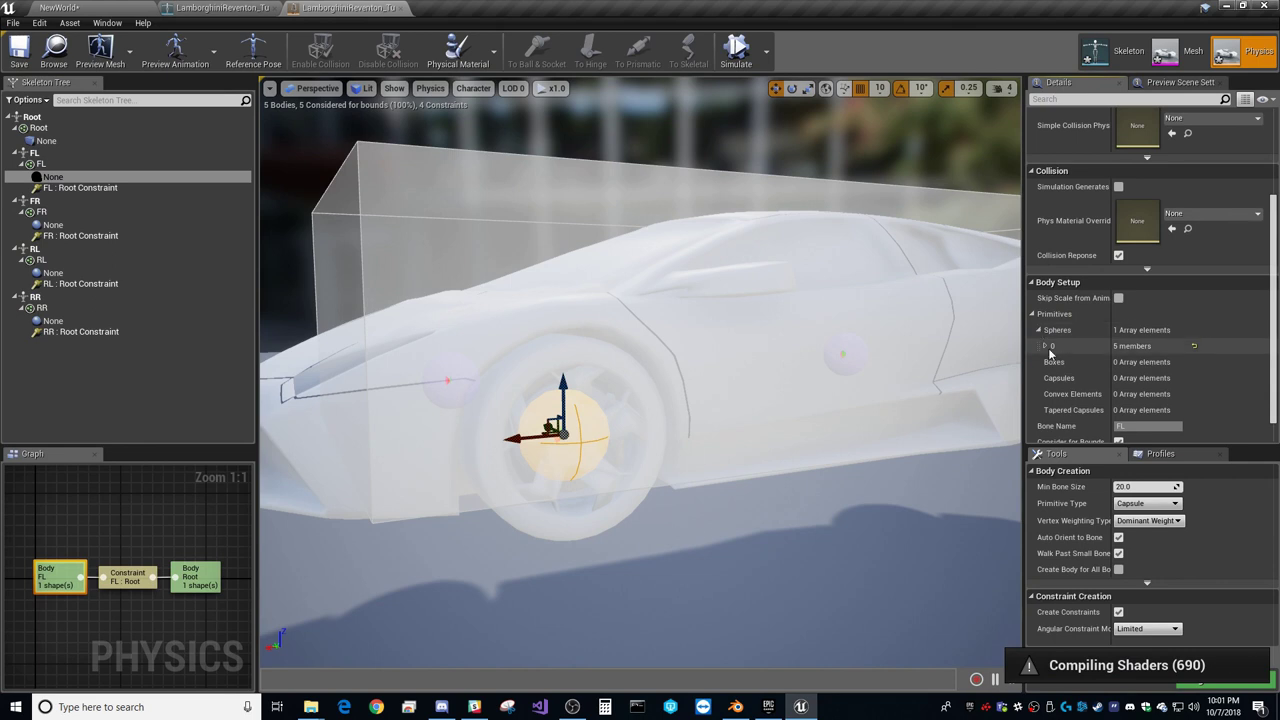
click(1045, 346)
scroll(1065, 346, down, 1)
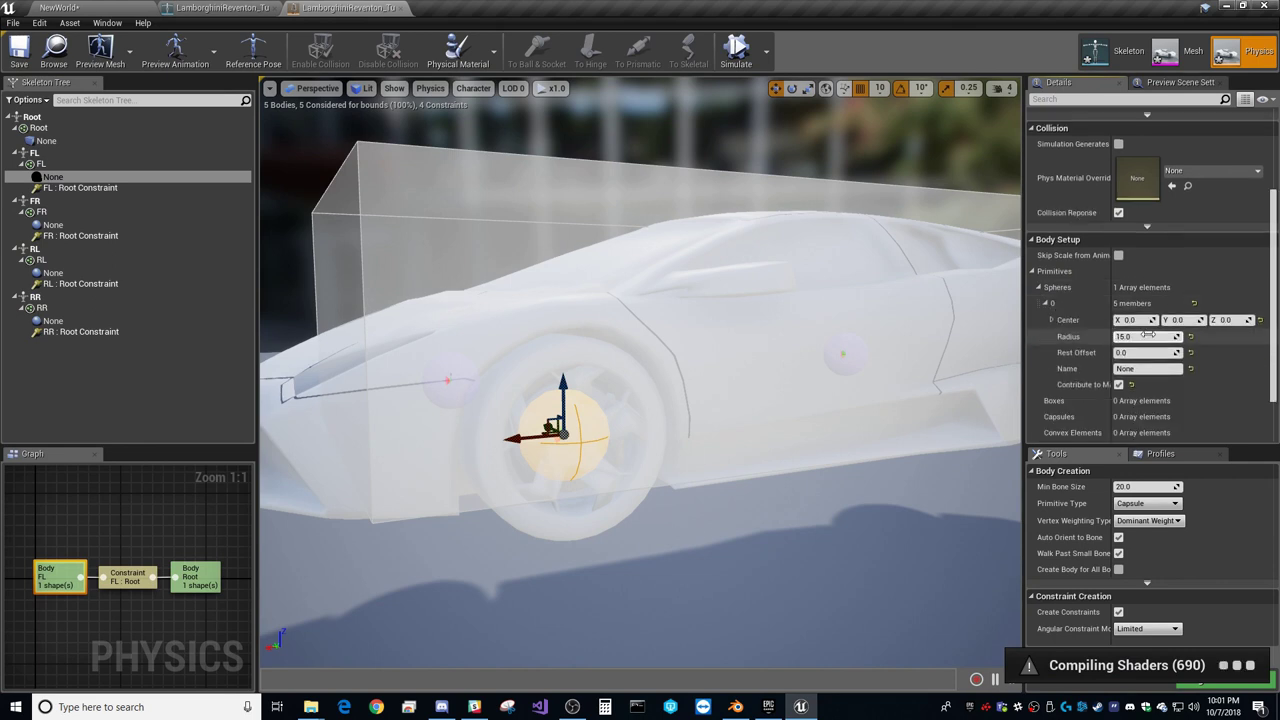
drag(1148, 336, 1148, 462)
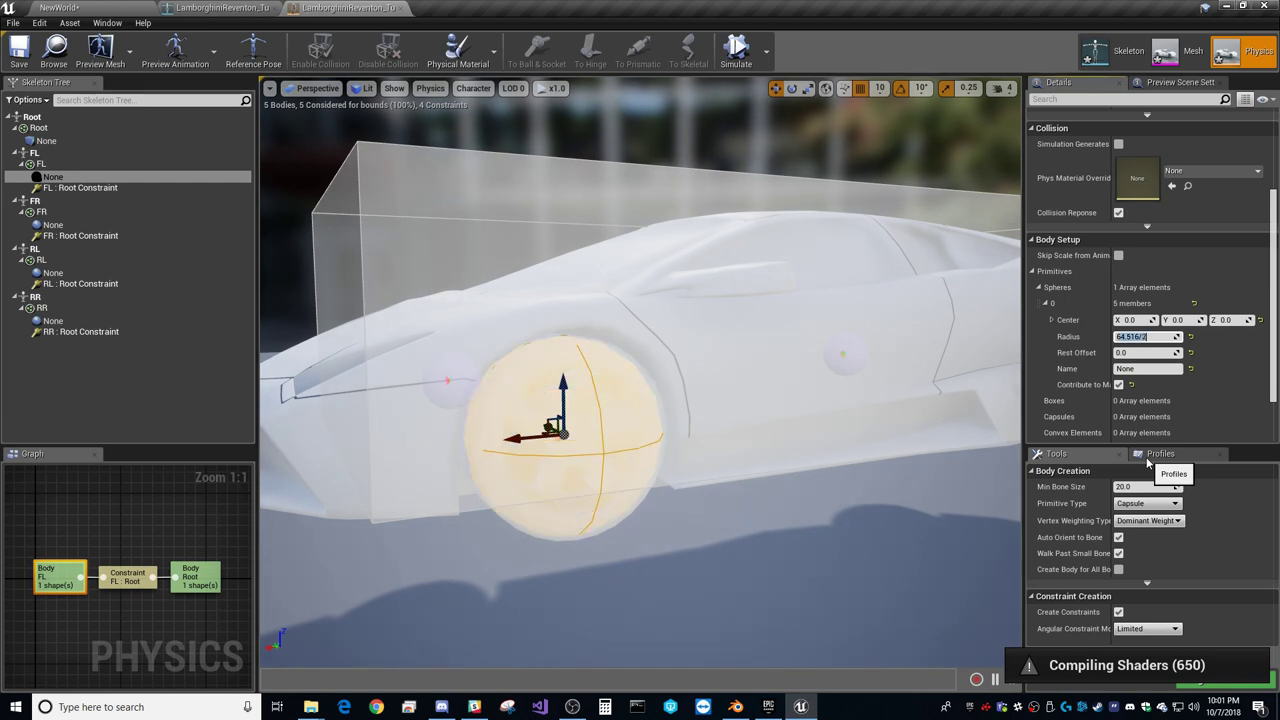
key(Tab)
click(1156, 337)
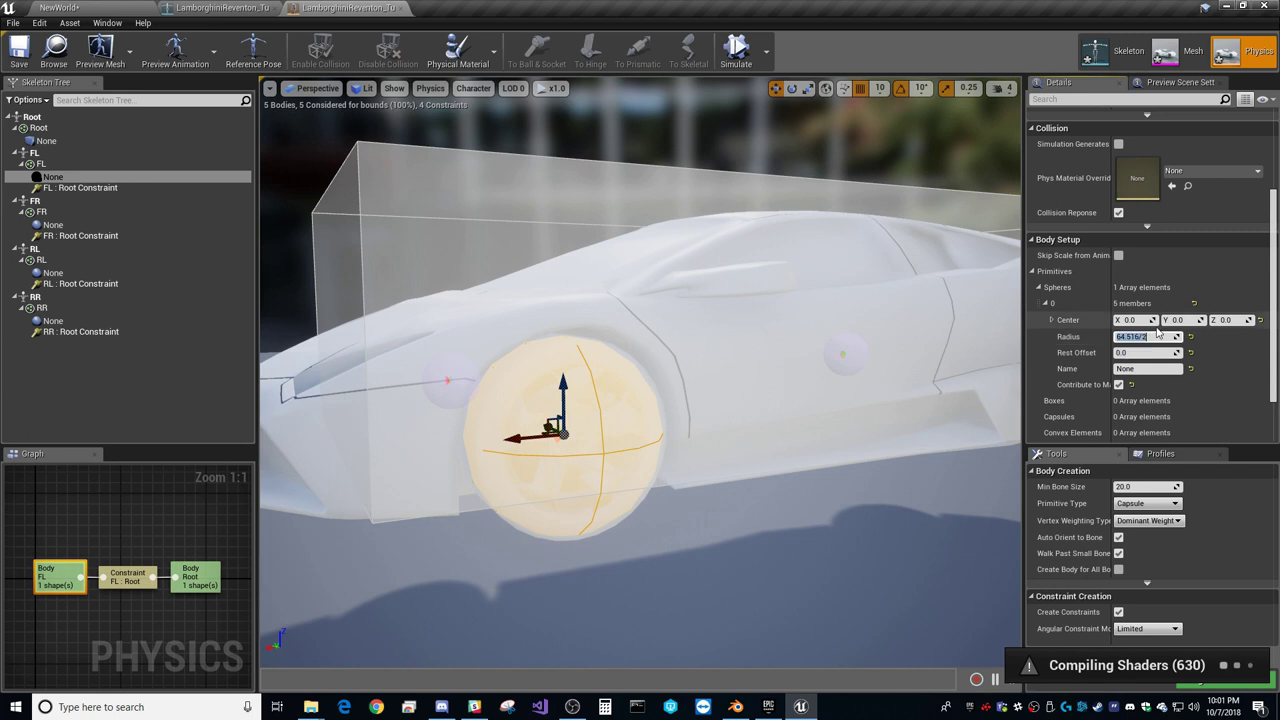
Step: Set the radius of the FR wheel body's collision sphere to 32.257999
click(80, 225)
click(1133, 336)
text(32.257999)
key(Return)
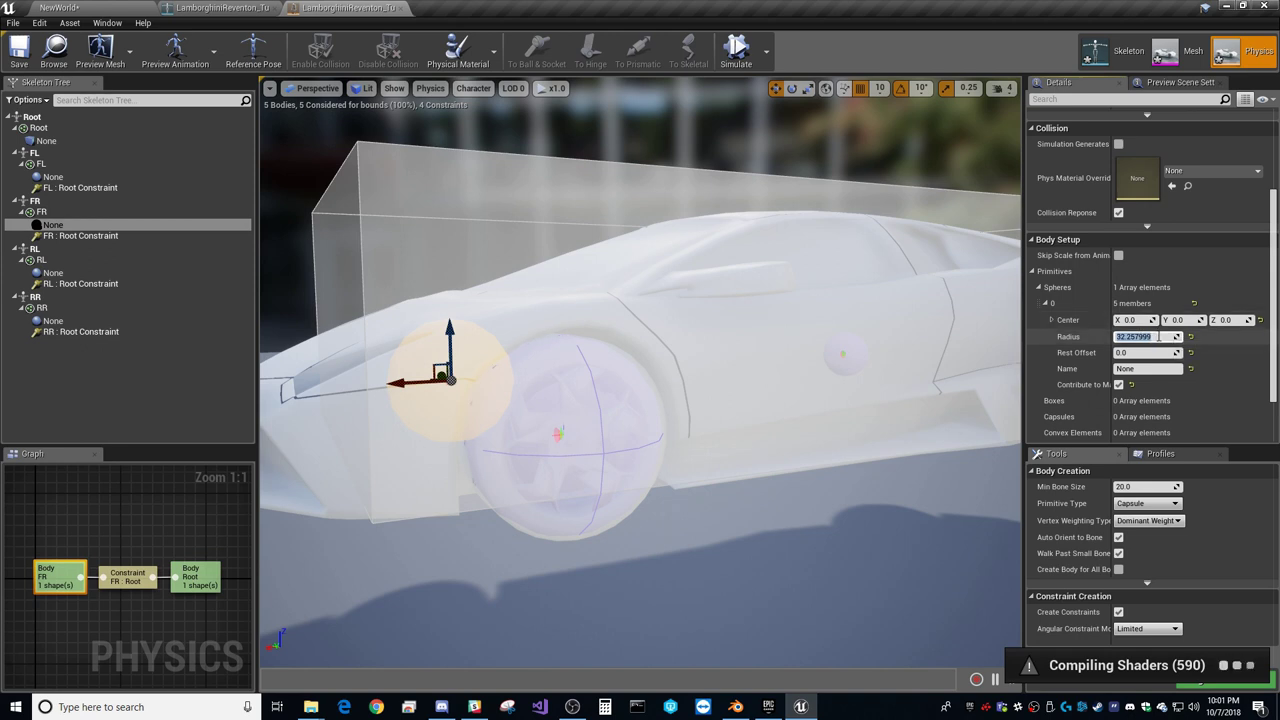
Step: Set the radius of the RL wheel body's collision sphere to 32.257999
click(80, 272)
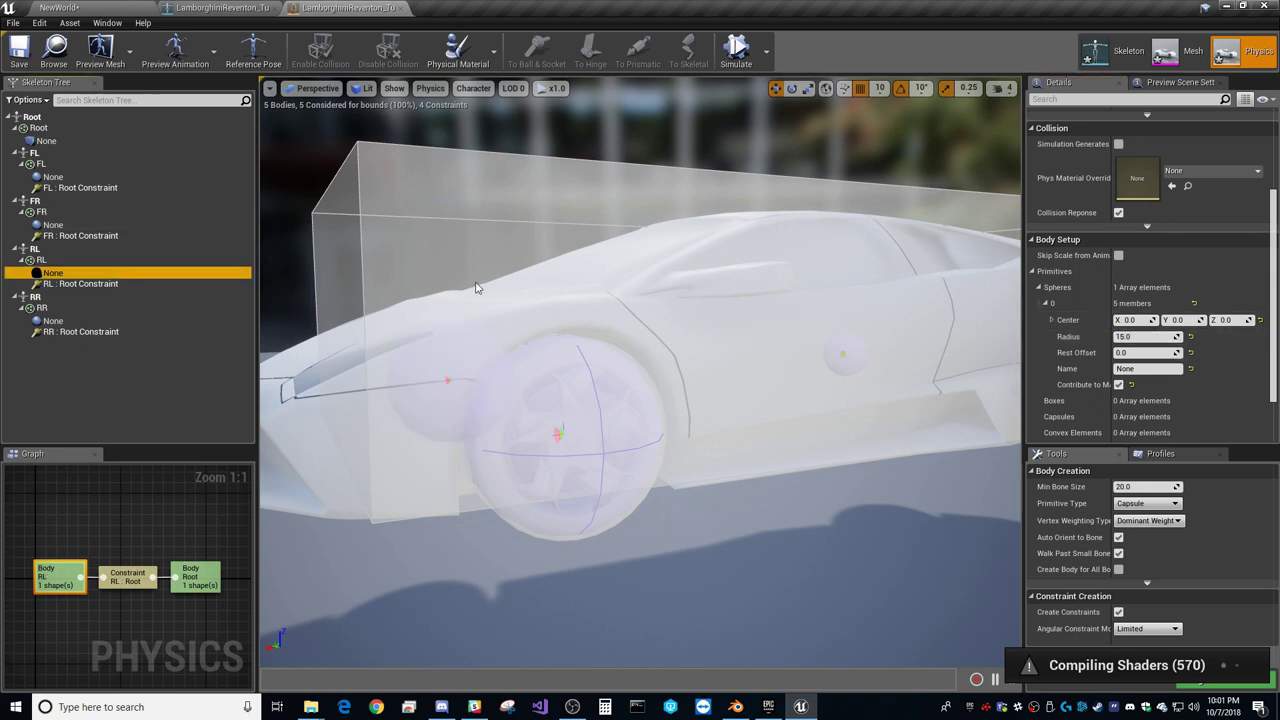
click(1141, 337)
text(32.257999)
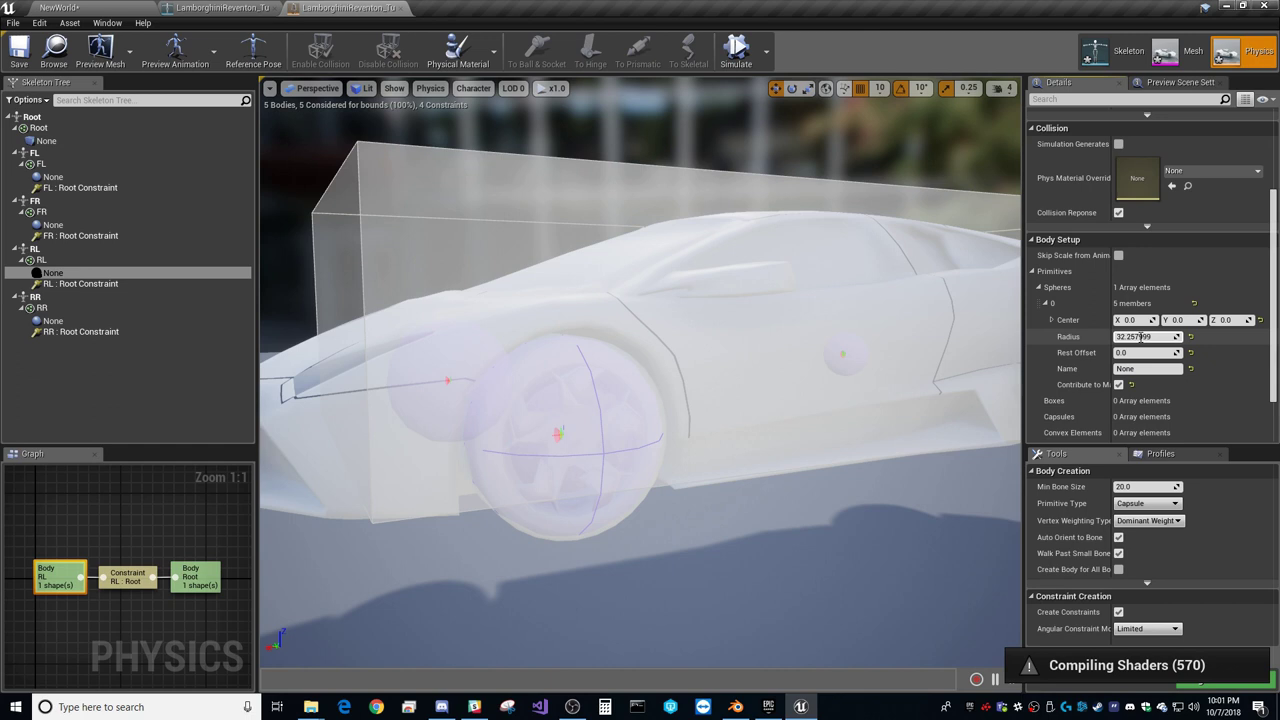
Step: Set the radius of the RR wheel body's collision sphere to 32.257999
click(843, 353)
click(1138, 337)
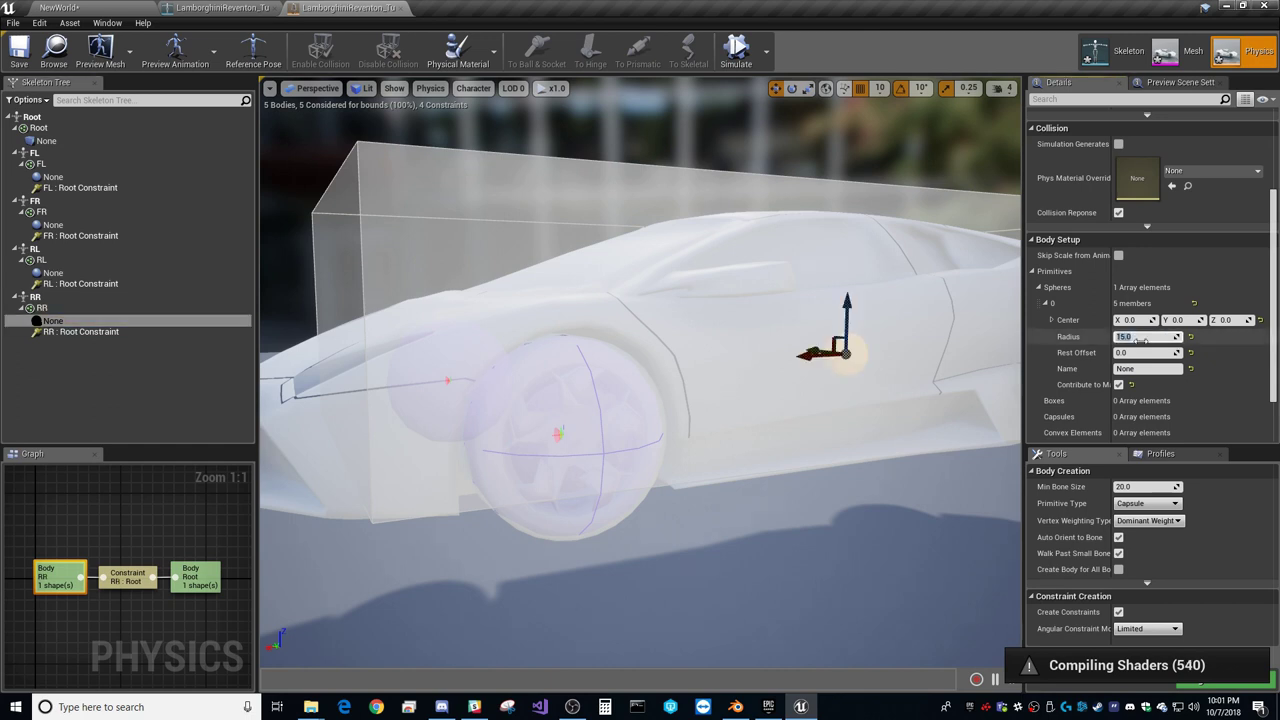
text(32.257999)
key(Return)
scroll(963, 349, down, 5)
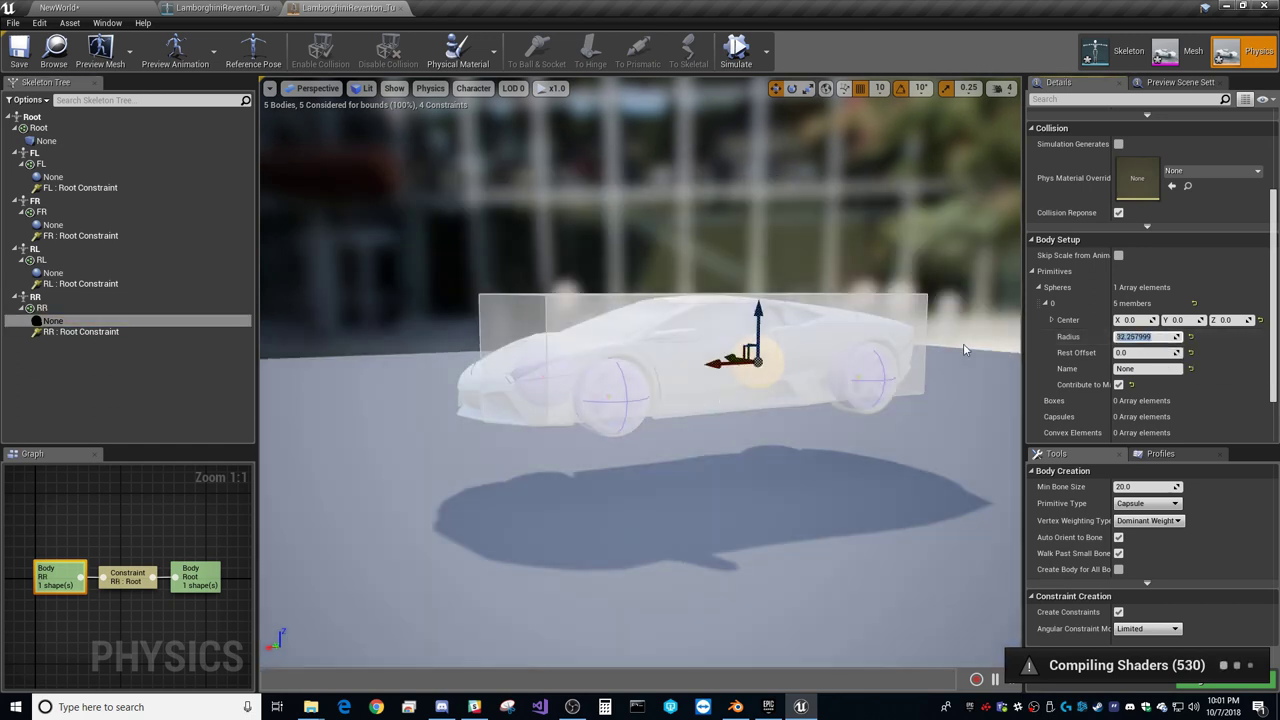
scroll(877, 409, up, 3)
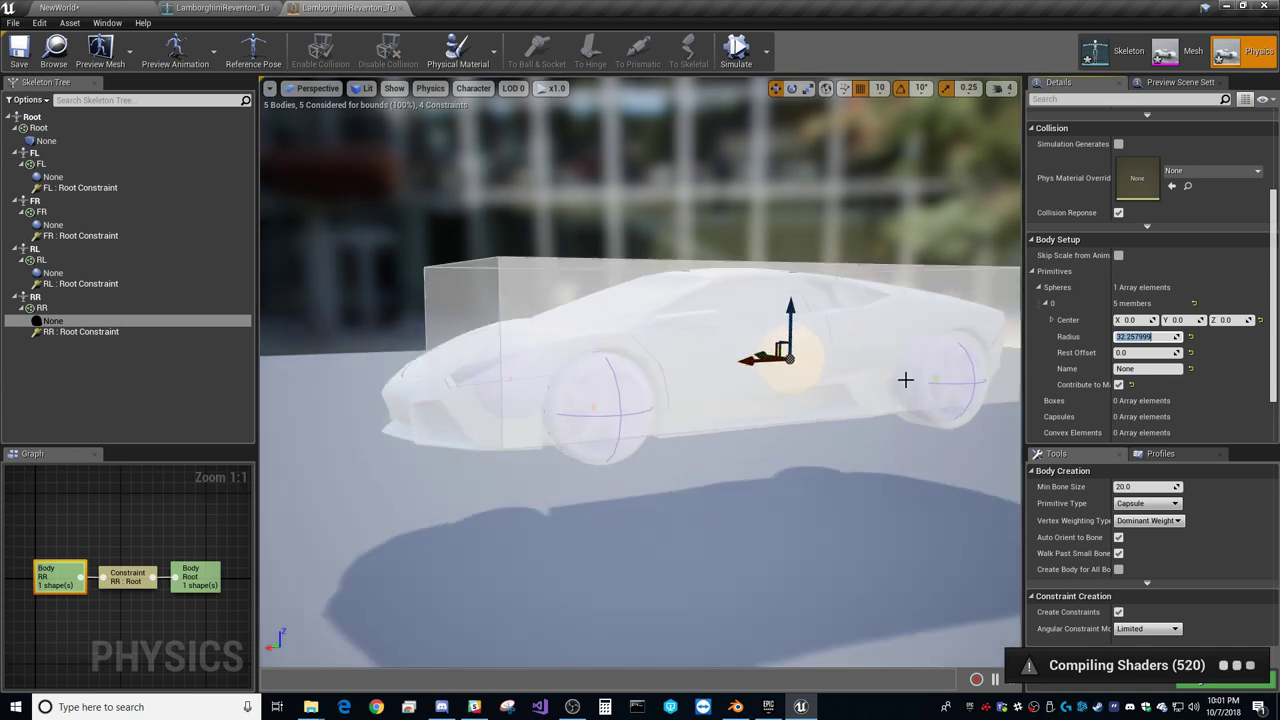
Step: Close the car's skeleton and physics asset editors and return to the NewWorld level
click(197, 22)
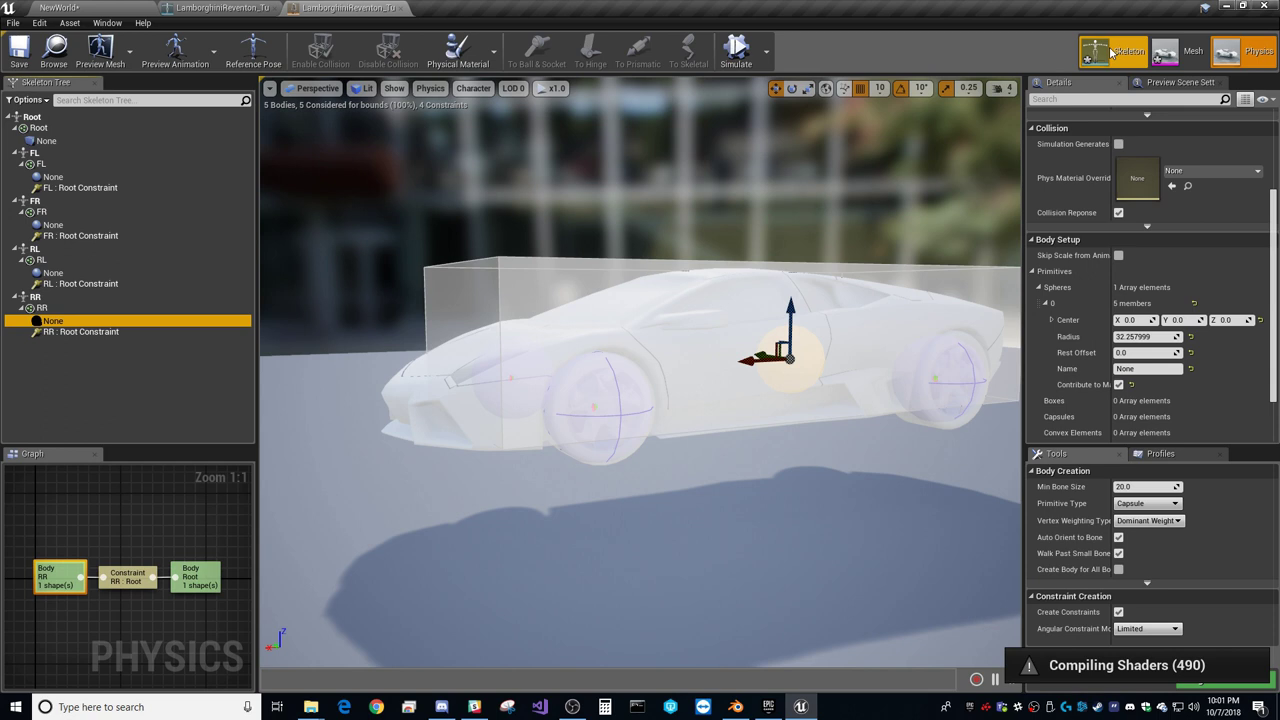
scroll(723, 386, down, 2)
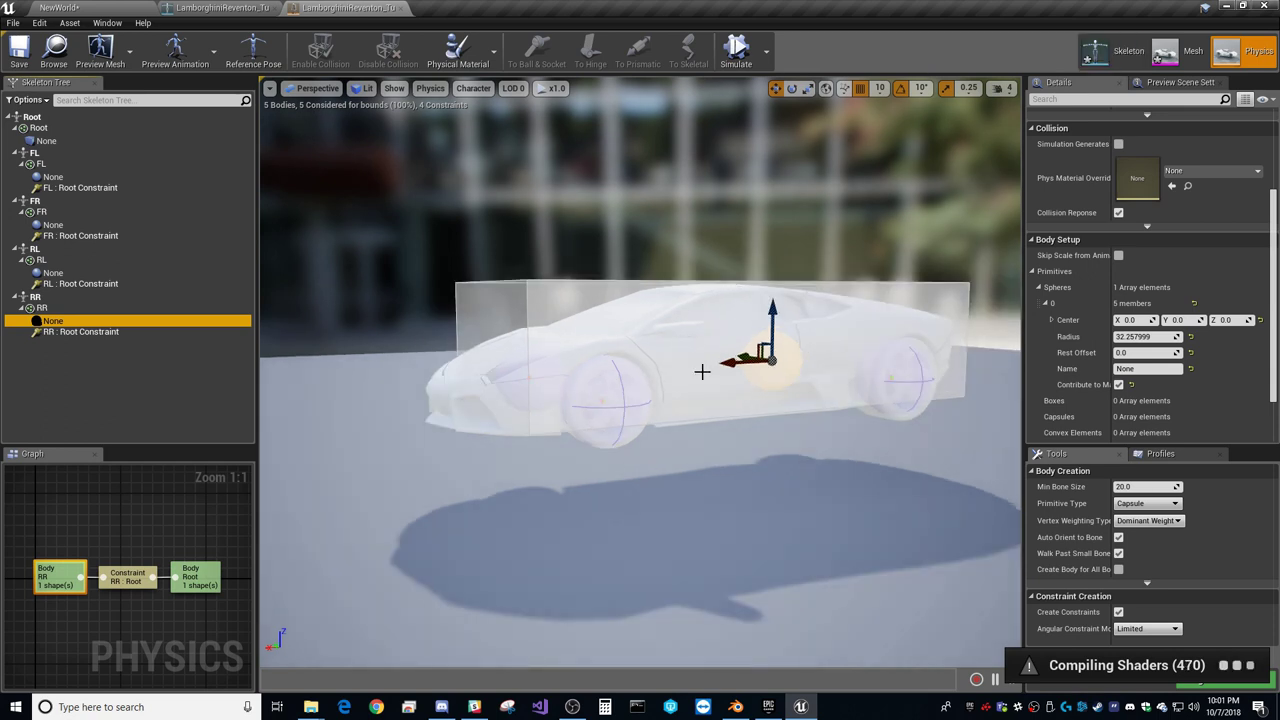
click(230, 8)
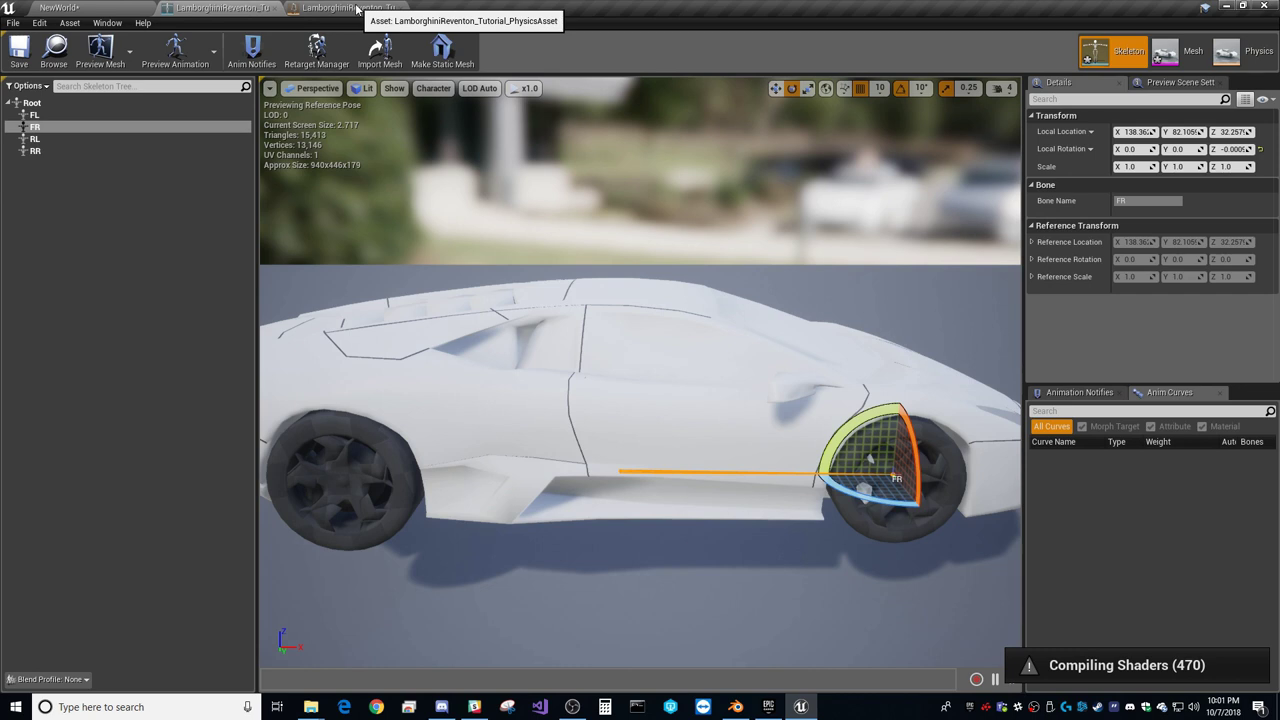
click(392, 8)
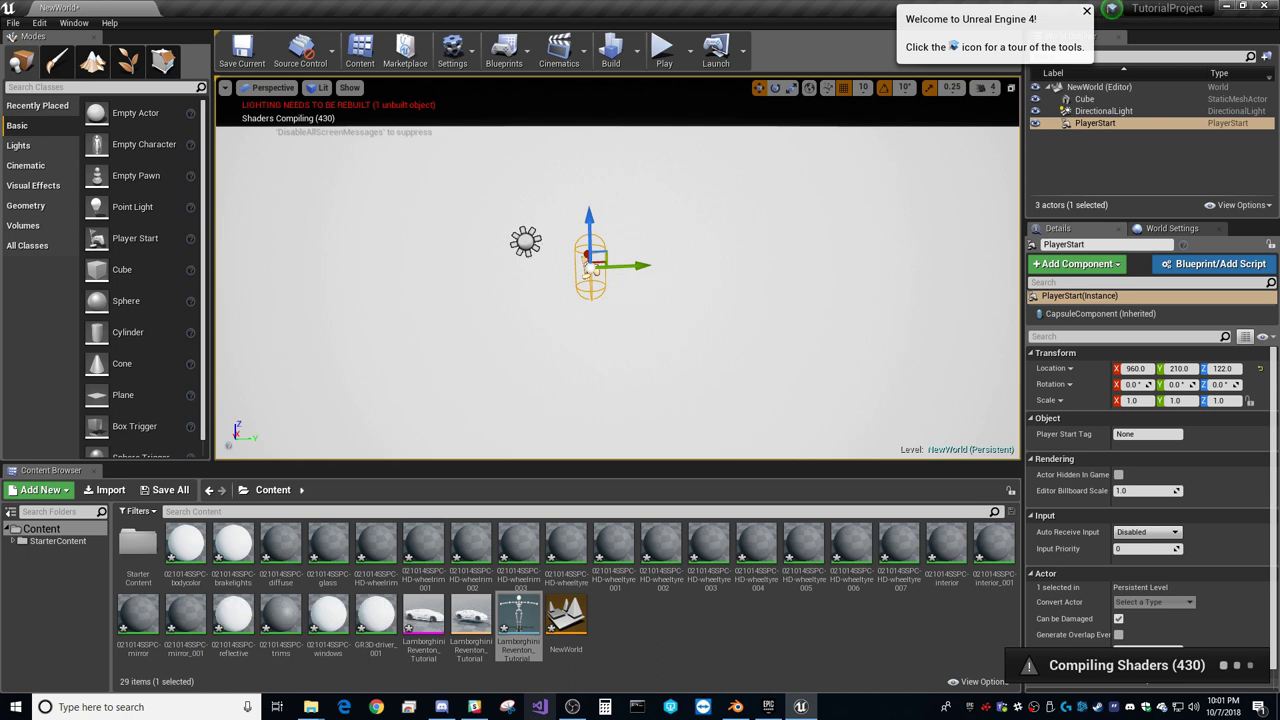
click(686, 622)
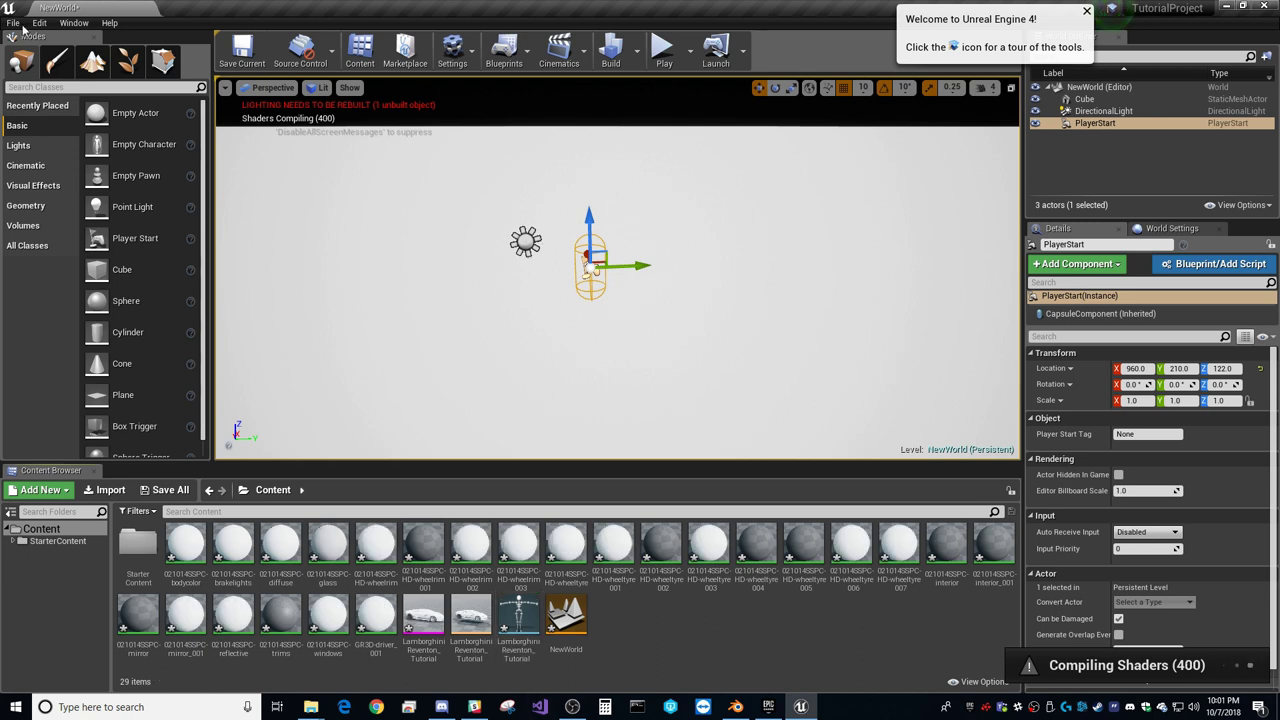
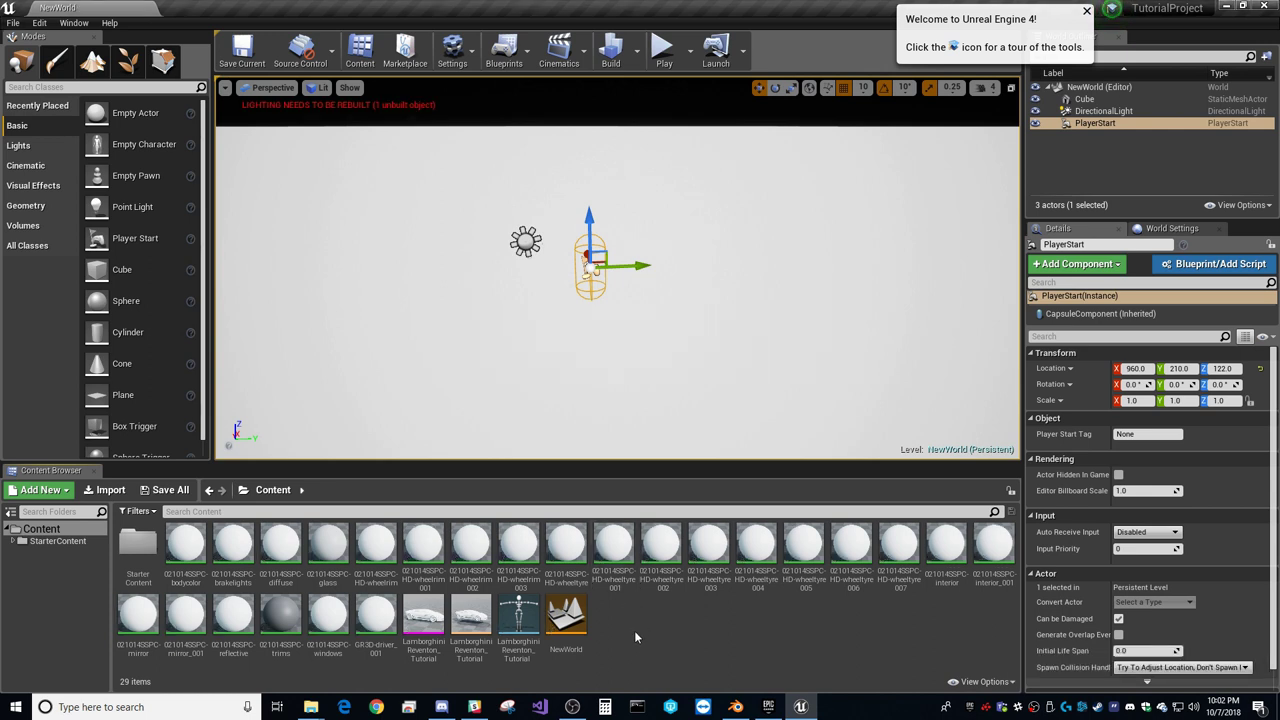
Step: Create a Blueprint class with WheeledVehicle as its parent in the Content folder and name it MyCar
right_click(640, 627)
mouse_move(643, 613)
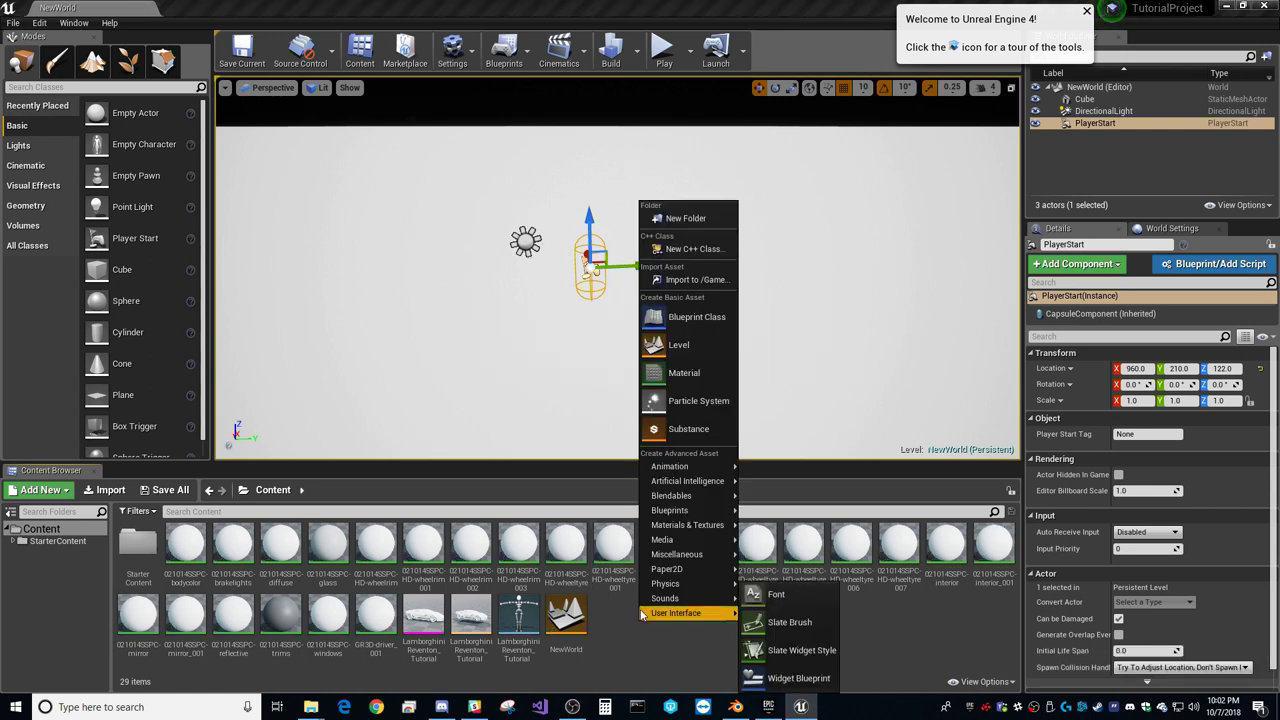
click(697, 318)
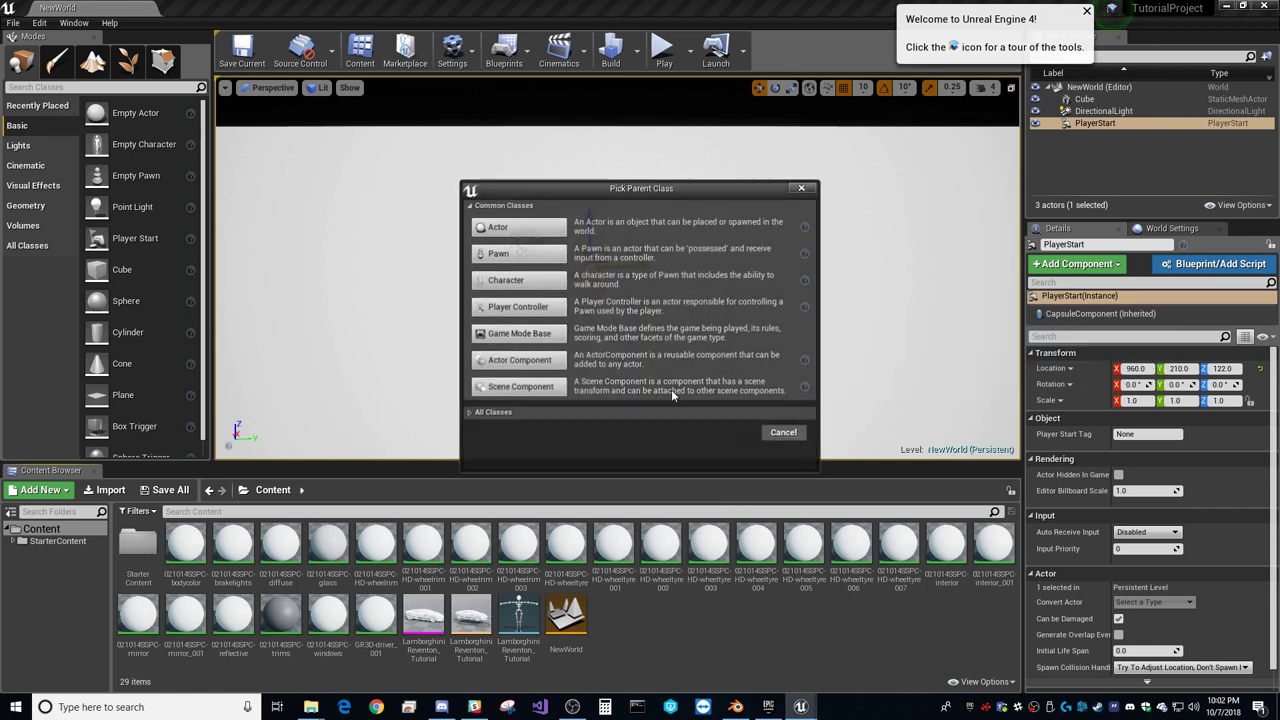
click(483, 414)
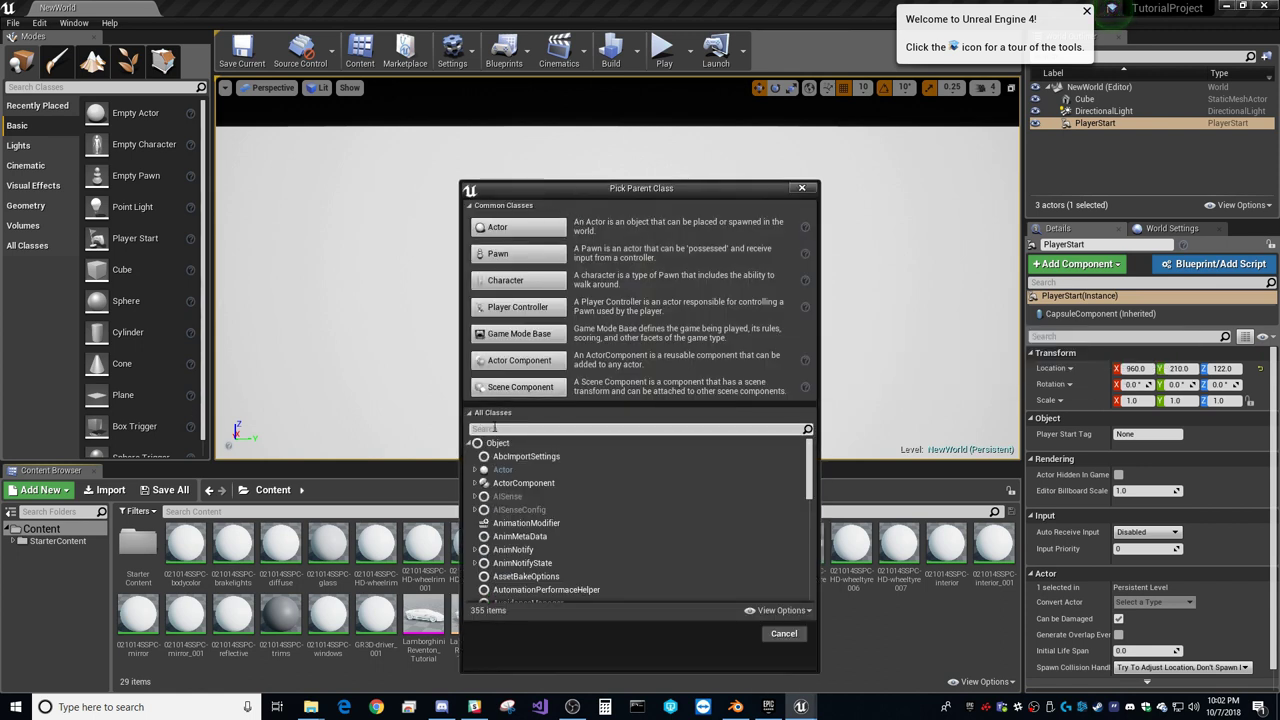
text(vehi)
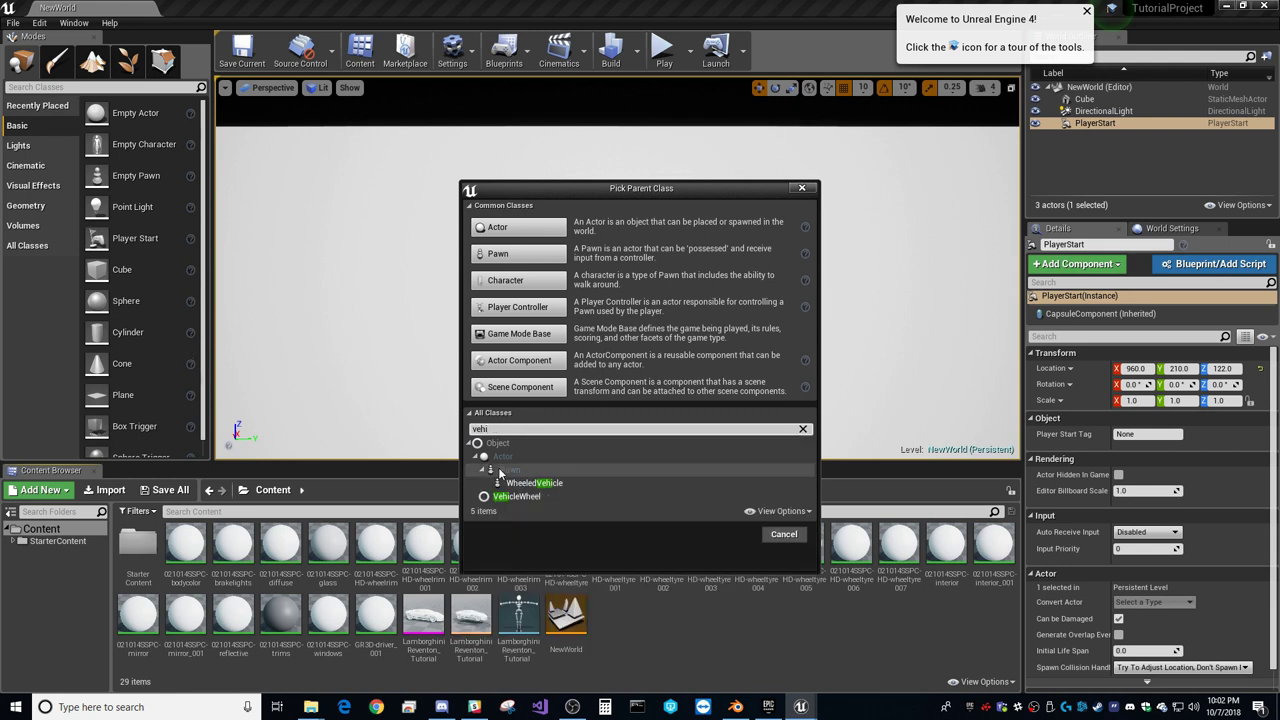
click(547, 481)
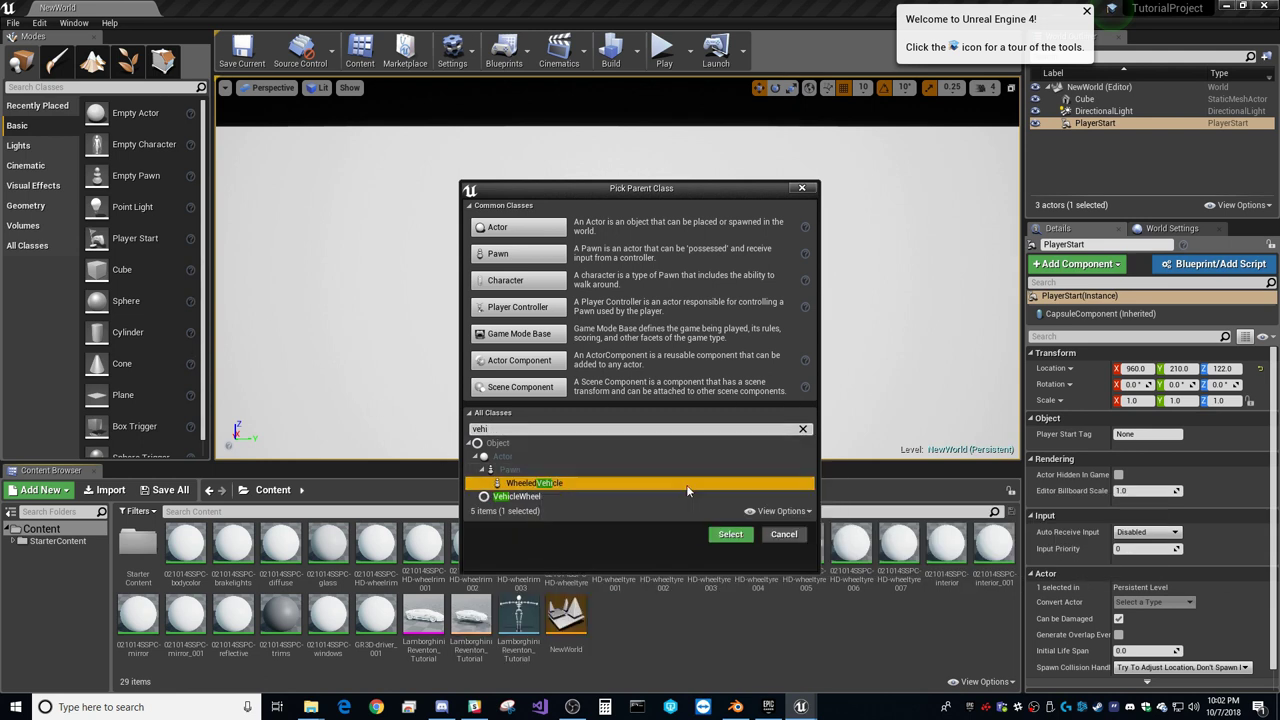
click(731, 534)
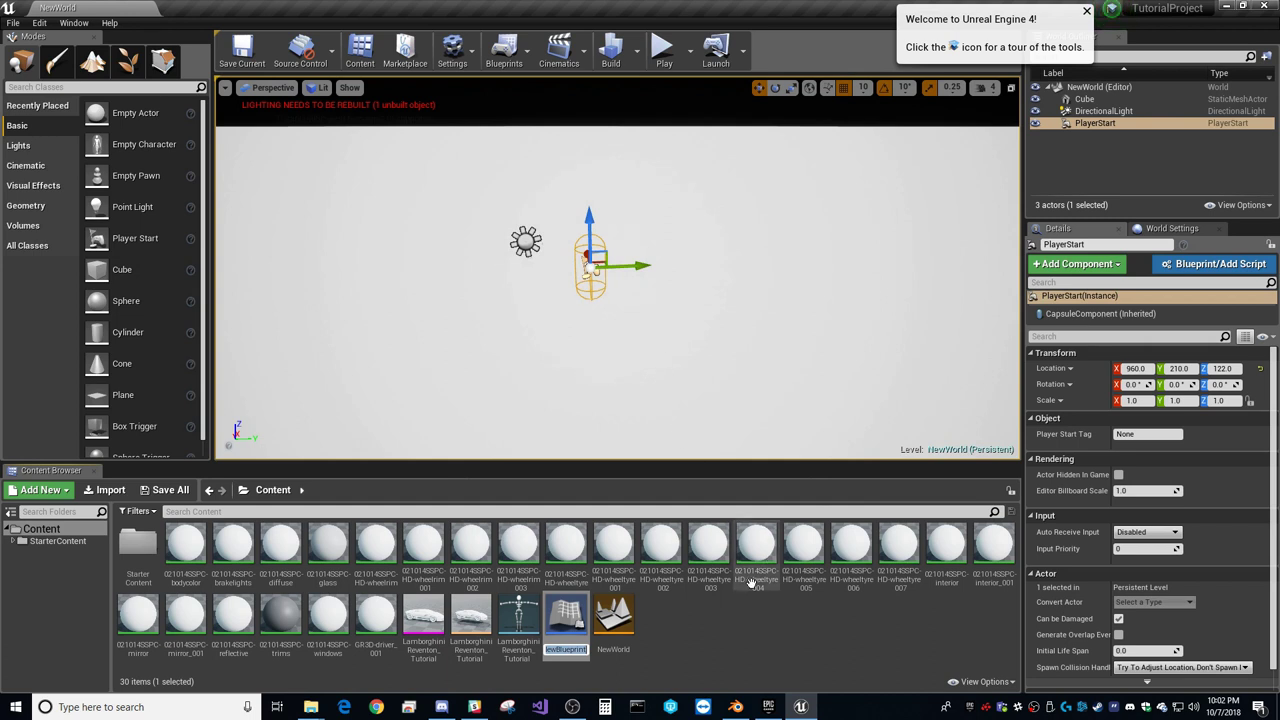
text(MyCar))
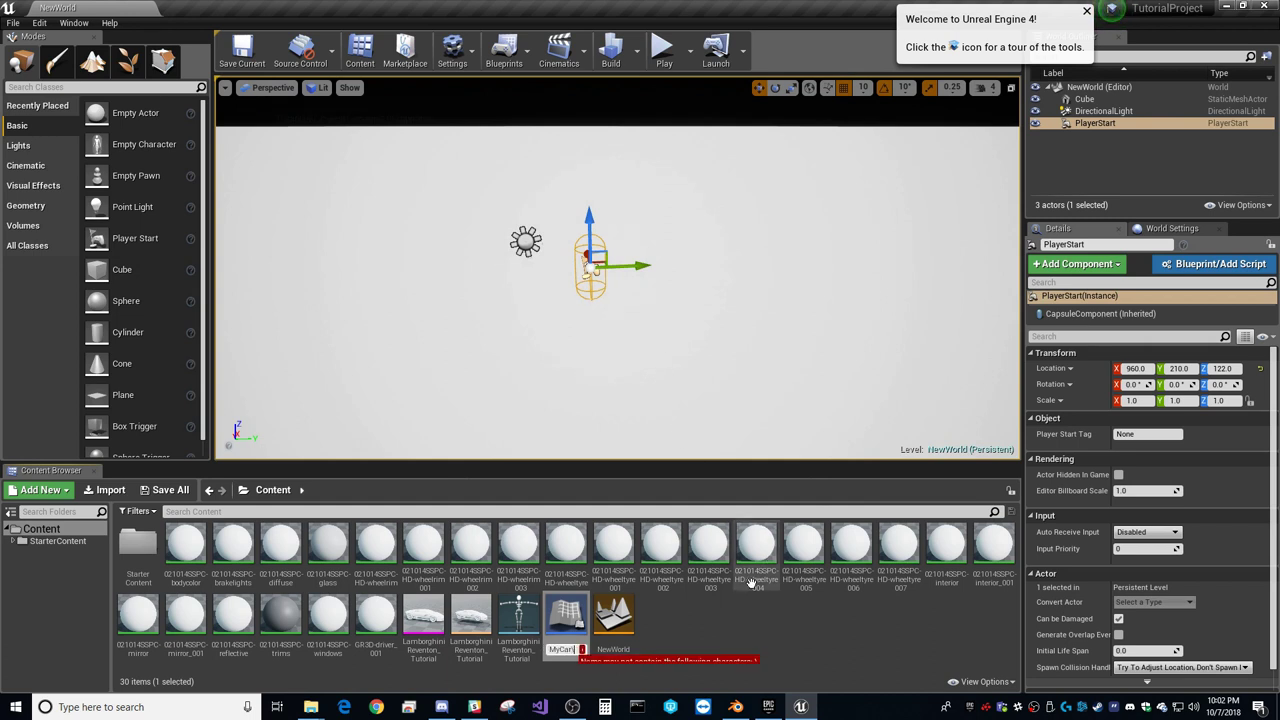
key(BackSpace)
key(Return)
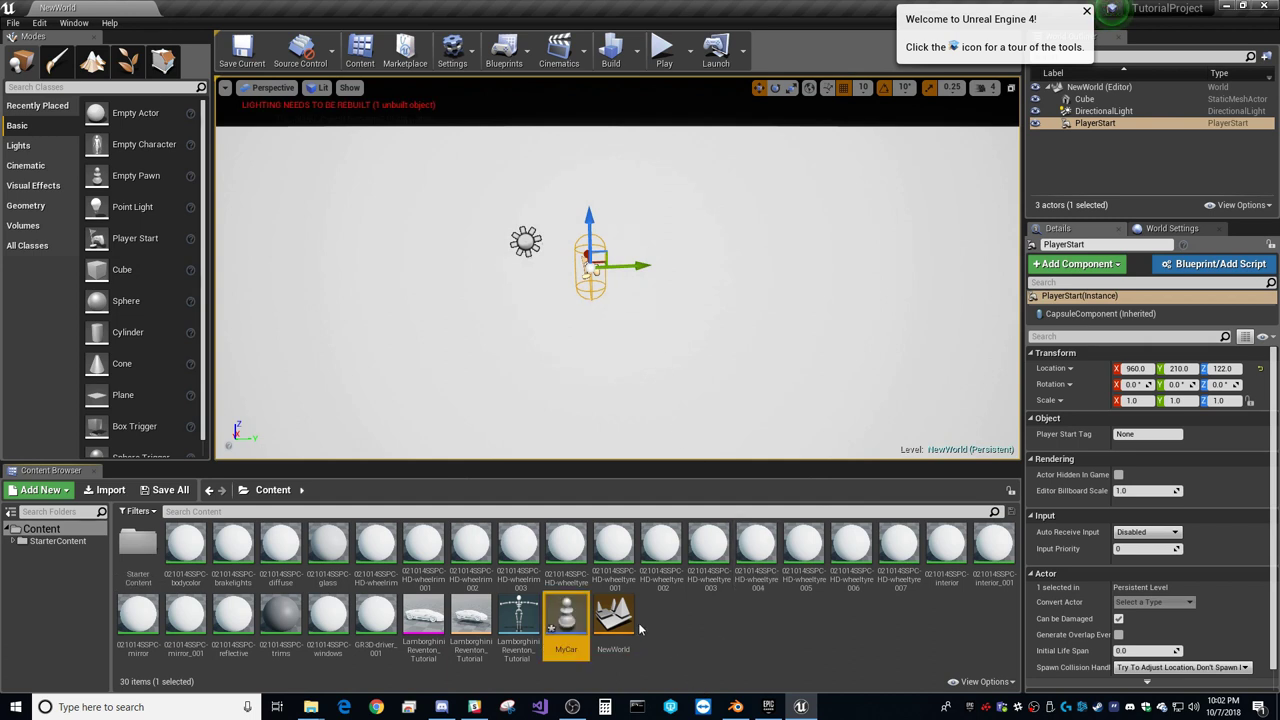
Step: Open the MyCar Blueprint docked beside the level and set its Mesh component's skeletal mesh to LamborghiniReventon_Tutorial
double_click(566, 620)
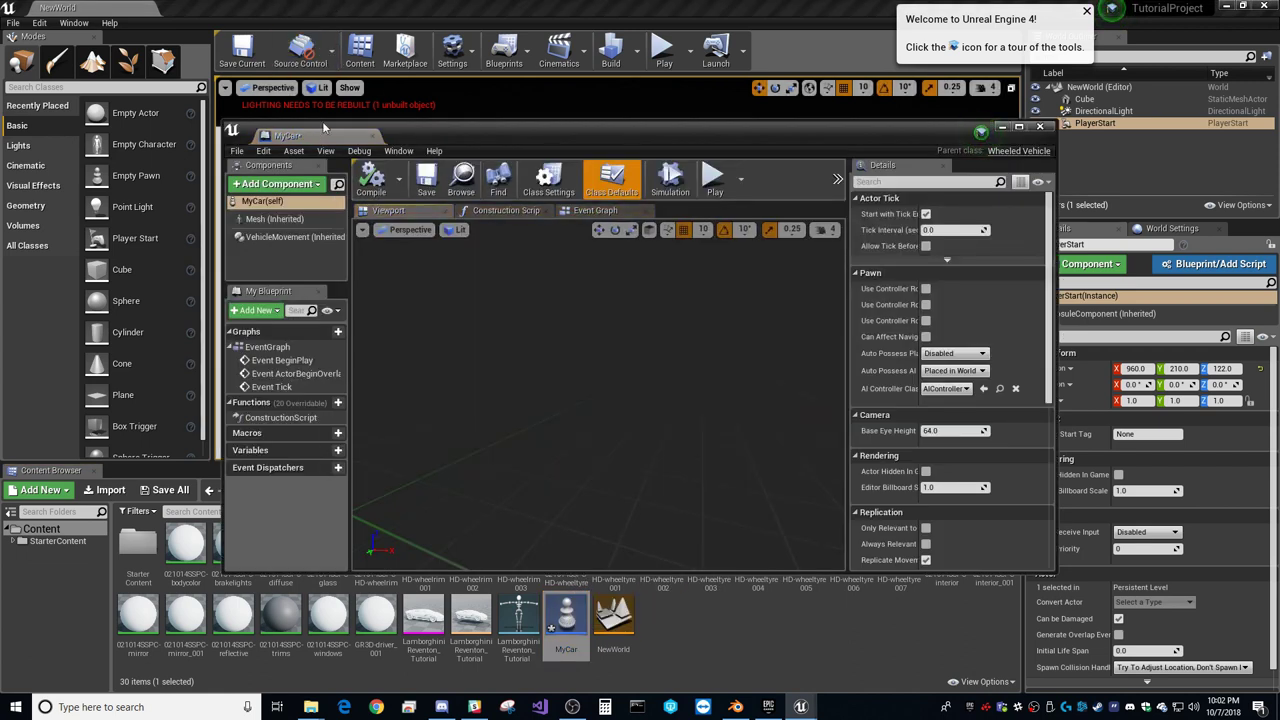
drag(316, 130, 310, 11)
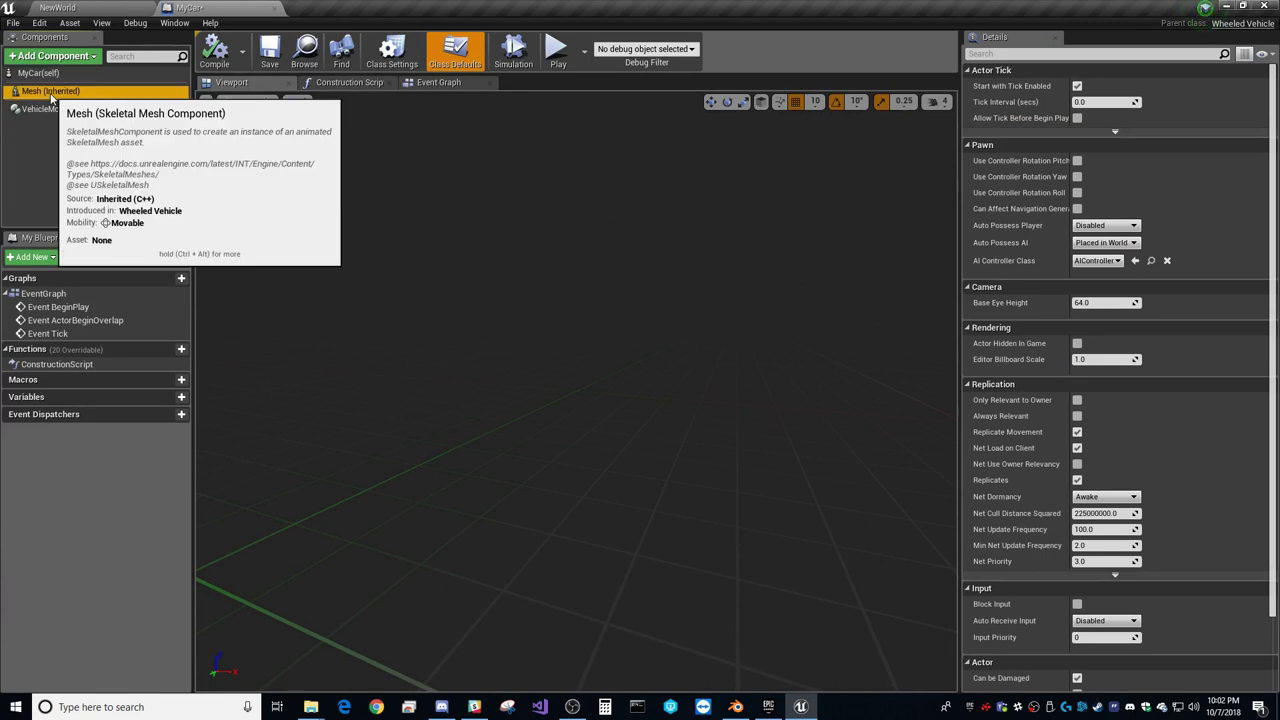
click(50, 91)
click(1225, 339)
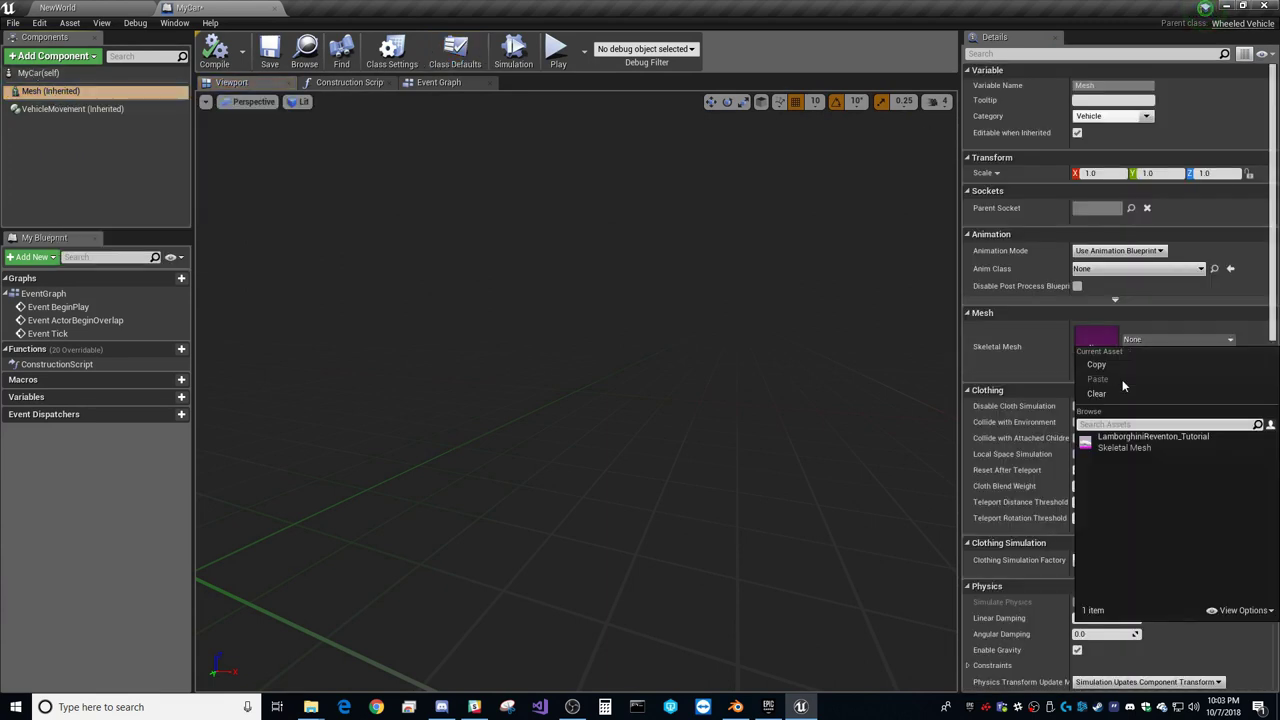
click(1140, 443)
scroll(617, 350, down, 8)
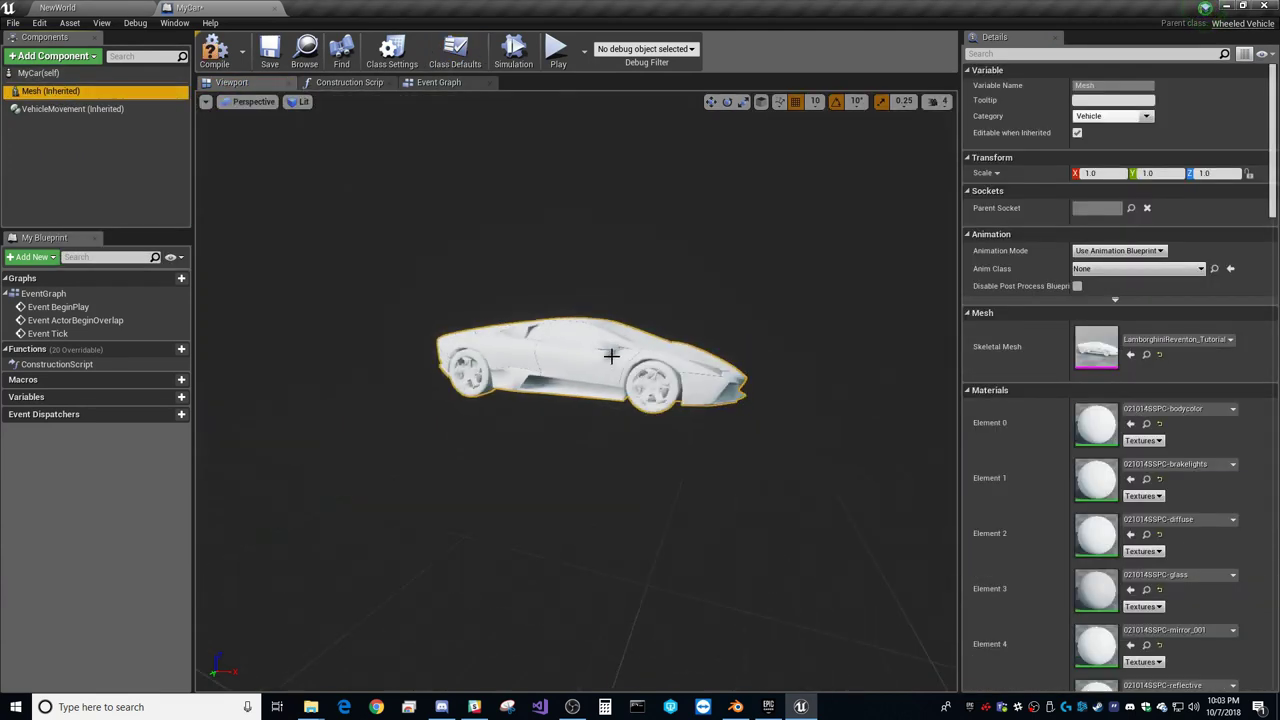
scroll(610, 353, up, 5)
click(216, 50)
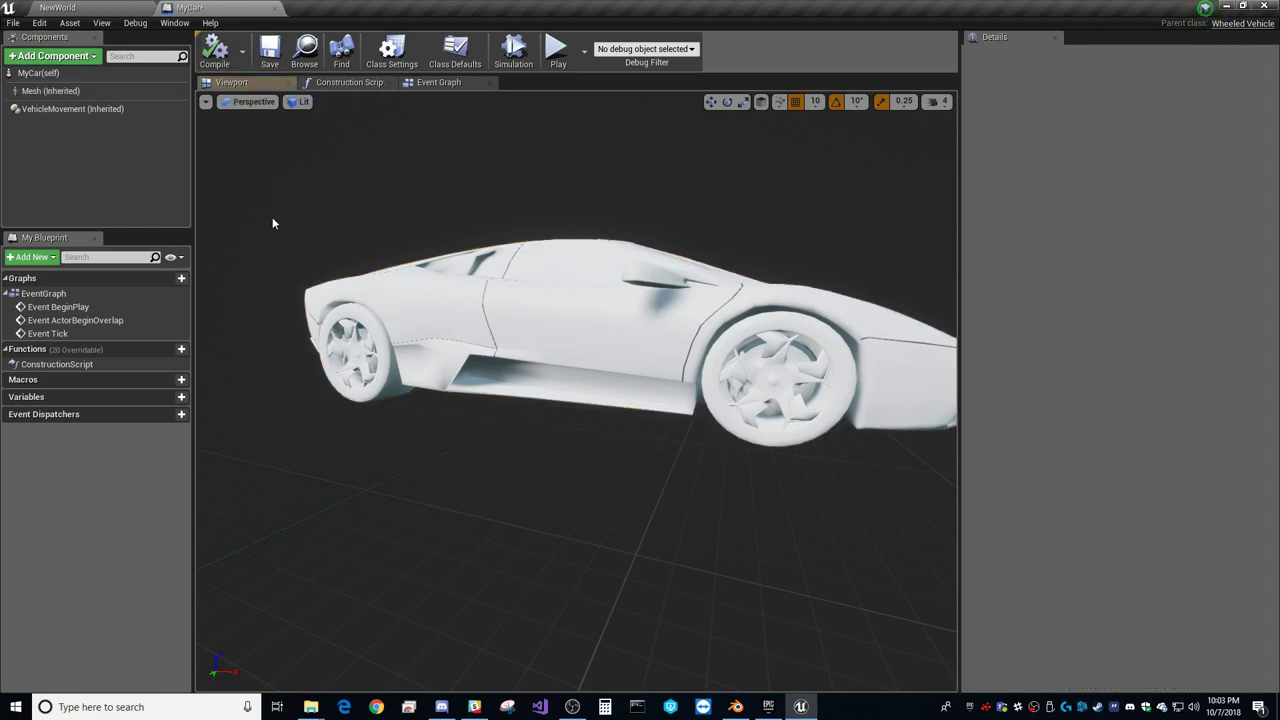
Step: Expand the settings of all four wheel setups, 0 to 3, on MyCar's VehicleMovement component
click(50, 91)
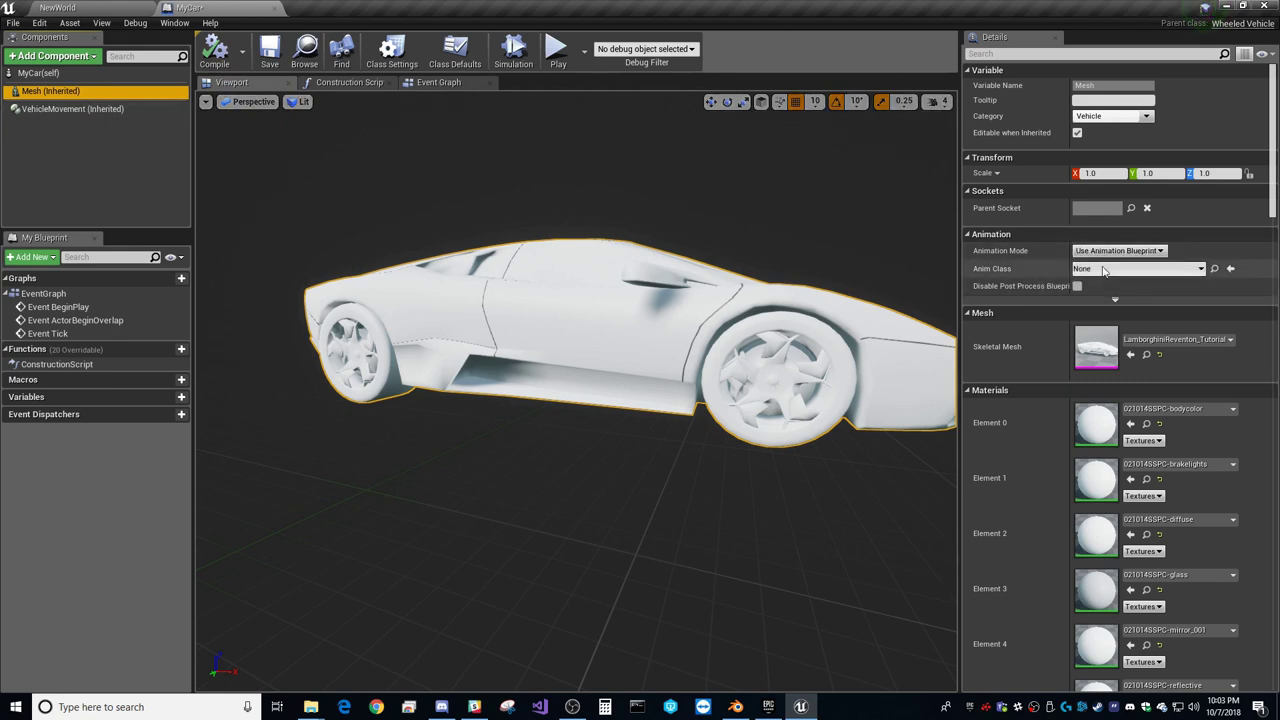
click(75, 108)
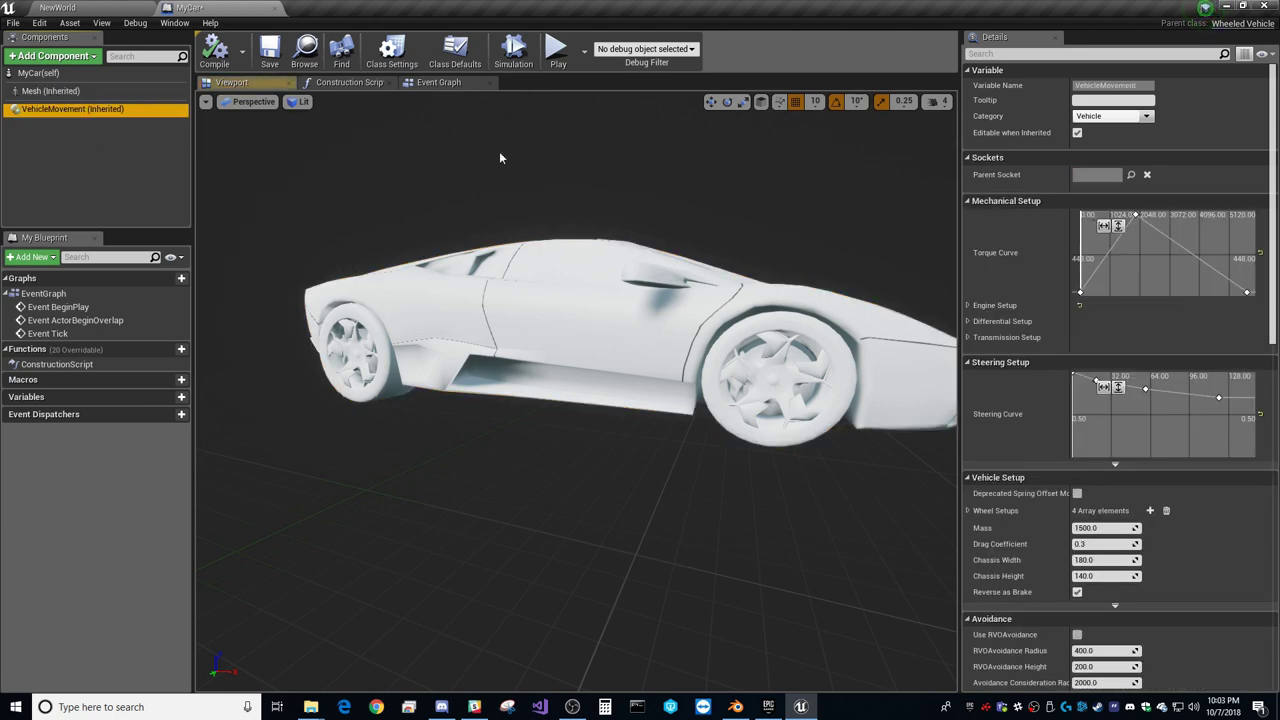
scroll(1006, 218, down, 2)
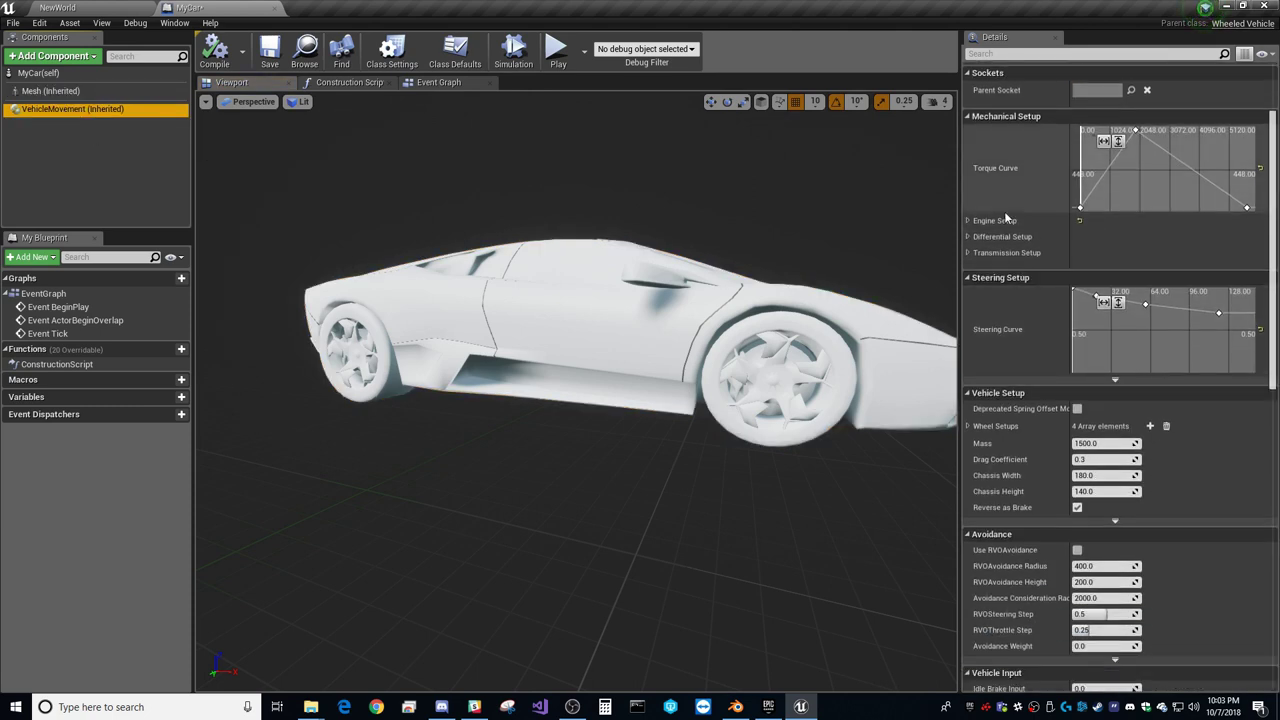
scroll(1018, 323, down, 2)
click(970, 320)
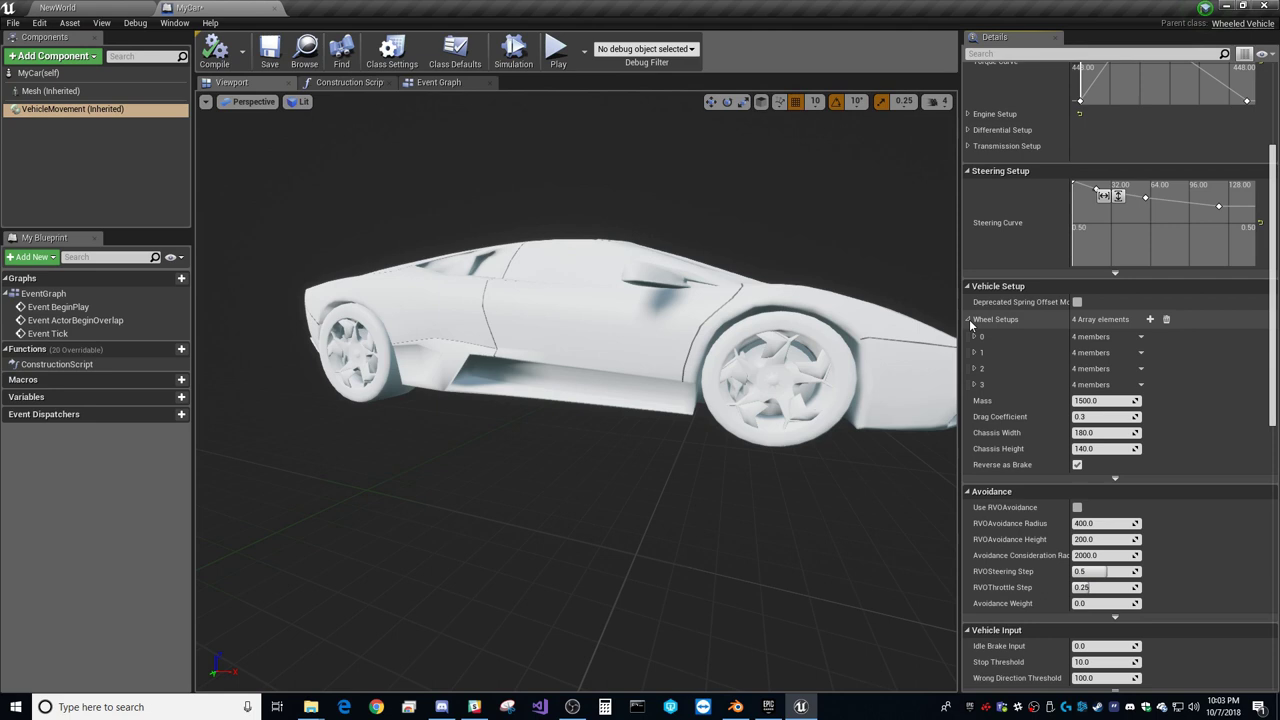
click(975, 383)
click(975, 368)
click(975, 352)
click(975, 336)
scroll(1085, 362, down, 2)
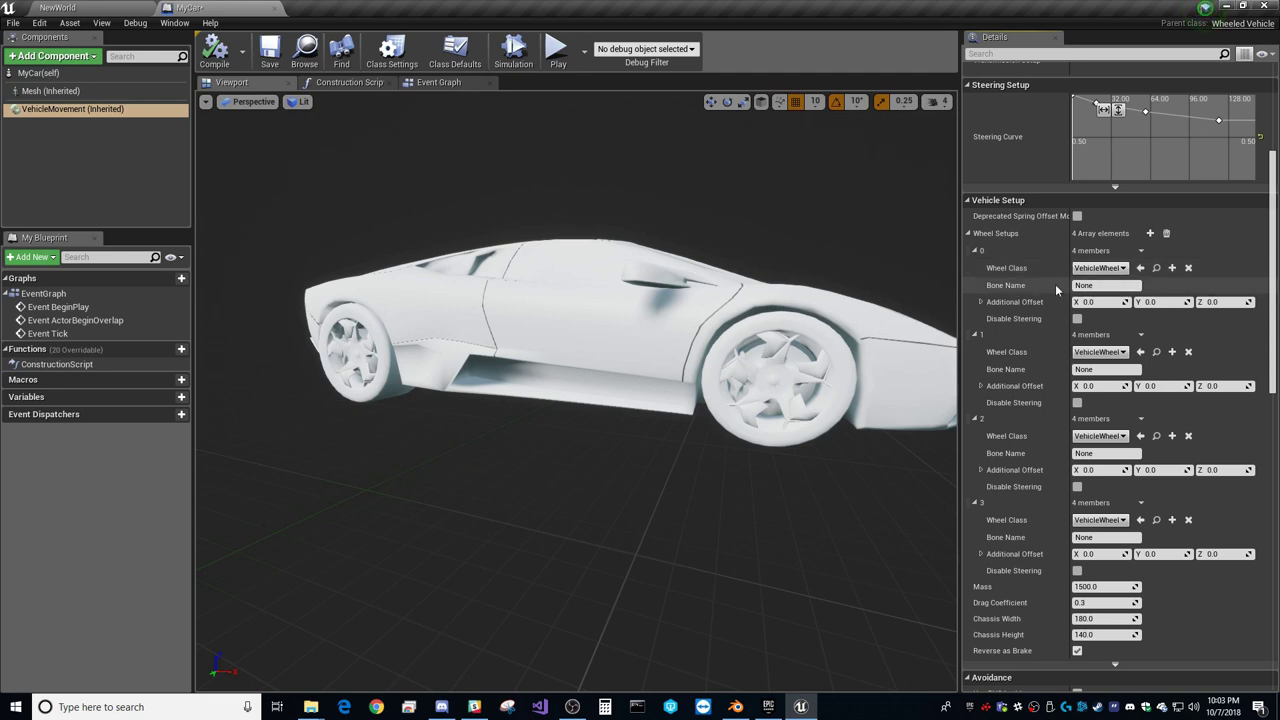
Step: Create a Blueprint class with VehicleWheel as its parent in the Content folder and name it FrontWheel
click(79, 7)
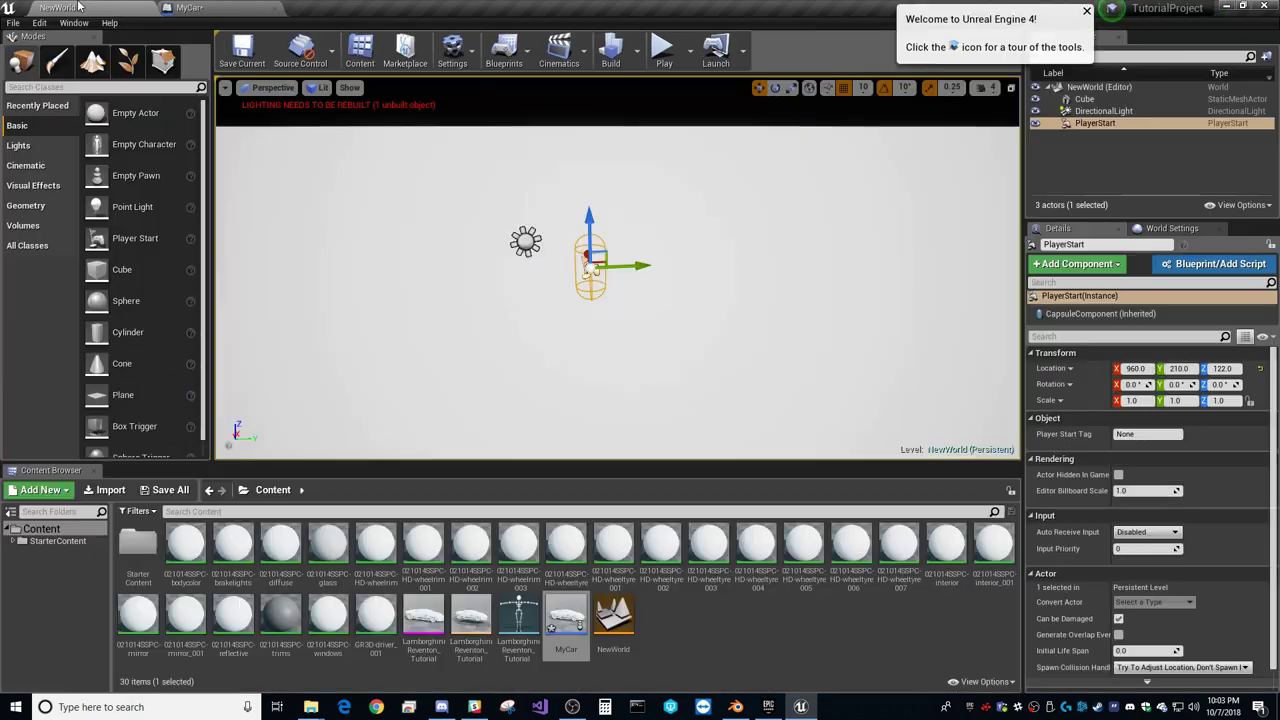
right_click(709, 616)
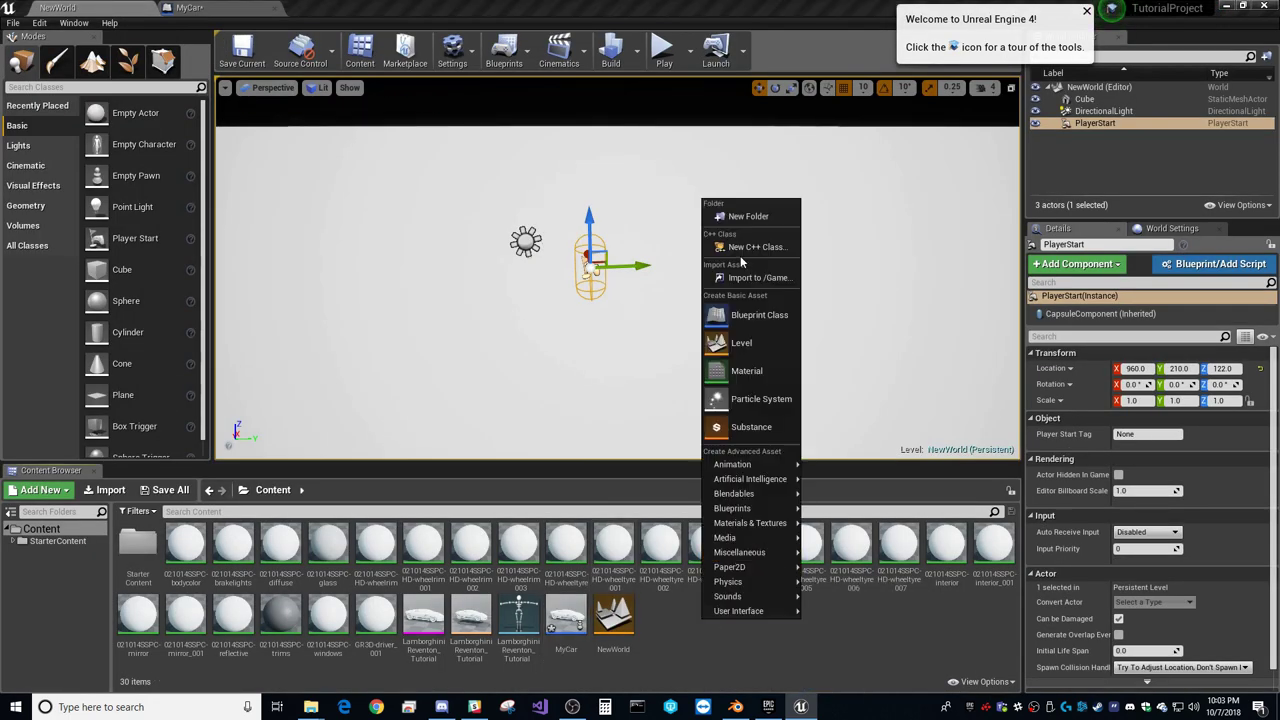
click(758, 315)
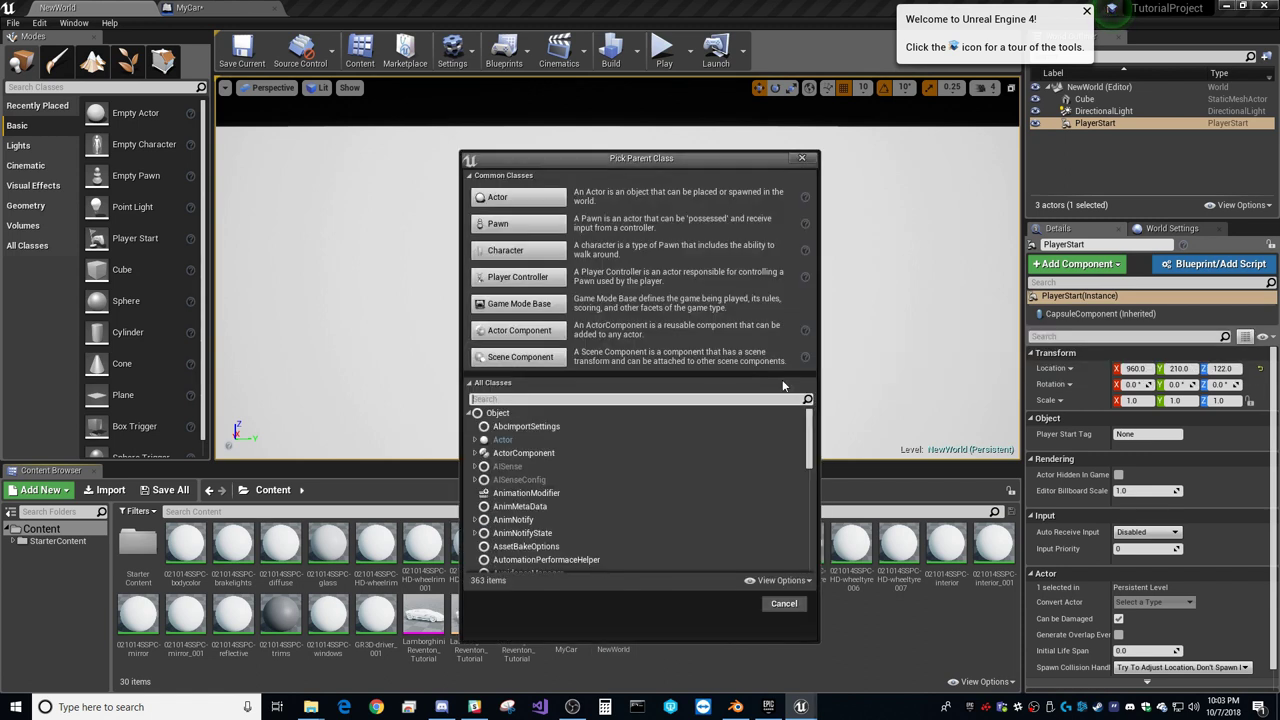
text(Wheel)
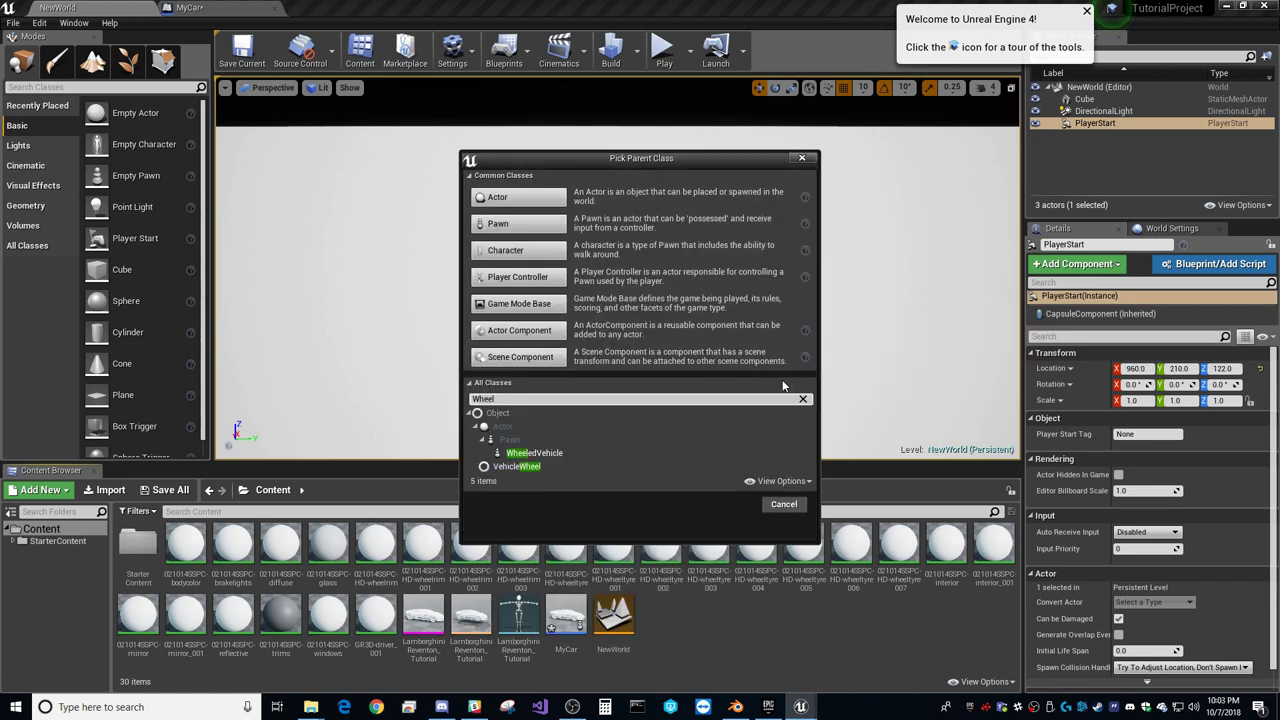
click(522, 467)
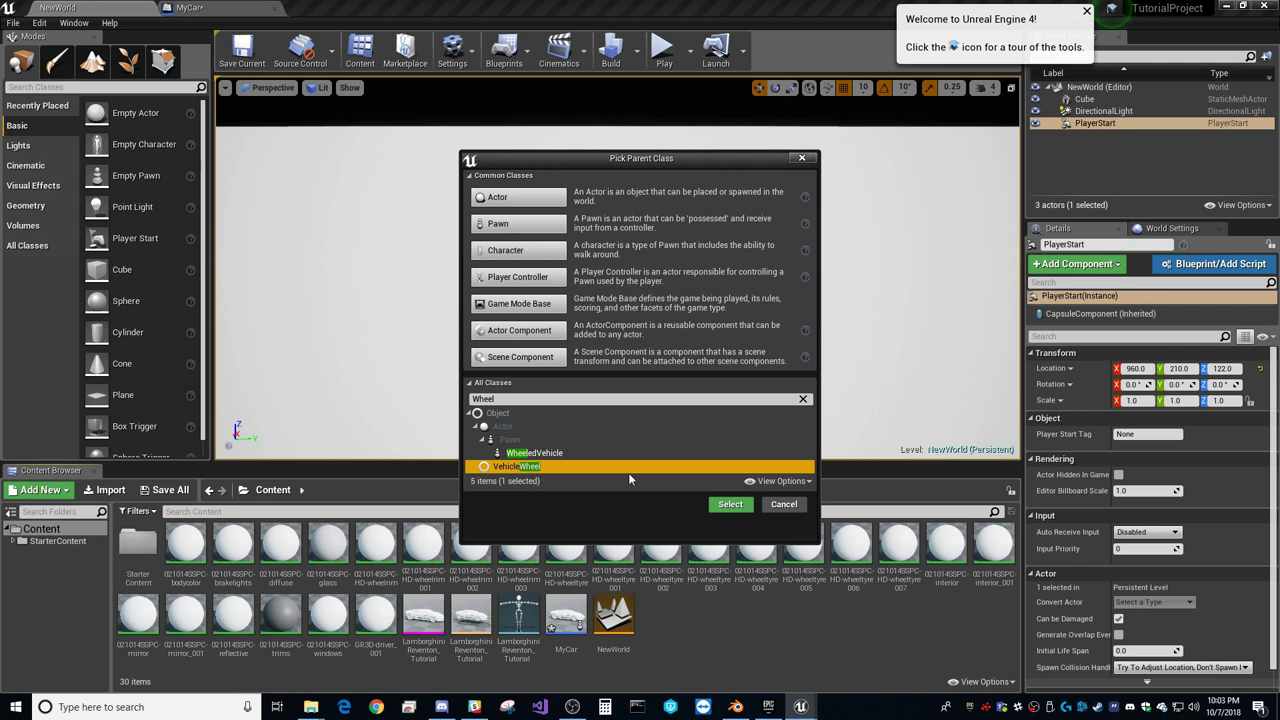
click(731, 505)
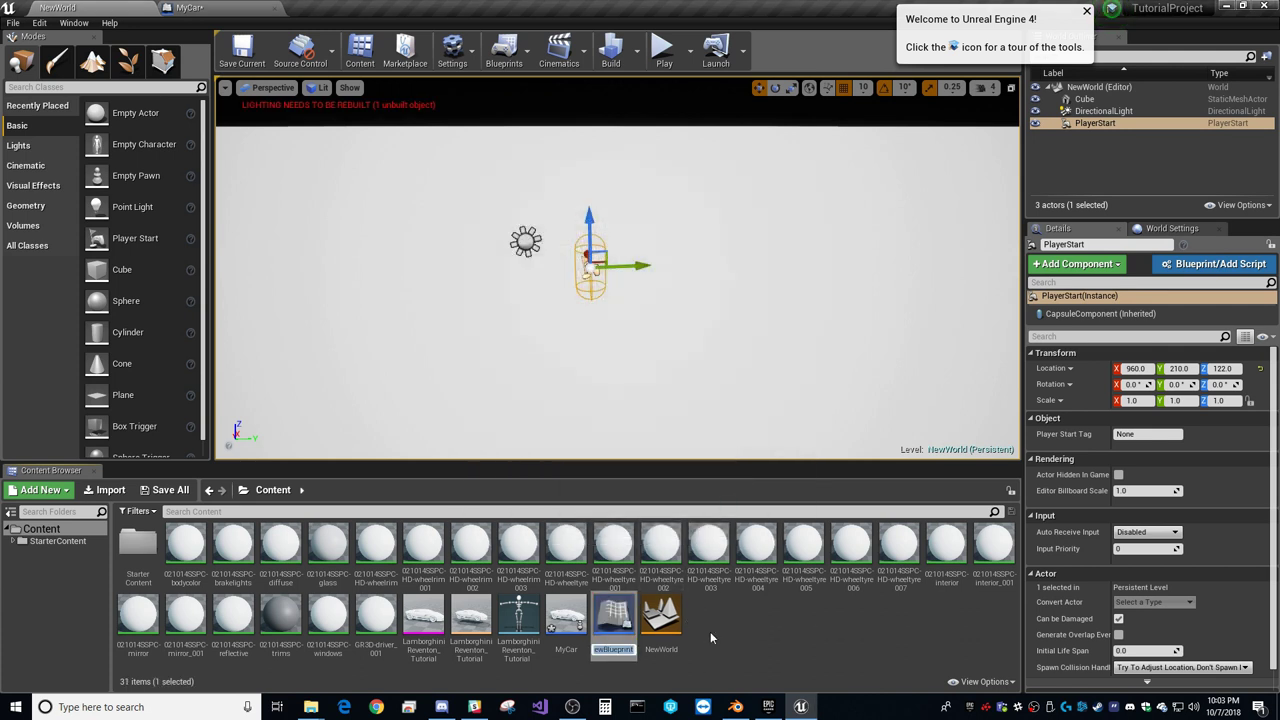
text(FrontWheel)
key(Return)
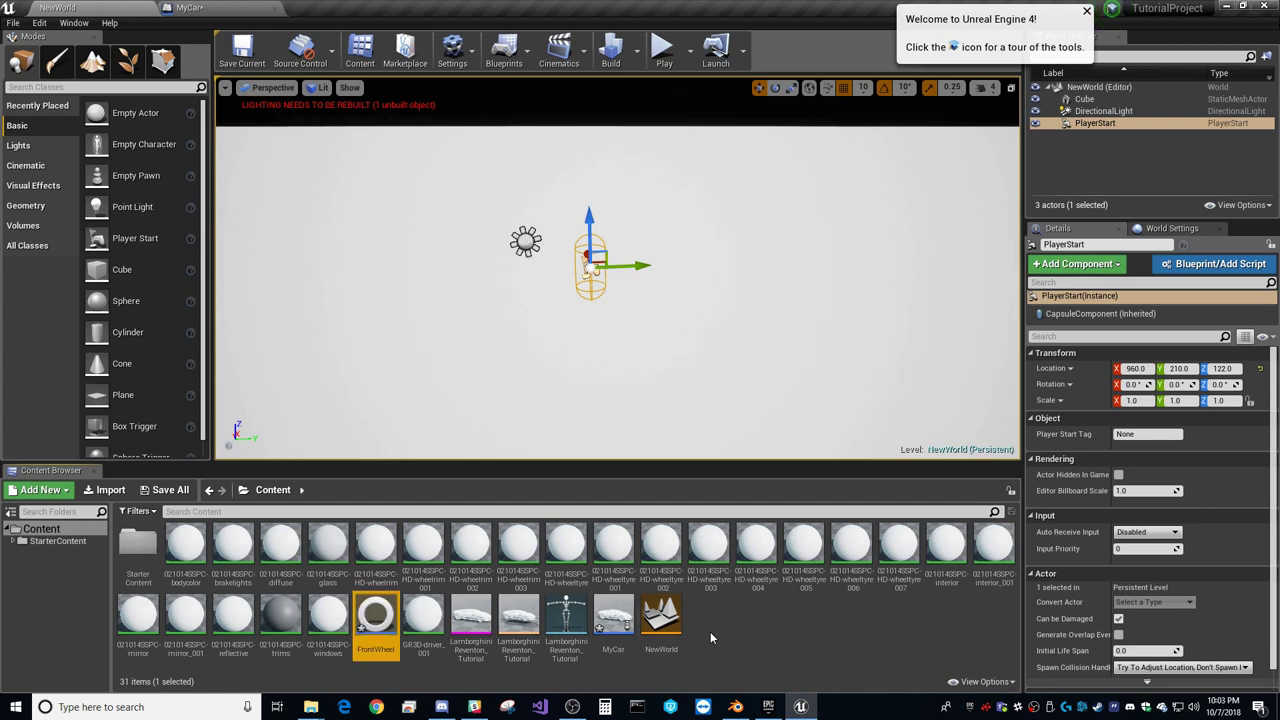
Step: Duplicate the FrontWheel Blueprint and name the copy BackWheel
right_click(378, 618)
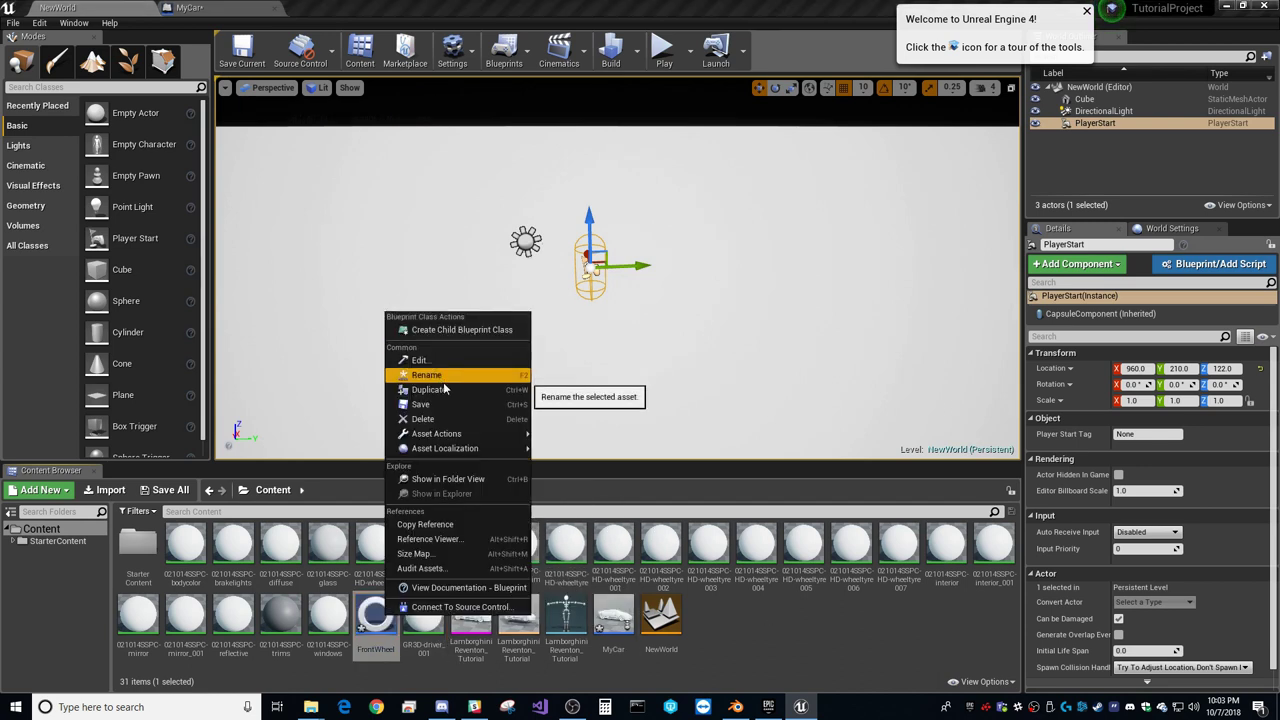
click(420, 375)
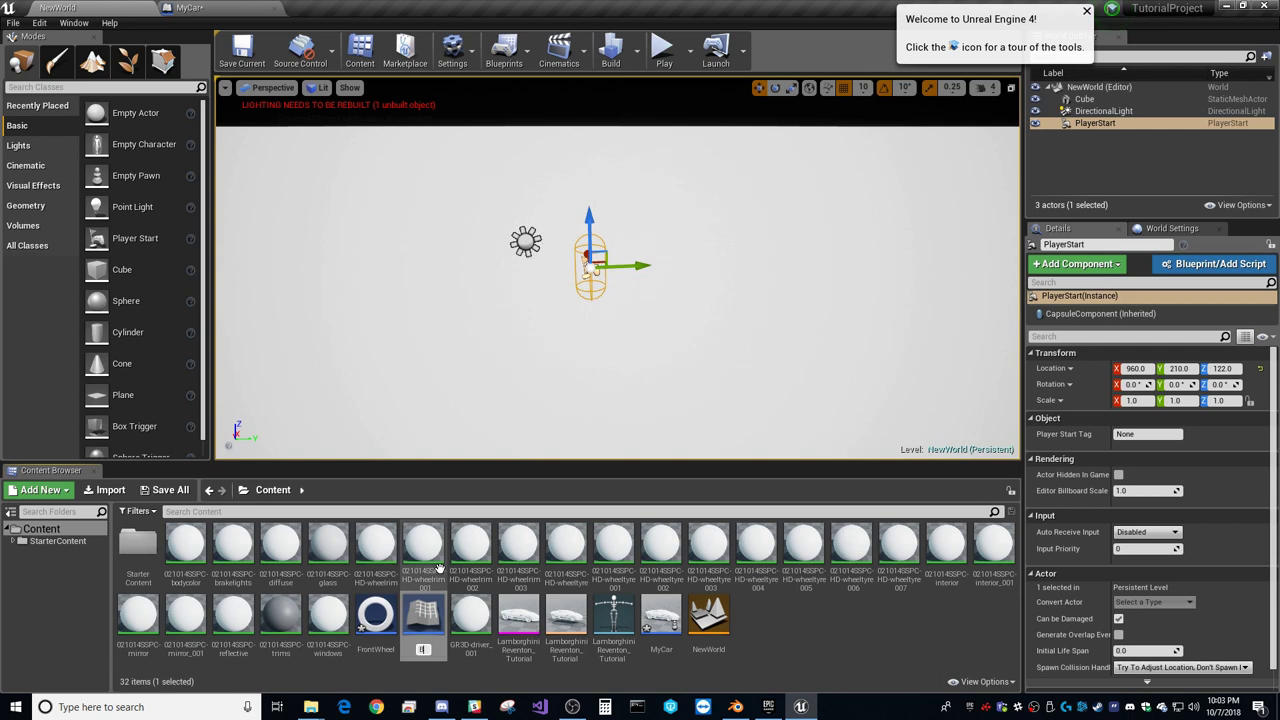
text(BackWheel)
key(Return)
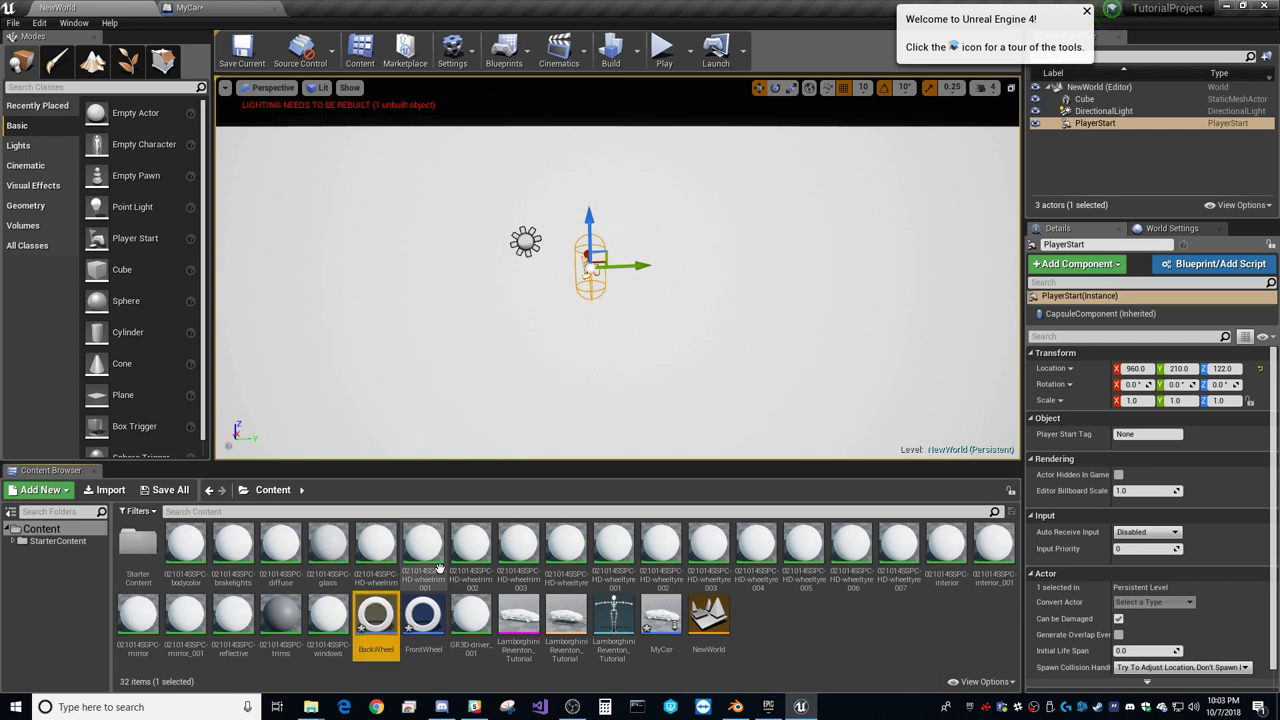
Step: Set BackWheel's steer angle to 0 and shape radius to 32, compile it and return to the NewWorld level
double_click(376, 616)
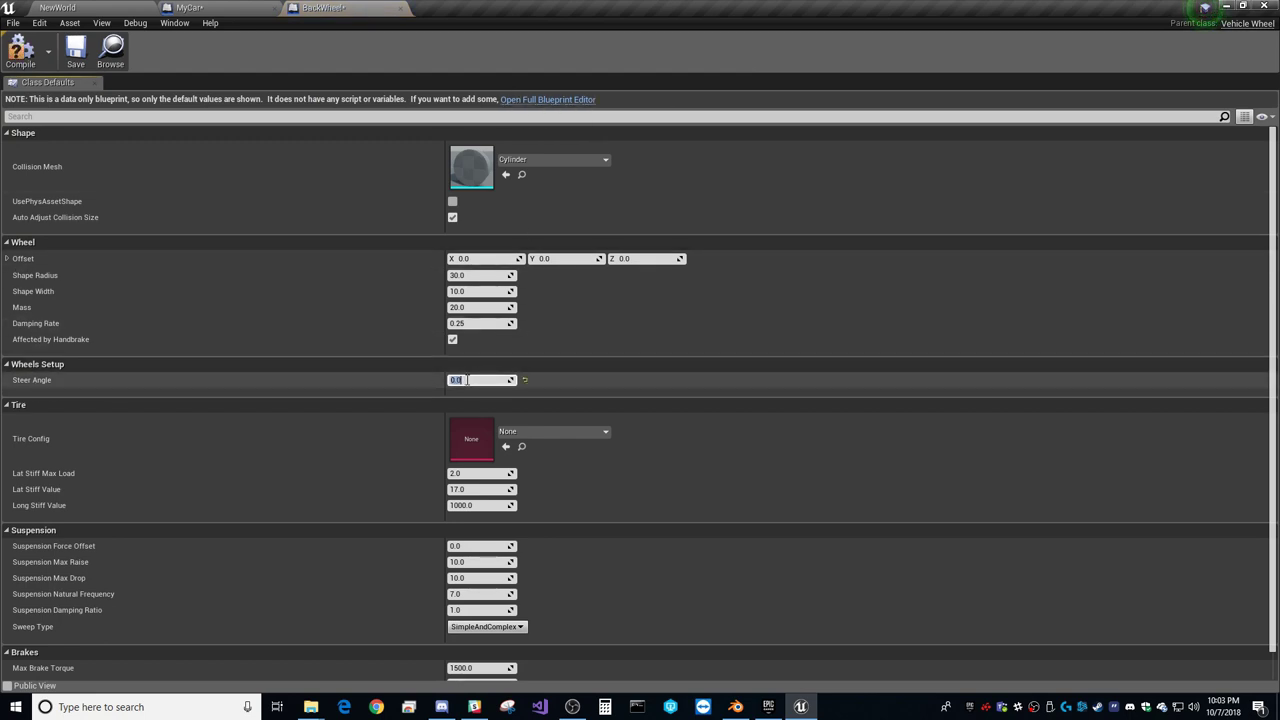
click(20, 48)
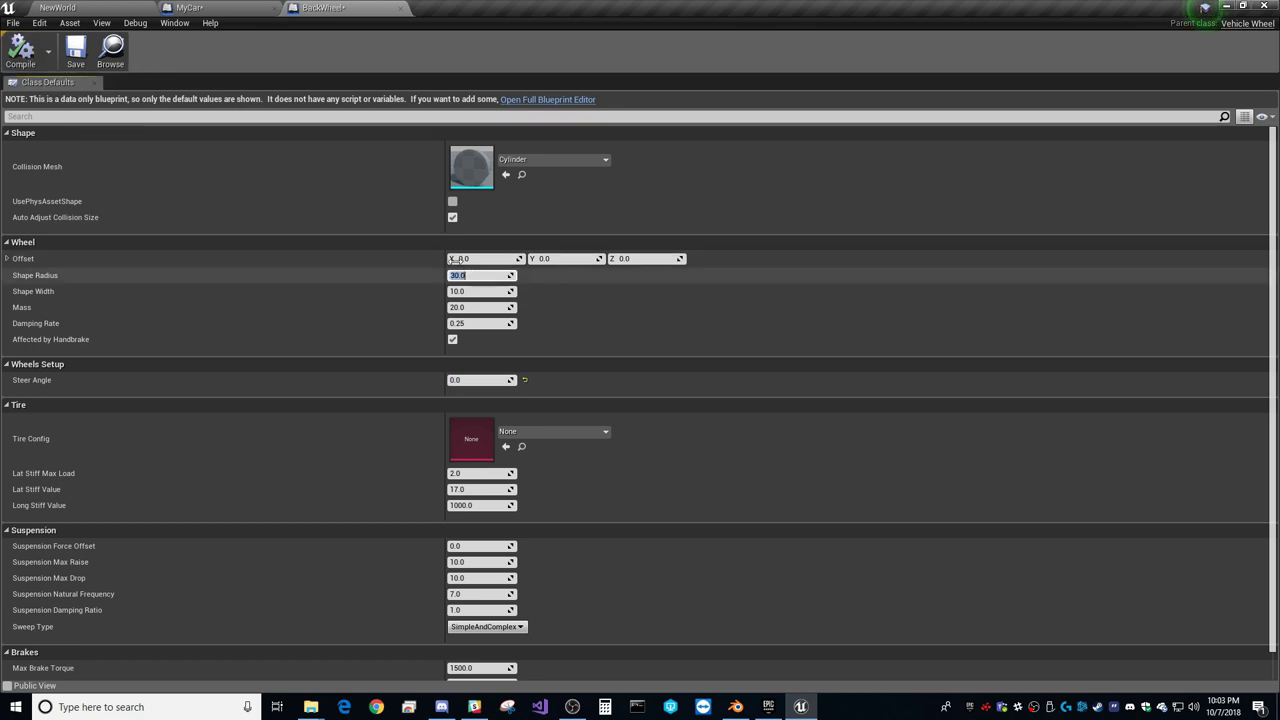
text(32)
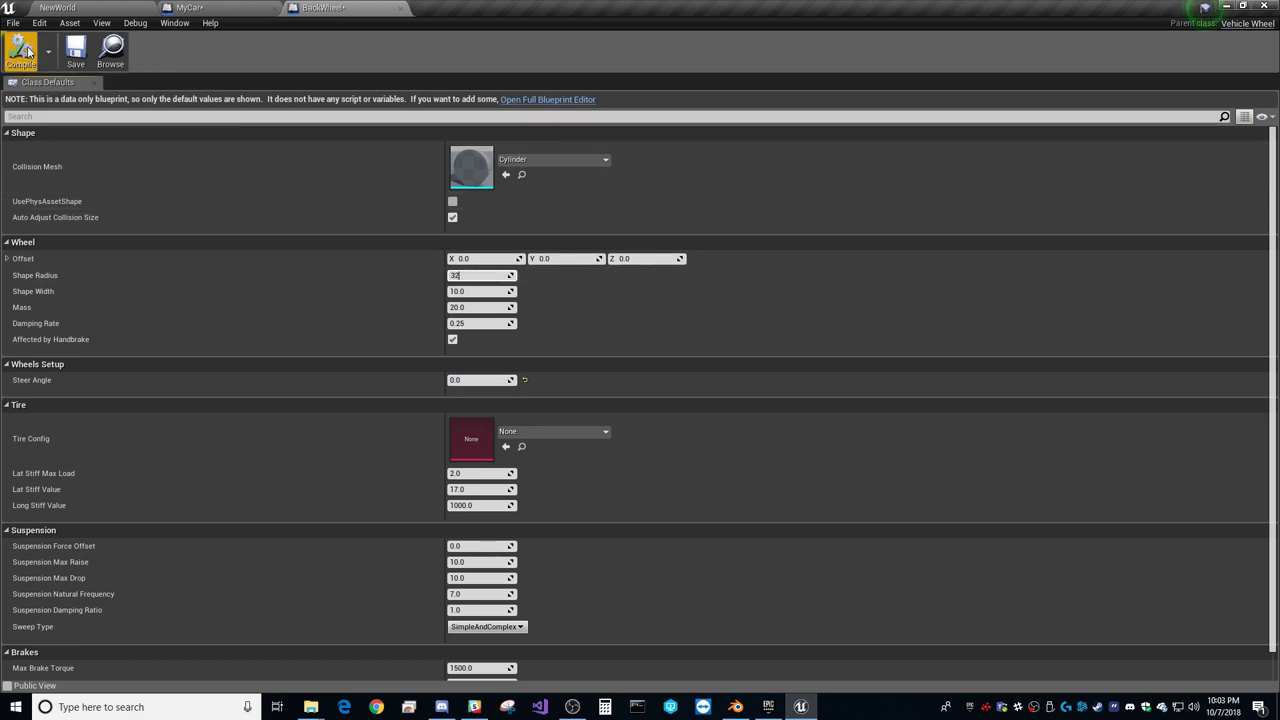
click(183, 8)
click(325, 8)
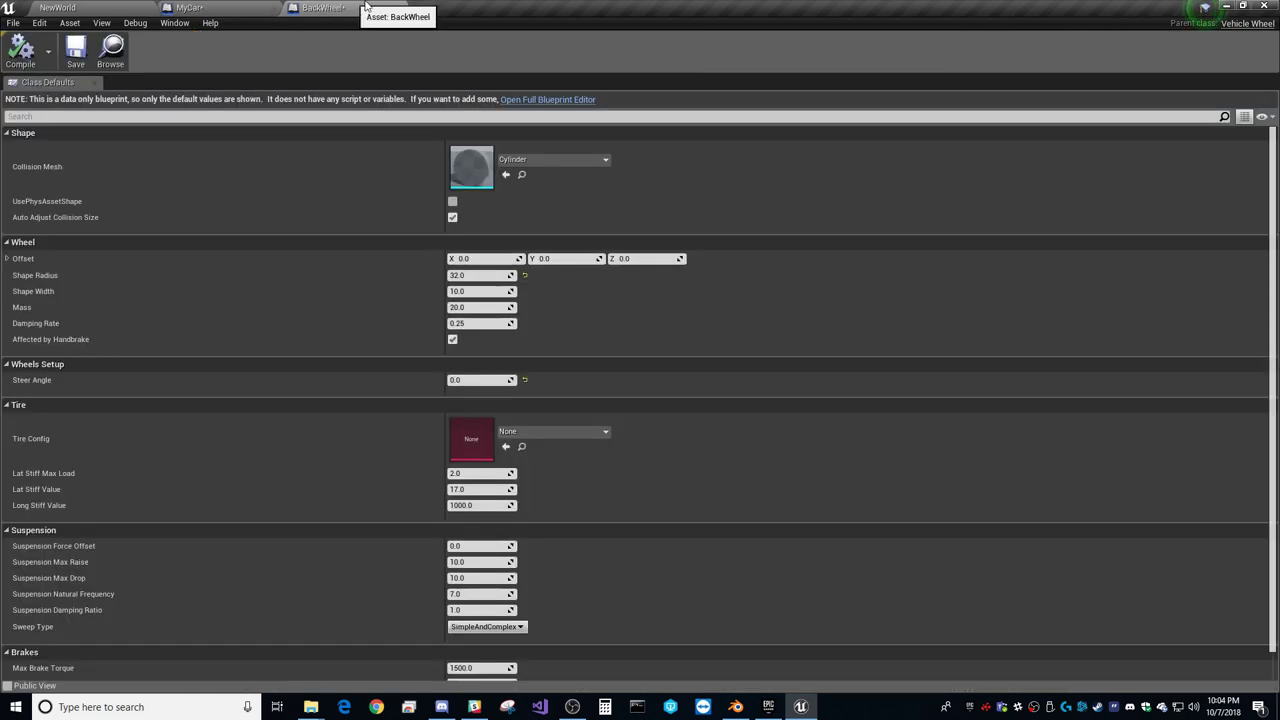
click(395, 10)
click(58, 8)
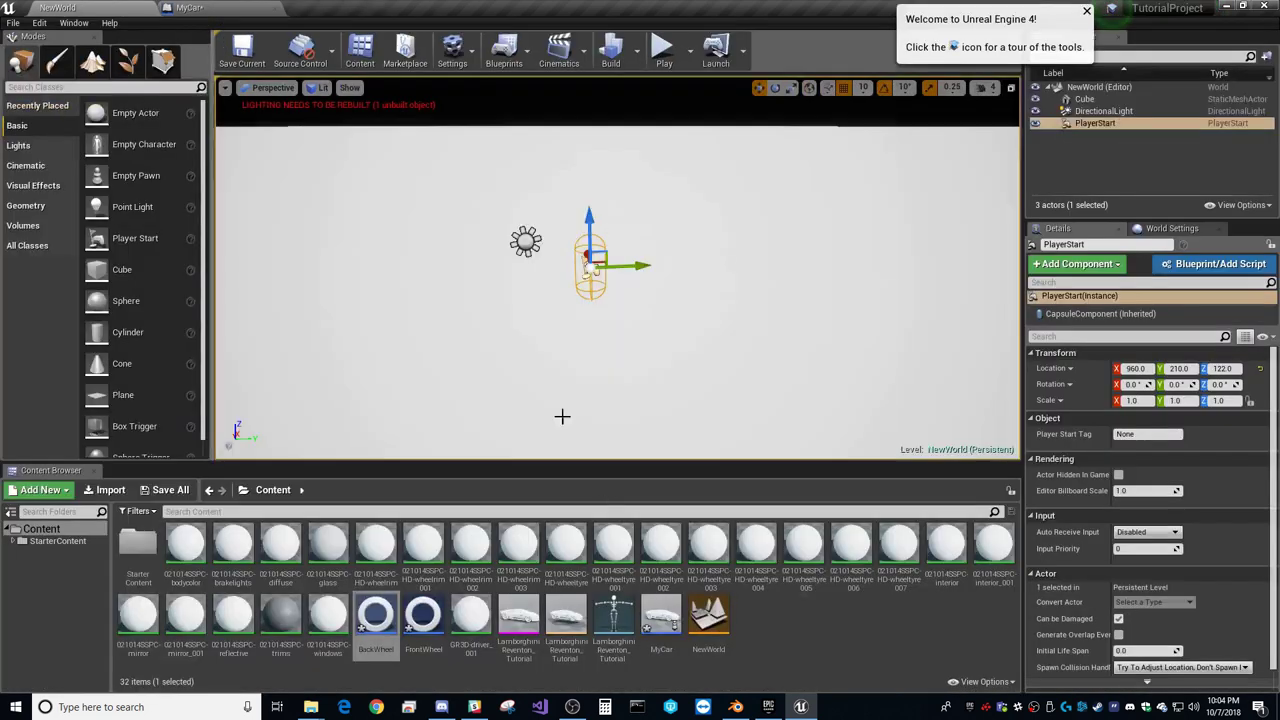
Step: Set FrontWheel's shape radius to 32, compile and save it, and return to the NewWorld level
double_click(424, 622)
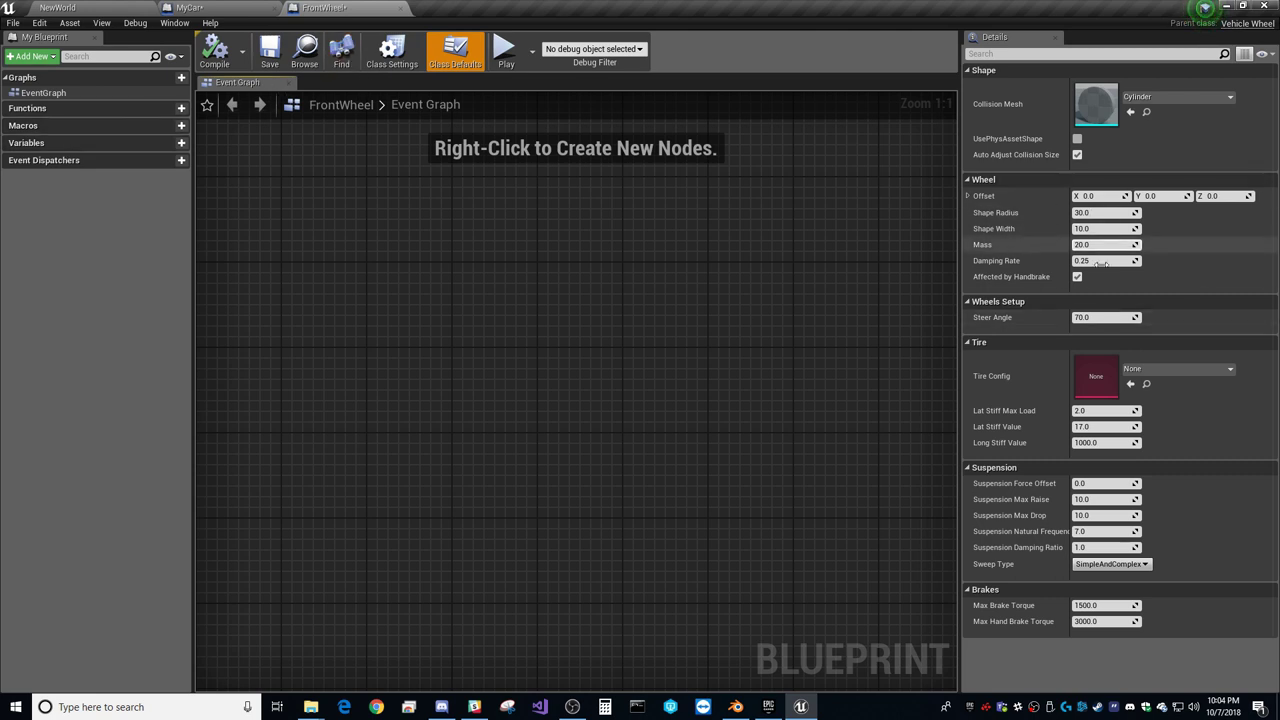
click(1104, 212)
text(32)
key(Return)
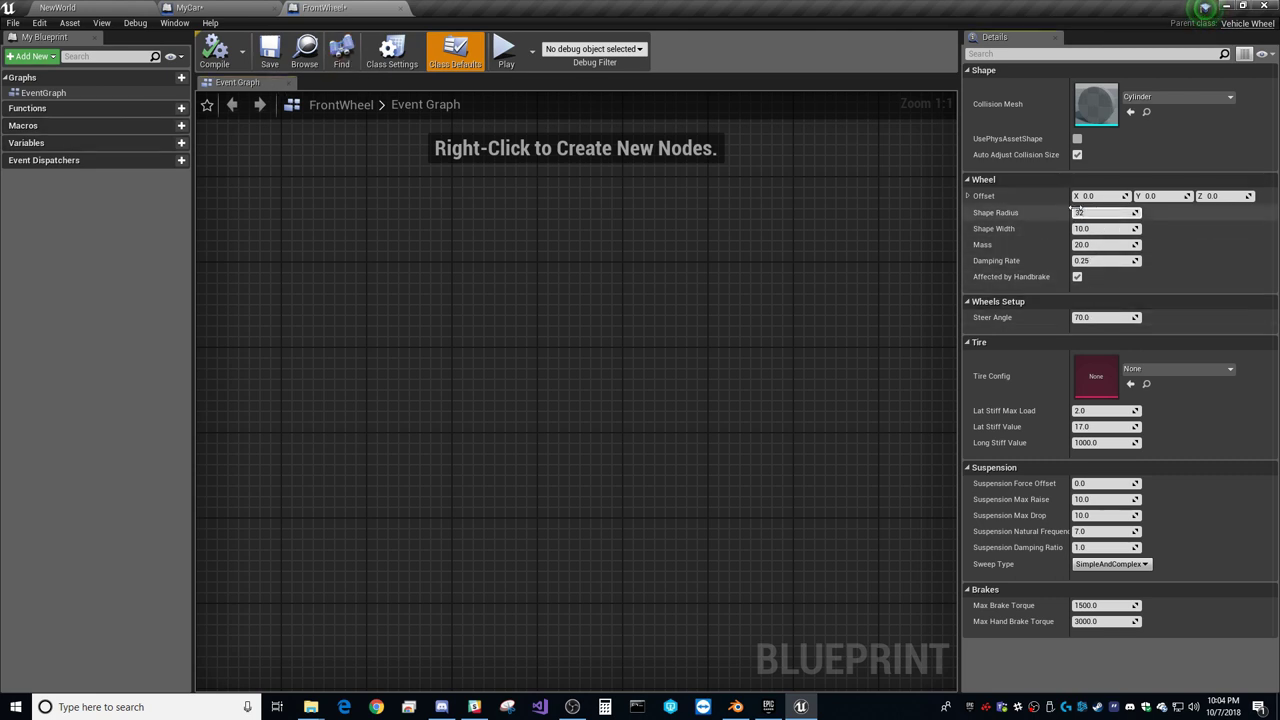
click(212, 55)
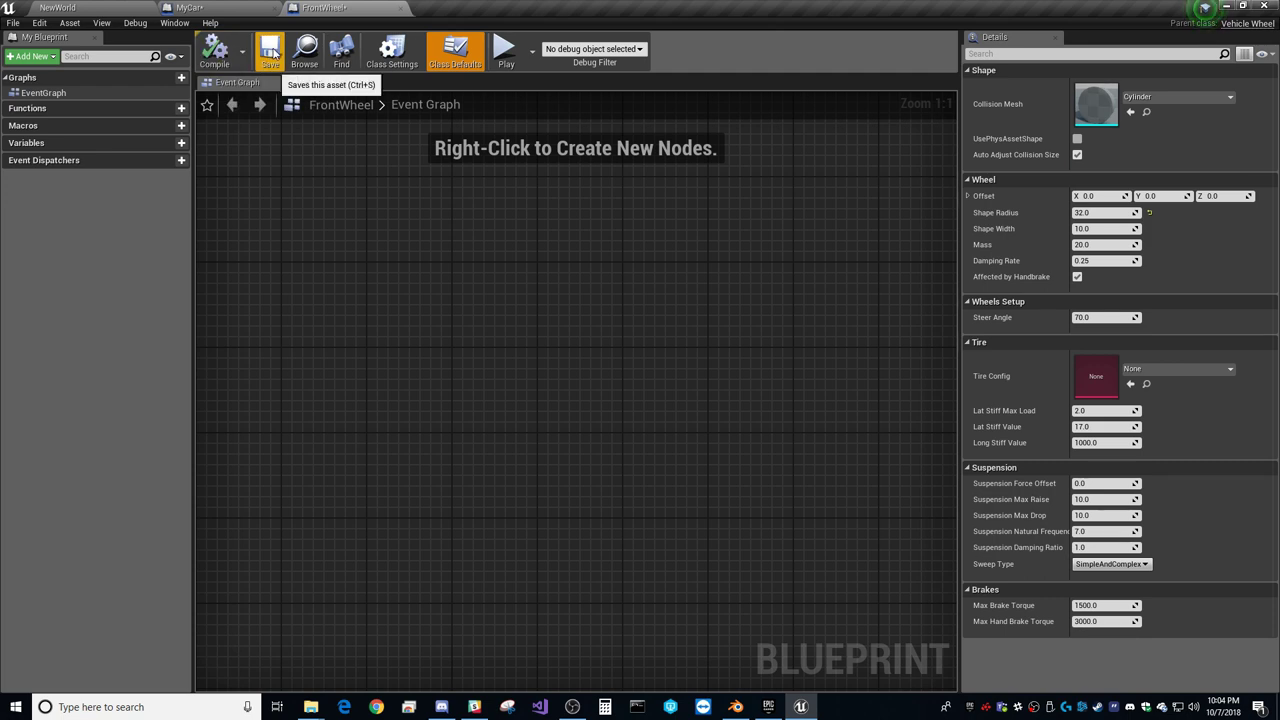
click(270, 52)
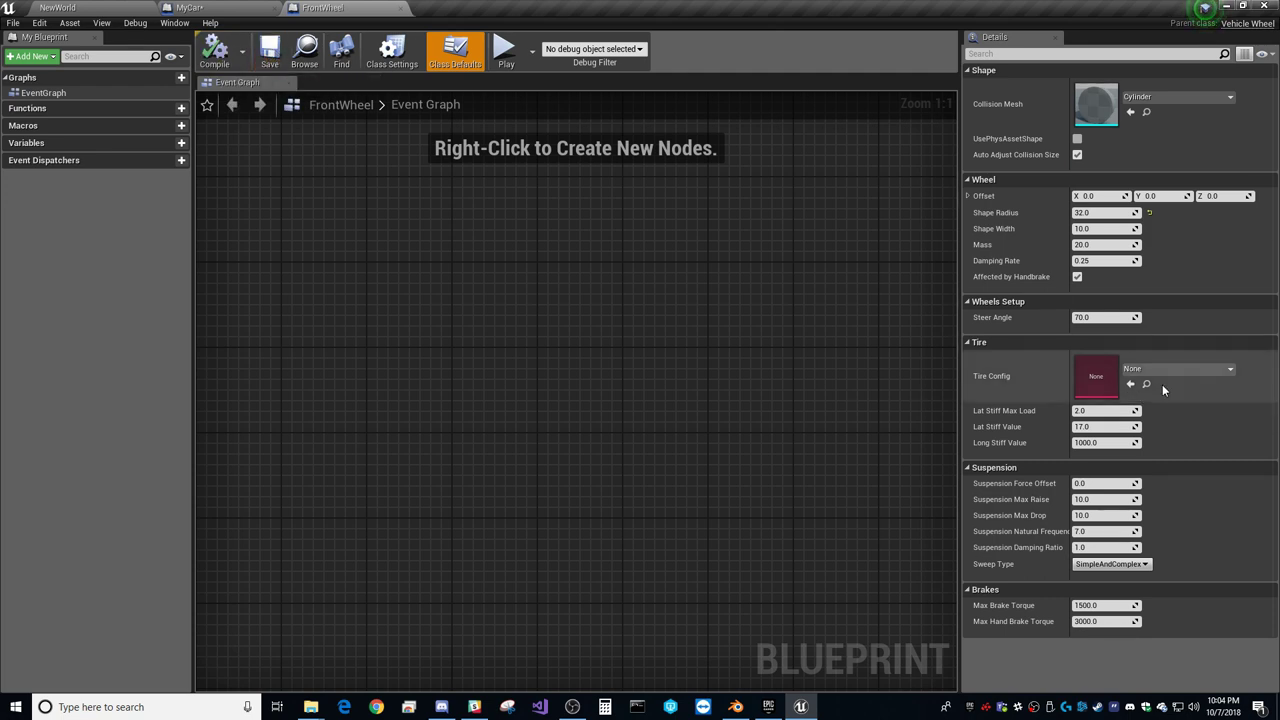
click(401, 9)
click(120, 8)
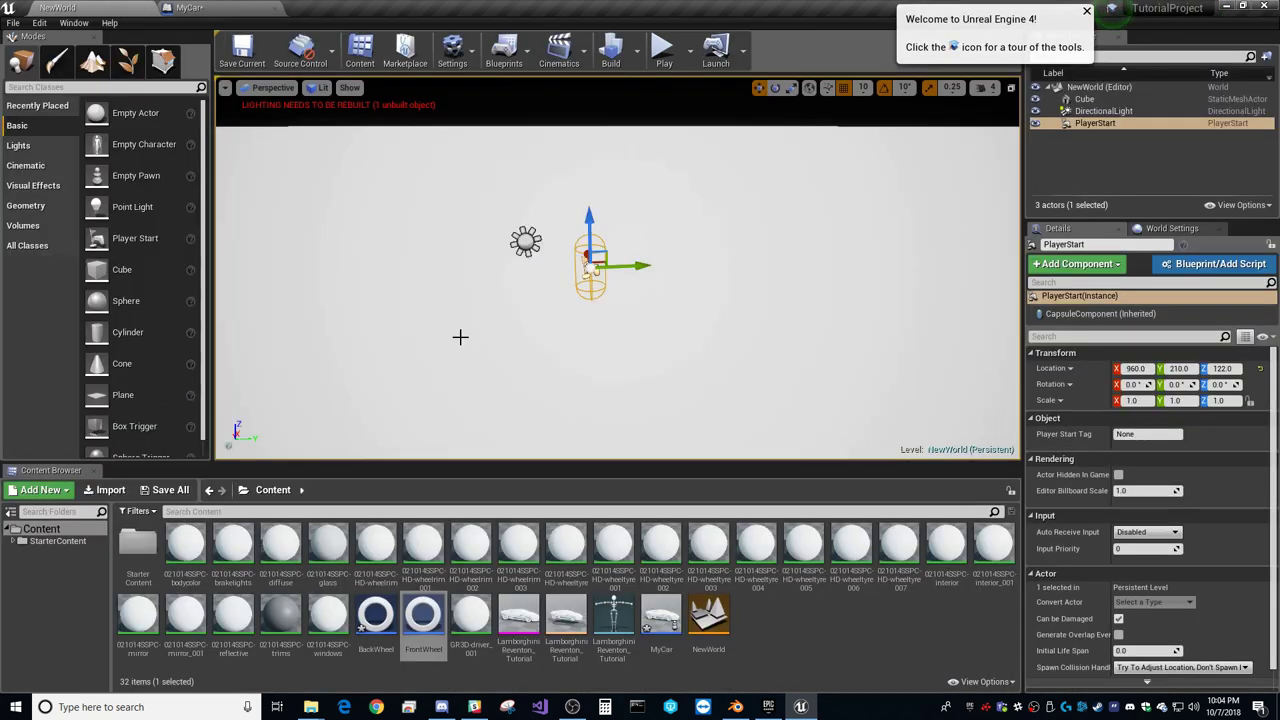
Step: Create a Data Asset of class TireType in the Content folder and name it TireConfig
right_click(804, 635)
mouse_move(850, 494)
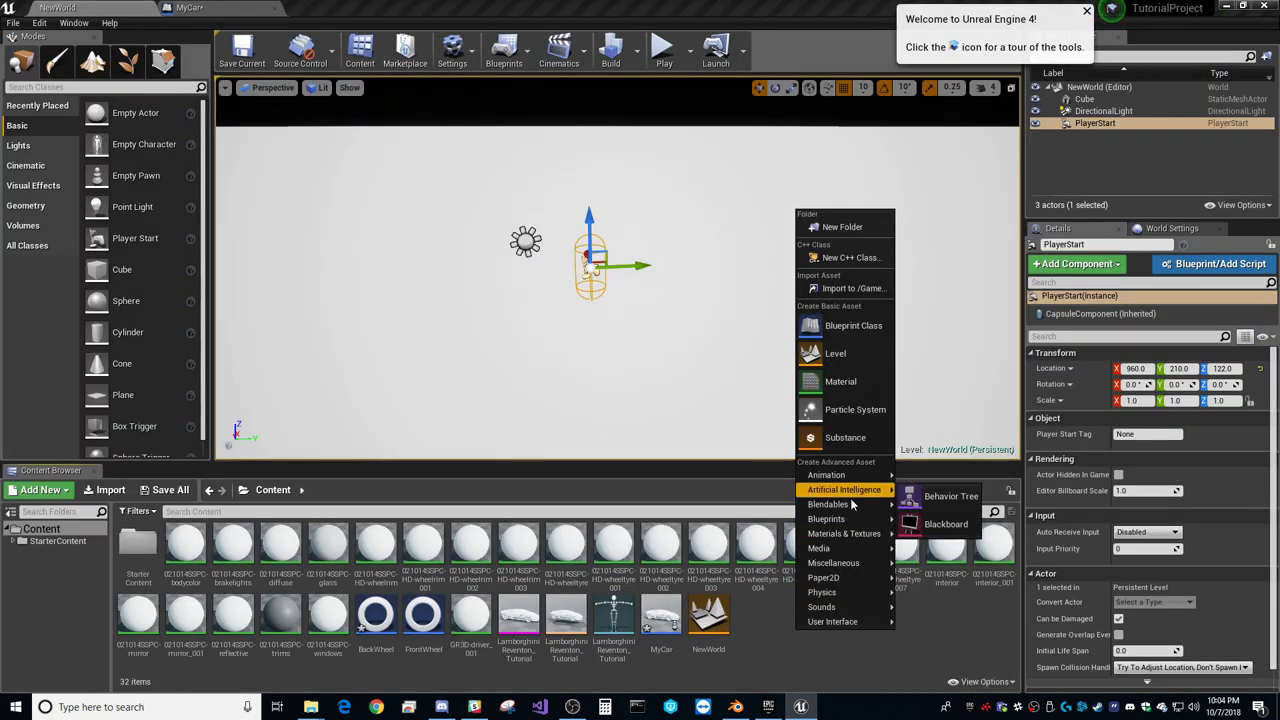
mouse_move(850, 565)
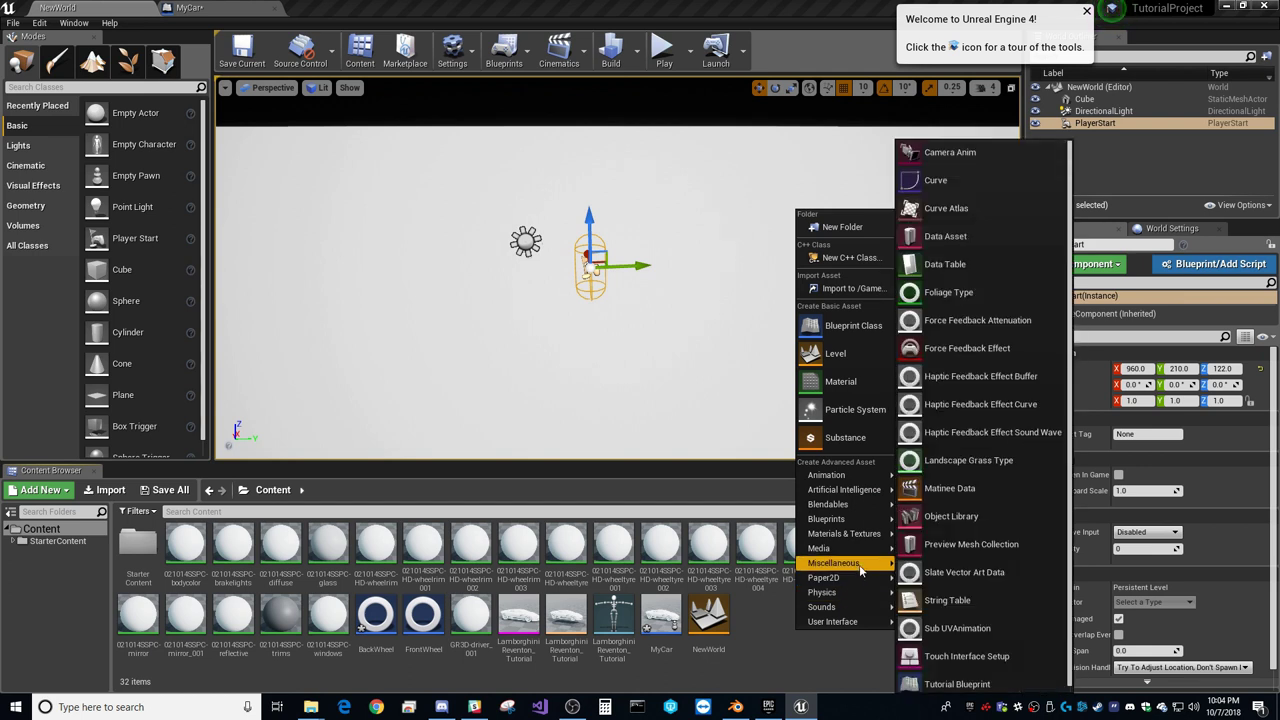
click(955, 236)
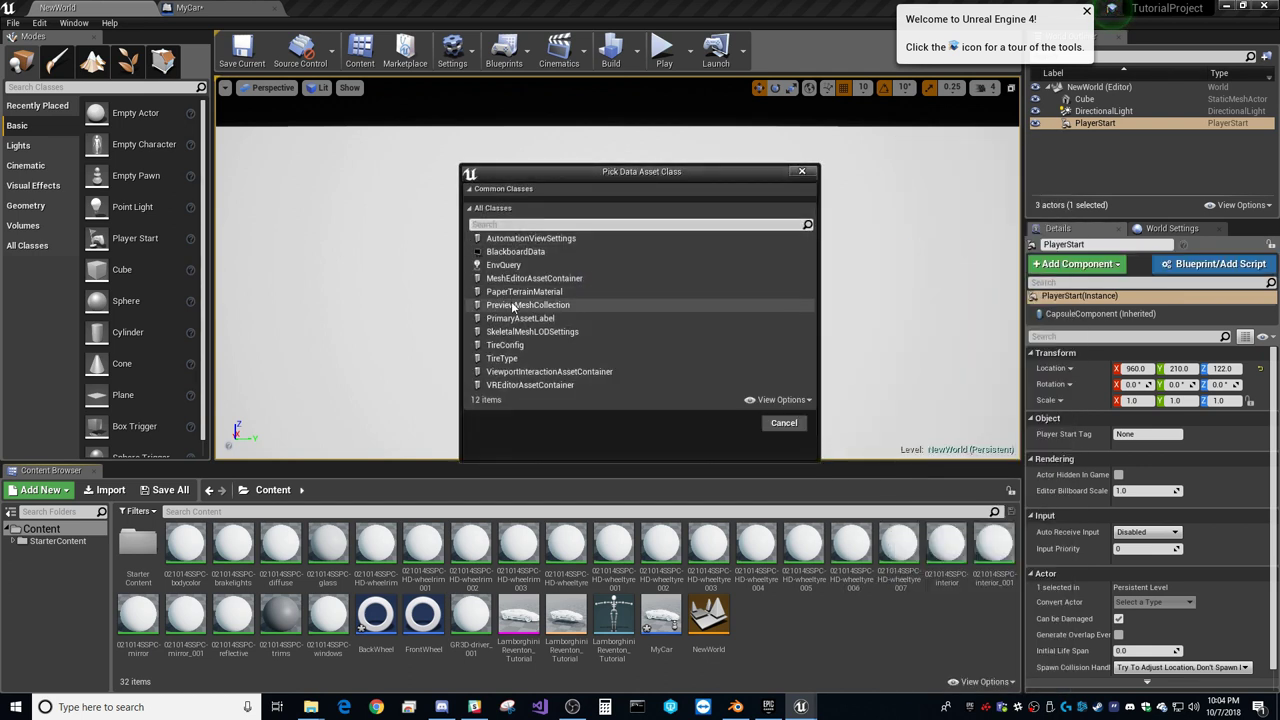
click(502, 358)
click(730, 423)
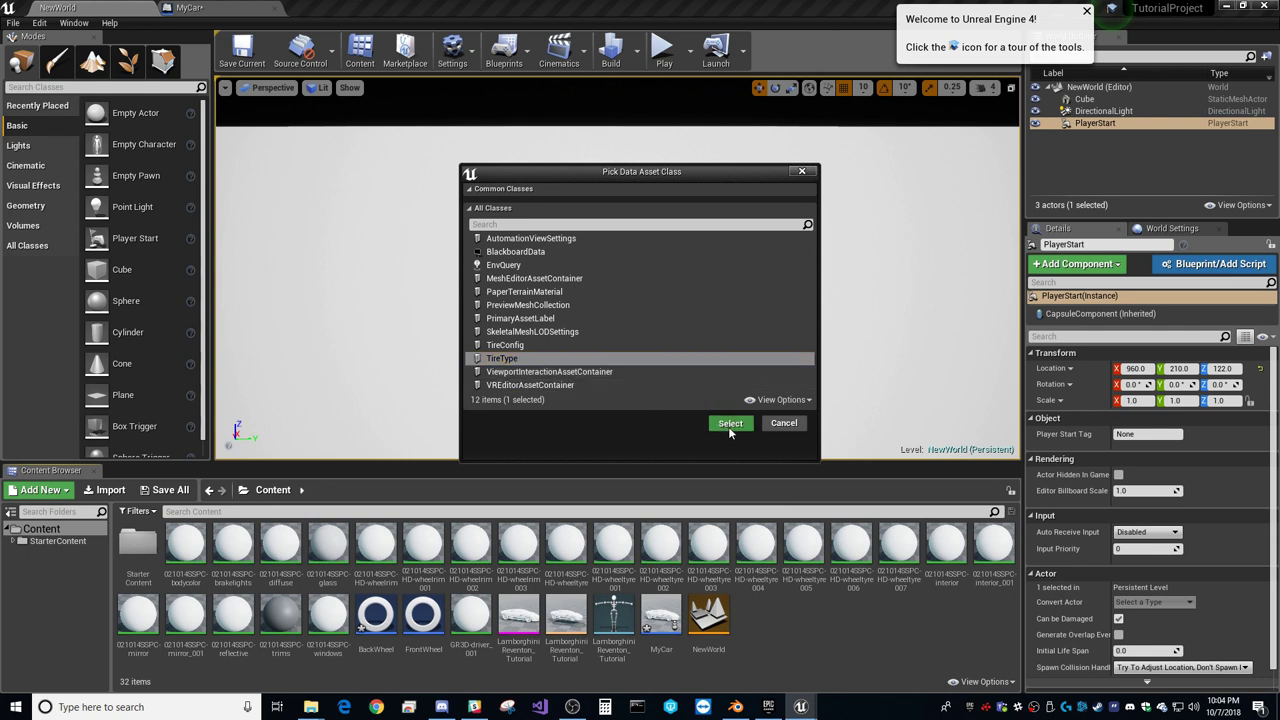
text(TireConfig)
key(Return)
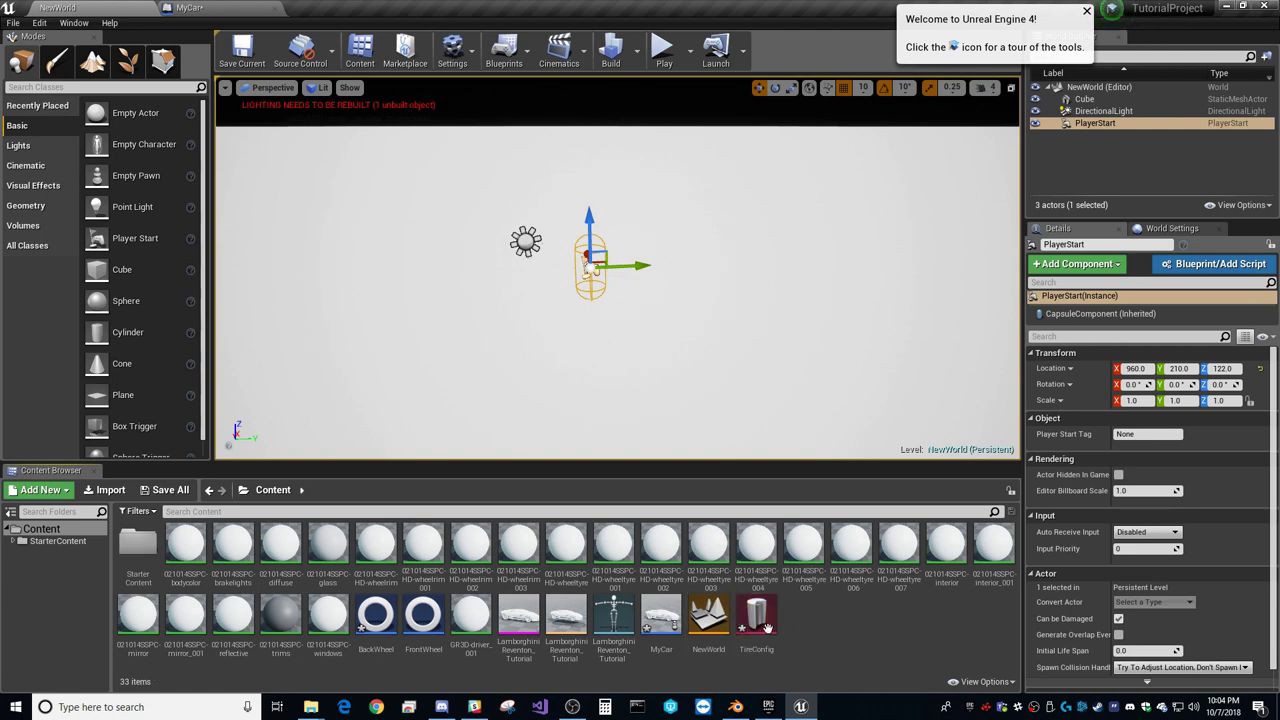
Step: Open the TireConfig asset, save it and close its editor to return to the level
double_click(757, 618)
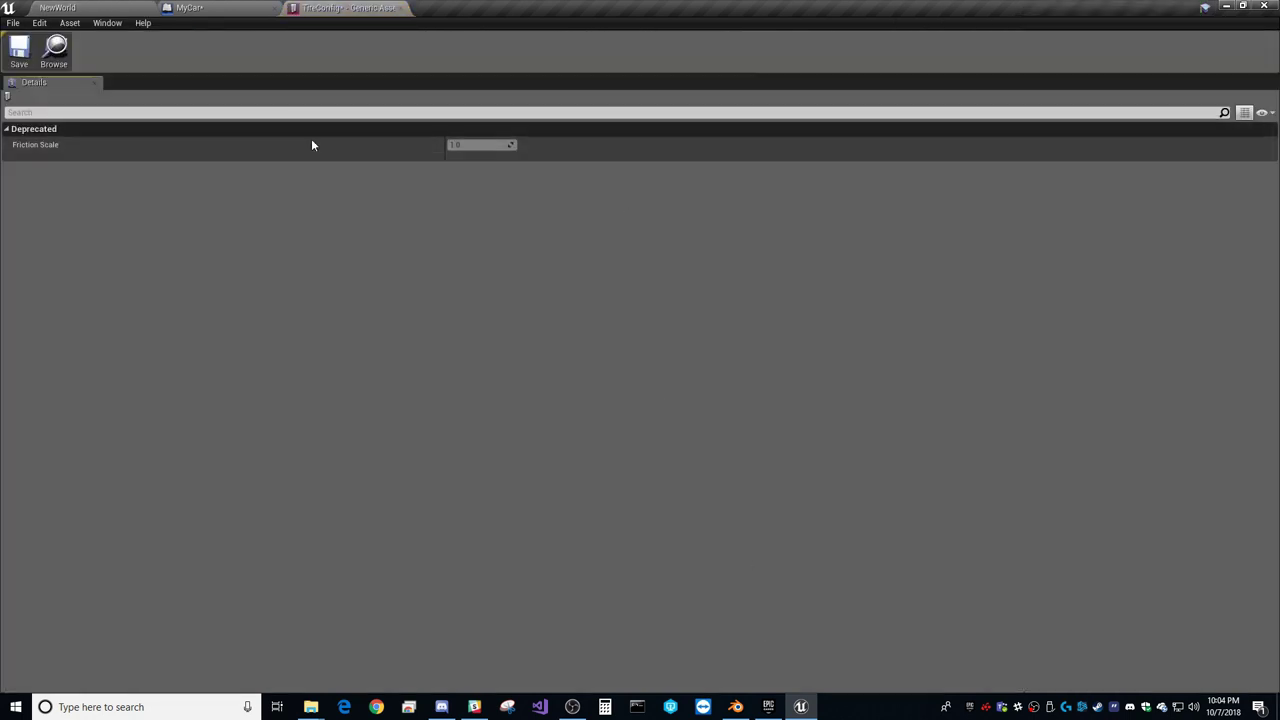
click(18, 50)
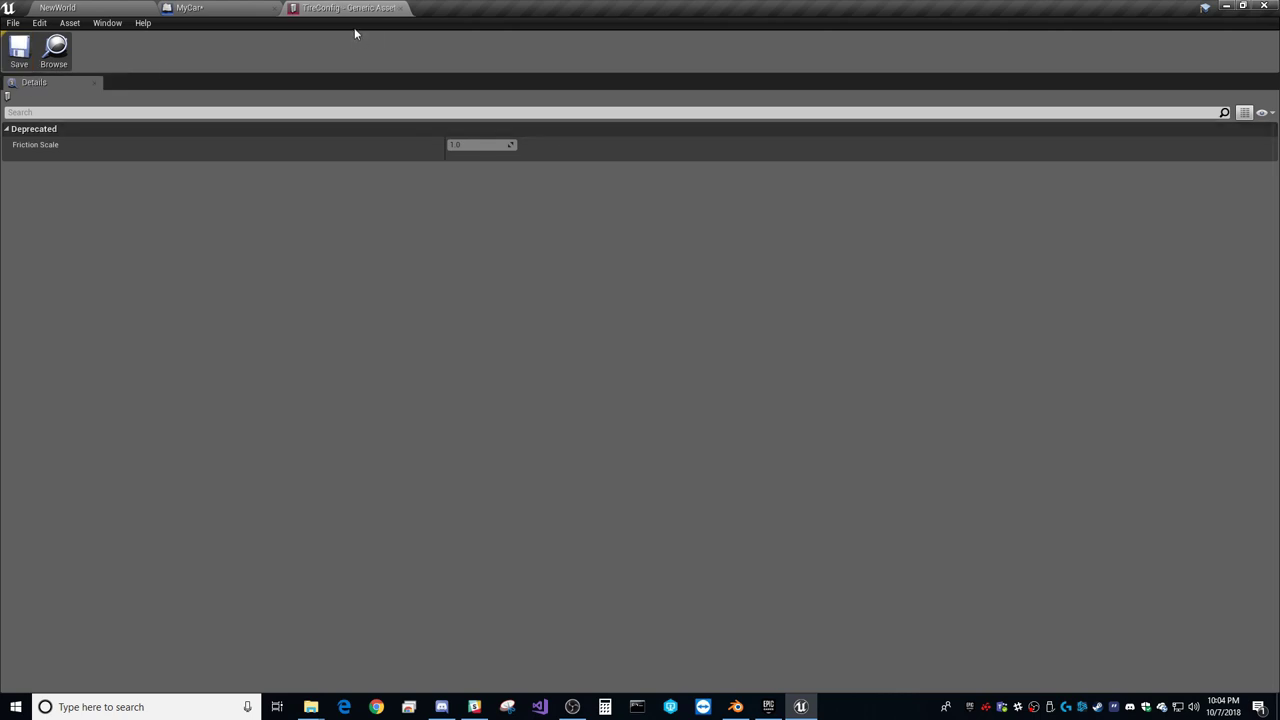
click(401, 9)
click(57, 7)
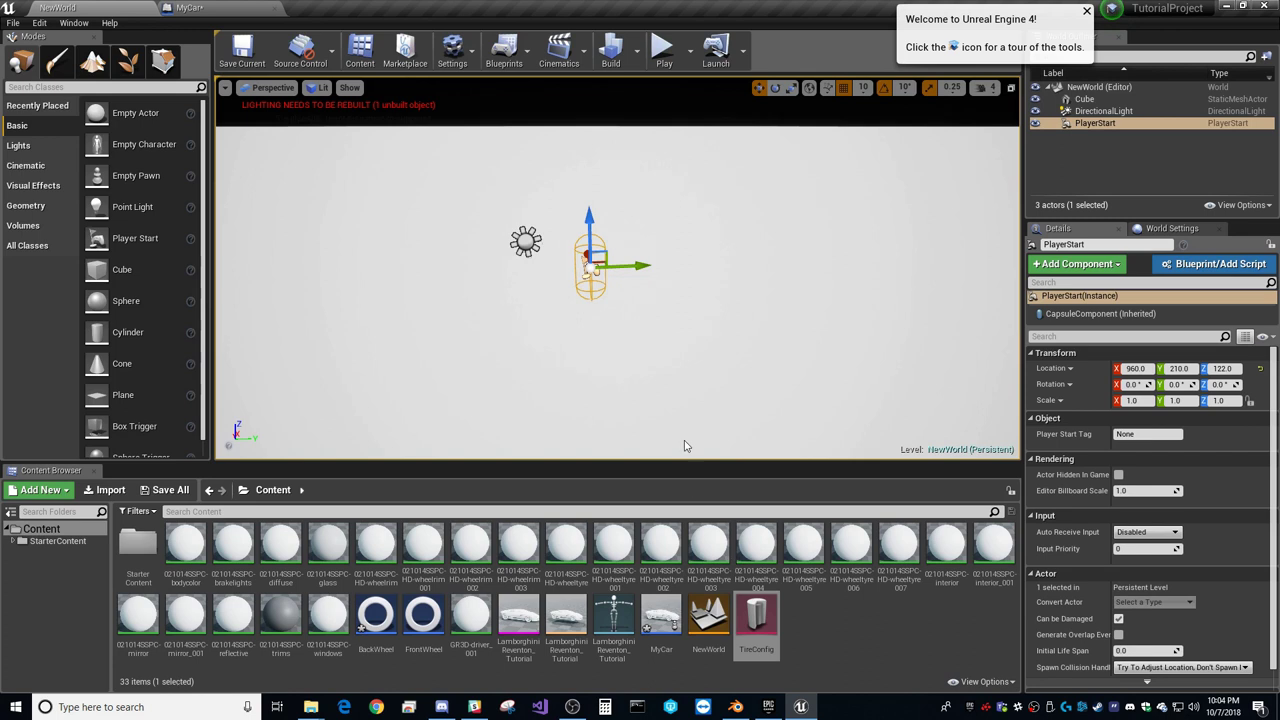
Step: Recheck the TireConfig asset's settings and force-delete the asset from the Content folder
click(760, 626)
double_click(760, 626)
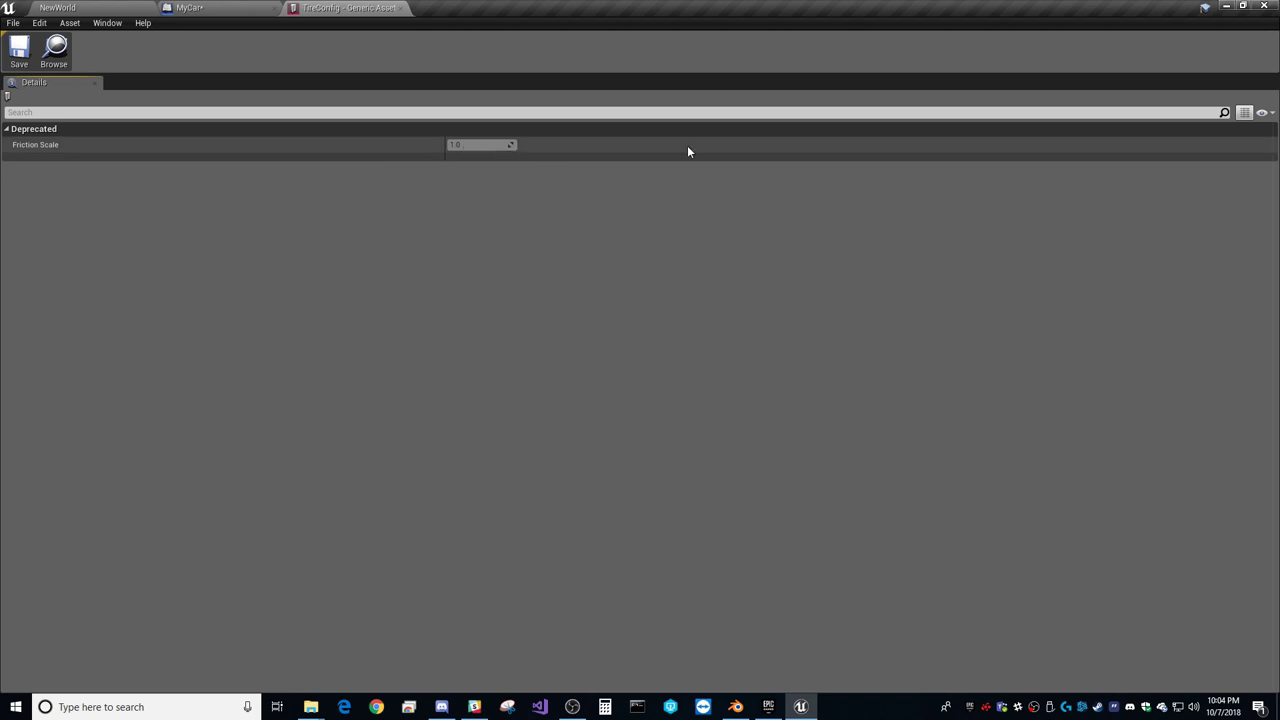
click(47, 7)
click(880, 626)
click(756, 624)
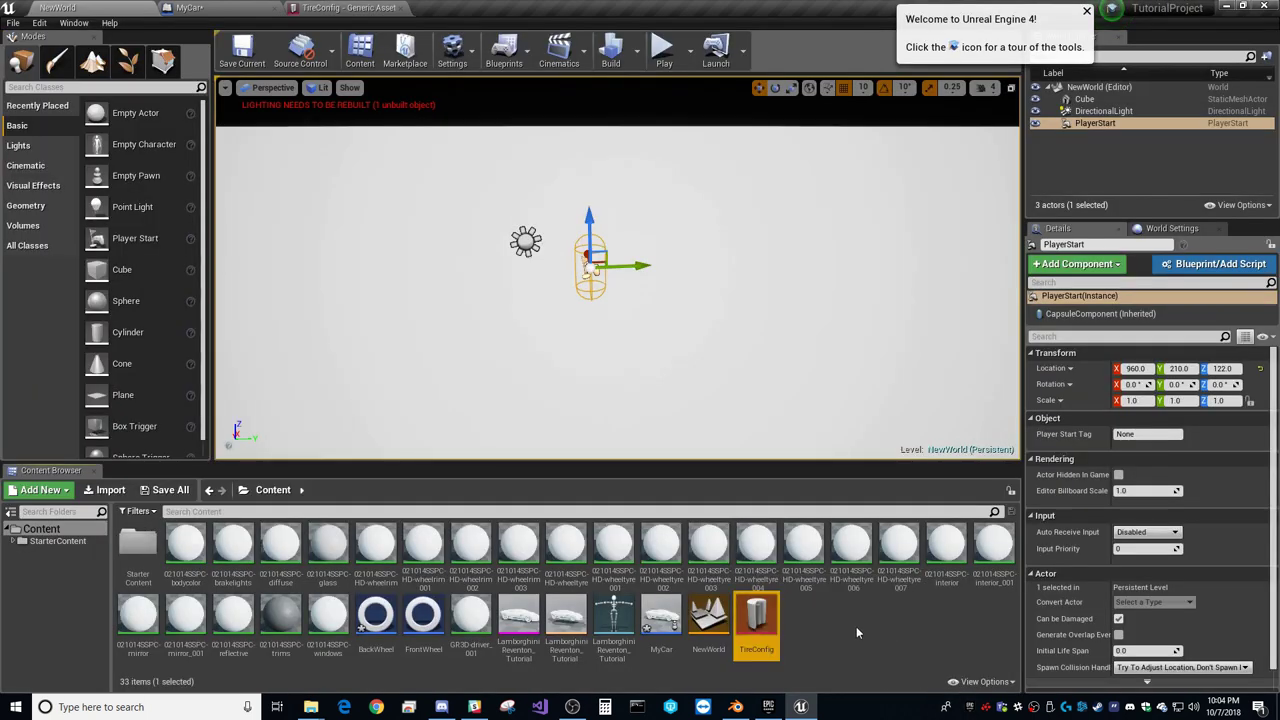
key(Delete)
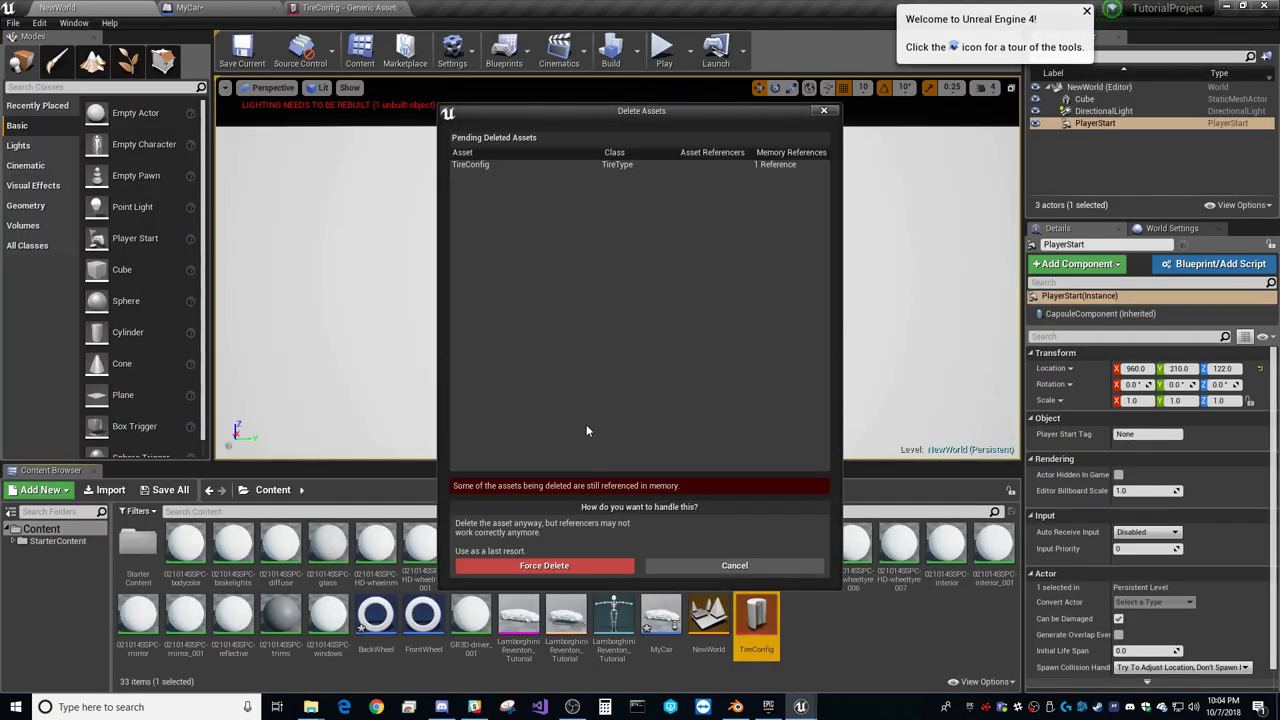
click(560, 563)
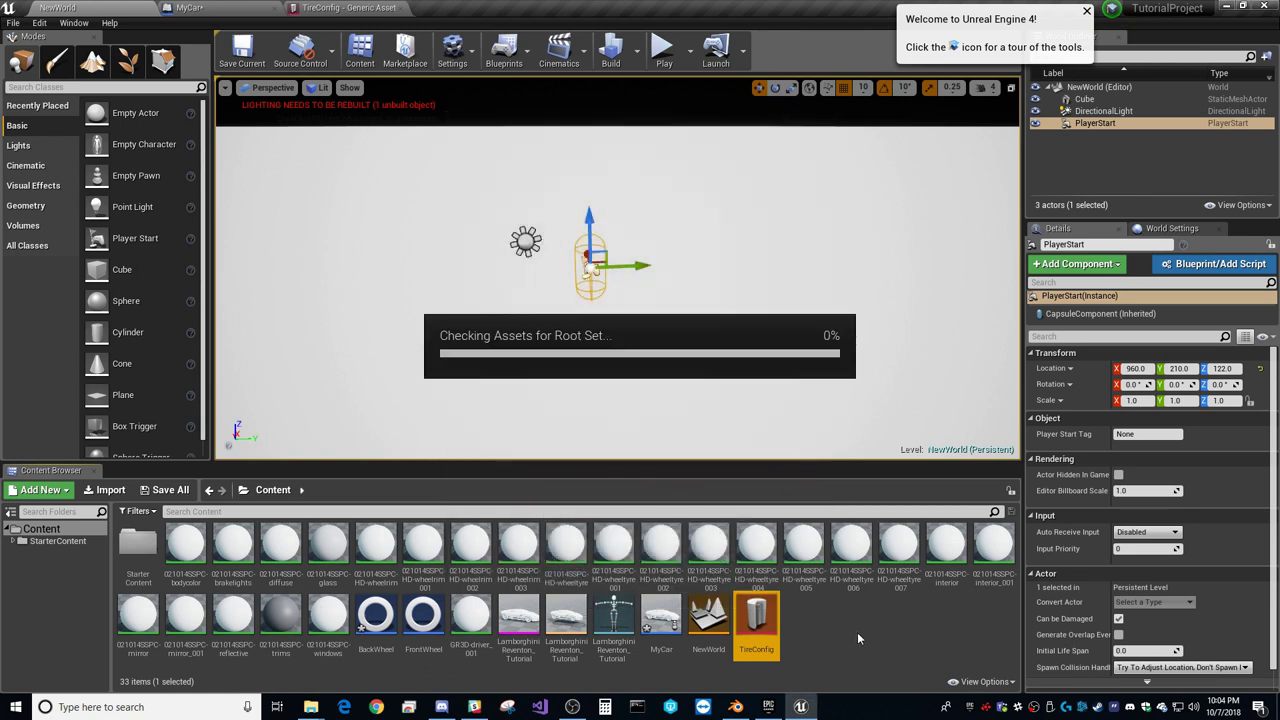
Step: Create a Data Asset of class TireConfig in the Content folder and keep its default name
right_click(795, 622)
mouse_move(860, 527)
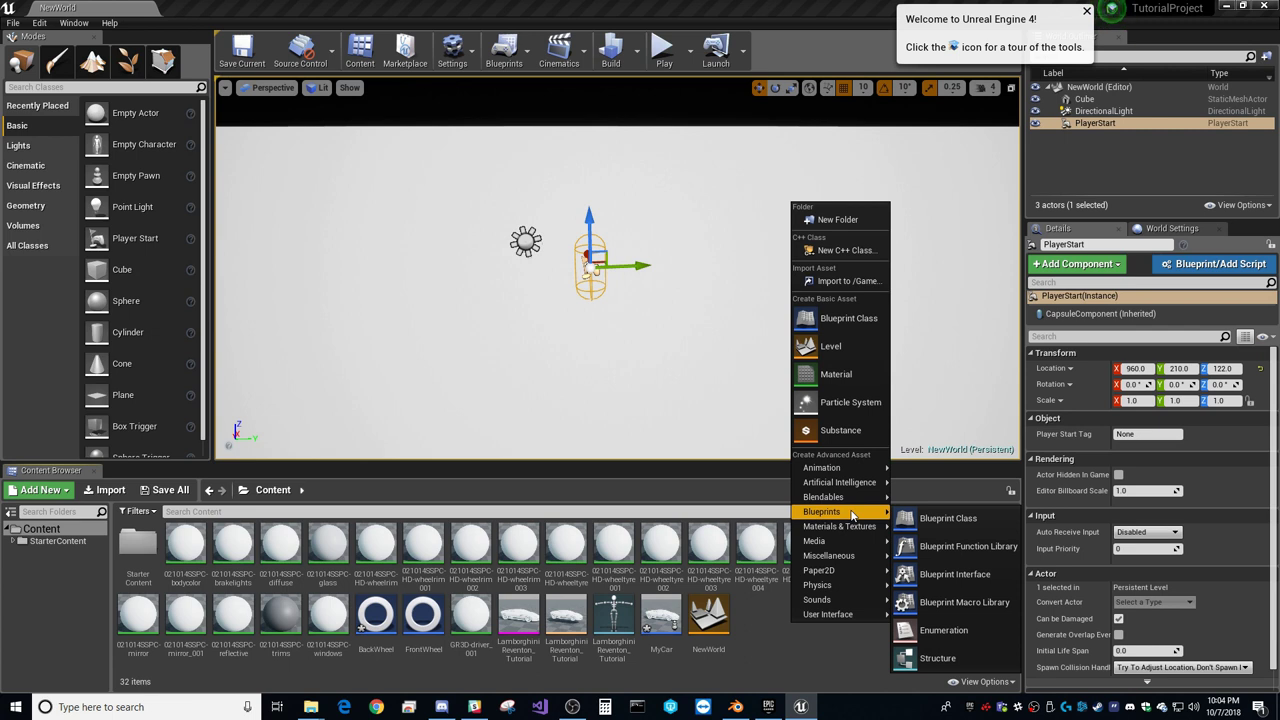
mouse_move(858, 556)
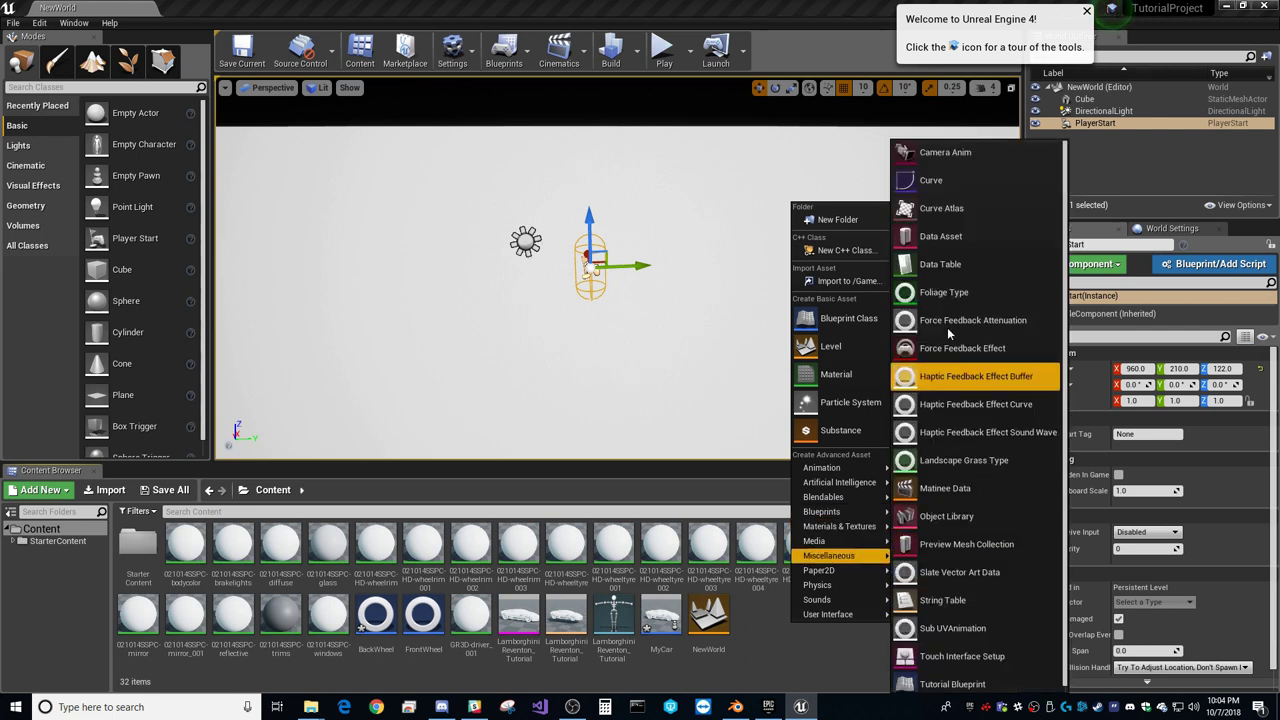
click(968, 241)
click(504, 347)
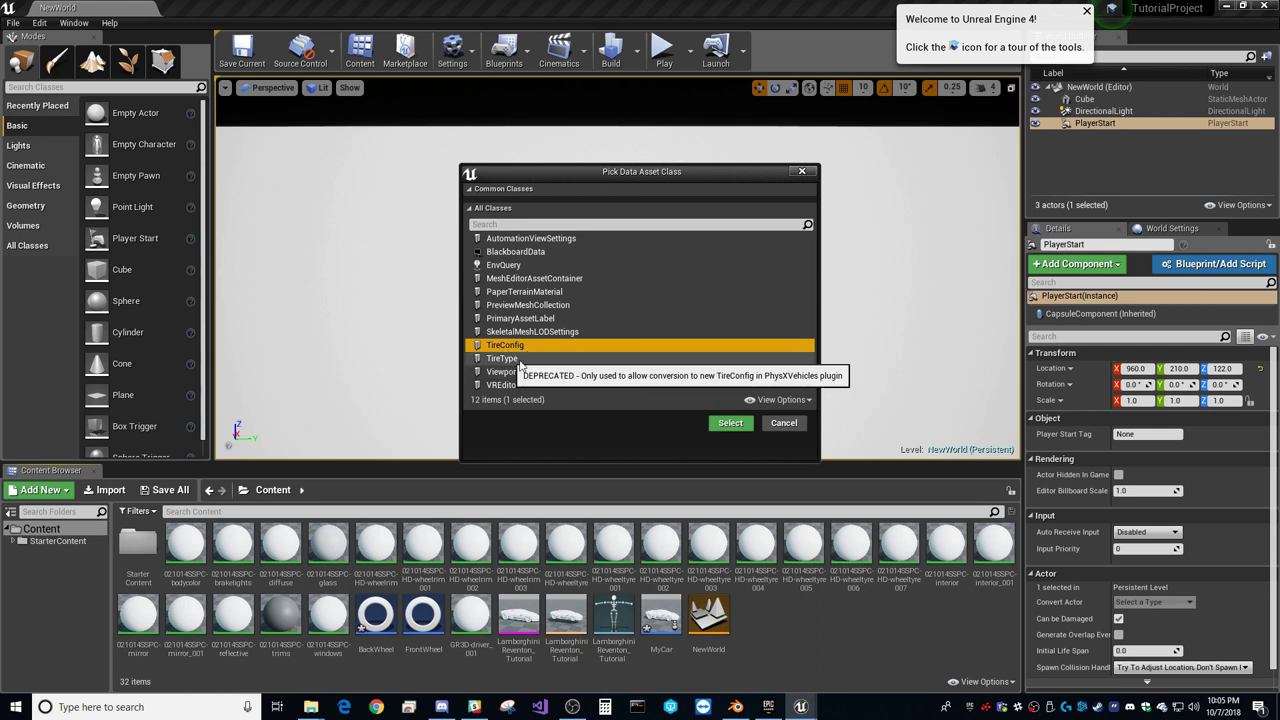
click(730, 423)
key(Return)
Step: Open the new data asset, enter a Friction Scale of 1 and close its editor
double_click(710, 617)
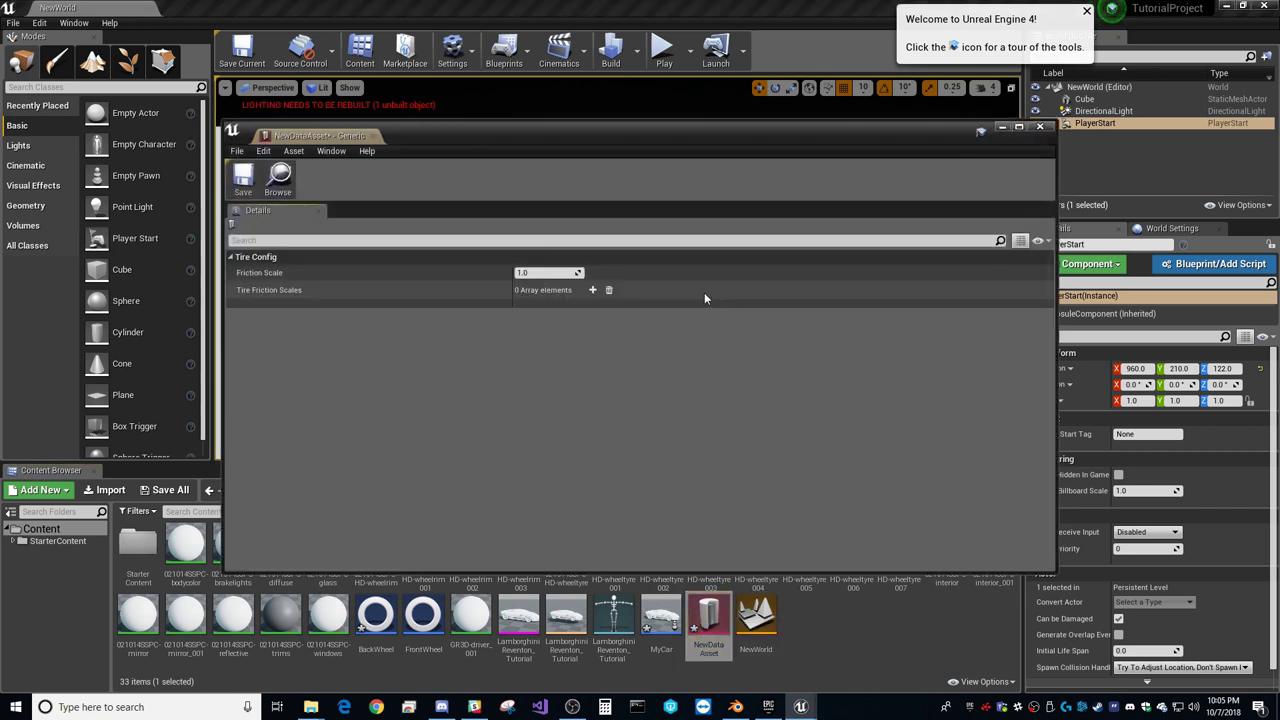
click(540, 273)
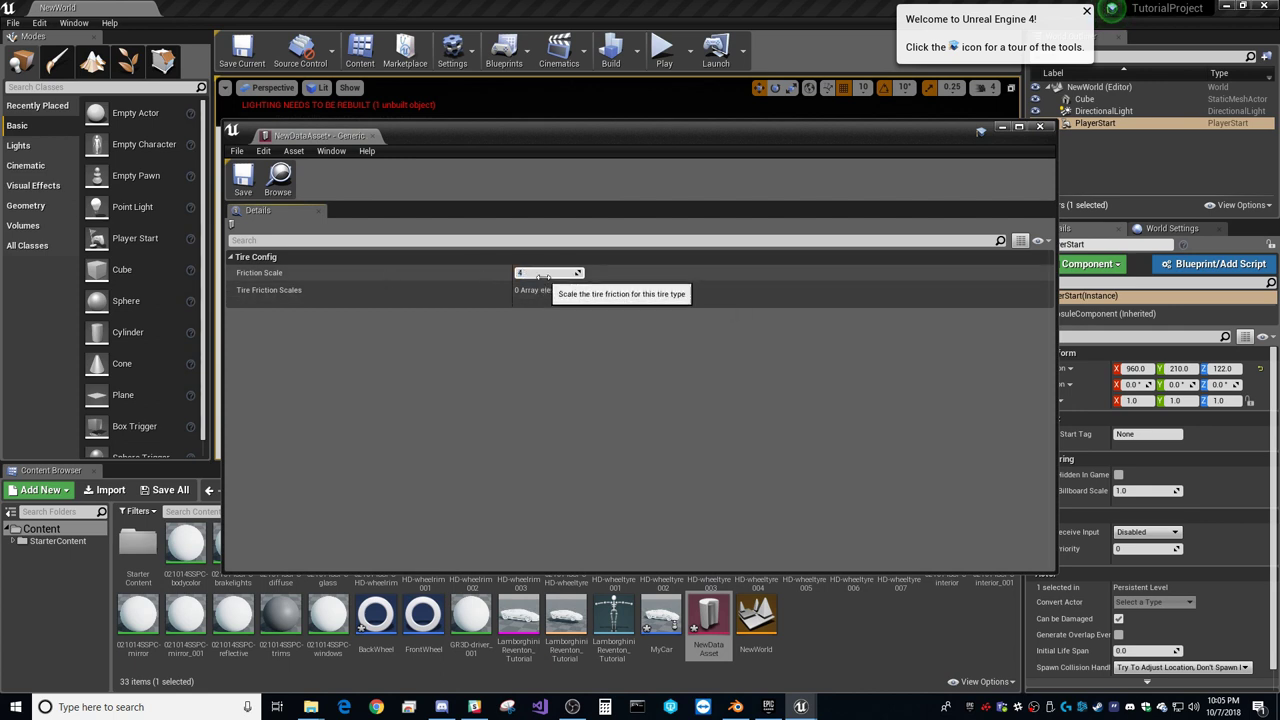
text(4)
key(BackSpace)
text(1)
key(Return)
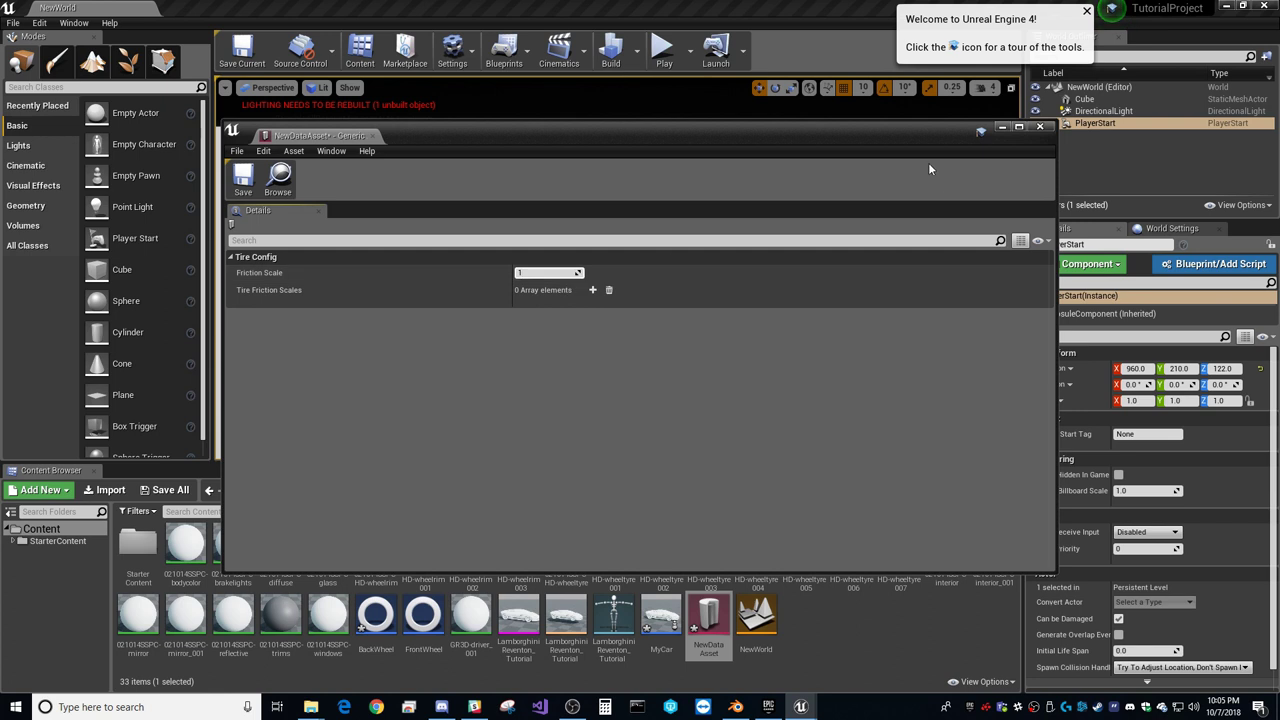
click(1041, 128)
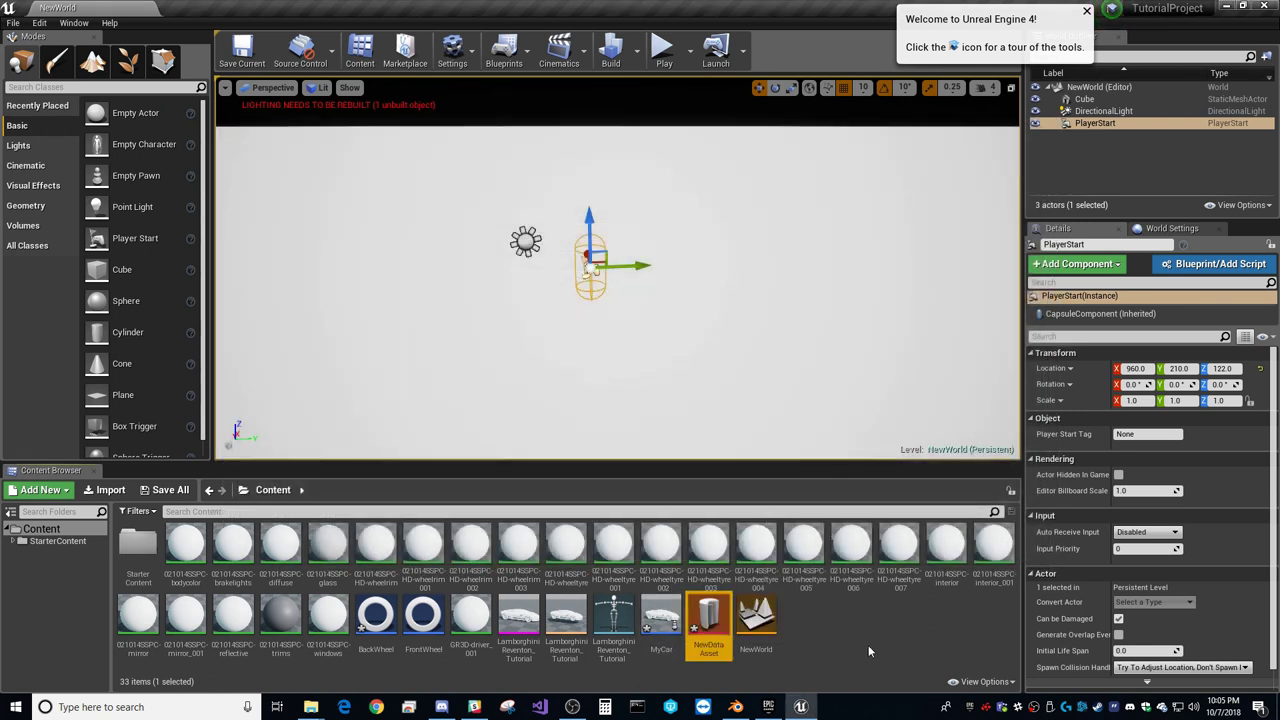
Step: Set BackWheel's Tire Config to NewDataAsset, save the Blueprint and close it, leaving FrontWheel open
double_click(659, 620)
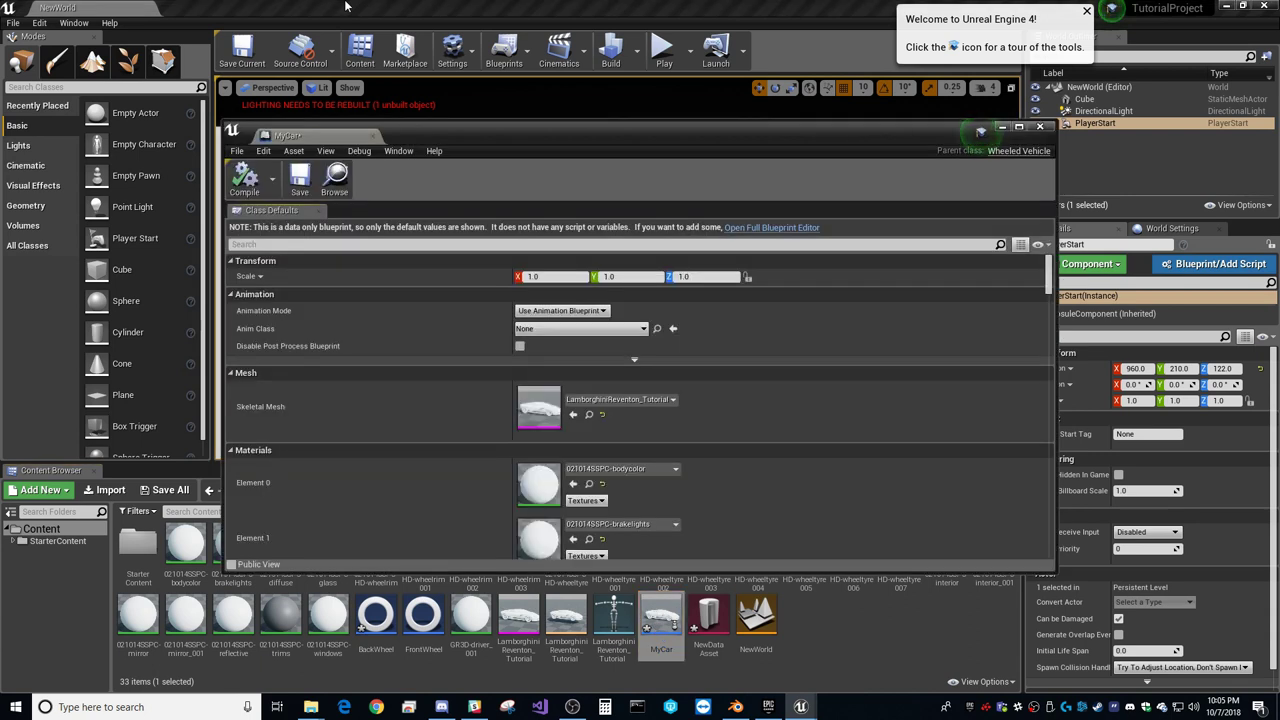
click(1041, 128)
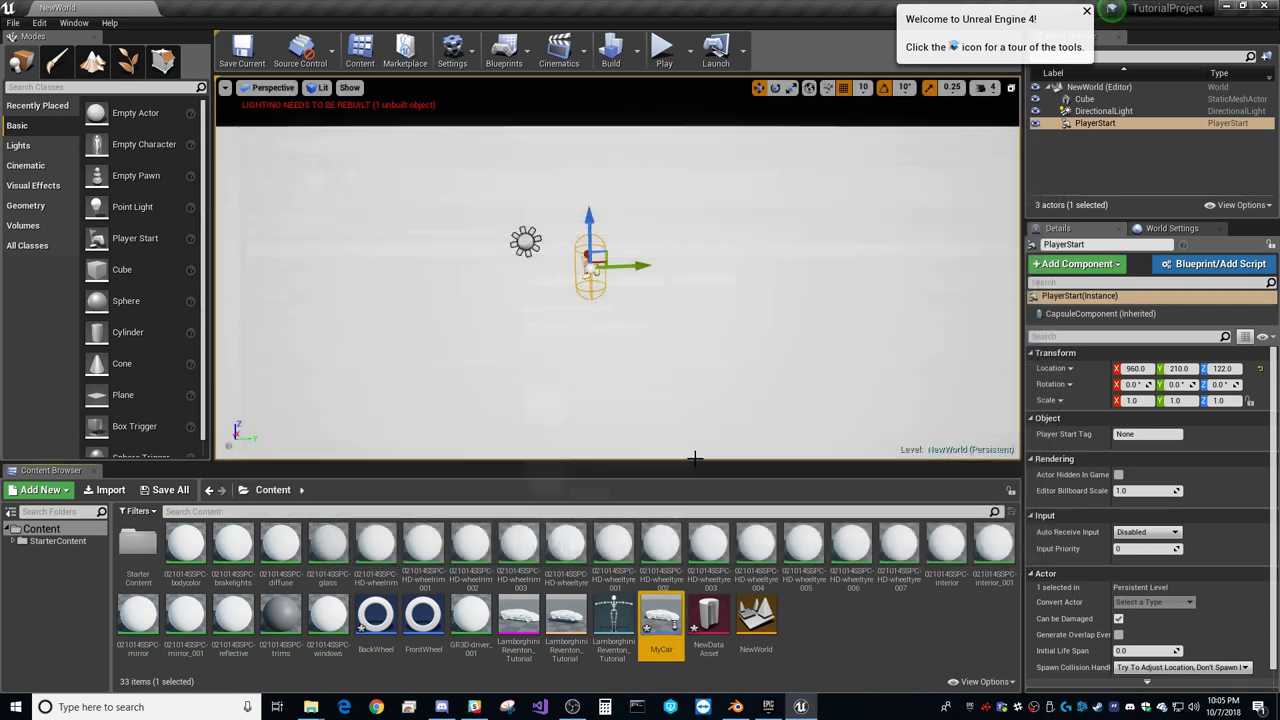
double_click(376, 615)
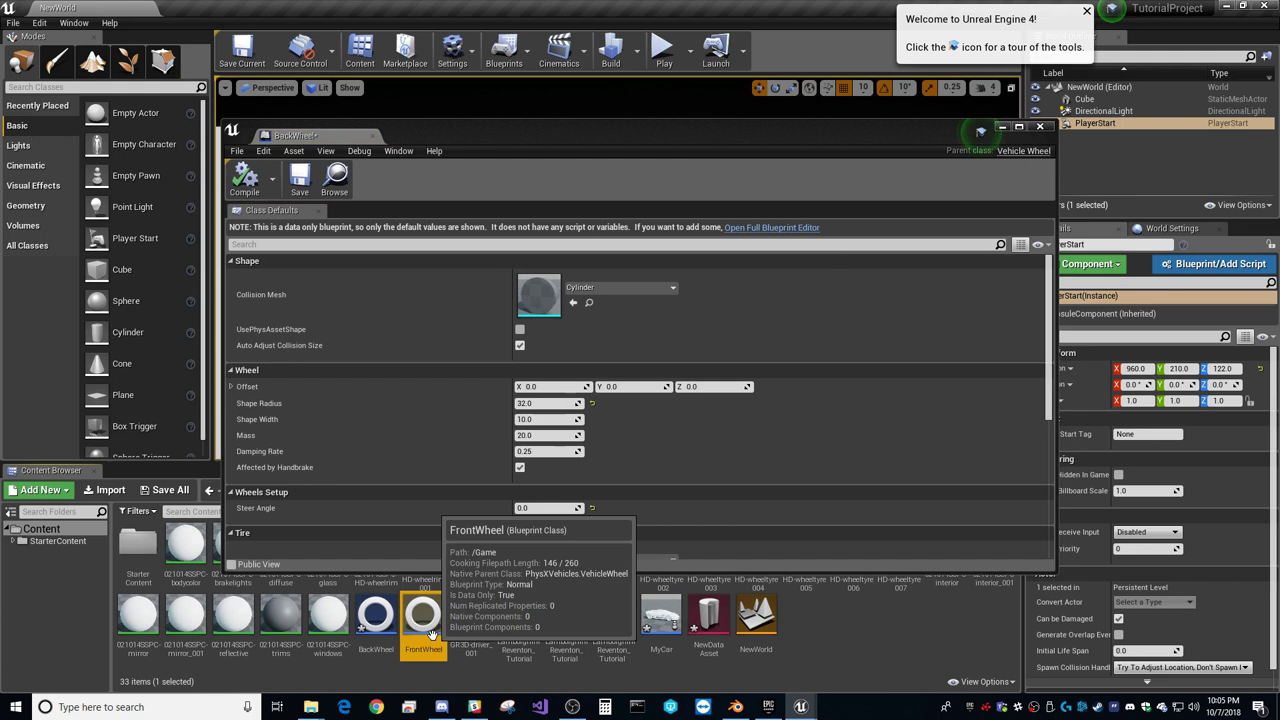
double_click(430, 630)
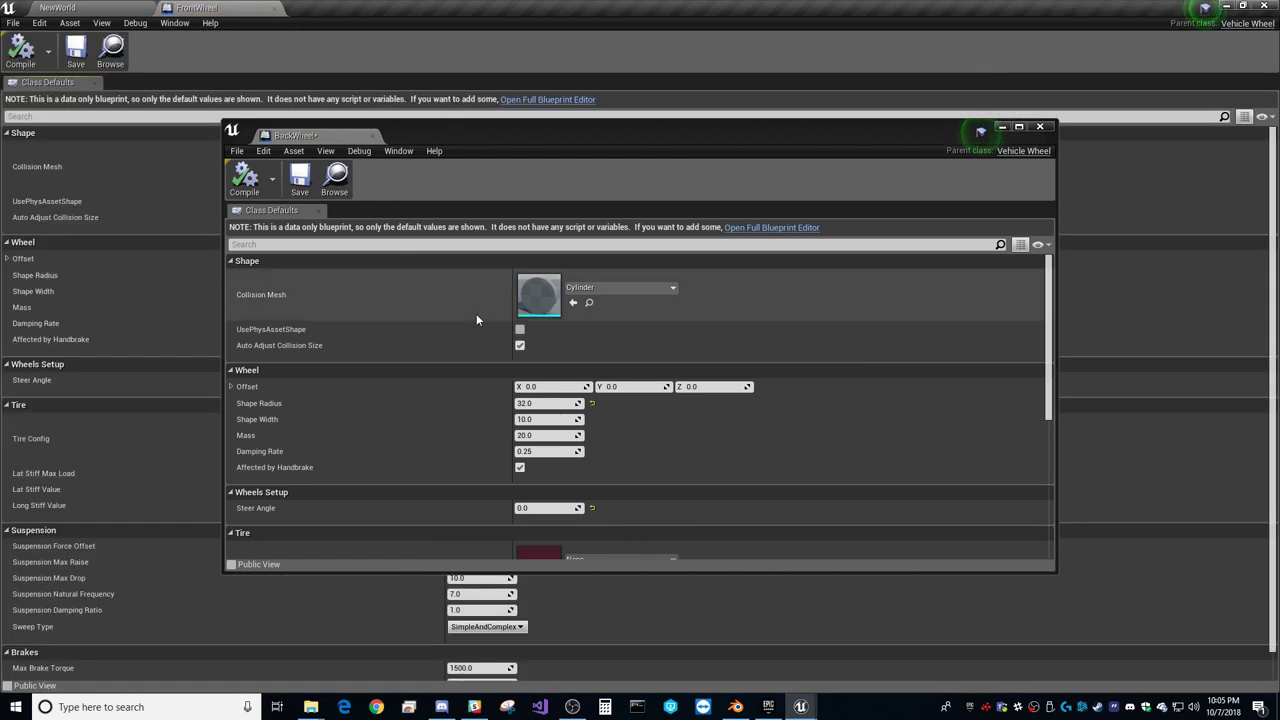
scroll(476, 313, down, 3)
click(609, 471)
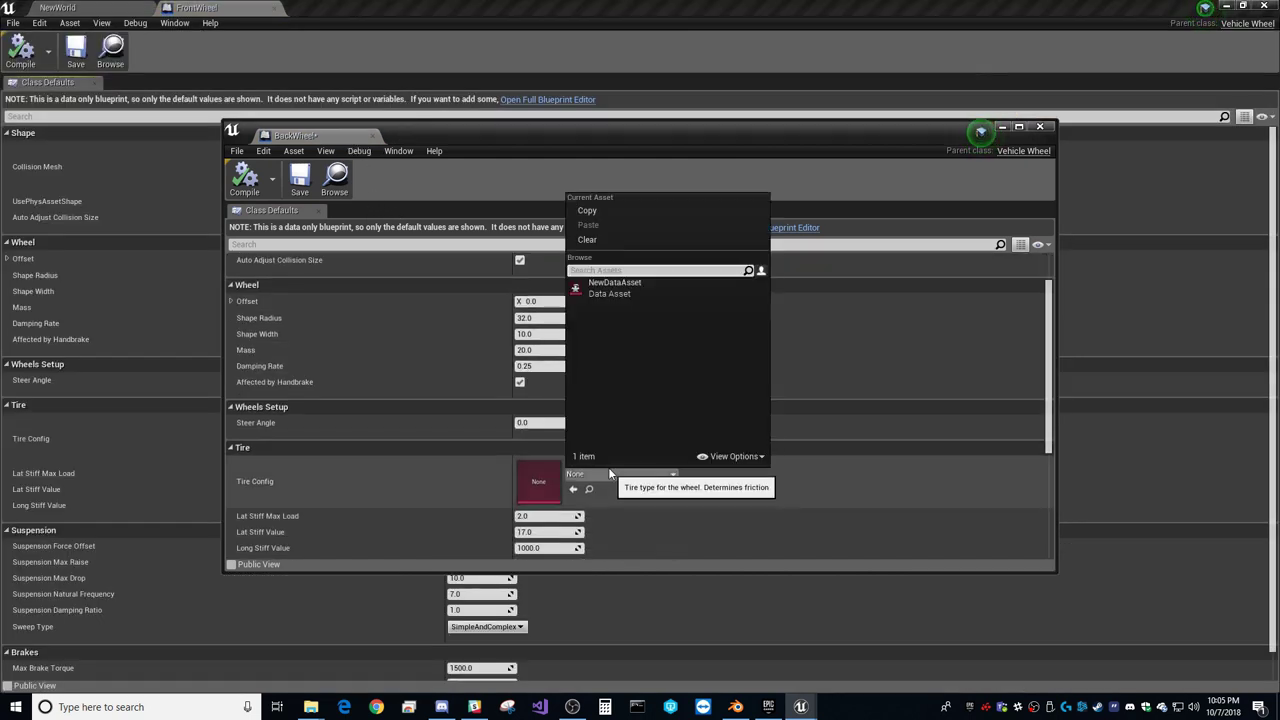
click(612, 284)
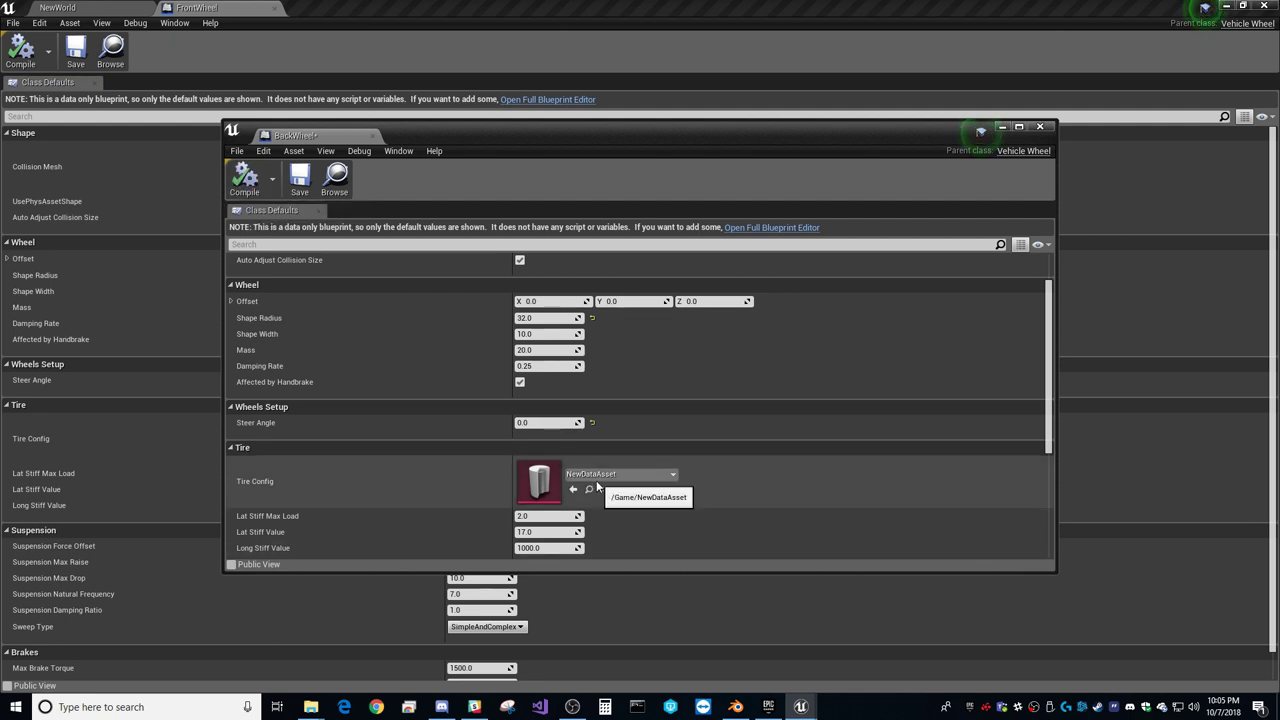
click(301, 180)
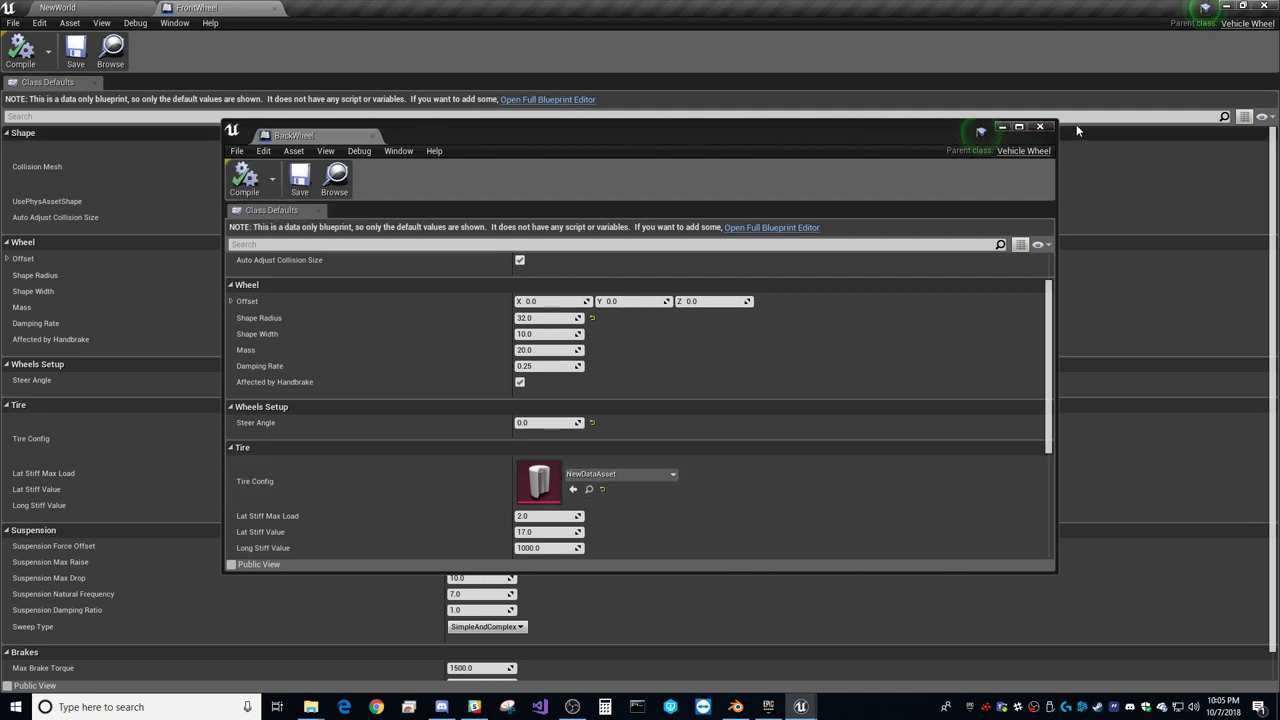
click(1040, 127)
Step: Set FrontWheel's Tire Config to NewDataAsset, compile and save the Blueprint, and close it
click(538, 431)
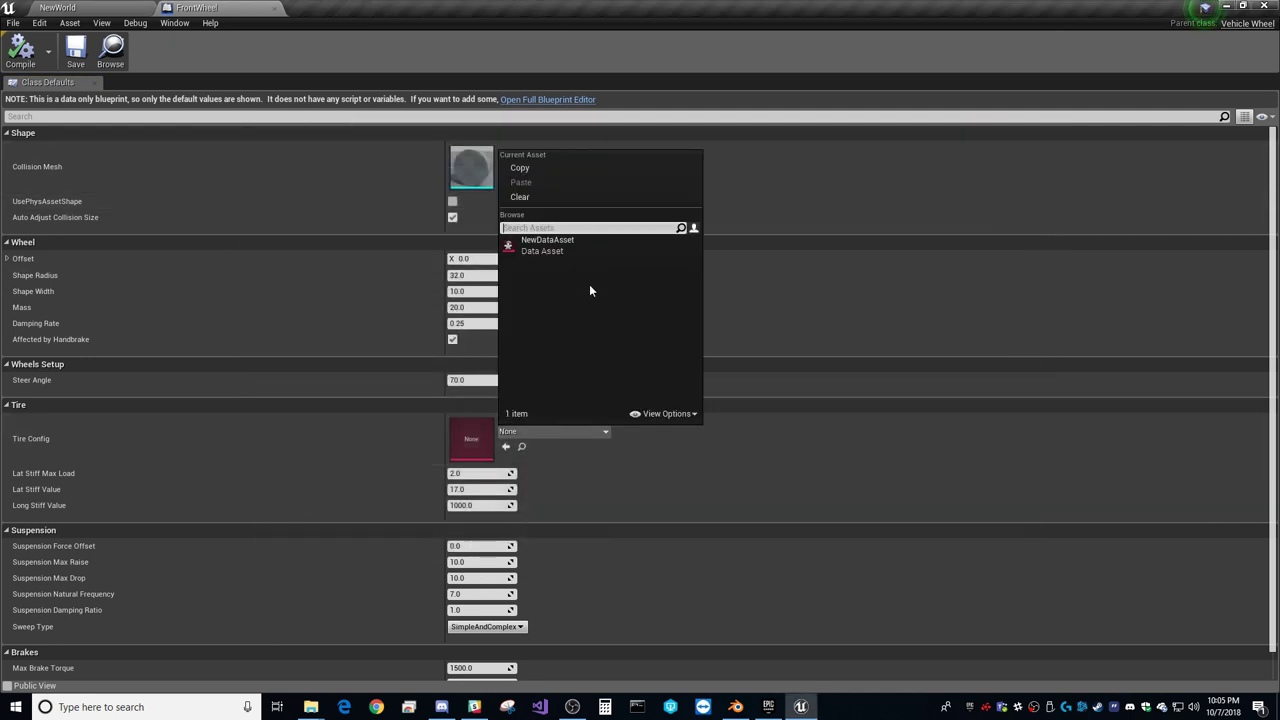
click(545, 251)
click(9, 36)
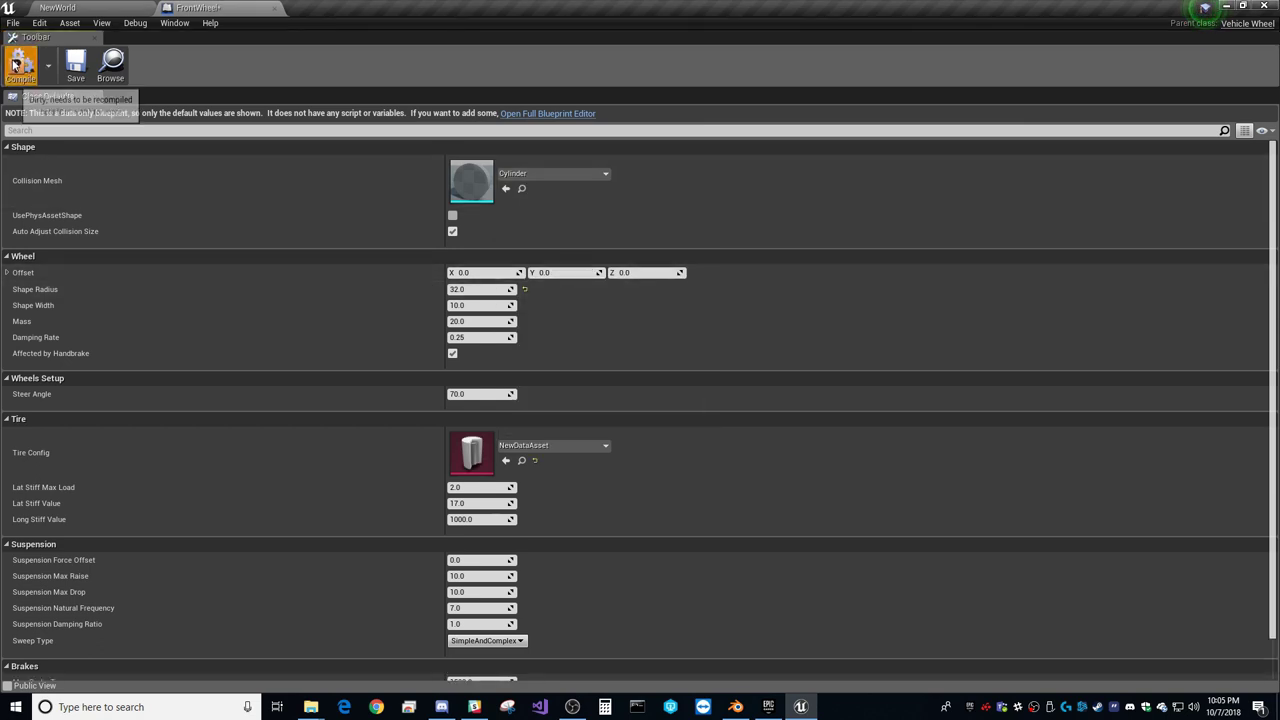
click(76, 68)
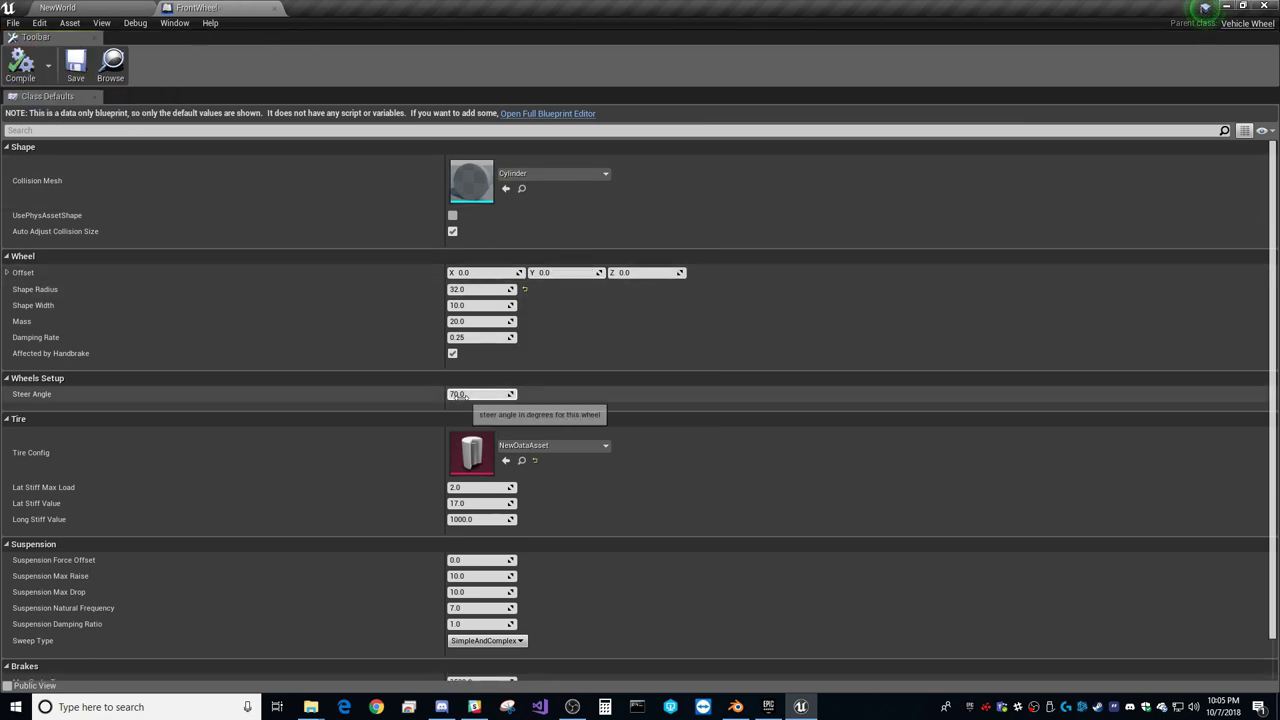
click(276, 10)
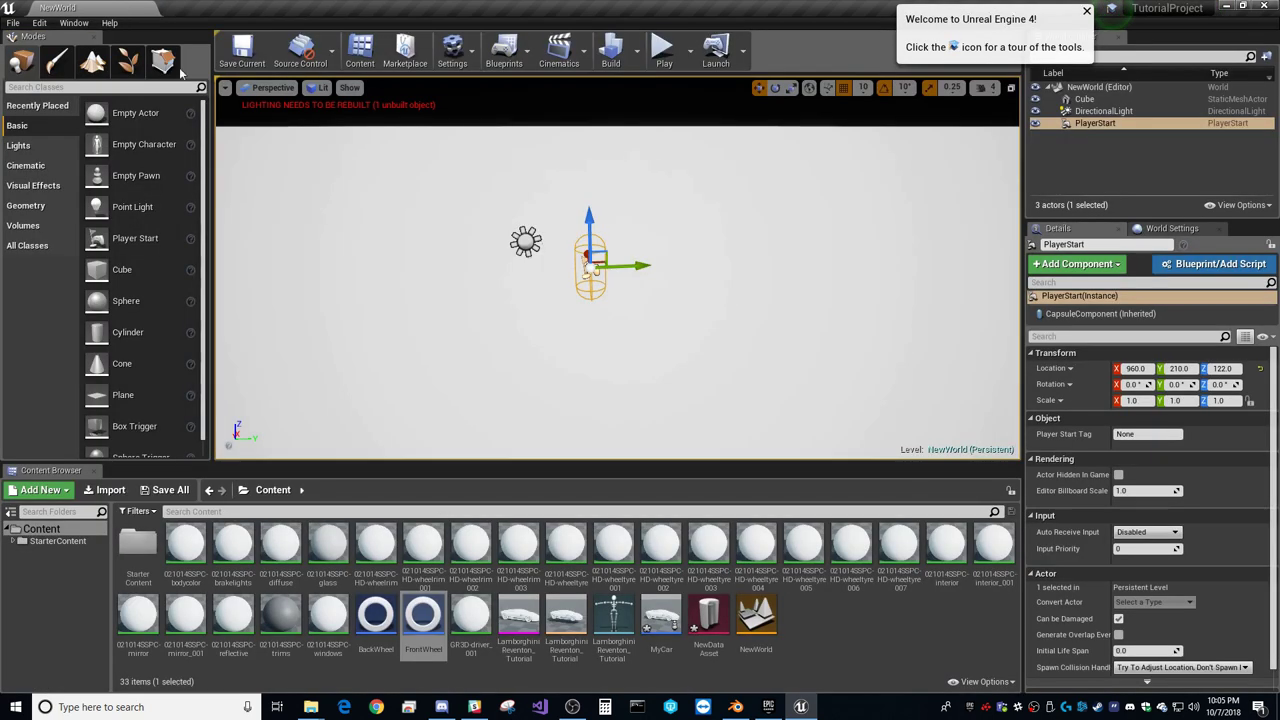
Step: Open MyCar in the full Blueprint editor and dock its window beside the NewWorld level
double_click(652, 626)
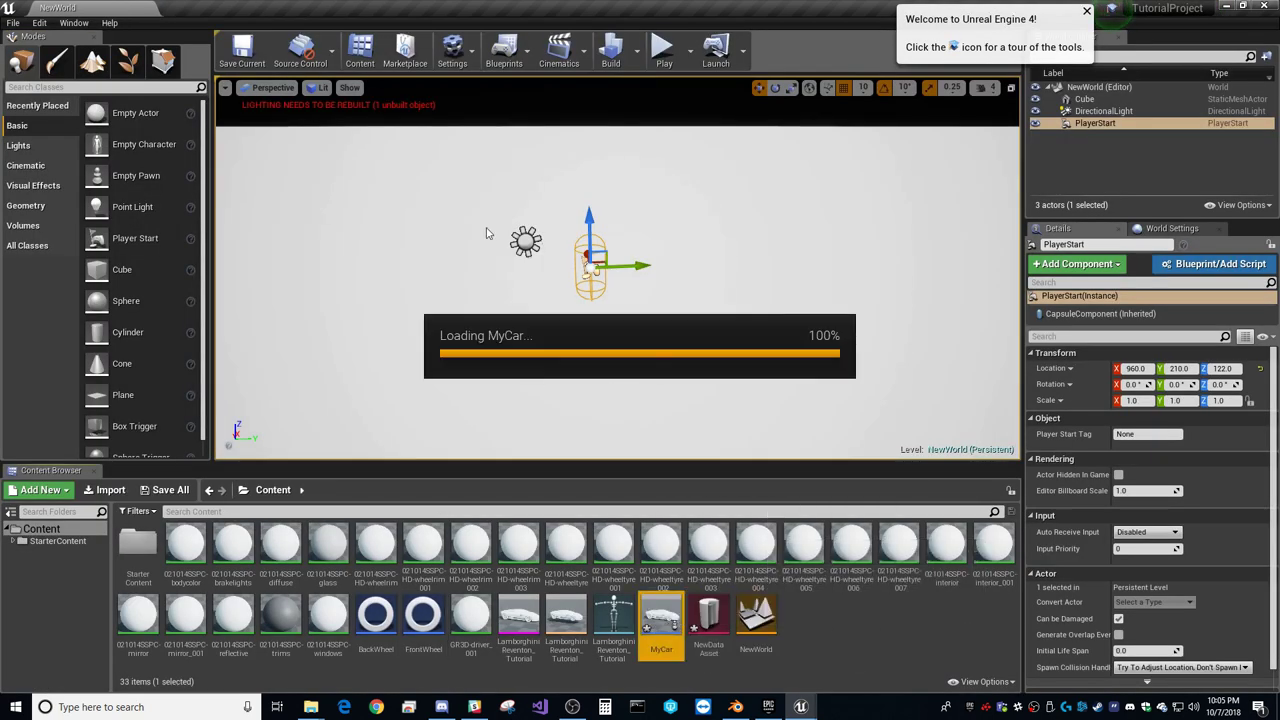
drag(322, 128, 322, 6)
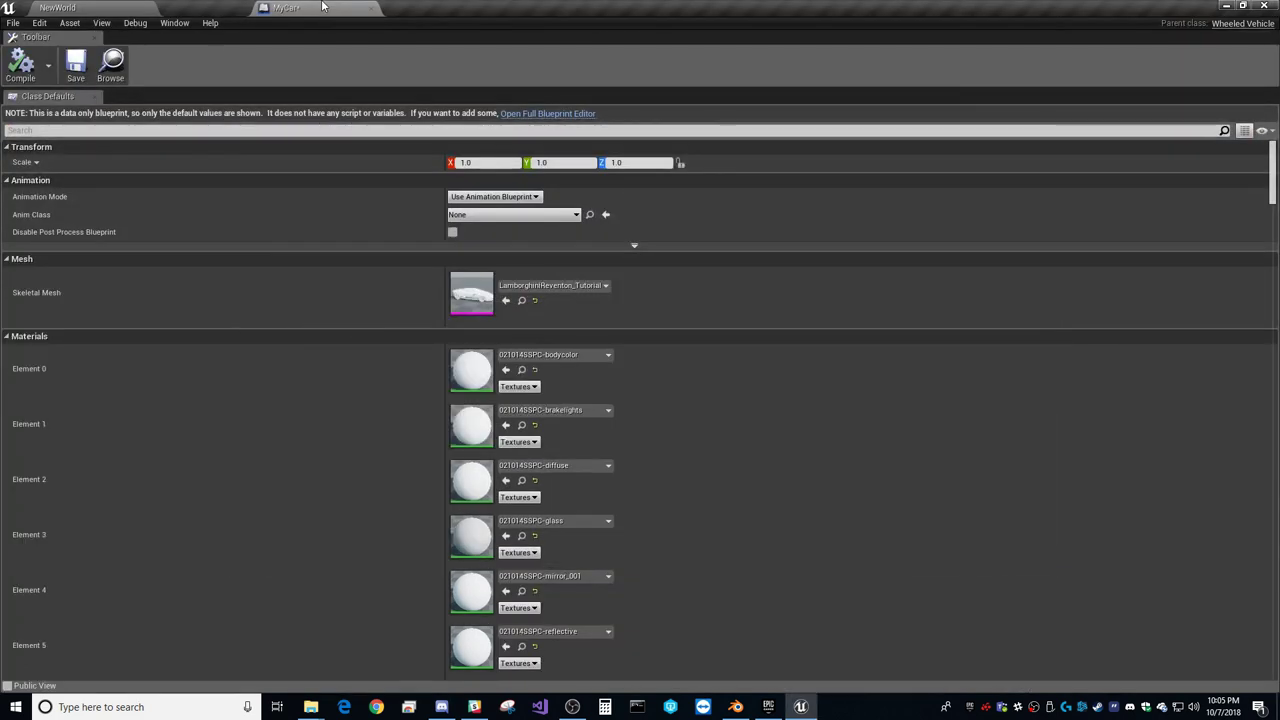
click(530, 114)
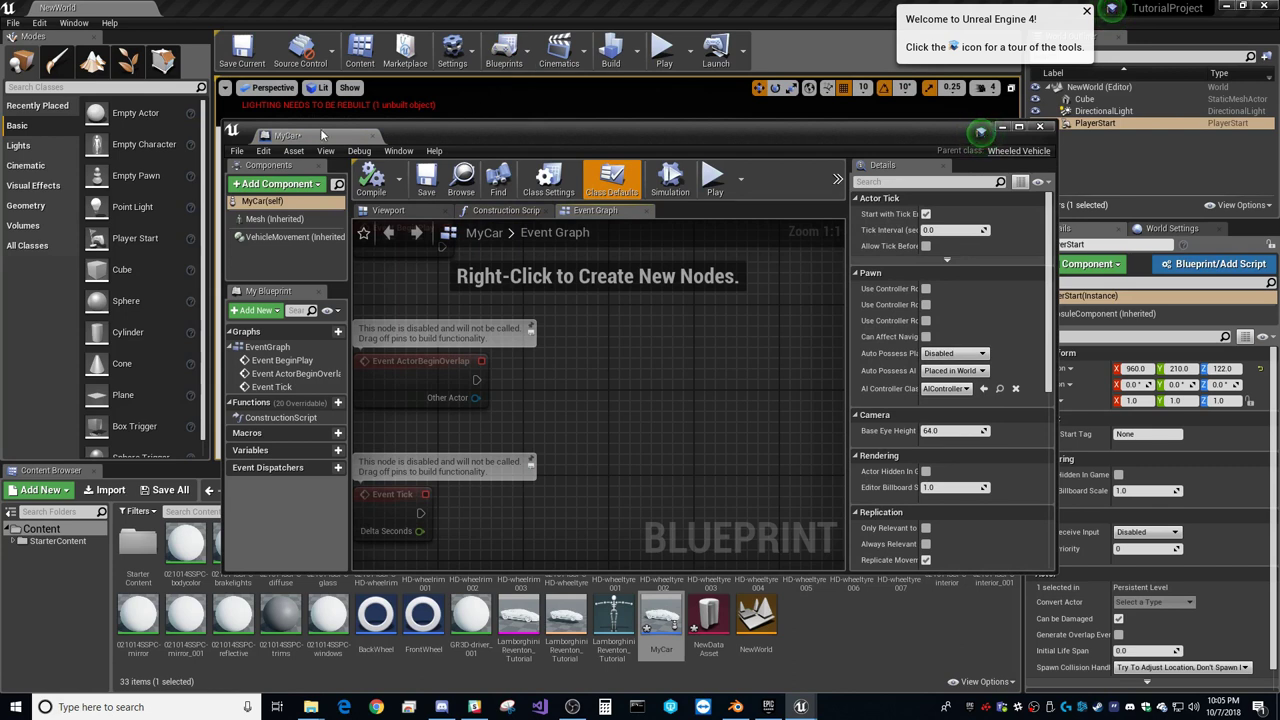
drag(311, 95, 301, 7)
right_drag(599, 322, 658, 408)
Step: Select MyCar's VehicleMovement component and show the car's side and wheels in the Blueprint viewport
click(80, 108)
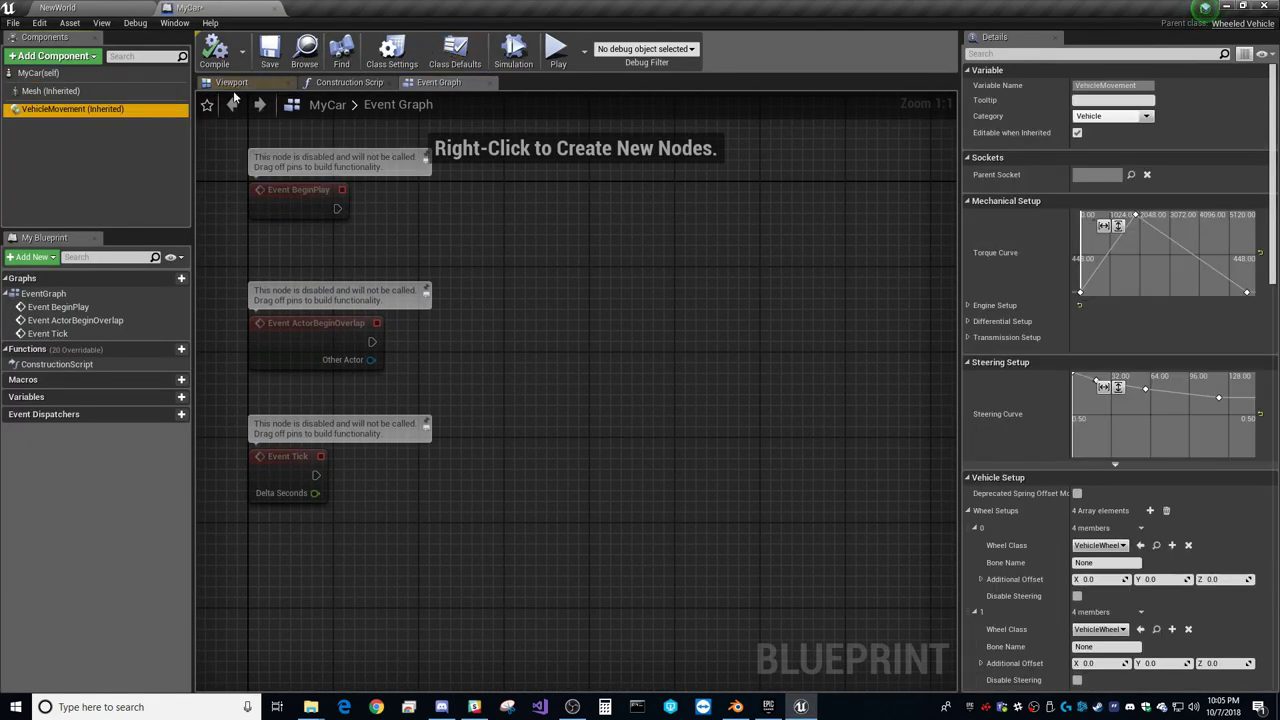
click(231, 82)
scroll(549, 383, down, 5)
scroll(657, 412, up, 2)
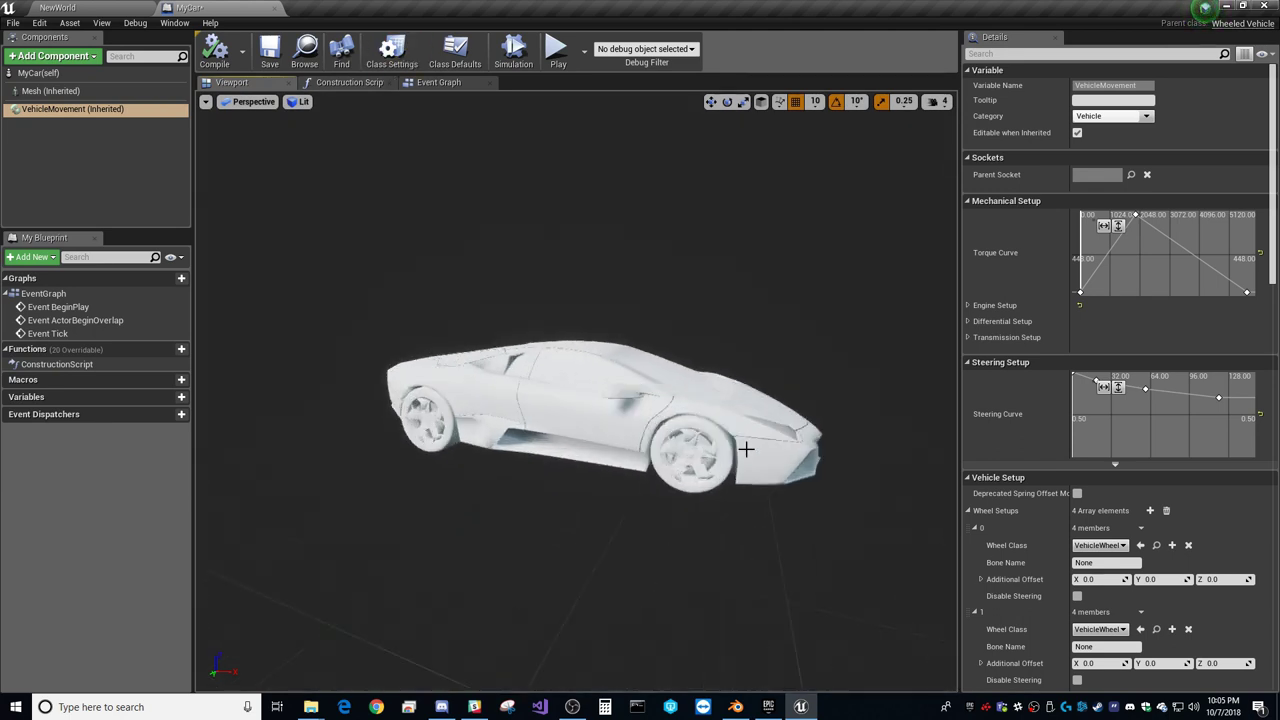
scroll(868, 412, up, 1)
right_drag(865, 415, 640, 415)
drag(740, 430, 740, 400)
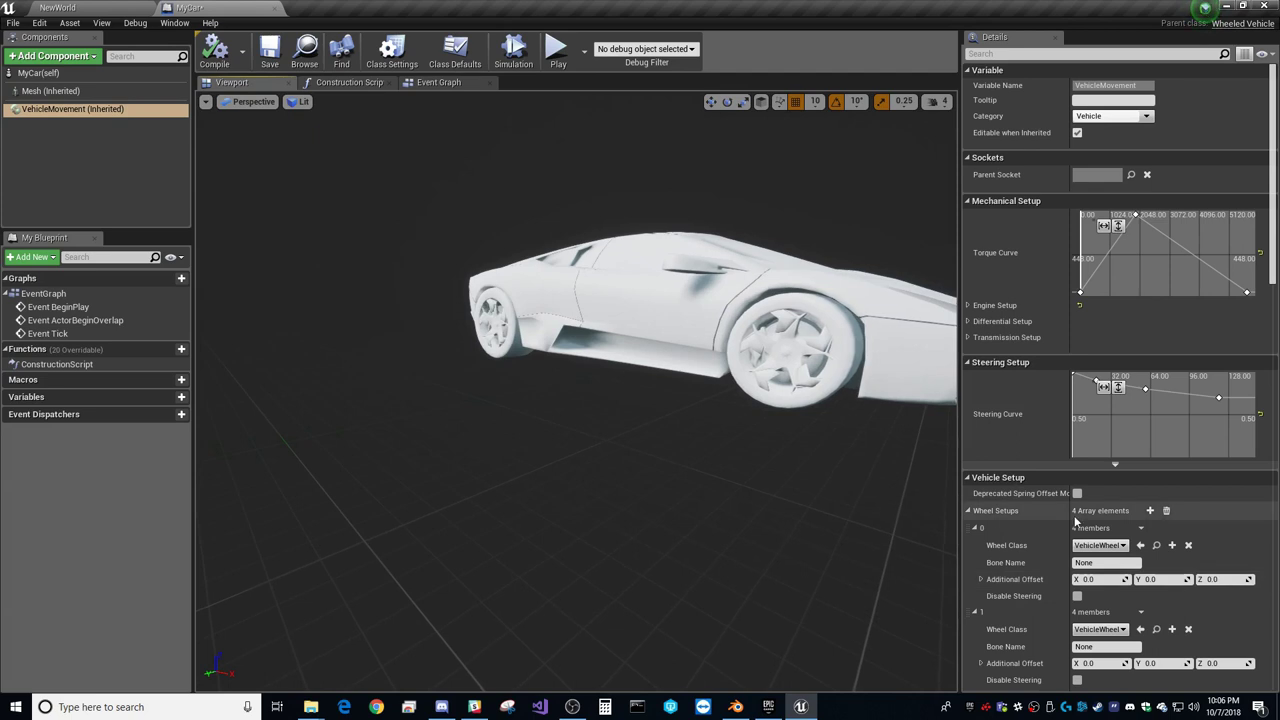
Step: Assign the FrontWheel class to Wheel Setups 0 and 1 of the VehicleMovement component
click(1099, 545)
click(1115, 601)
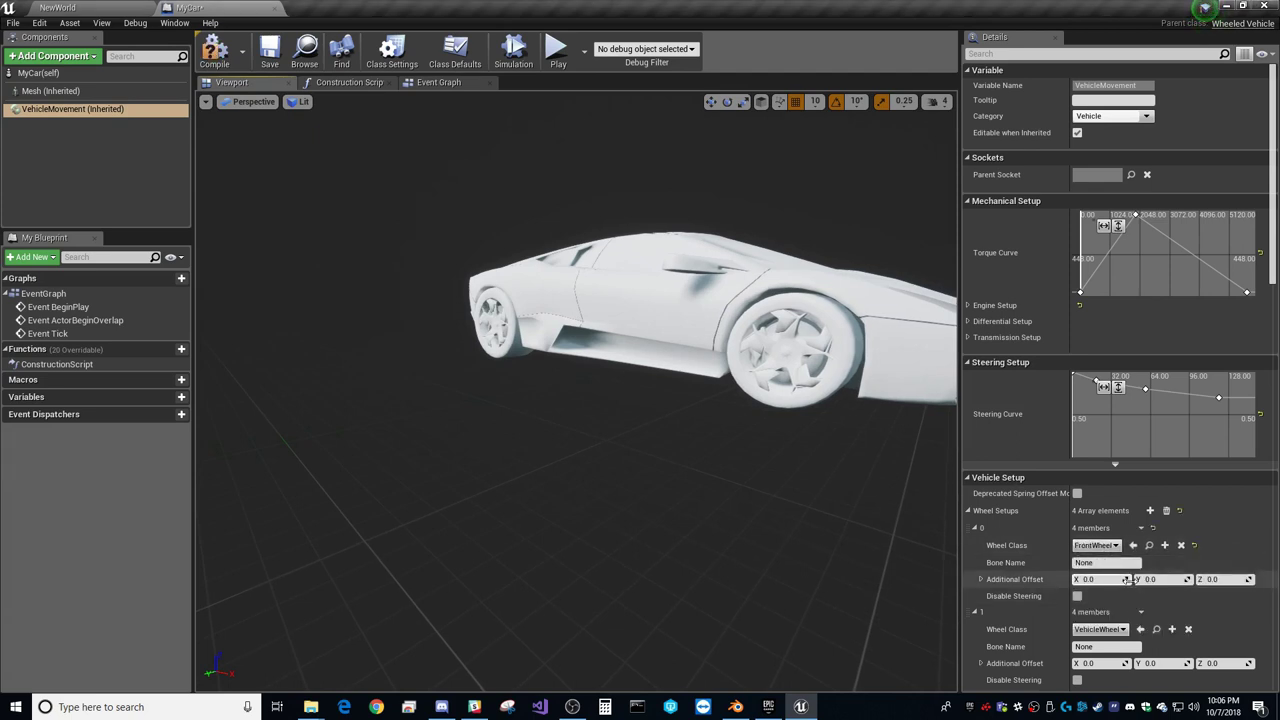
scroll(1100, 595, down, 1)
click(1098, 588)
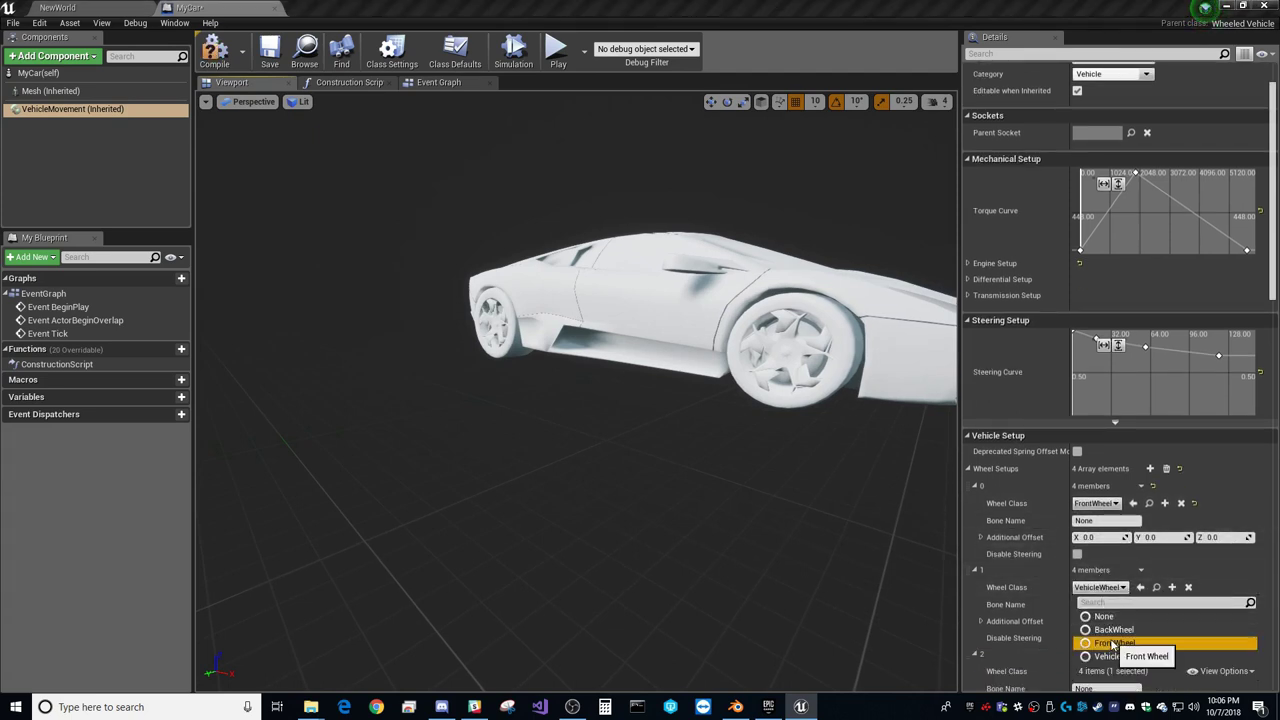
click(1110, 645)
Step: Set the bone name of Wheel Setup 0 to FL and of Wheel Setup 1 to FR
scroll(1106, 600, down, 2)
click(1102, 460)
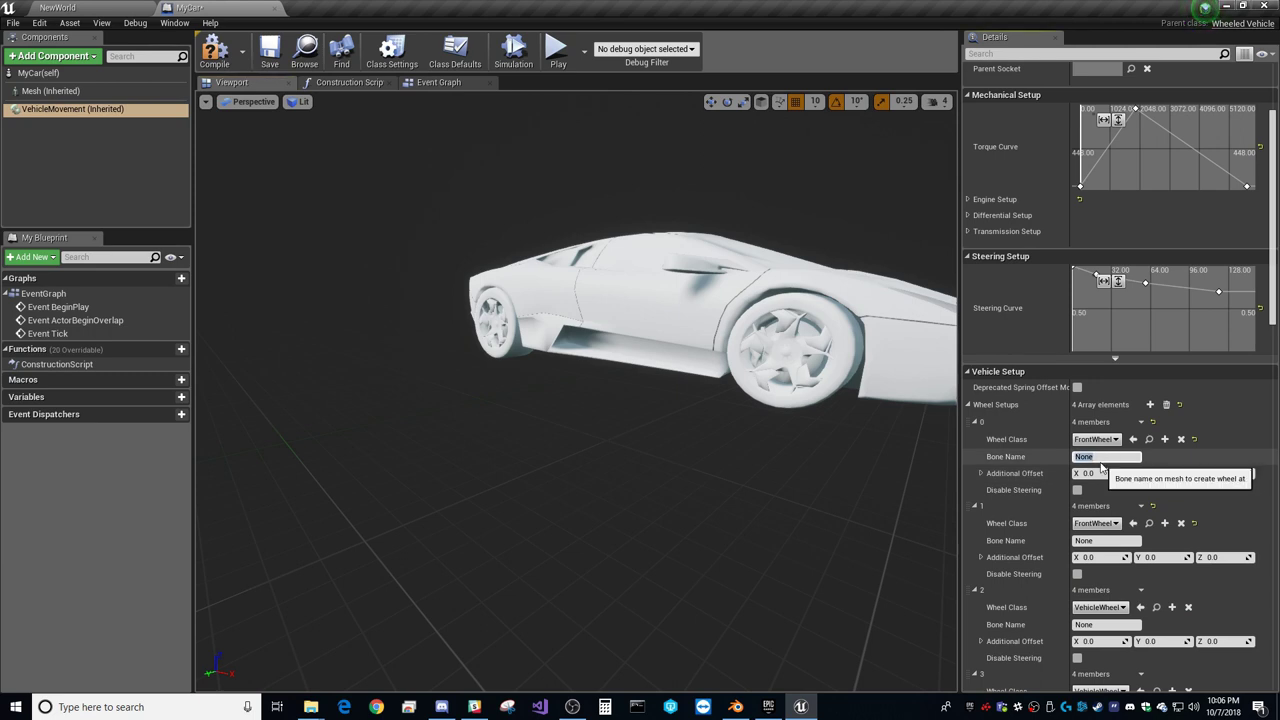
click(1106, 540)
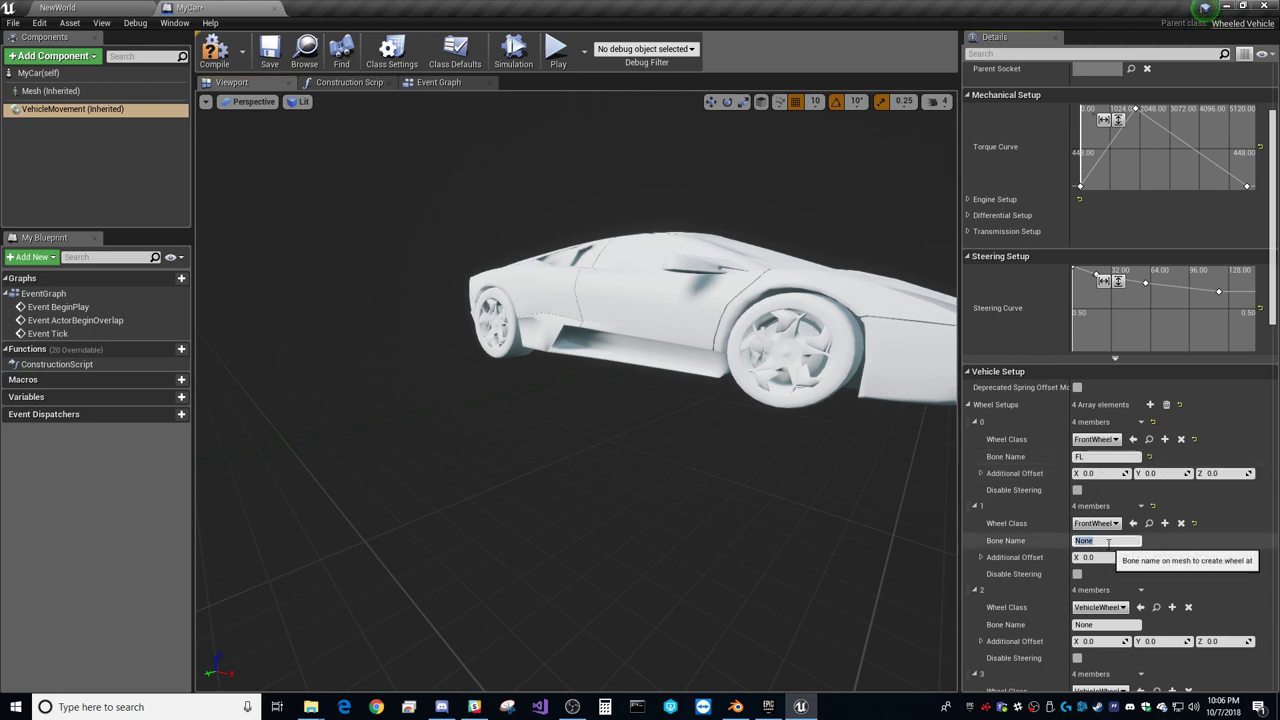
Step: Assign the BackWheel class to Wheel Setups 2 and 3 of the VehicleMovement component
scroll(1064, 481, down, 3)
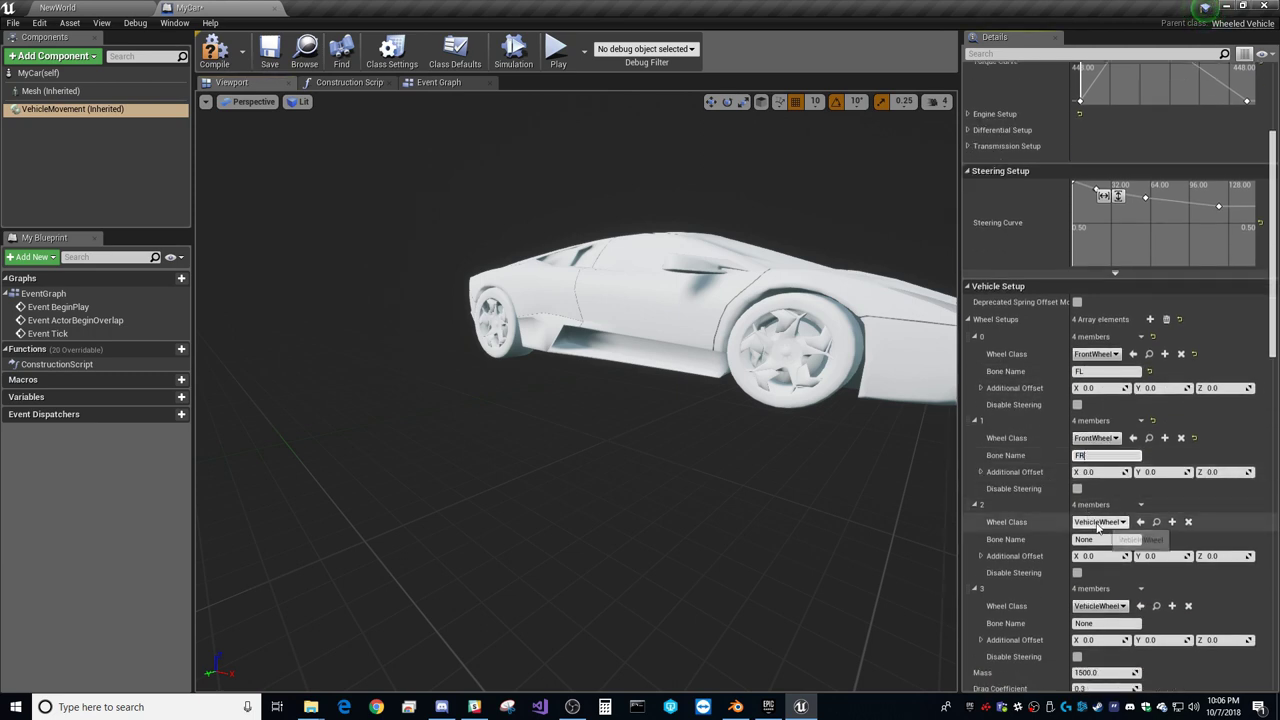
click(1098, 521)
click(1113, 566)
scroll(1110, 560, down, 2)
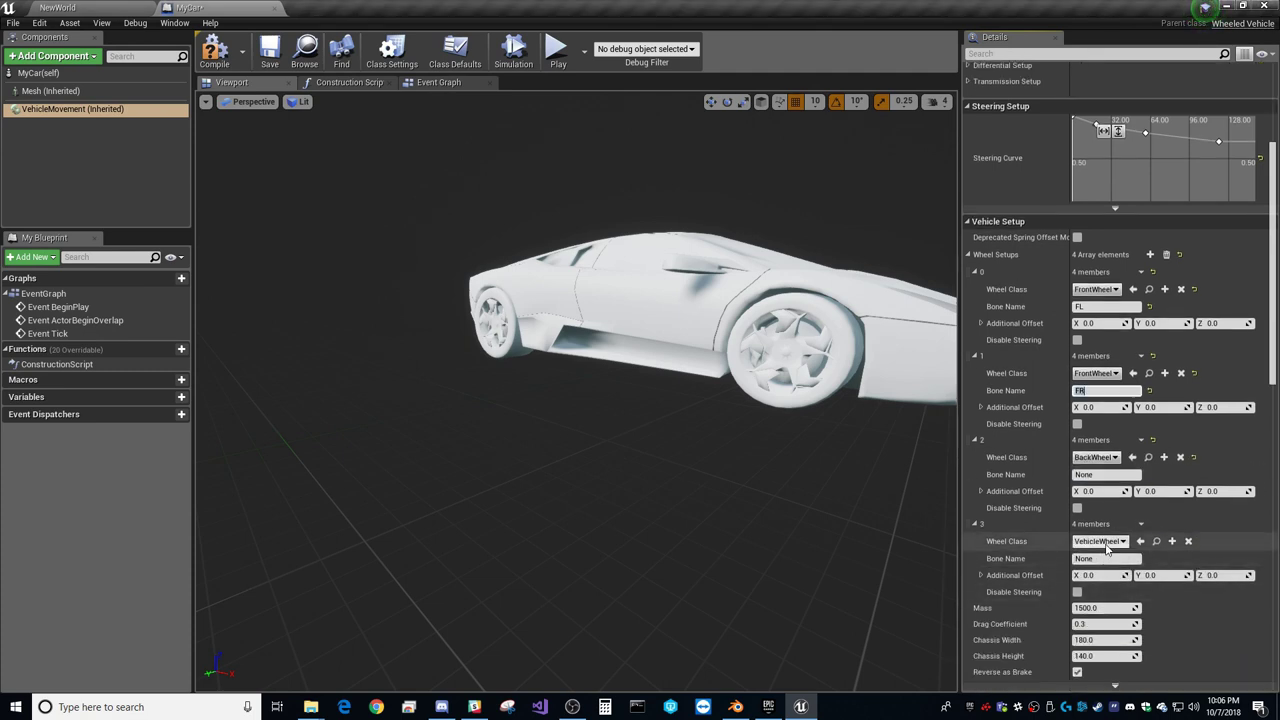
click(1098, 541)
click(1112, 584)
Step: Set the bone name of Wheel Setup 2 to RL and recheck the bone names of the first three setups
click(1112, 475)
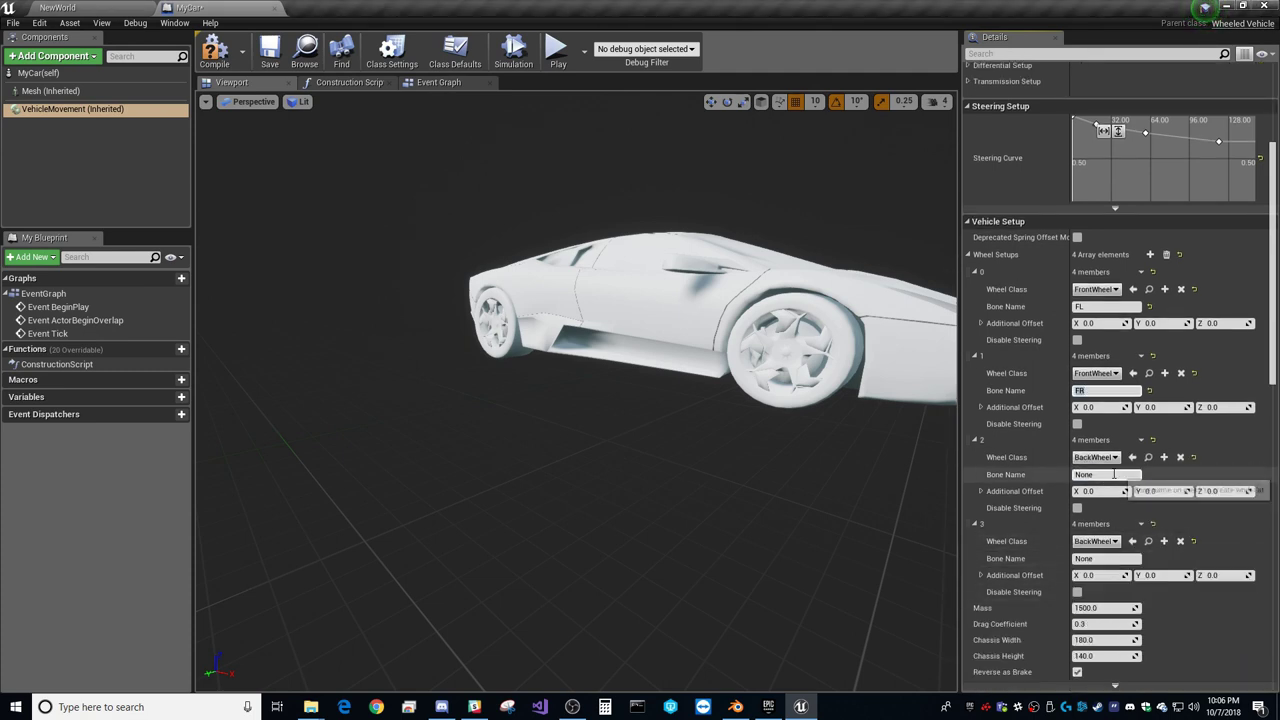
text(RL)
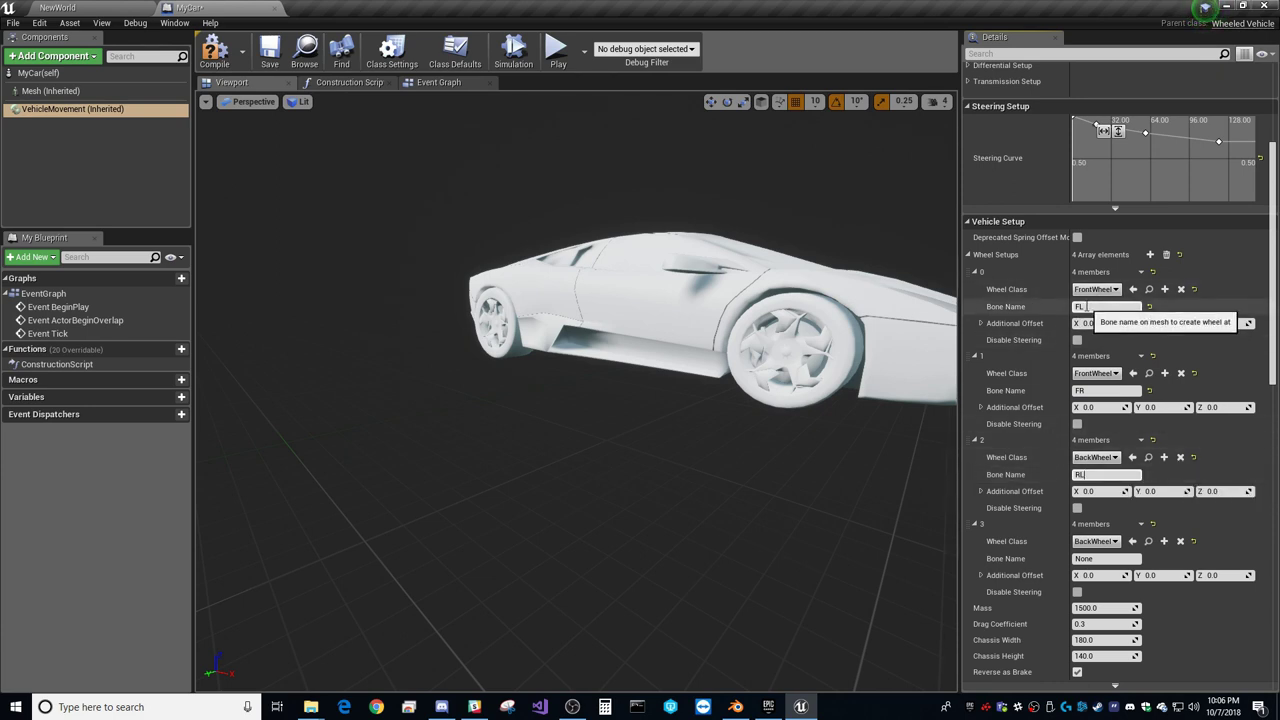
click(1101, 306)
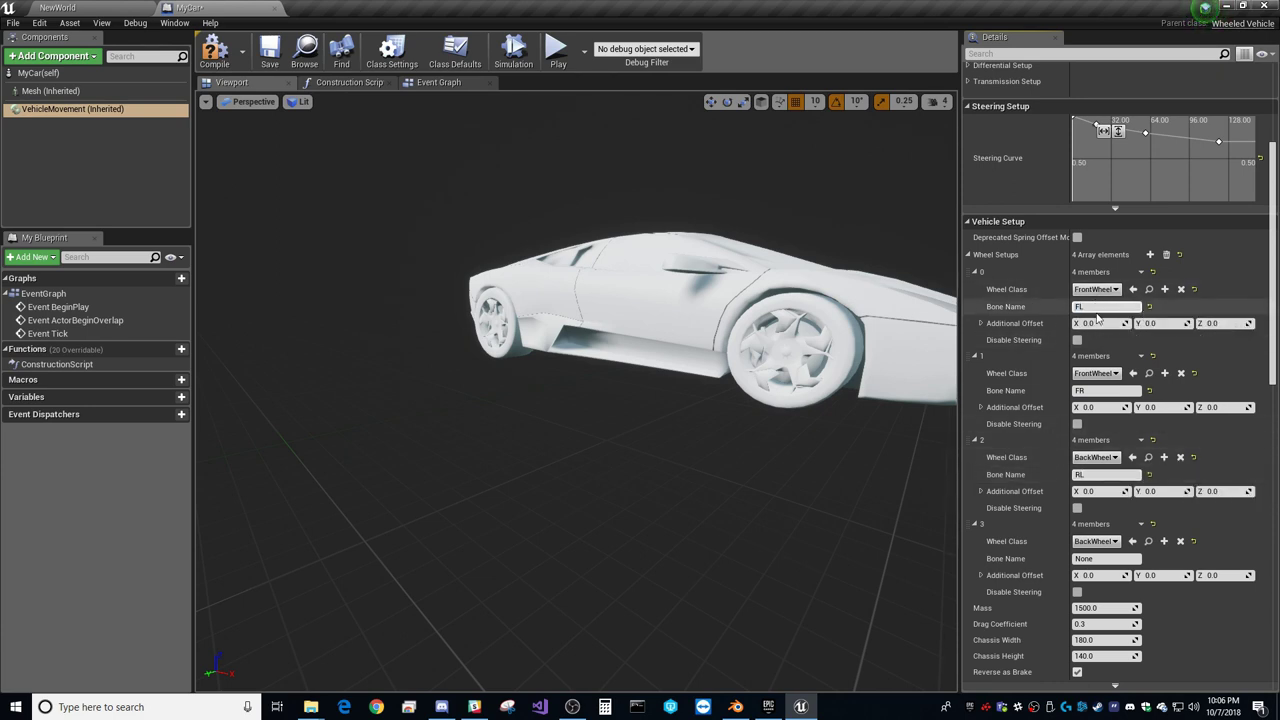
double_click(1098, 306)
click(1105, 398)
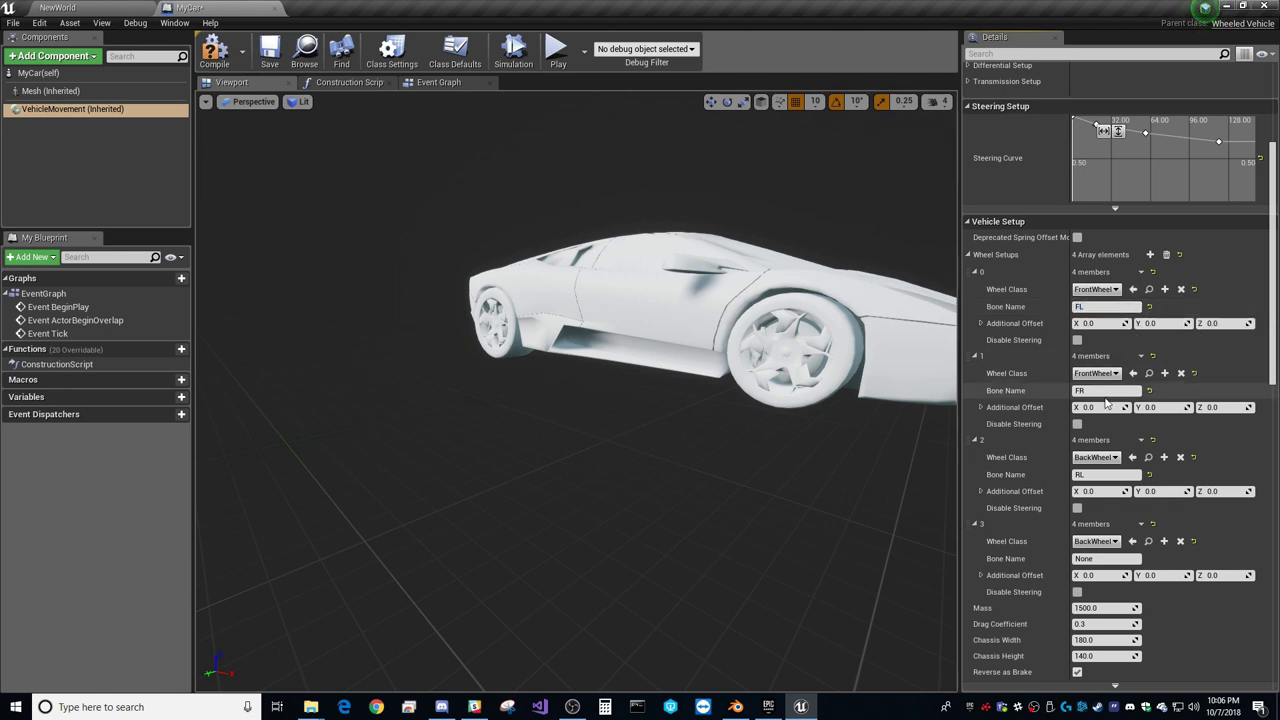
click(1100, 474)
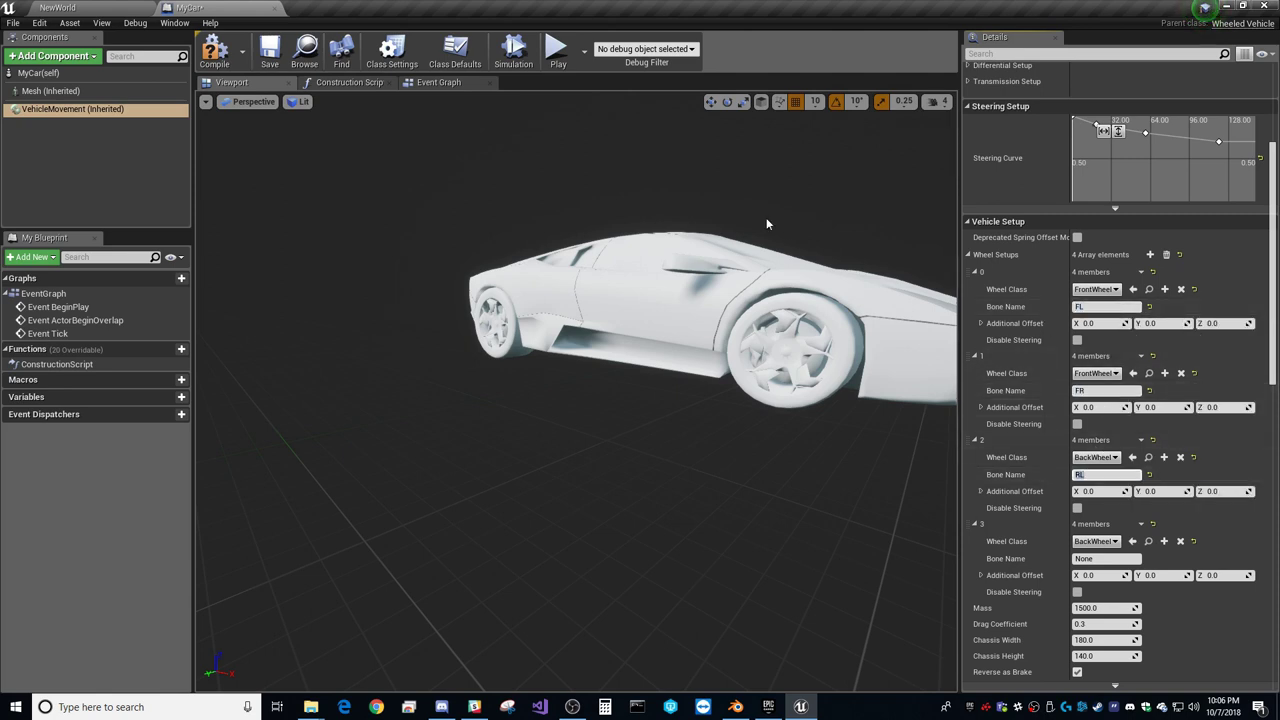
Step: Check the bone names in the Lamborghini skeleton, set Wheel Setup 3's bone name to RR, and compile and save the MyCar Blueprint
click(110, 7)
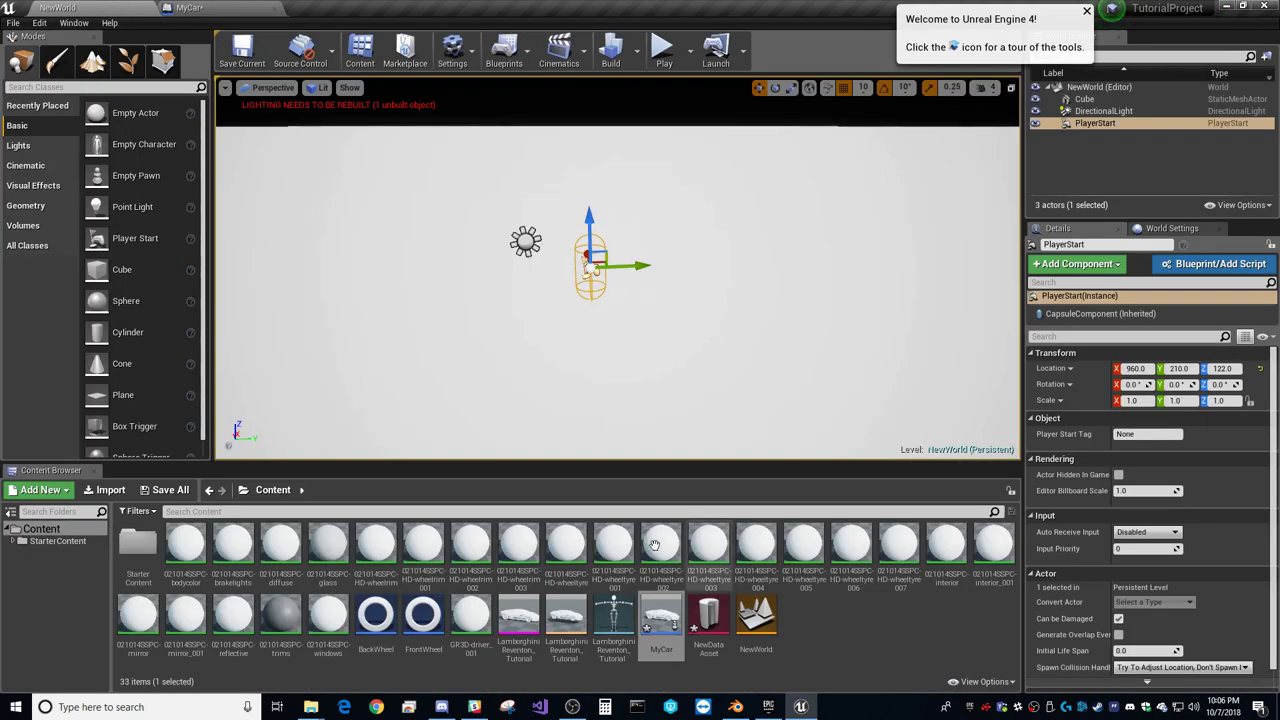
double_click(600, 600)
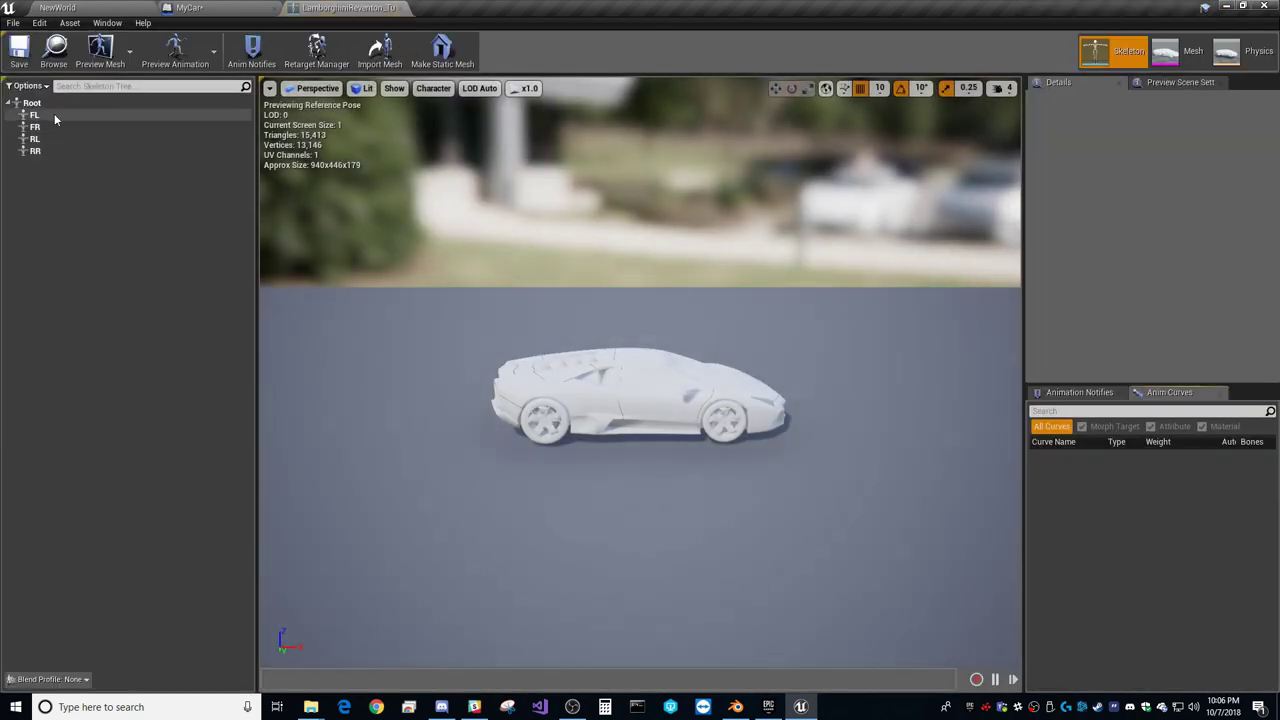
click(400, 9)
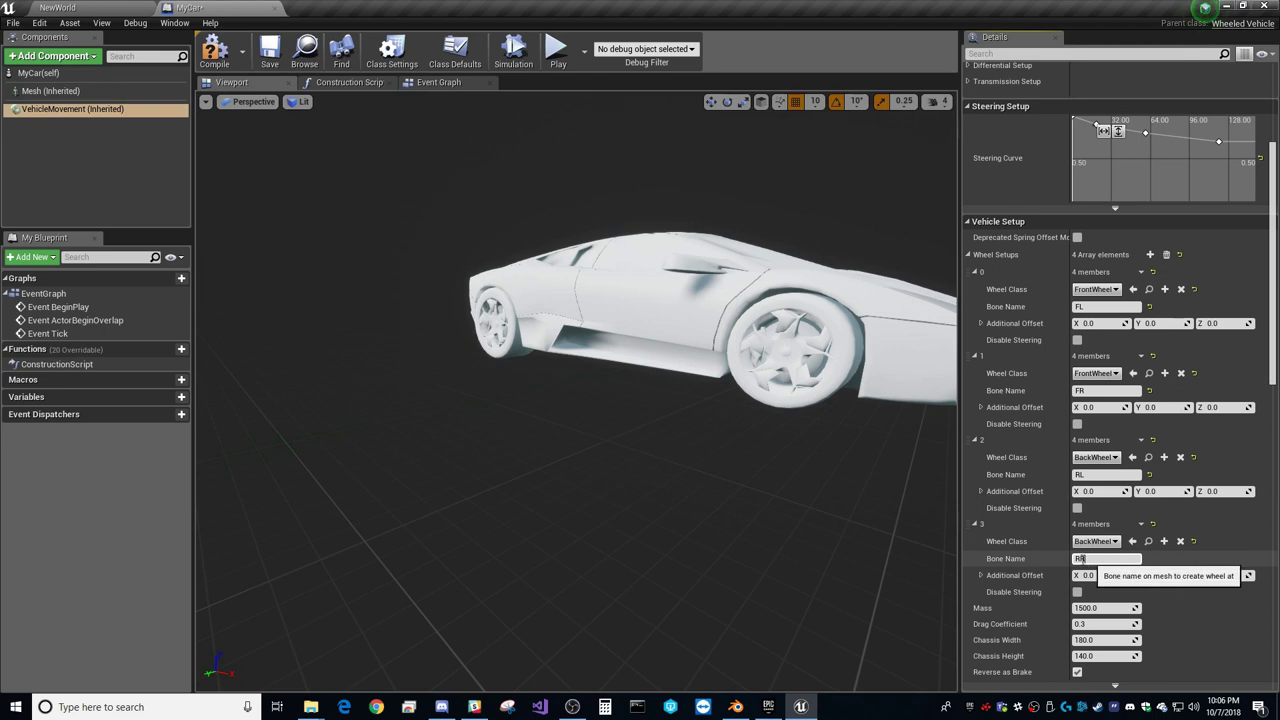
click(212, 48)
click(269, 48)
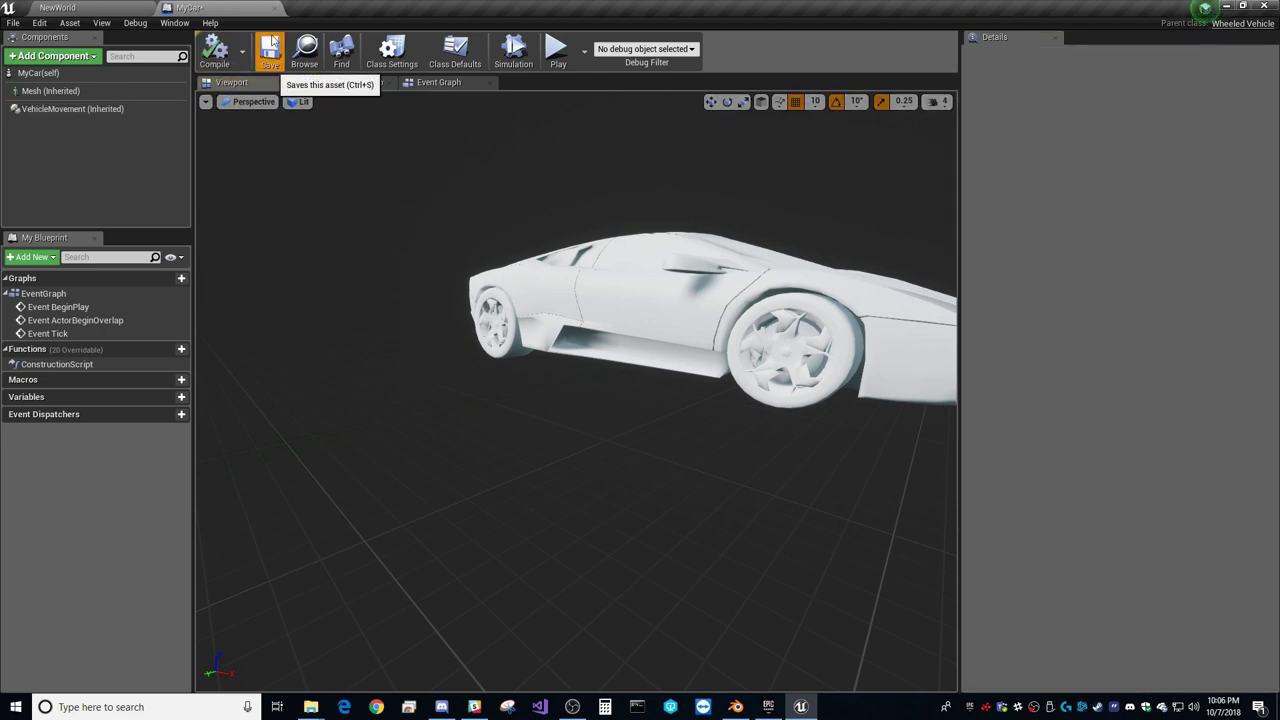
click(93, 7)
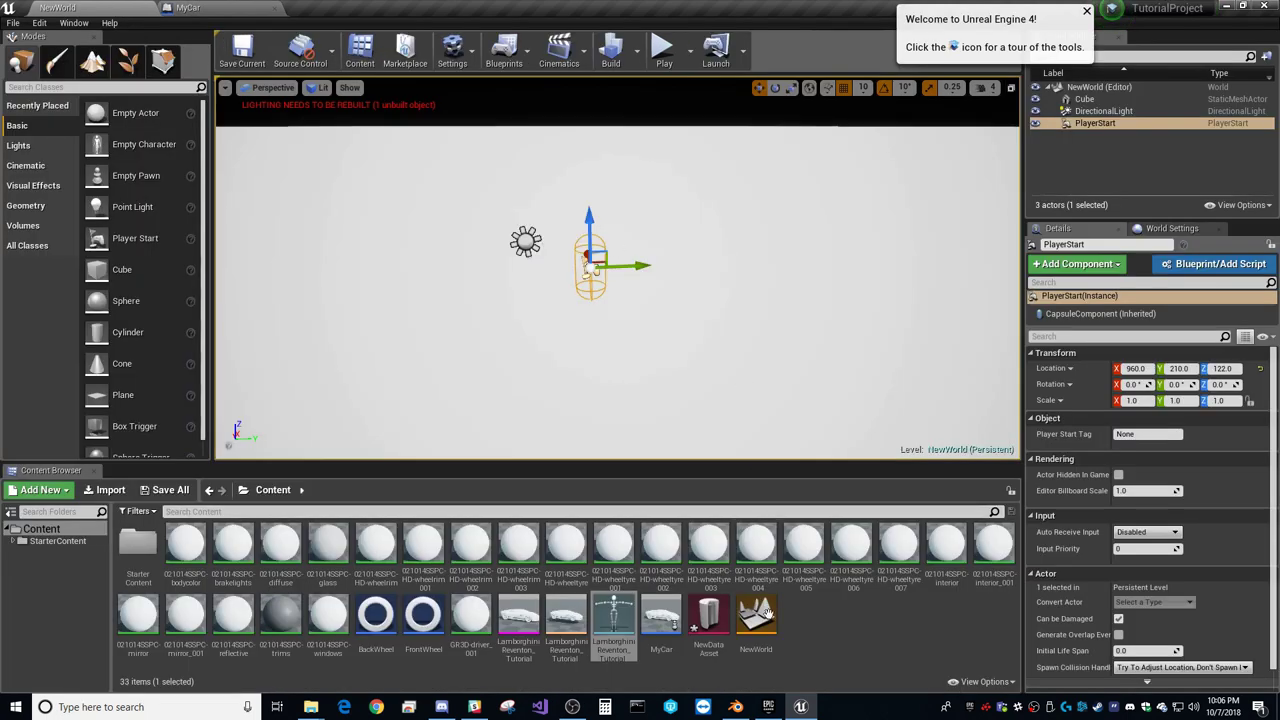
click(852, 620)
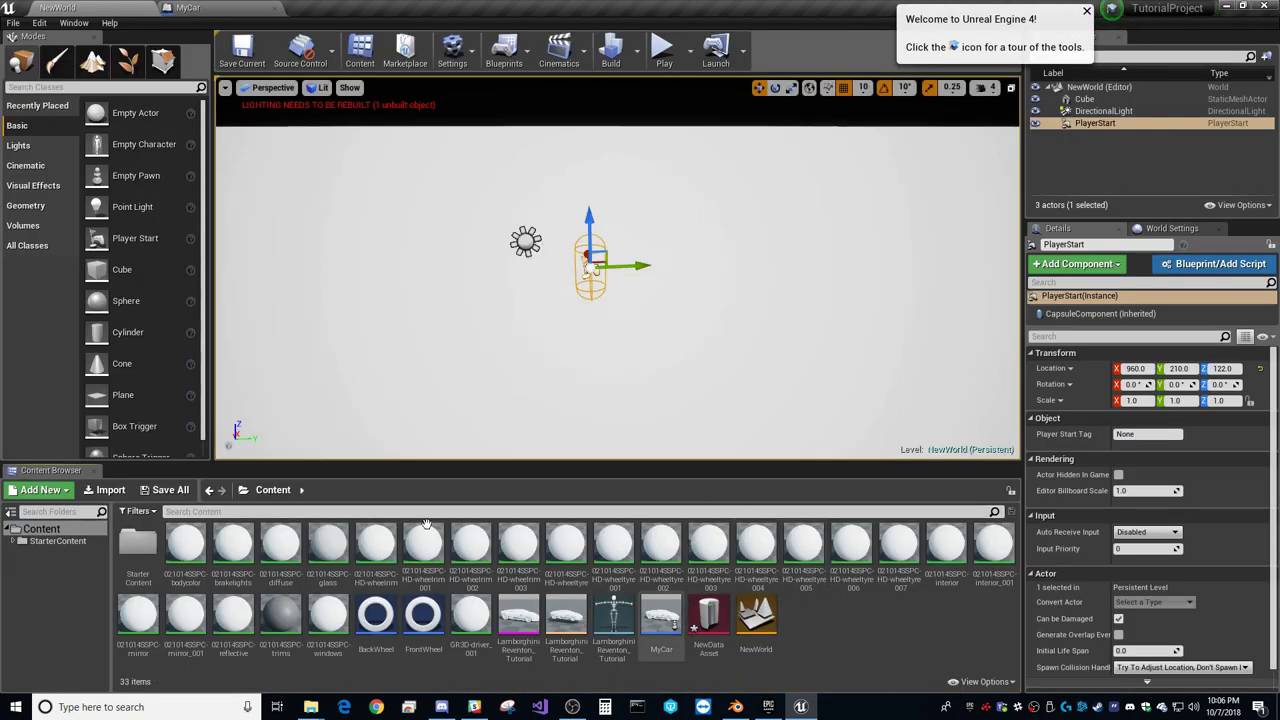
click(205, 8)
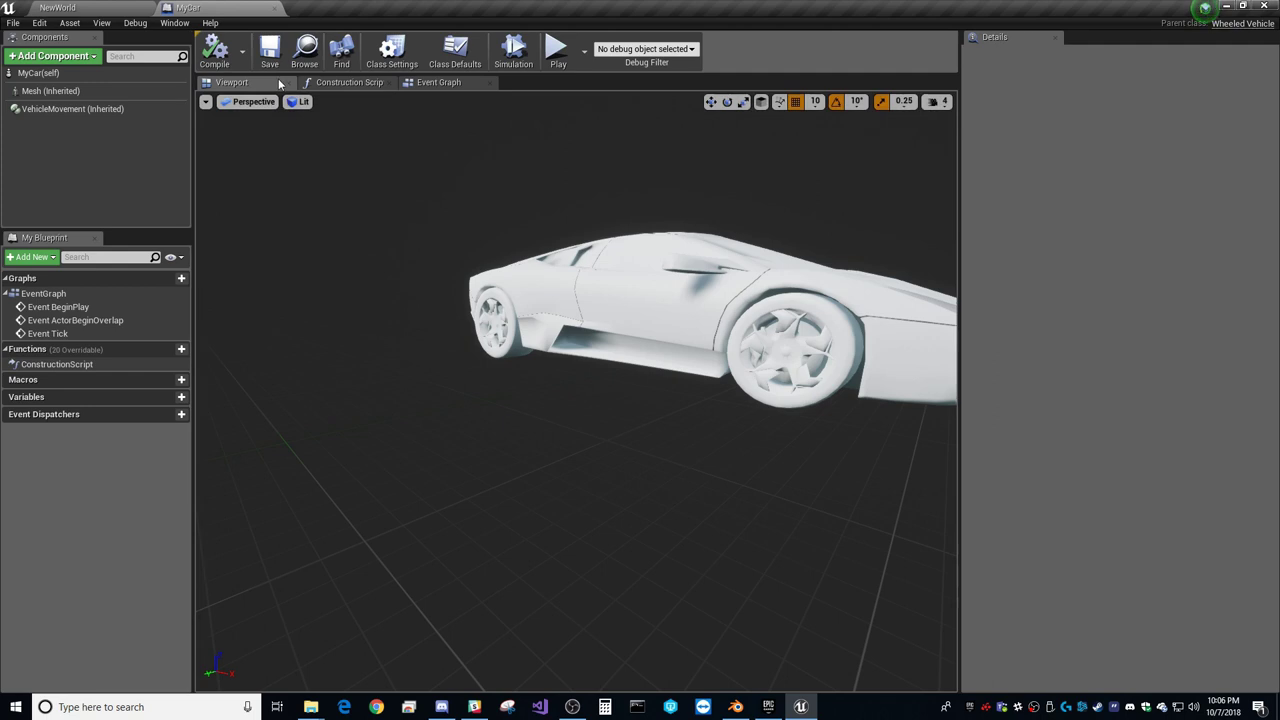
click(76, 7)
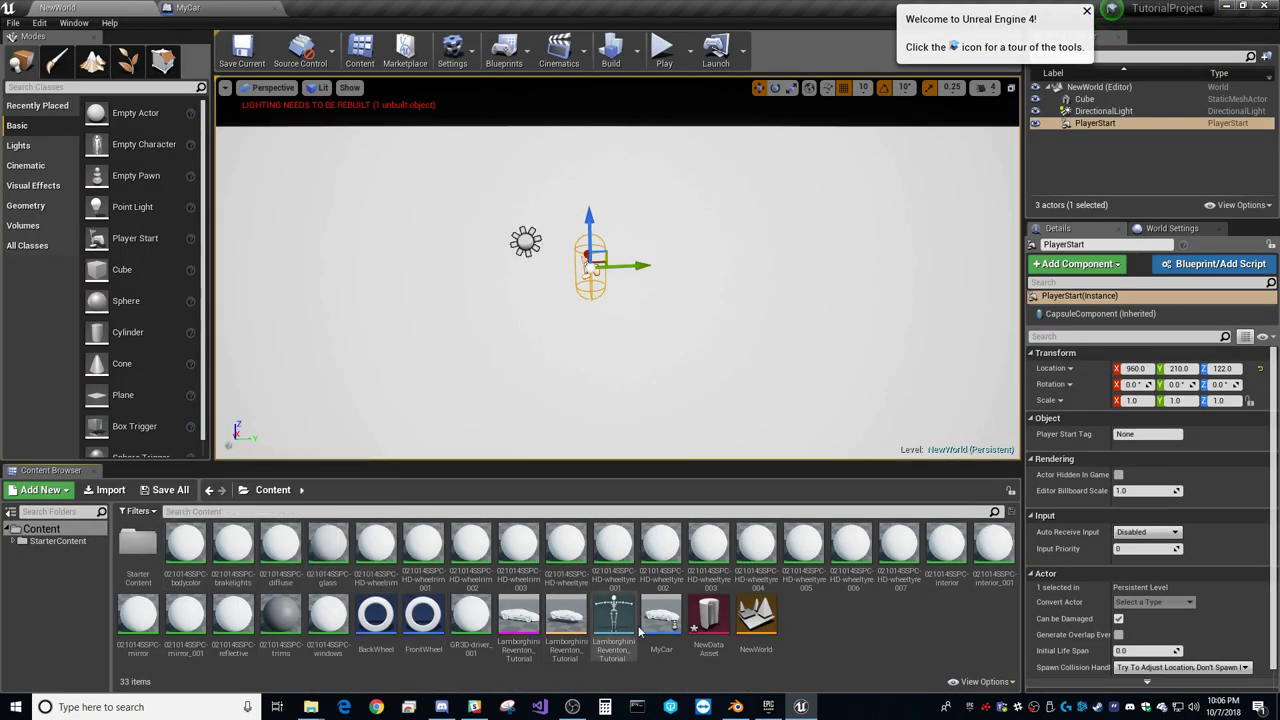
Step: Delete the three default event nodes (BeginPlay, ActorBeginOverlap and Tick) from the MyCar Blueprint's Event Graph
double_click(662, 614)
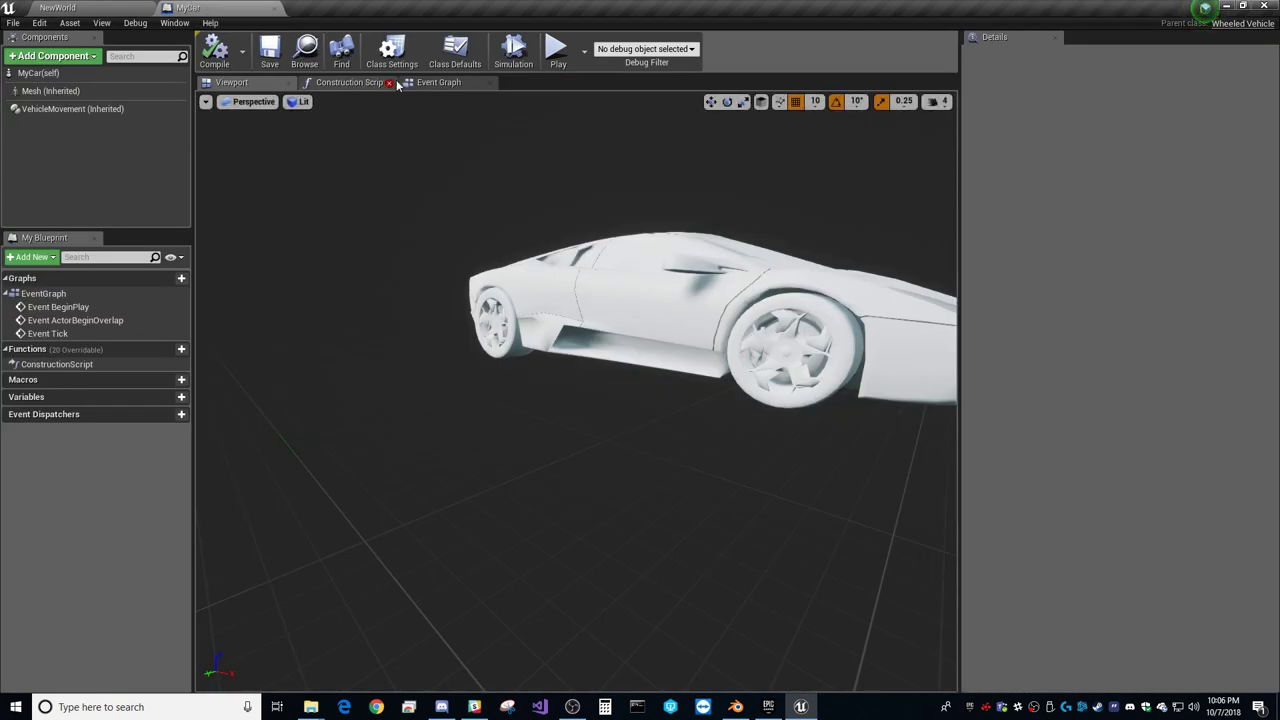
click(440, 83)
drag(474, 207, 289, 569)
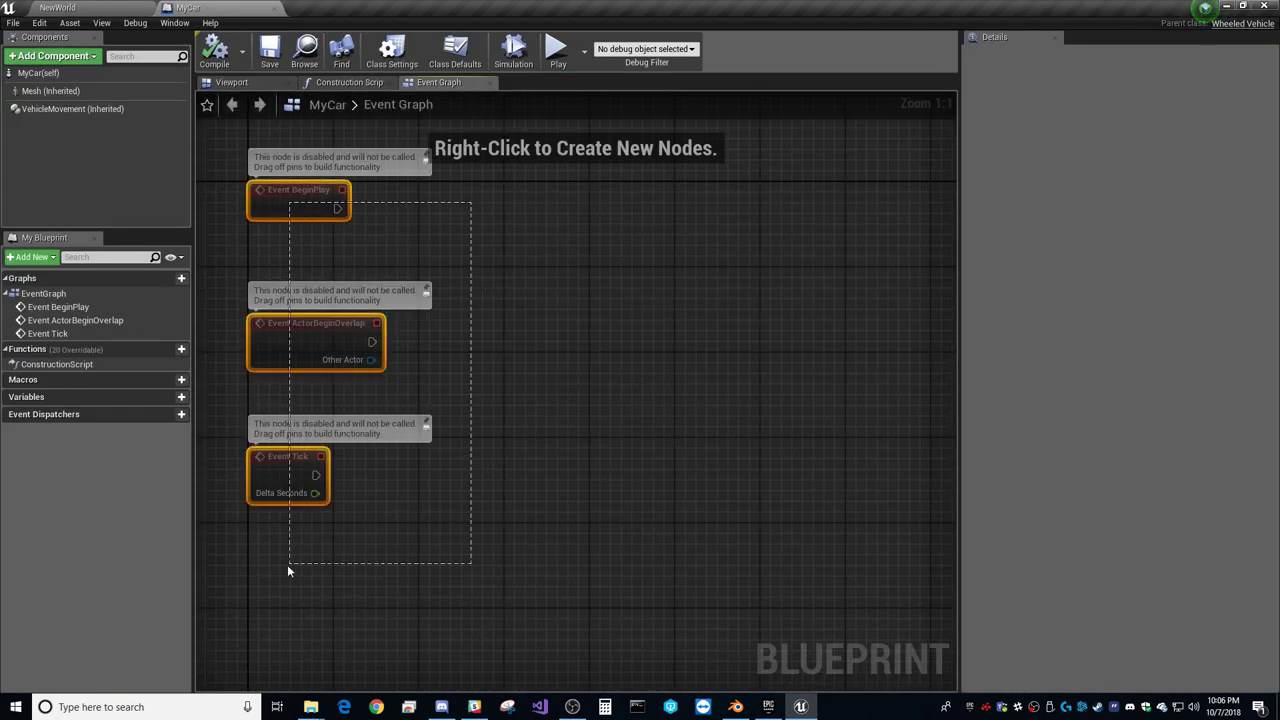
key(Delete)
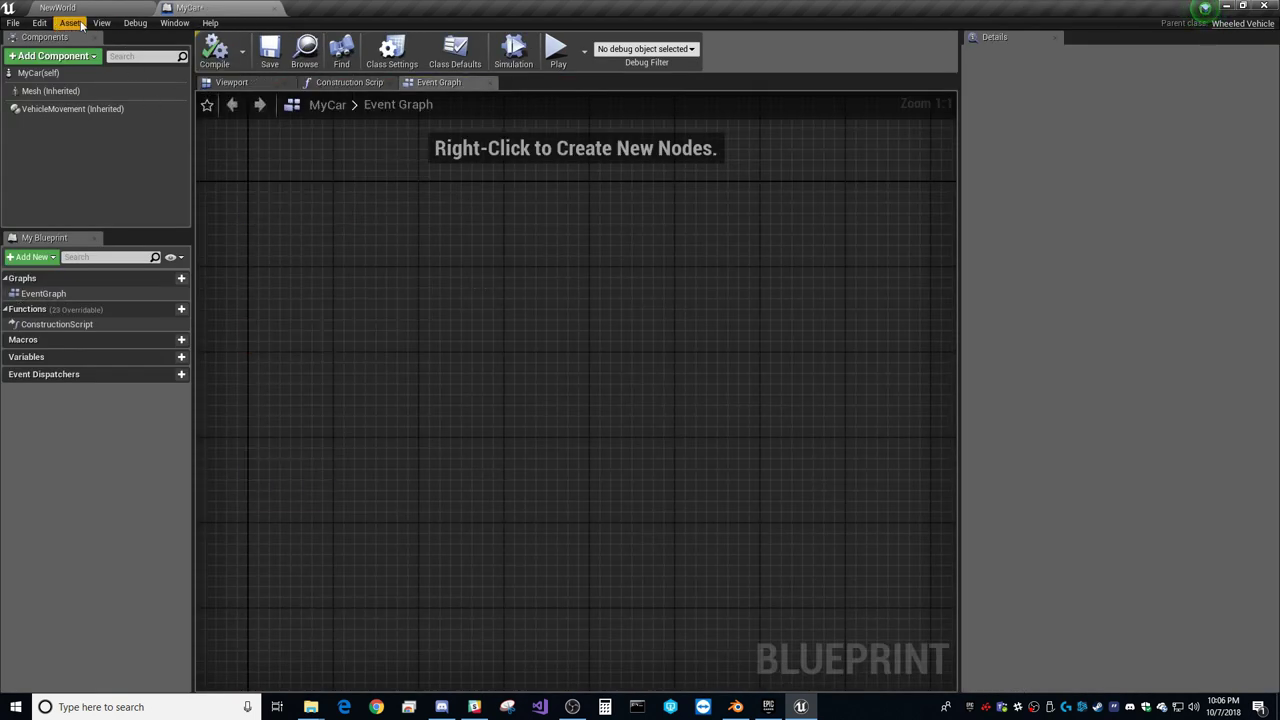
Step: Add two axis mappings in the project's engine Input settings and name the first one Throttle
click(39, 22)
click(80, 183)
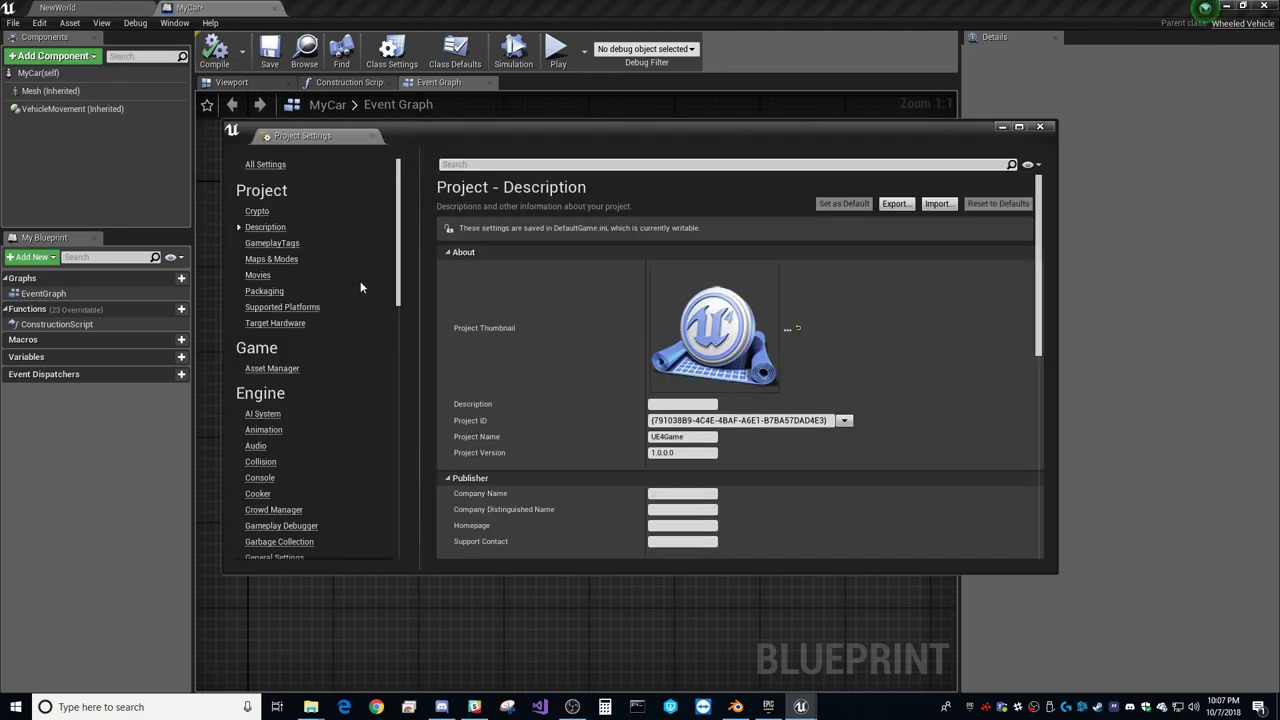
scroll(268, 487, down, 2)
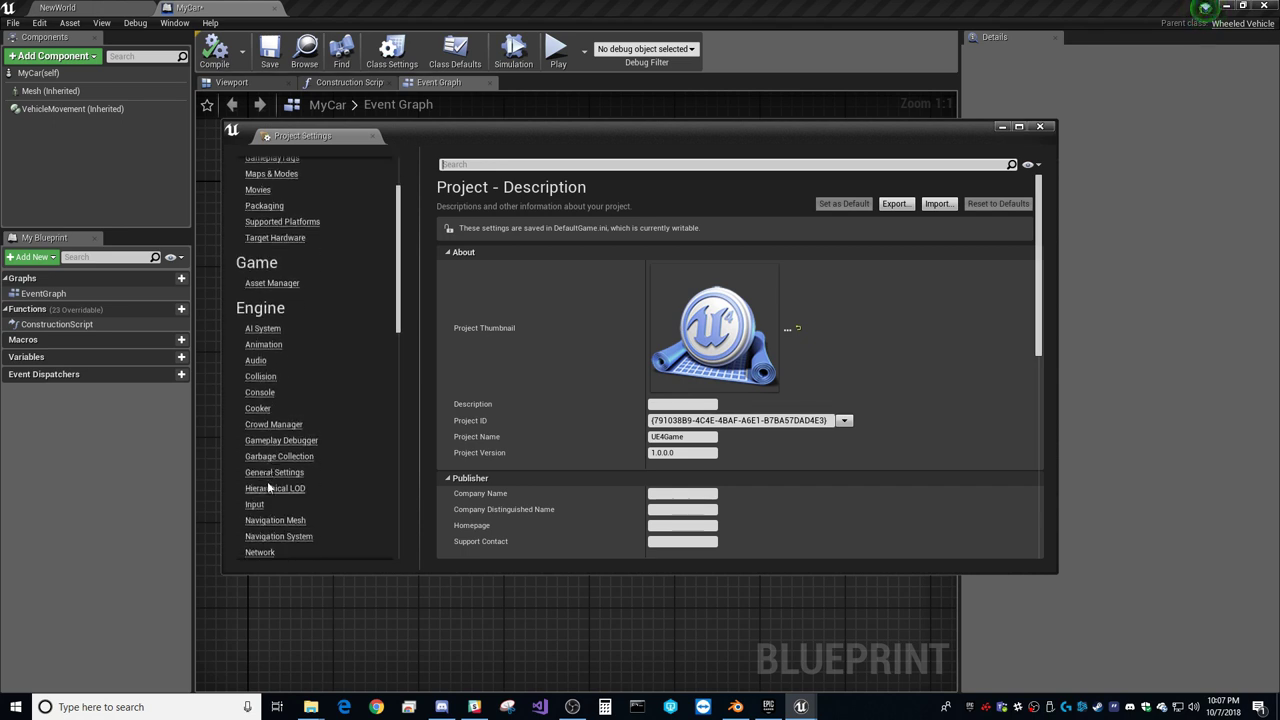
click(255, 504)
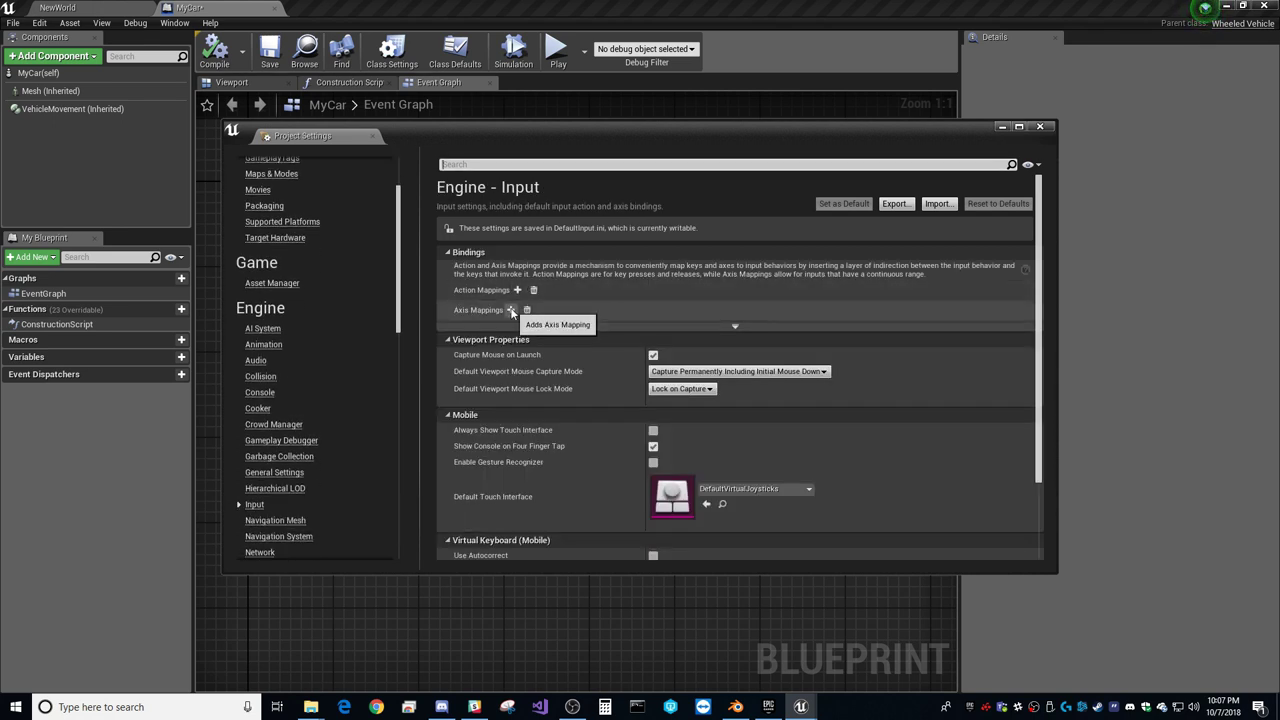
click(511, 310)
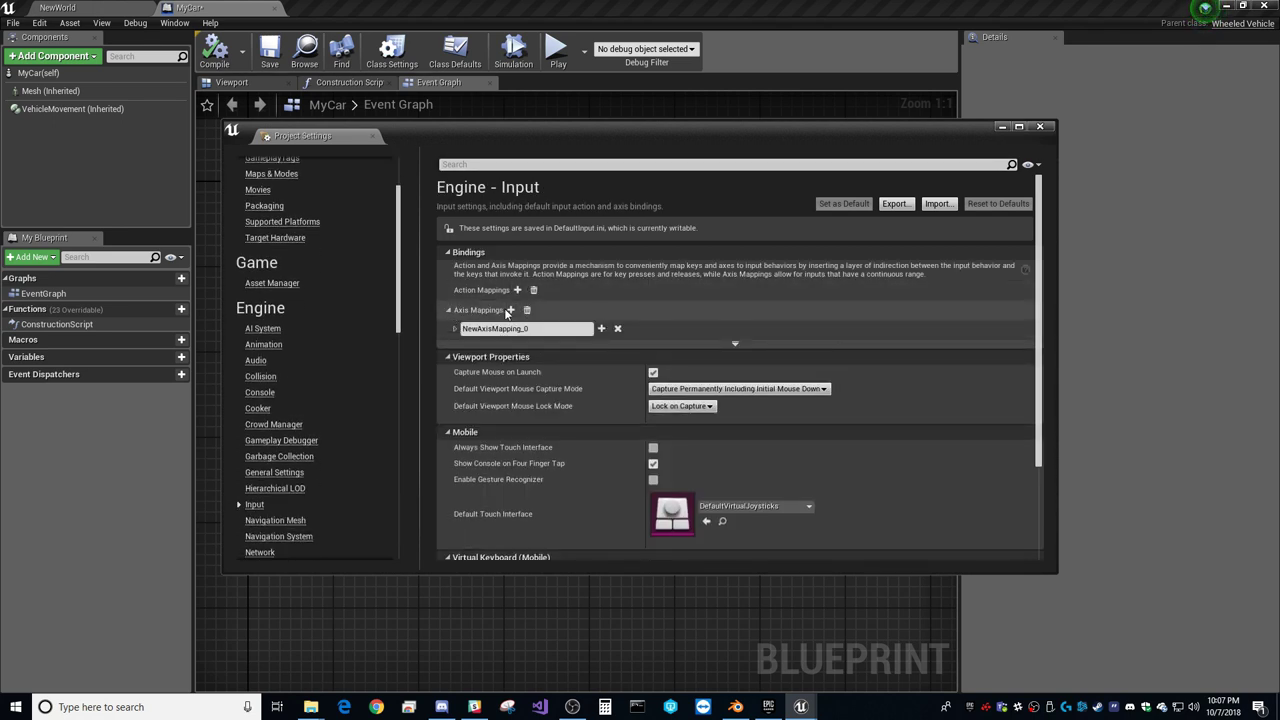
click(511, 310)
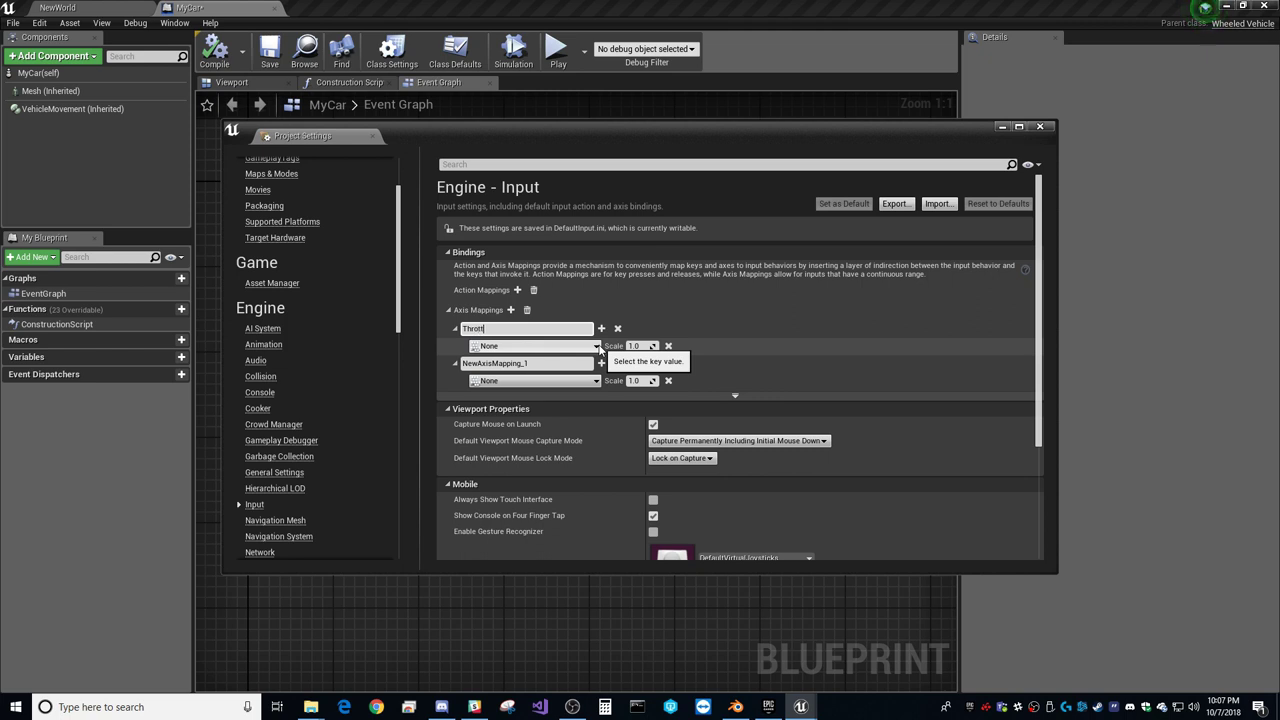
Step: Assign the keyboard W key to the Throttle axis mapping
click(536, 347)
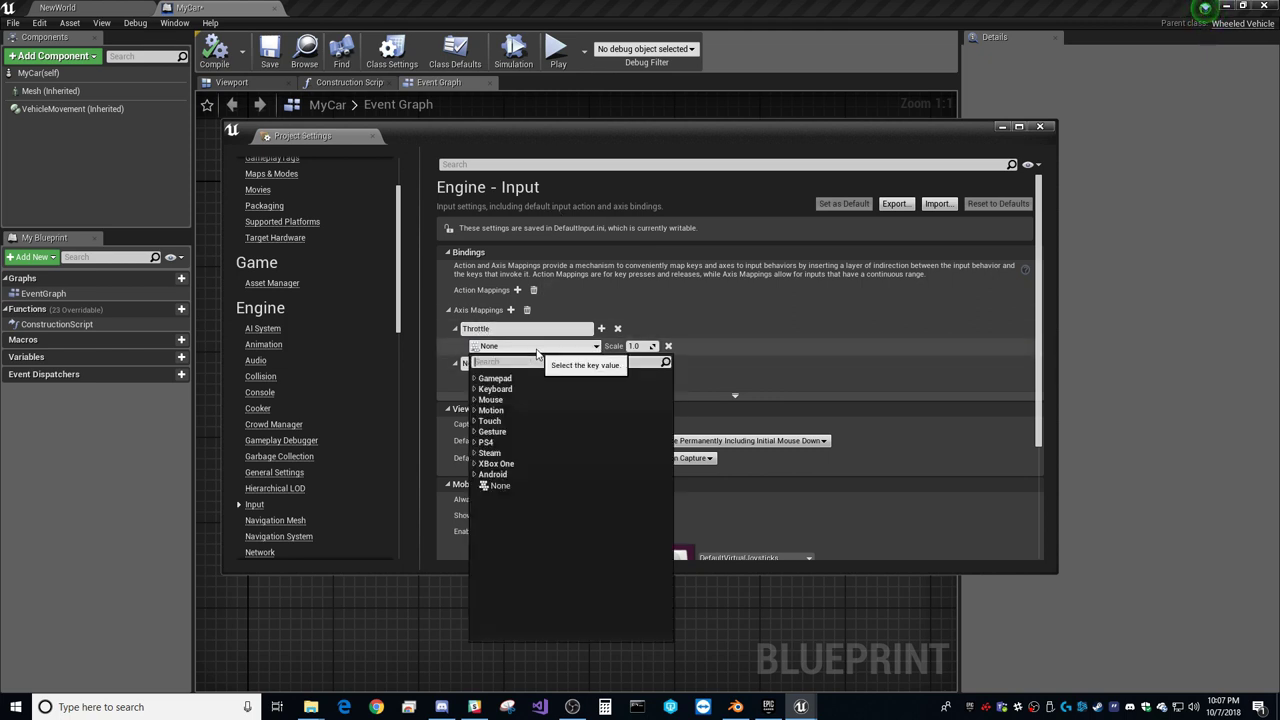
click(536, 347)
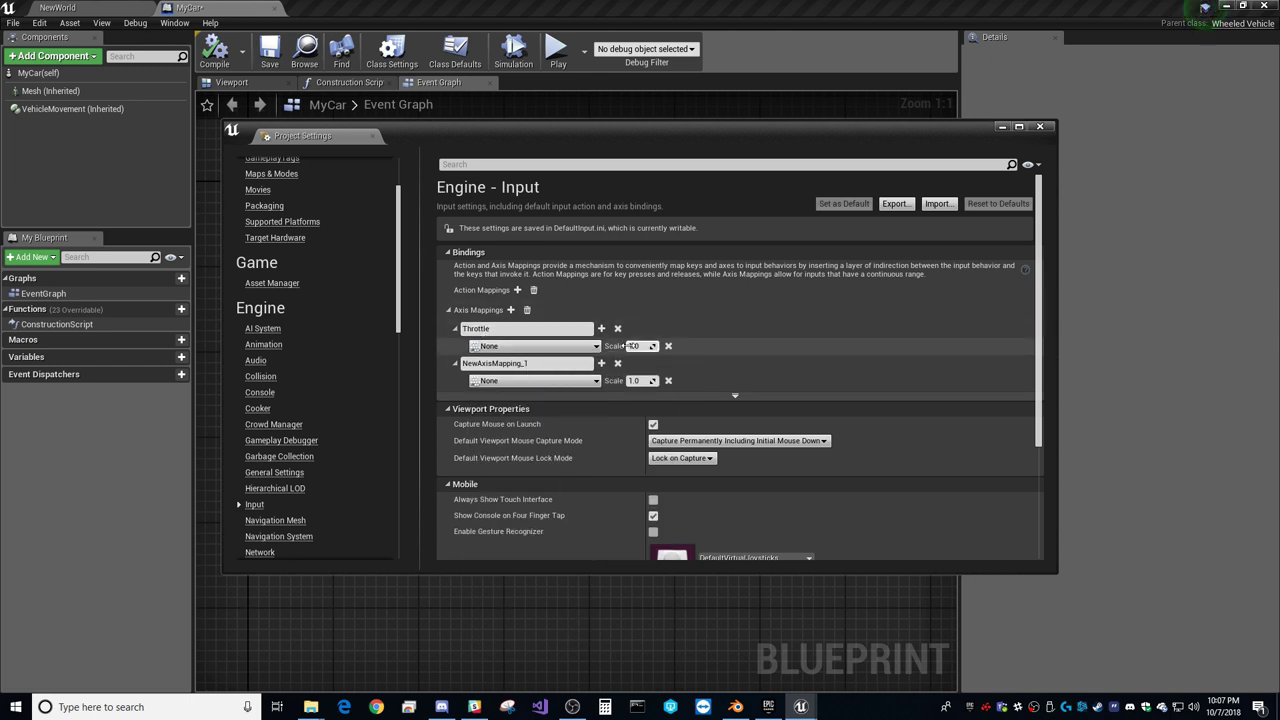
click(534, 347)
click(499, 361)
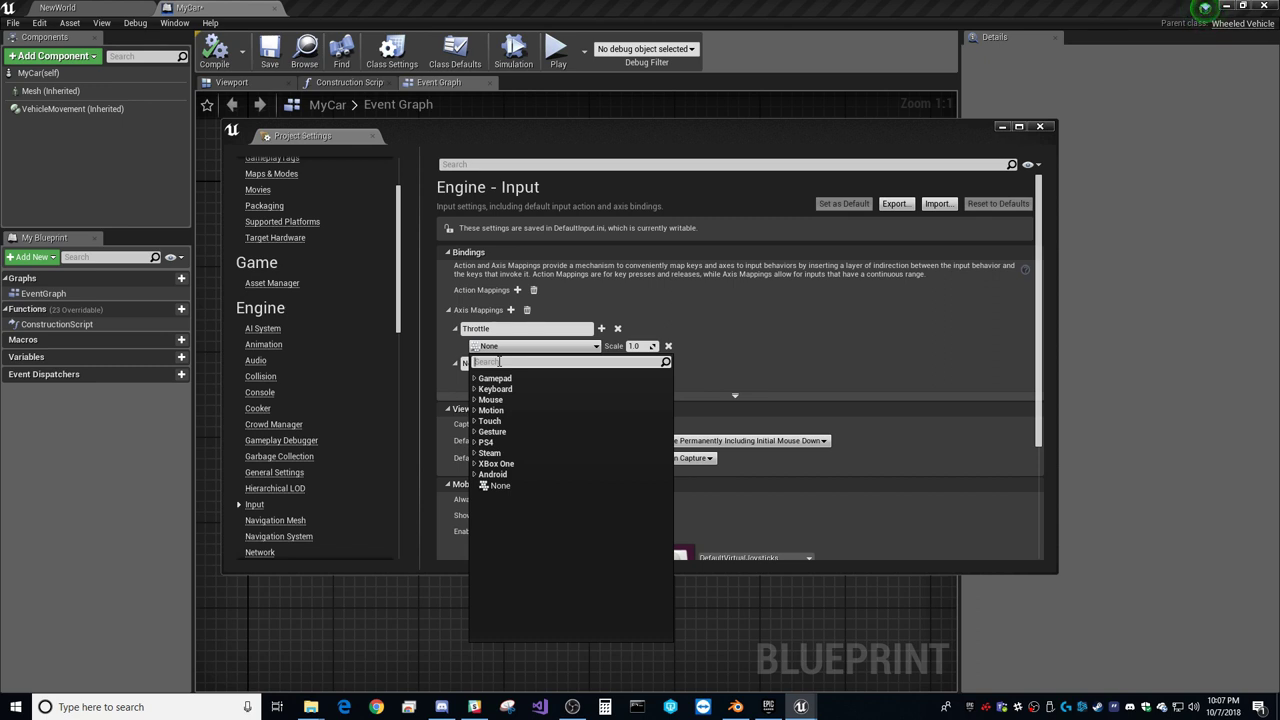
text(W)
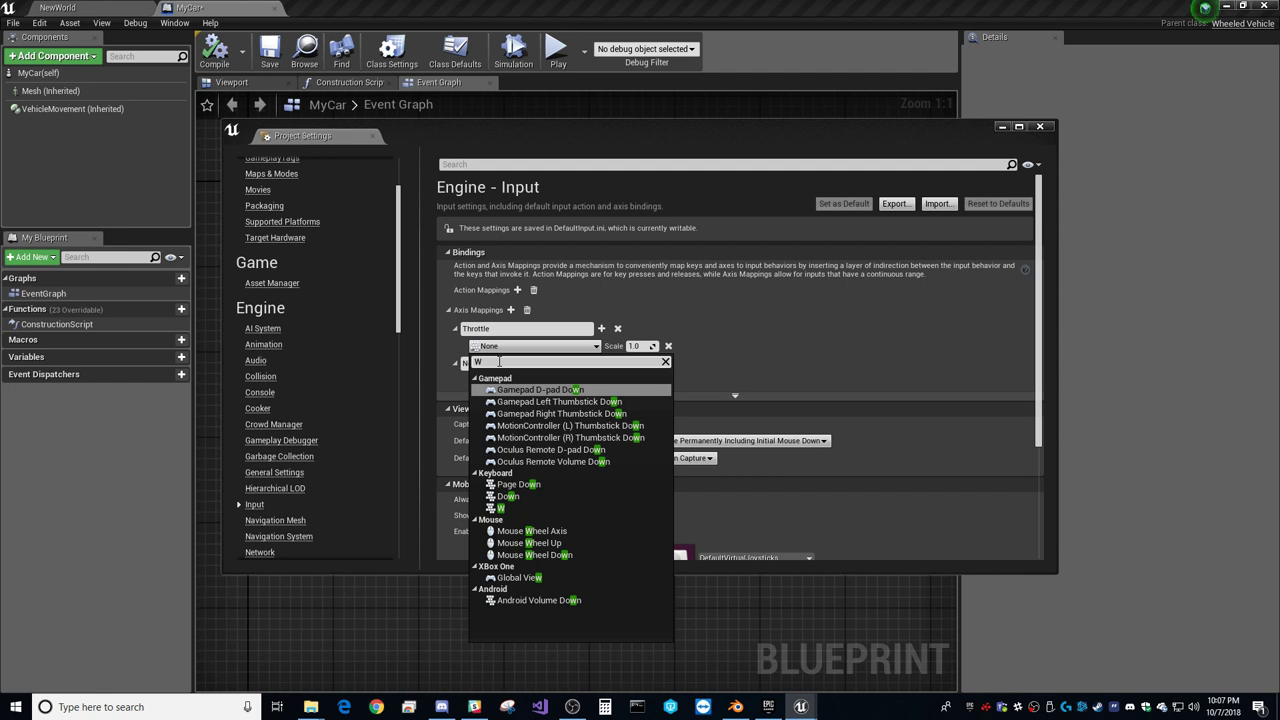
click(505, 508)
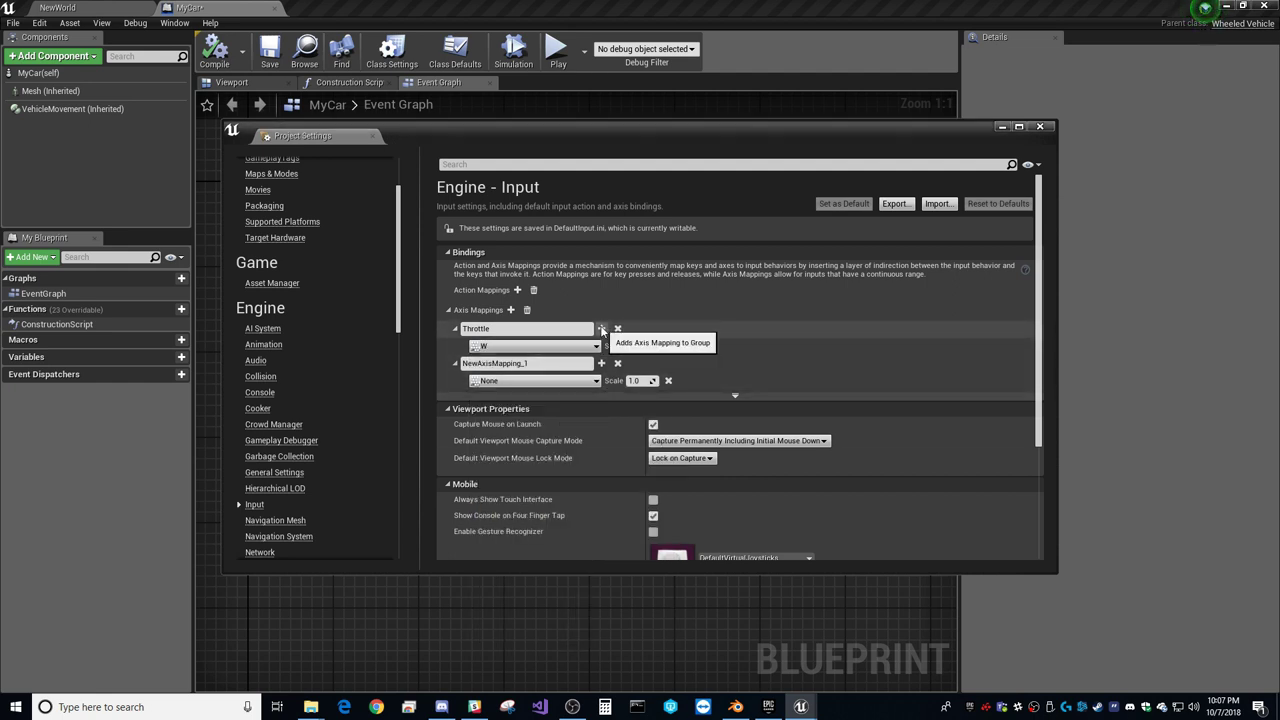
Step: Add a second binding to the Throttle axis mapping with the S key and a scale of -1
click(602, 329)
click(530, 363)
text(s)
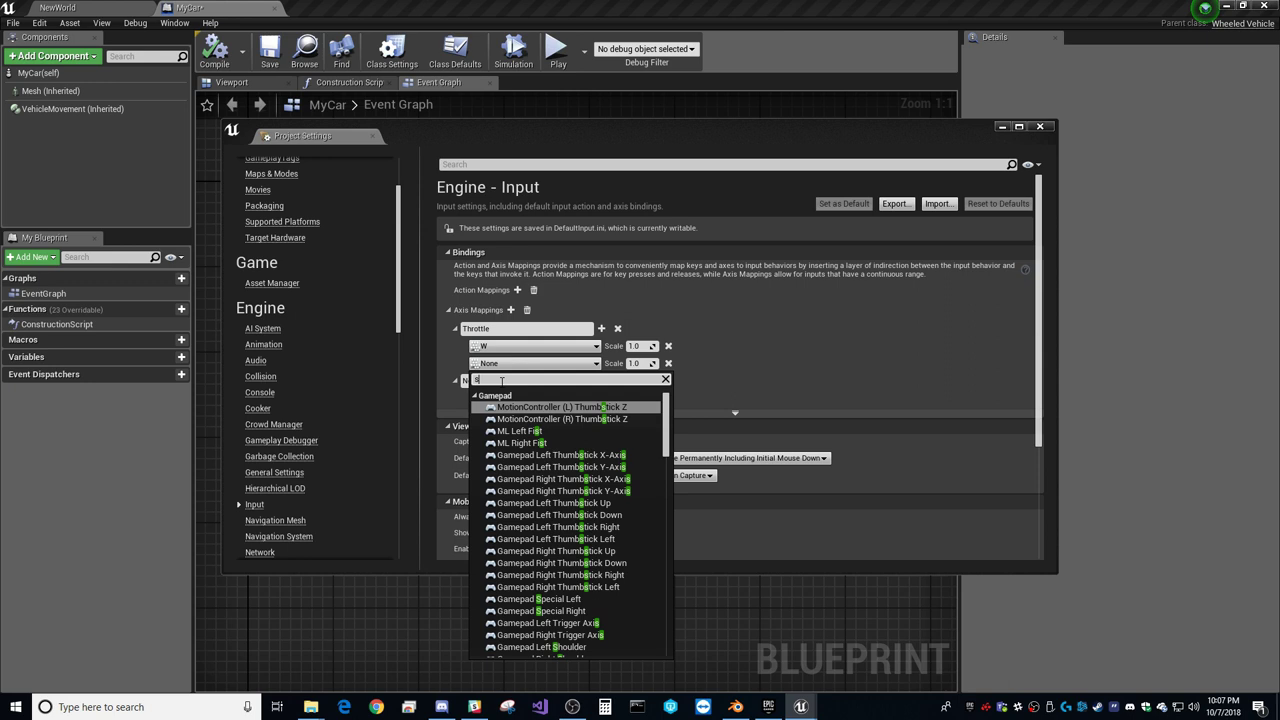
scroll(545, 486, down, 2)
scroll(545, 486, down, 10)
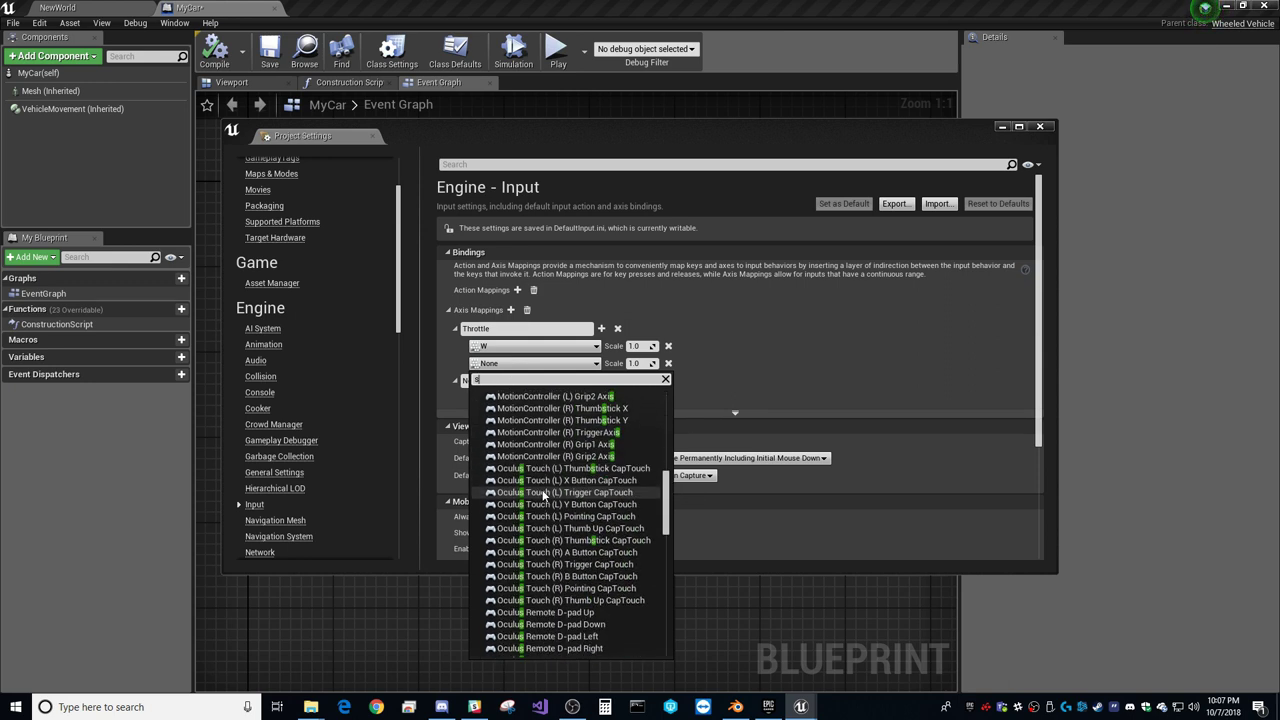
click(505, 523)
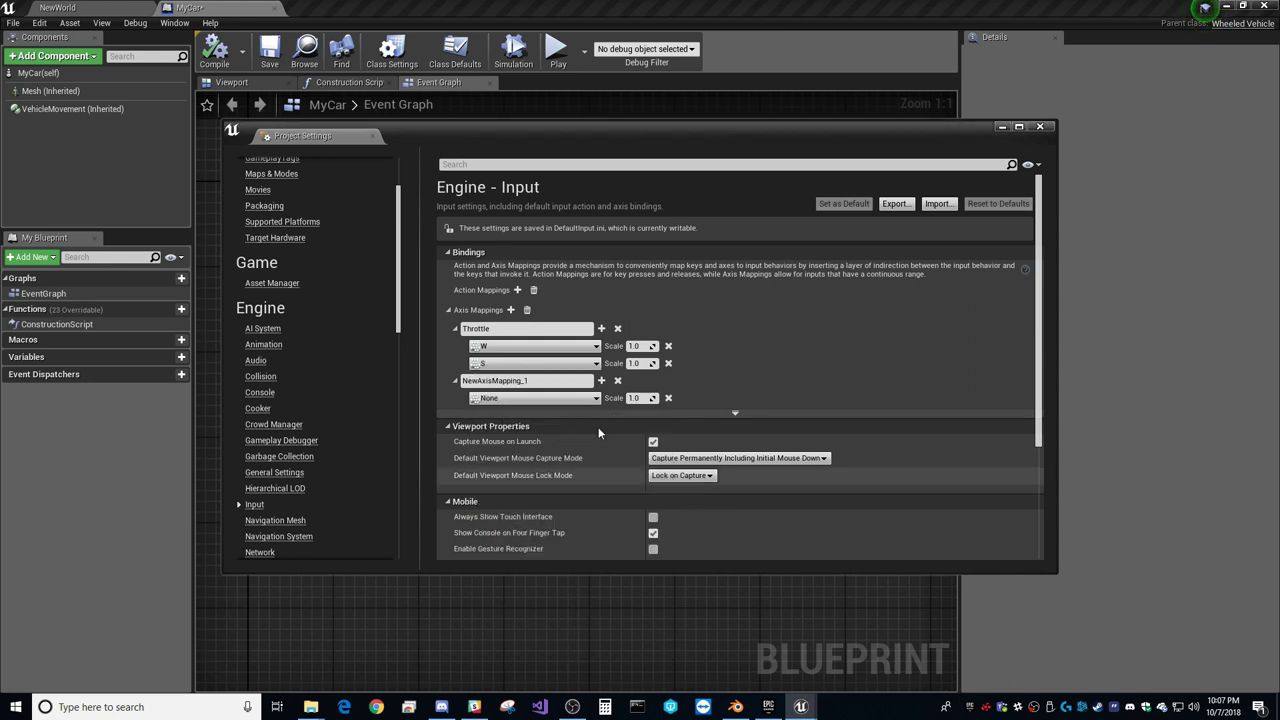
click(648, 346)
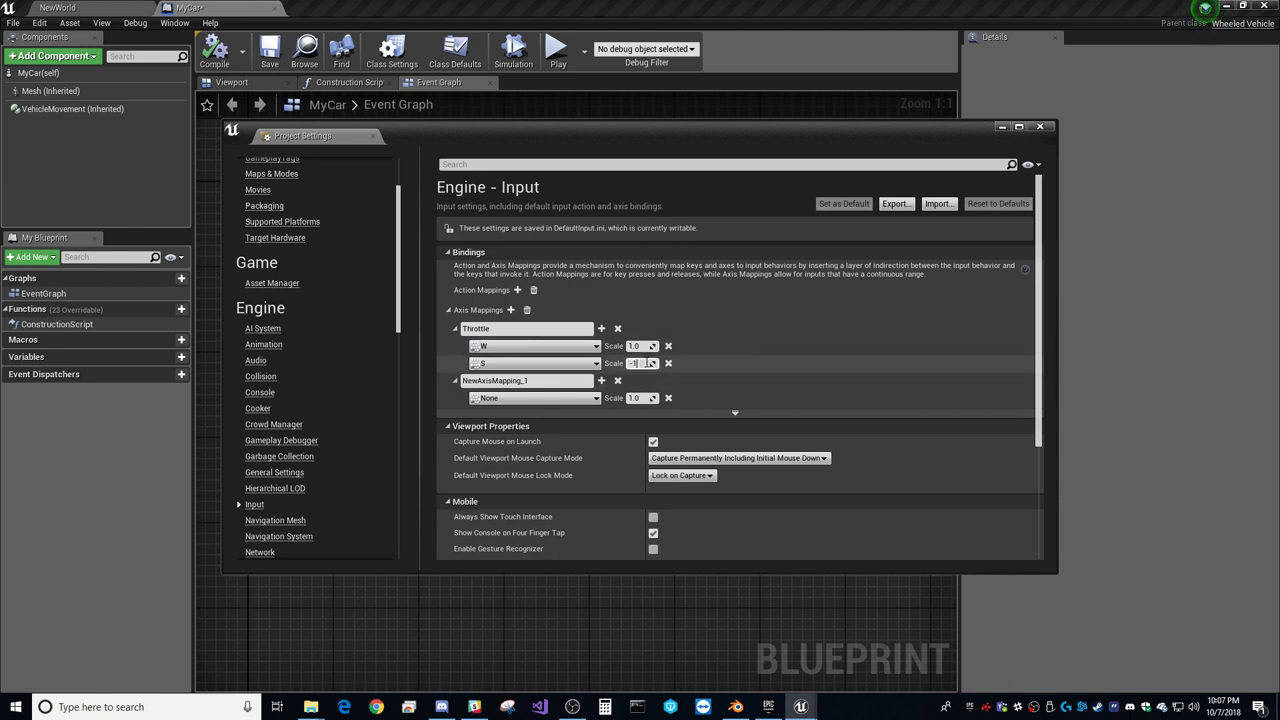
text(-1)
key(Return)
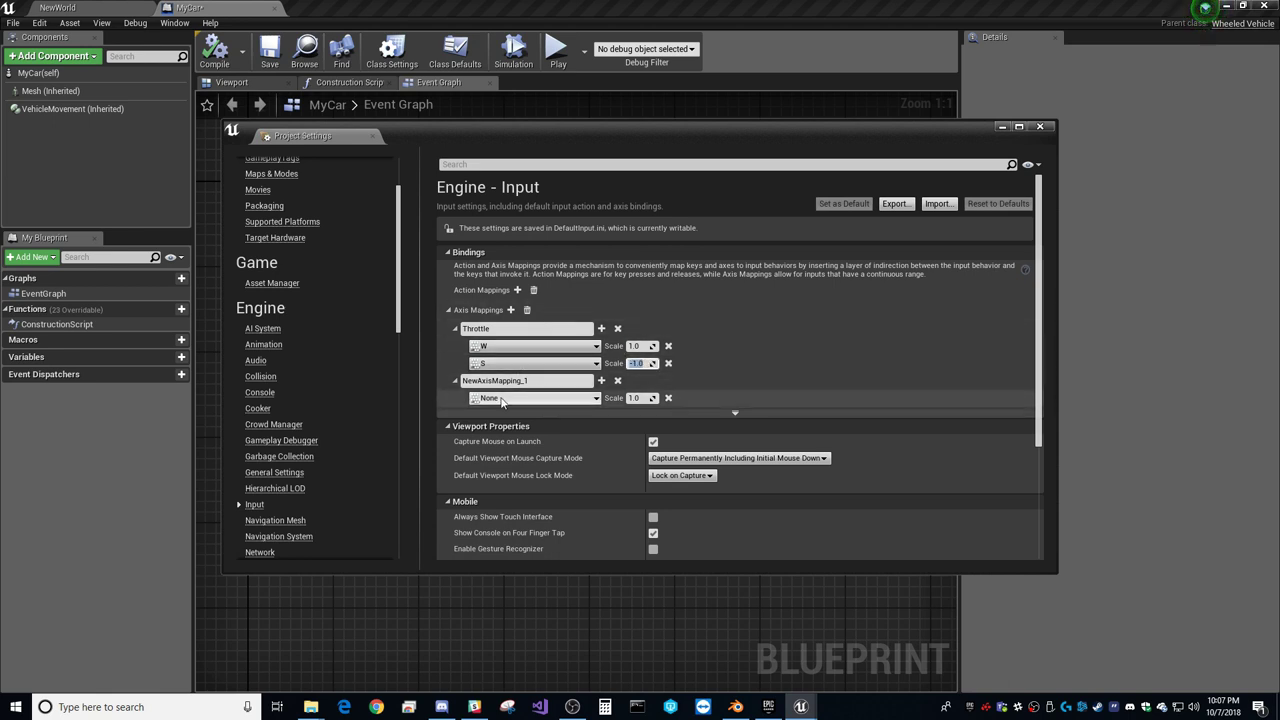
Step: Rename the second axis mapping to Steering and add another key binding to it
text(S)
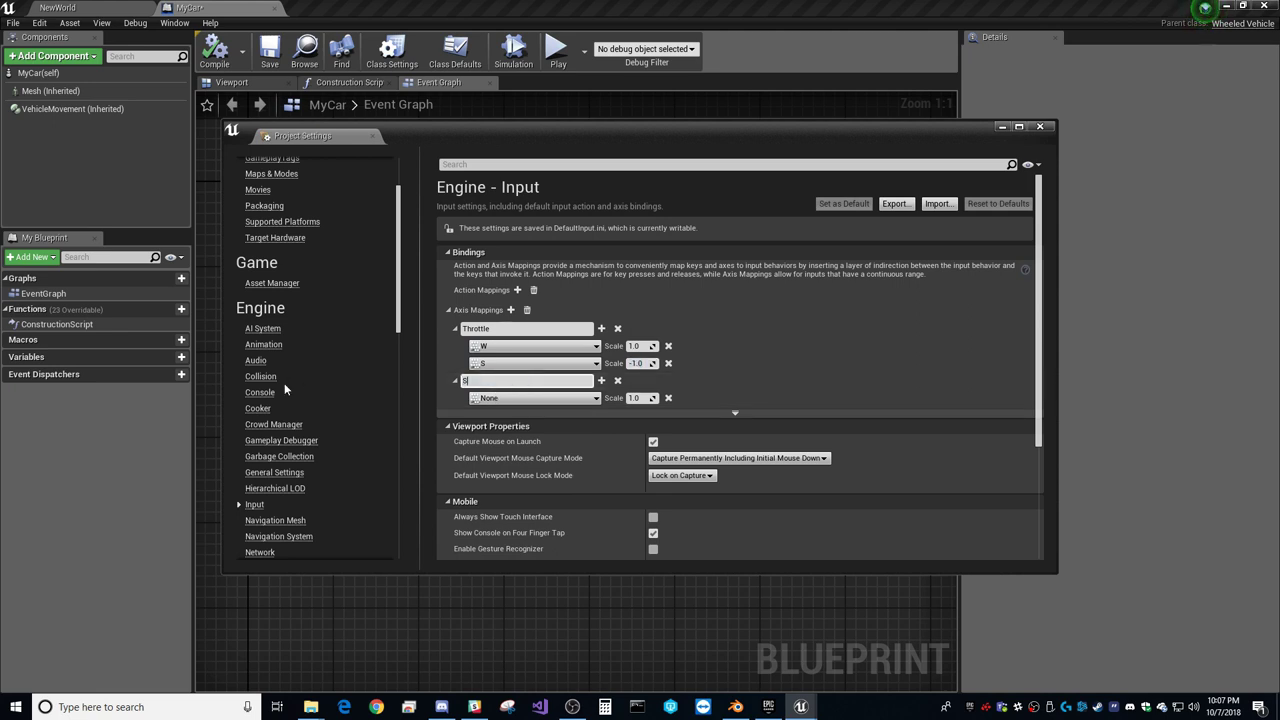
text(teering)
key(Return)
click(601, 380)
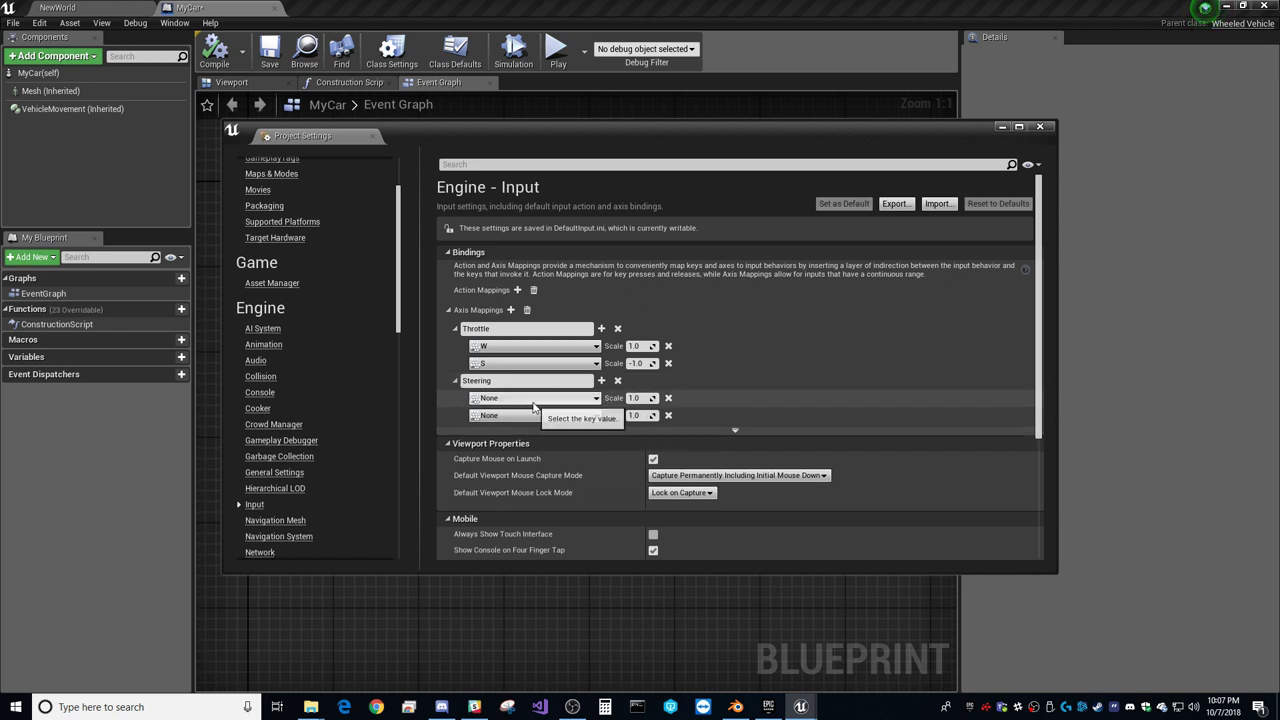
Step: Assign the keyboard A key to the first Steering binding and the D key to the second
click(535, 415)
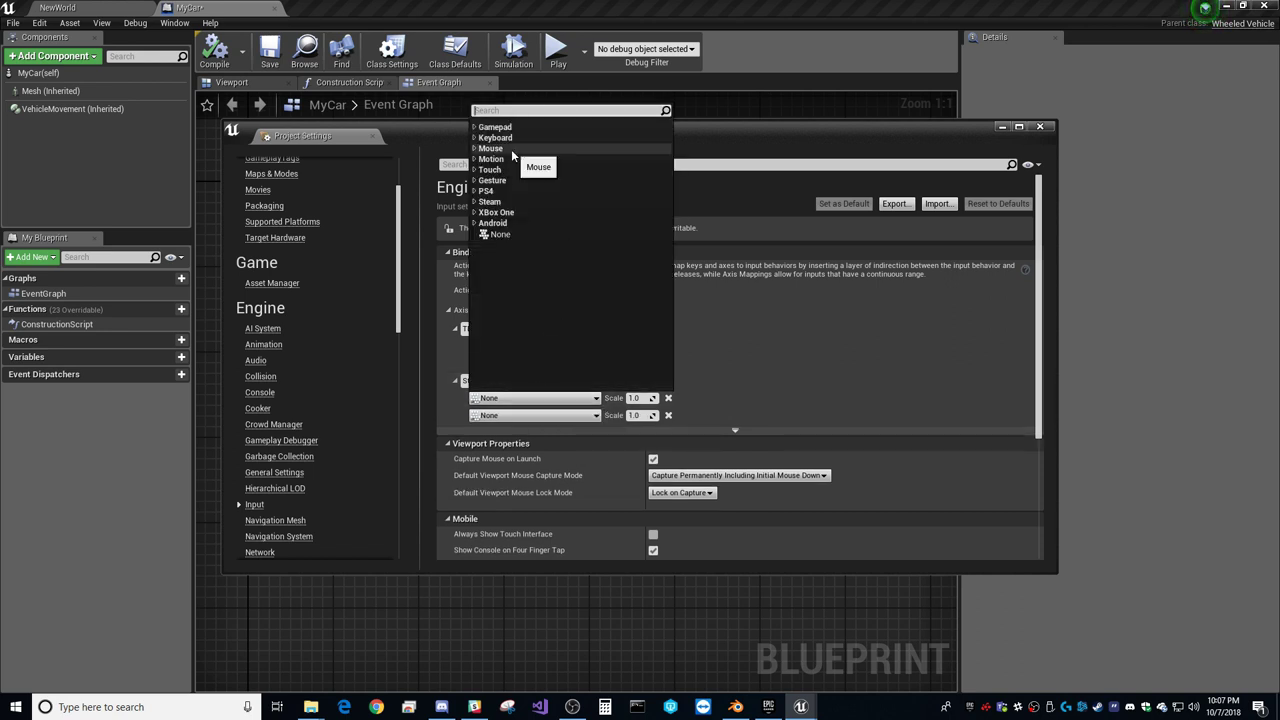
text(a)
scroll(563, 287, down, 2)
scroll(563, 287, down, 15)
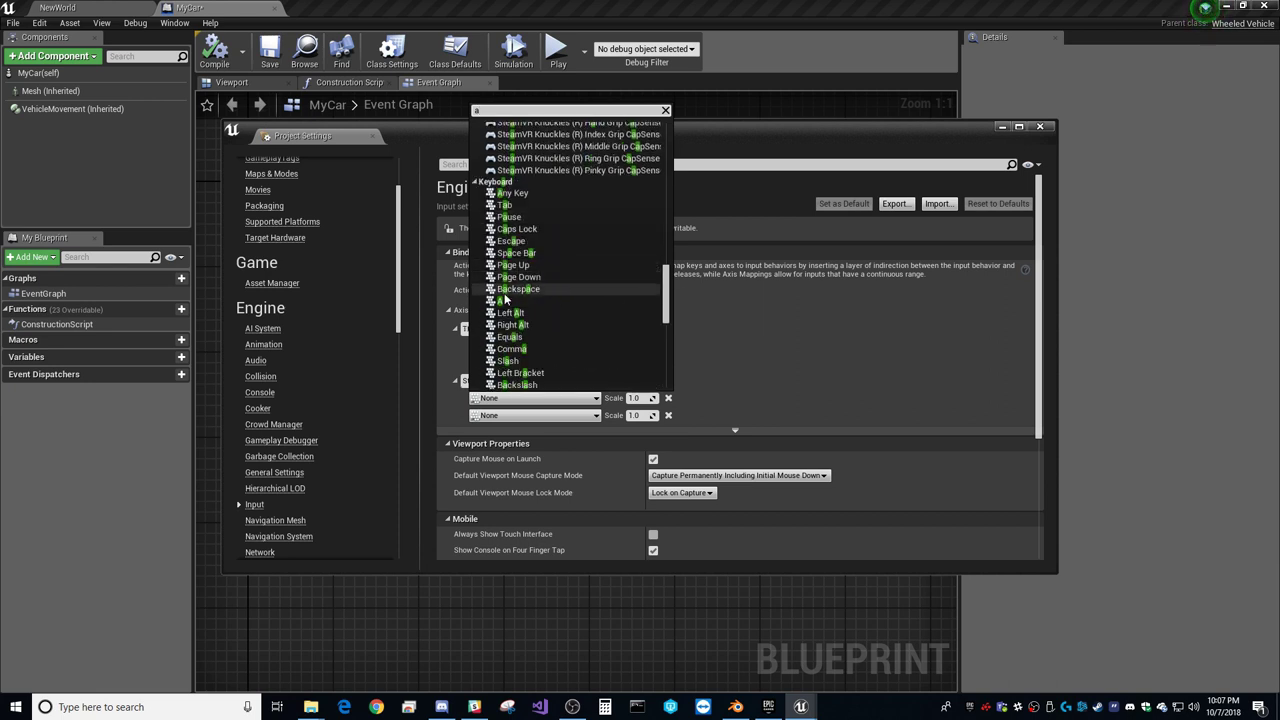
click(510, 302)
click(544, 418)
text(d)
scroll(552, 298, down, 10)
scroll(551, 295, down, 3)
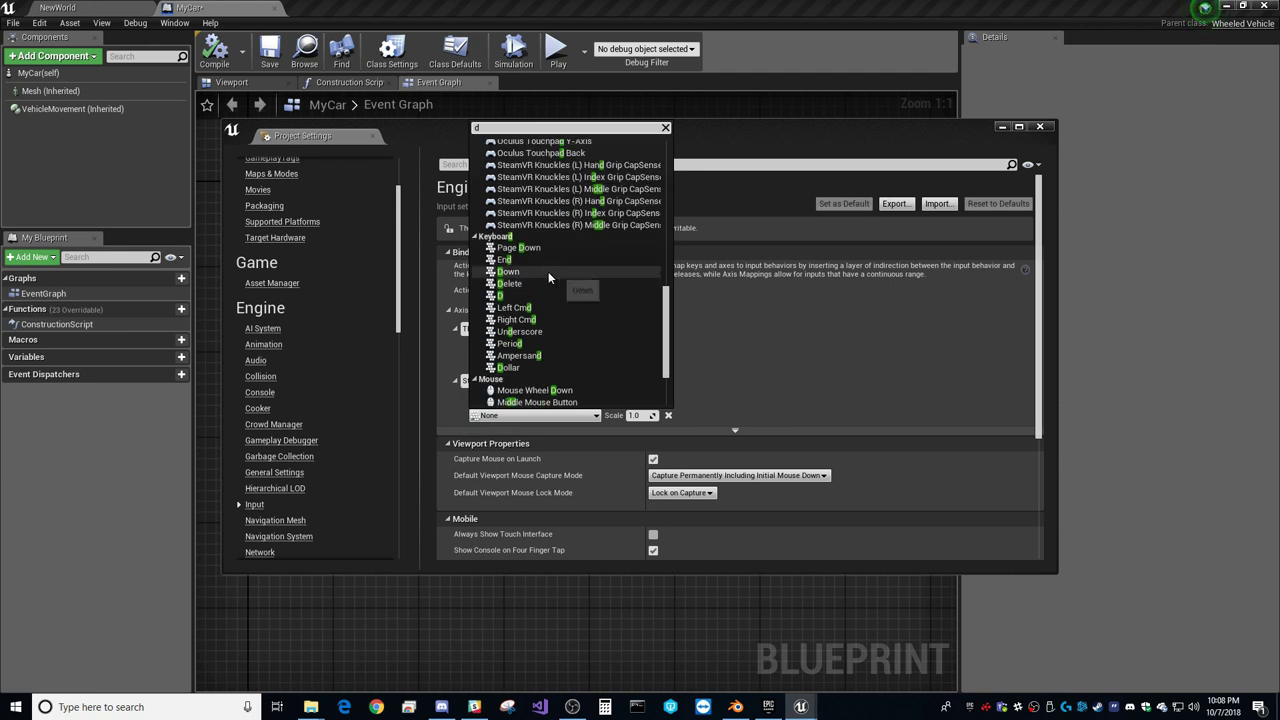
click(577, 288)
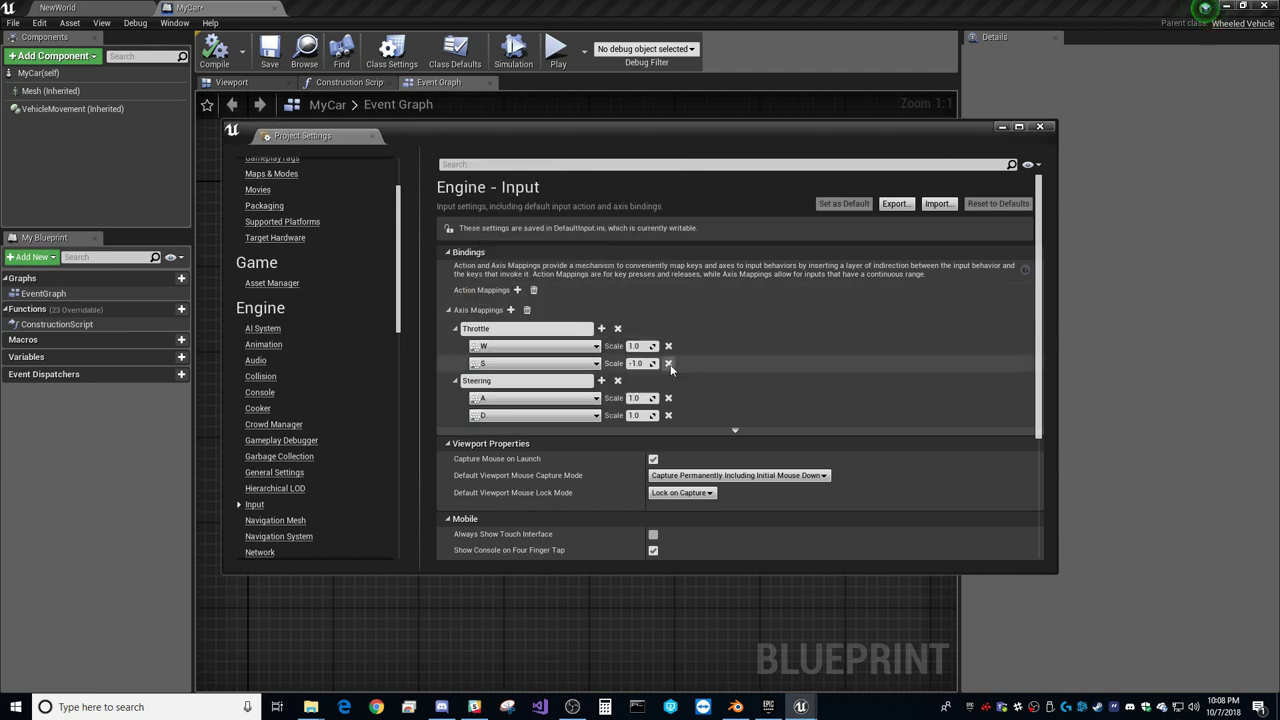
Step: Set the scale of the Steering mapping's A key to -1 and close the project settings
click(638, 398)
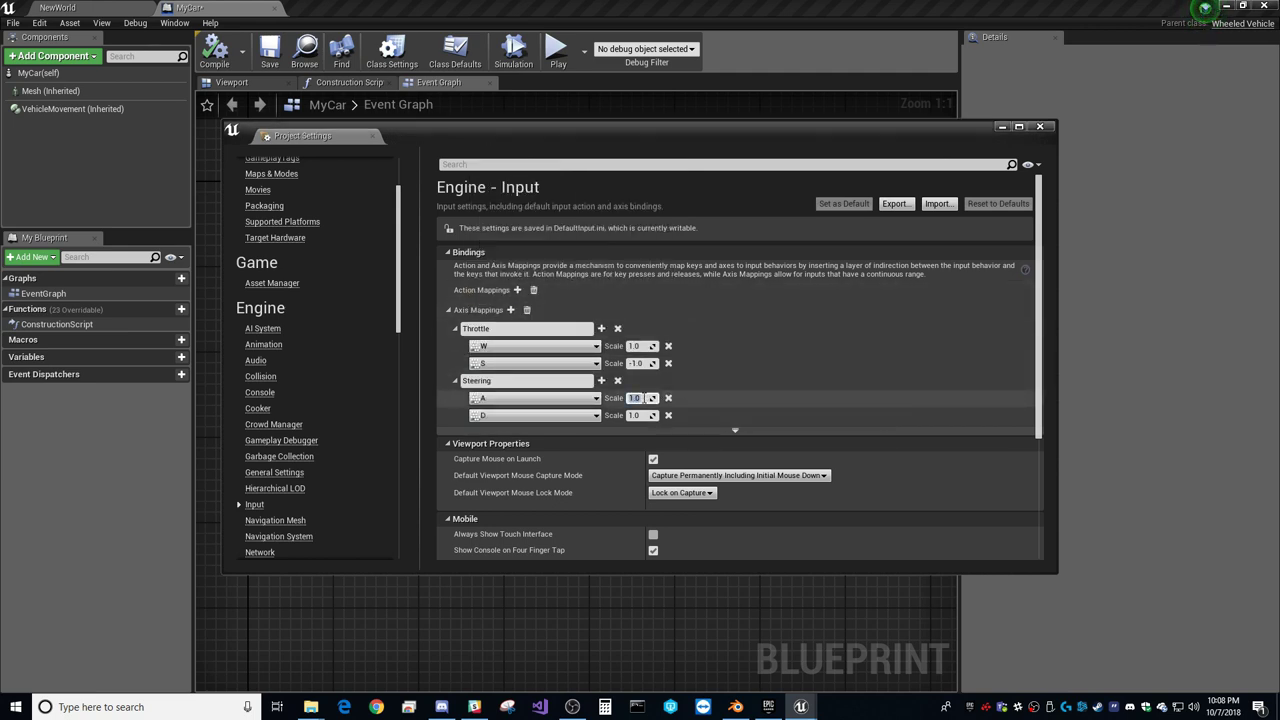
text(-1)
key(Return)
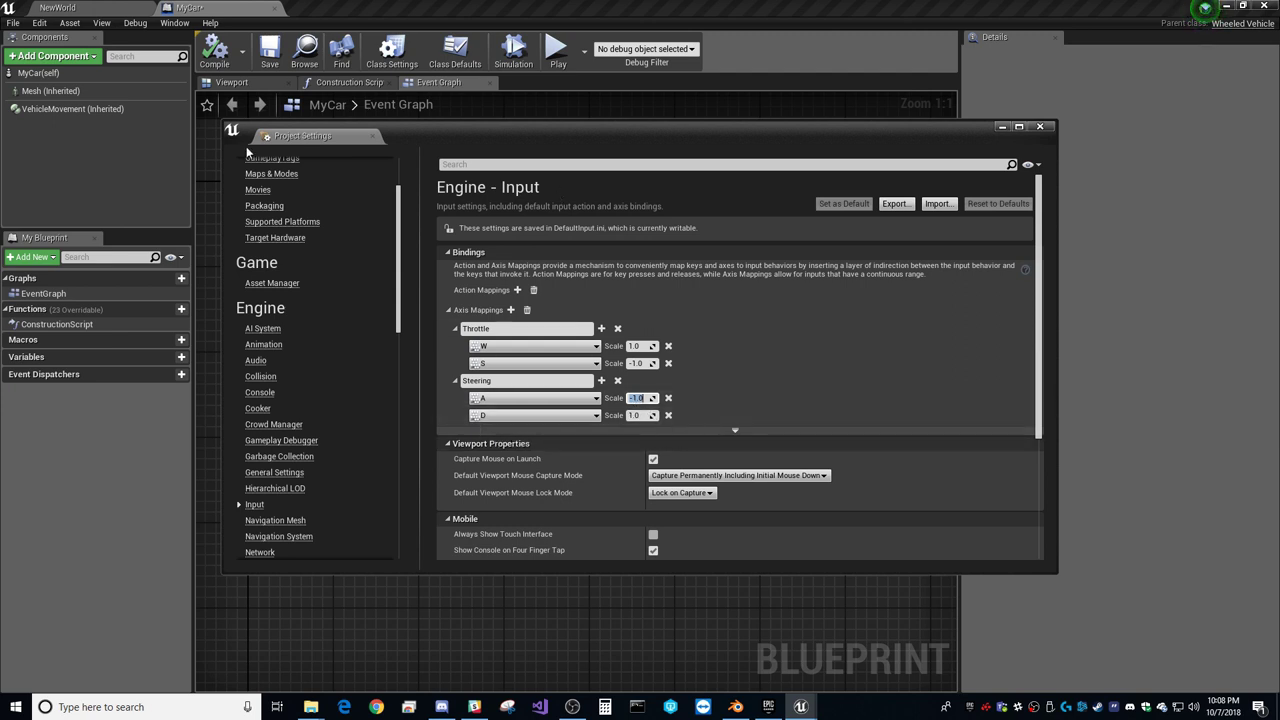
click(831, 151)
click(1040, 127)
Step: Add the Throttle axis event node to MyCar's event graph
right_click(435, 286)
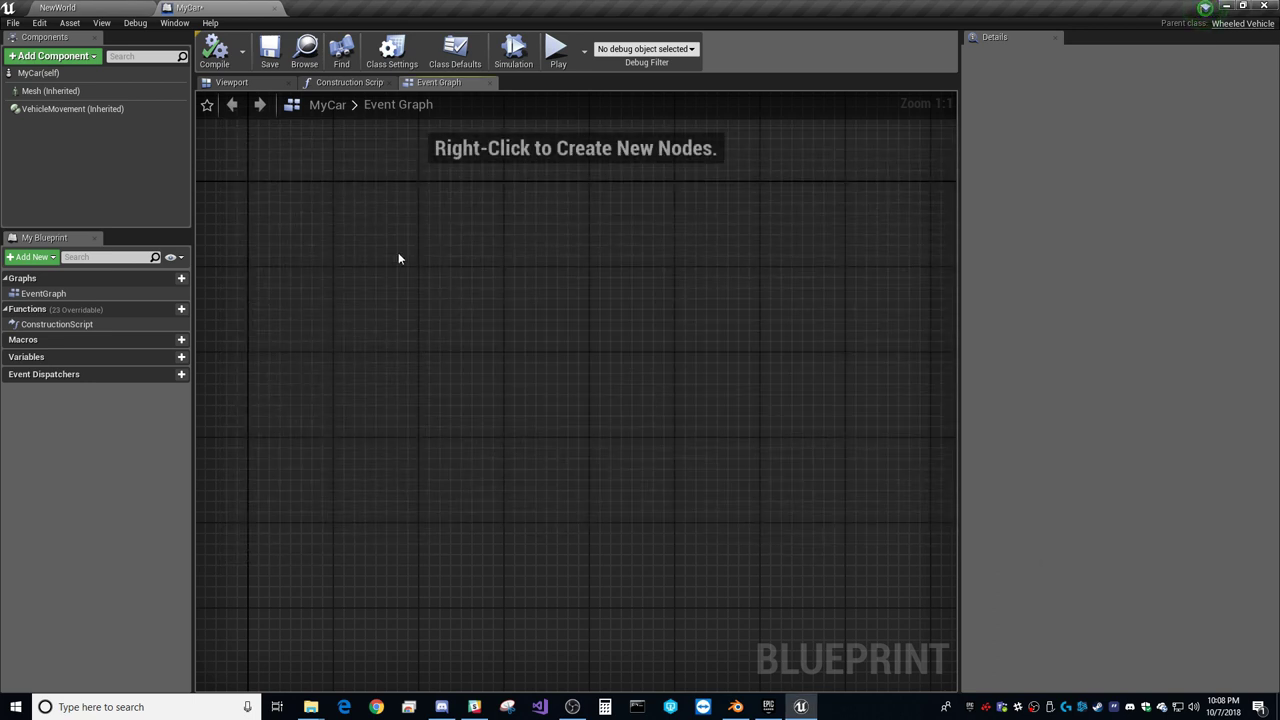
click(285, 138)
right_drag(296, 166, 465, 327)
scroll(465, 327, down, 2)
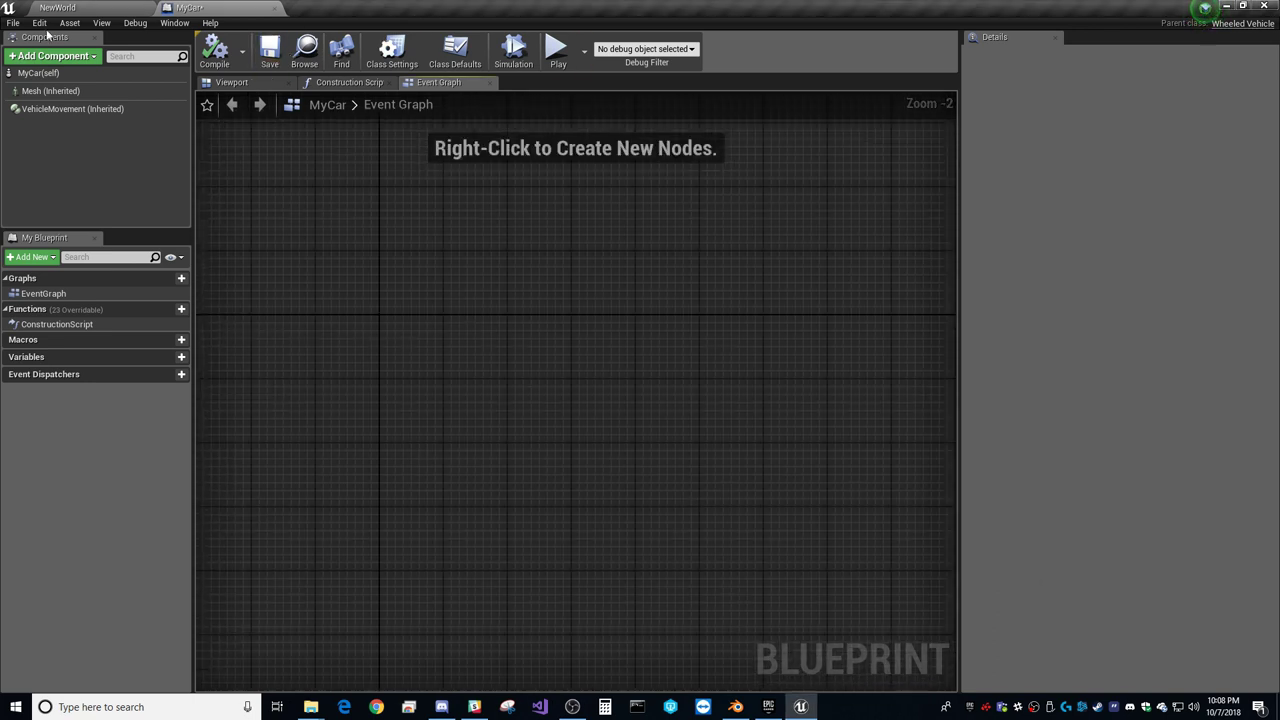
scroll(403, 372, up, 2)
right_drag(369, 314, 446, 309)
right_click(444, 303)
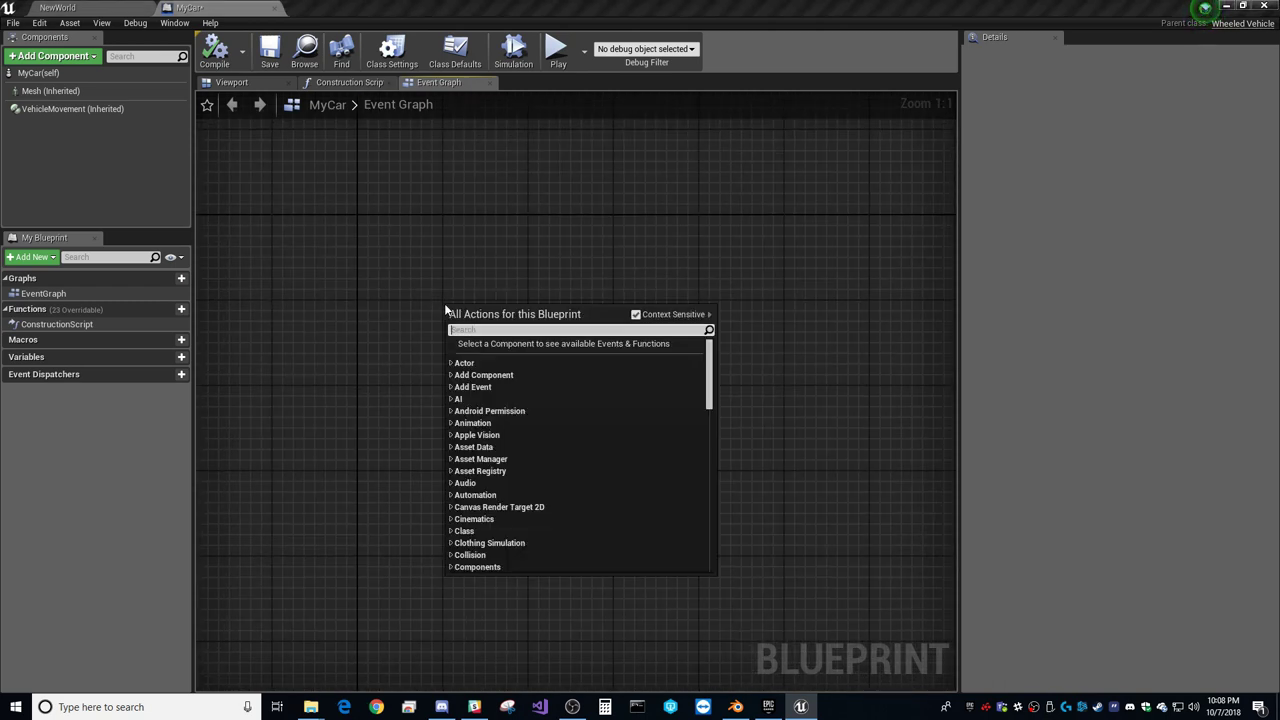
text(i)
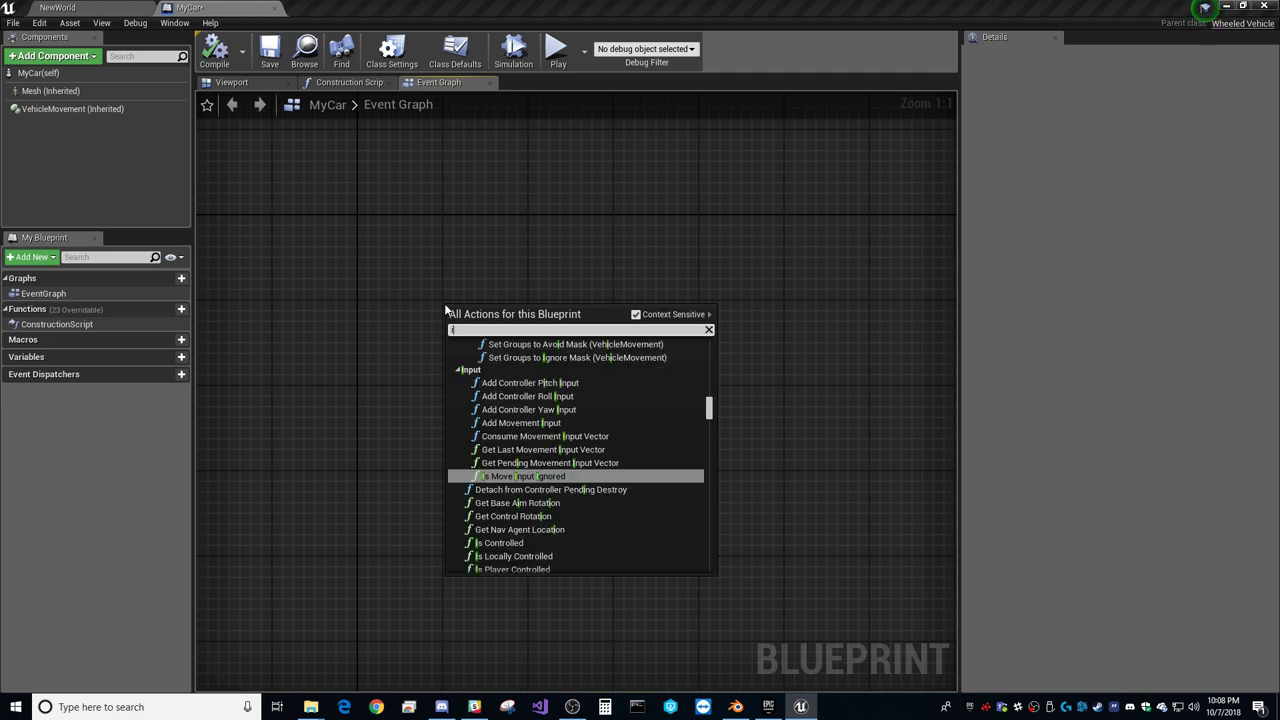
text(np)
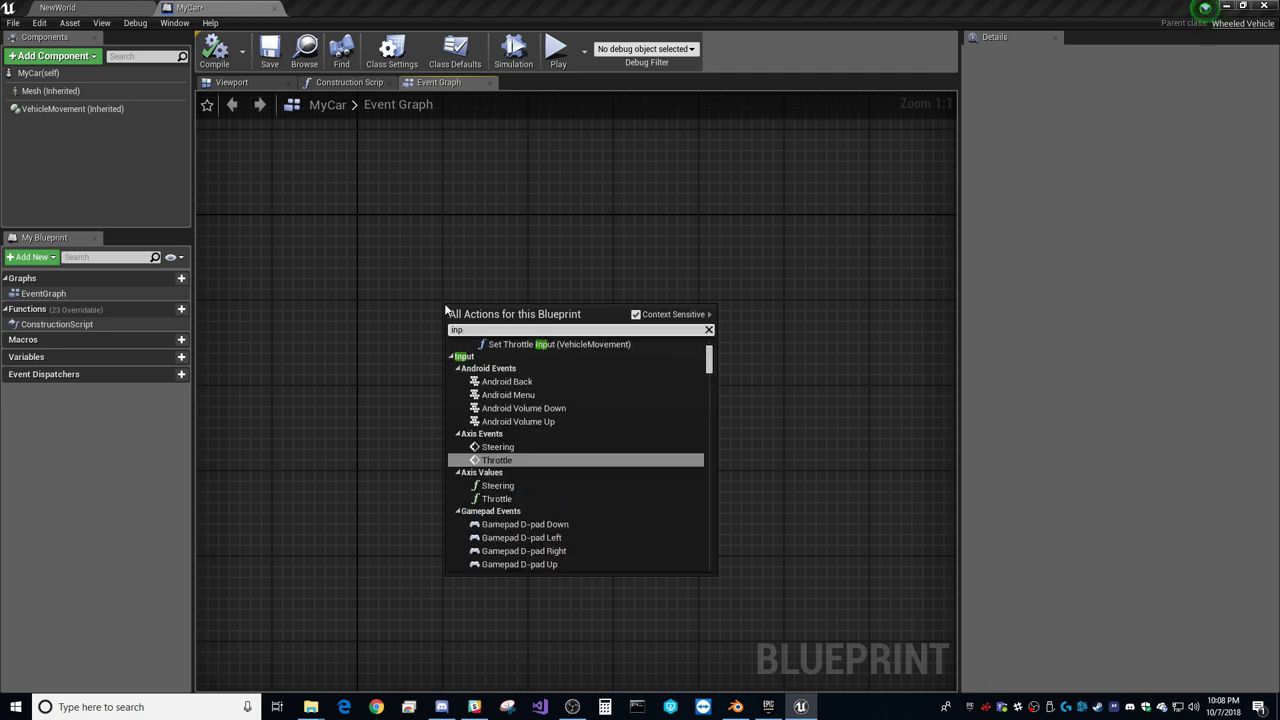
click(505, 460)
Step: Add the Steering axis event node and align it below the InputAxis Throttle node
right_click(484, 458)
text(steer)
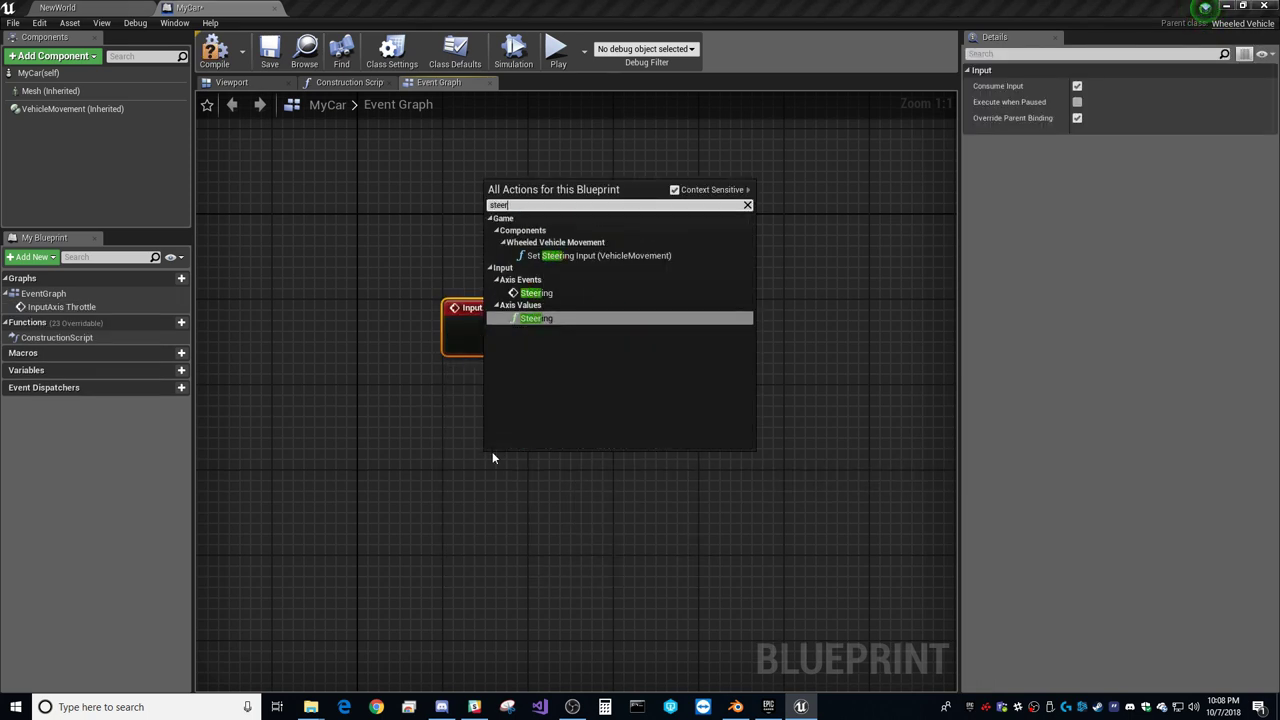
click(536, 292)
drag(510, 490, 407, 459)
drag(496, 328, 411, 243)
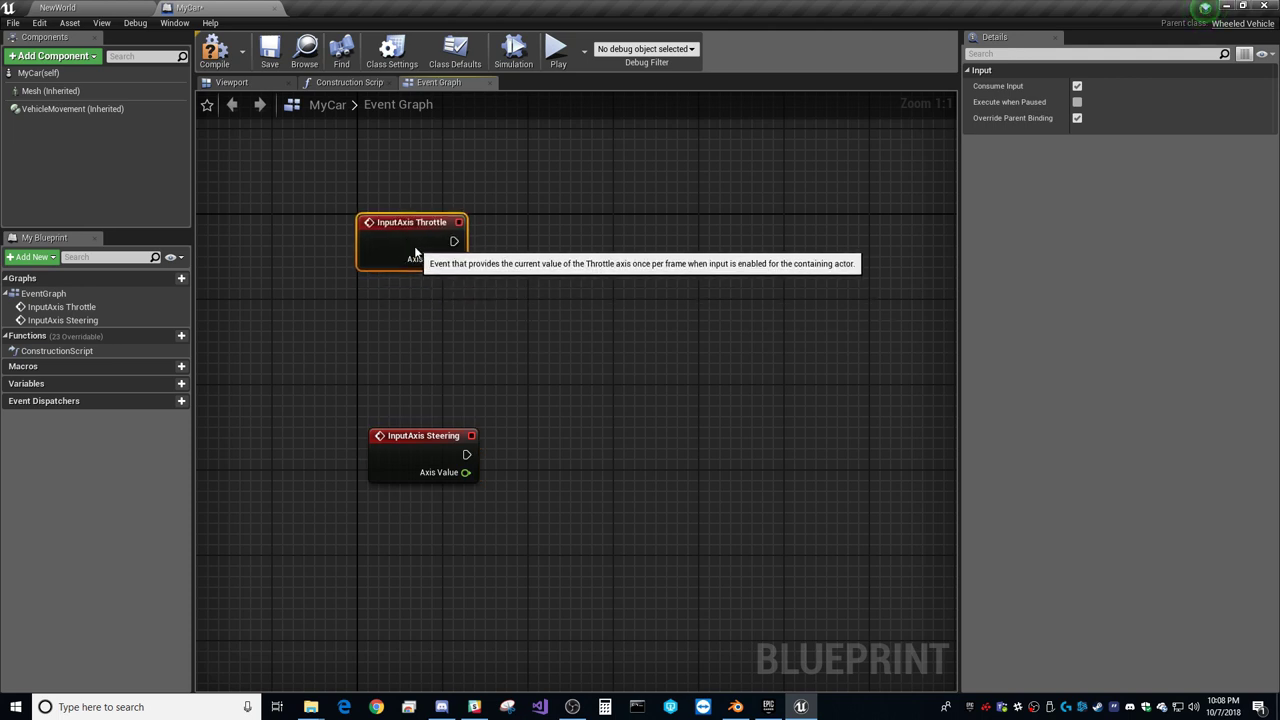
drag(428, 431, 409, 400)
click(500, 224)
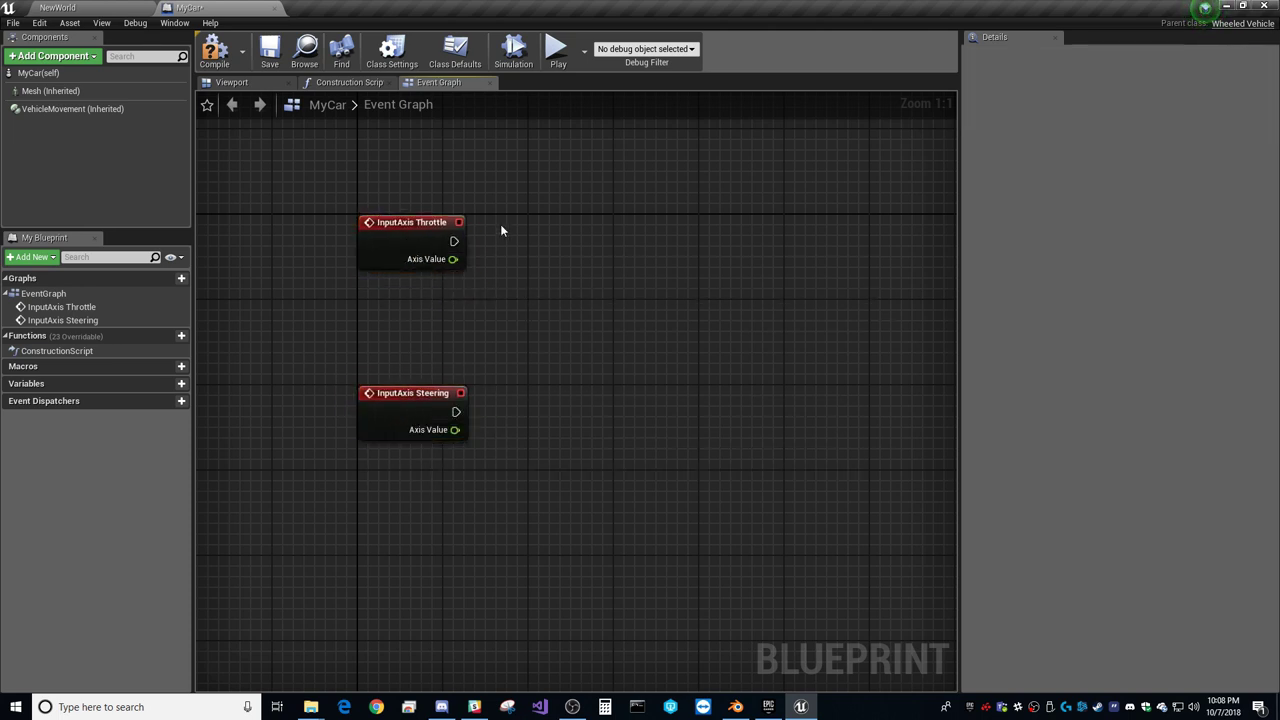
Step: Compile the MyCar Blueprint with its two input axis events
click(391, 50)
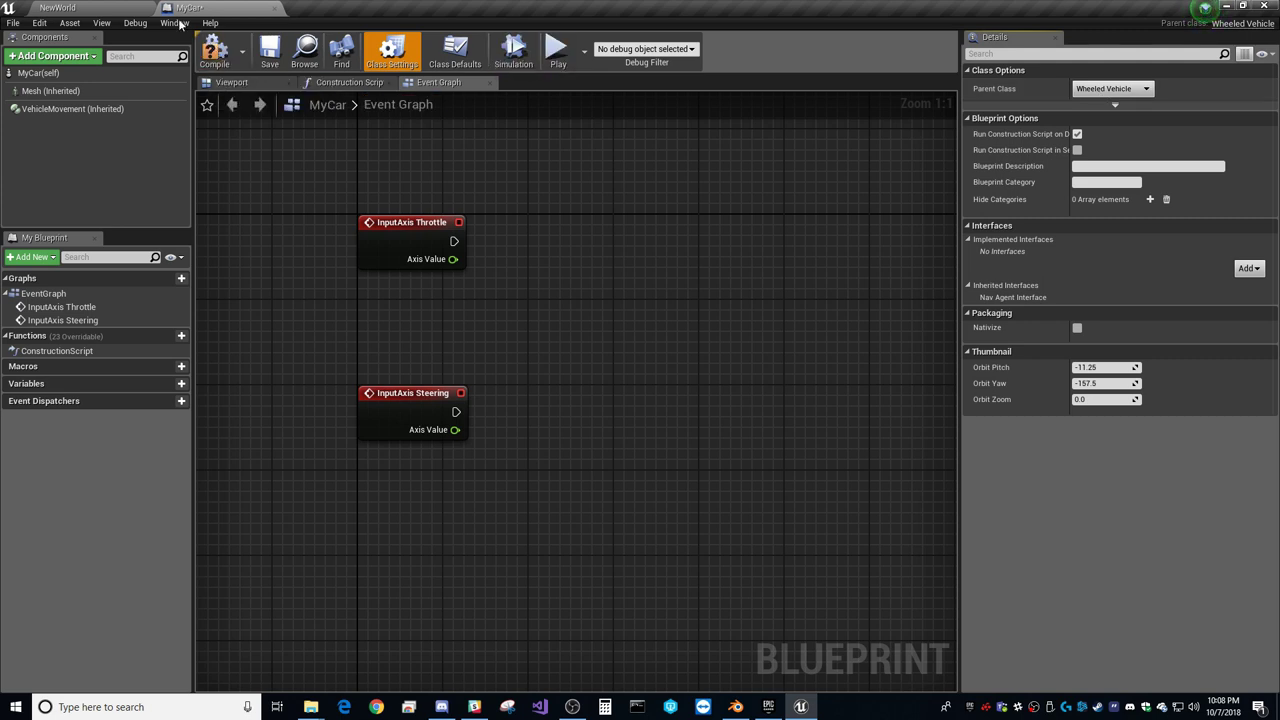
click(212, 50)
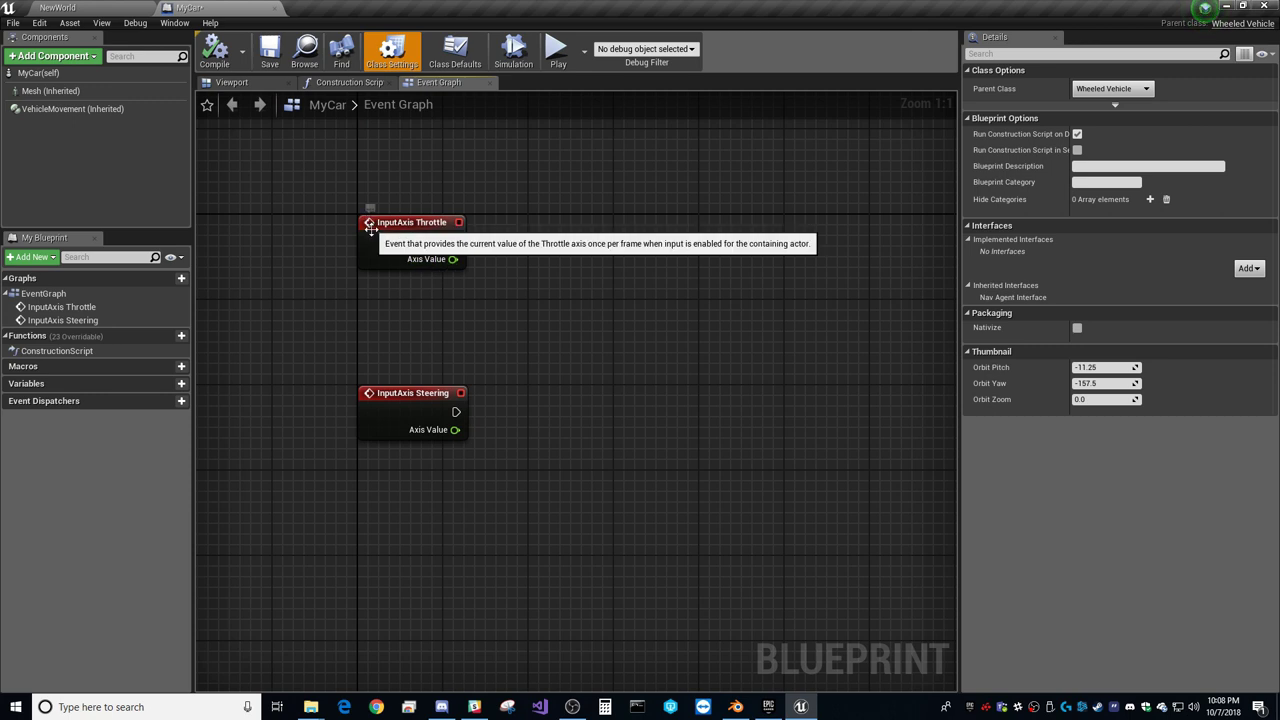
click(420, 240)
drag(488, 512, 318, 197)
drag(590, 485, 375, 265)
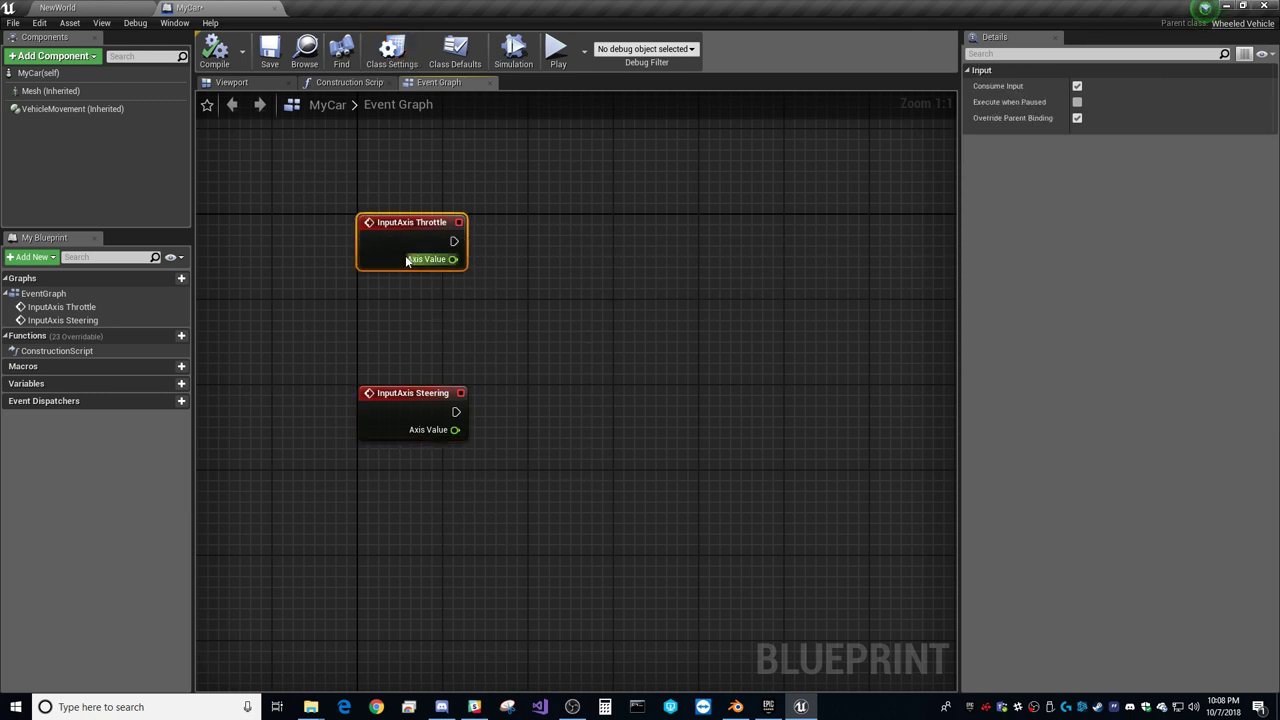
click(549, 337)
Step: Create a Set Throttle Input node from a Vehicle Movement reference and connect its execution to the InputAxis Throttle event
right_drag(469, 297, 371, 318)
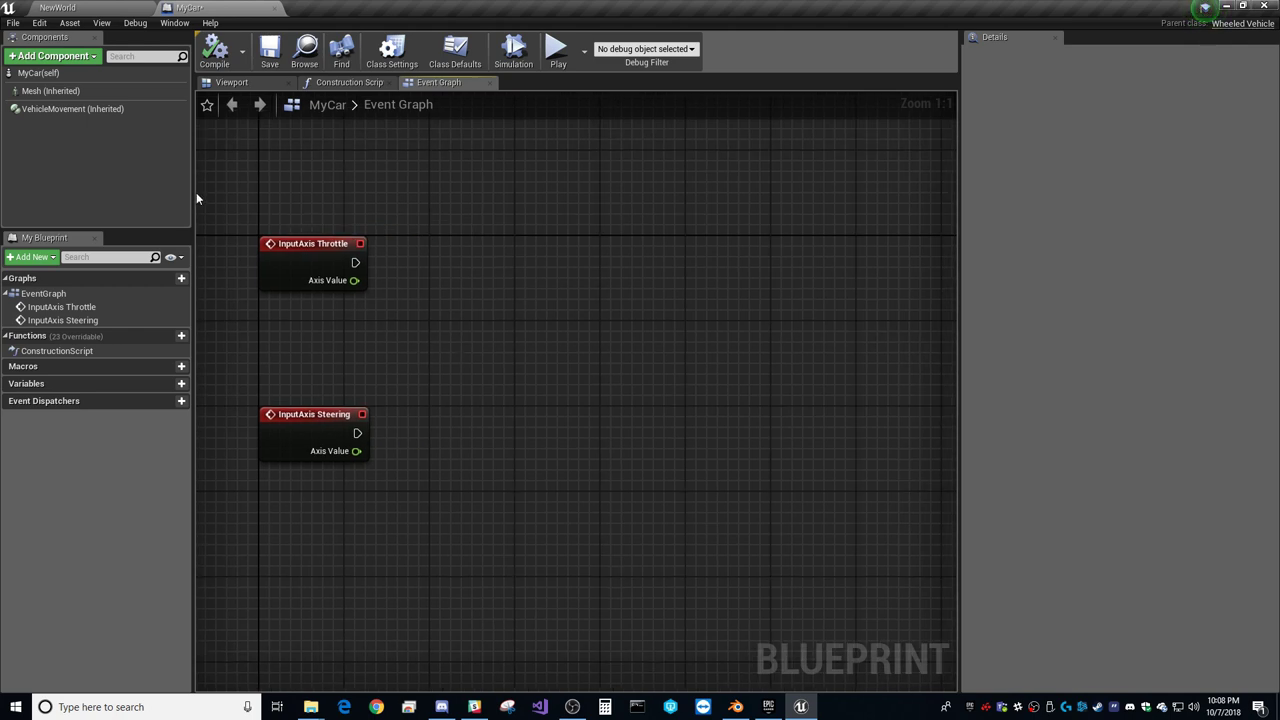
drag(426, 266, 476, 265)
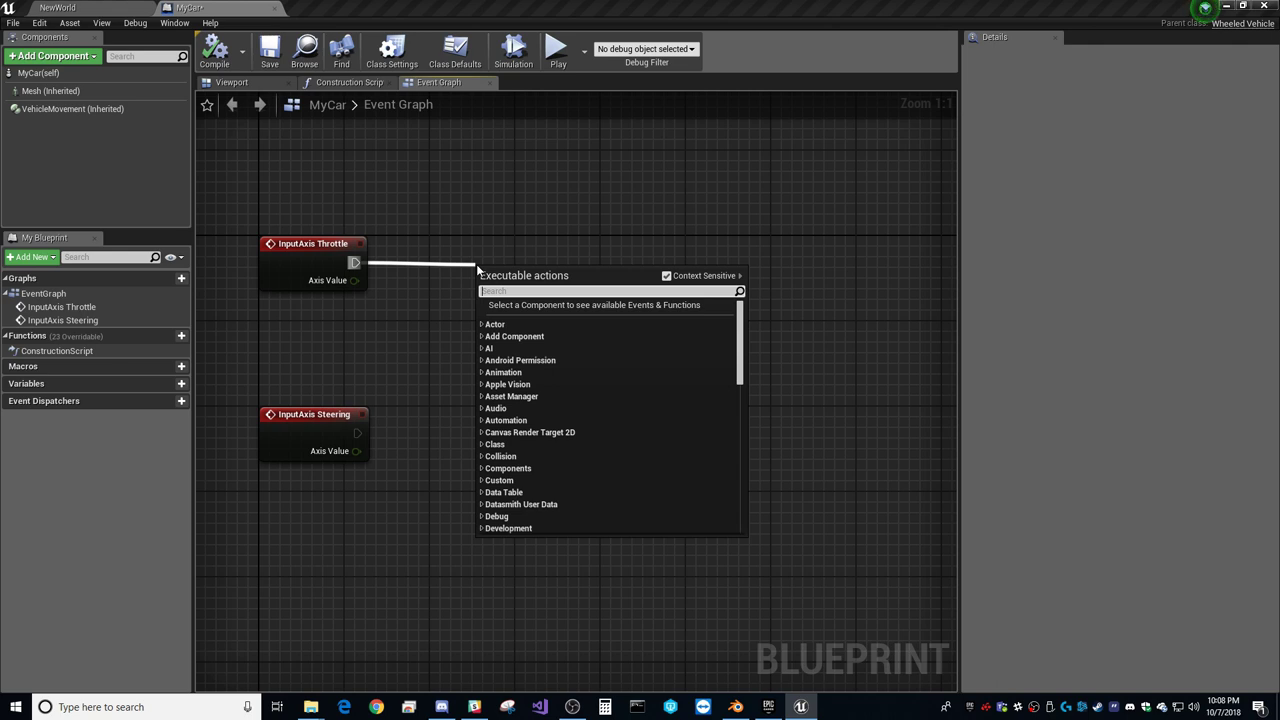
drag(70, 109, 533, 270)
text(sewt)
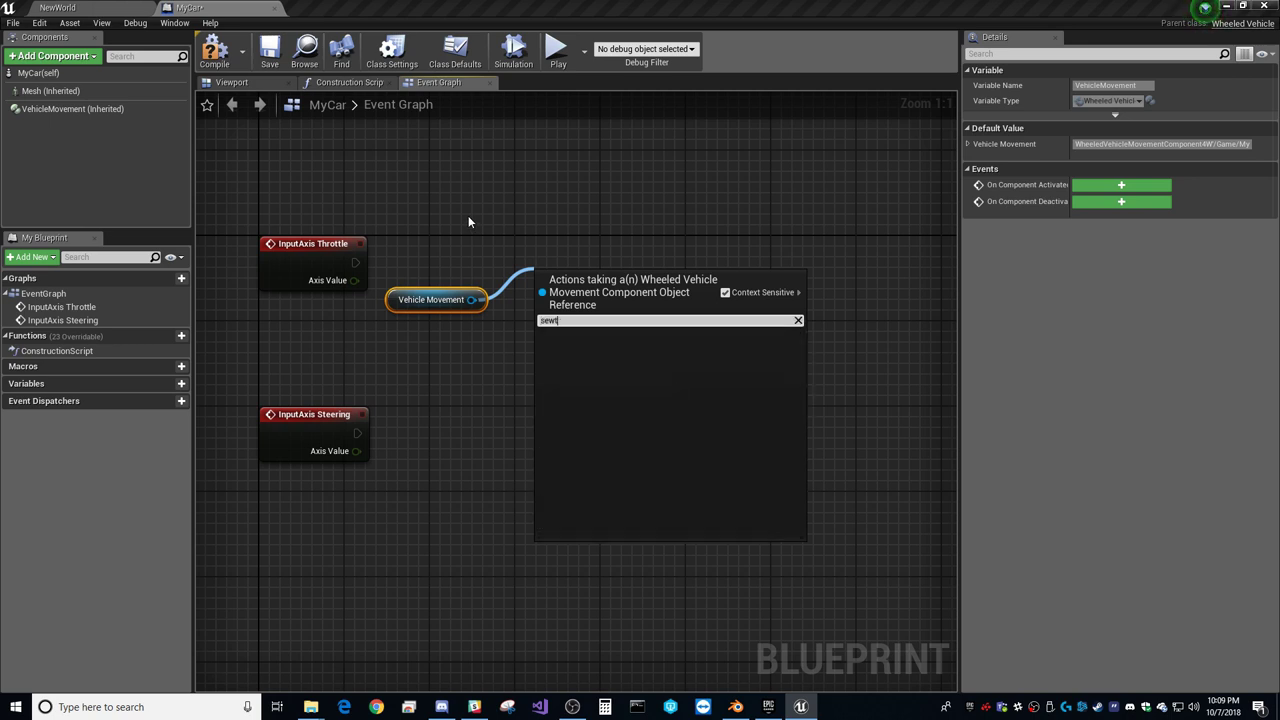
key(BackSpace)
key(BackSpace)
text(t th)
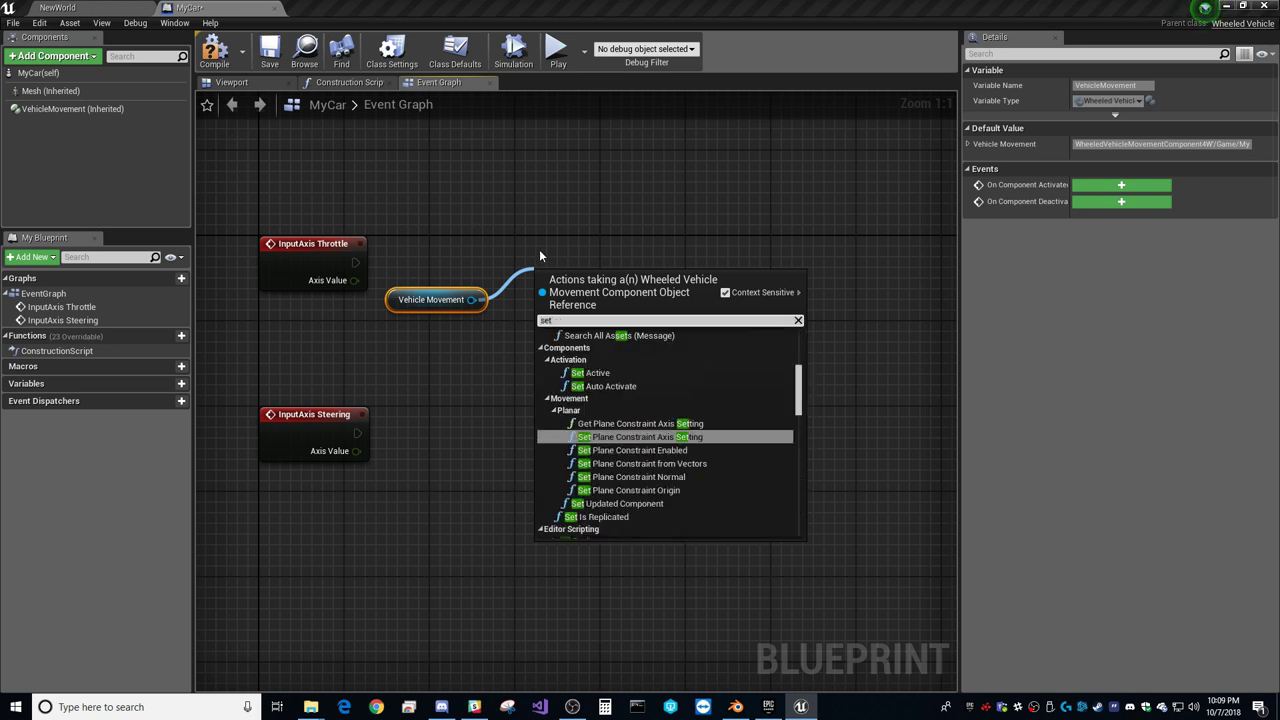
click(650, 495)
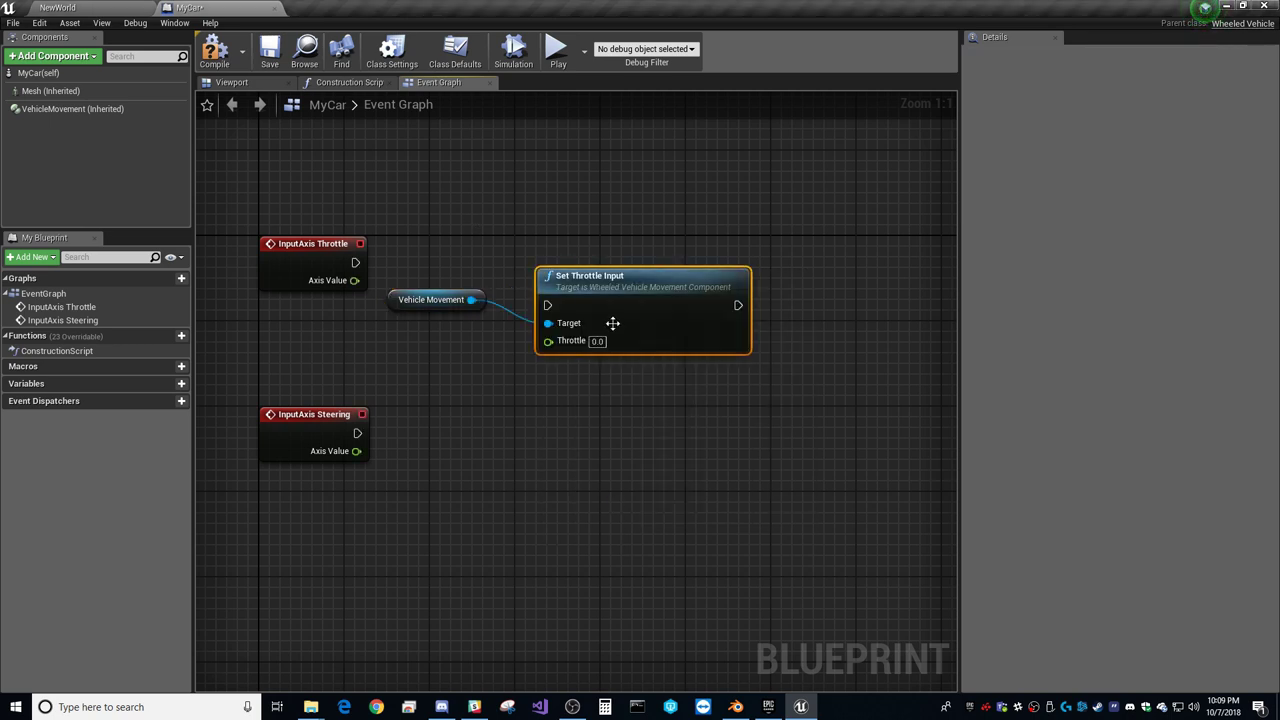
drag(548, 305, 352, 261)
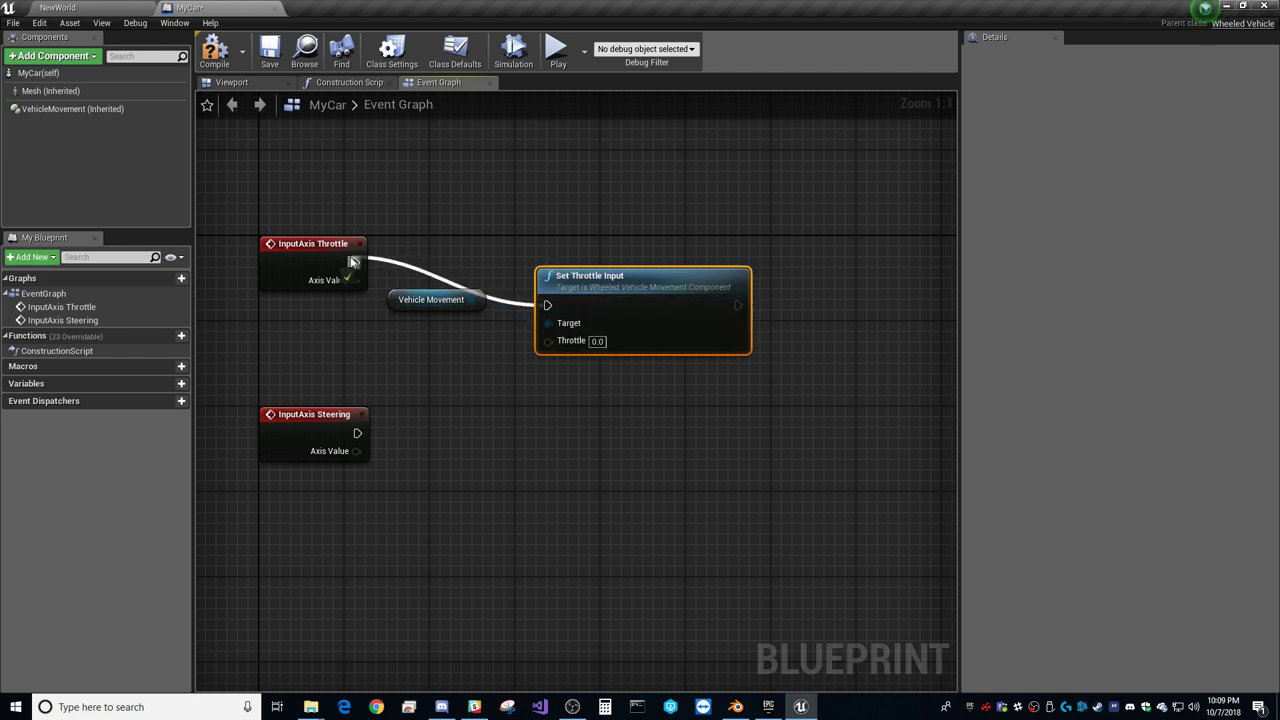
drag(529, 288, 488, 244)
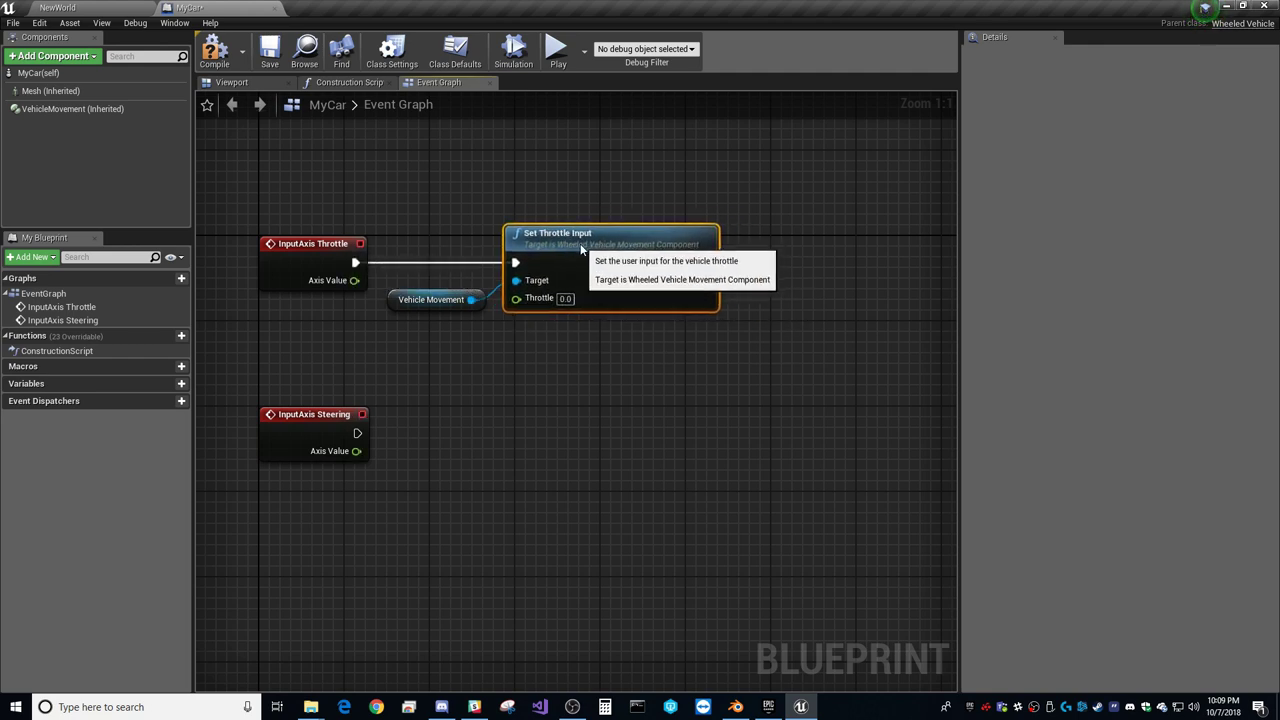
Step: Duplicate the Vehicle Movement and Set Throttle Input nodes beside InputAxis Steering and connect the copy's execution to that event
drag(730, 191, 462, 374)
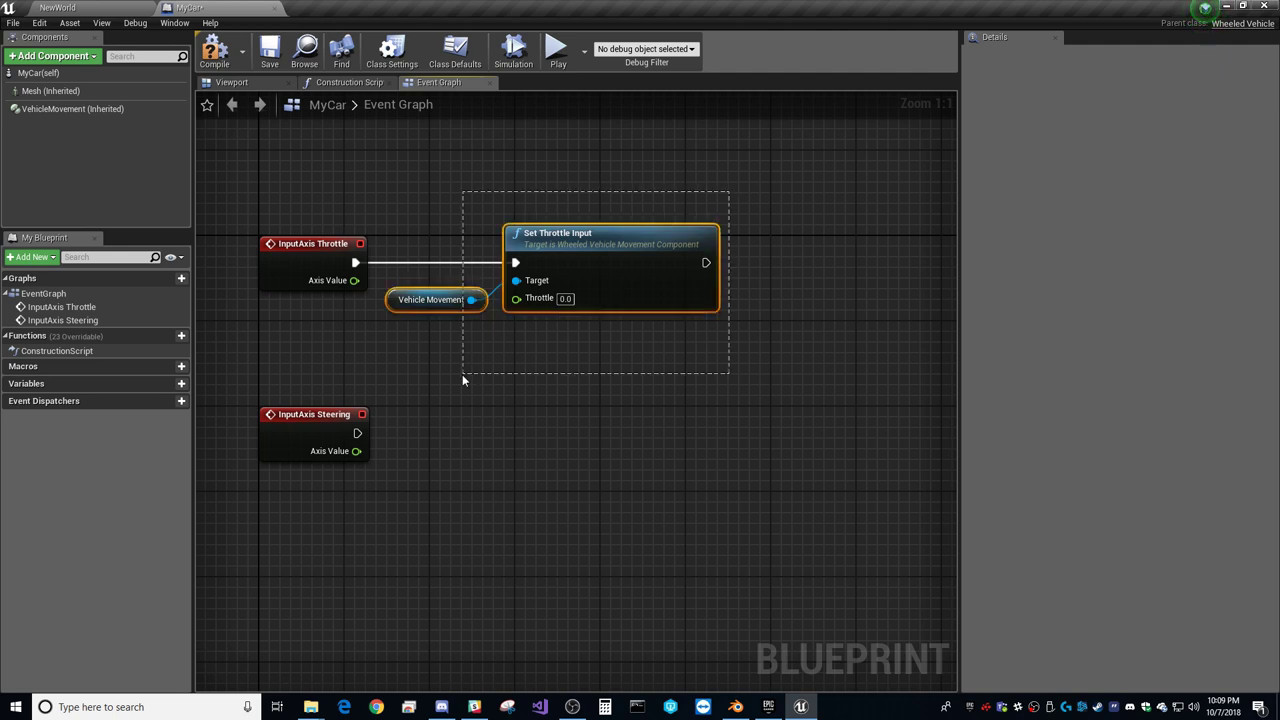
drag(462, 374, 463, 373)
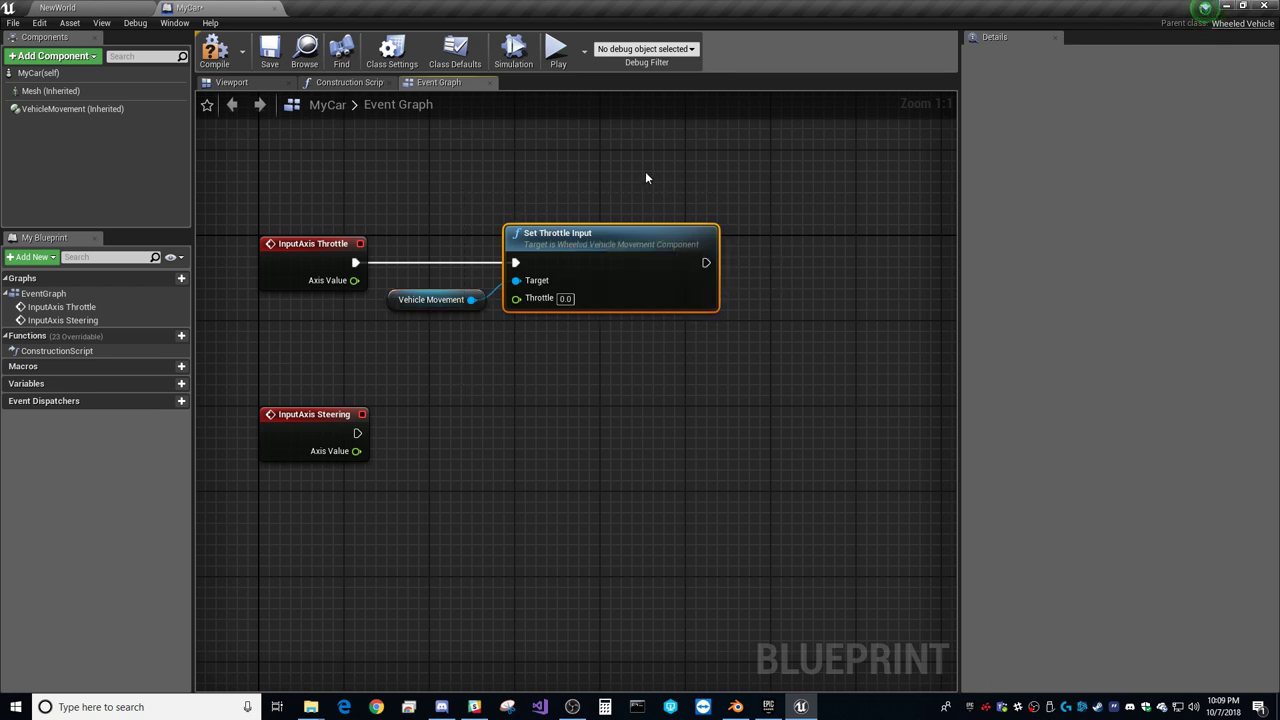
drag(621, 170, 426, 355)
key(ctrl+c)
key(ctrl+v)
drag(357, 433, 516, 447)
click(330, 538)
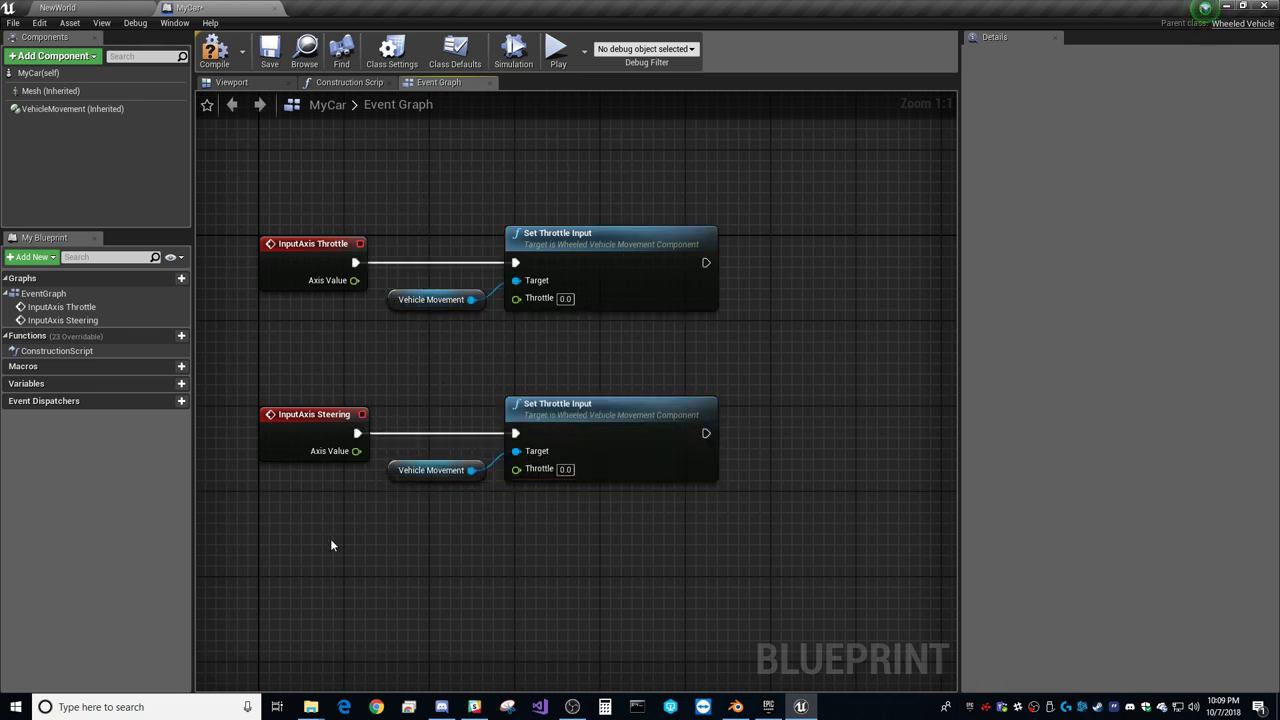
Step: Move the Steering node group further below the Throttle group, and compile and save the Blueprint
right_drag(309, 534, 395, 446)
drag(368, 444, 680, 309)
drag(375, 345, 380, 423)
click(320, 300)
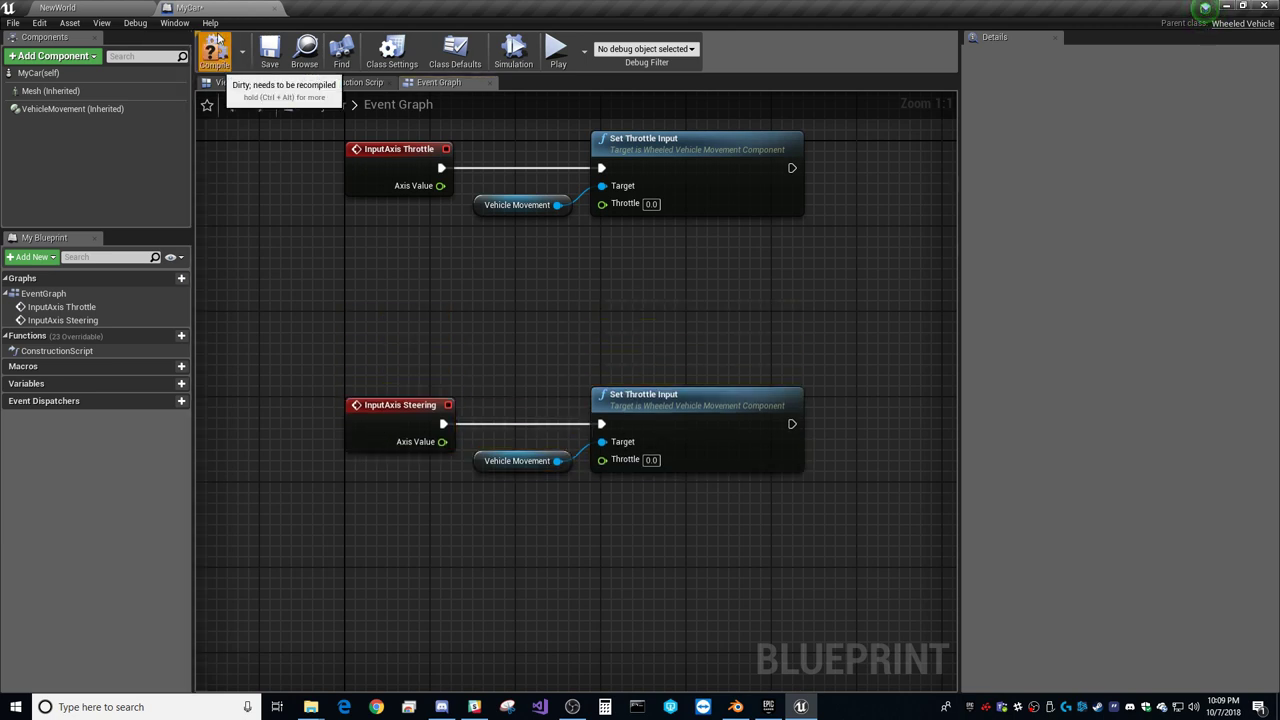
click(269, 60)
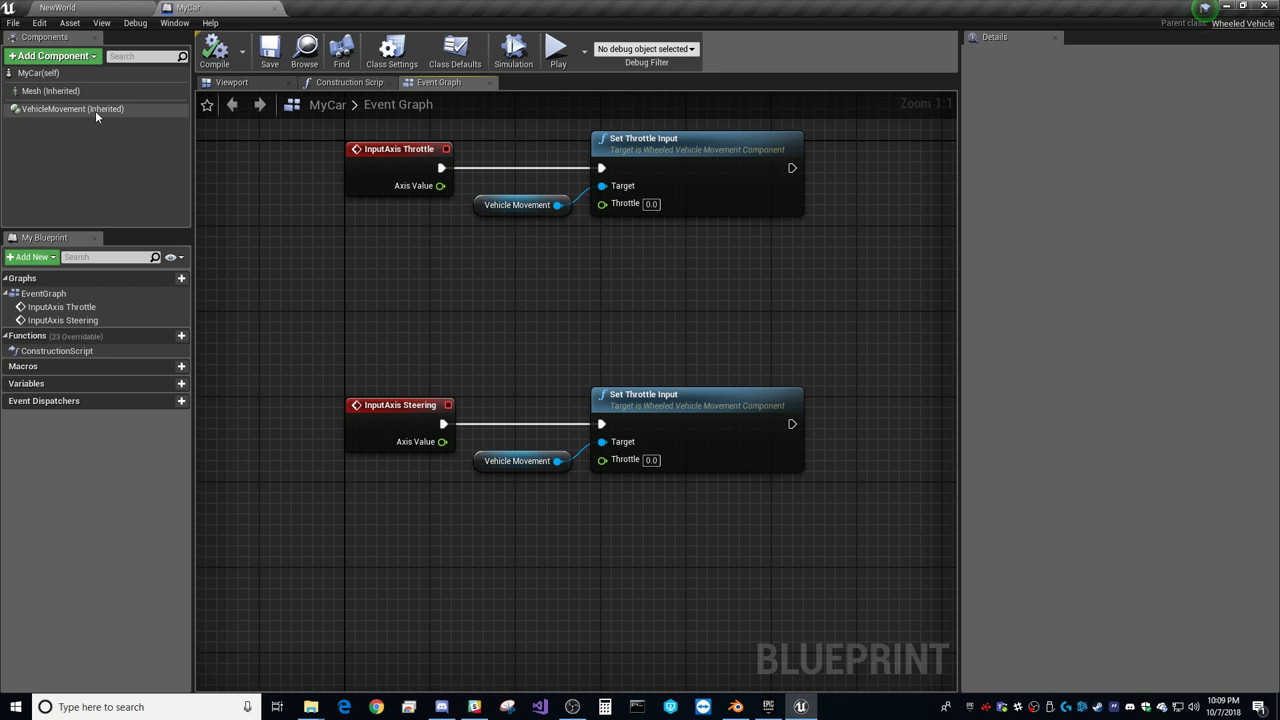
click(381, 147)
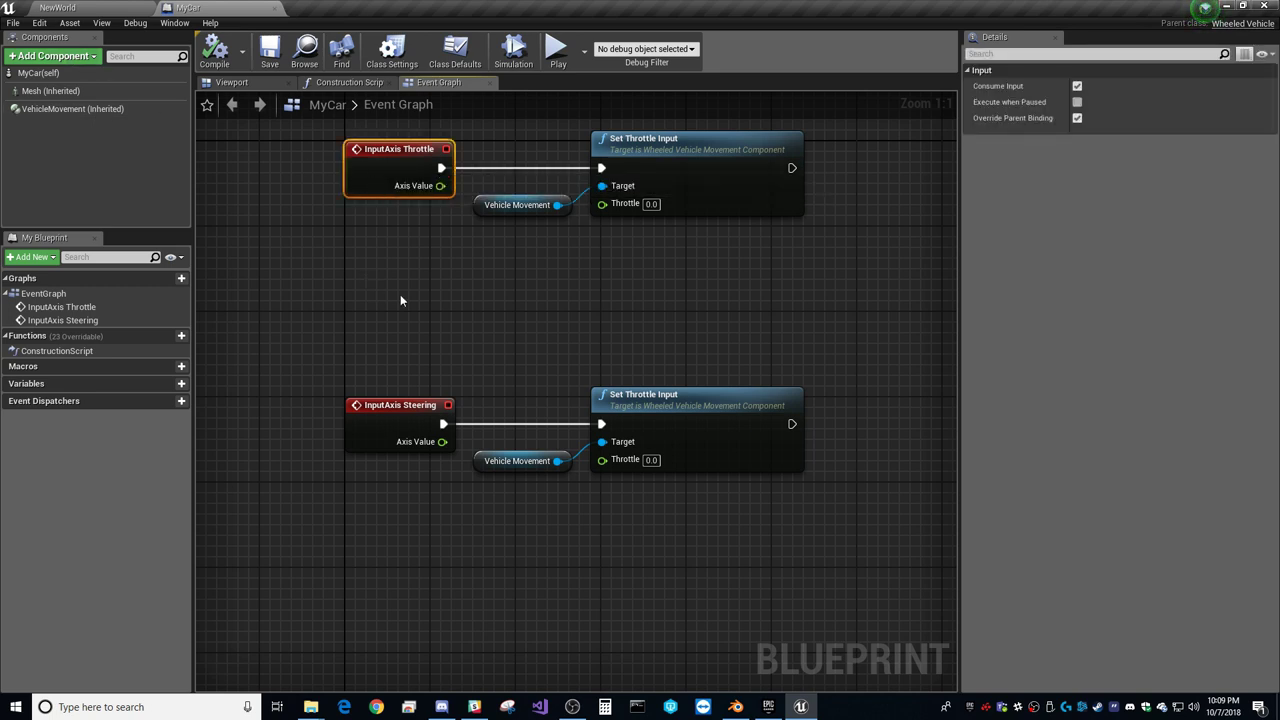
click(357, 424)
click(371, 174)
right_drag(441, 308, 405, 373)
click(270, 50)
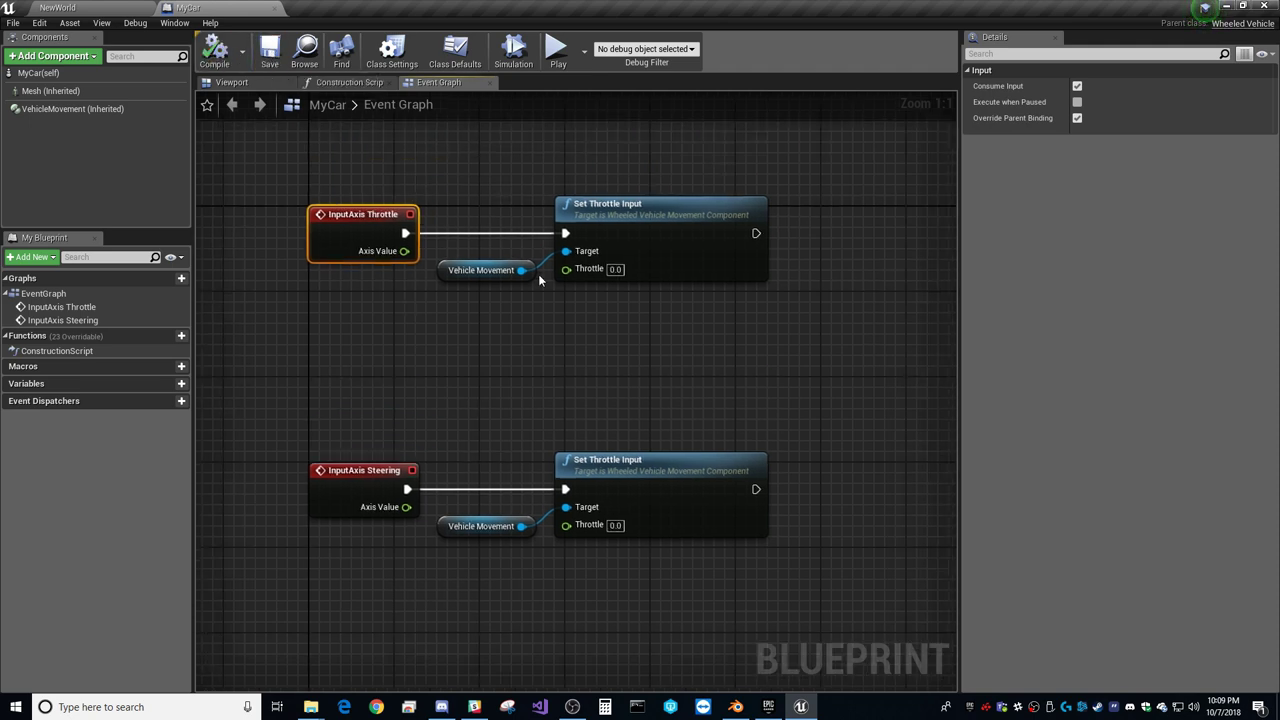
click(690, 245)
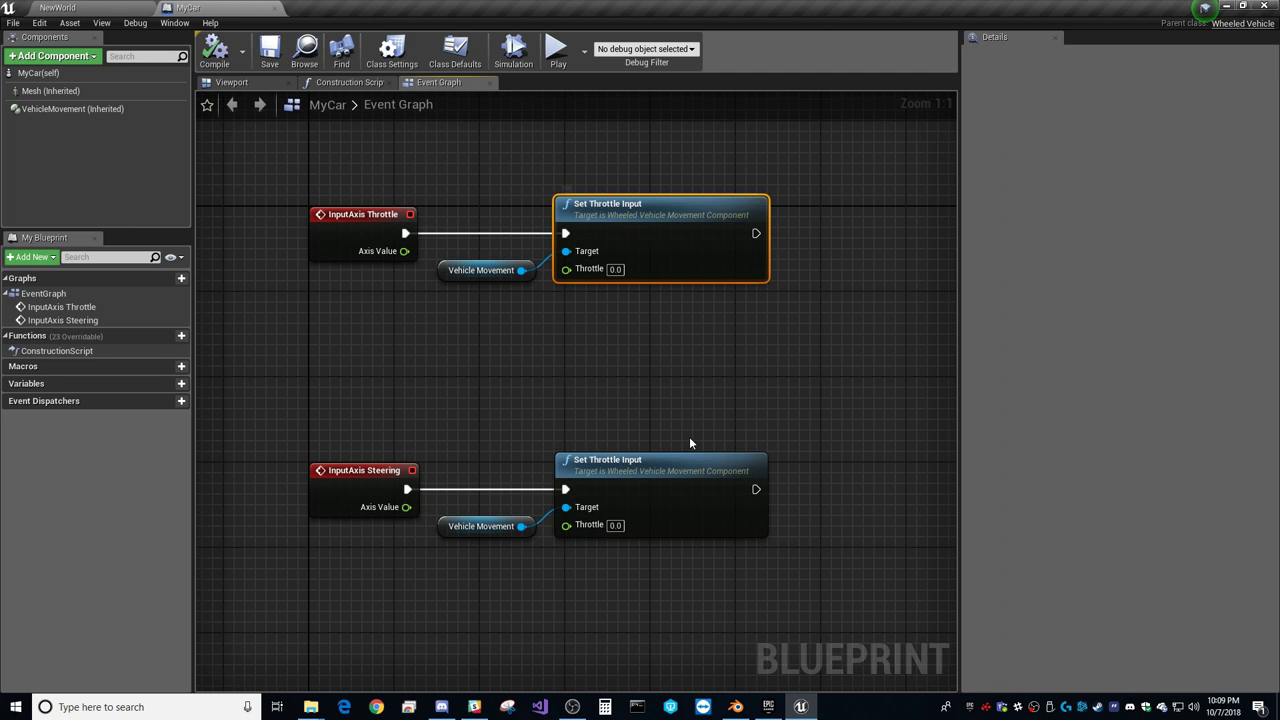
Step: Replace the Set Throttle Input node in the Steering row with a Set Steering Input node driven by Vehicle Movement and InputAxis Steering
click(670, 460)
key(Delete)
drag(525, 537, 561, 492)
text(steer)
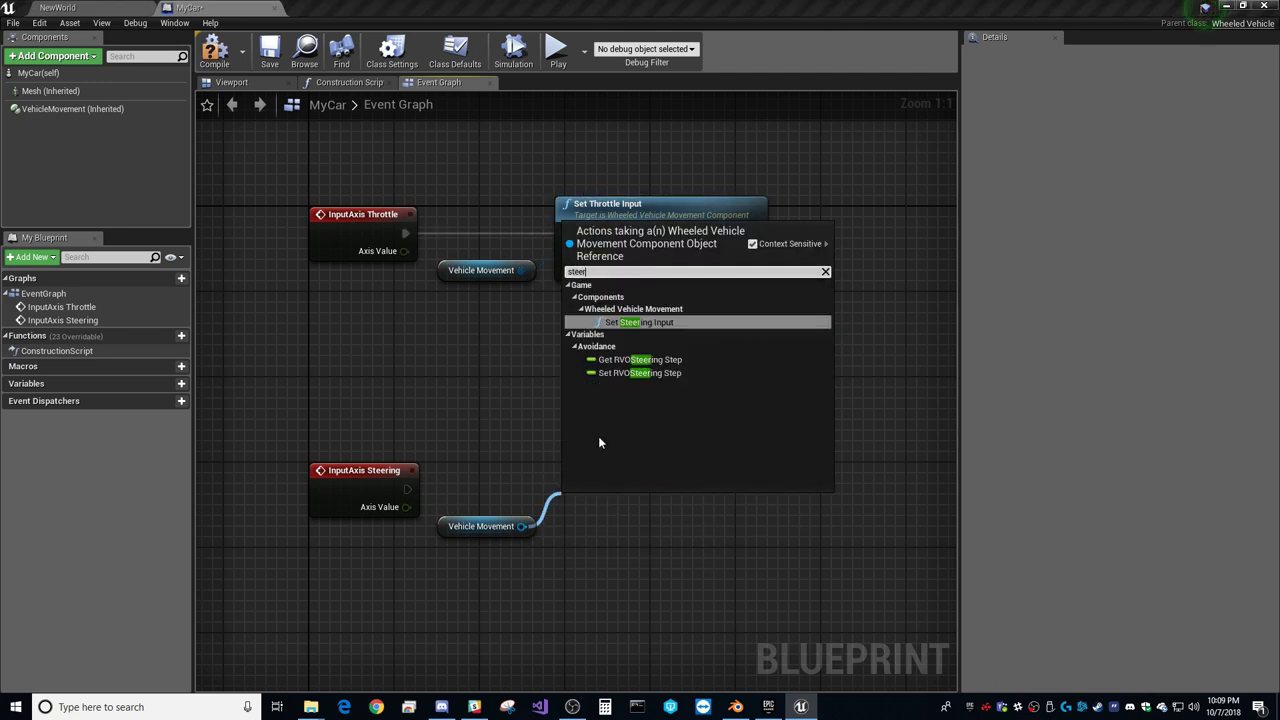
click(640, 322)
drag(577, 531, 407, 489)
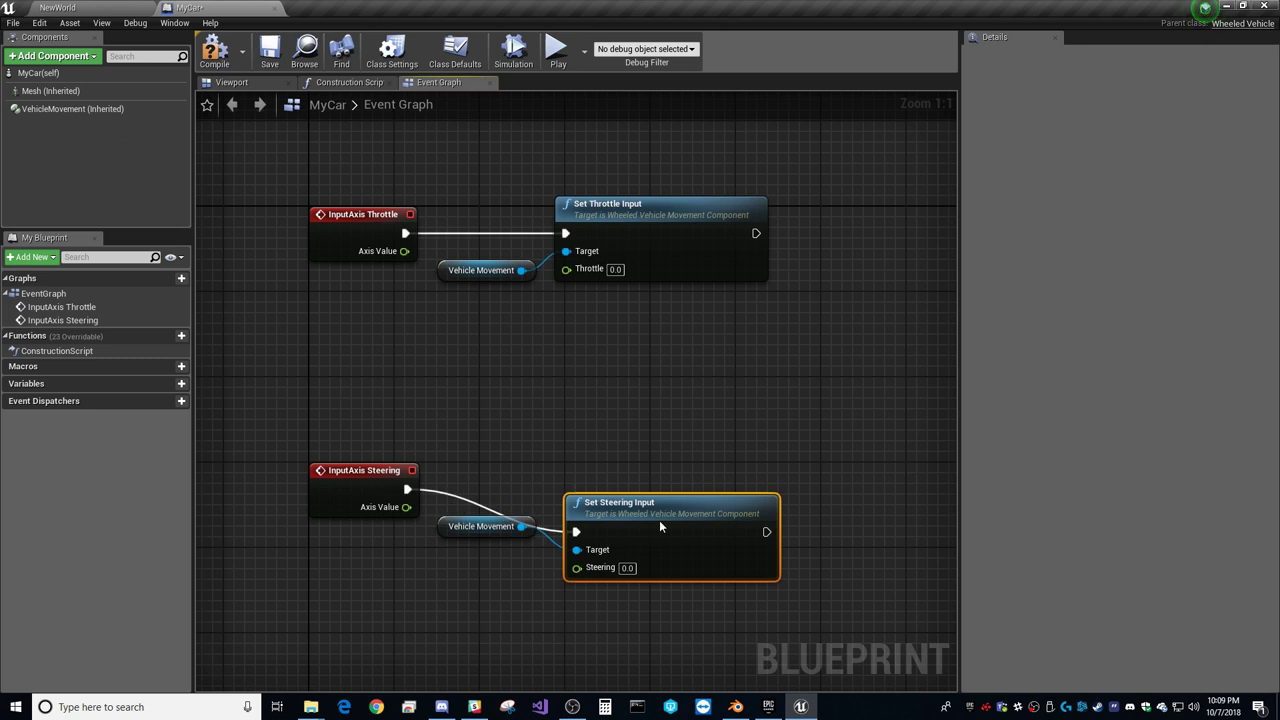
drag(659, 520, 650, 477)
click(616, 410)
Step: Compile and save the MyCar Blueprint, and return to the NewWorld level
click(210, 22)
click(211, 24)
click(216, 52)
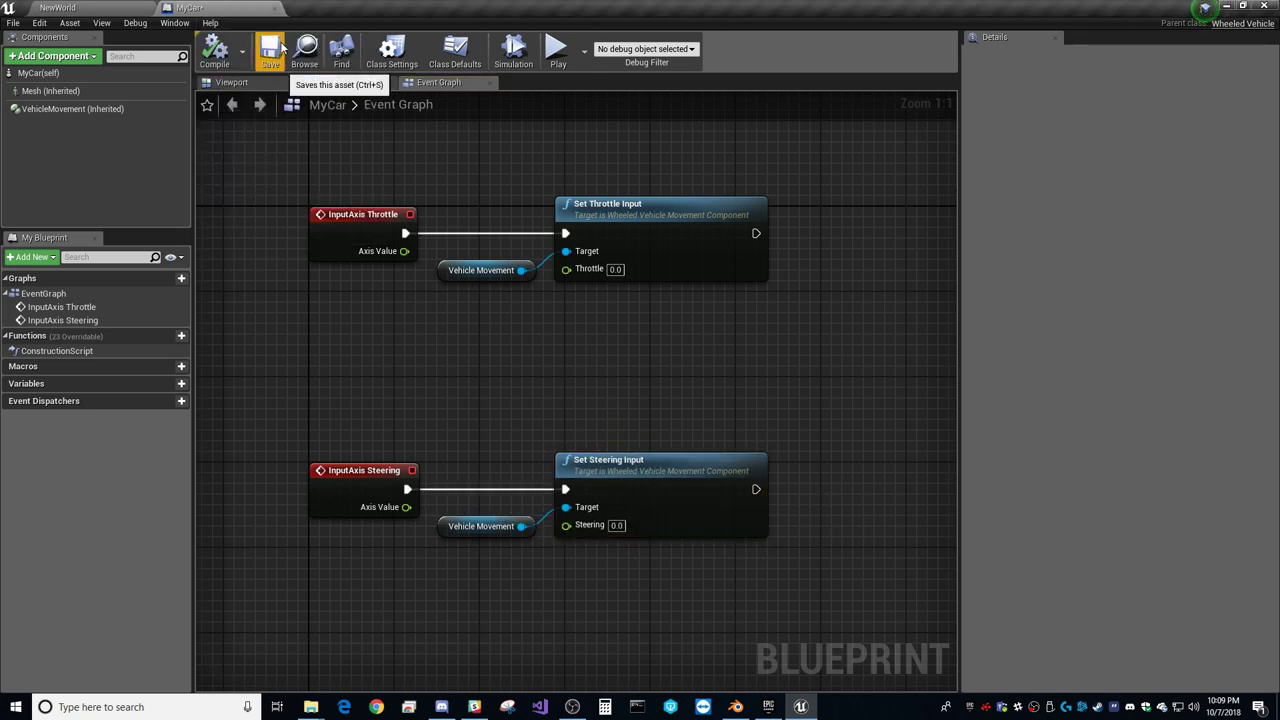
click(100, 6)
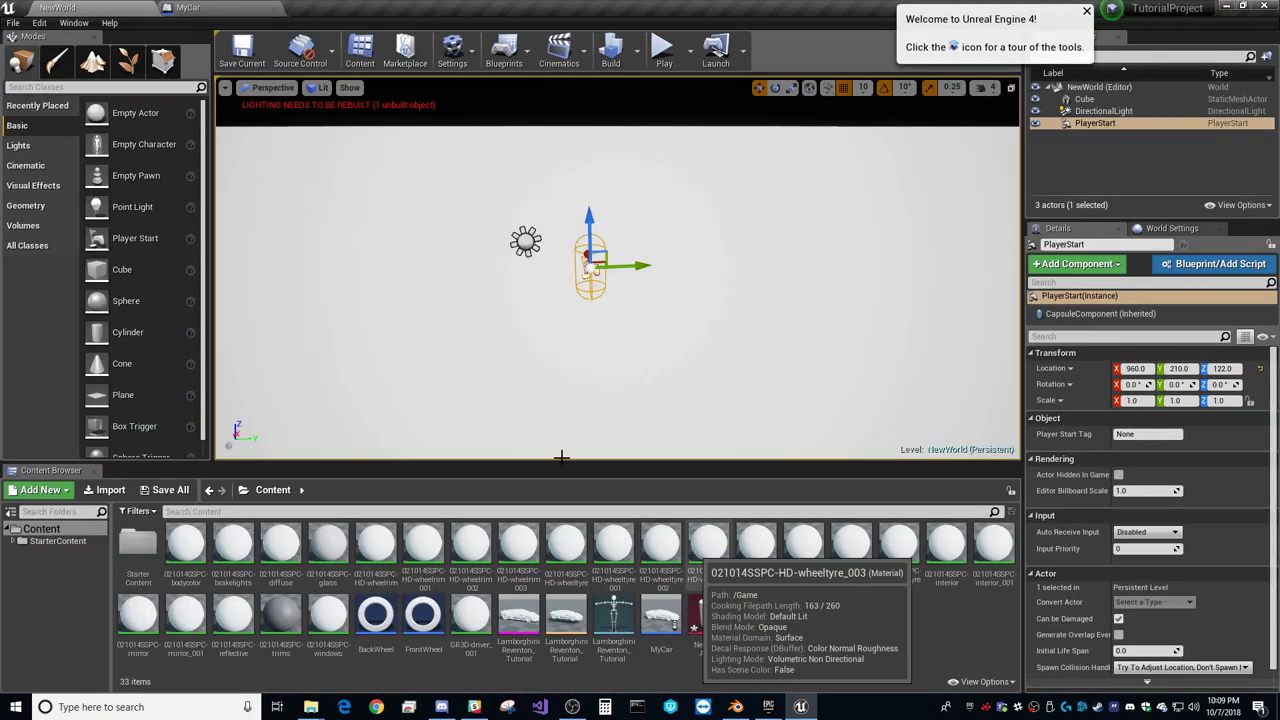
right_click(822, 622)
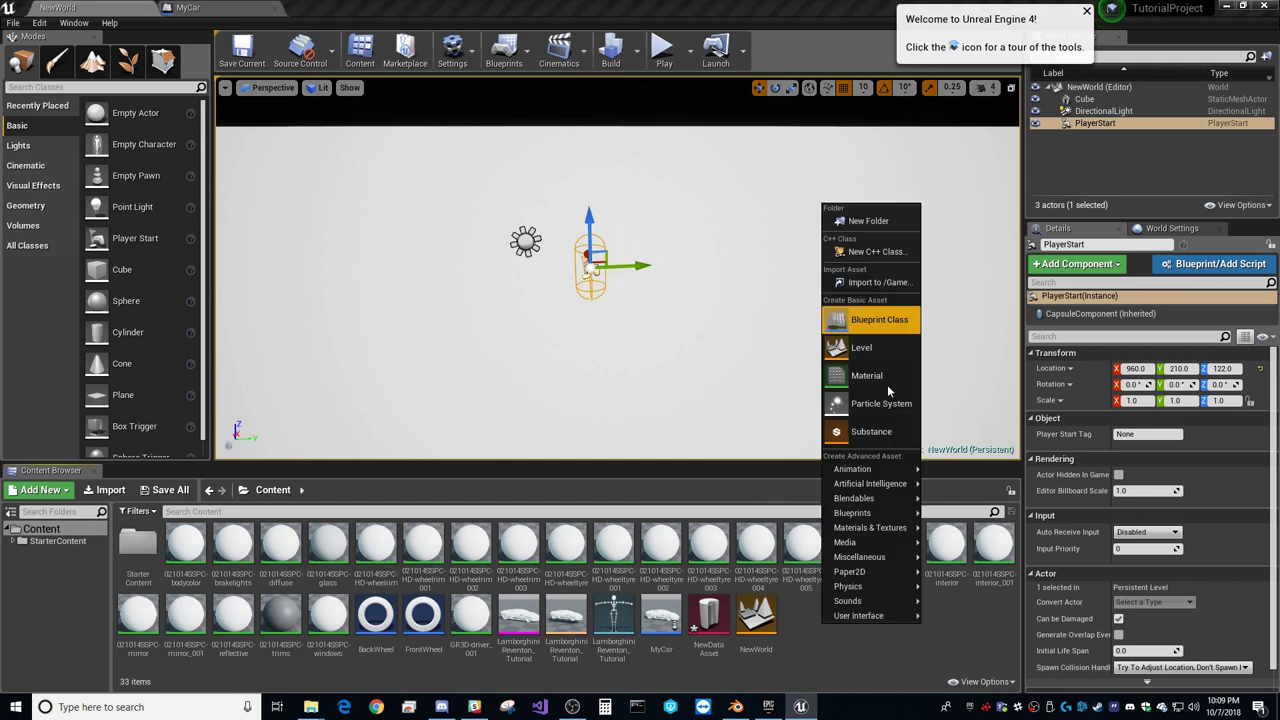
click(872, 319)
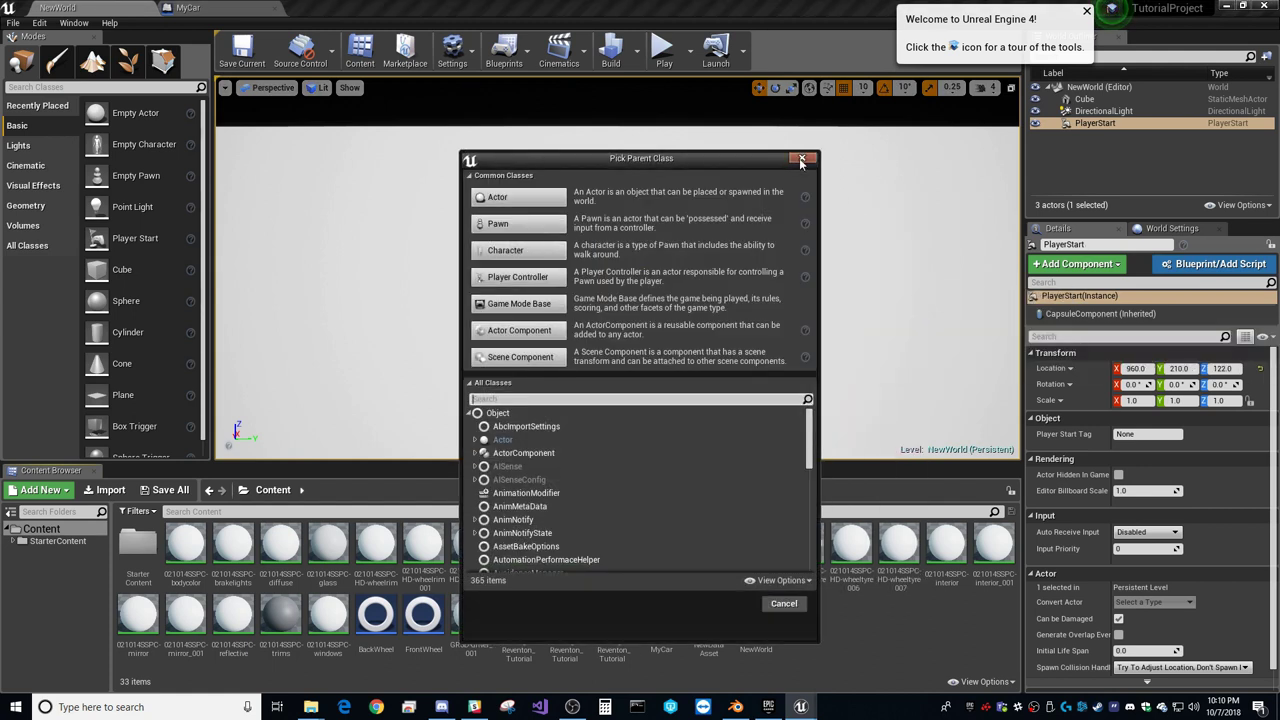
click(801, 160)
Step: Set the NewWorld level's GameMode Override to GameModeBase in the world settings and show the selected game mode's classes
click(1172, 228)
click(1032, 370)
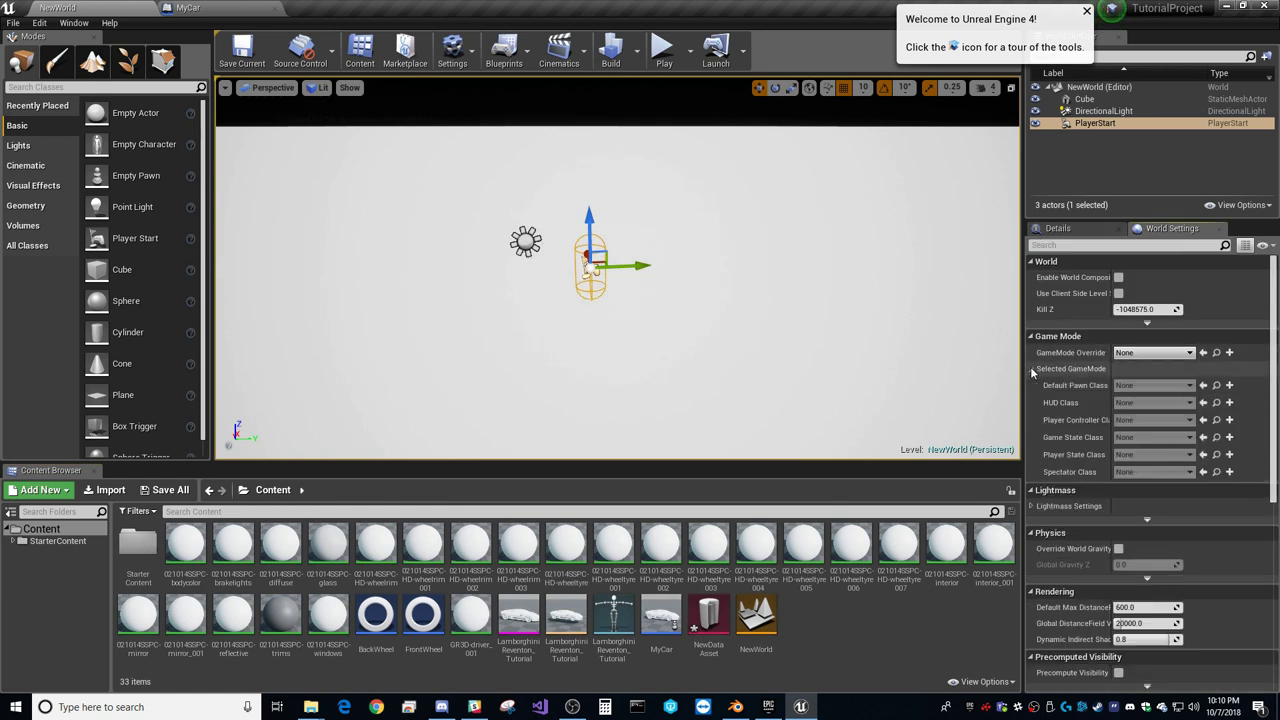
click(1155, 352)
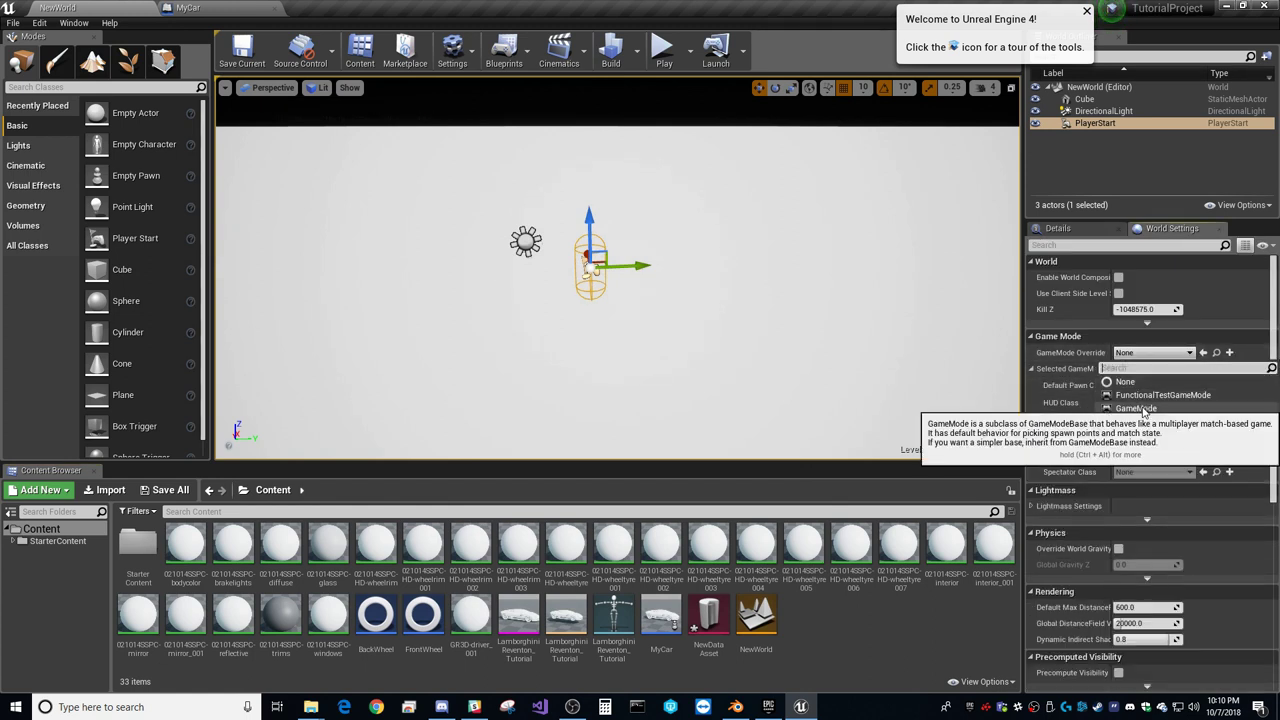
click(1143, 410)
click(1155, 352)
click(1150, 424)
click(1152, 354)
click(1150, 354)
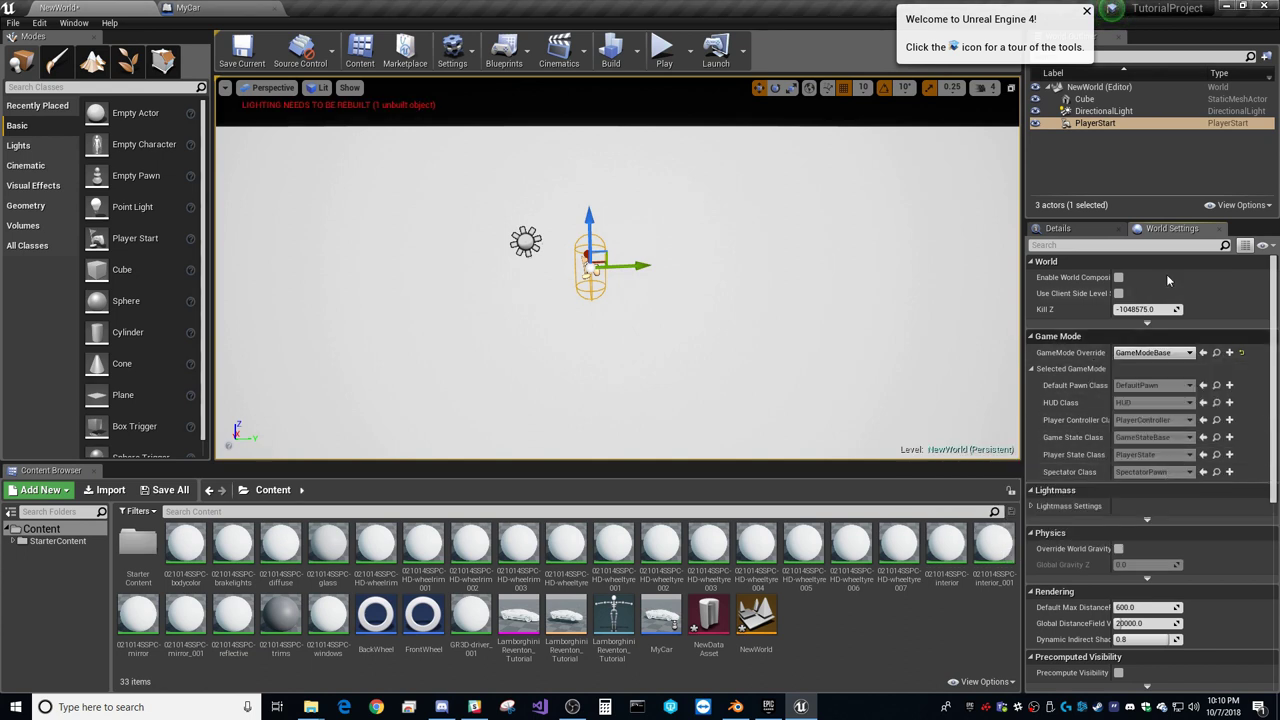
Step: Create a Blueprint class based on Game Mode Base in the Content folder and name it MyGameMode
right_click(795, 662)
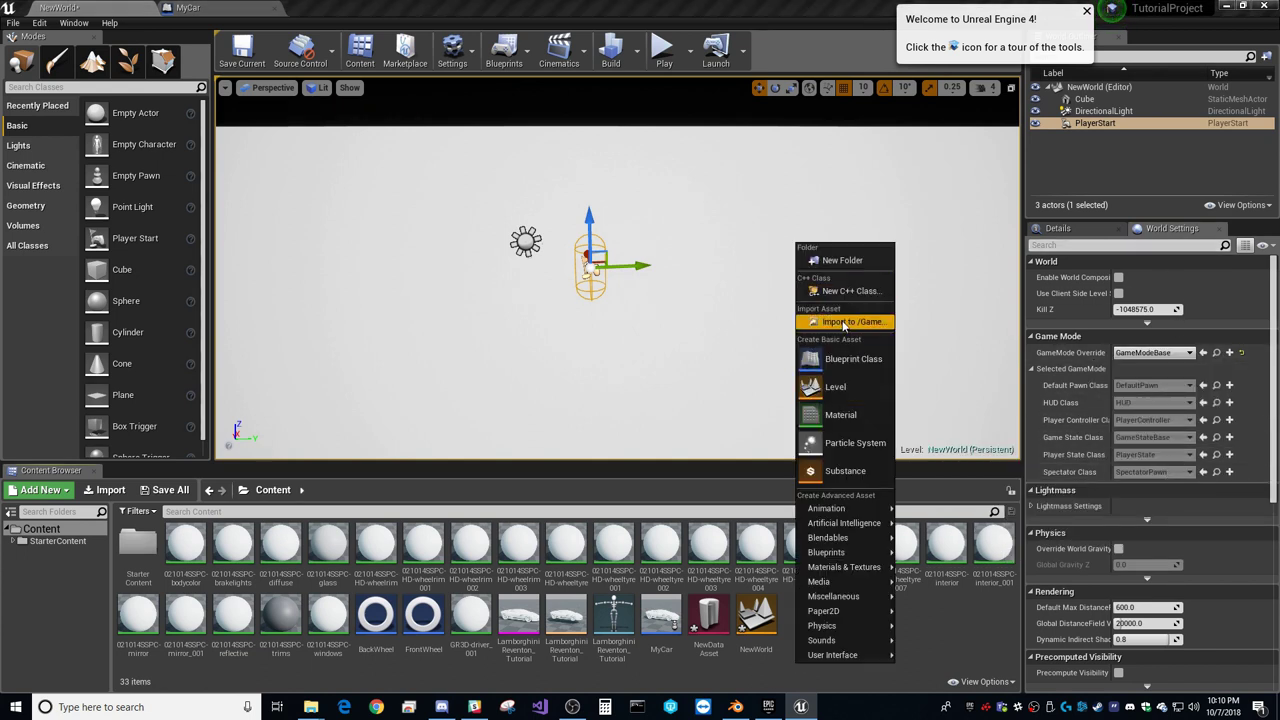
click(852, 358)
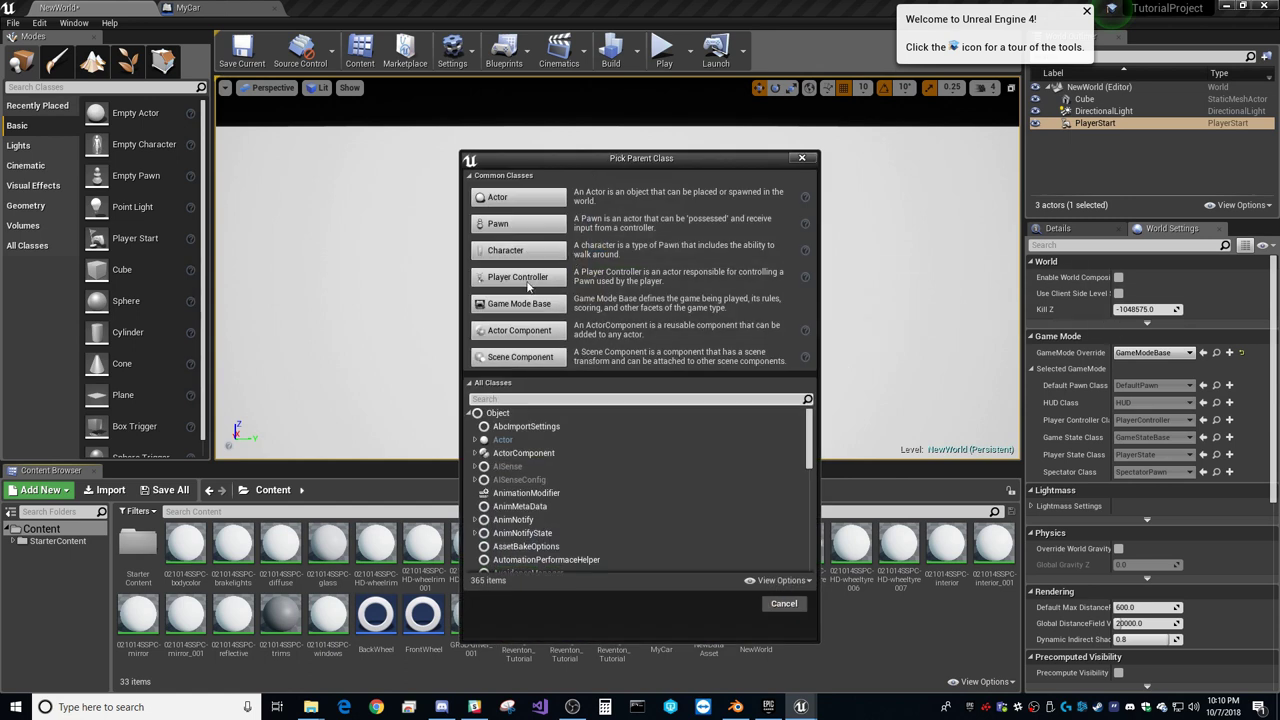
click(525, 303)
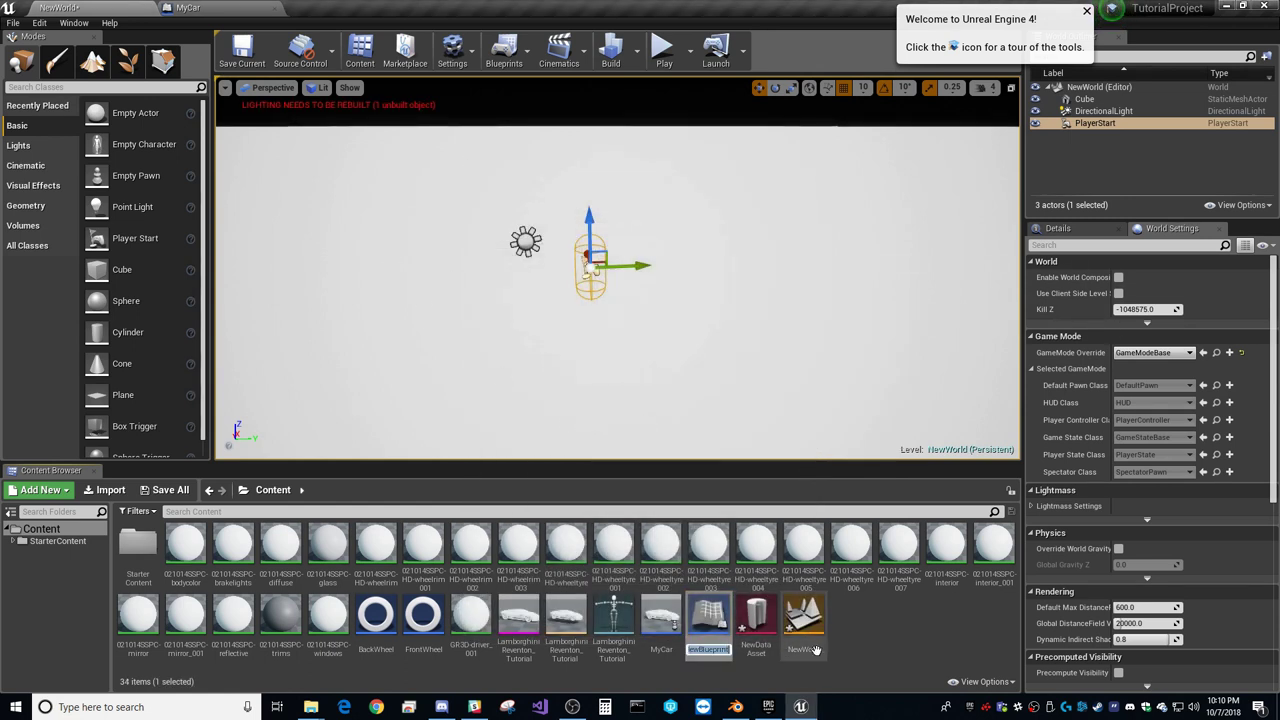
text(MyGameMode)
key(Return)
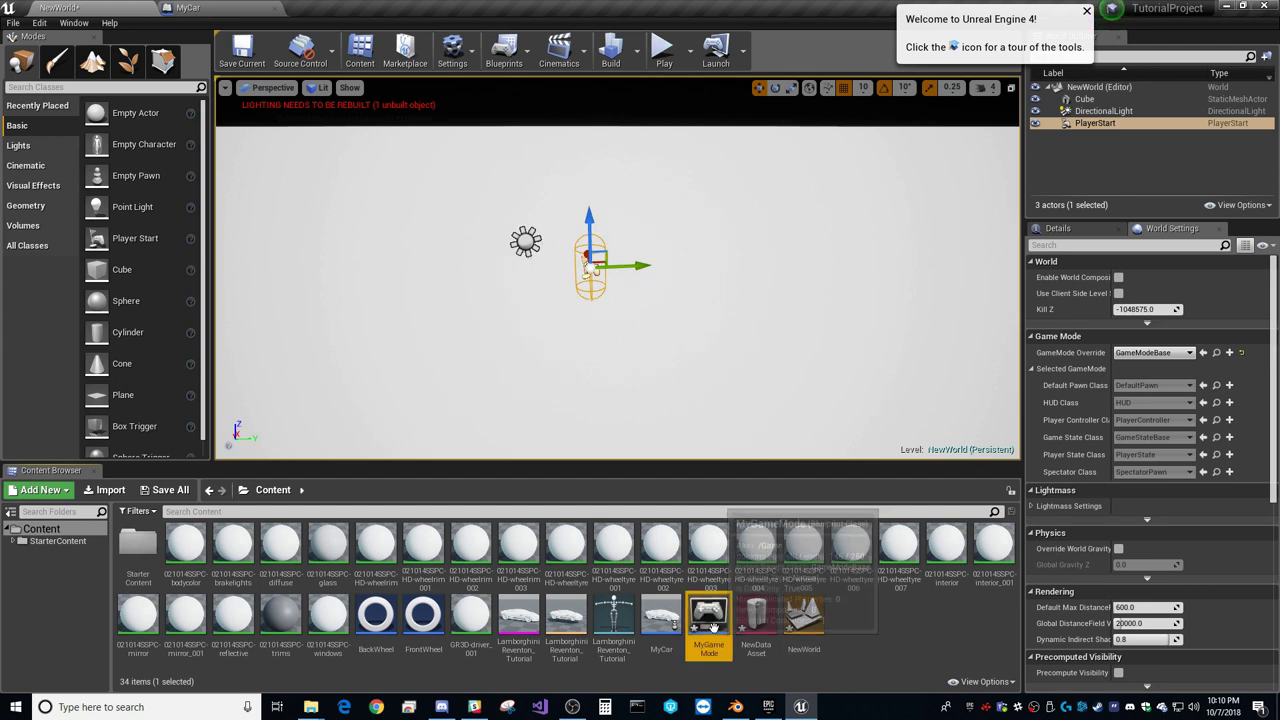
Step: Assign MyGameMode as the level's GameMode Override with MyCar as the Default Pawn Class, and save the level
drag(712, 627, 1152, 354)
click(1150, 385)
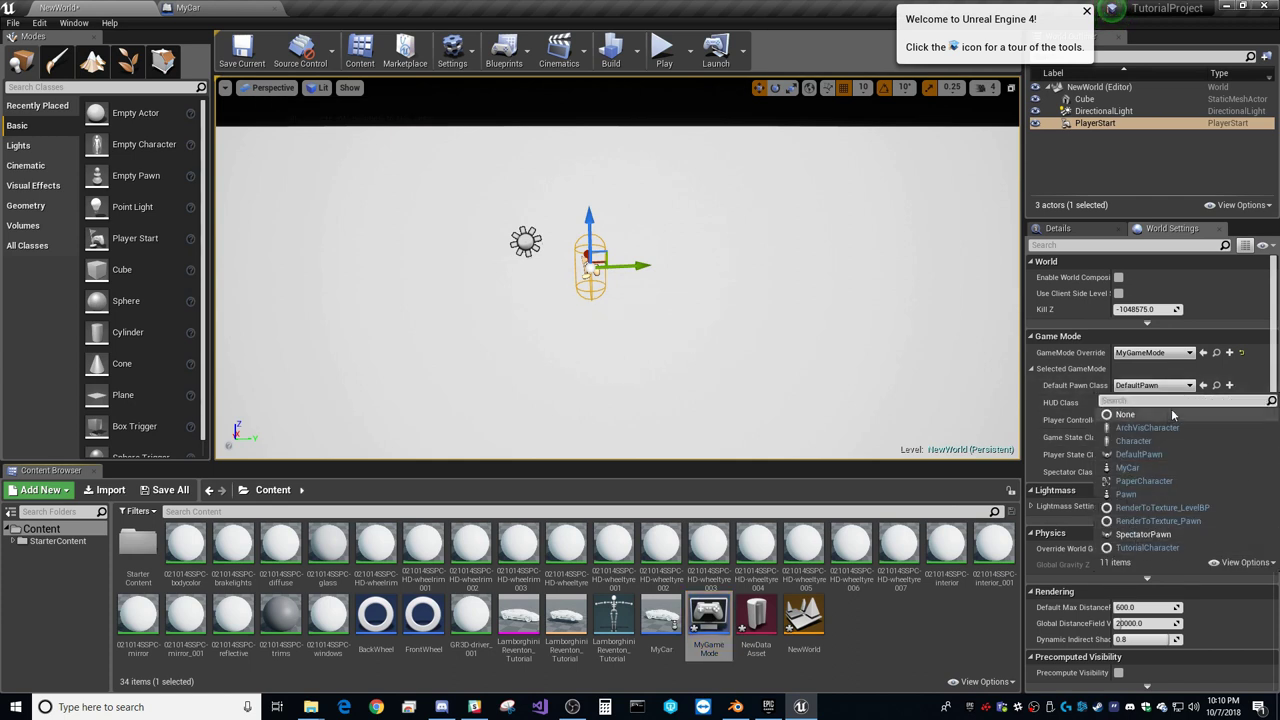
drag(661, 617, 1128, 393)
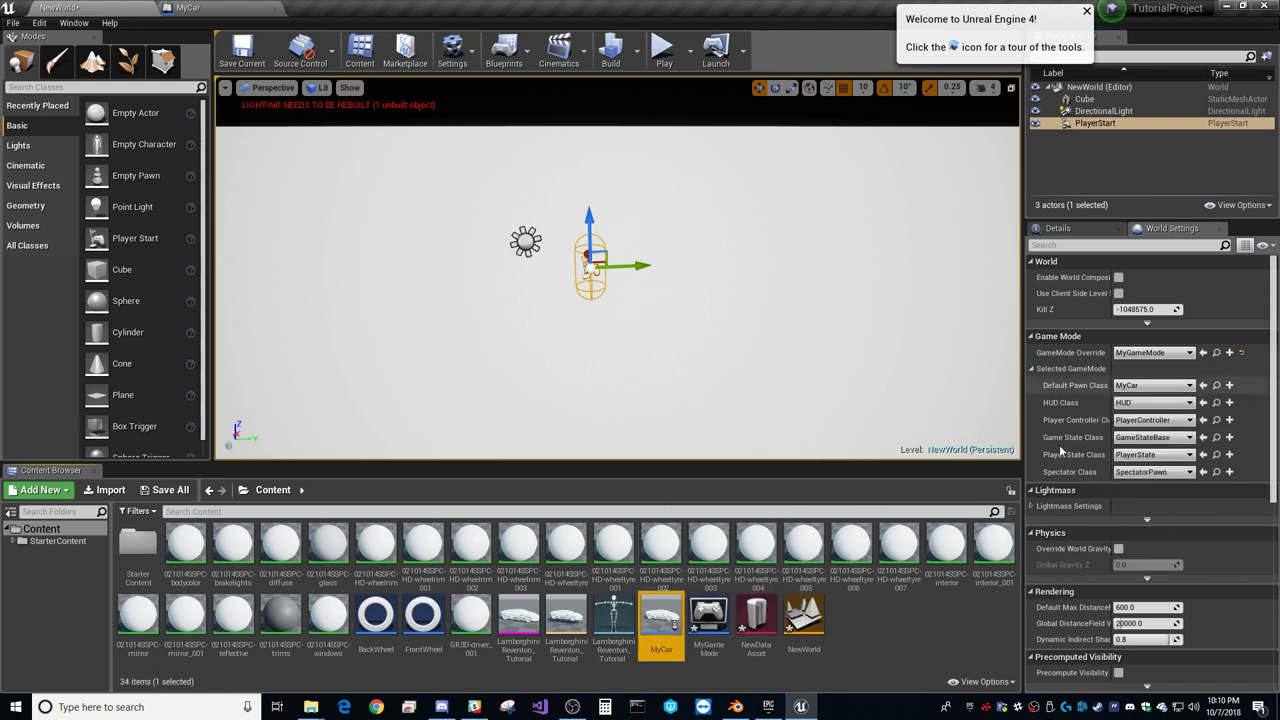
click(242, 50)
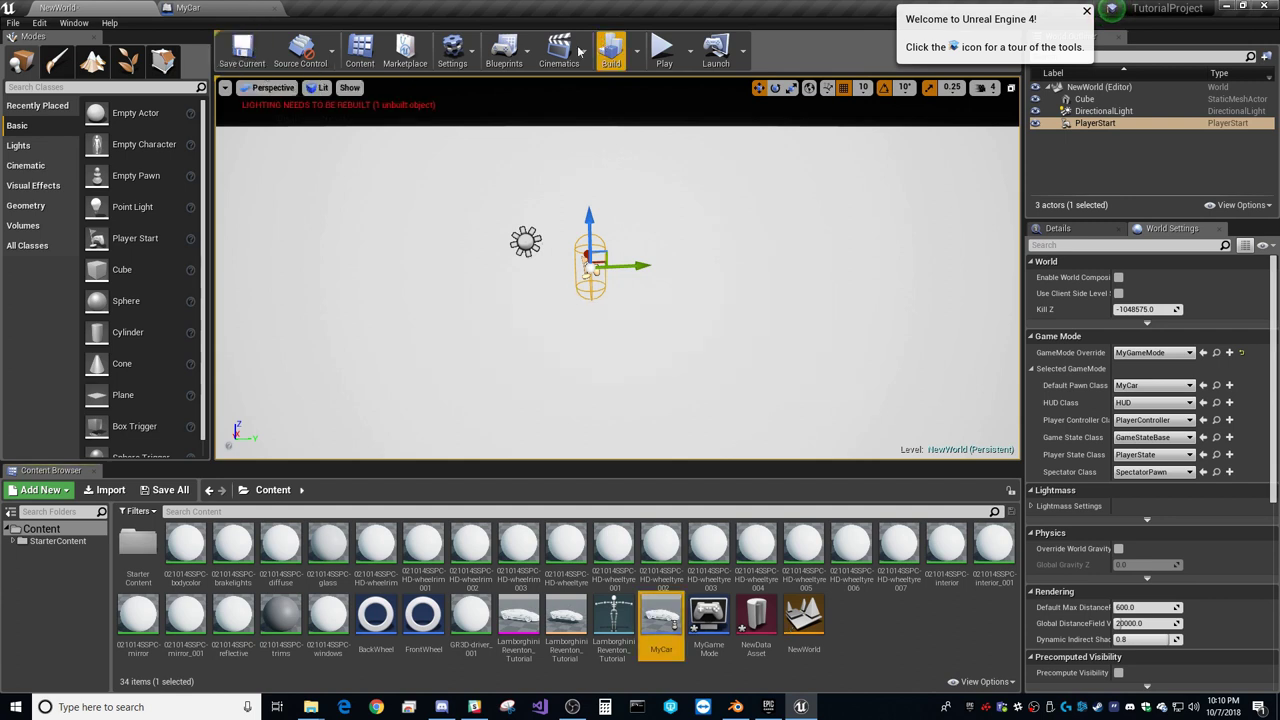
Step: Open the MyCar Blueprint and bring the whole car into view in its viewport
click(215, 7)
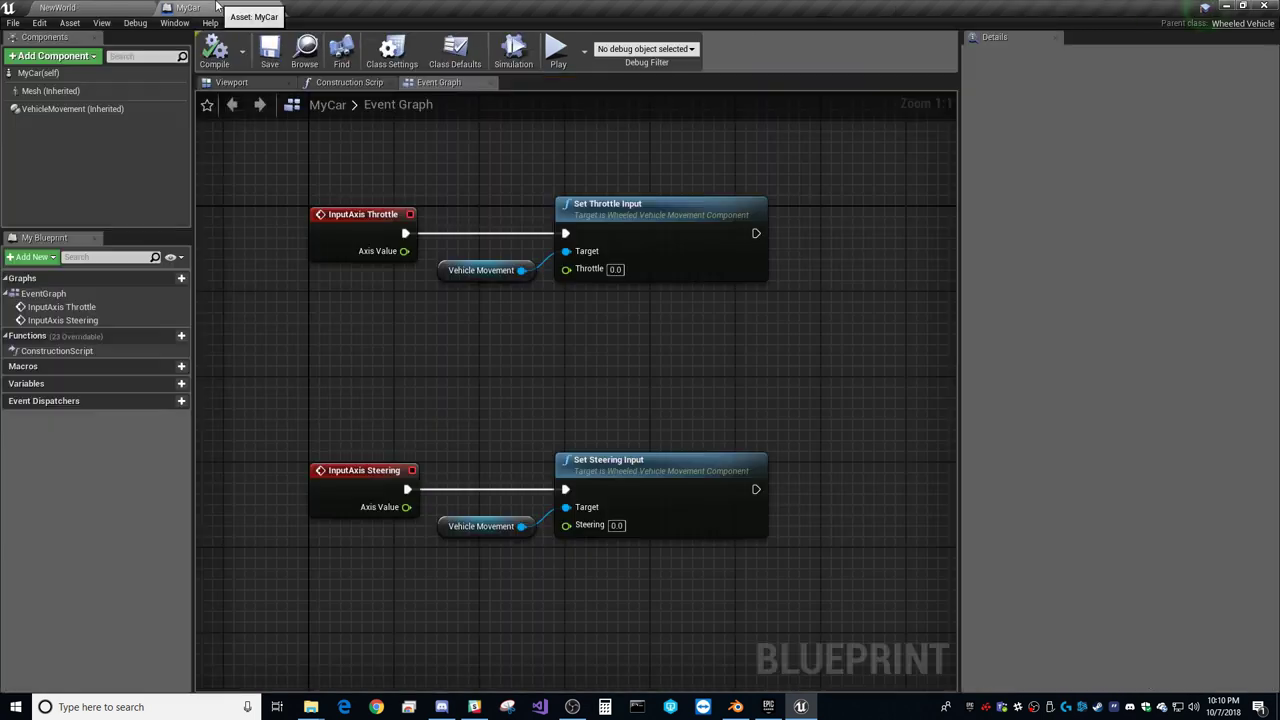
click(80, 7)
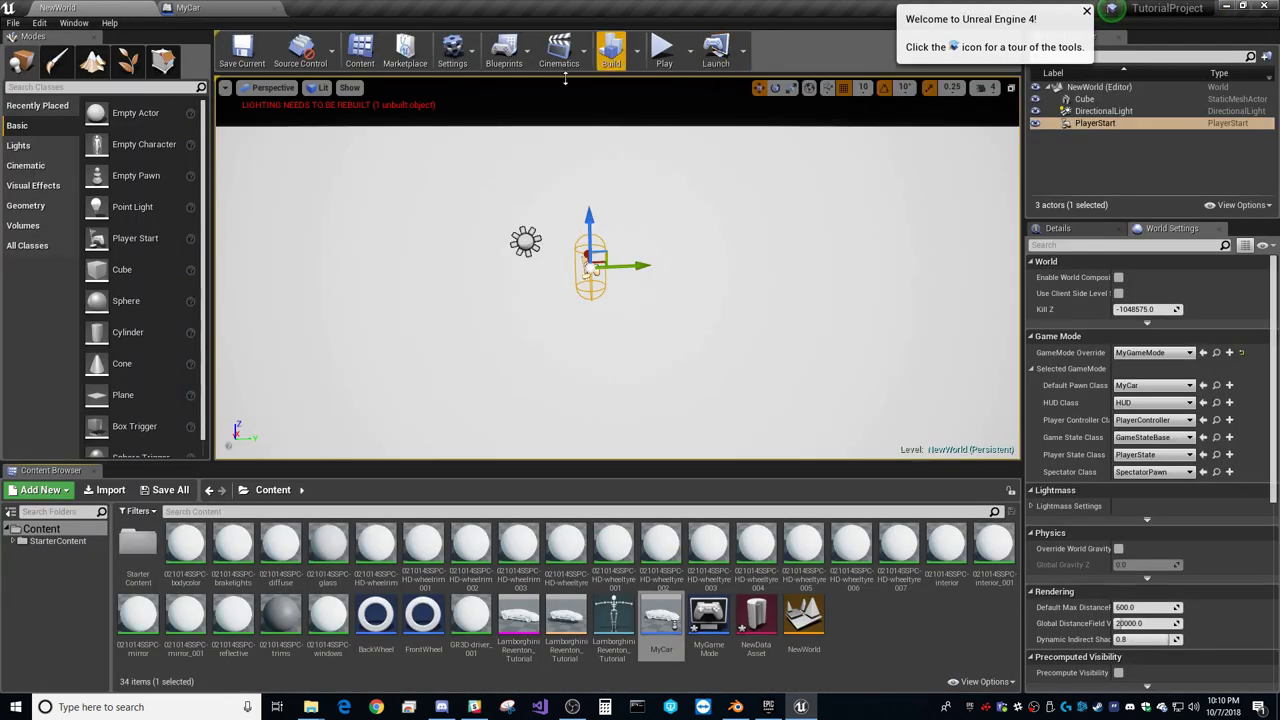
double_click(668, 624)
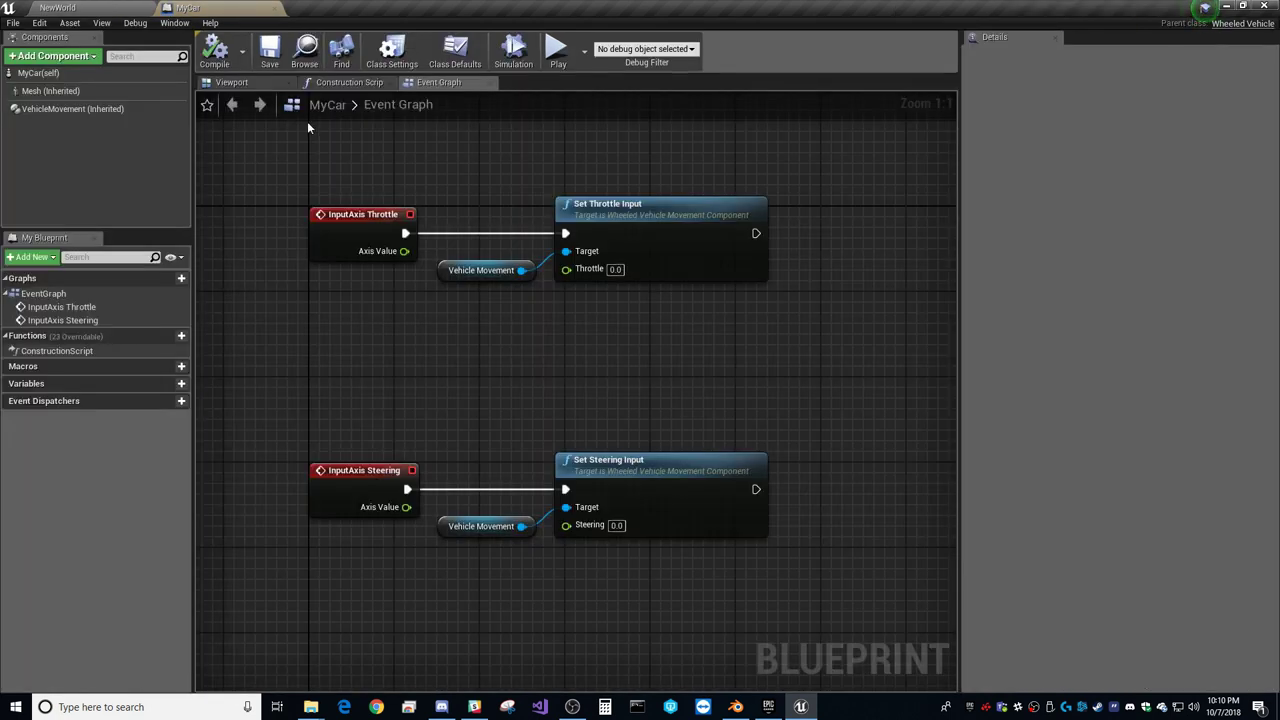
click(255, 84)
right_drag(550, 366, 550, 300)
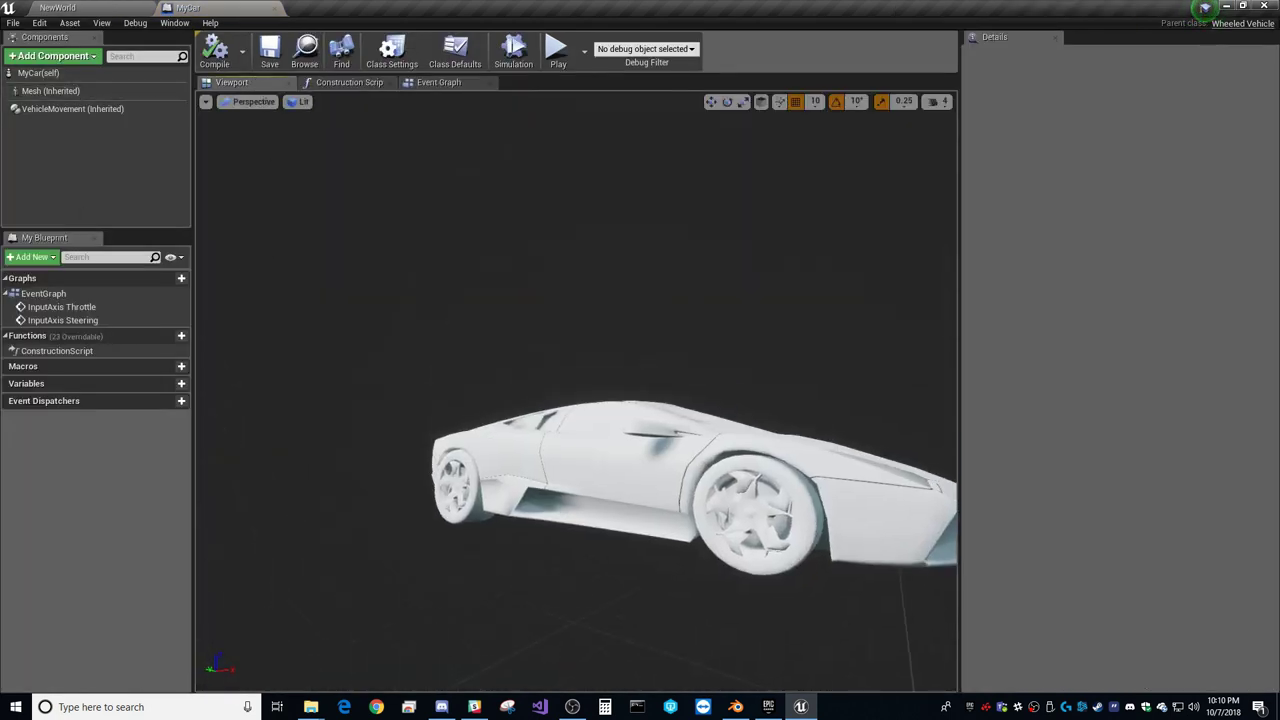
scroll(550, 366, up, 5)
scroll(550, 366, down, 6)
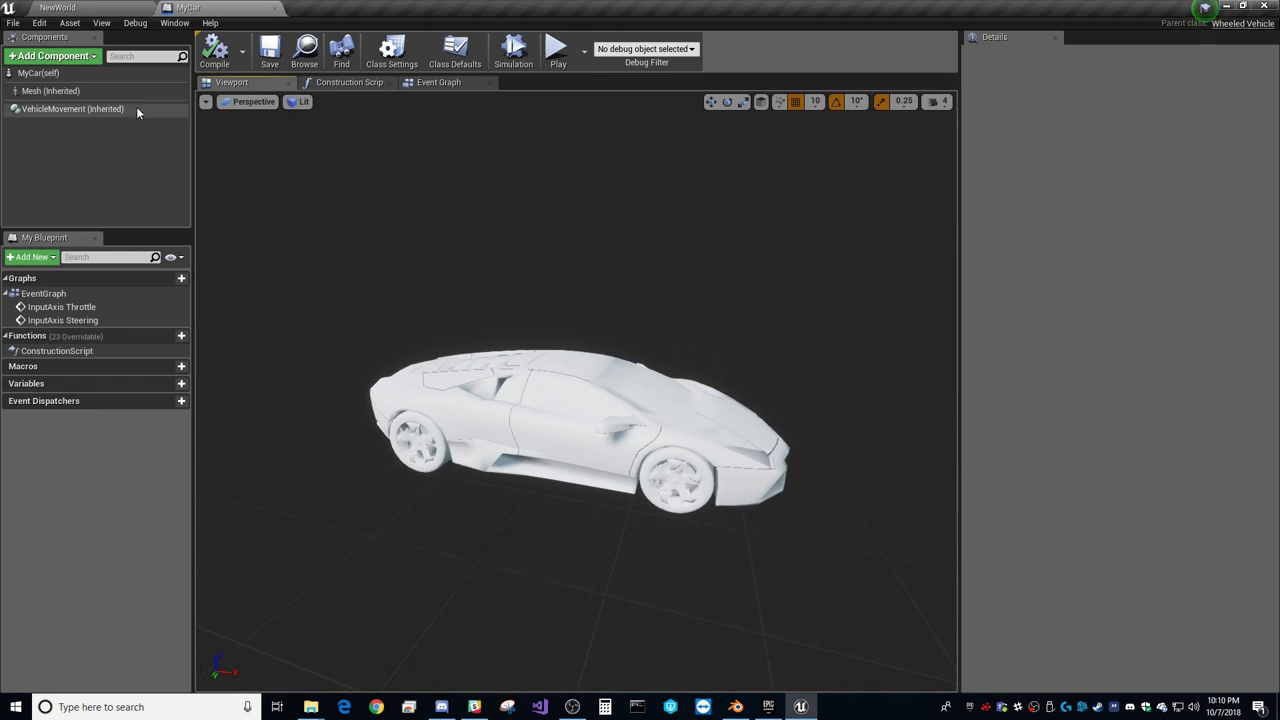
Step: Add a Spring Arm component to MyCar with a Camera component attached to it
click(72, 60)
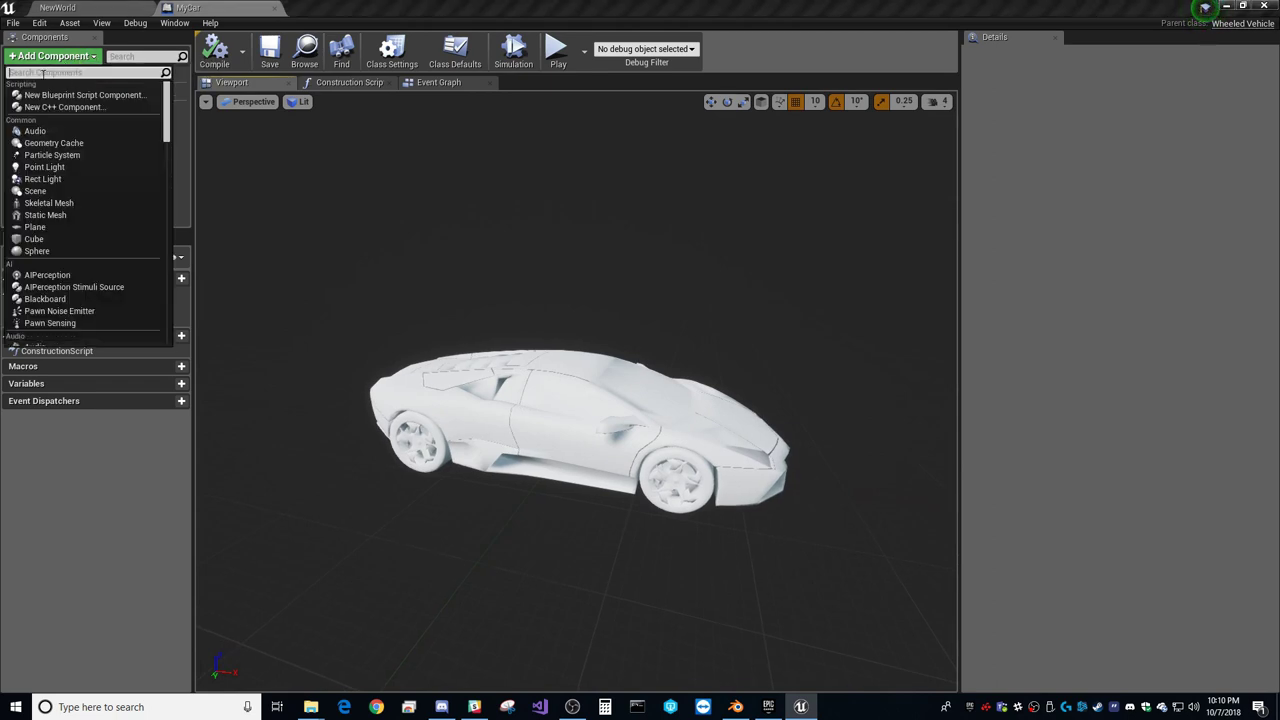
text(spring)
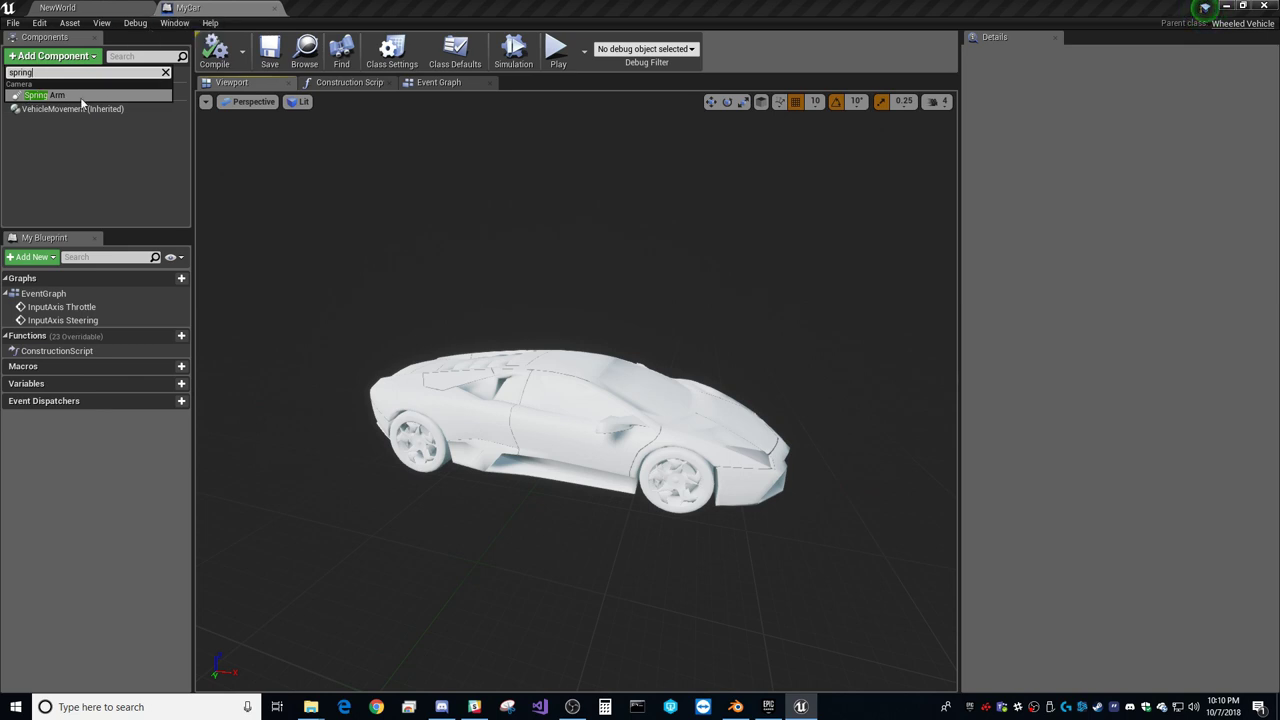
click(82, 101)
click(62, 62)
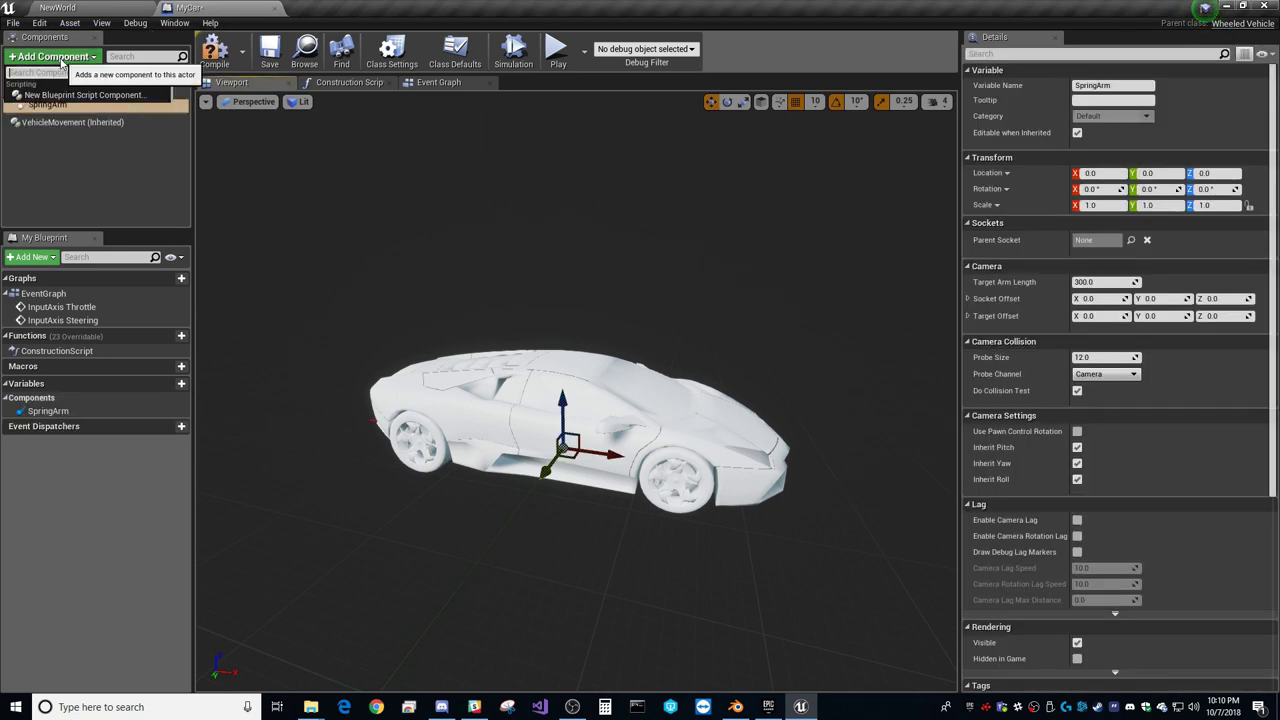
text(cam)
click(64, 94)
Step: Raise the SpringArm to Z 110 above the car and tilt it to a Y rotation of -10°
click(47, 104)
drag(562, 411, 562, 320)
key(e)
drag(634, 342, 638, 372)
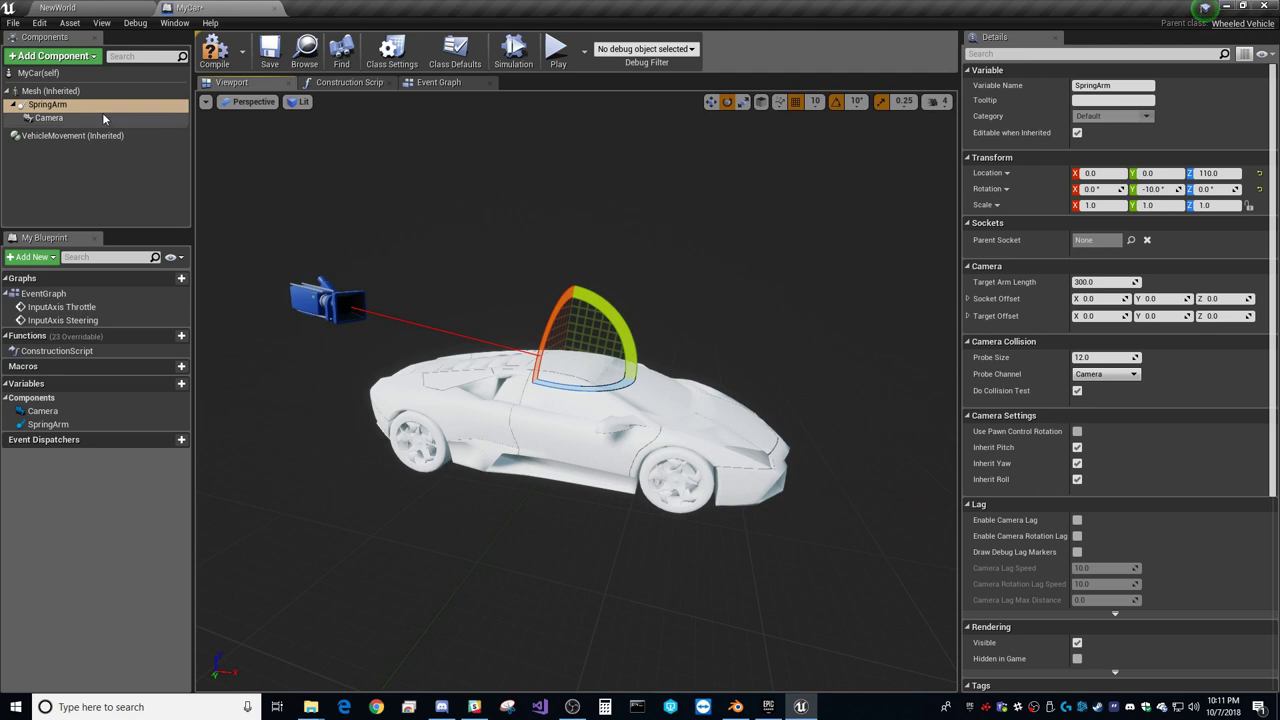
Step: Set the SpringArm's Target Arm Length to 500, review its camera lag settings, and compile and save MyCar
click(60, 104)
click(1100, 282)
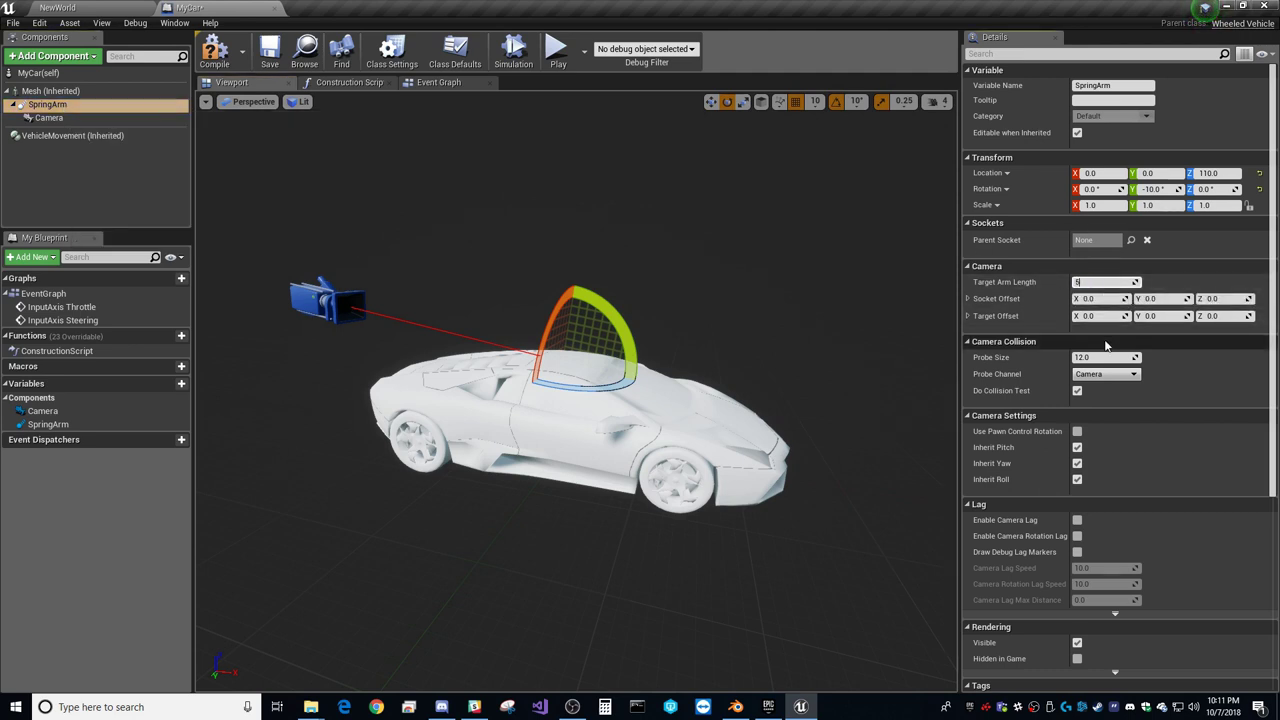
key(Return)
right_drag(376, 286, 553, 284)
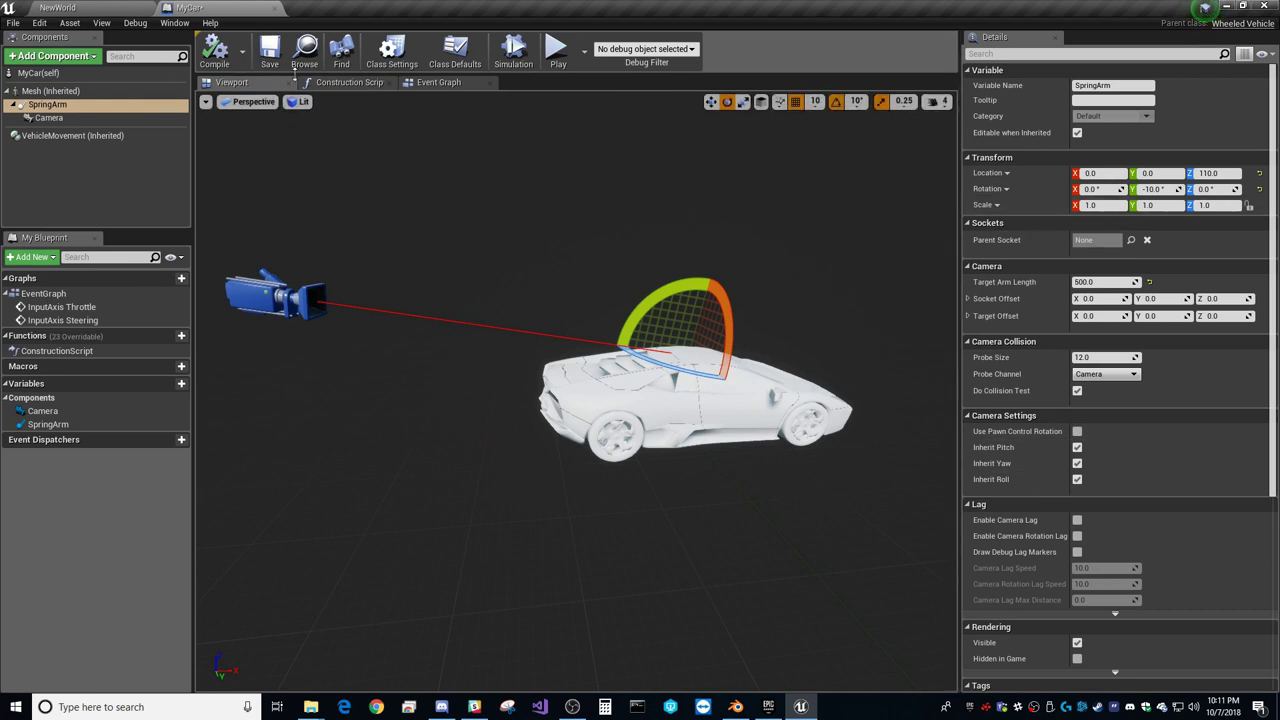
scroll(1097, 352, down, 3)
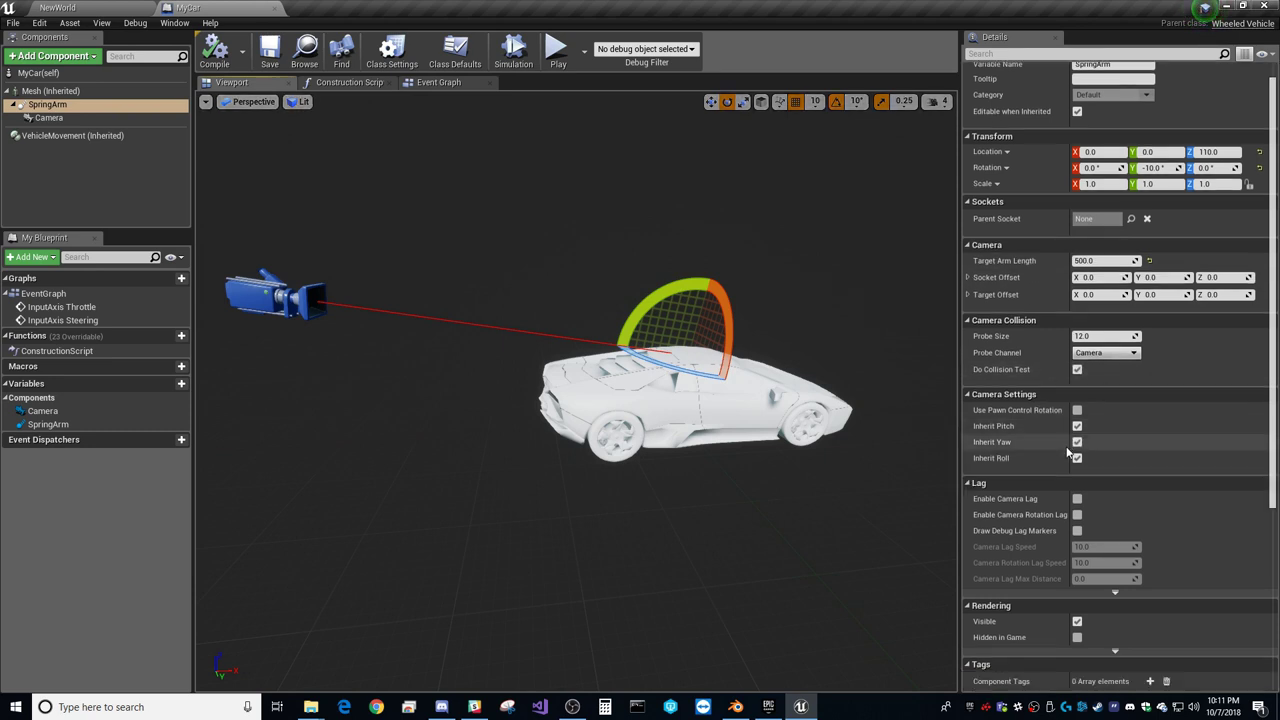
scroll(1047, 367, up, 1)
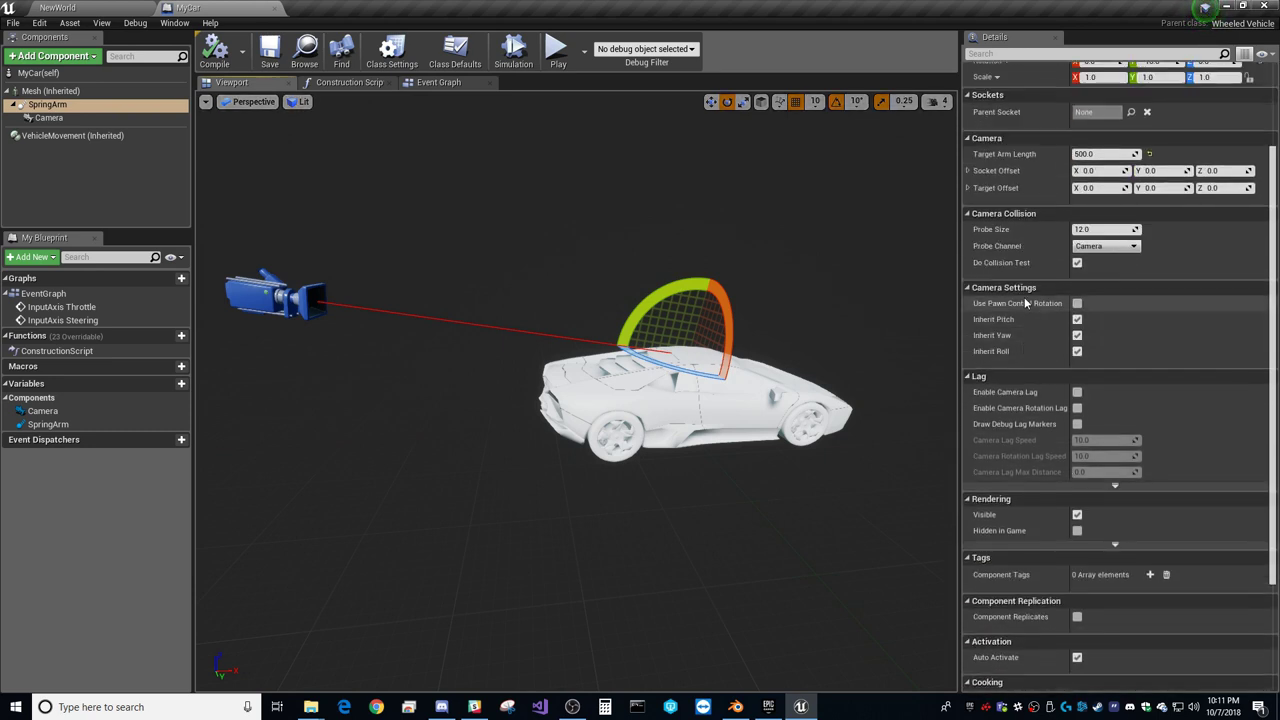
scroll(1020, 426, down, 1)
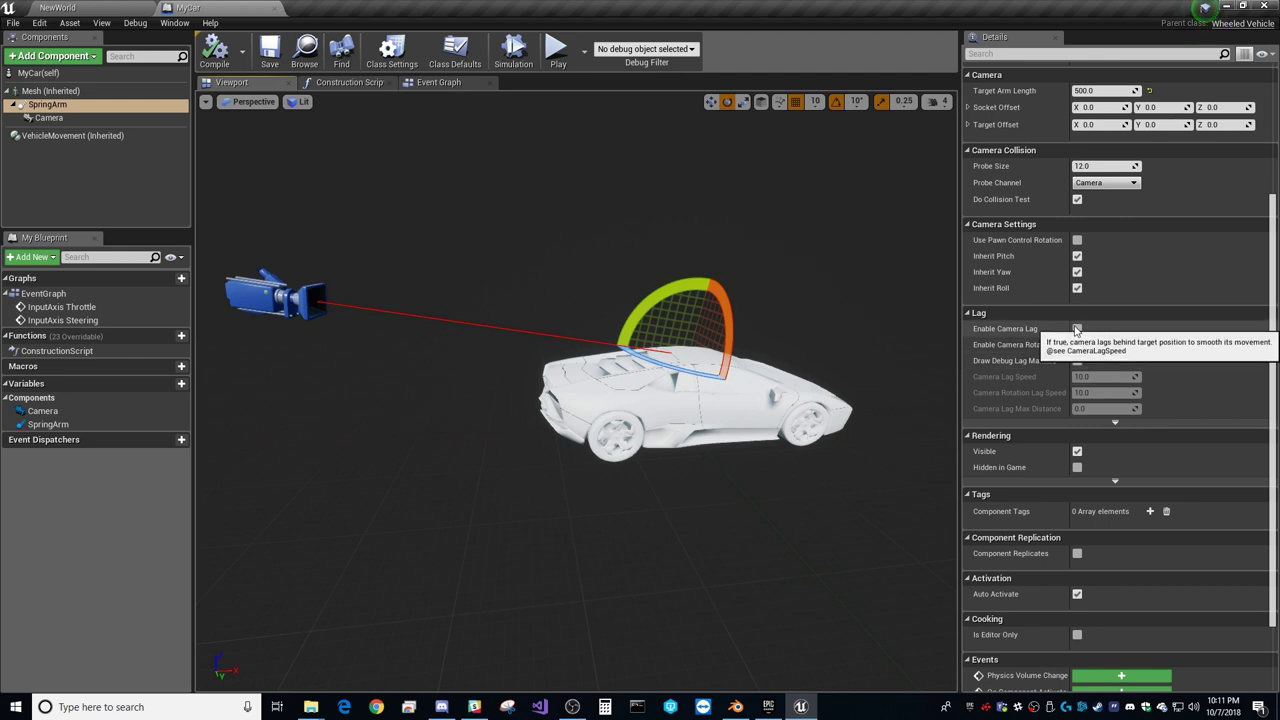
scroll(1071, 470, down, 2)
scroll(1066, 340, up, 5)
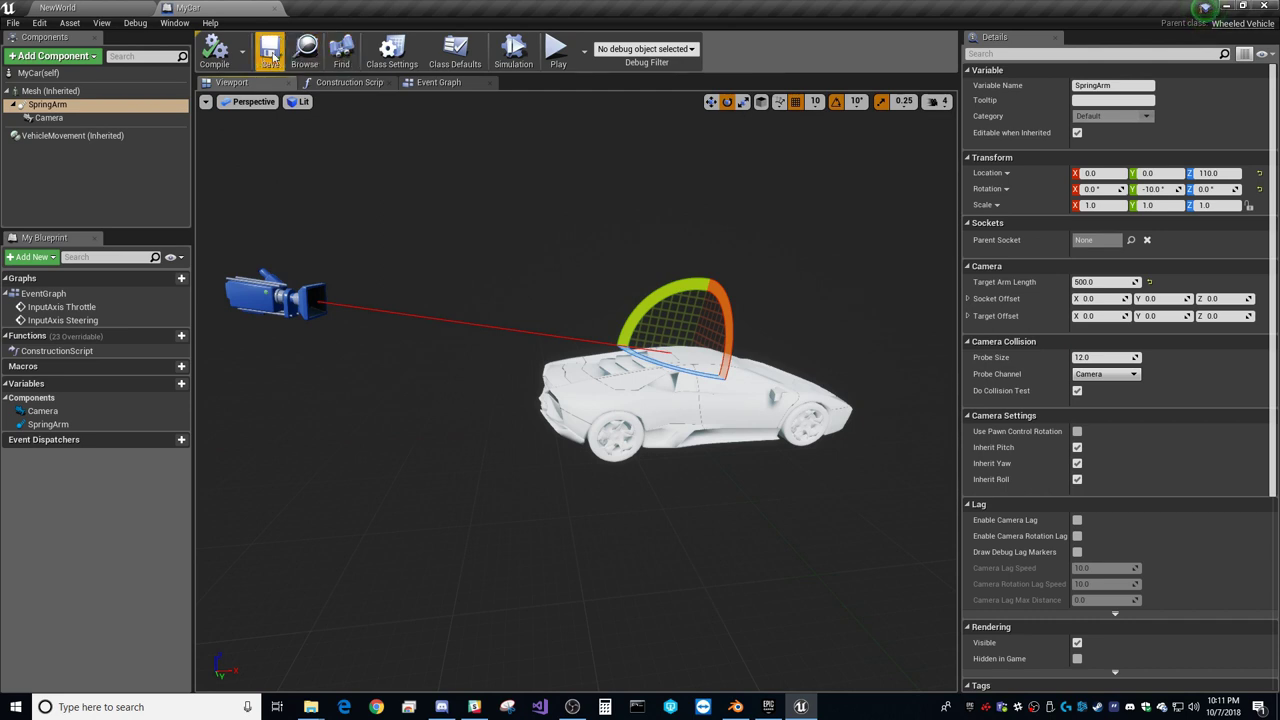
click(271, 56)
Step: Return to the NewWorld level, play it in the selected viewport to check the car camera, and stop the session
click(60, 7)
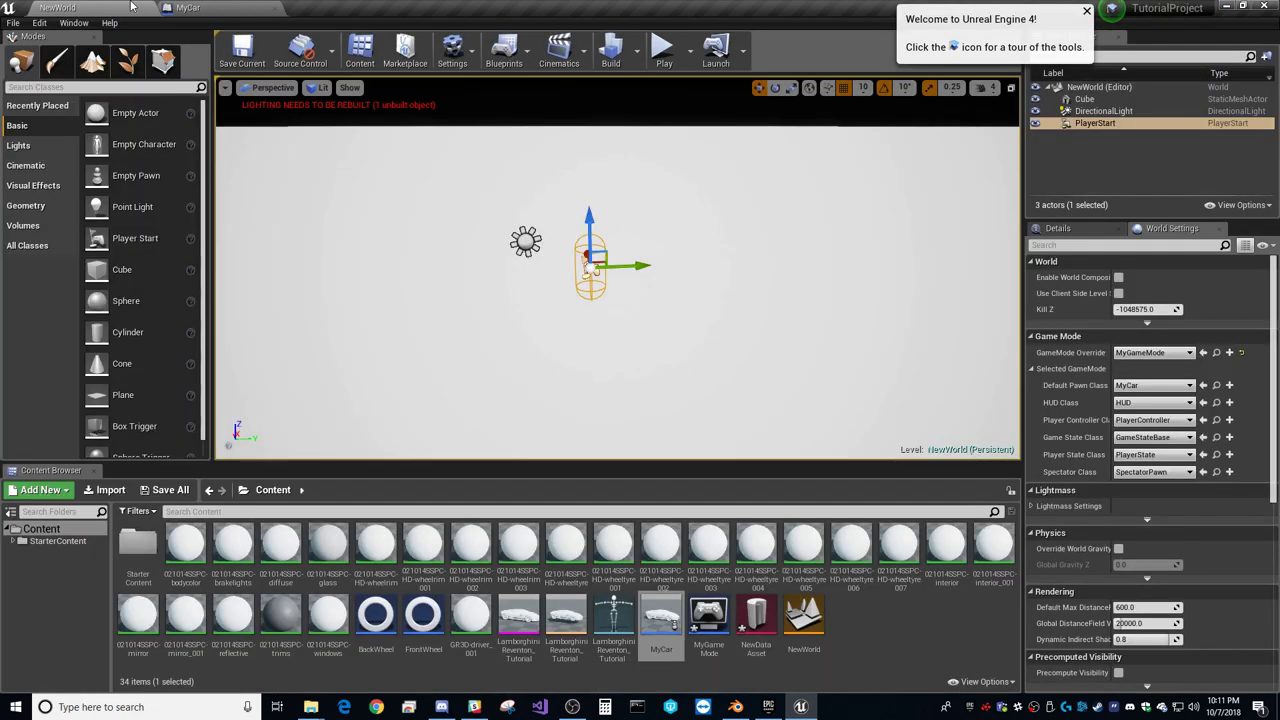
click(200, 7)
click(105, 7)
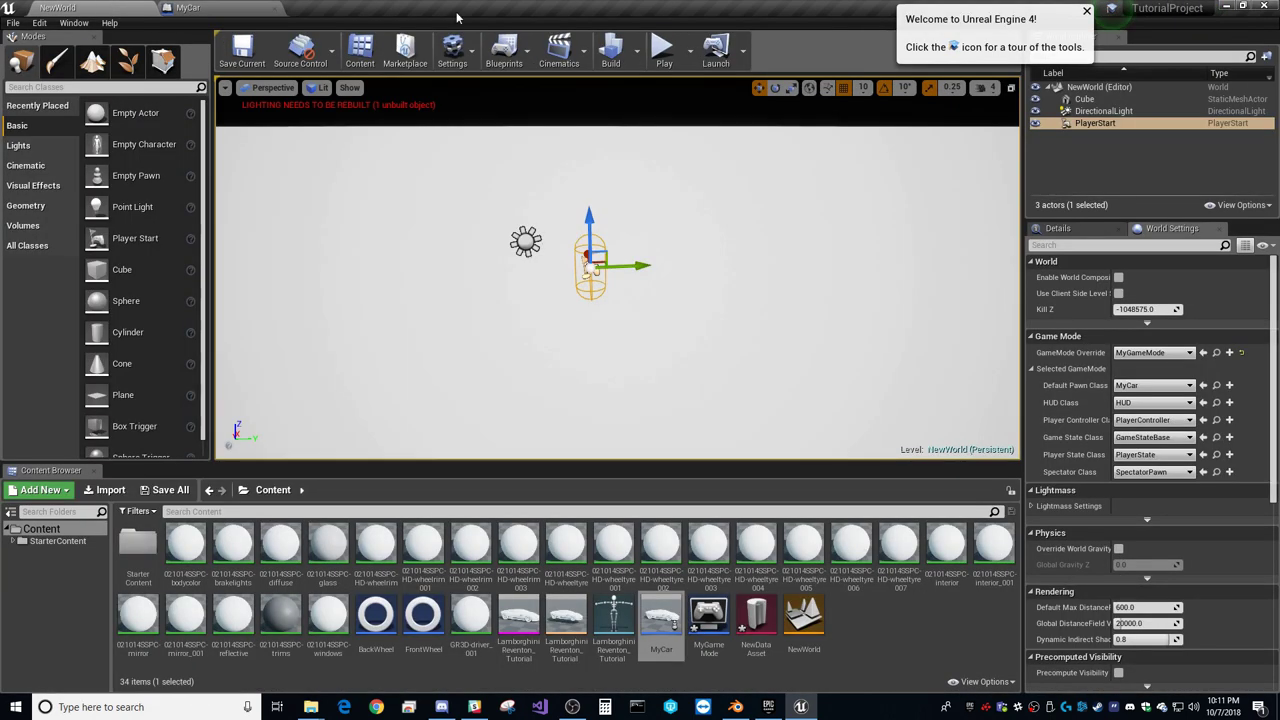
click(685, 47)
click(700, 84)
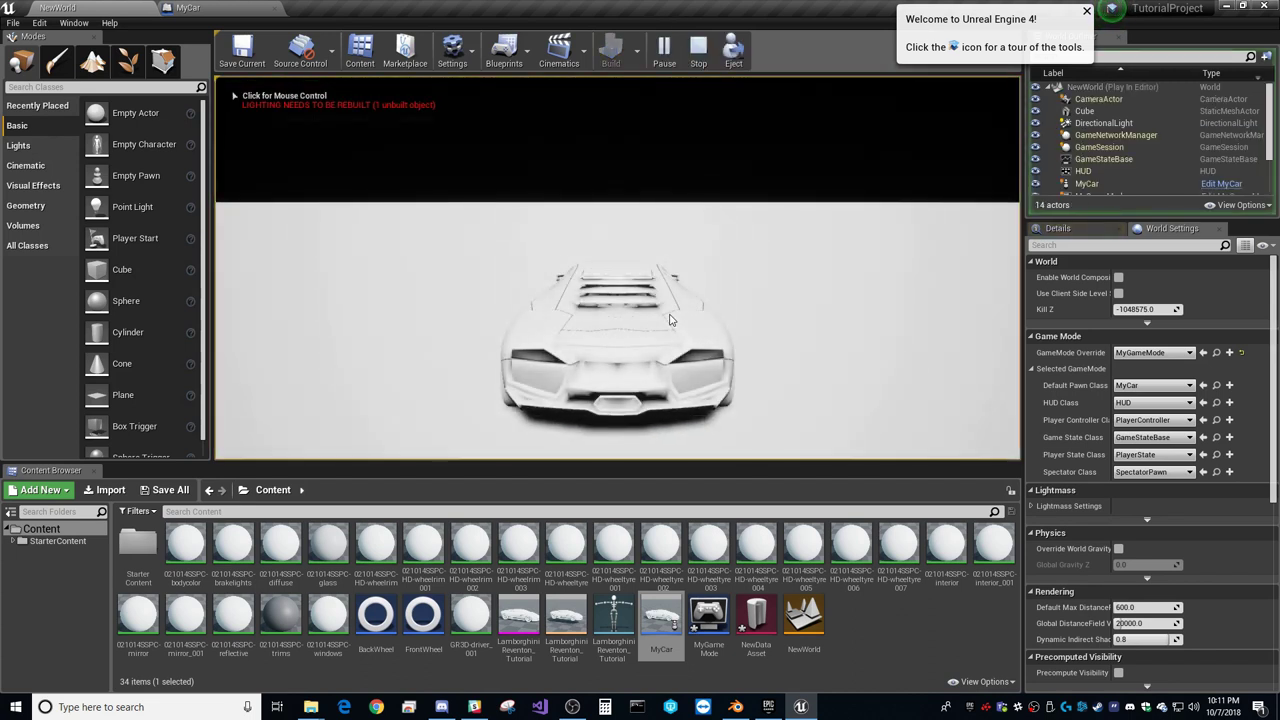
key(Escape)
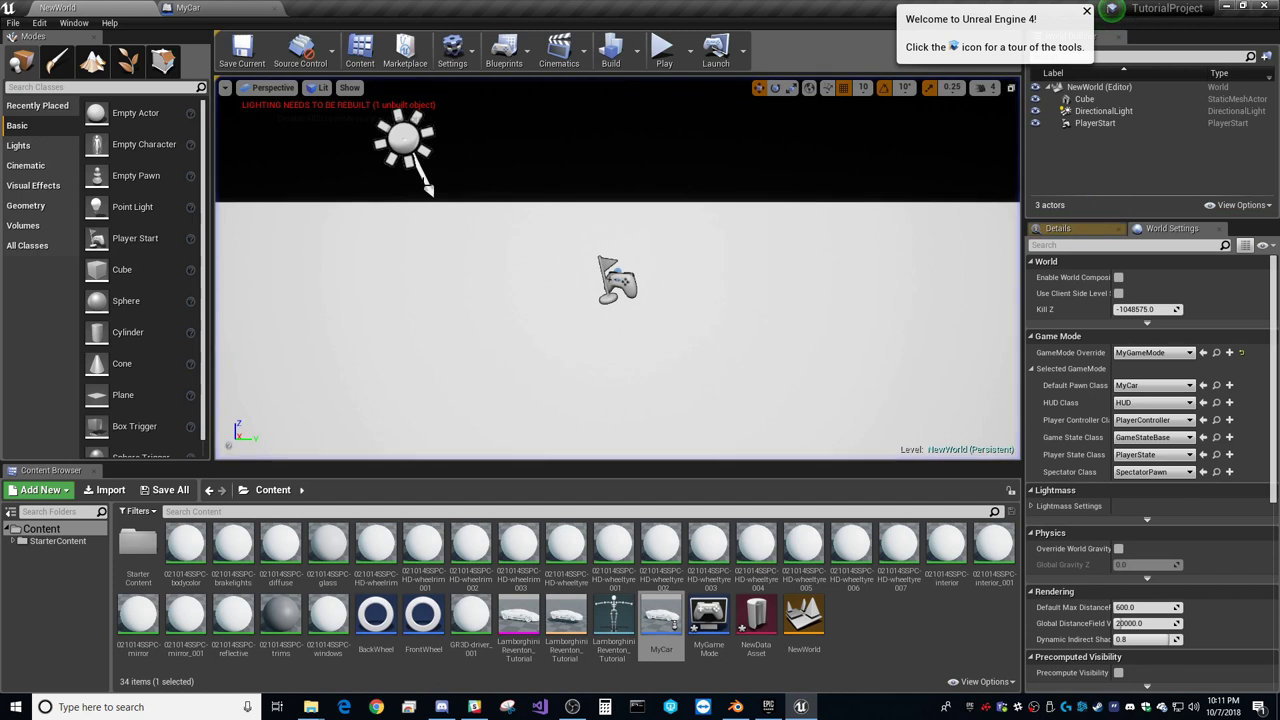
Step: Place a Cube in the level at about X 2440, Y 1160 and scale it to 10 on all axes
right_drag(612, 308, 598, 334)
drag(160, 268, 630, 214)
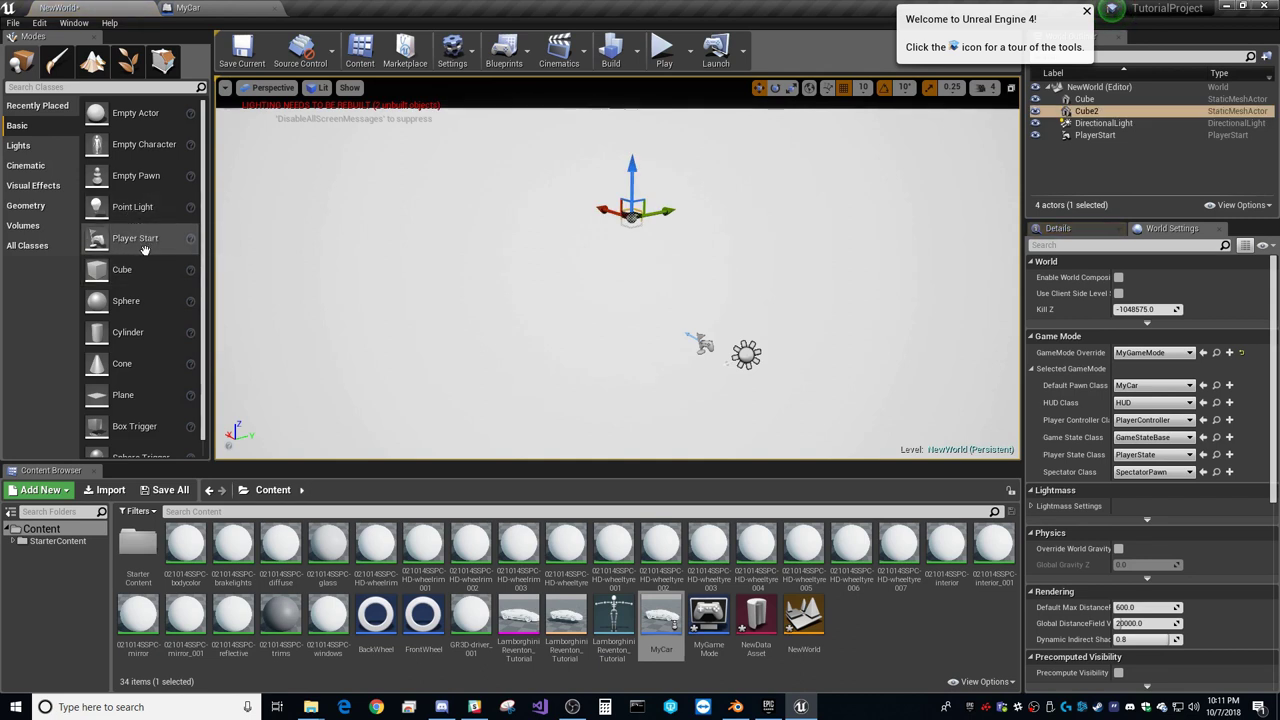
click(1058, 228)
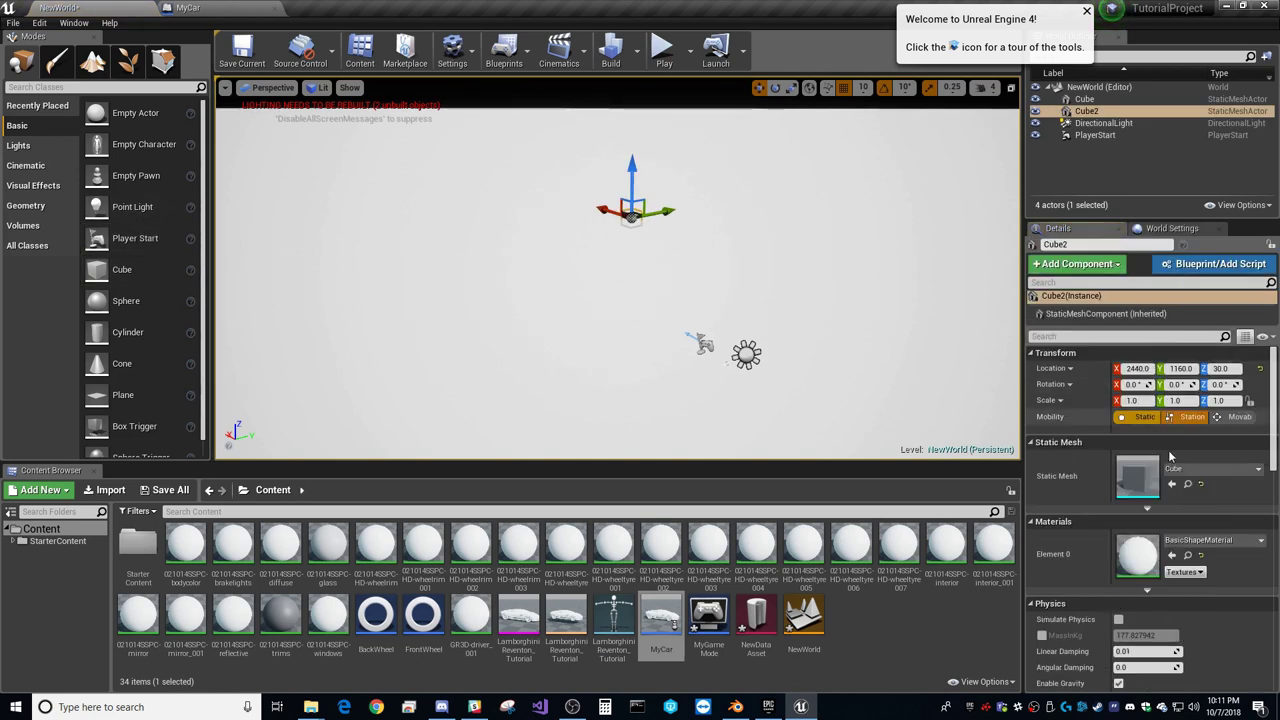
click(1188, 401)
text(10)
key(Return)
click(1228, 402)
text(10)
key(Return)
Step: Raise the scaled cube to about Z 380 and place a duplicate of it at about X 5210, Y -100
drag(632, 172, 632, 112)
right_drag(632, 150, 700, 170)
right_drag(606, 200, 560, 202)
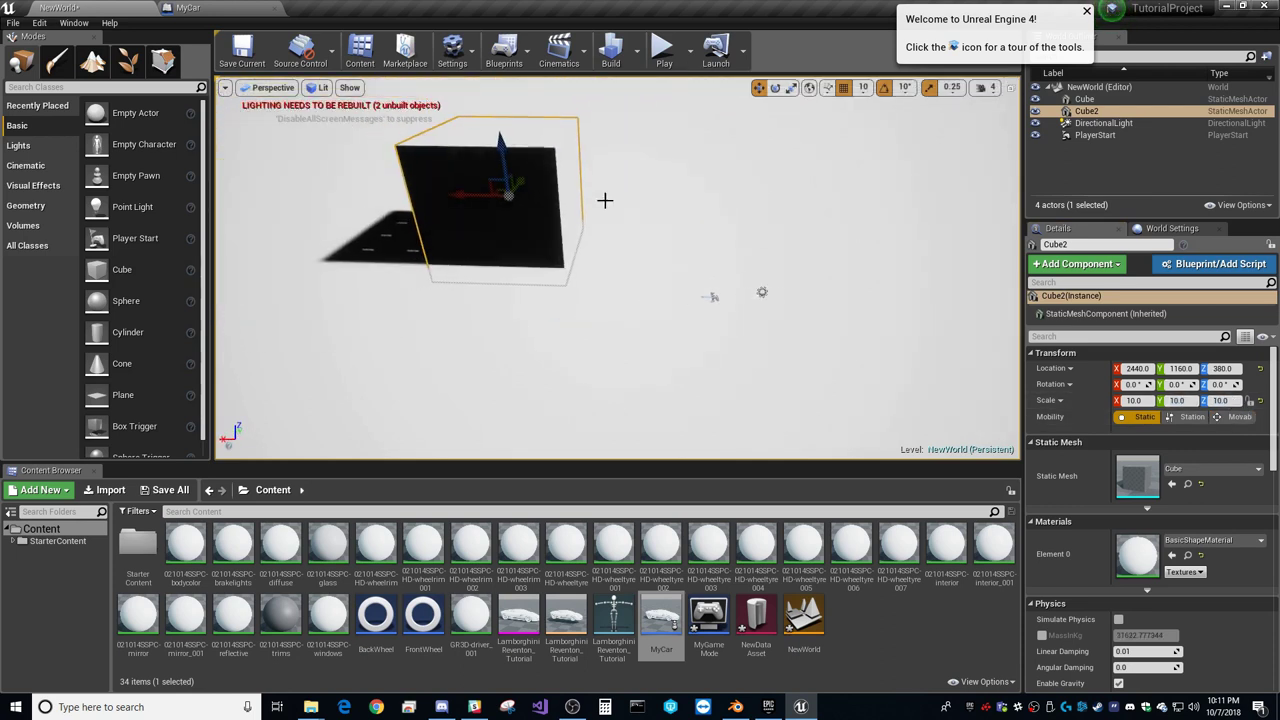
drag(501, 192, 216, 234)
right_drag(617, 268, 691, 254)
Step: Play the level in the selected viewport to test the car among the cubes, and stop the session
click(693, 52)
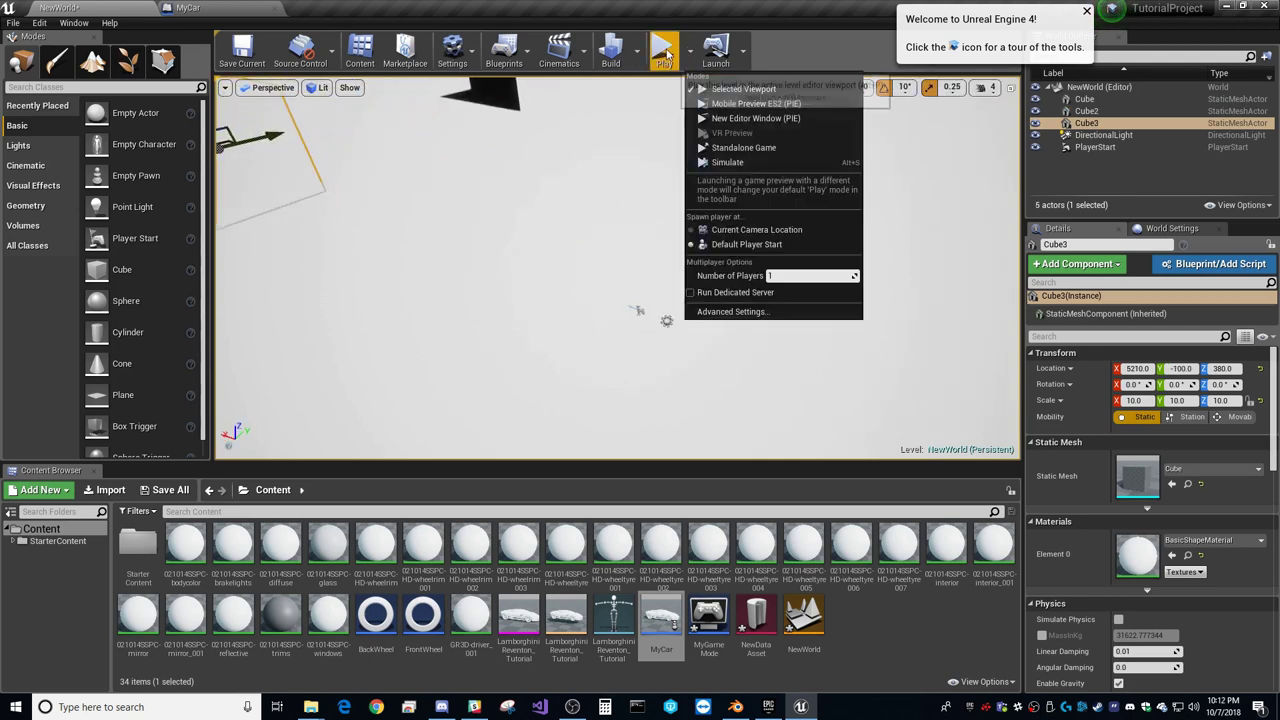
click(730, 89)
click(730, 100)
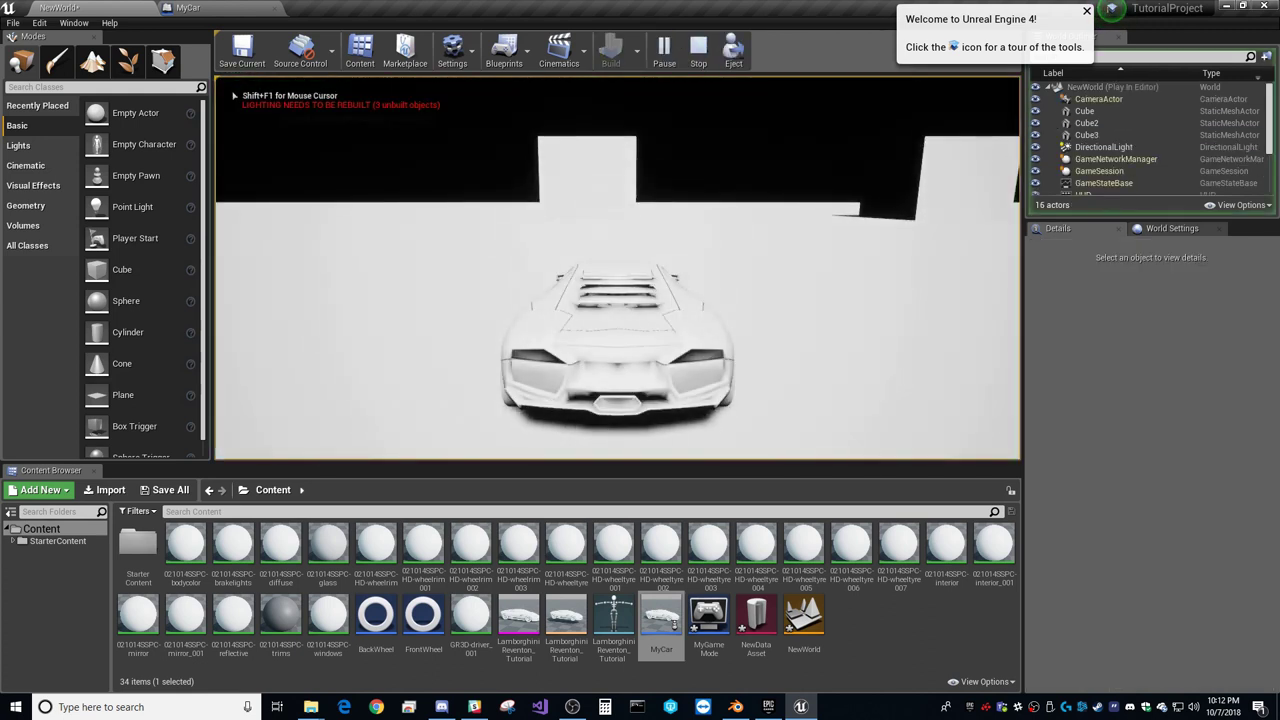
key(Escape)
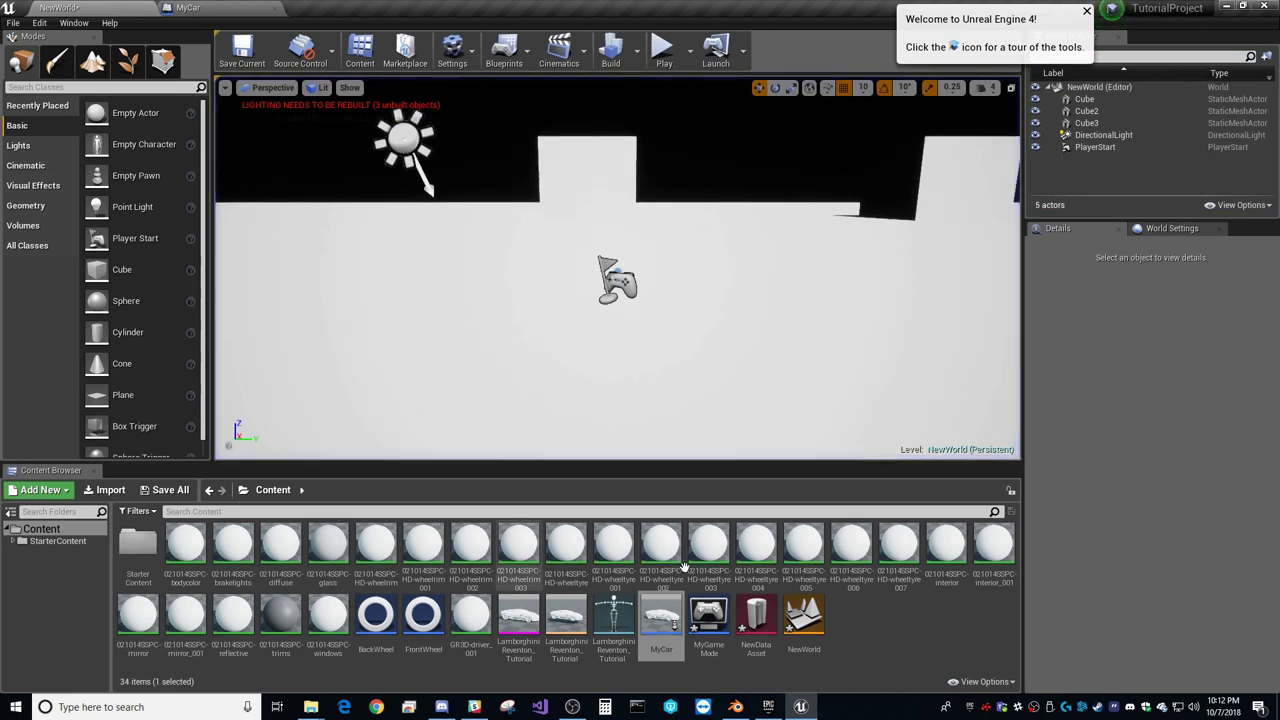
Step: In the NewWorld level's content, create an Anim Blueprint from LamborghiniReventon_Tutorial_Skeleton, keep its default name and open it
click(218, 7)
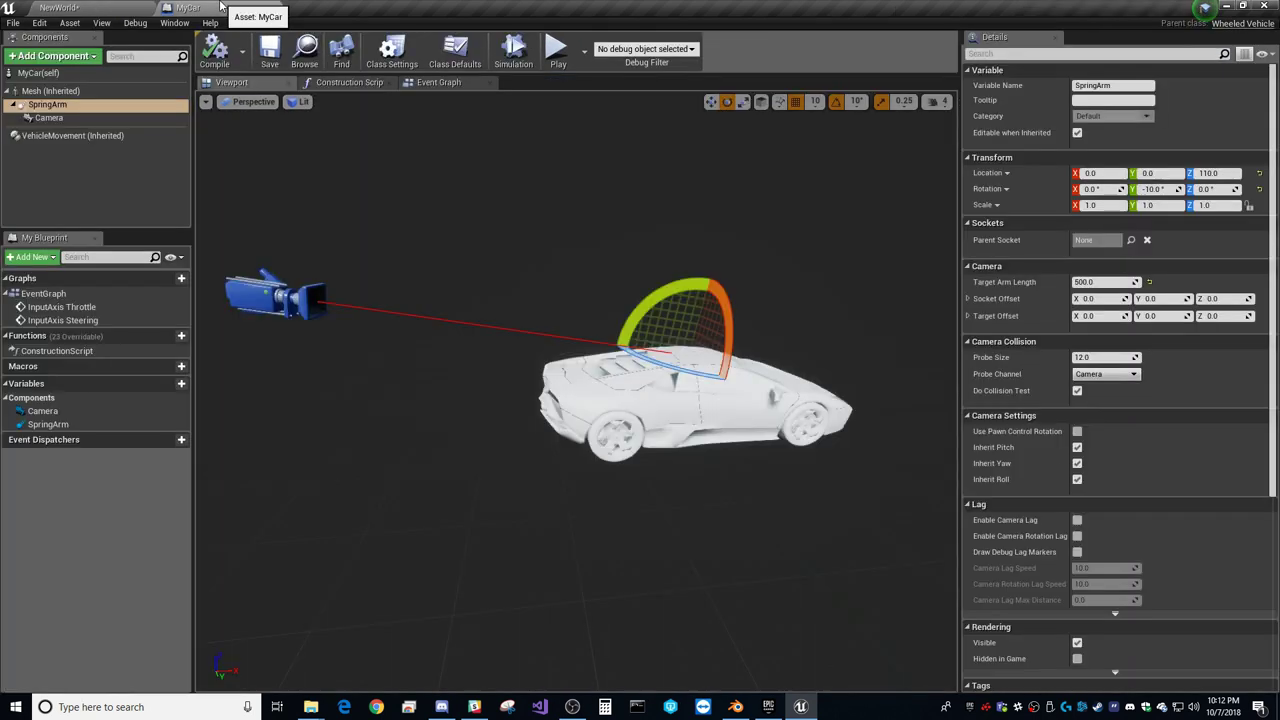
click(88, 7)
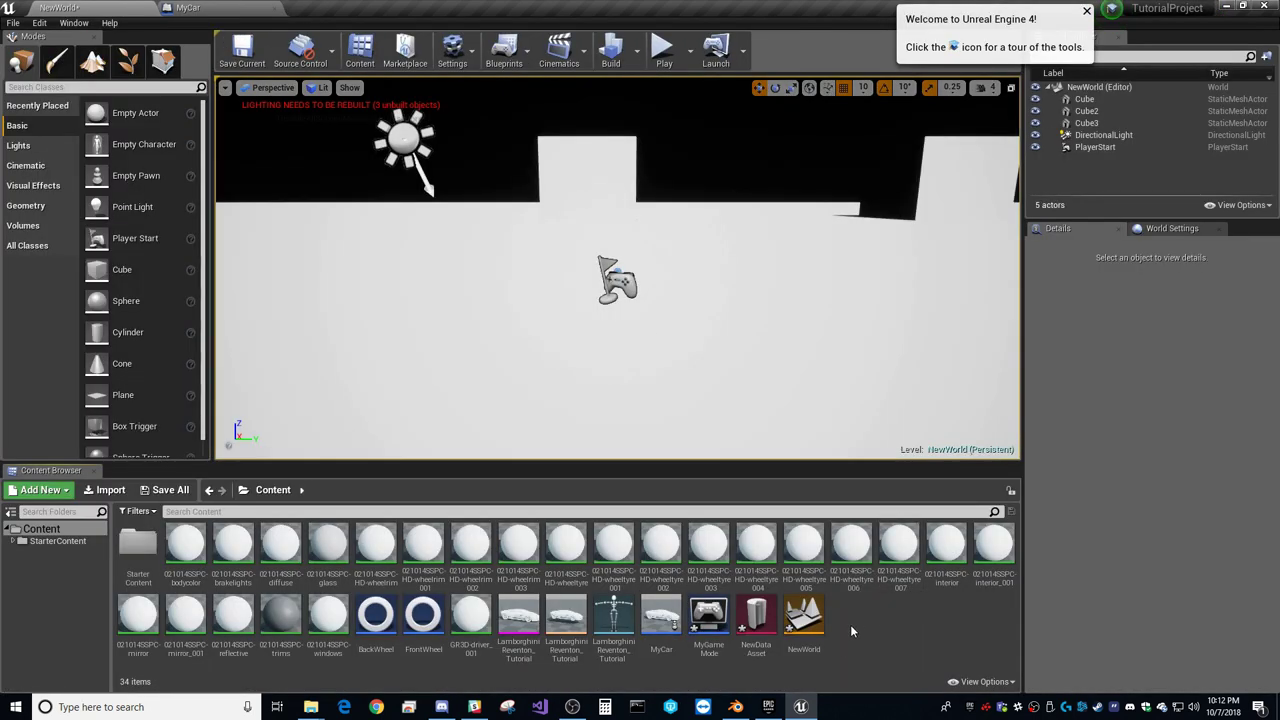
right_click(851, 627)
right_click(612, 619)
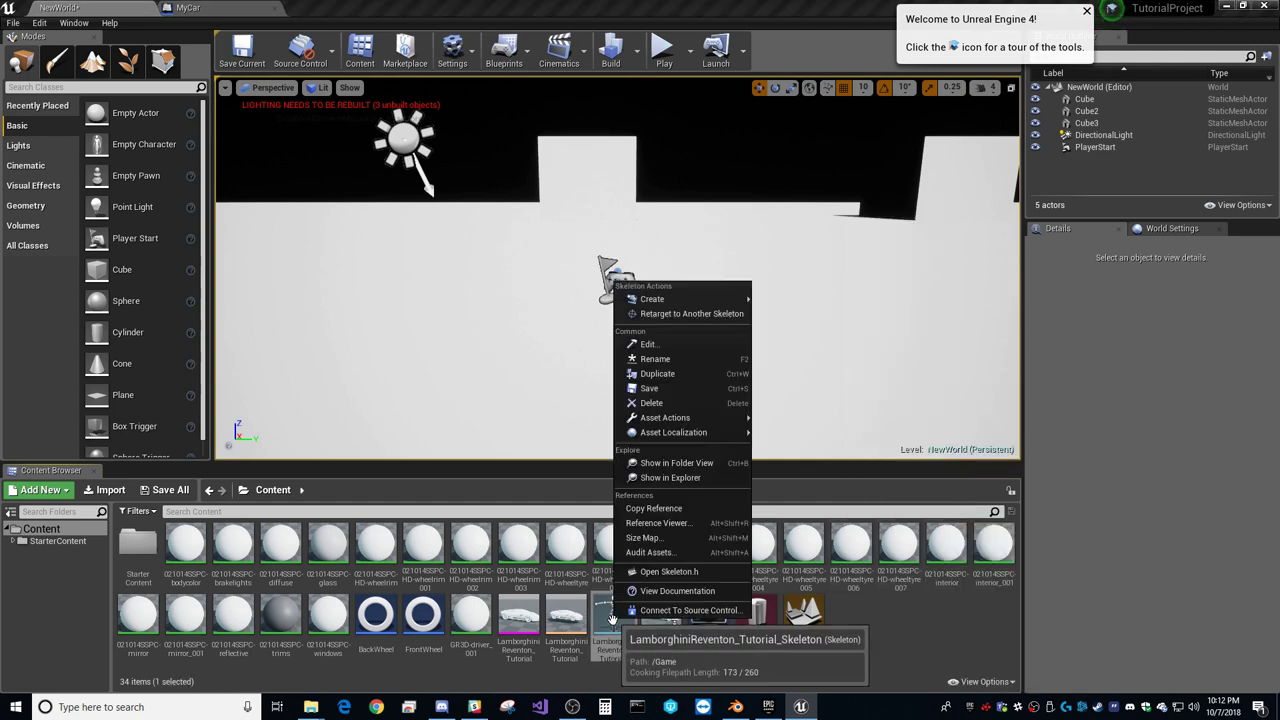
mouse_move(717, 300)
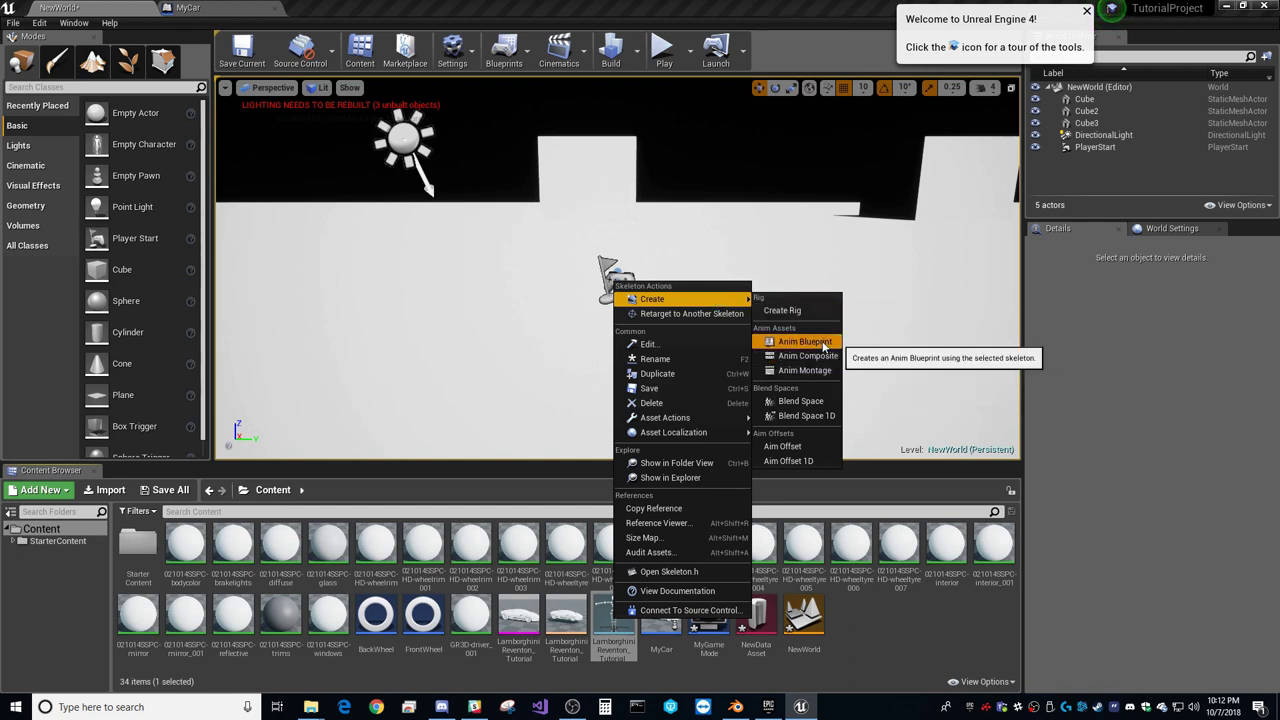
click(805, 342)
key(Return)
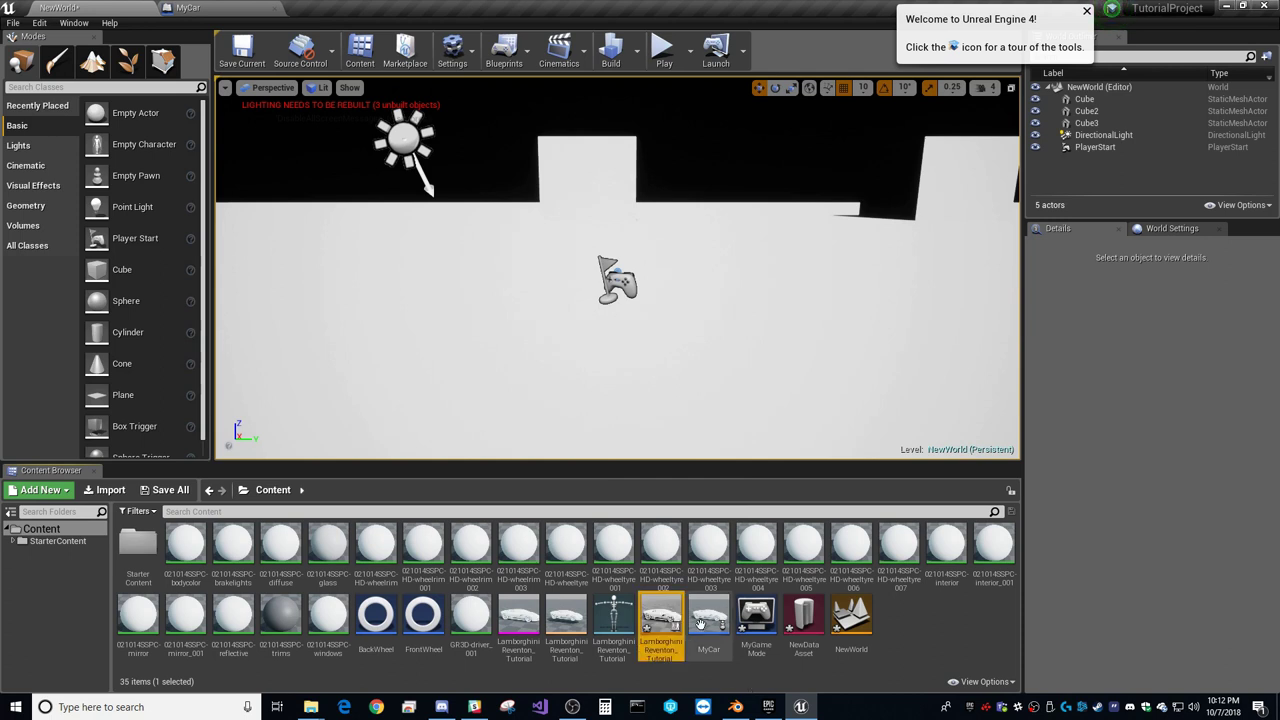
click(663, 649)
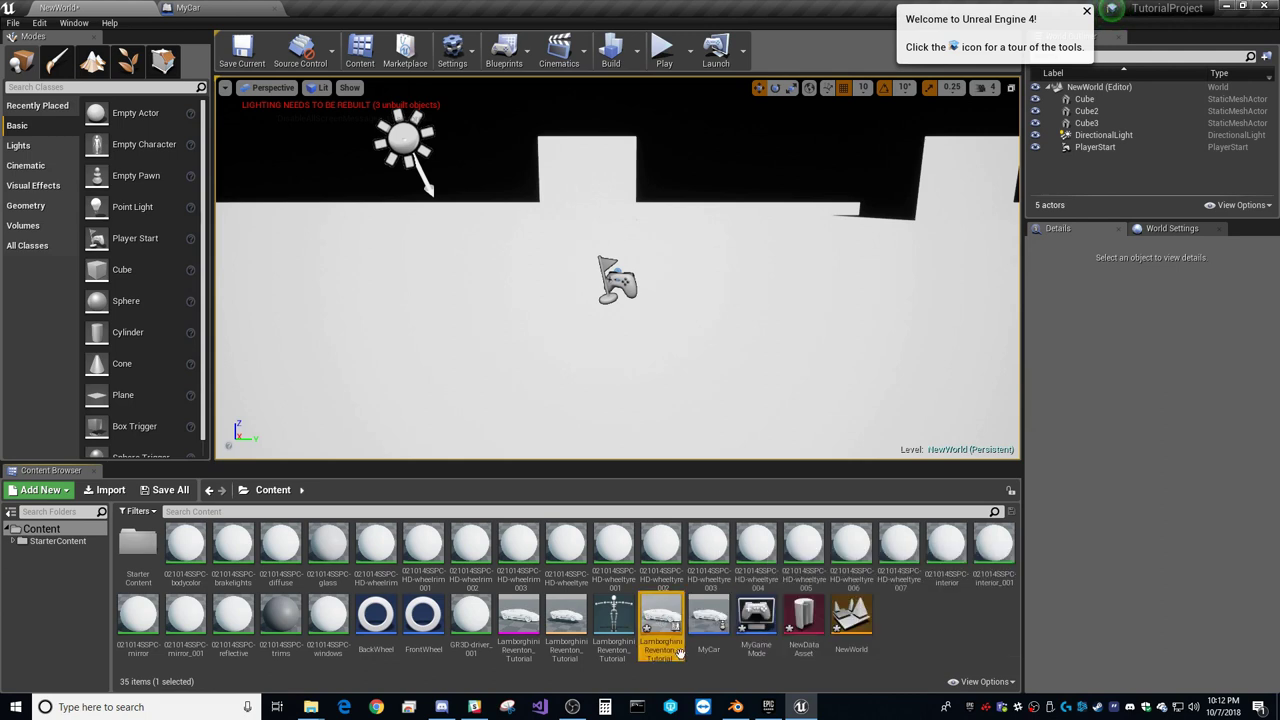
double_click(678, 650)
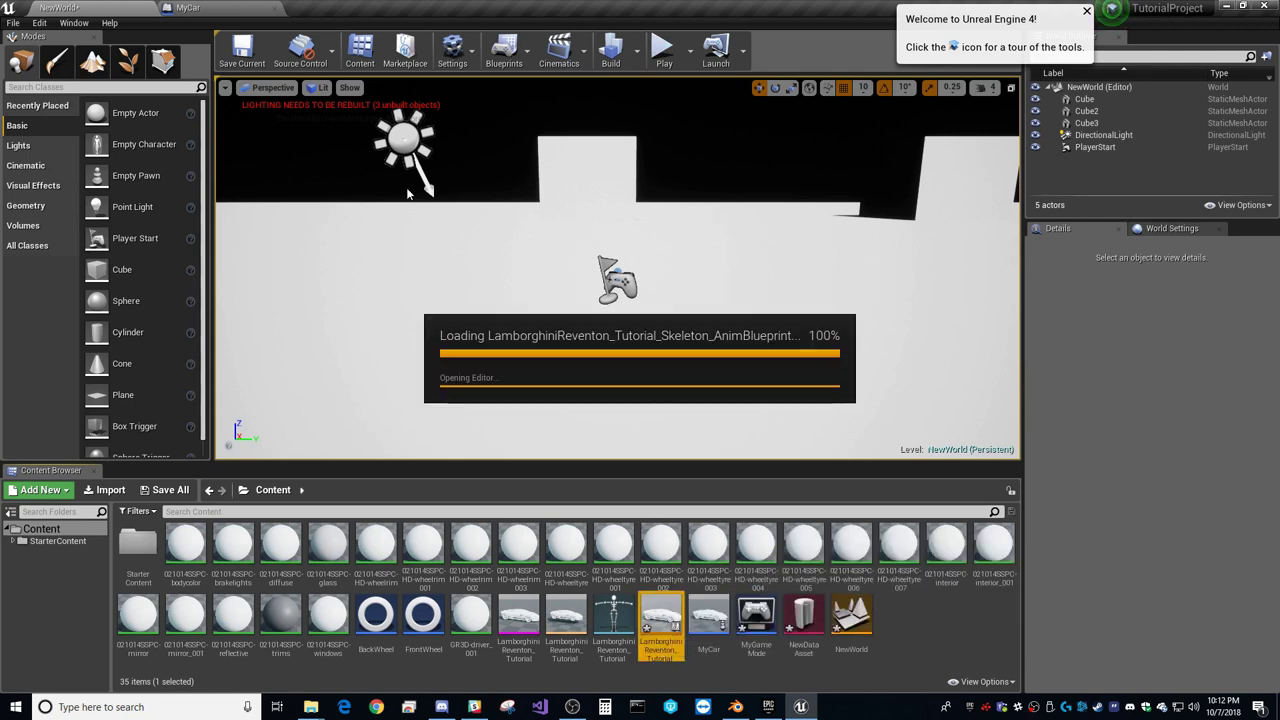
Step: In the class settings, set the Anim Blueprint's parent class to VehicleAnimInstance
right_drag(570, 374, 720, 277)
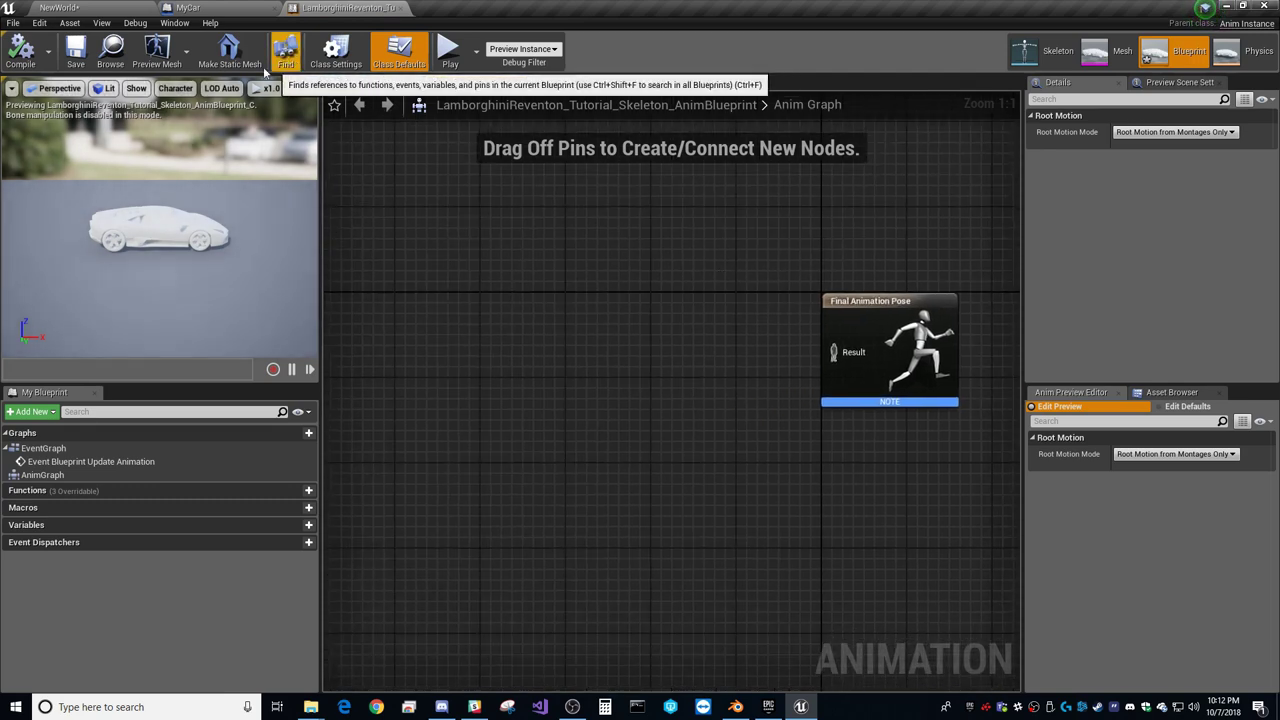
click(345, 55)
click(1130, 136)
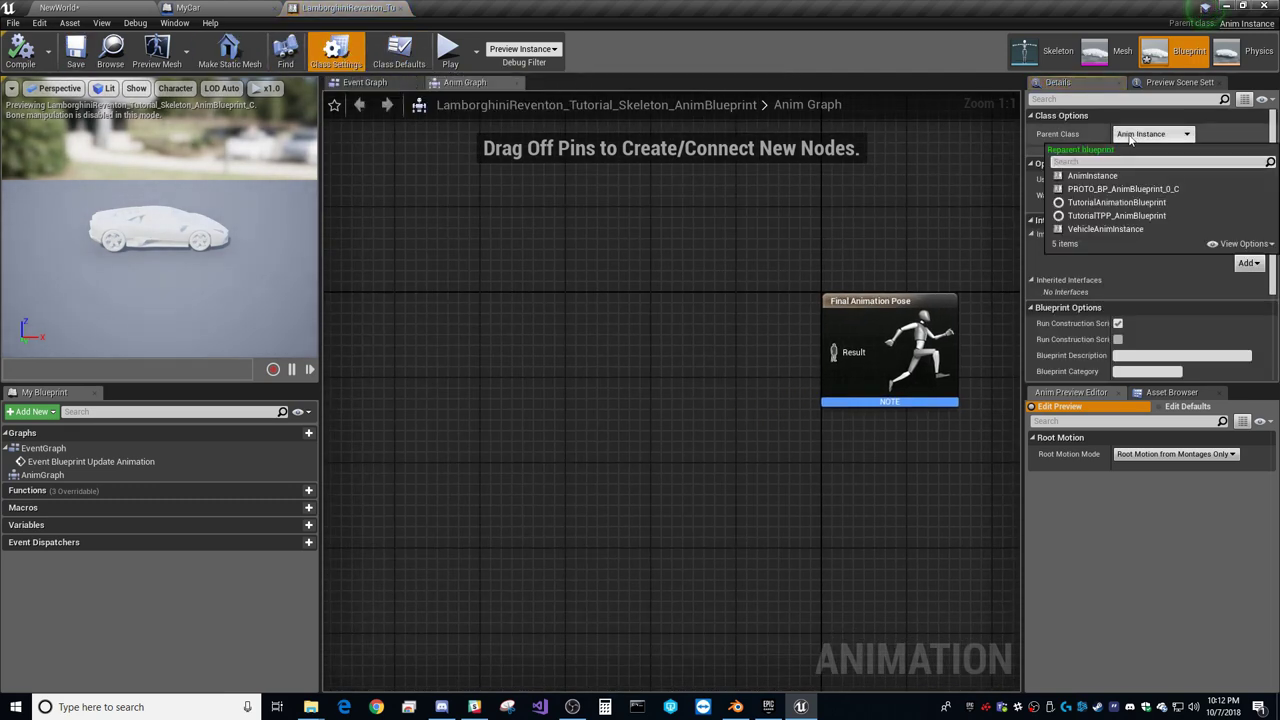
click(1097, 231)
Step: Add a Mesh Space Ref Pose node to the Anim Graph, left of the Final Animation Pose
right_drag(699, 271, 706, 215)
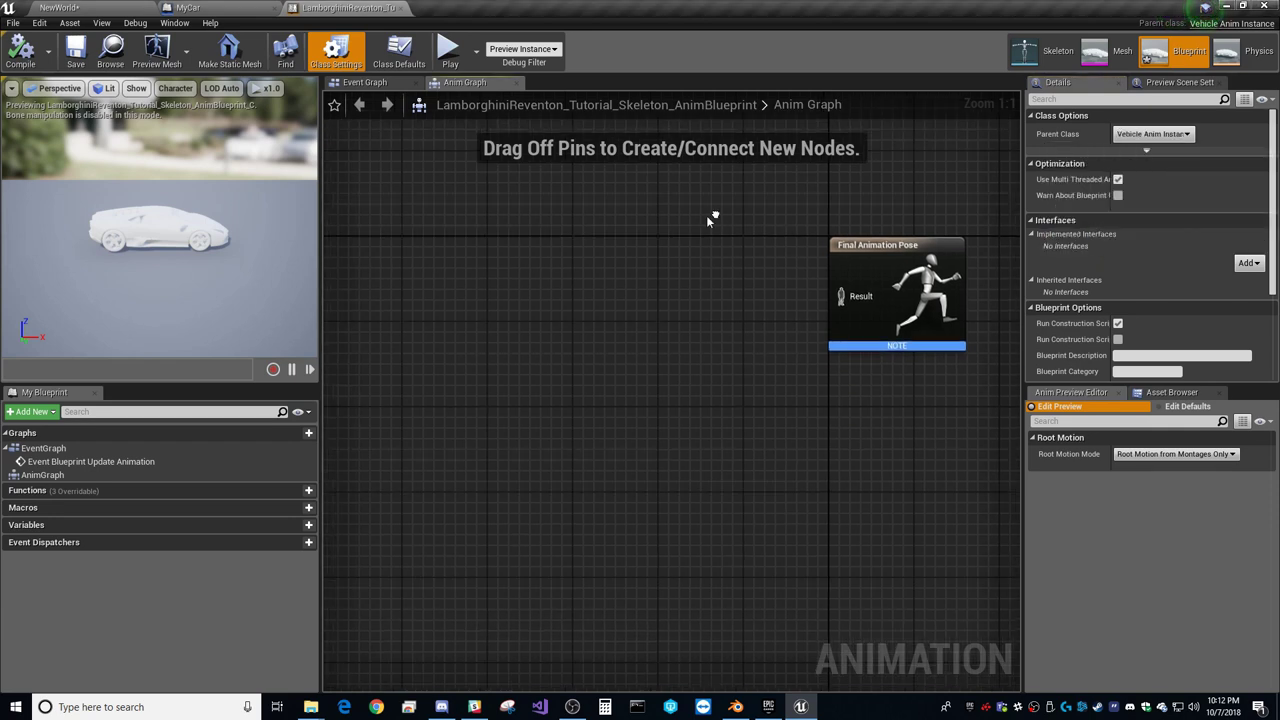
right_click(427, 293)
text(mesh)
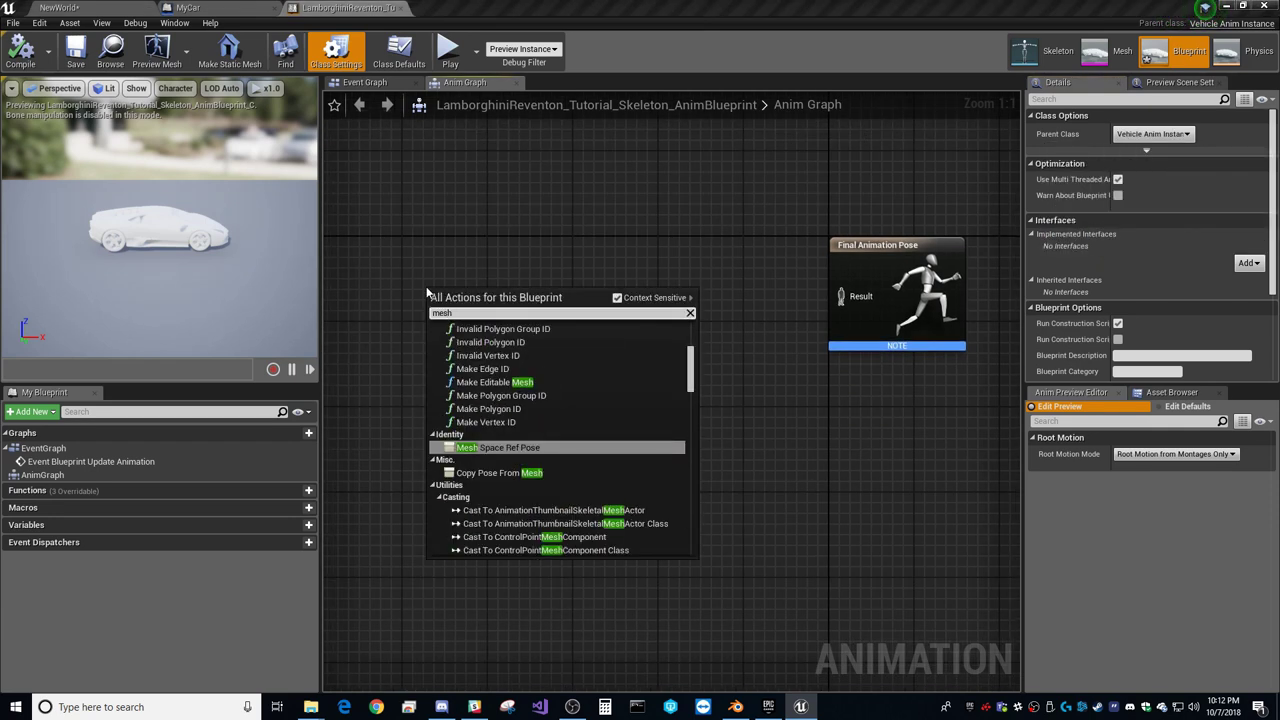
click(515, 449)
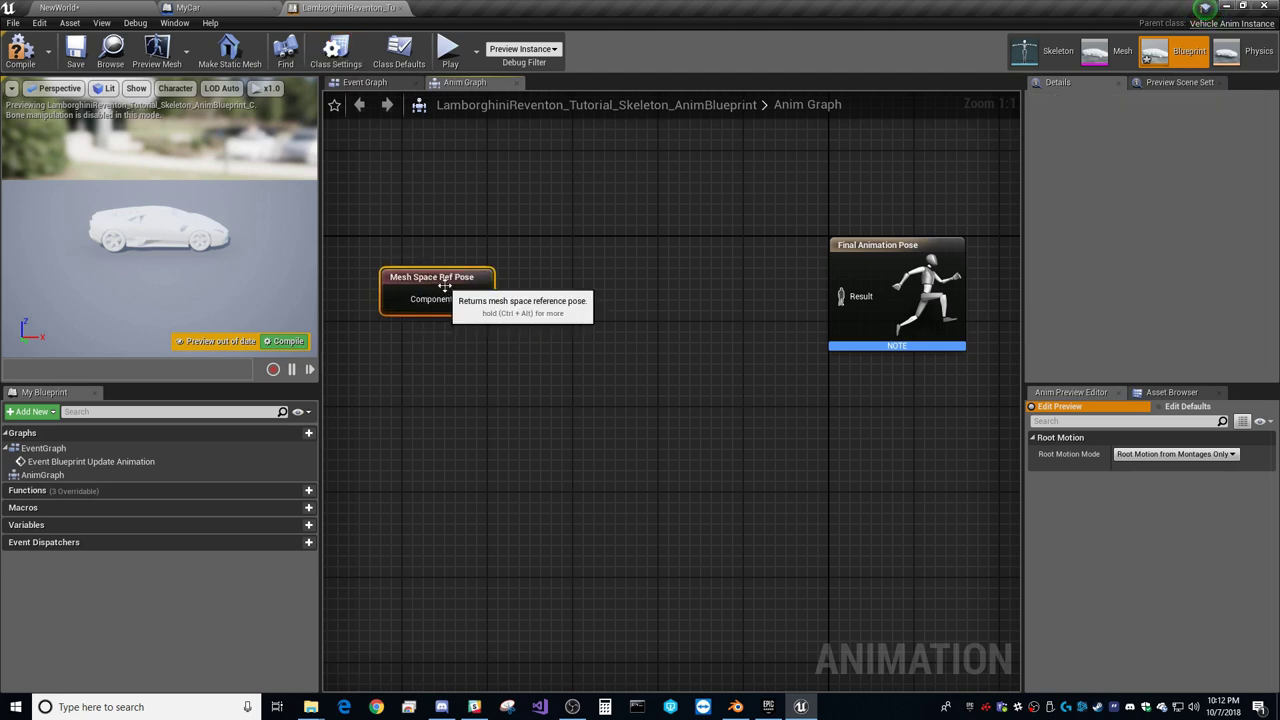
drag(481, 299, 542, 289)
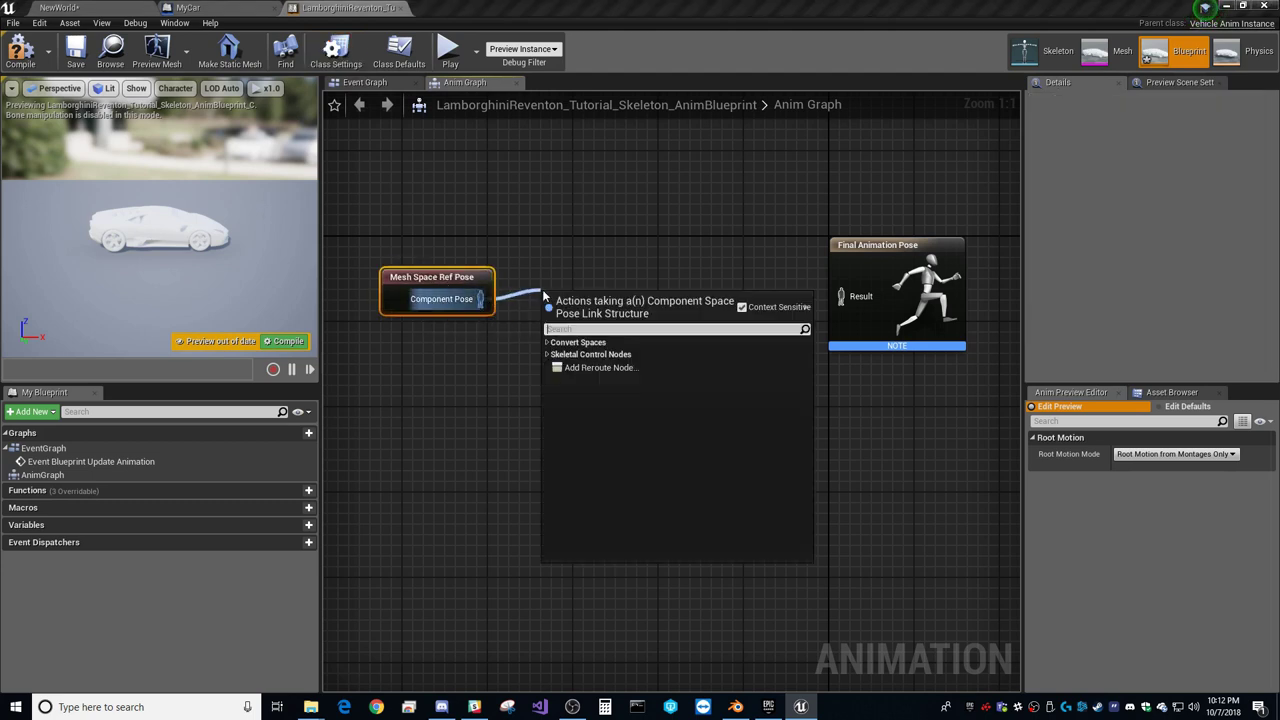
click(682, 170)
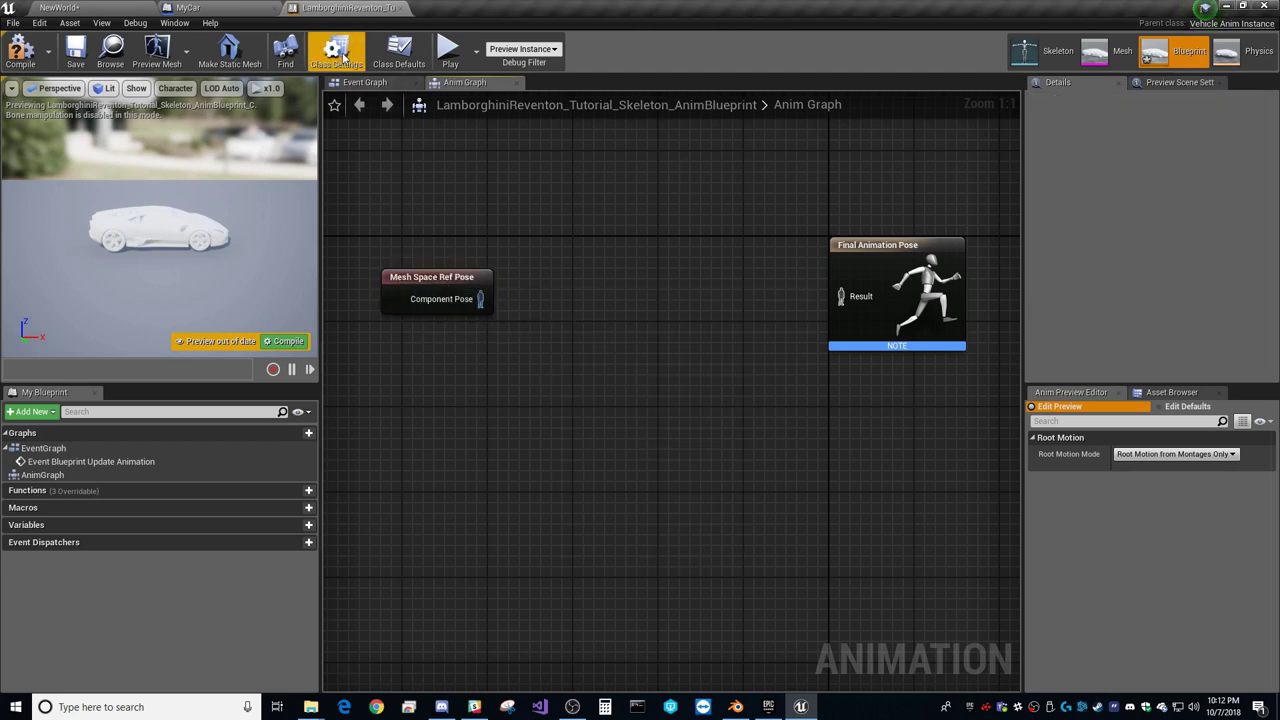
click(336, 52)
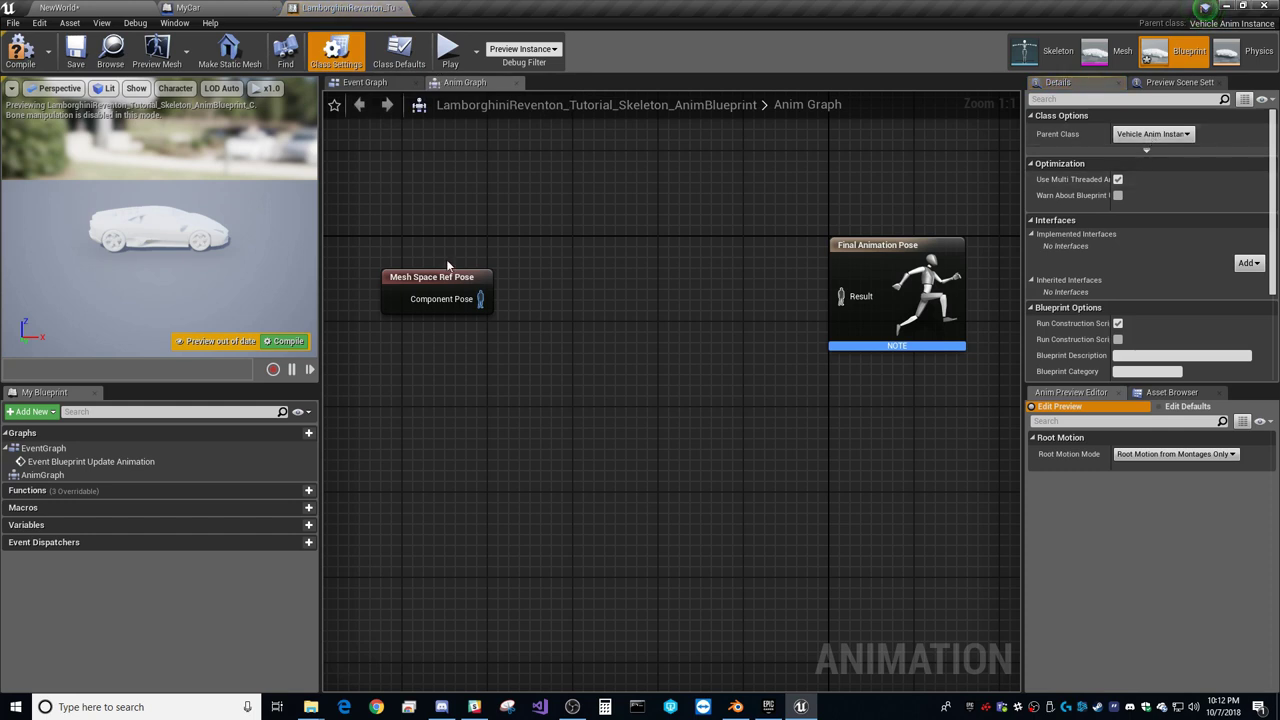
Step: Add a Wheel Handler for WheeledVehicle node fed by the Component Pose output of the Mesh Space Ref Pose
drag(481, 299, 548, 337)
text(wh)
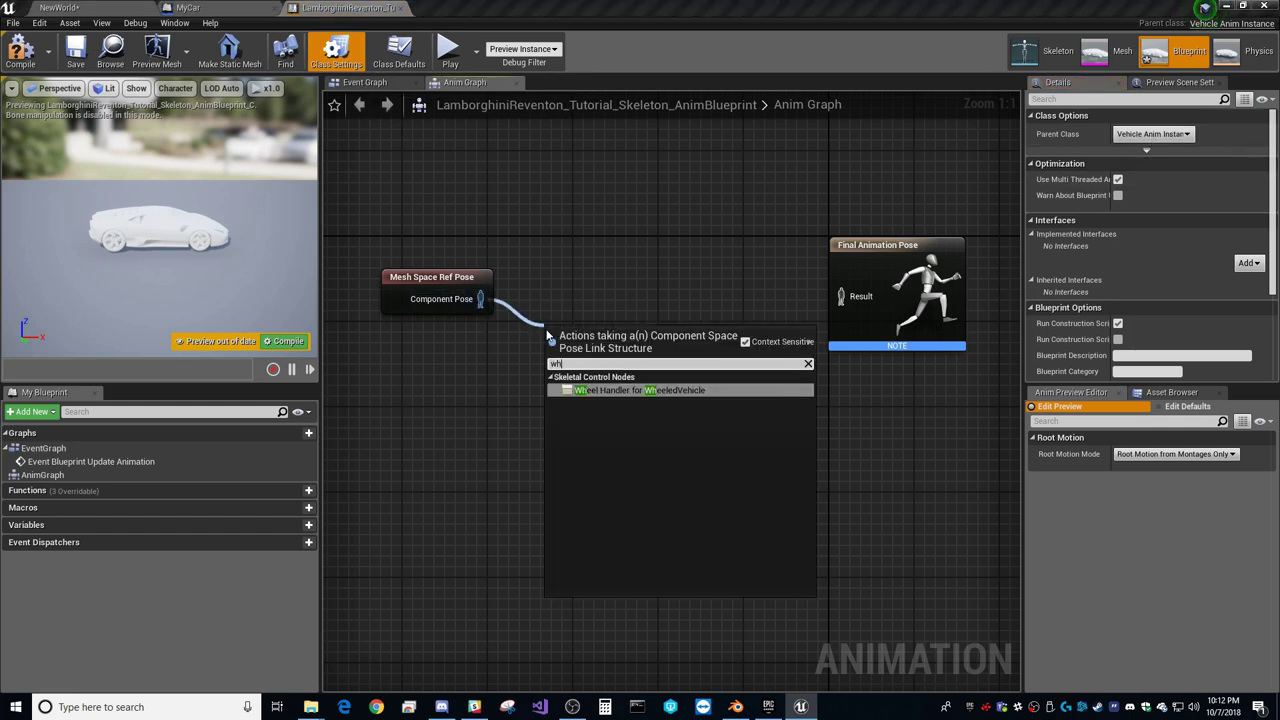
text(e)
click(685, 391)
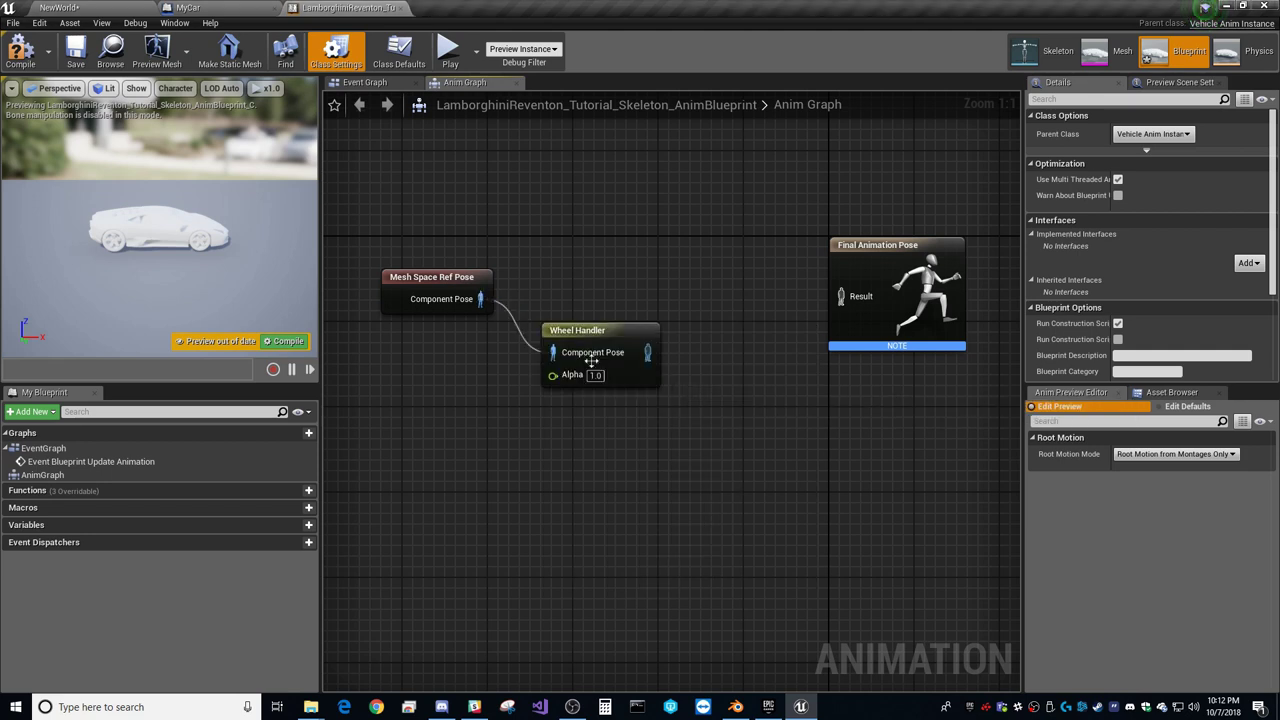
Step: Line up the nodes, connect the Wheel Handler to the Final Animation Pose through Component To Local, and compile the Anim Blueprint
click(608, 280)
drag(608, 280, 597, 288)
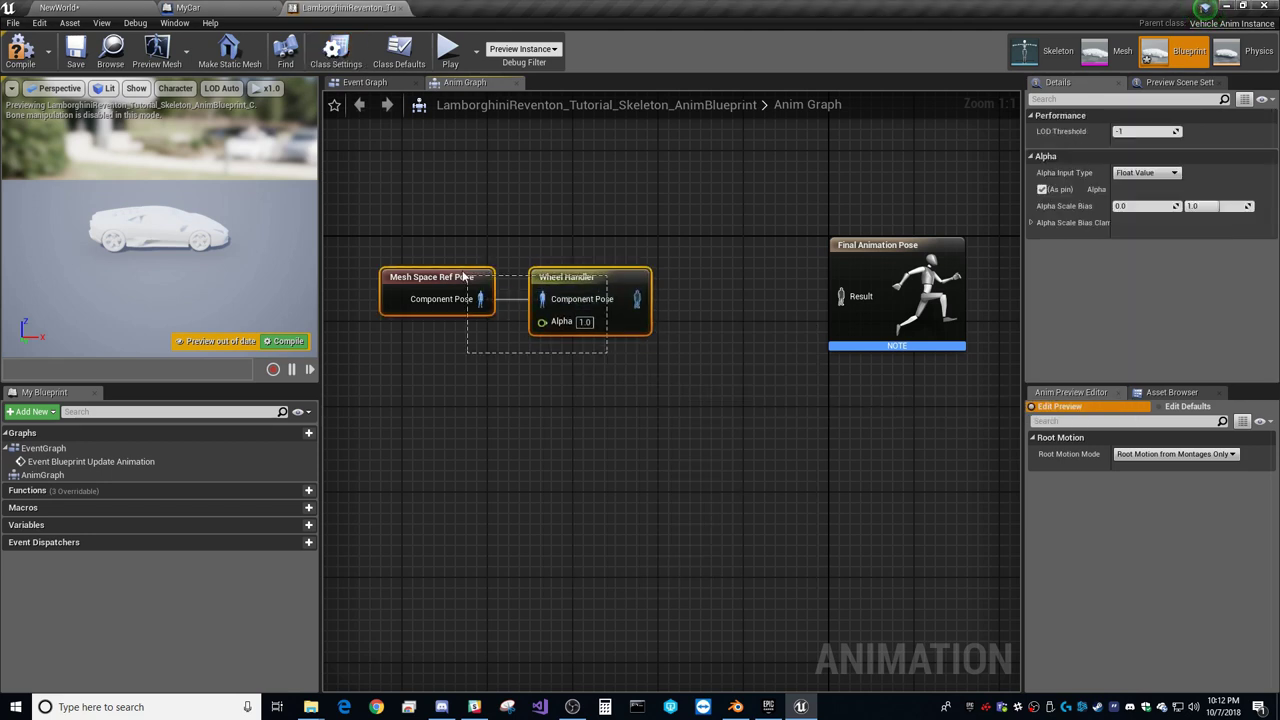
drag(463, 277, 466, 278)
drag(542, 299, 690, 280)
drag(675, 231, 503, 347)
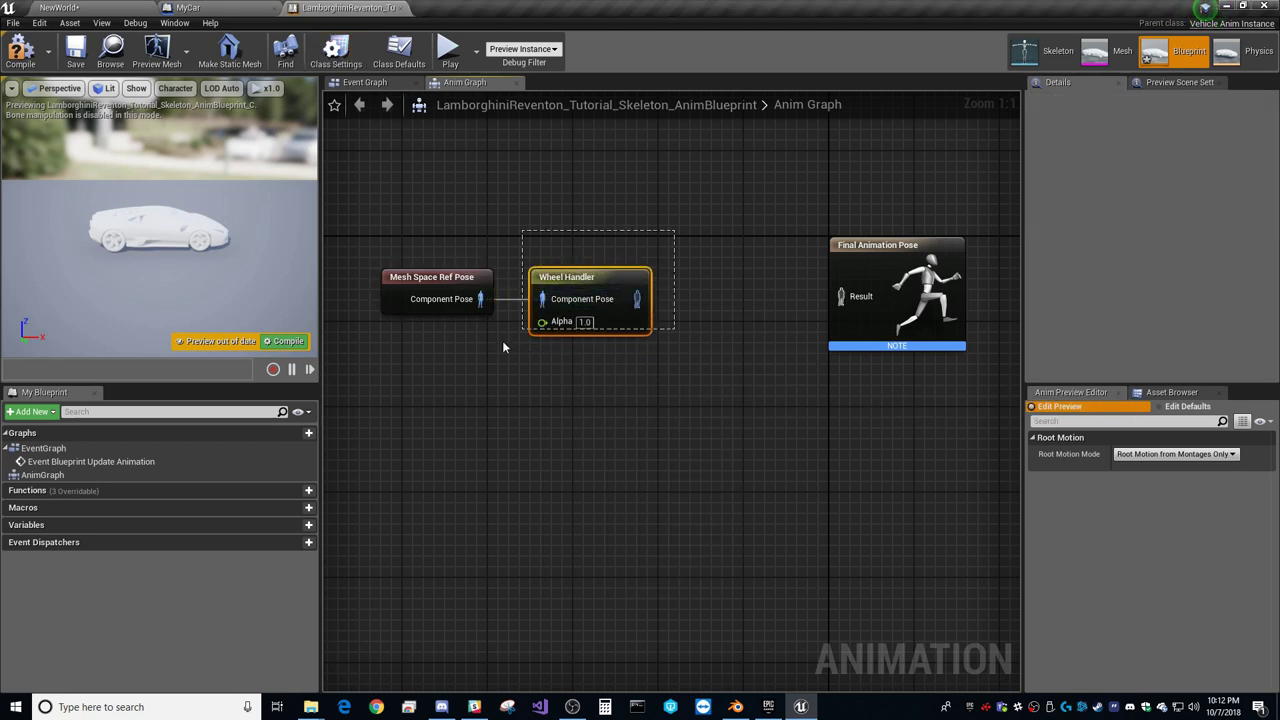
drag(609, 277, 843, 297)
drag(718, 226, 486, 317)
drag(652, 262, 631, 263)
drag(762, 219, 489, 316)
drag(782, 274, 761, 296)
click(750, 244)
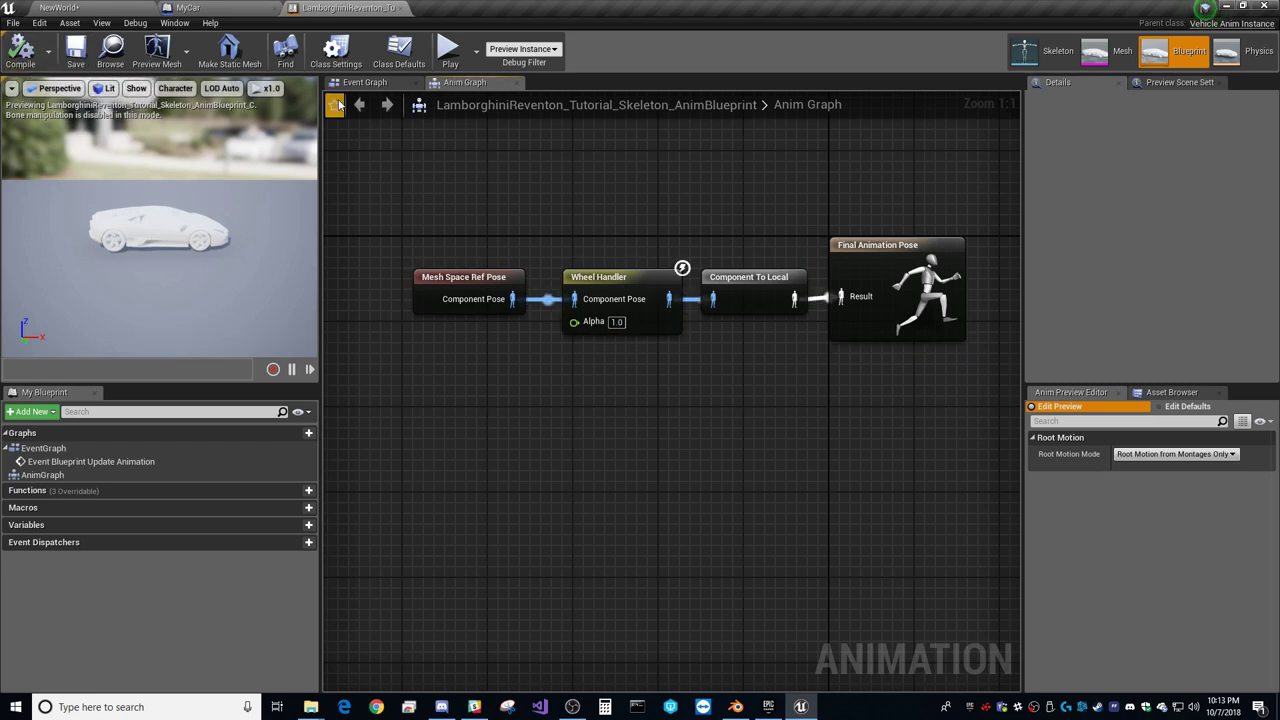
Step: Return to the NewWorld level, play it to test the car with the new Anim Blueprint, and stop the session
click(119, 6)
click(689, 51)
click(664, 51)
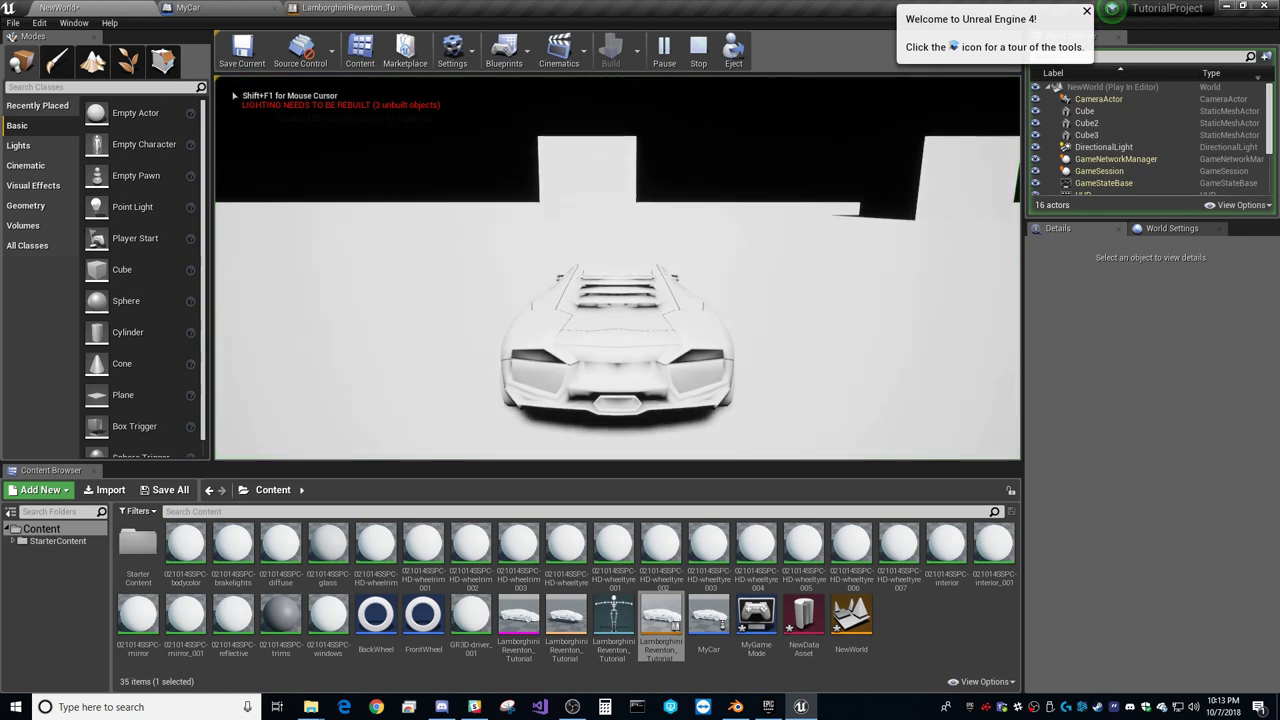
key(Escape)
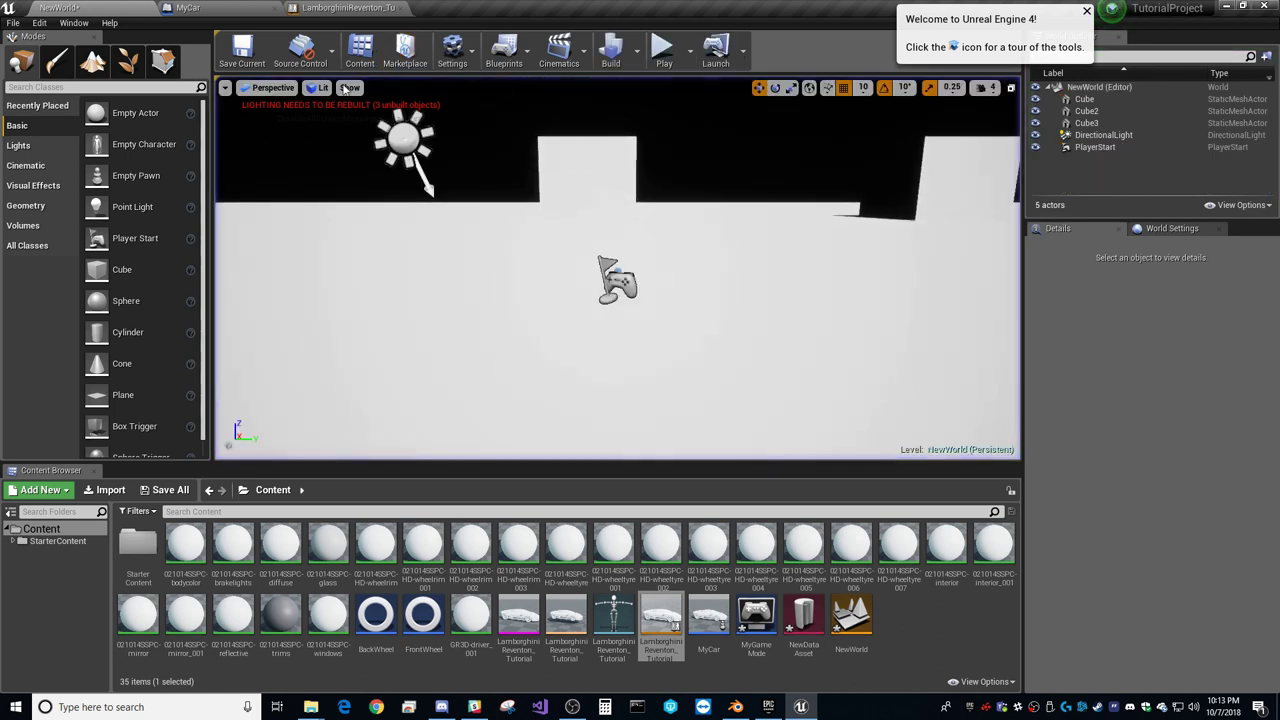
Step: In MyCar's Event Graph, connect each Axis Value to its Throttle or Steering input, then compile and save the blueprint
click(188, 7)
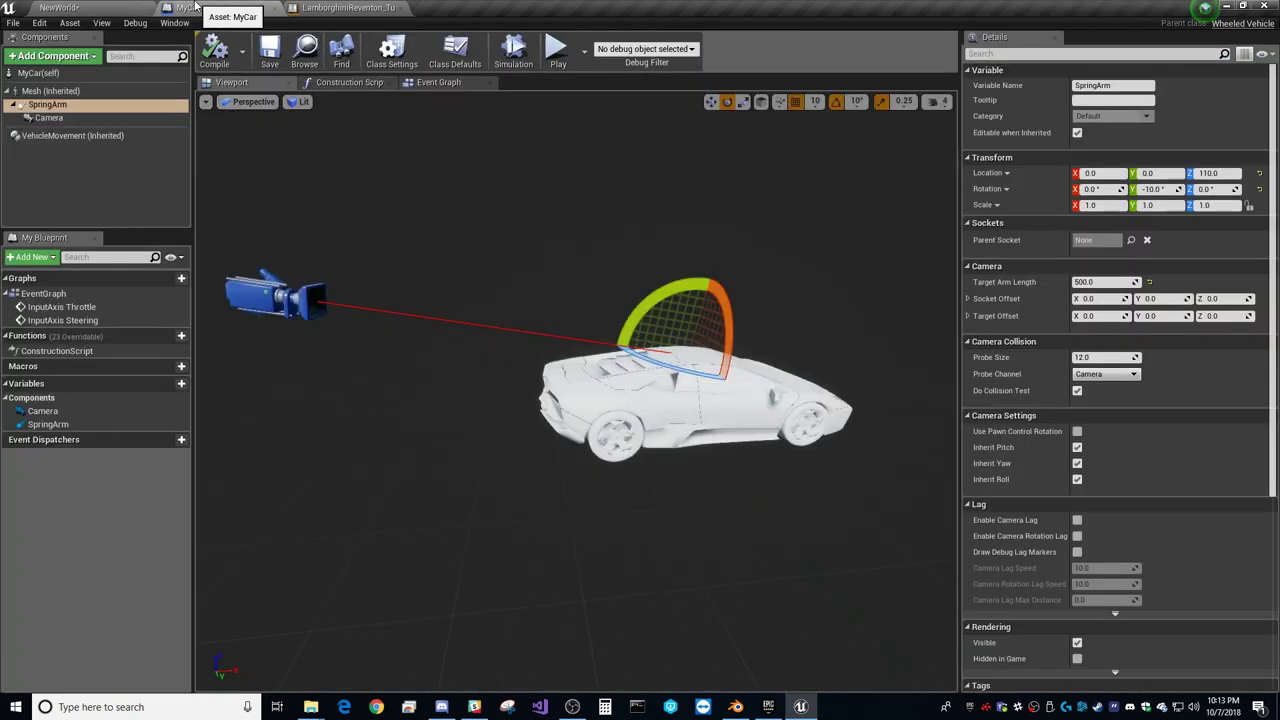
click(440, 83)
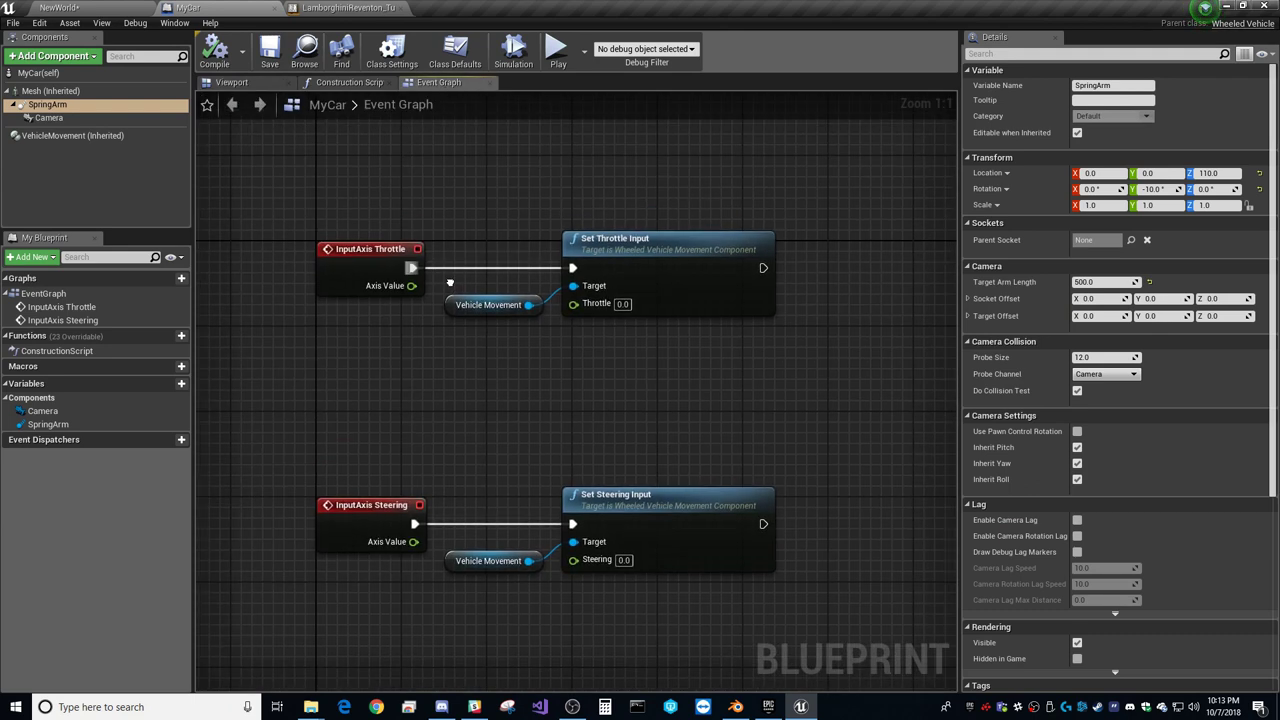
drag(411, 285, 573, 303)
drag(413, 541, 573, 559)
click(213, 52)
click(269, 50)
Step: Play the NewWorld level, drive the car forward while steering both ways, and stop the session
click(70, 7)
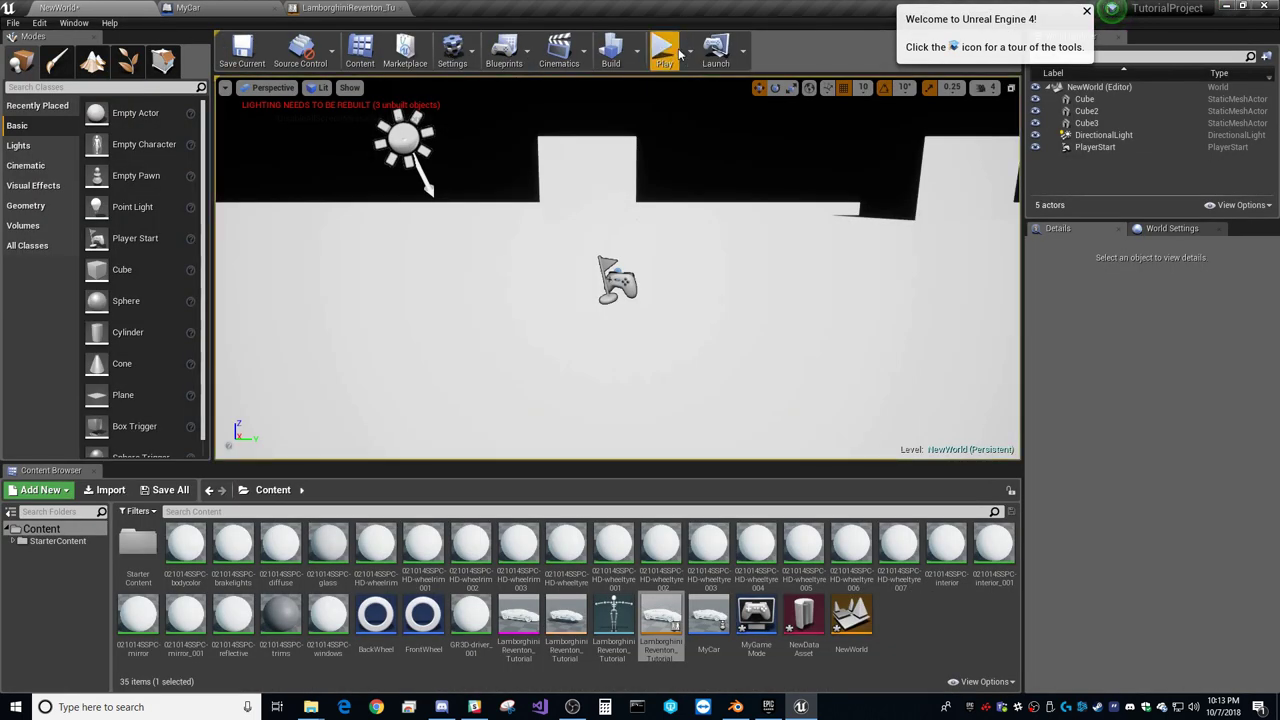
click(665, 52)
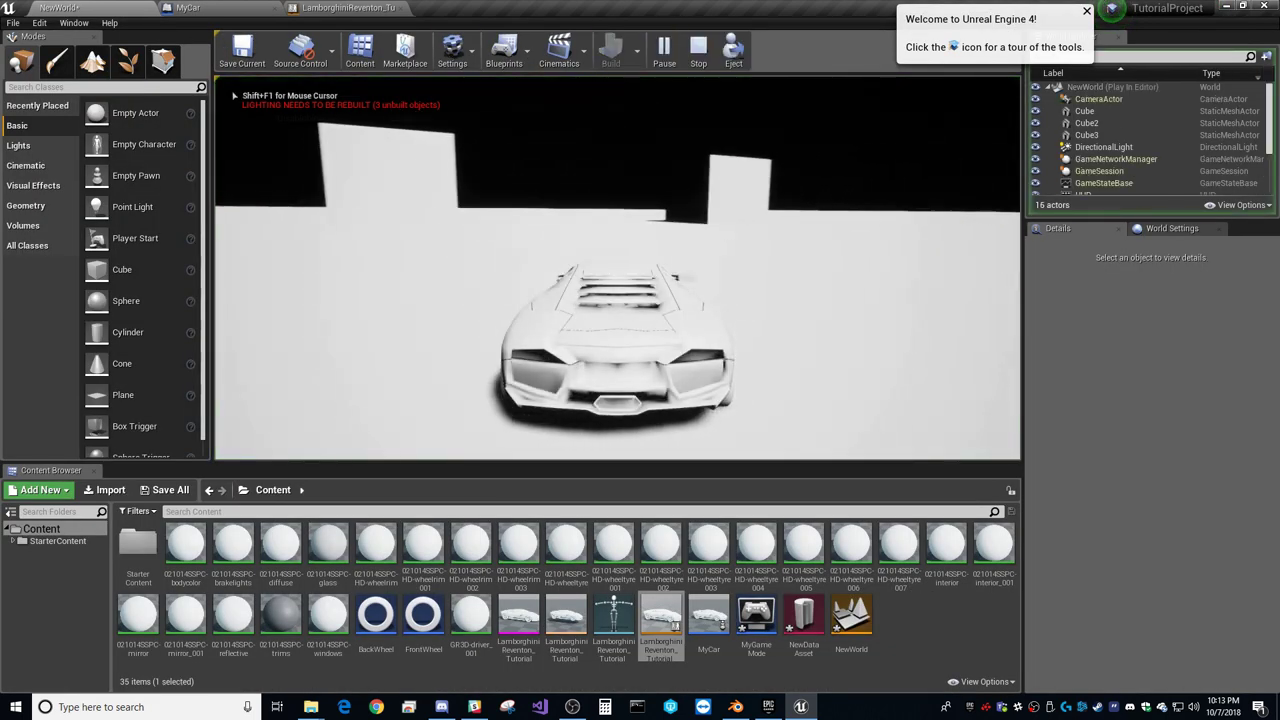
key(w)
key(a)
key(d)
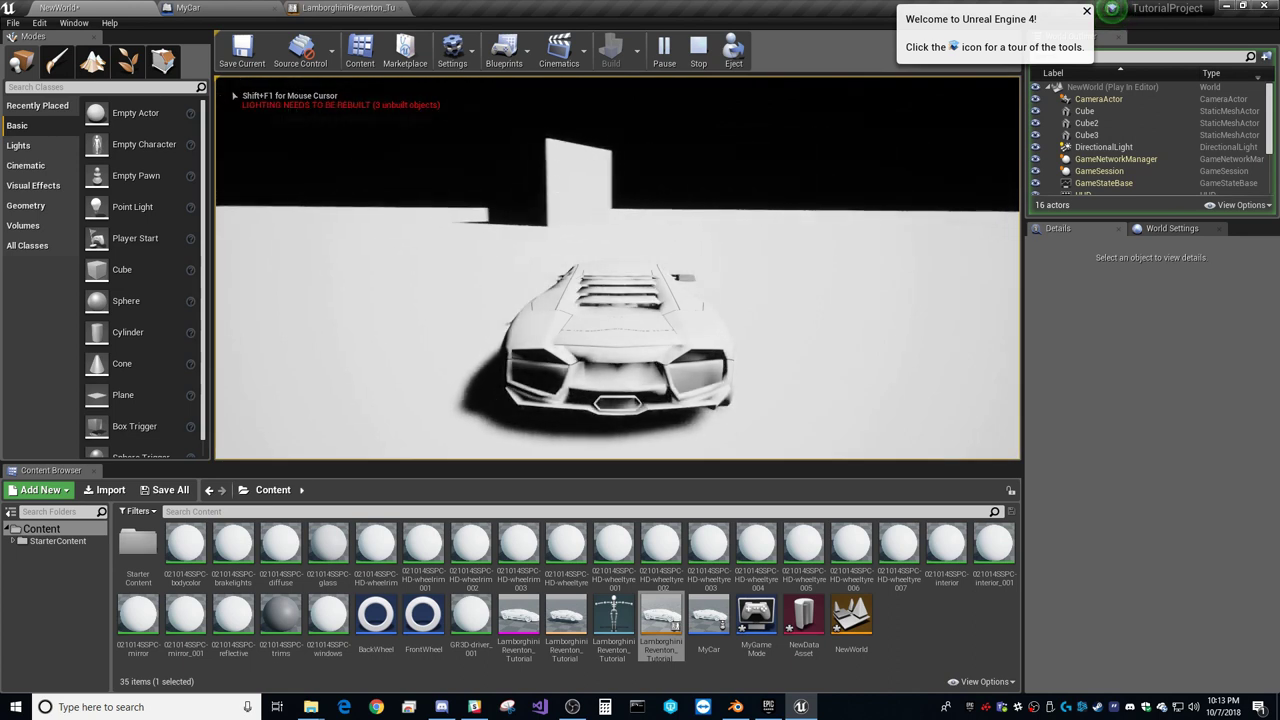
key(w)
key(a)
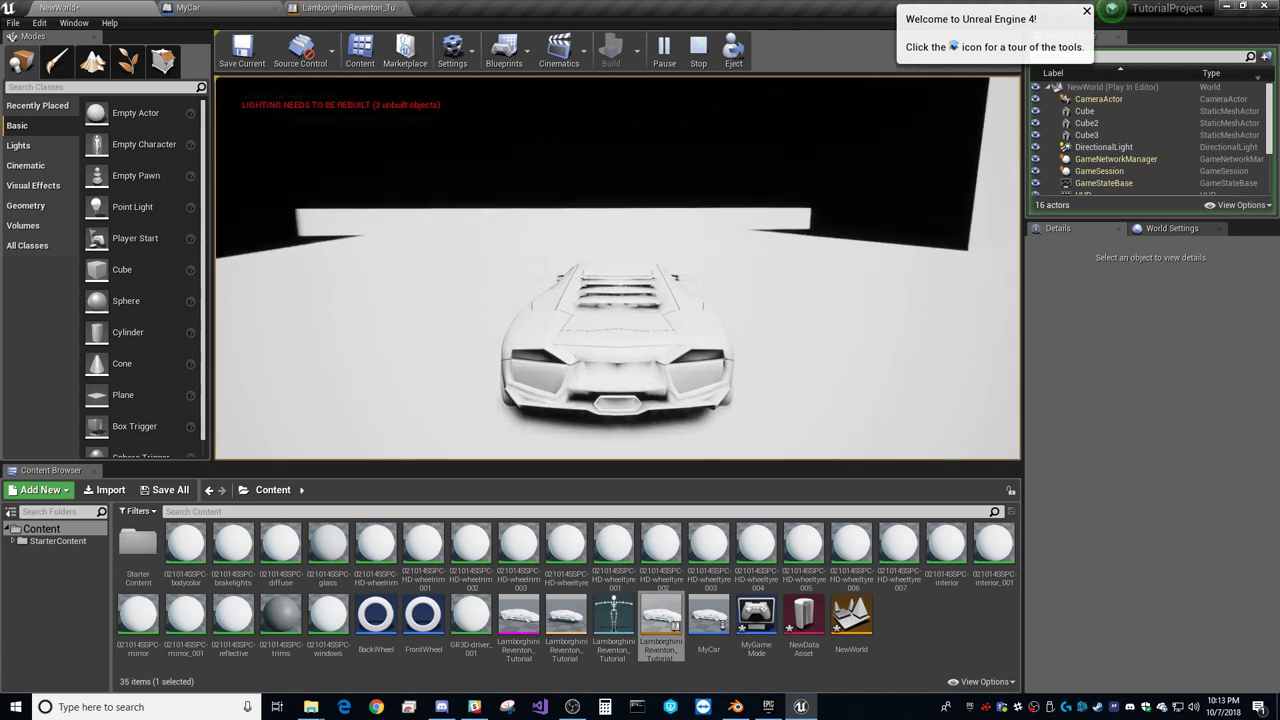
key(w)
key(w)
key(Escape)
Step: In MyCar's viewport, rotate the SpringArm to about X -7.7°, Y -6.4°, Z 50.4° for an angled side view, and save the blueprint
click(238, 10)
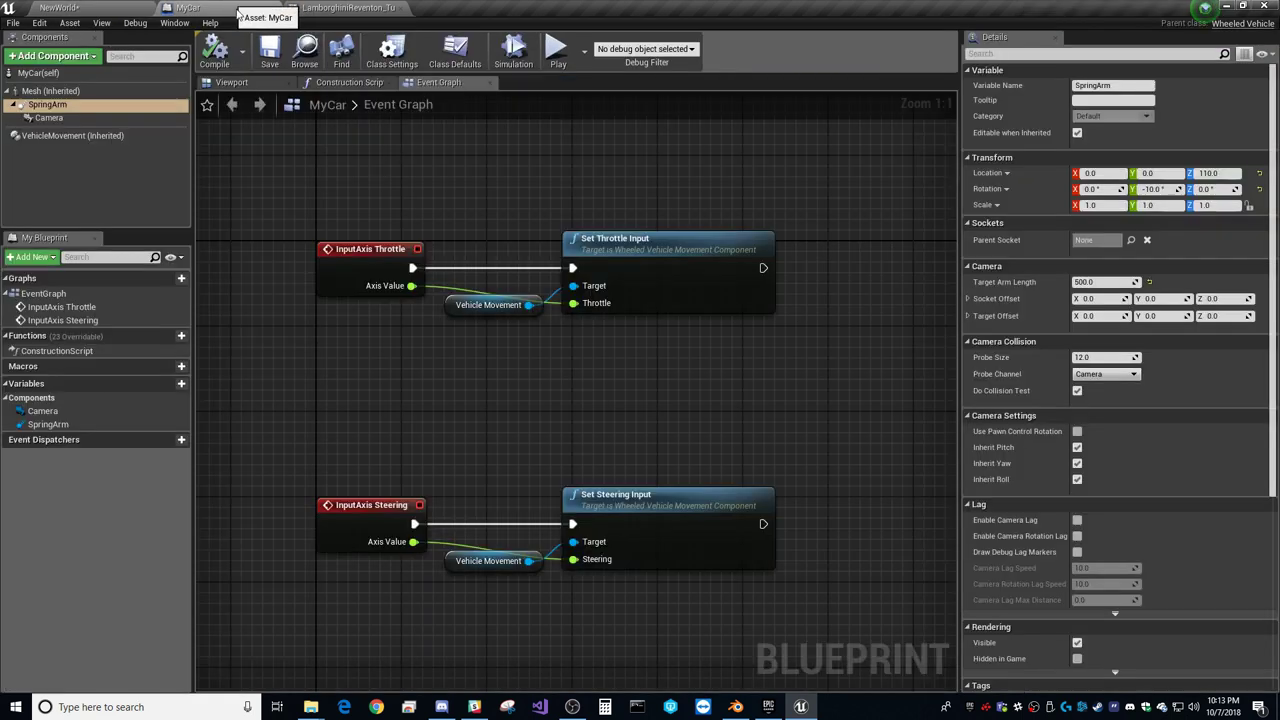
click(231, 82)
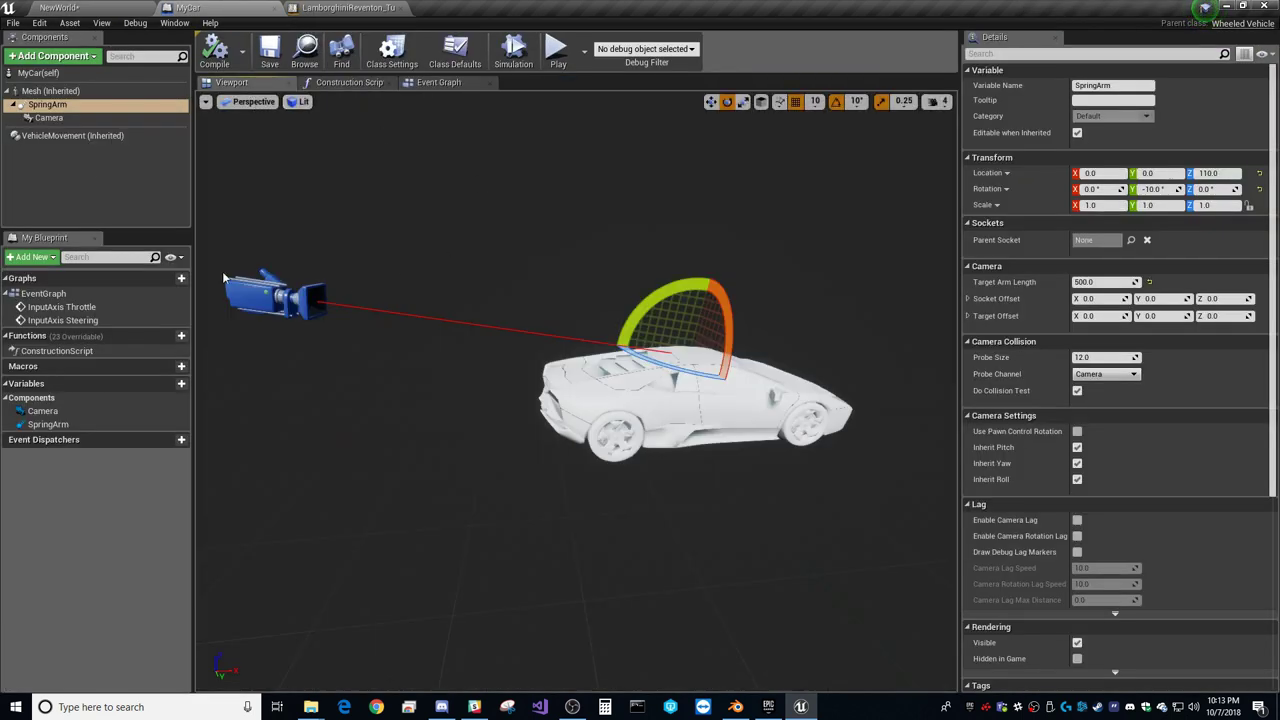
drag(684, 371, 770, 385)
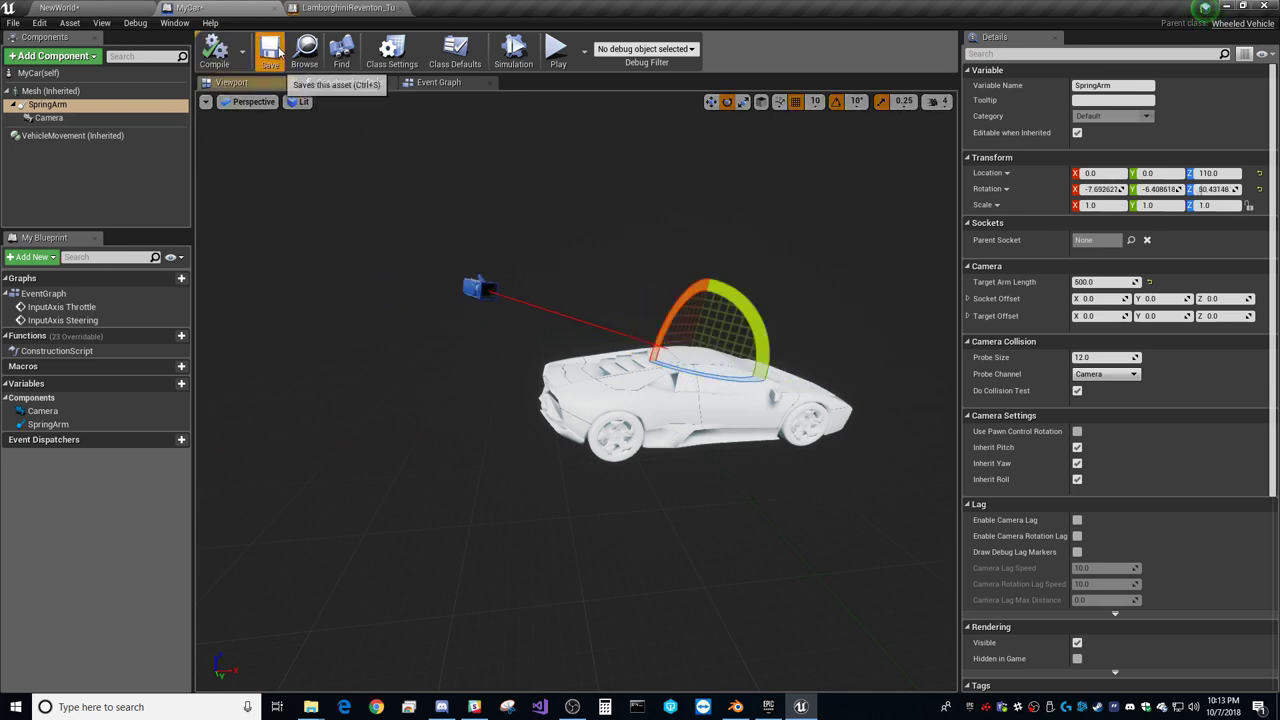
Step: Play the game in a separate preview window, drive and steer both ways to check the wheels from the side, and stop
click(585, 52)
click(620, 95)
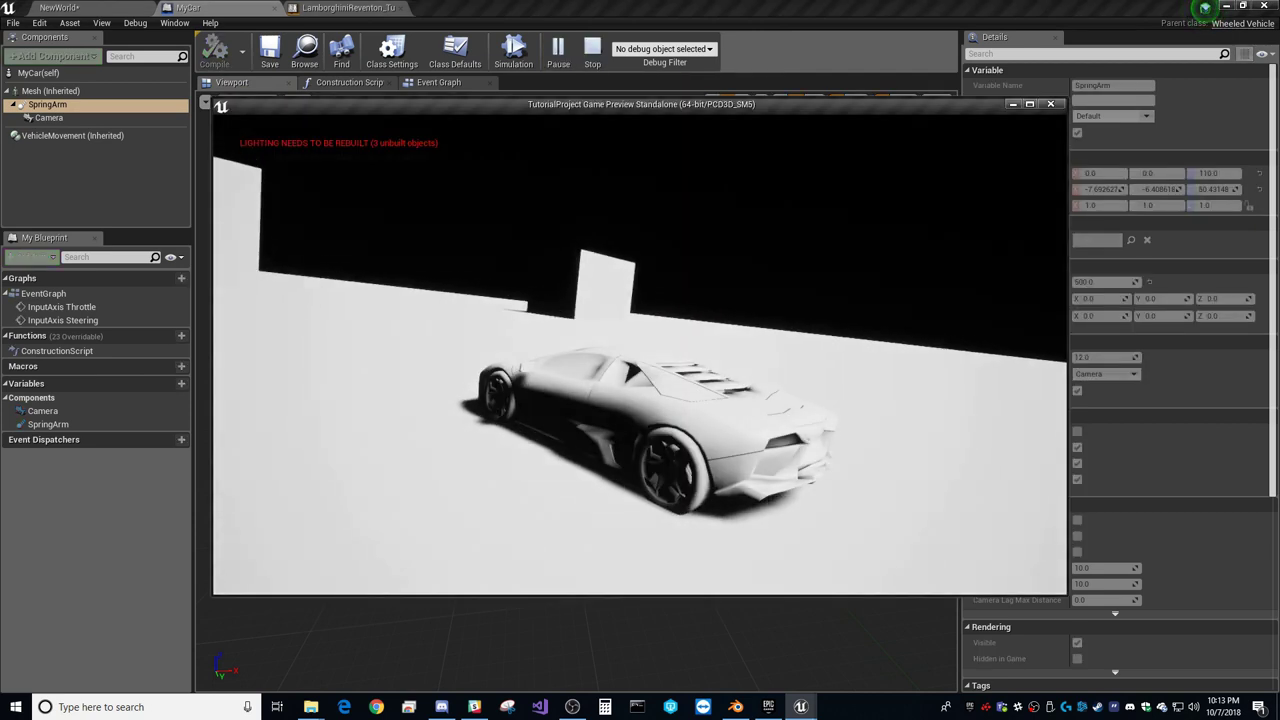
key(w)
key(a)
key(d)
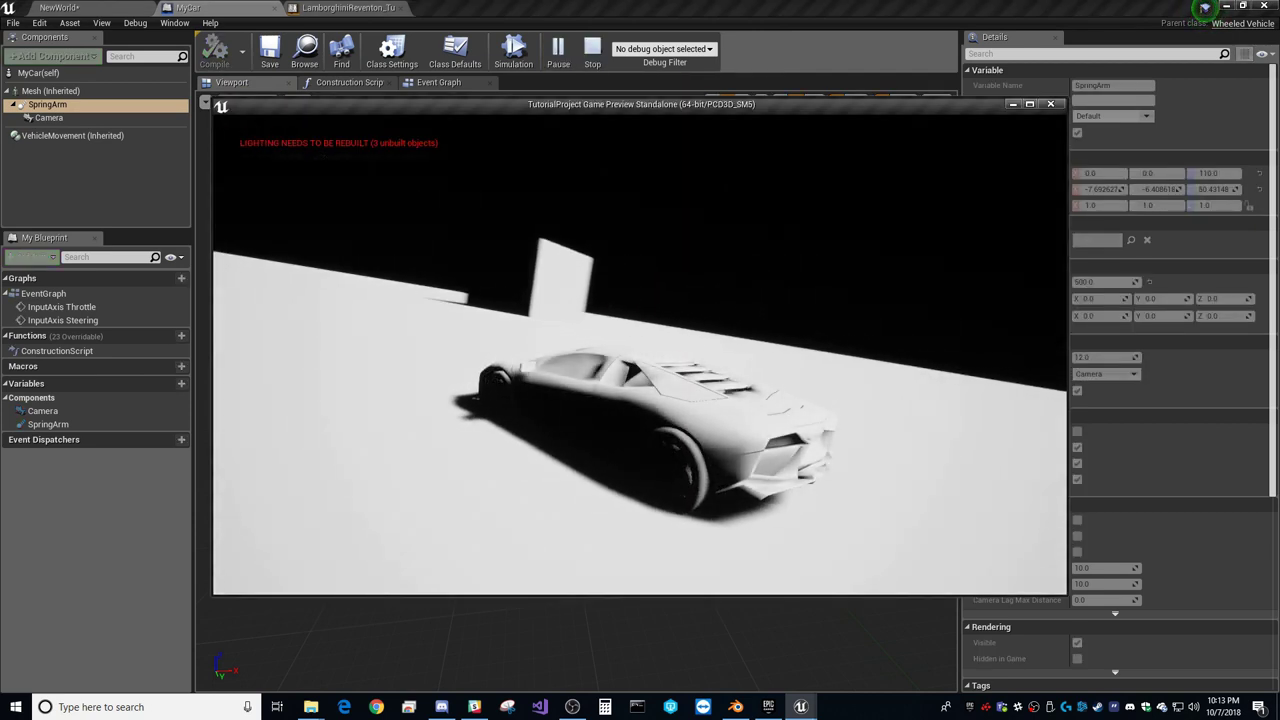
key(a)
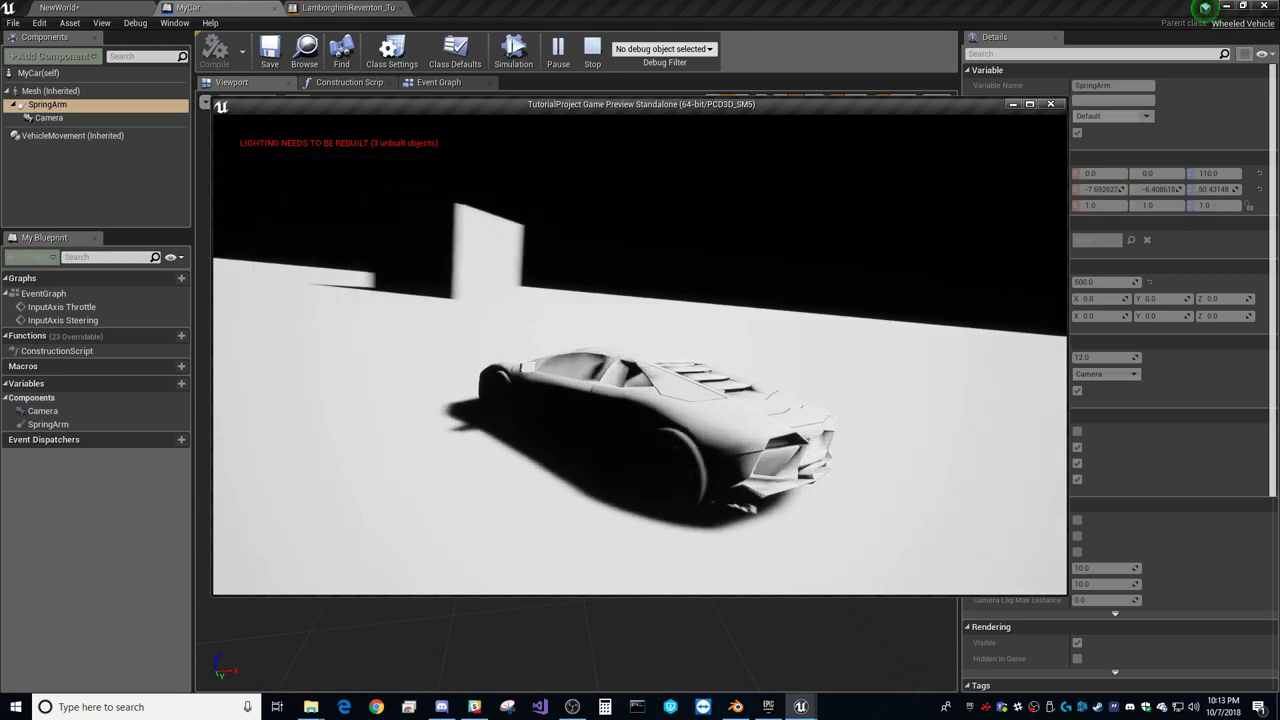
key(Escape)
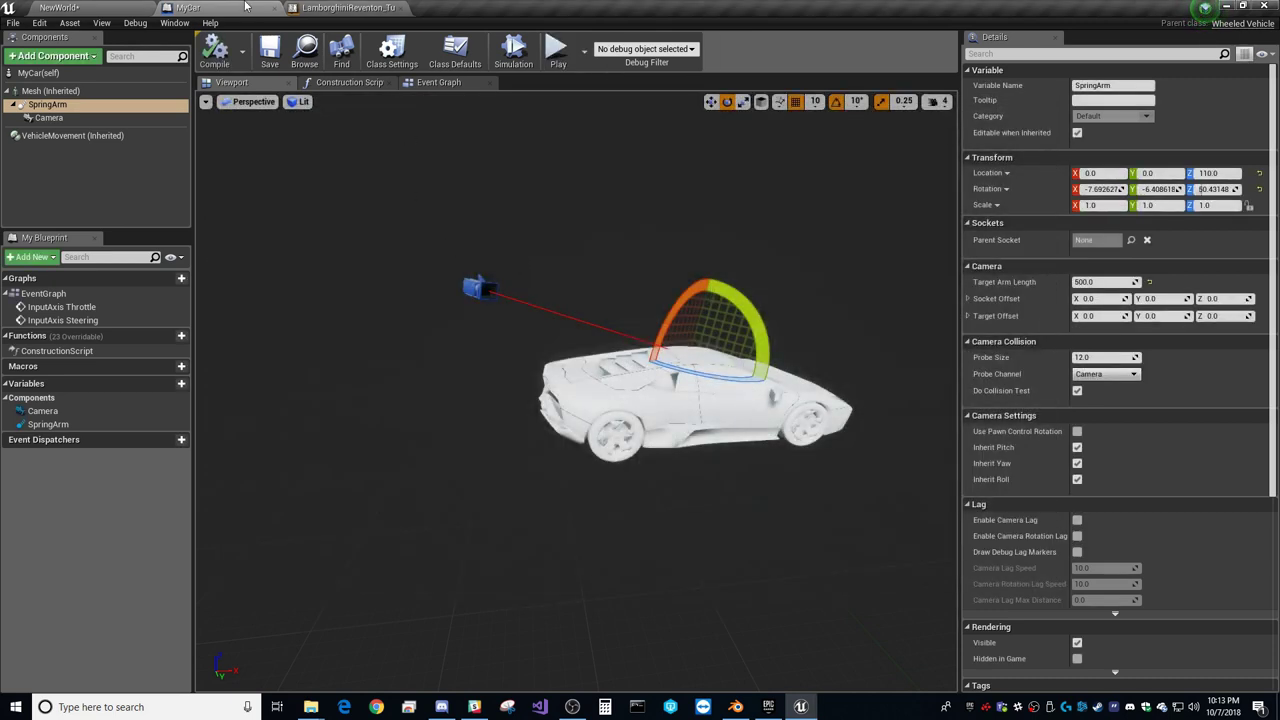
click(78, 7)
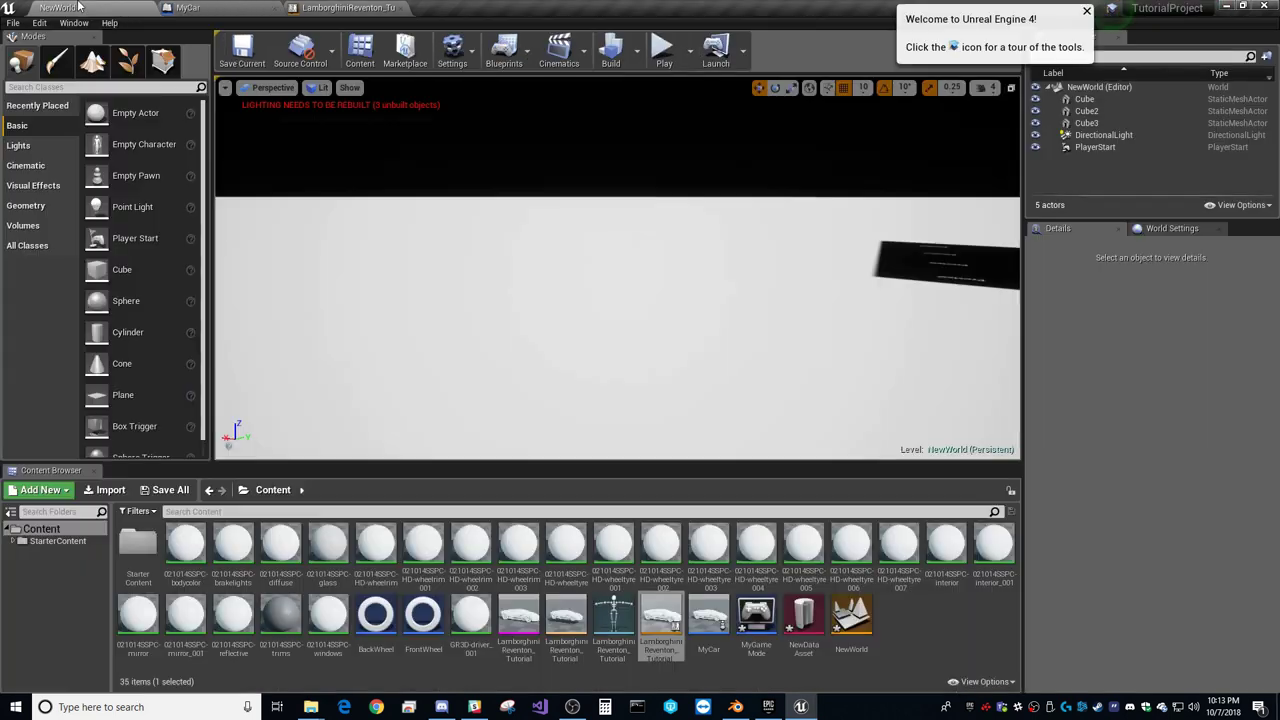
double_click(757, 614)
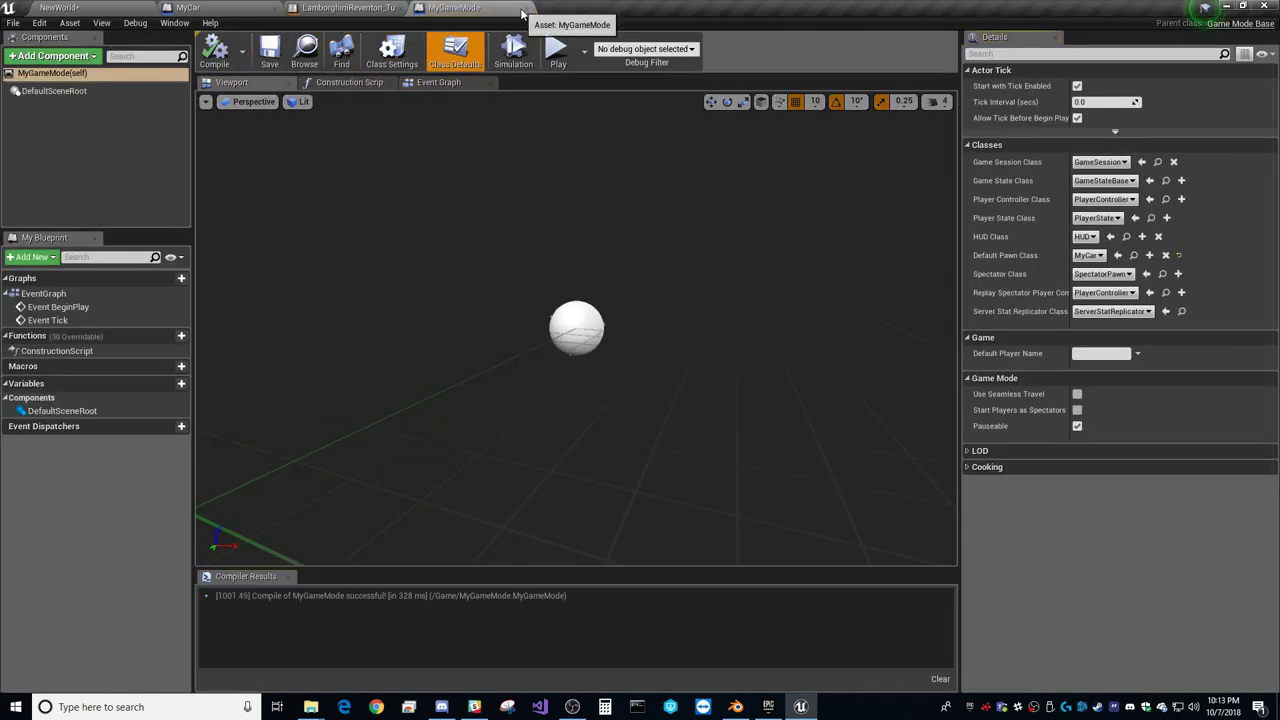
click(521, 9)
click(232, 8)
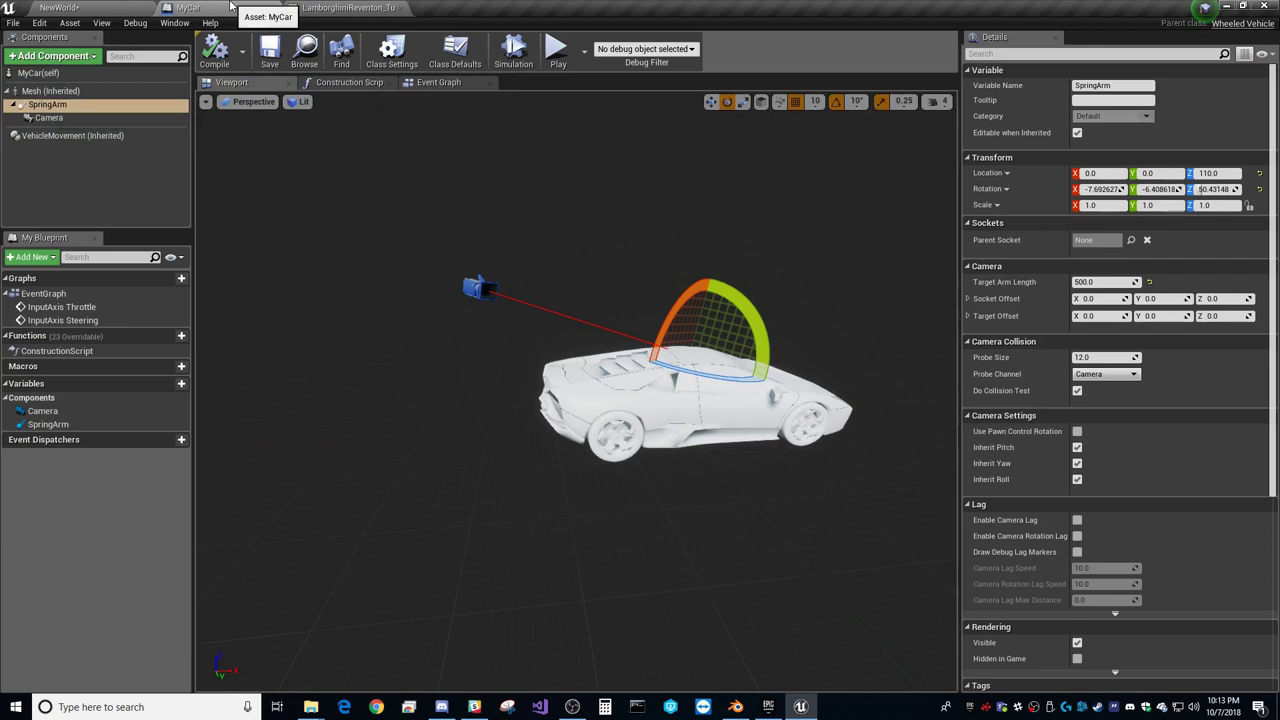
Step: Assign the LamborghiniReventon_Tutorial_Skeleton animation blueprint as the Anim Class of MyCar's inherited mesh, and compile the blueprint
click(50, 91)
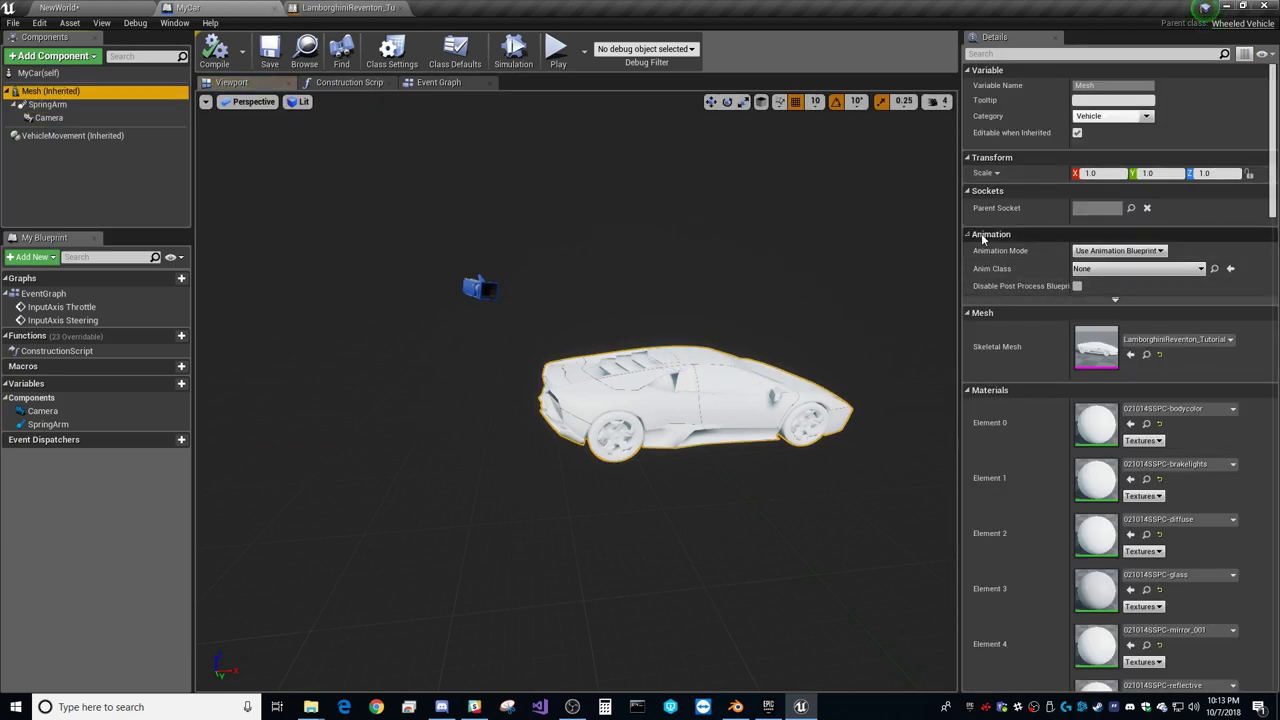
click(1121, 270)
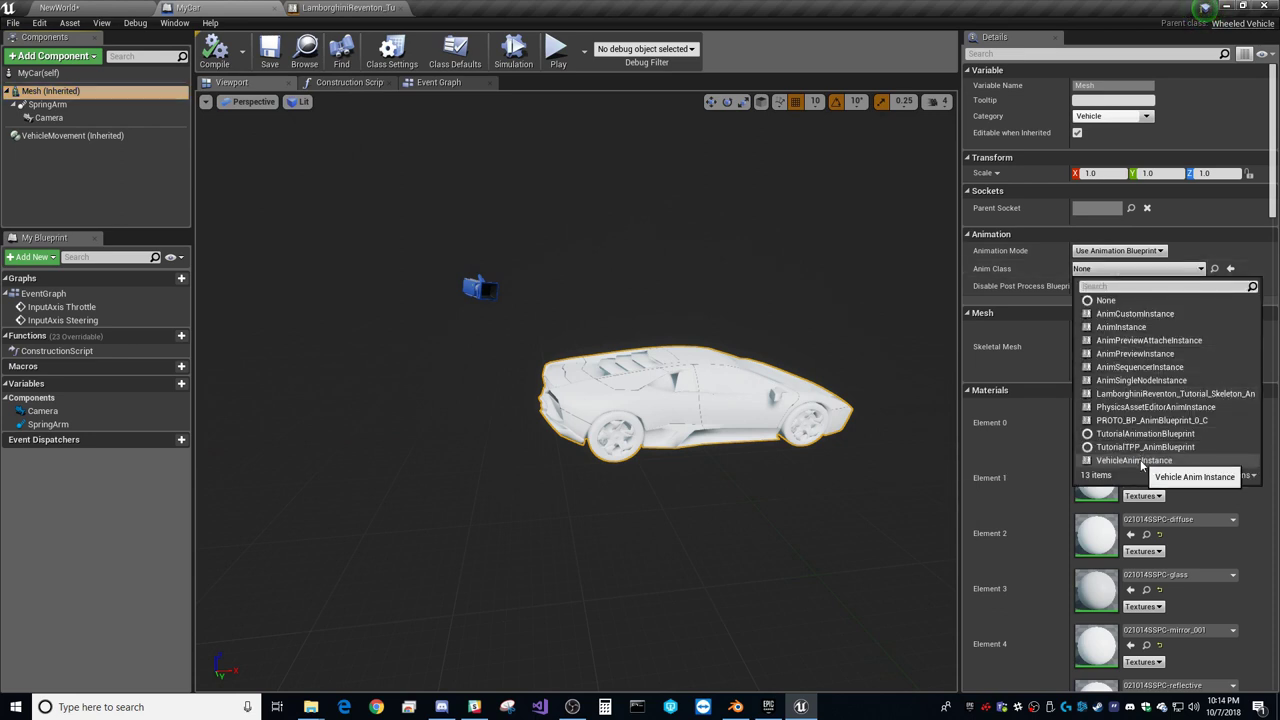
click(1150, 393)
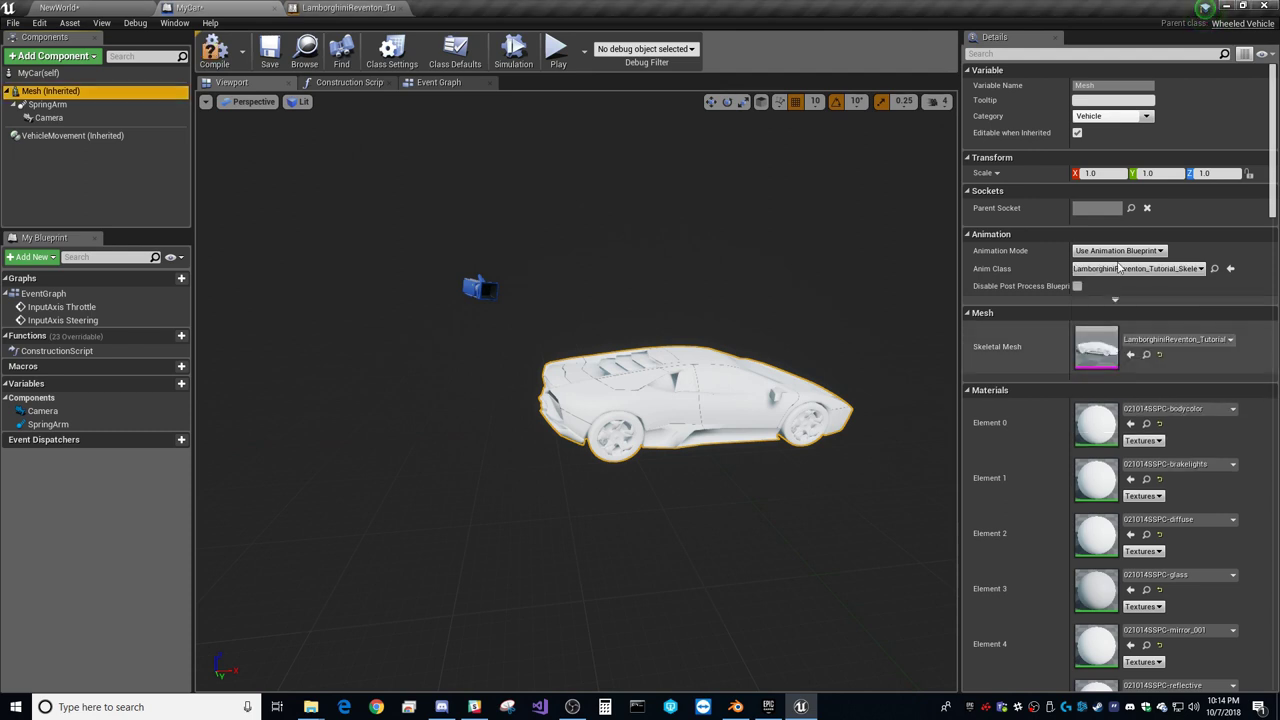
click(224, 62)
Step: Play the NewWorld level, drive the car in reverse and forward to check the wheel animation, and stop the session
click(103, 7)
click(663, 50)
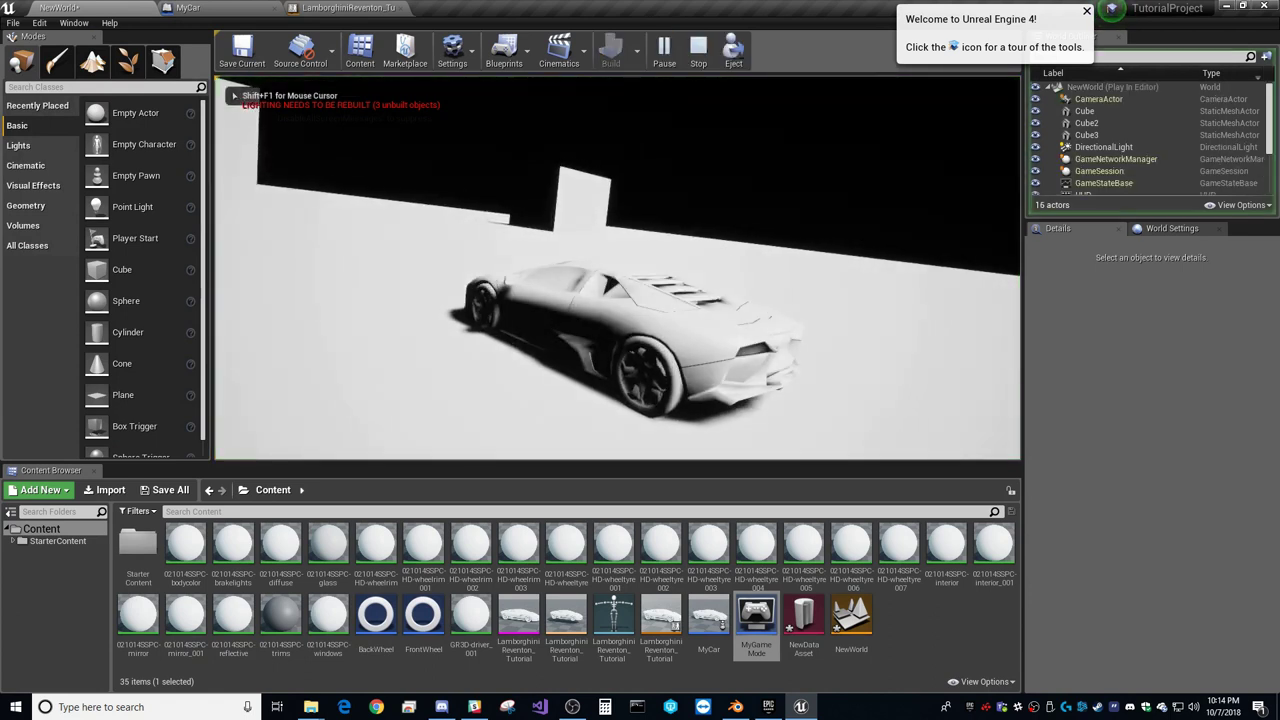
key(s)
key(w)
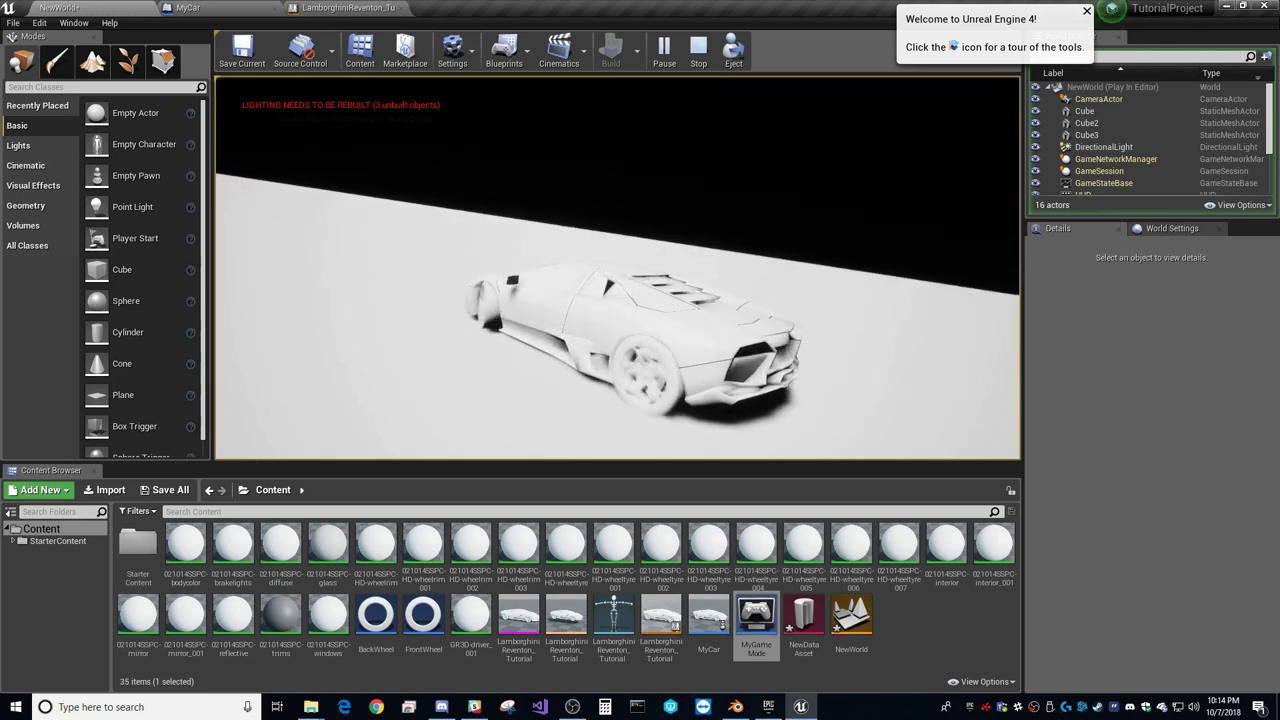
key(alt+Tab)
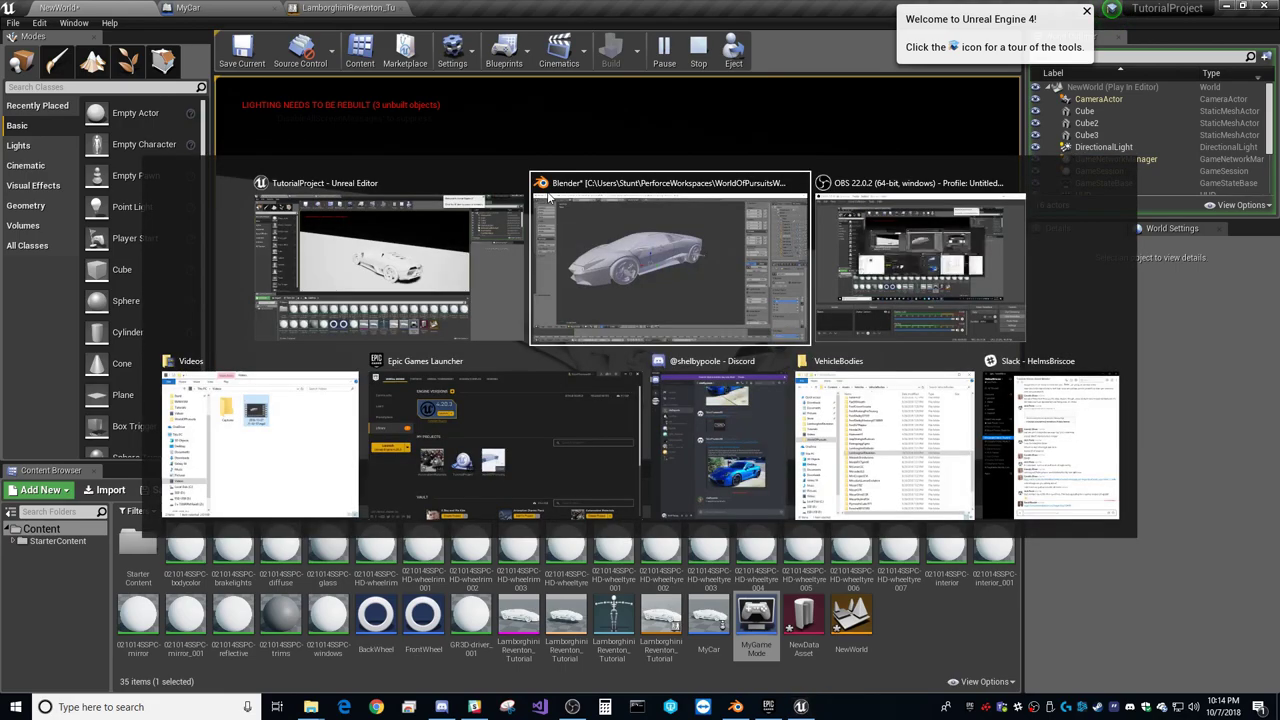
click(1206, 9)
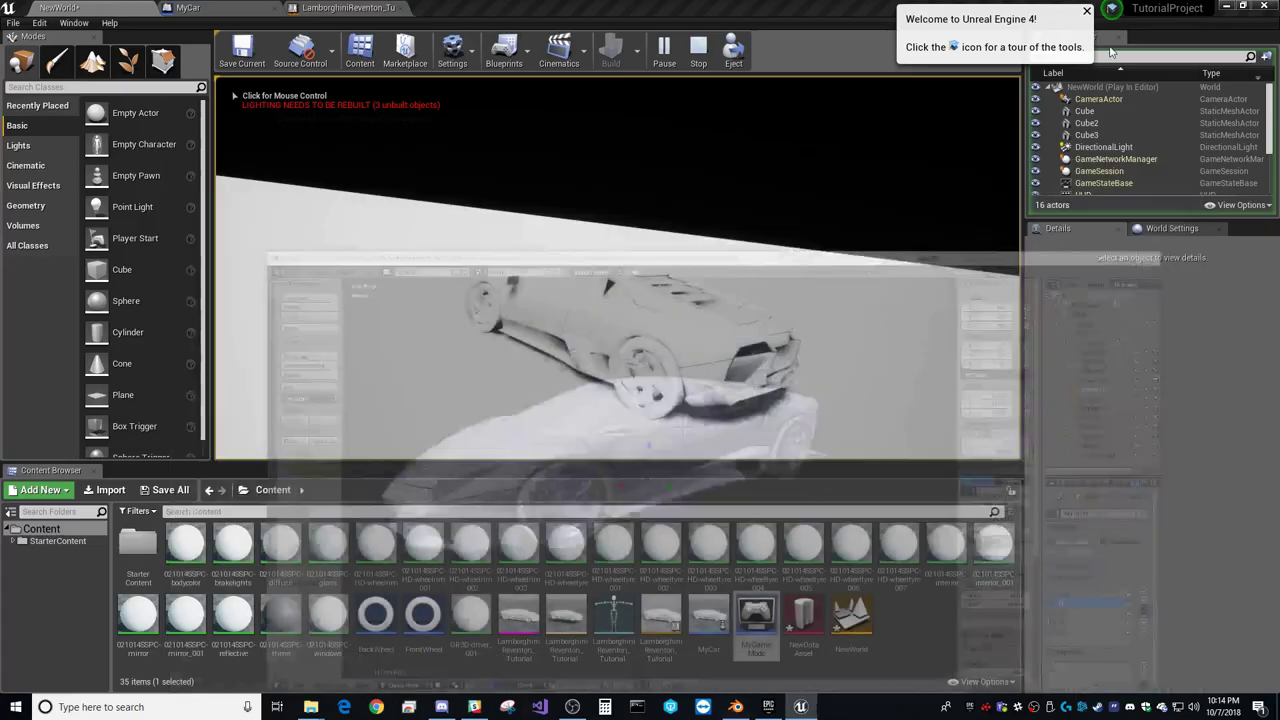
click(697, 51)
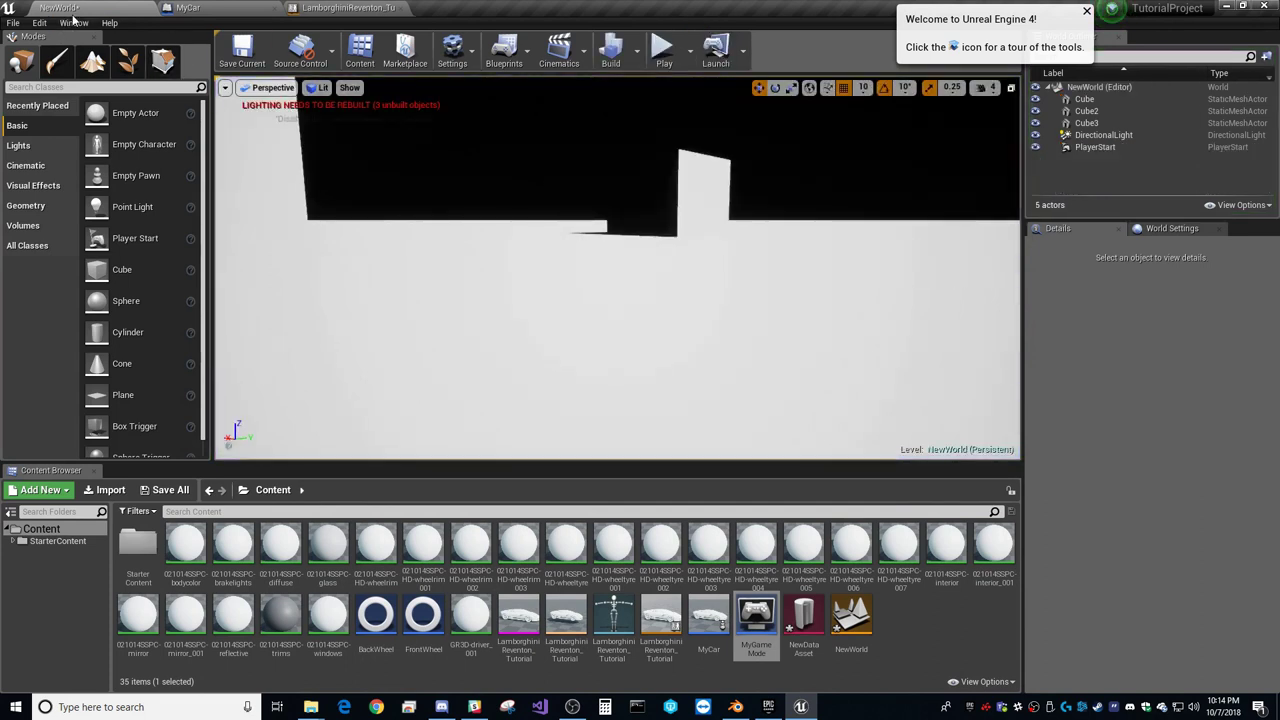
Step: Find the Motion Blur option in the project's rendering settings and disable it
click(77, 22)
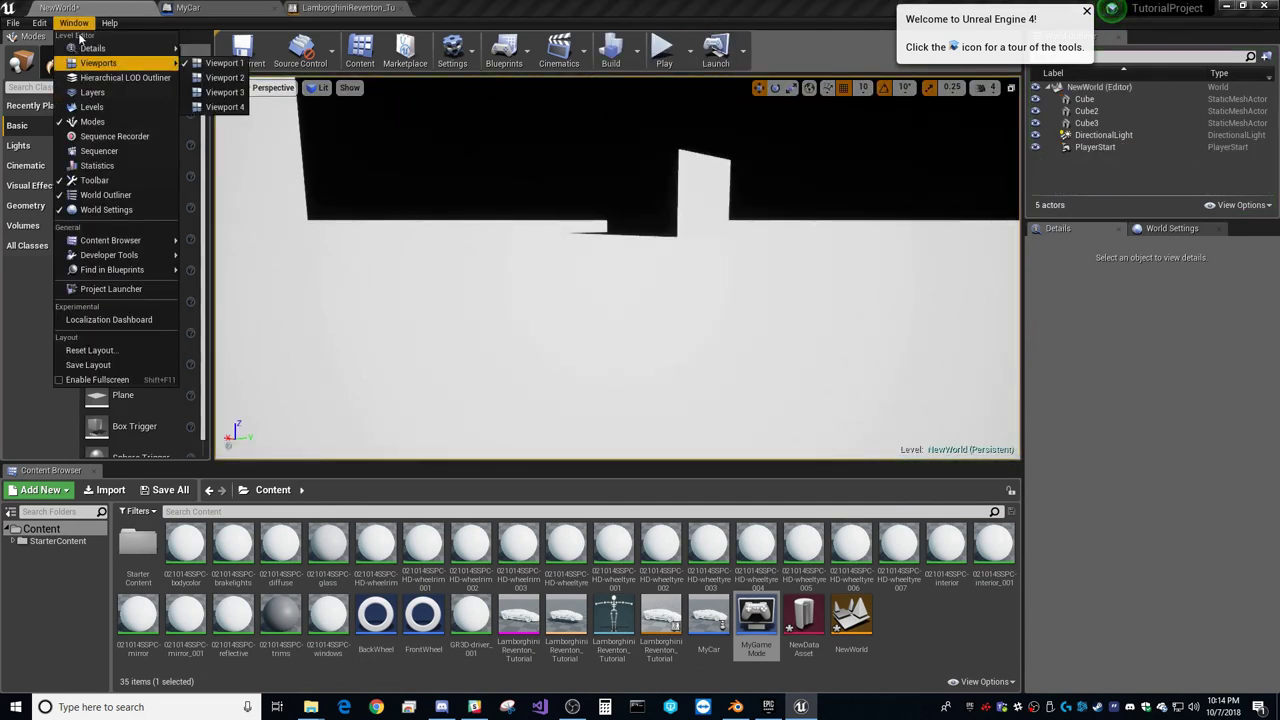
click(37, 22)
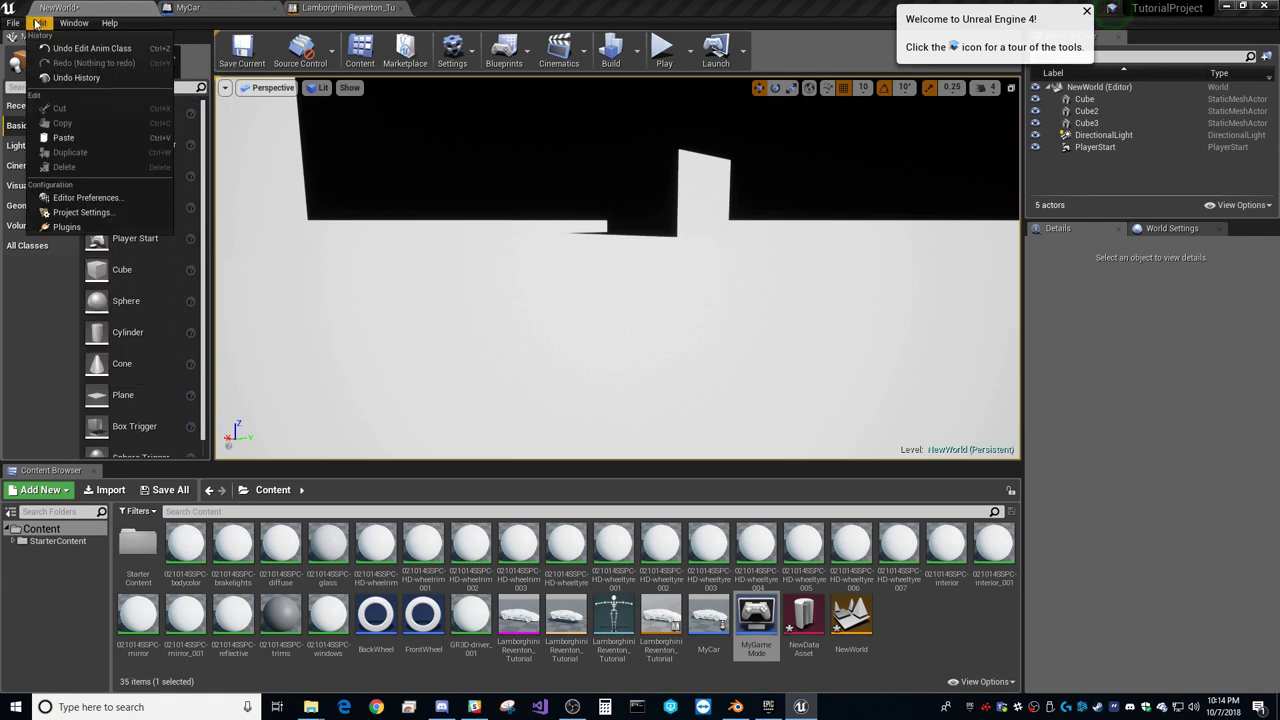
click(82, 213)
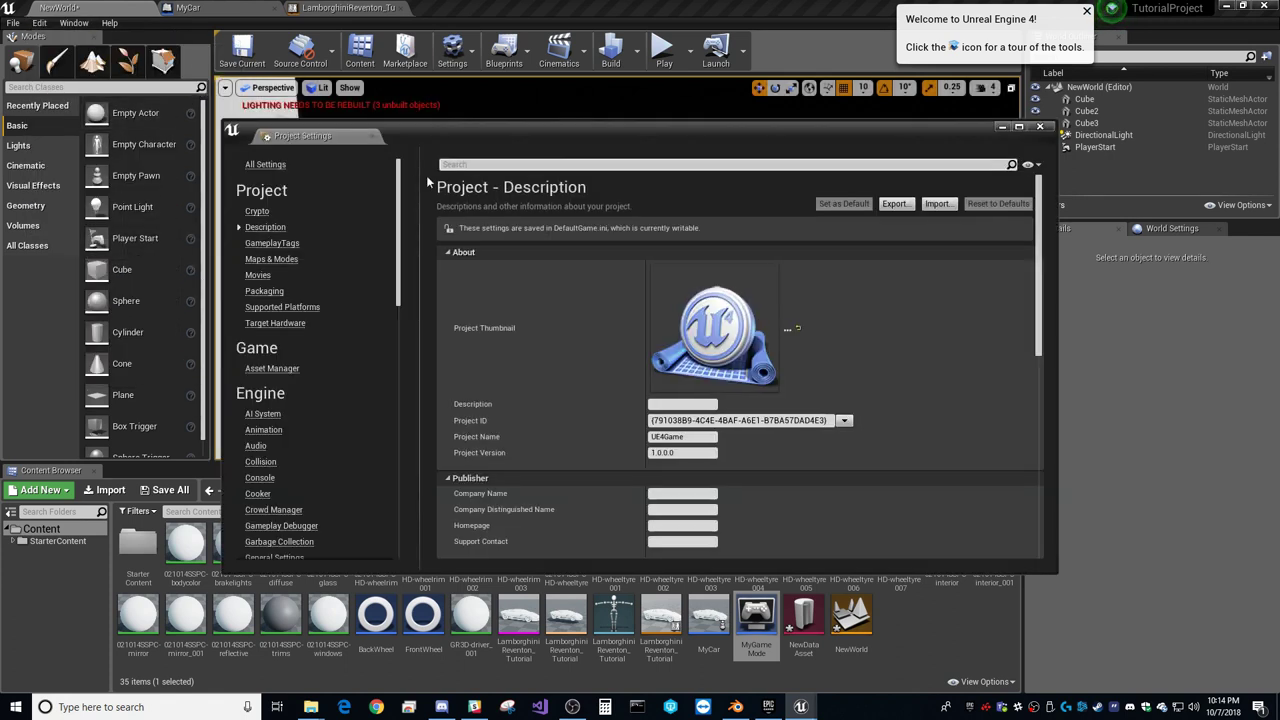
click(481, 165)
text(motion)
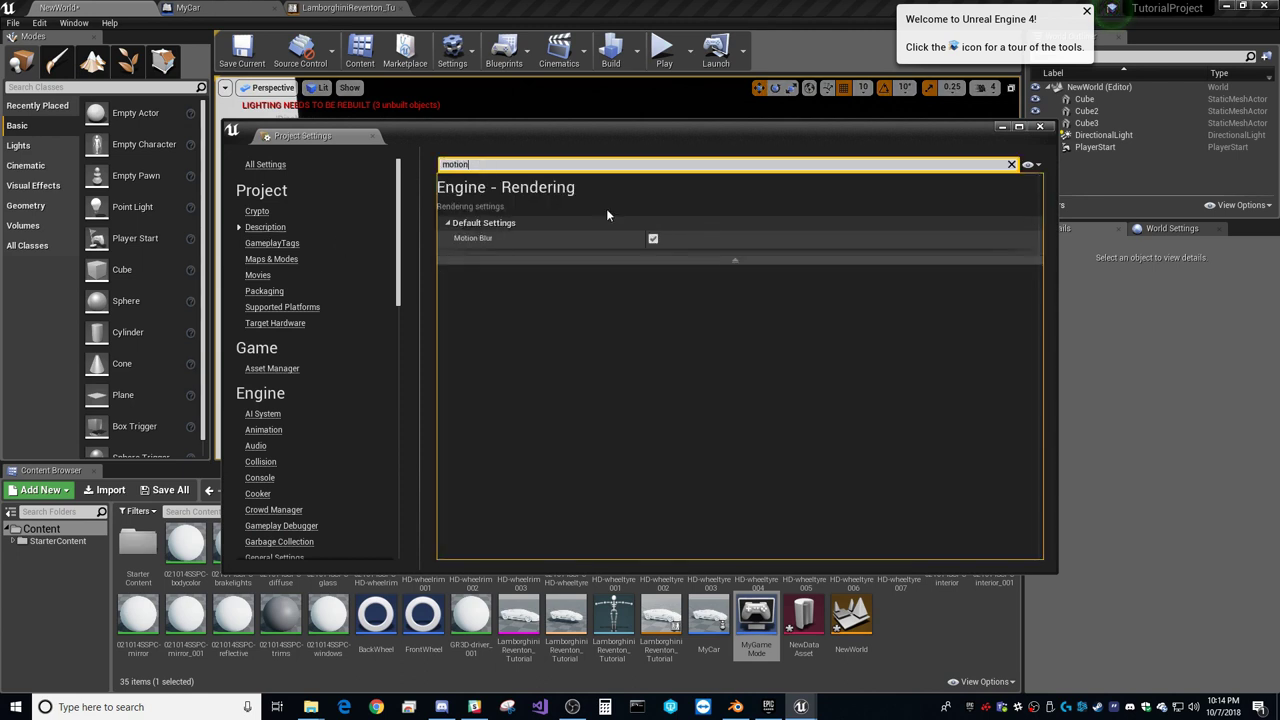
click(653, 238)
click(1040, 127)
Step: Play the level again, drive the car to check the turning wheels without motion blur, and end the session
click(689, 52)
click(663, 58)
click(663, 57)
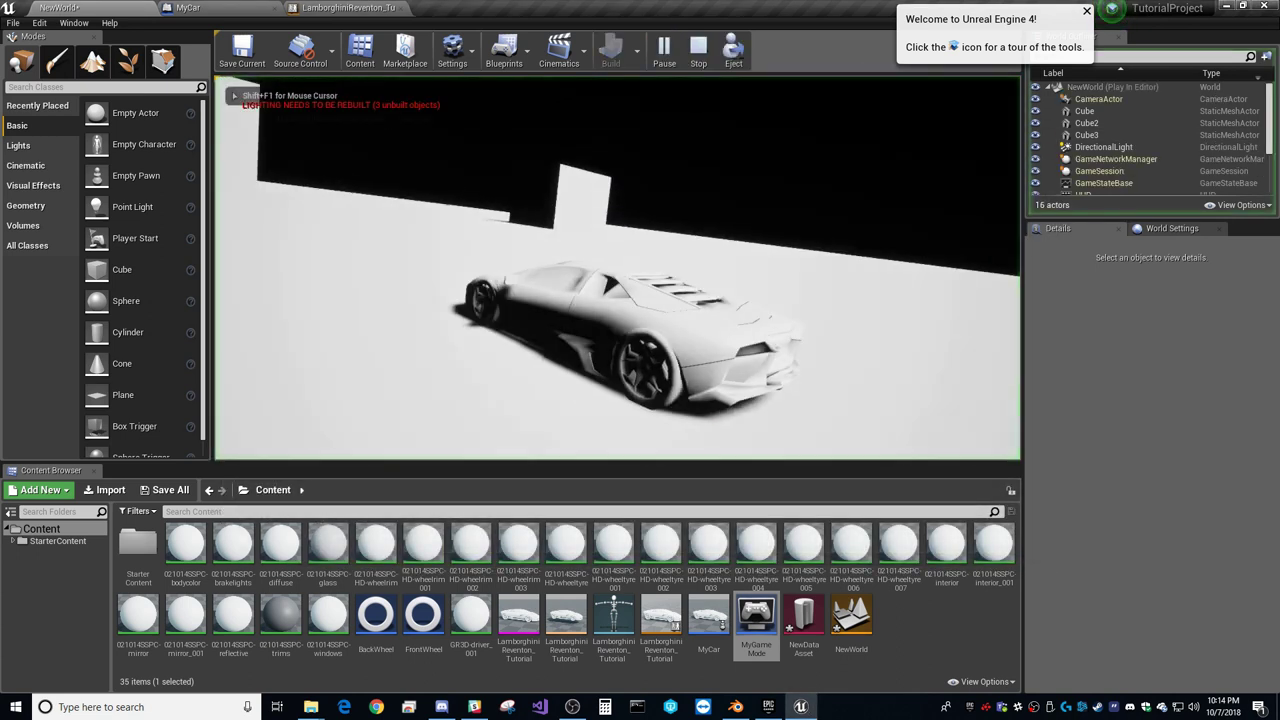
key(w)
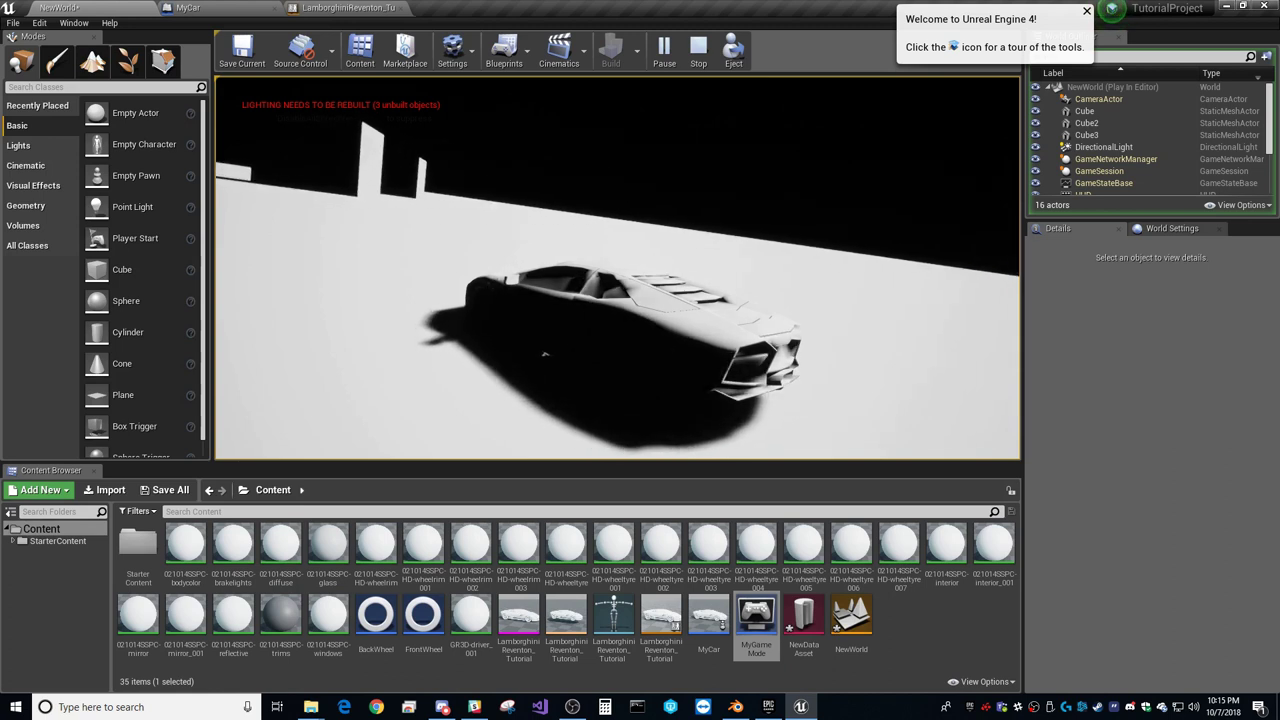
key(Escape)
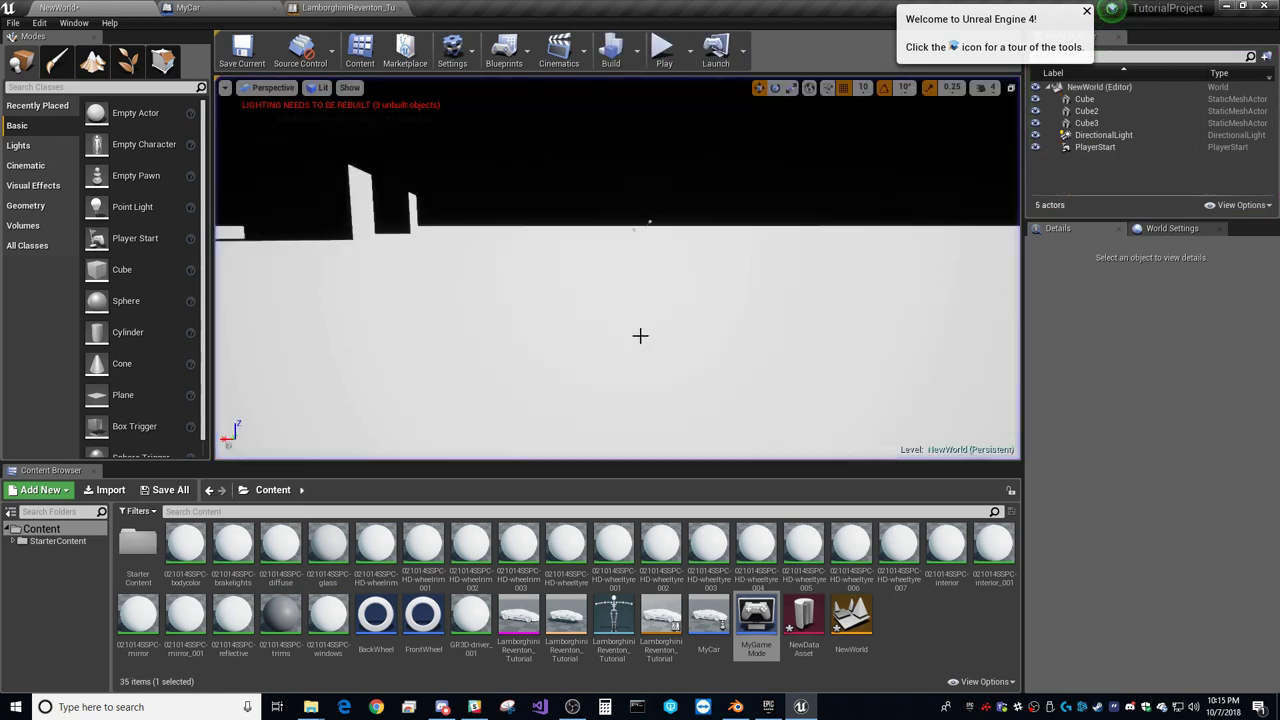
drag(1279, 64, 807, 54)
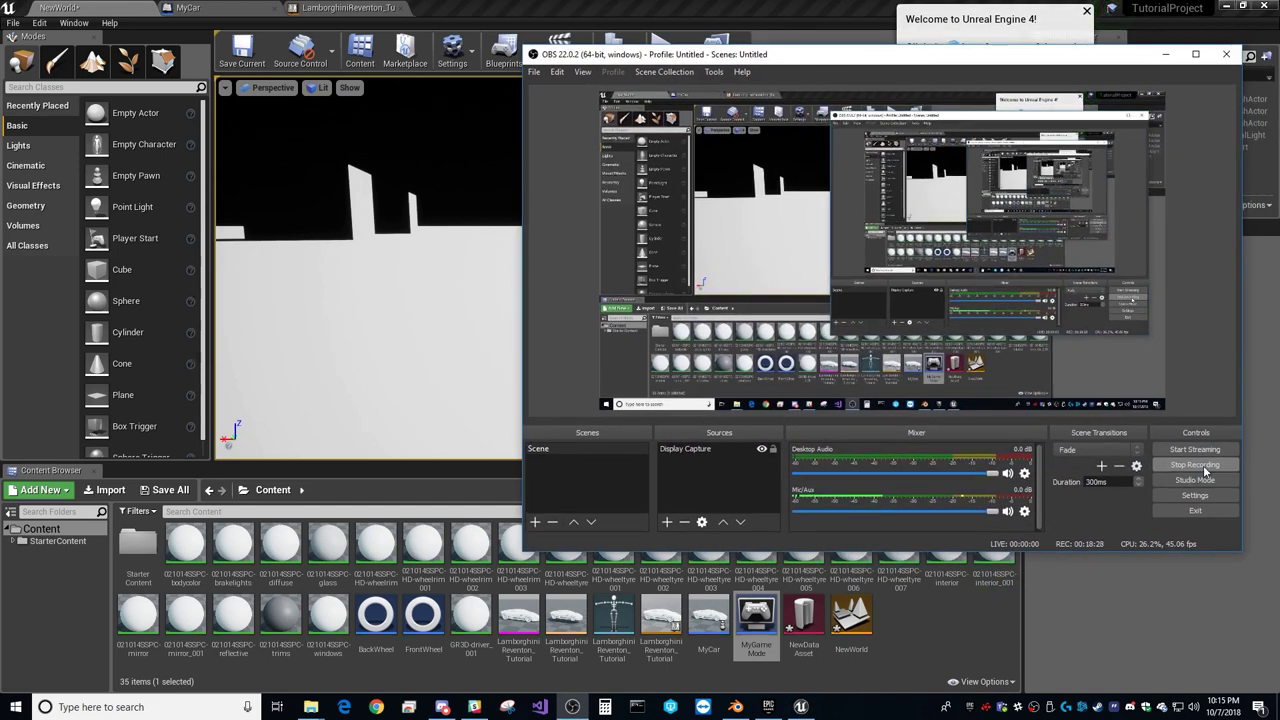